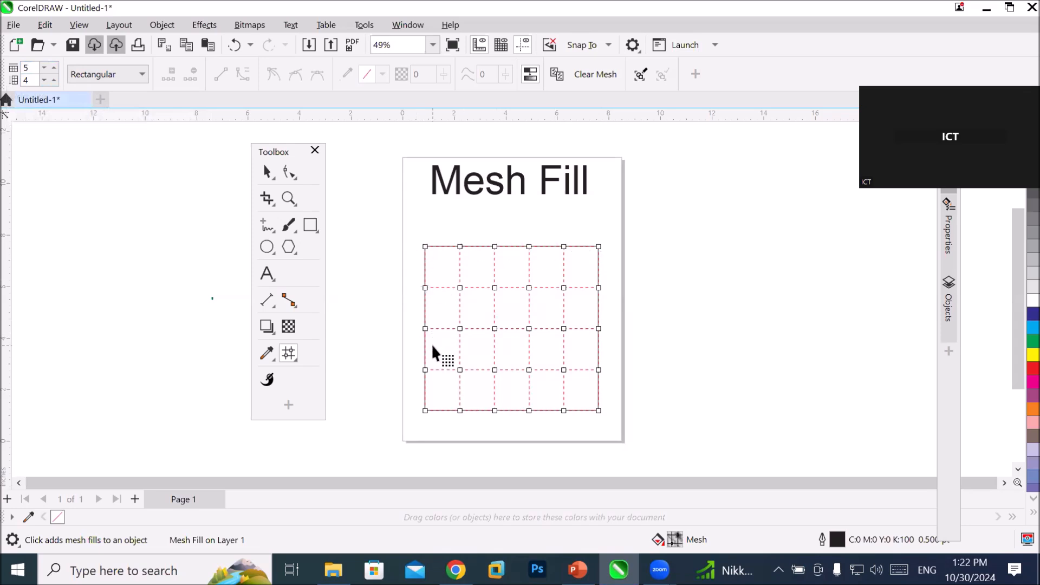
- Select the middle horizontal row of mesh nodes with the rectangular selection mode and deselect them
left_click_drag(423, 328, 528, 348)
left_click_drag(605, 344, 616, 341)
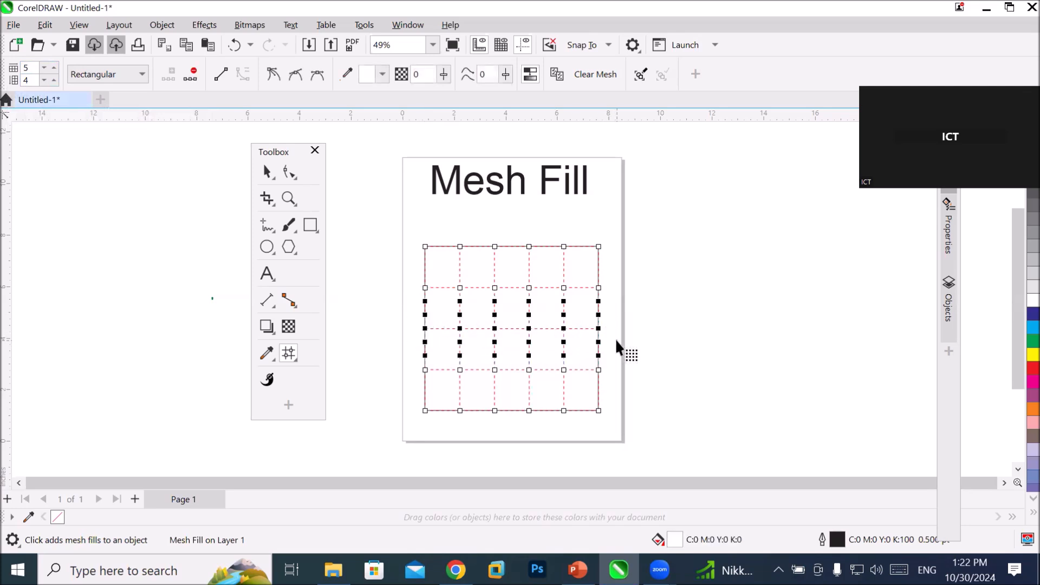
left_click(654, 313)
- Select the leftmost and rightmost mesh node columns in Freehand selection mode and color them red, blue and finally cyan
left_click(139, 73)
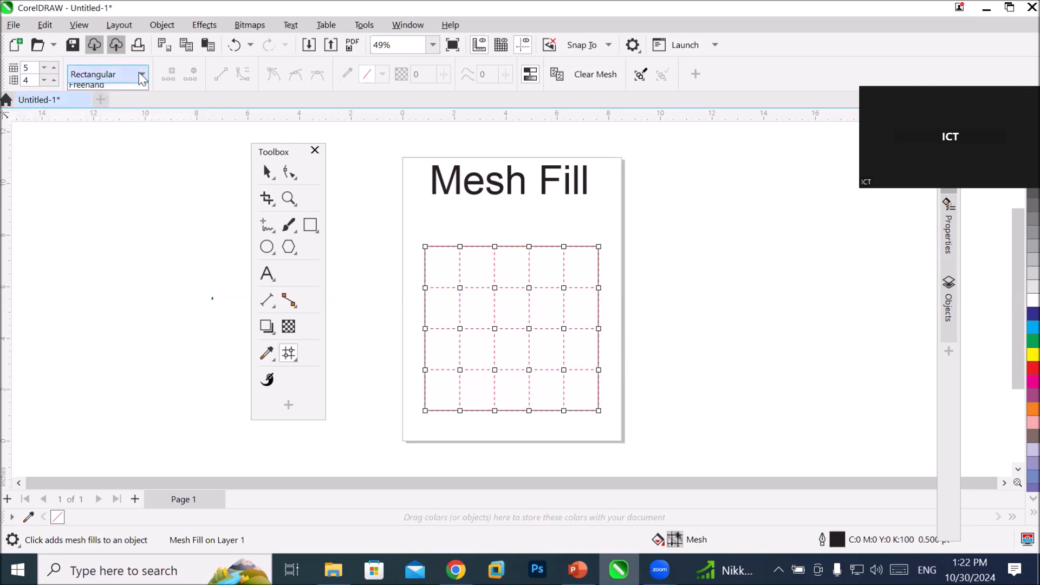
left_click(124, 102)
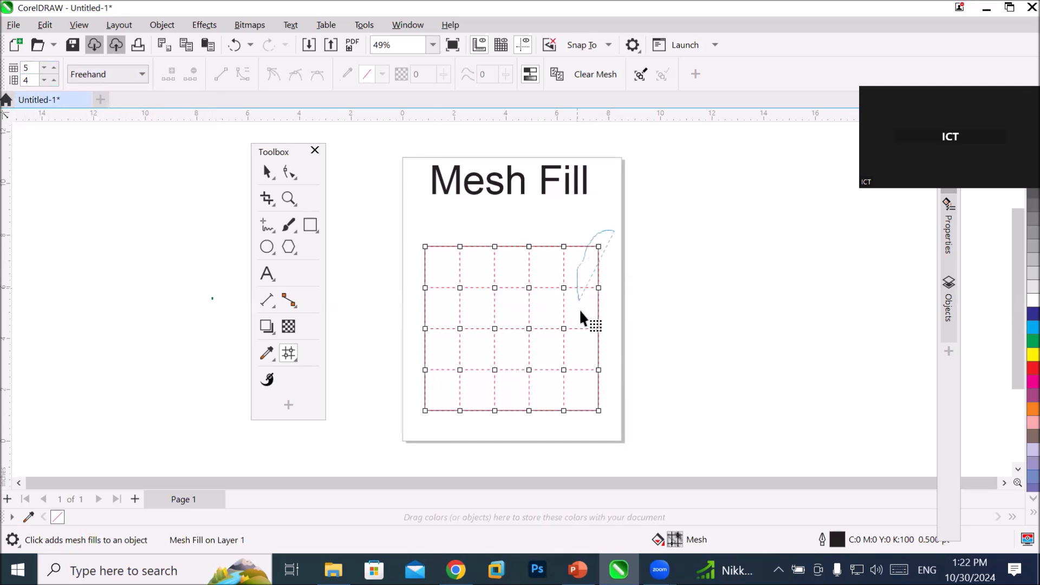
mouse_move(577, 365)
left_mouse_down()
mouse_move(580, 405)
mouse_move(616, 417)
left_mouse_up()
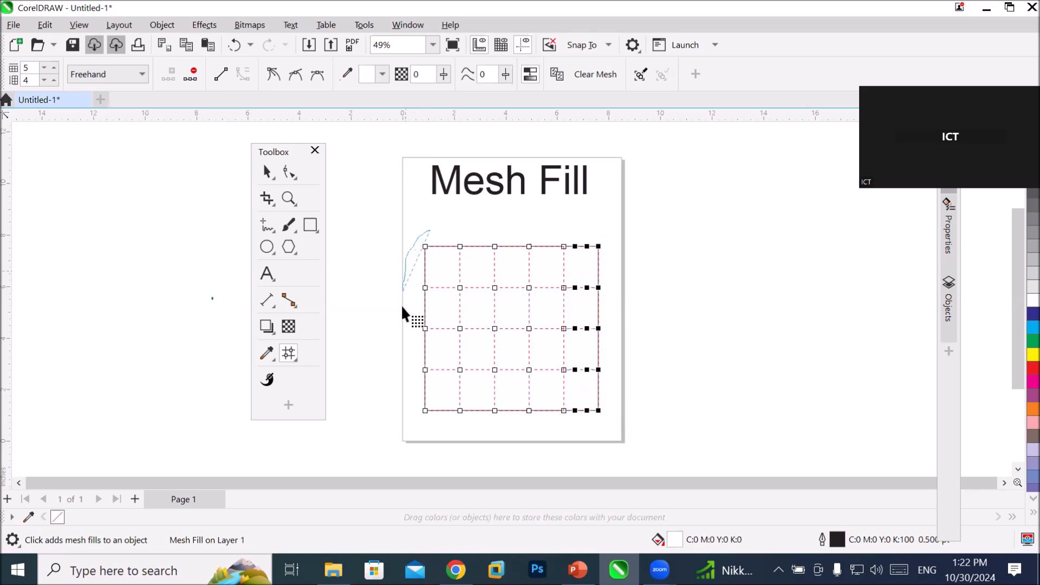
mouse_move(405, 355)
left_mouse_down()
mouse_move(415, 404)
mouse_move(434, 426)
left_mouse_up()
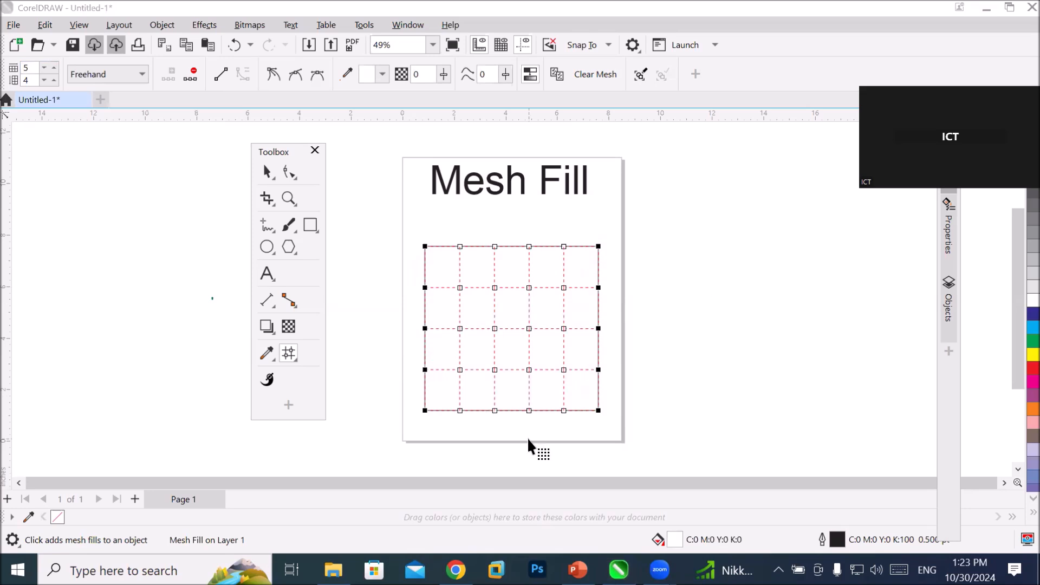
left_click(1017, 369)
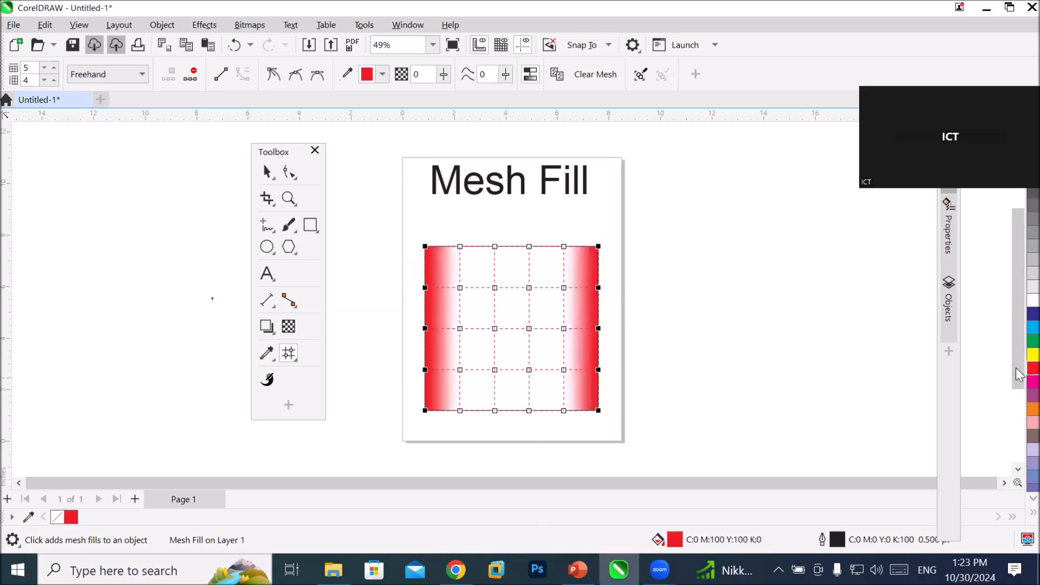
left_click(1015, 314)
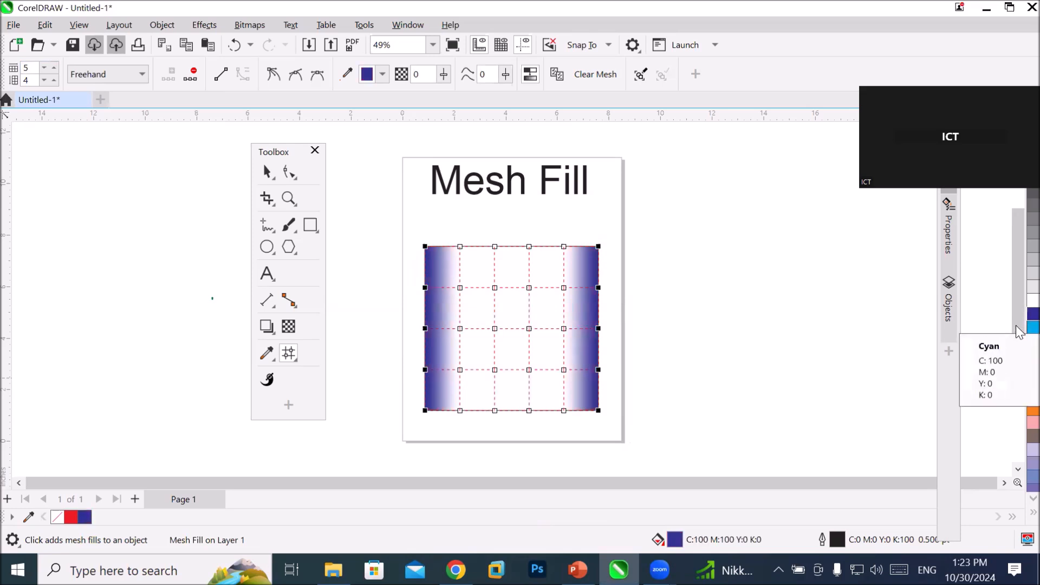
left_click(1016, 325)
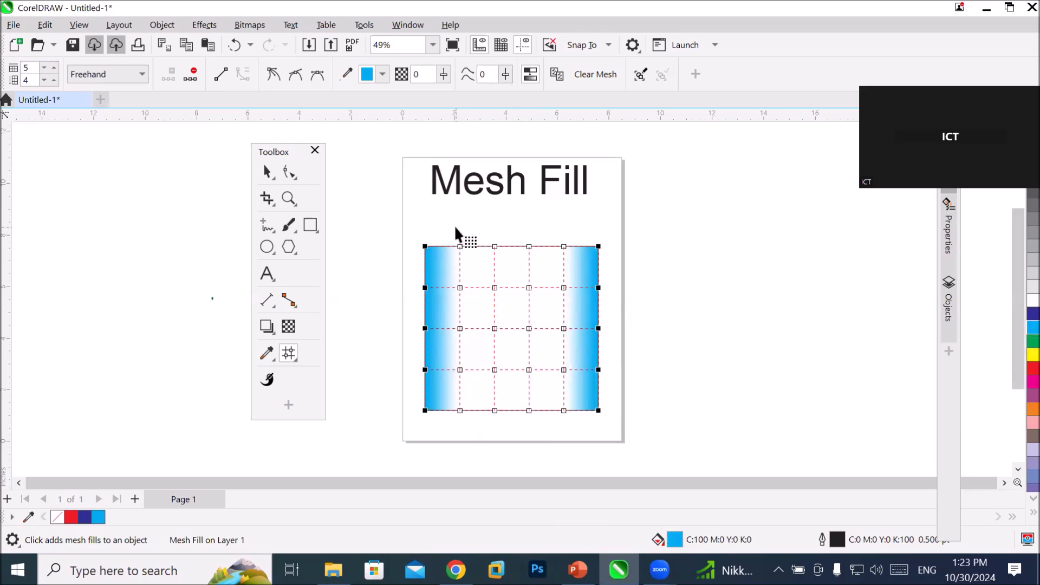
- Color the second and fifth vertical columns of mesh nodes red and clear the node selection
mouse_move(455, 227)
left_mouse_down()
mouse_move(449, 441)
mouse_move(461, 438)
mouse_move(484, 399)
mouse_move(475, 330)
mouse_move(483, 256)
left_mouse_up()
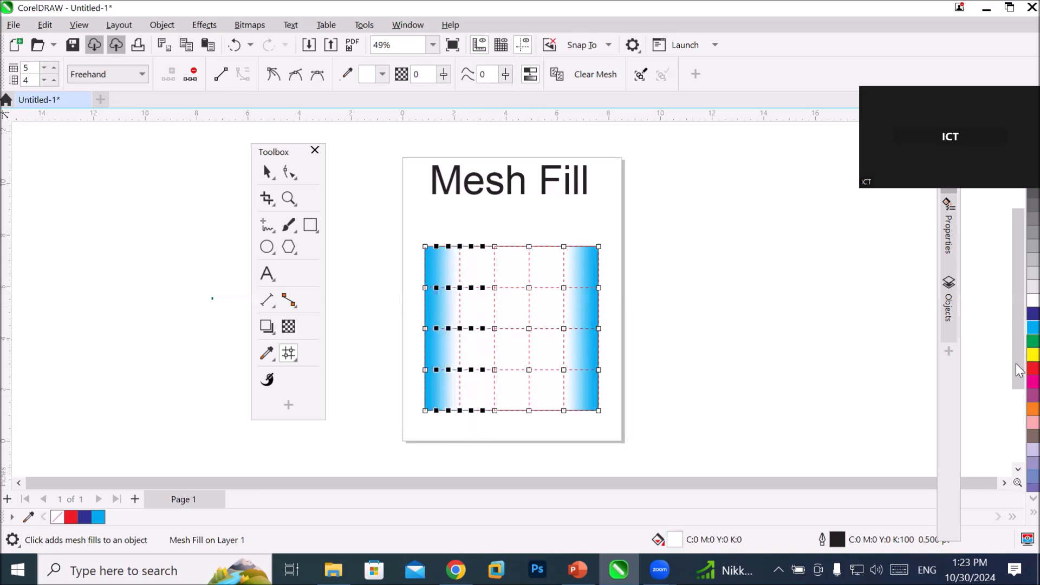
left_click(1033, 367)
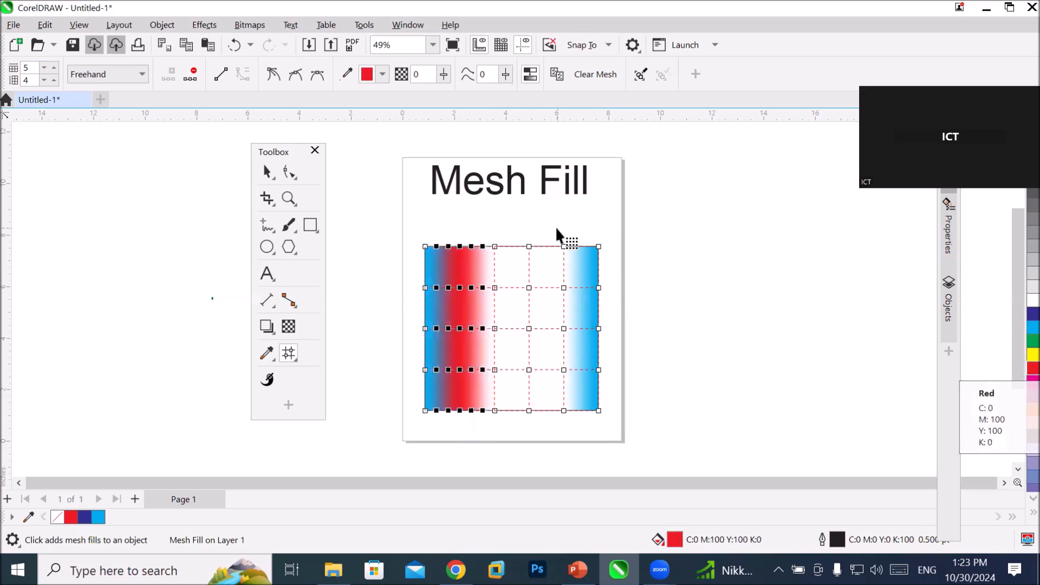
mouse_move(551, 354)
left_mouse_down()
mouse_move(553, 427)
mouse_move(563, 432)
mouse_move(599, 346)
mouse_move(573, 244)
left_mouse_up()
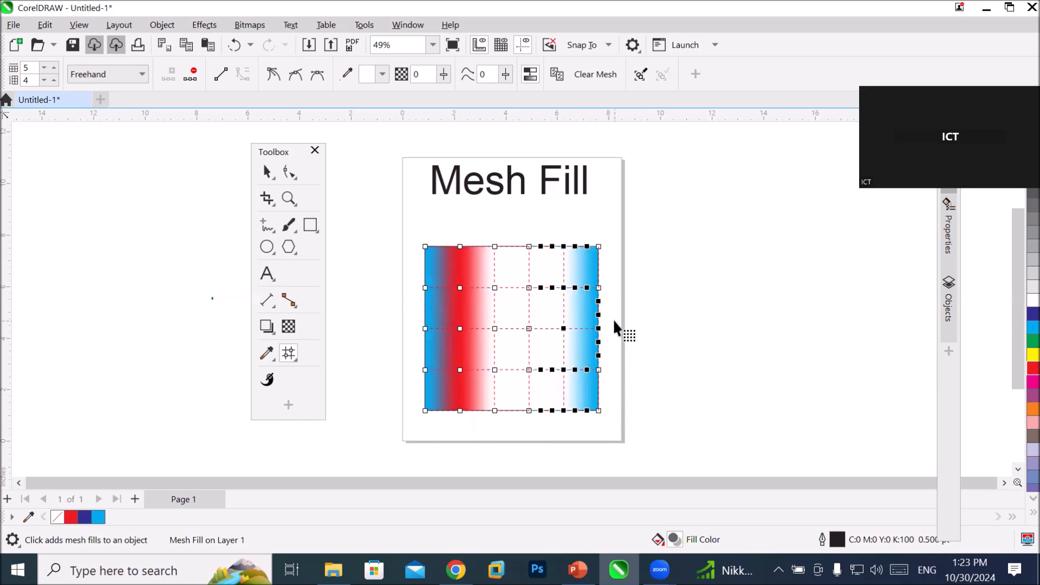
left_click_drag(605, 339, 610, 333)
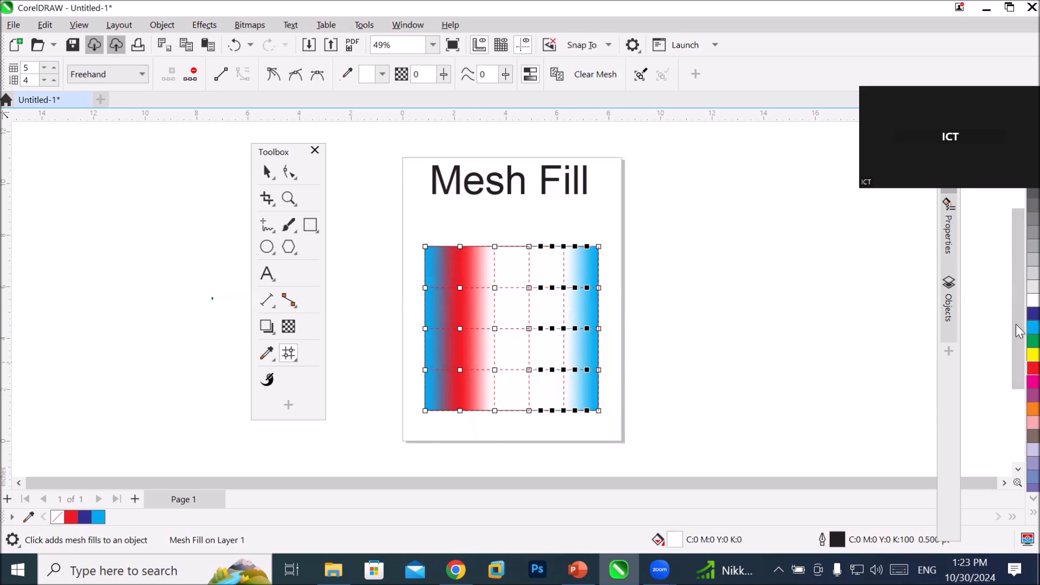
left_click(1033, 368)
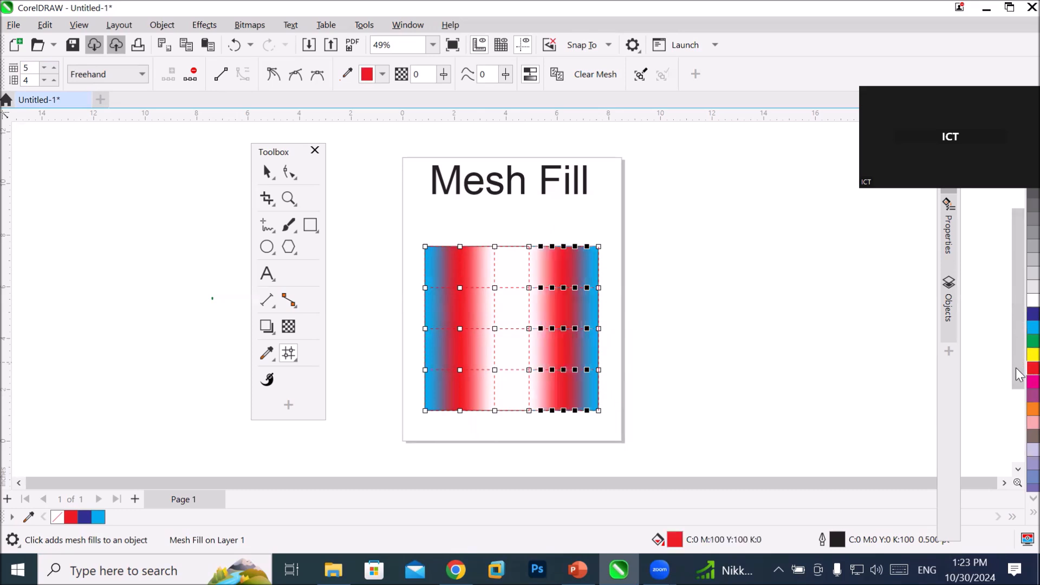
left_click(734, 392)
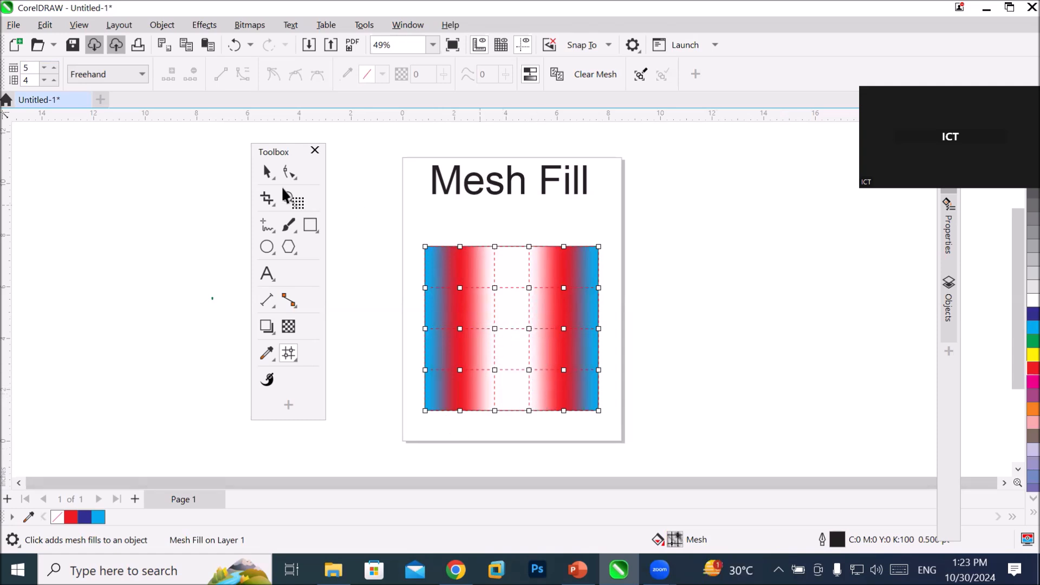
- Switch the selection mode to Rectangular and color the two nodes at the center of the mesh blue
left_click(115, 77)
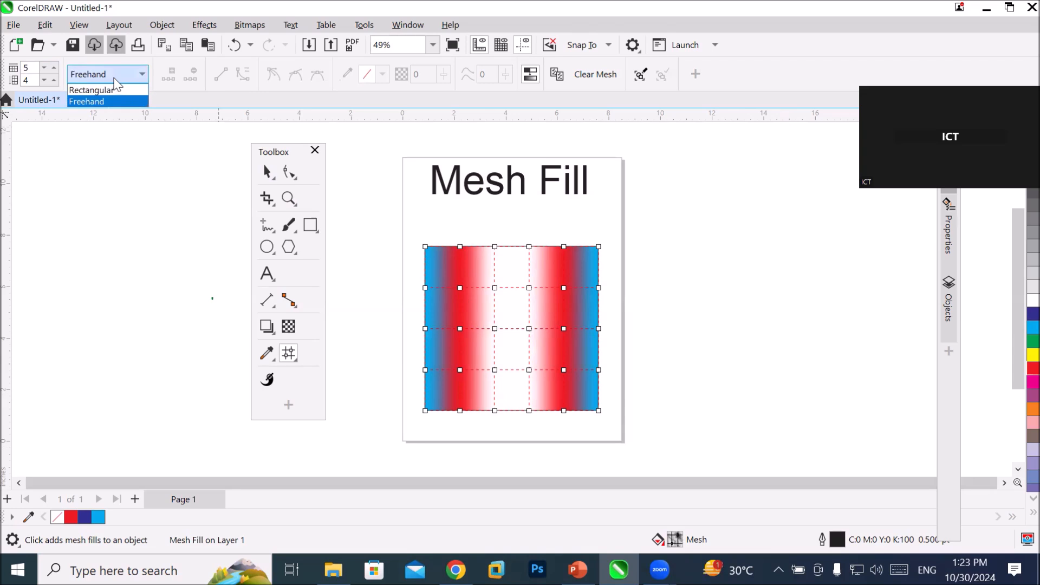
left_click(119, 91)
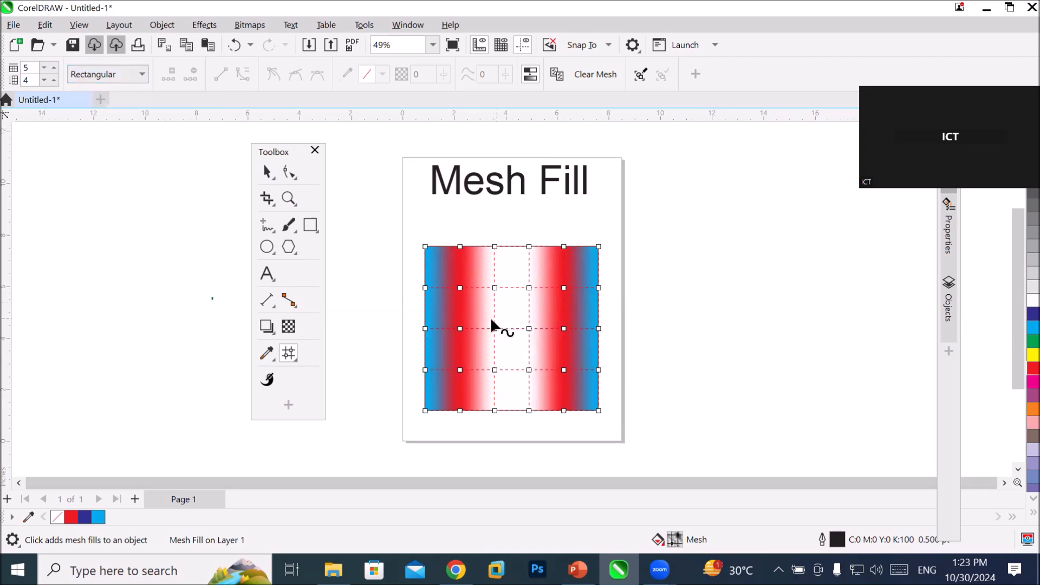
left_click_drag(535, 339, 541, 340)
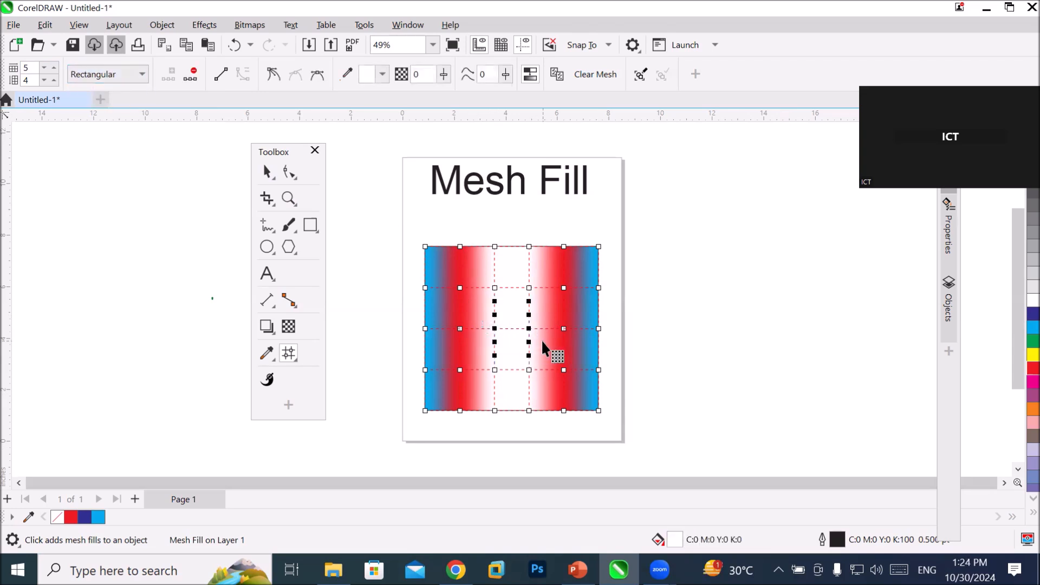
left_click(1018, 319)
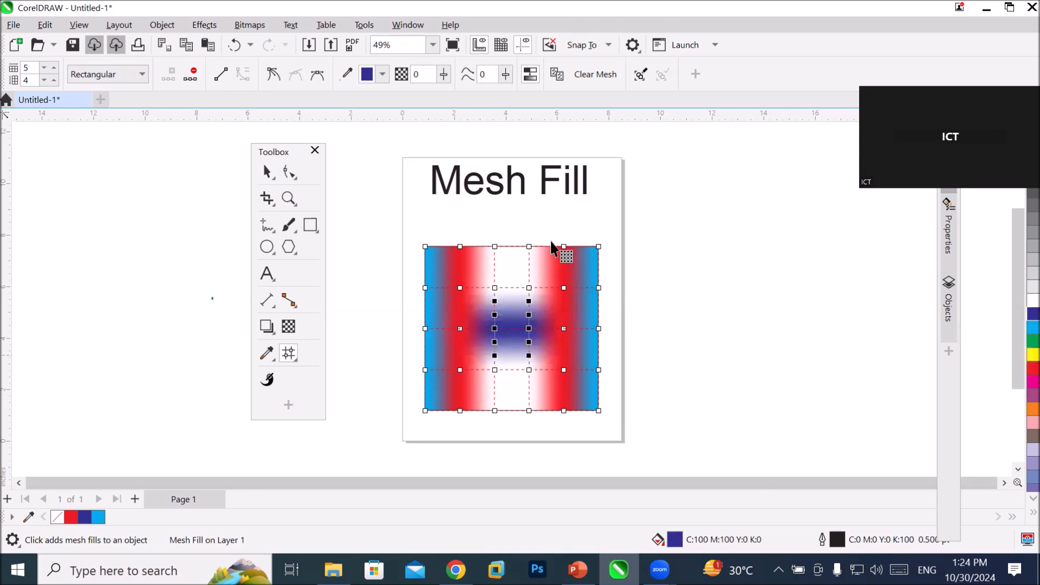
- Color the four upper and four lower nodes of the two central mesh columns yellow
left_click_drag(483, 229, 542, 302)
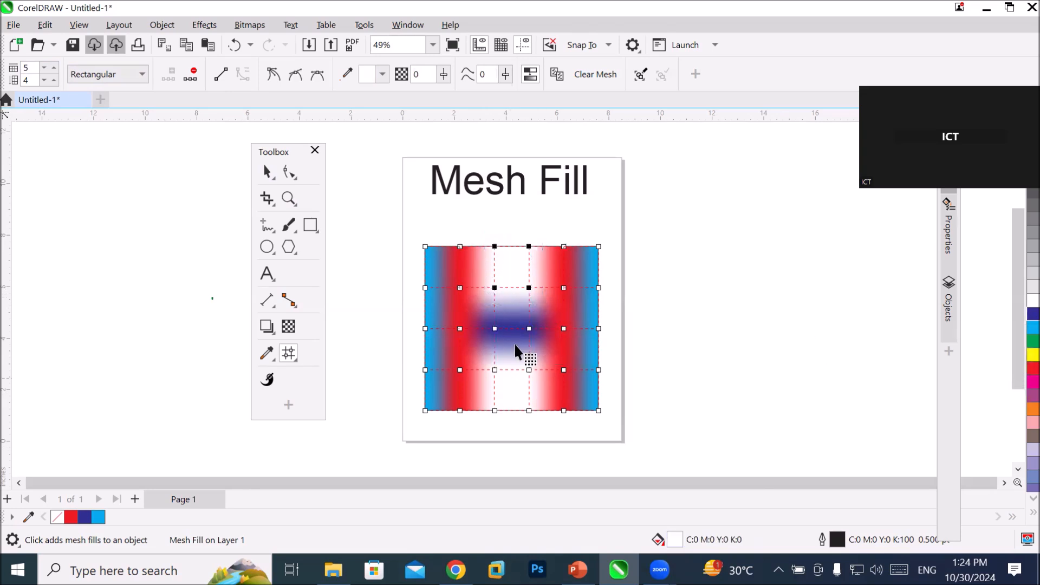
left_click_drag(533, 429, 533, 430)
left_click(1032, 353)
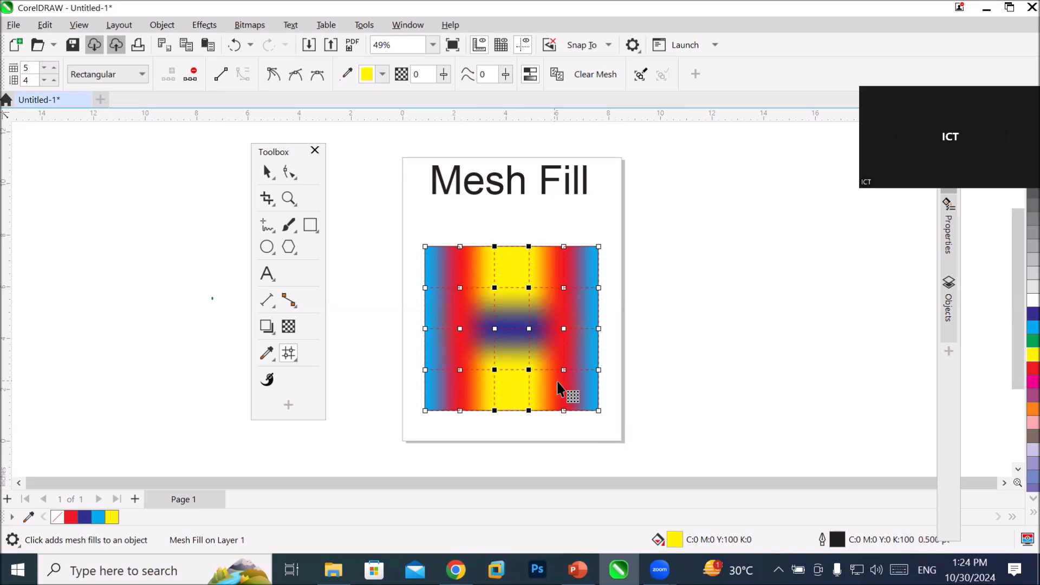
- Pull the four upper central mesh nodes upward and the four lower ones downward, and finish with the Pick tool
left_click_drag(484, 228, 535, 293)
left_click_drag(495, 247, 496, 217)
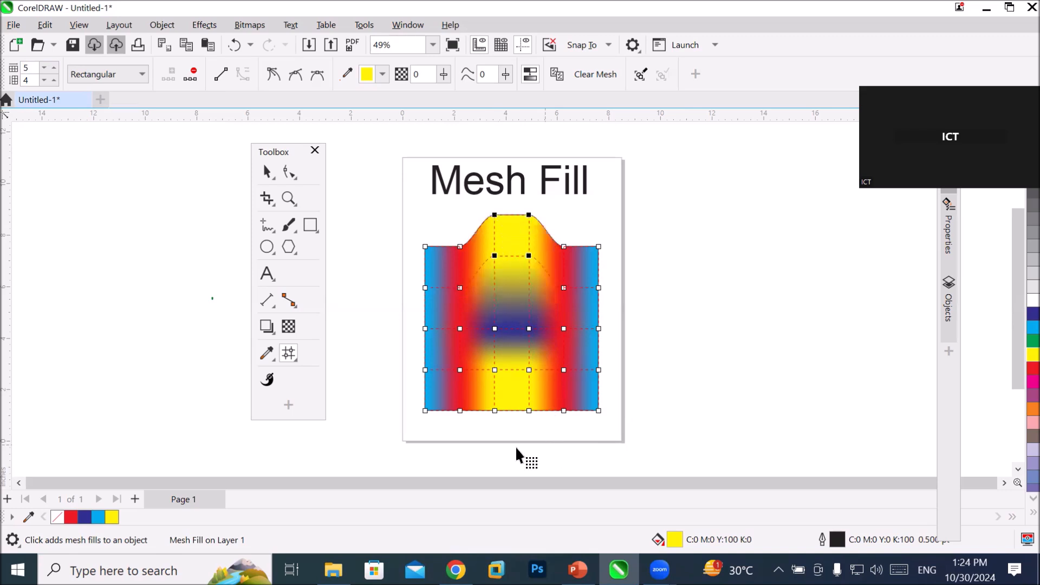
mouse_move(529, 427)
left_mouse_down()
mouse_move(541, 428)
mouse_move(532, 418)
mouse_move(528, 441)
left_mouse_up()
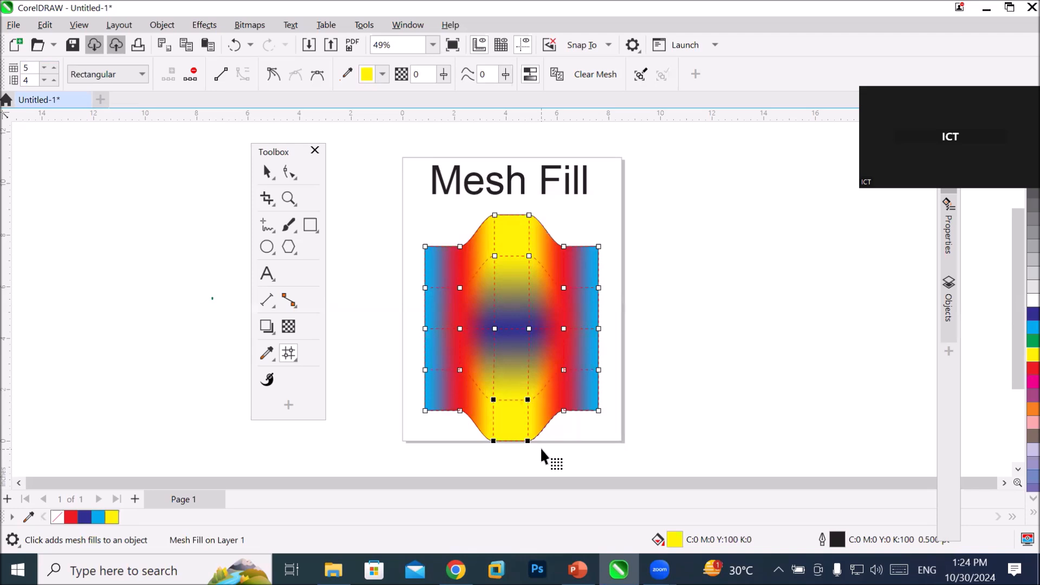
left_click(267, 172)
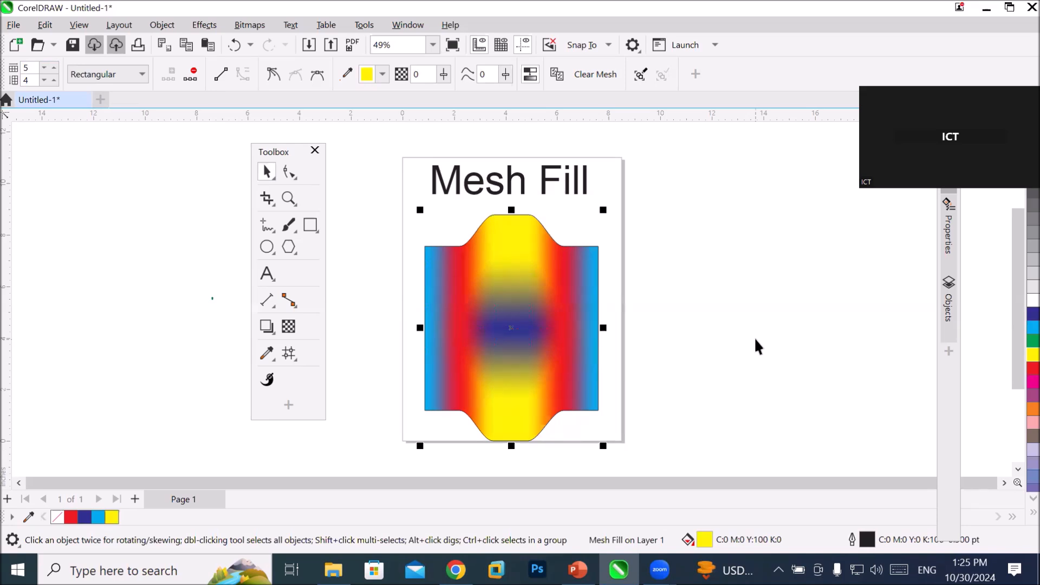
- Recolor the mesh's rightmost node column to 30% black and its leftmost node column to 20% black
left_click(291, 355)
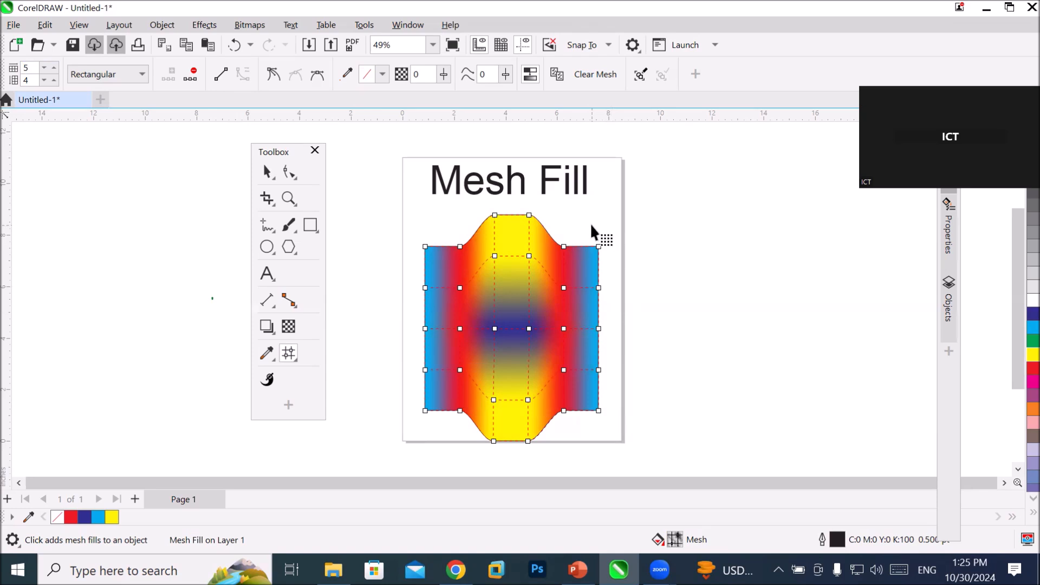
left_click_drag(590, 223, 613, 418)
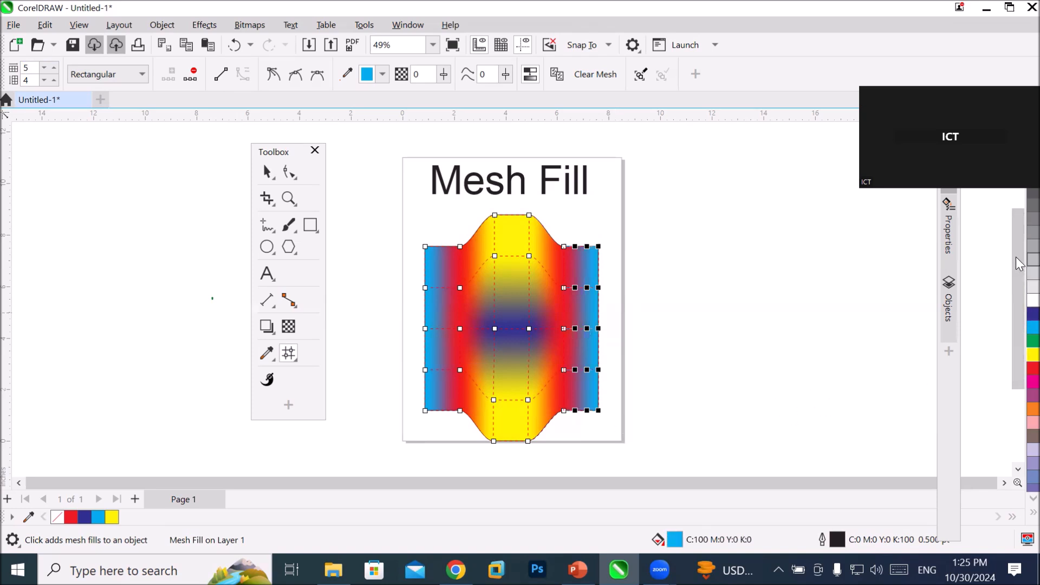
left_click(1033, 261)
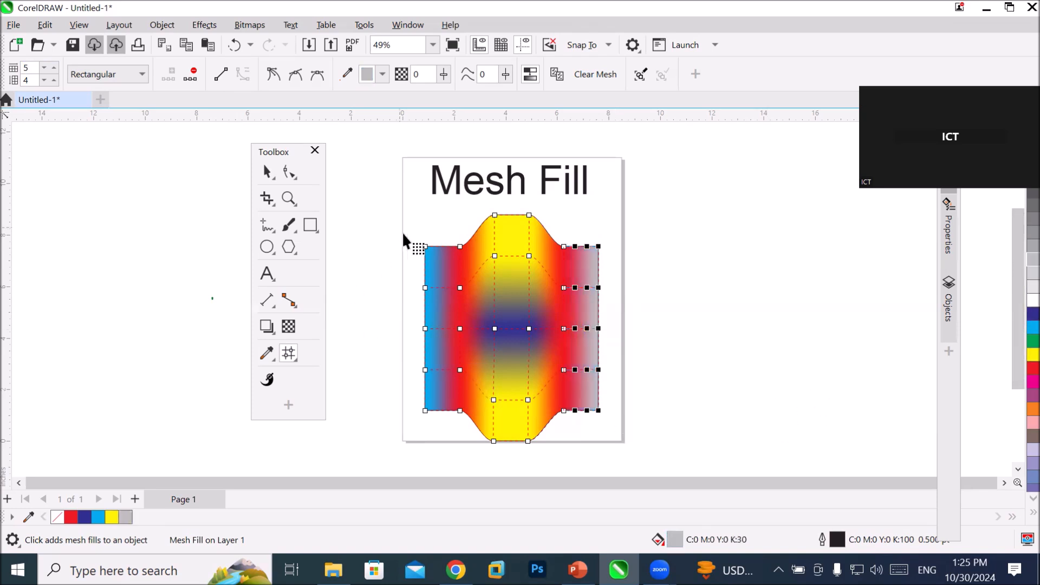
left_click_drag(436, 385, 435, 434)
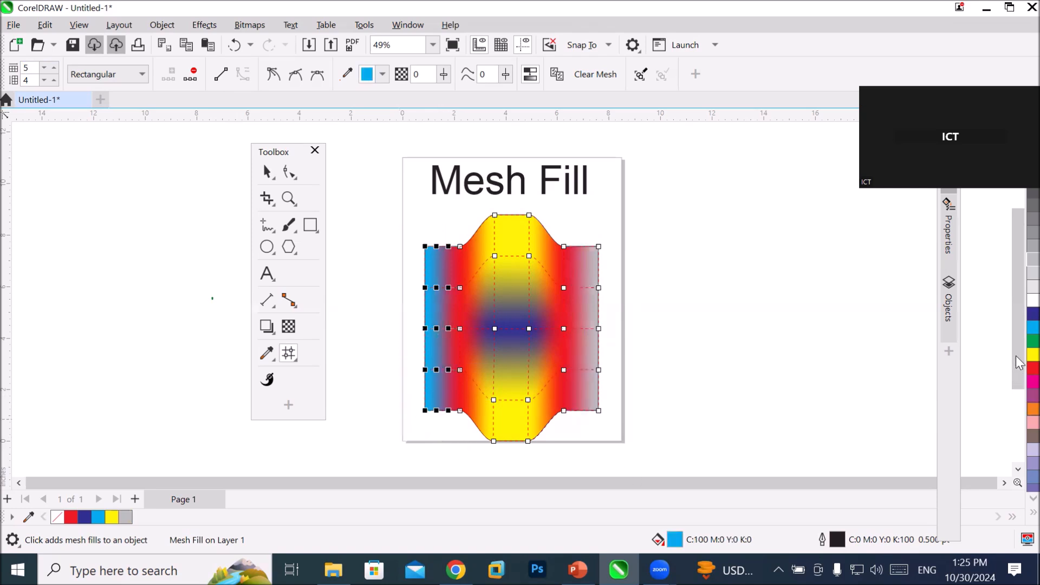
left_click(1032, 273)
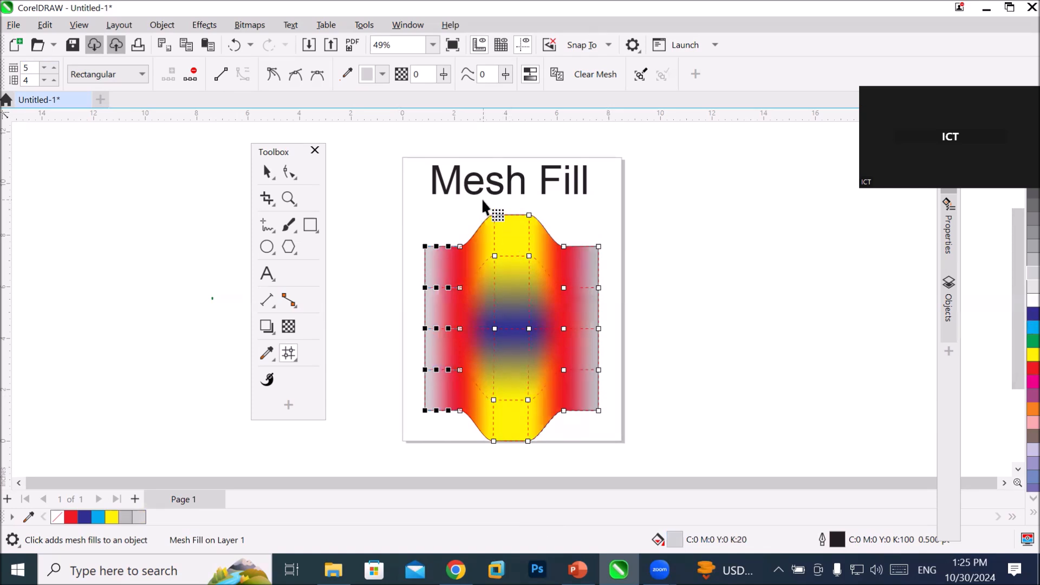
- Recolor all nodes of the two central mesh columns blue and clear the node selection
left_click_drag(529, 264, 541, 455)
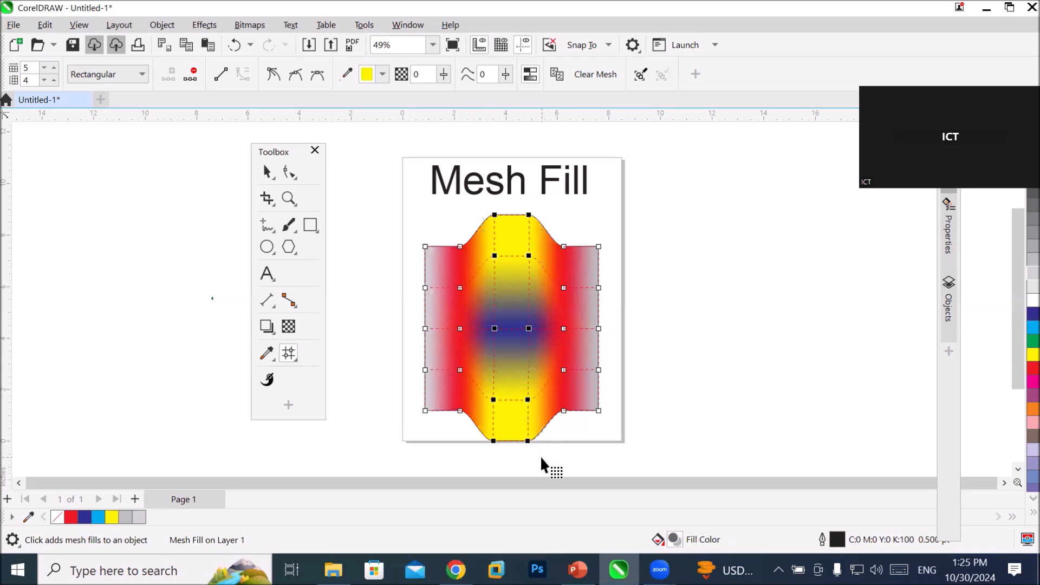
left_click(1018, 317)
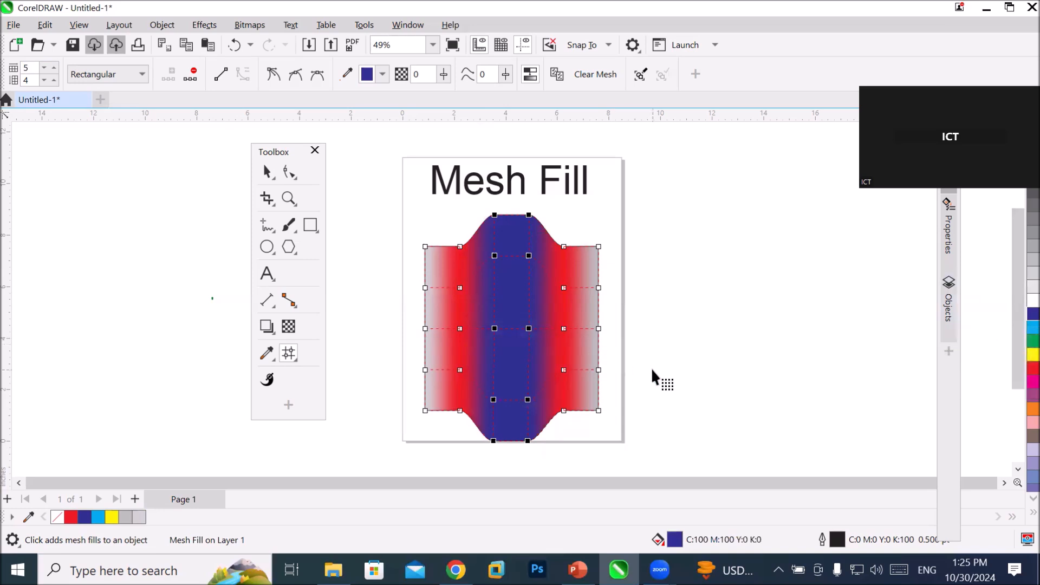
left_click(620, 346)
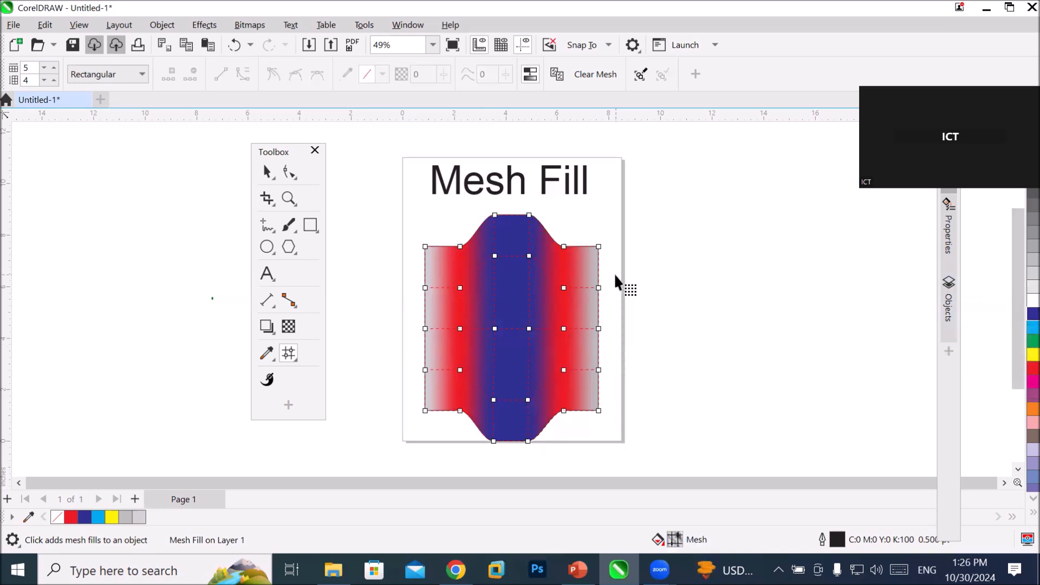
- Pull the middle nodes of the left and right sides outward, and move the right edge's upper four nodes further right
left_click_drag(616, 313, 638, 325)
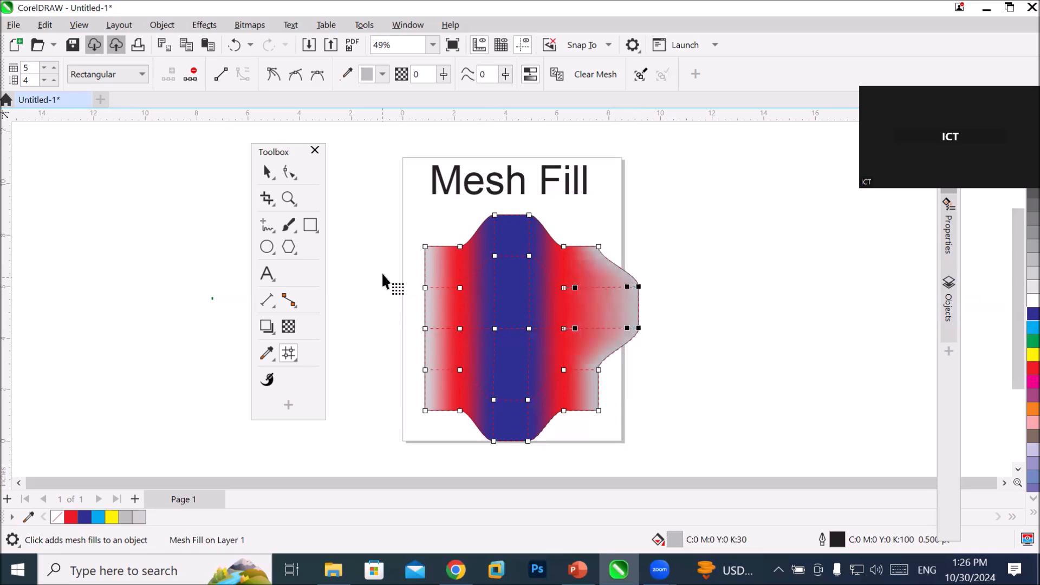
left_click_drag(399, 273, 383, 332)
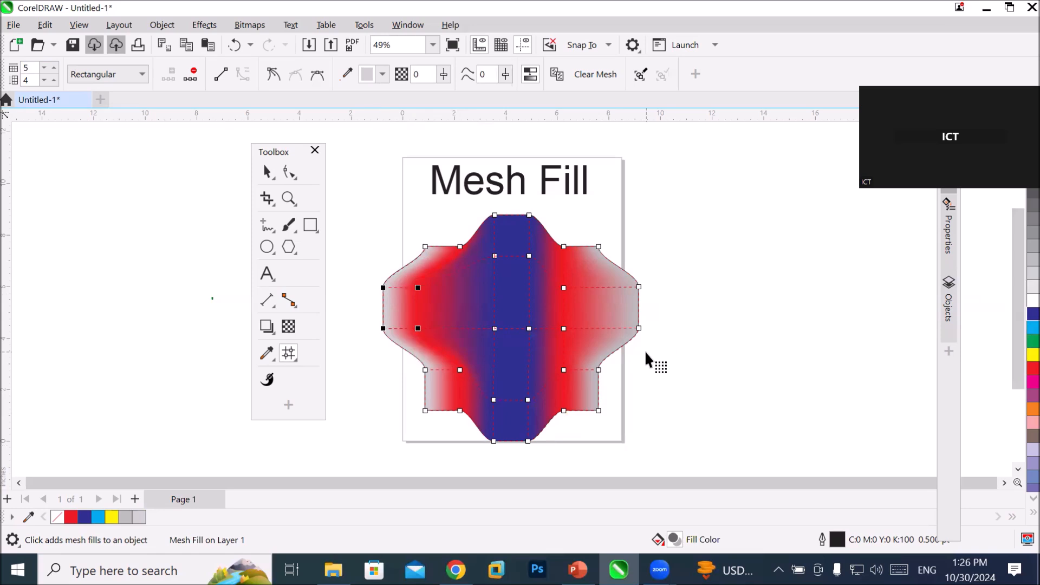
left_click_drag(591, 228, 657, 378)
left_click_drag(640, 328, 659, 329)
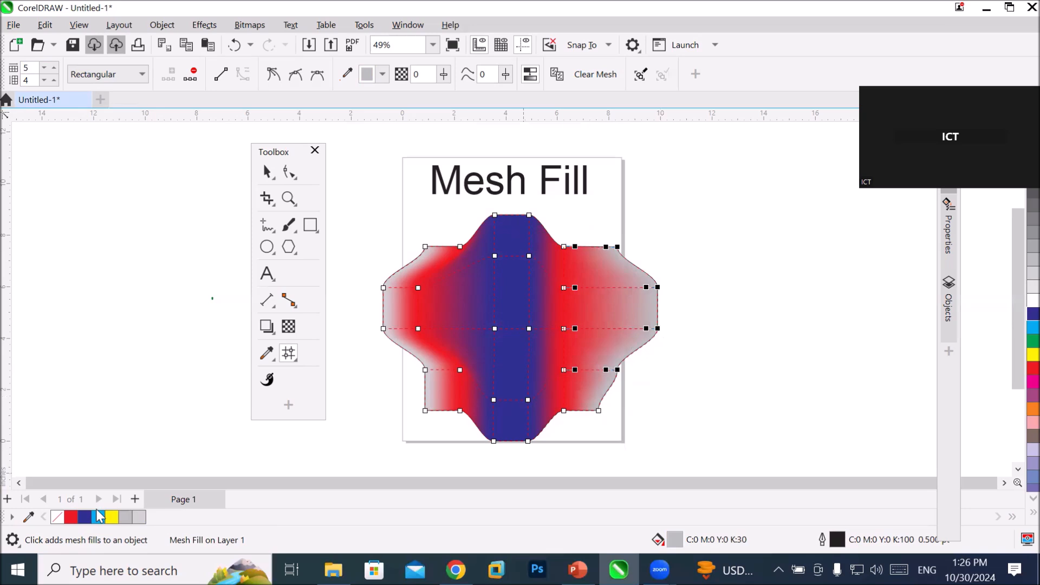
- Add a blank second page to the document
key("Page_Down")
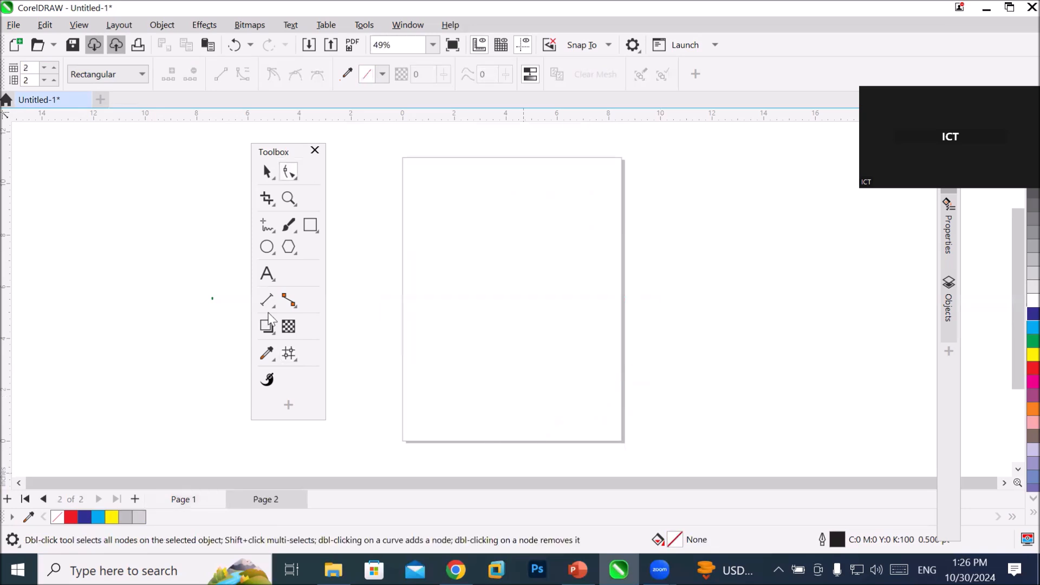
- Add the artistic text "Mesh Fill" in Arial across the top of the page, enlarged to about 115 pt
left_click(290, 353)
left_click(274, 279)
left_click(439, 173)
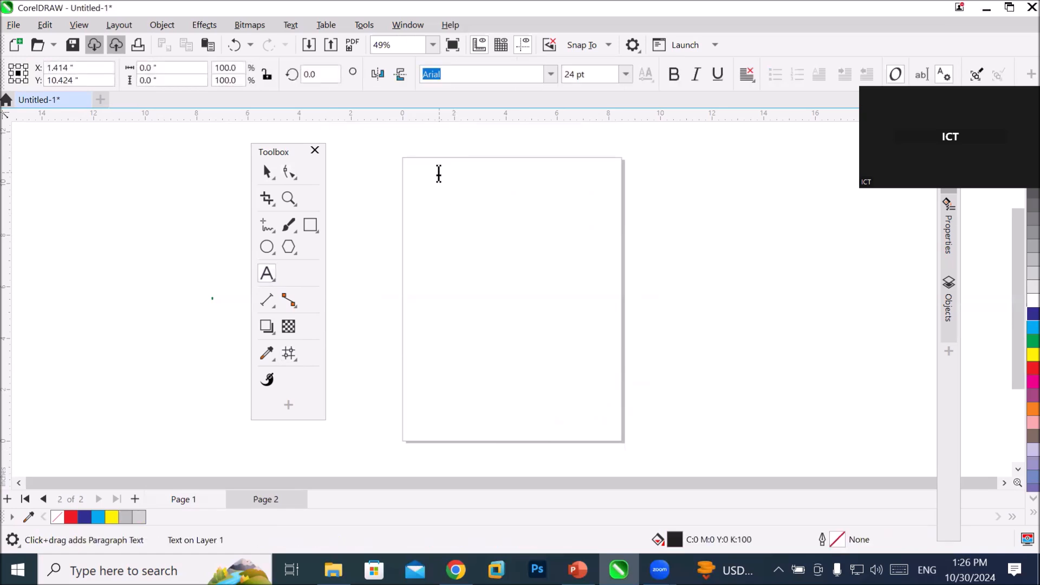
type("Mesh")
key("Escape")
left_click(437, 171)
double_click(438, 172)
type("ill")
key("Escape")
left_click_drag(452, 176, 569, 201)
double_click(445, 185)
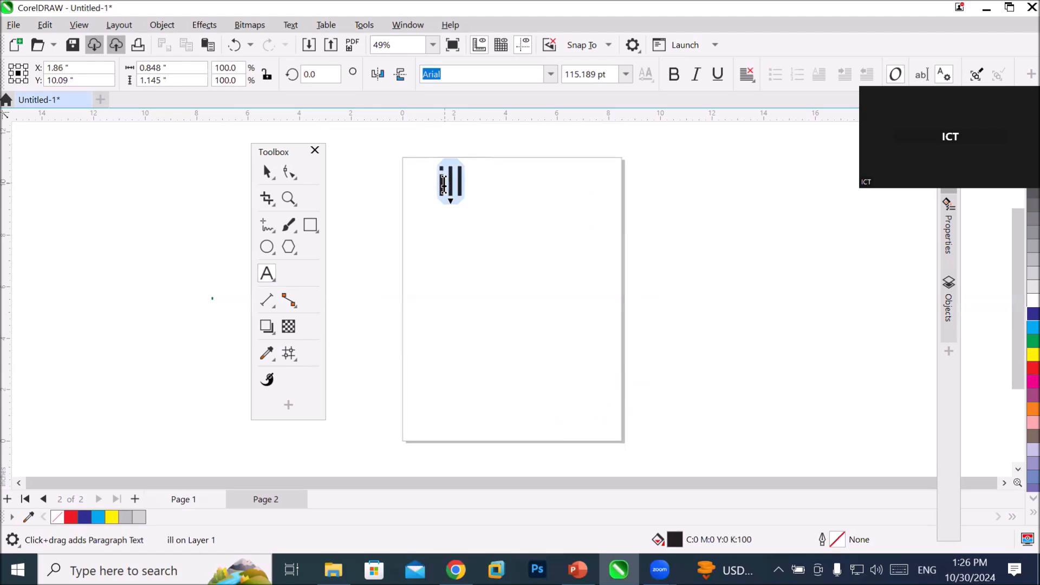
type("Mesh ")
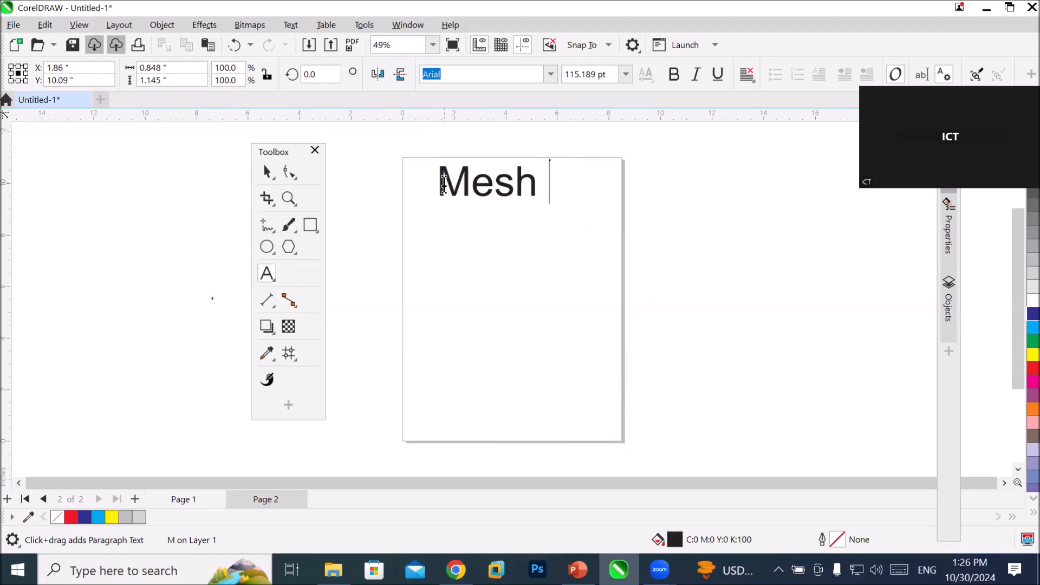
type("Fill")
key("Escape")
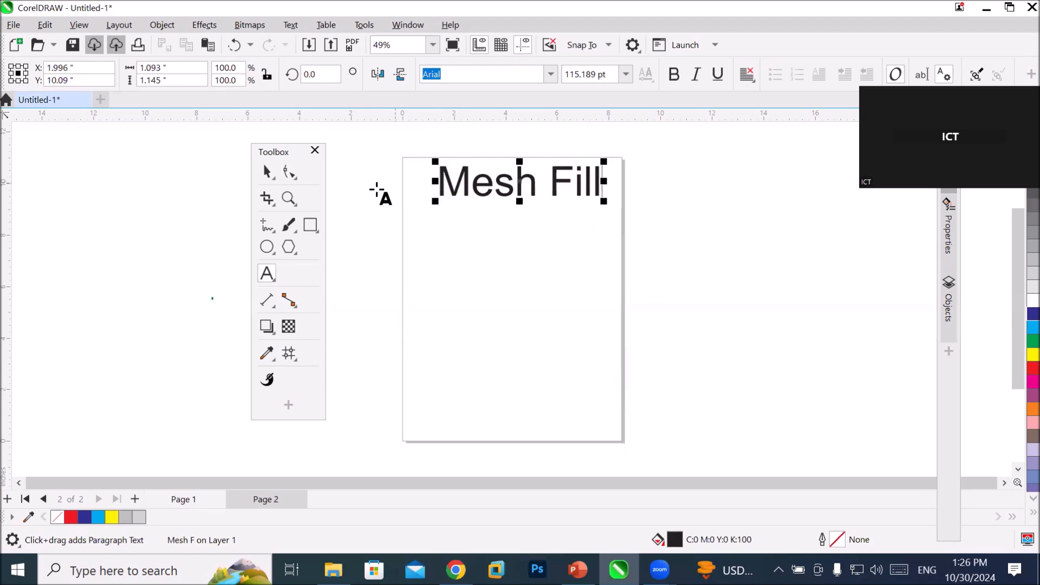
- Draw a circle about 6.9 inches in diameter below the heading and give it a 5 by 4 rectangular mesh
left_click(267, 247)
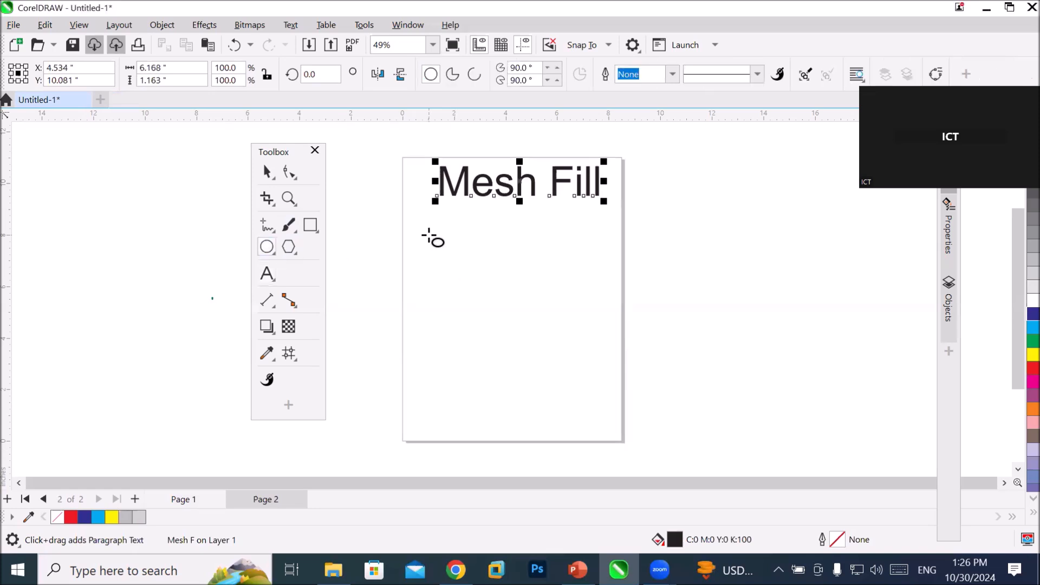
left_click_drag(427, 235, 604, 386)
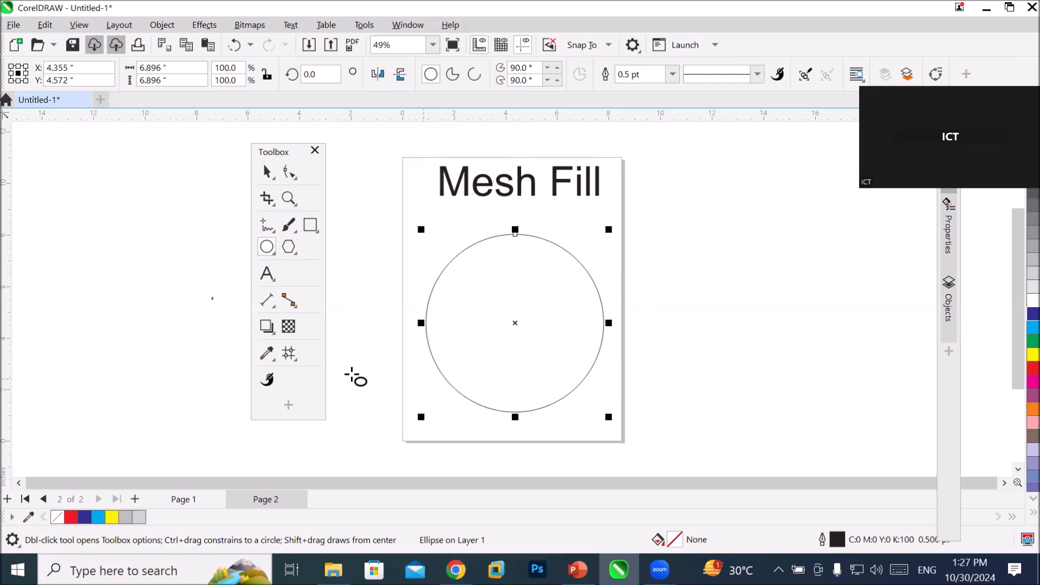
left_click(288, 352)
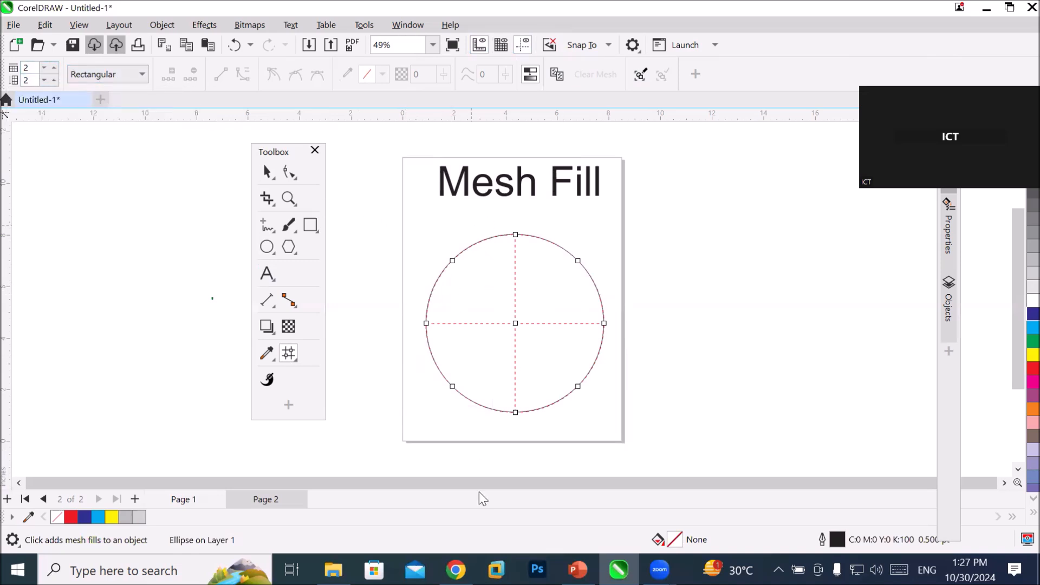
left_click(54, 68)
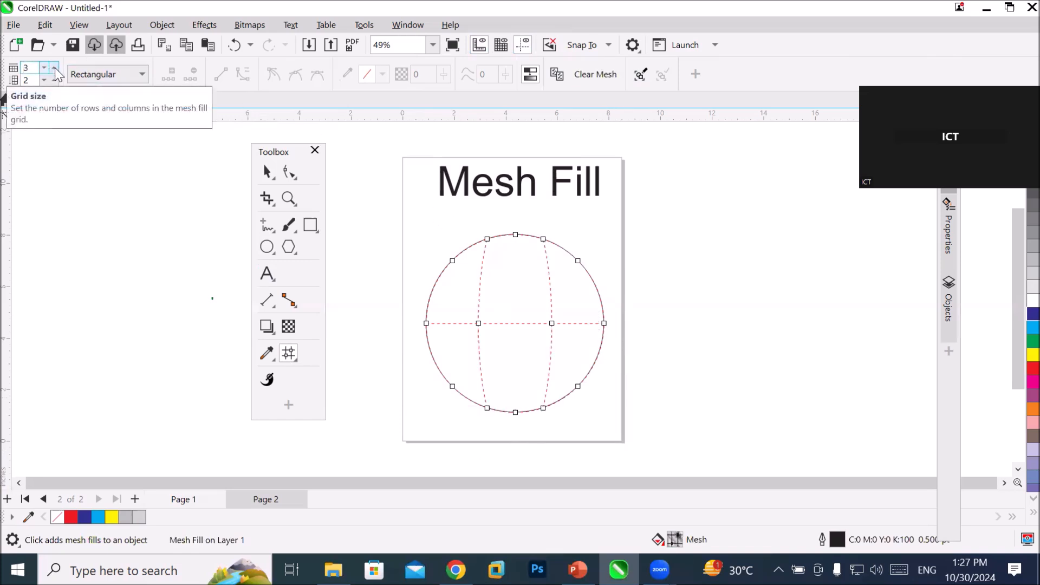
left_click(54, 68)
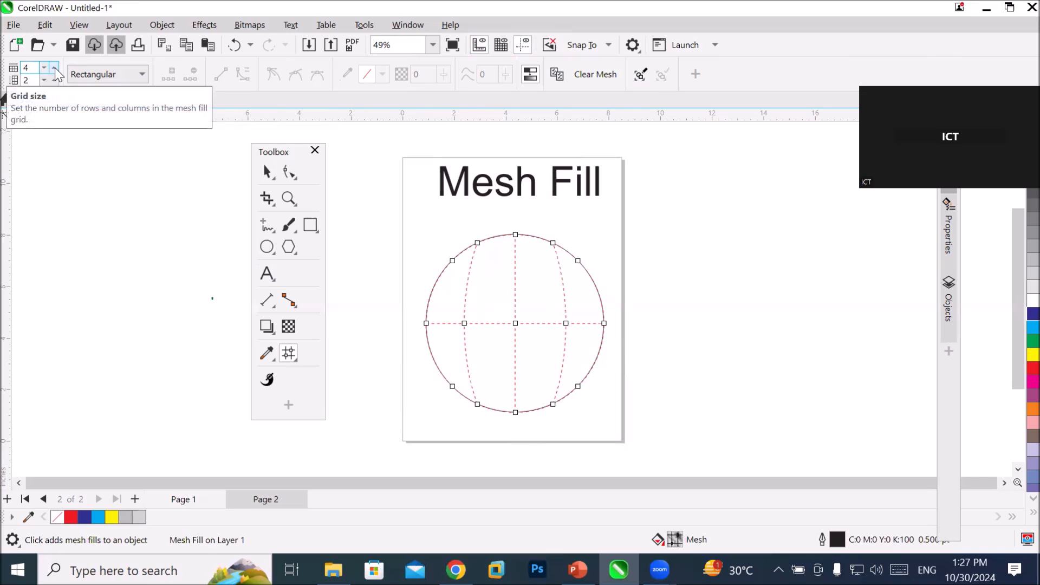
left_click(55, 69)
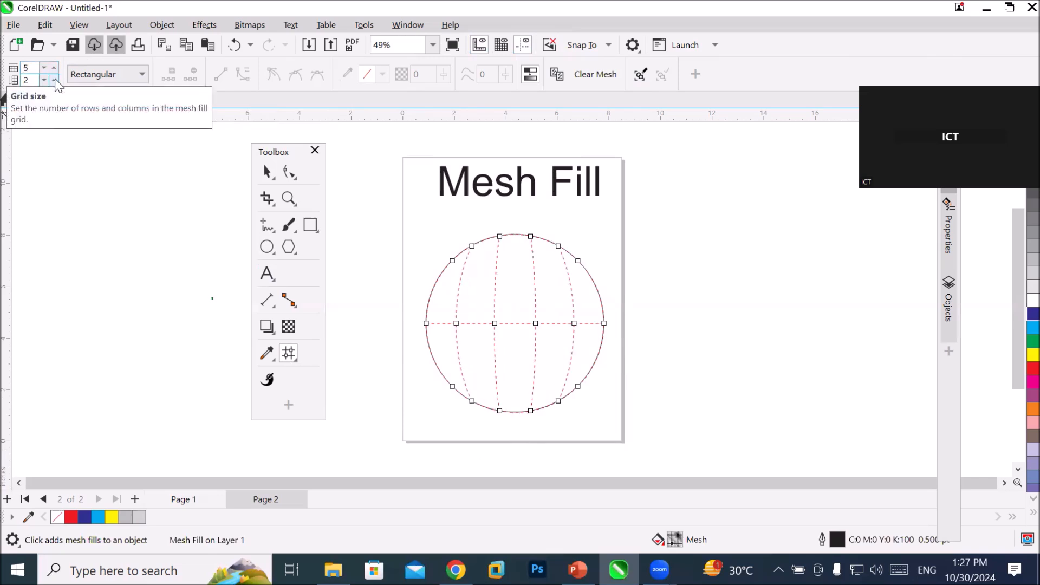
left_click(54, 79)
left_click(55, 79)
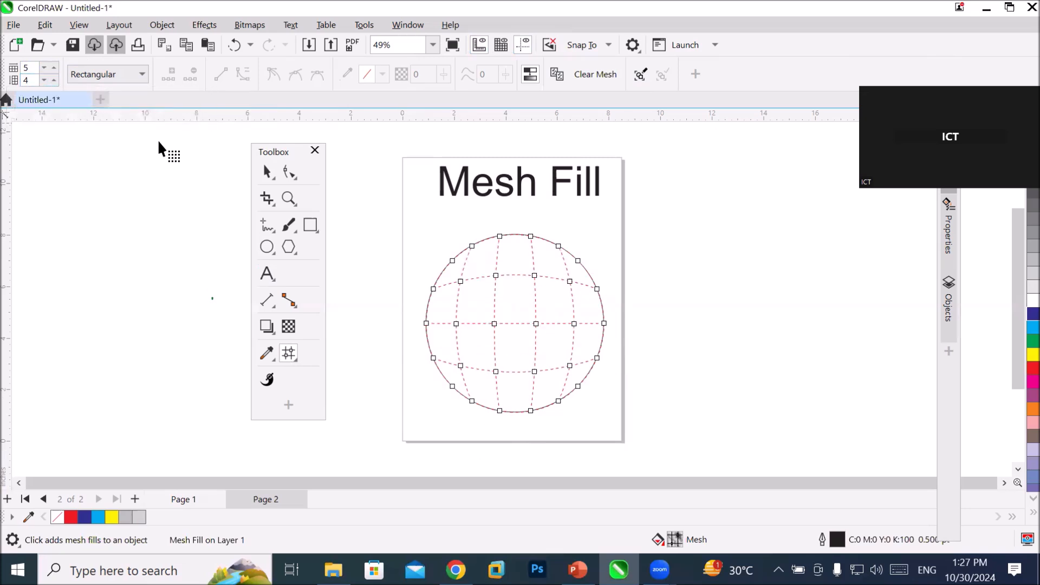
- Pull the outer two mesh-line end nodes on the circle's upper edge upward to the heading to form pointed ears
left_click(499, 236)
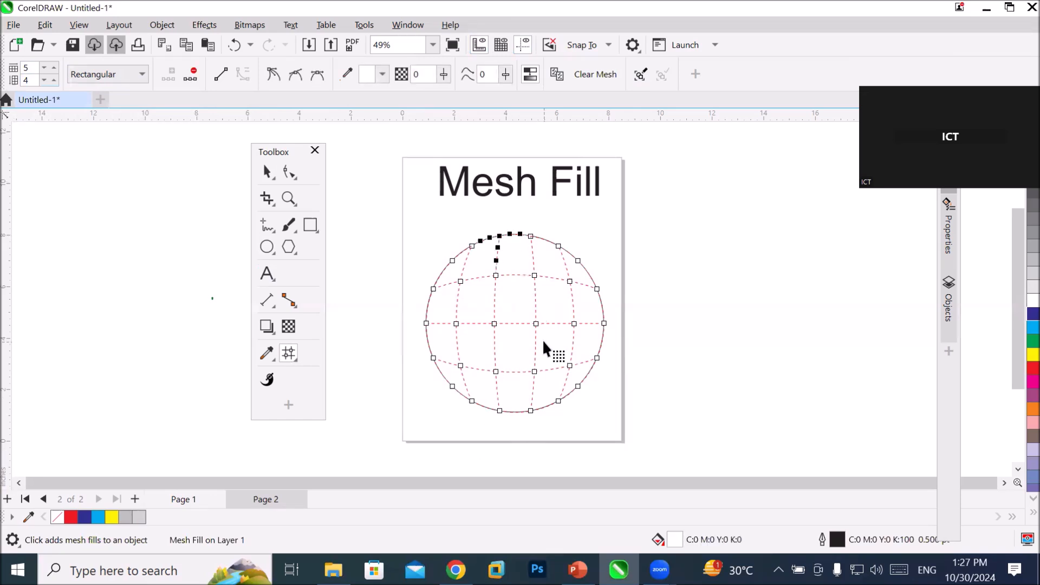
left_click(557, 244)
left_click(472, 246)
left_click_drag(471, 246, 466, 196)
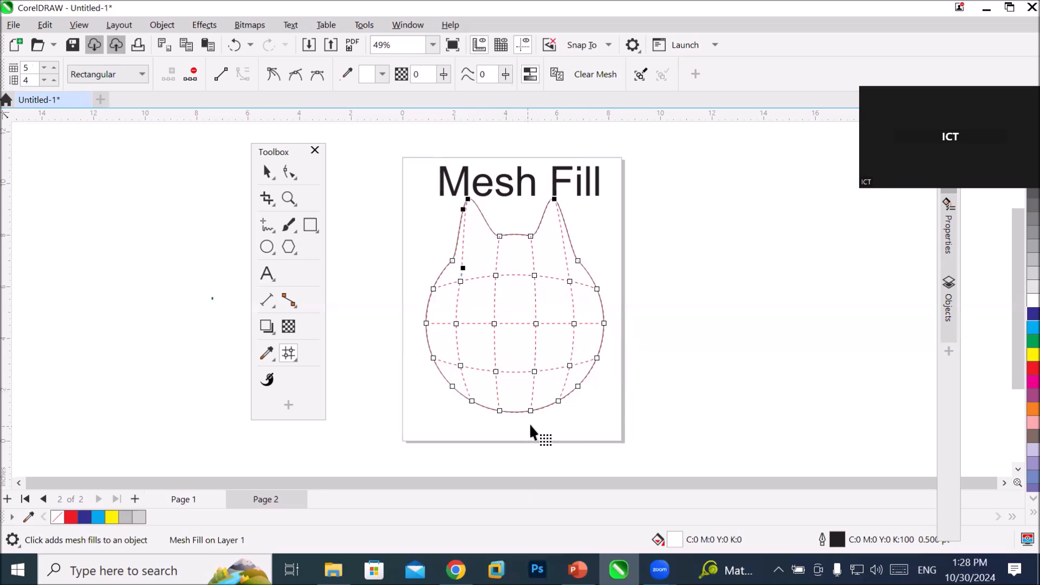
- Move the two central nodes of the shape's bottom edge straight down together and clear the node selection
left_click_drag(493, 421, 489, 414)
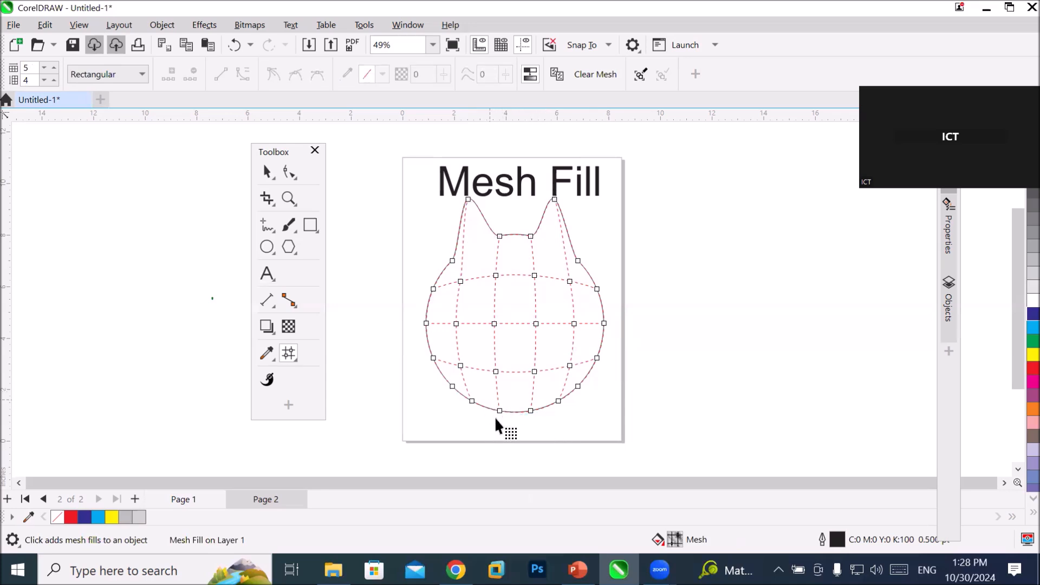
mouse_move(541, 422)
left_mouse_down()
mouse_move(538, 437)
mouse_move(531, 428)
left_mouse_up()
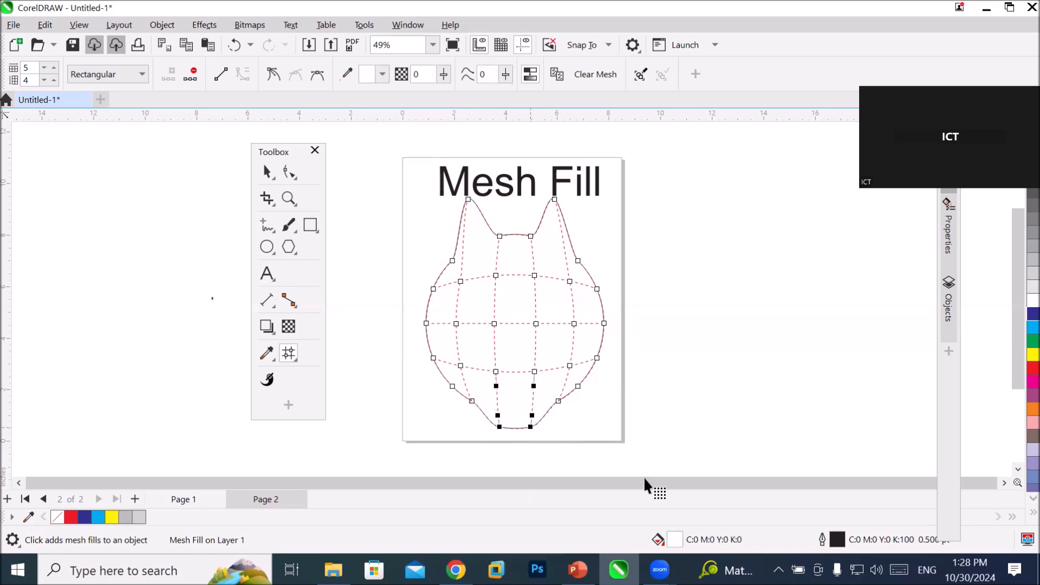
left_click(677, 430)
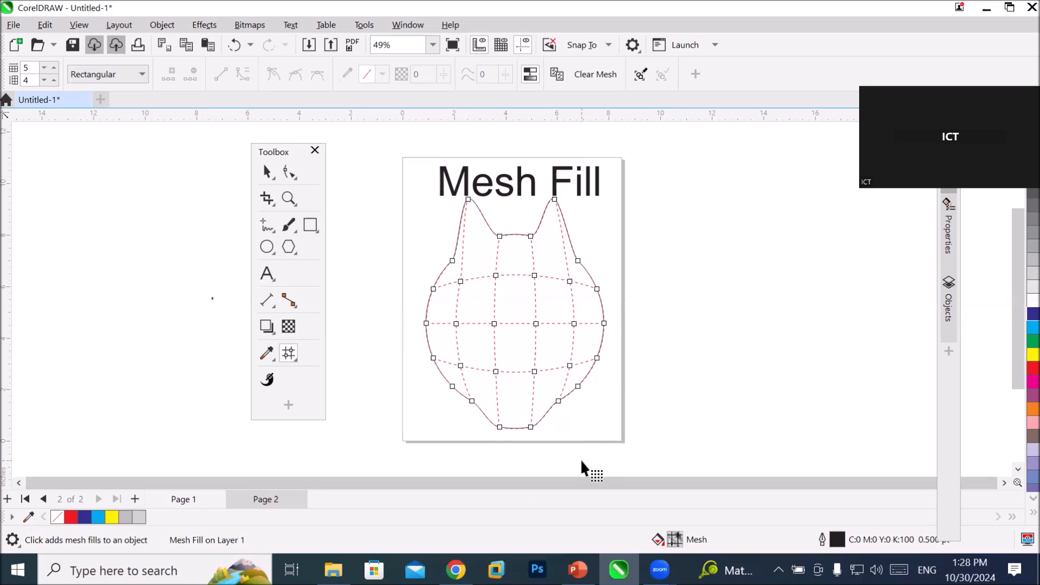
- Add a mesh line through the middle of the bottom edge and pull its lowest node down to the page edge
left_click(515, 424)
left_click(168, 71)
left_click(516, 427)
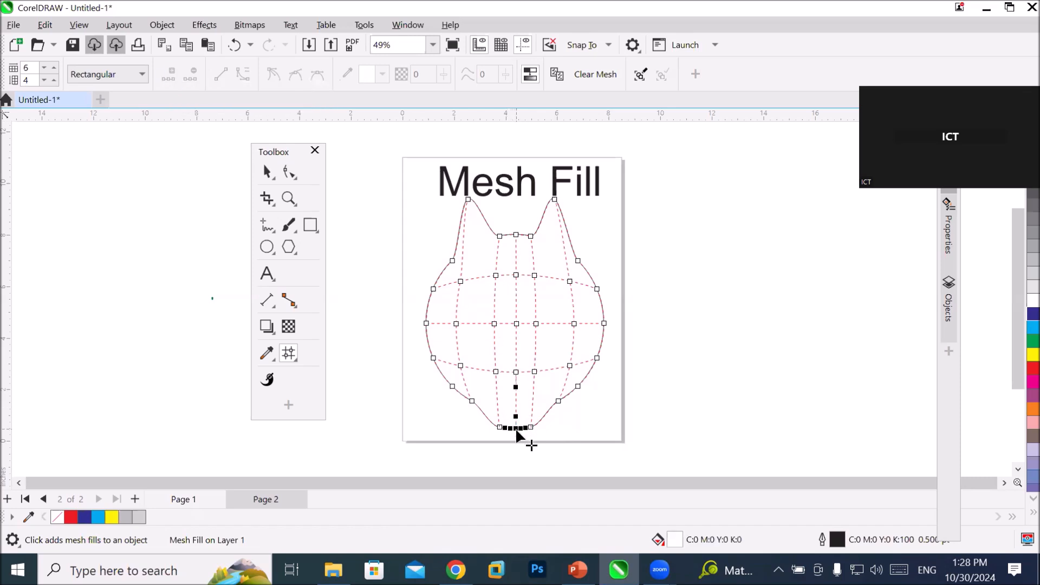
left_click(723, 433)
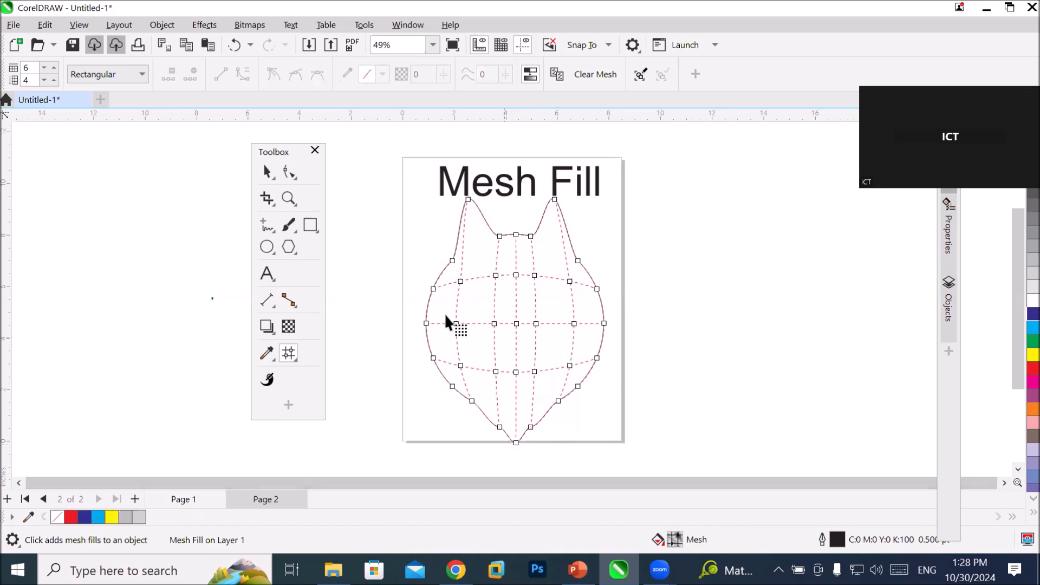
- Pull the middle nodes of the shape's left and right sides outward into points and clear the selection
left_click(426, 323)
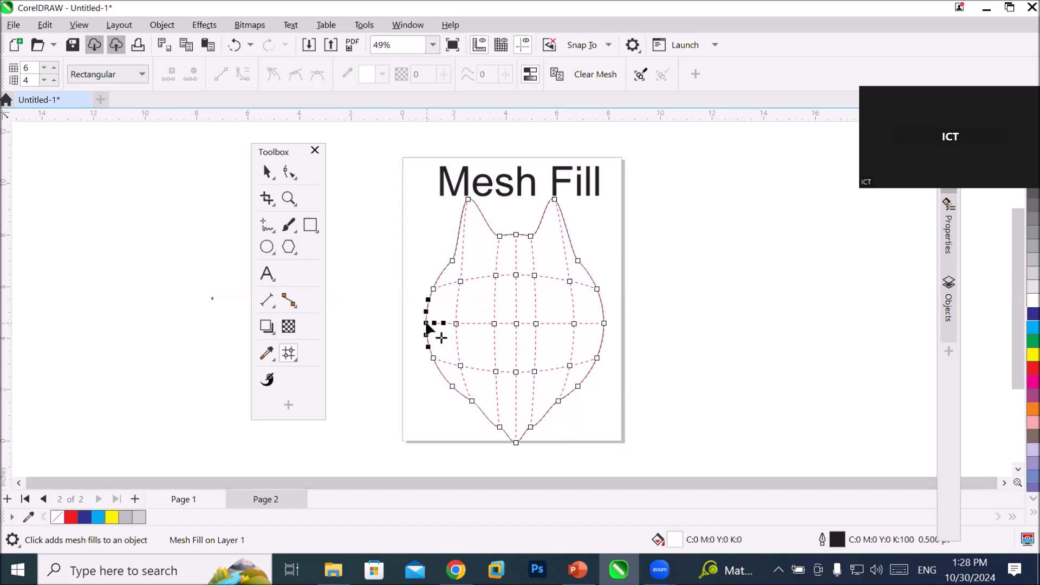
left_click(603, 324, "shift")
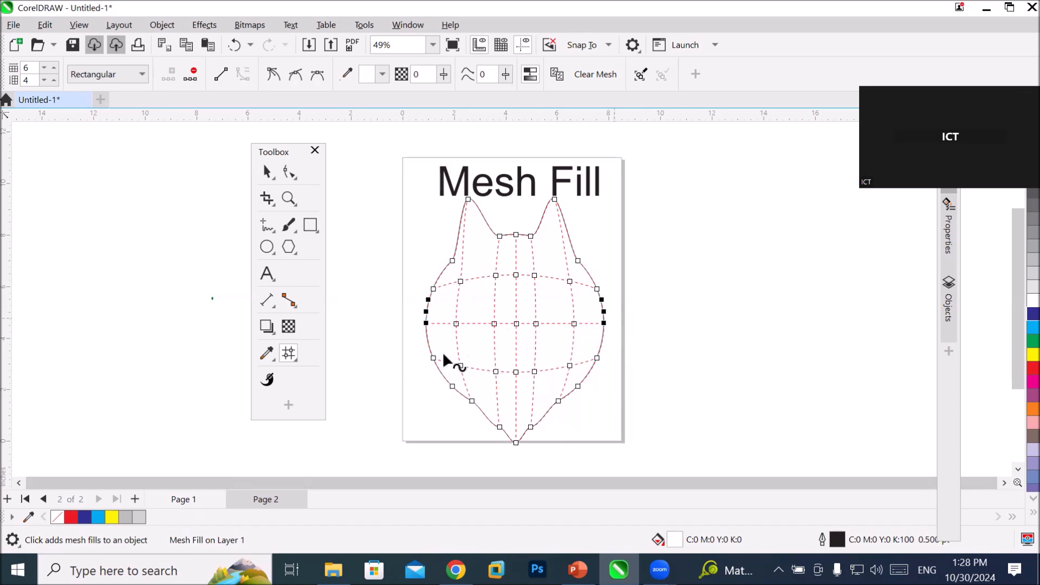
left_click(411, 362)
left_click_drag(426, 324, 414, 324)
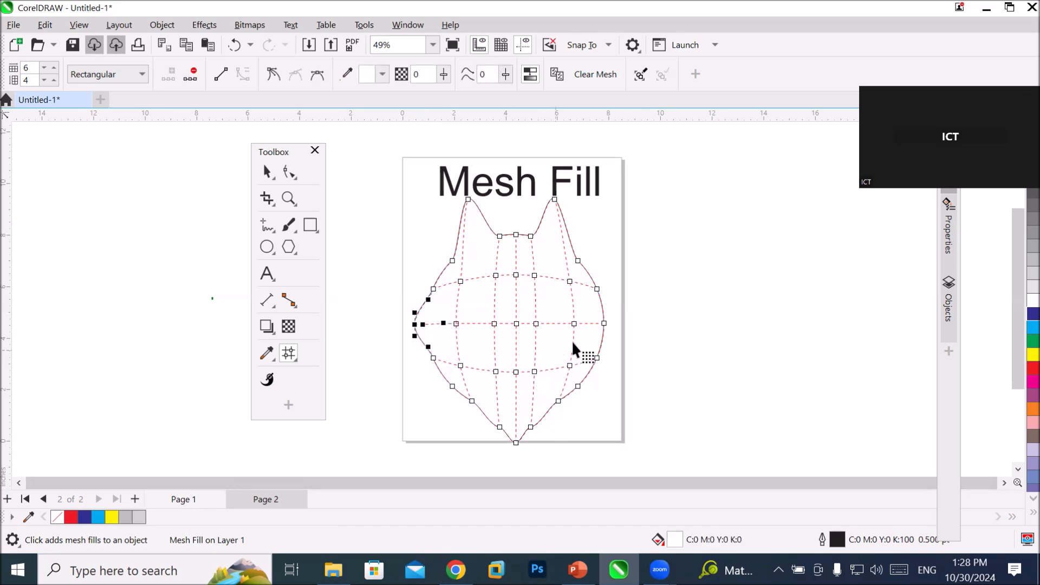
left_click_drag(605, 324, 611, 323)
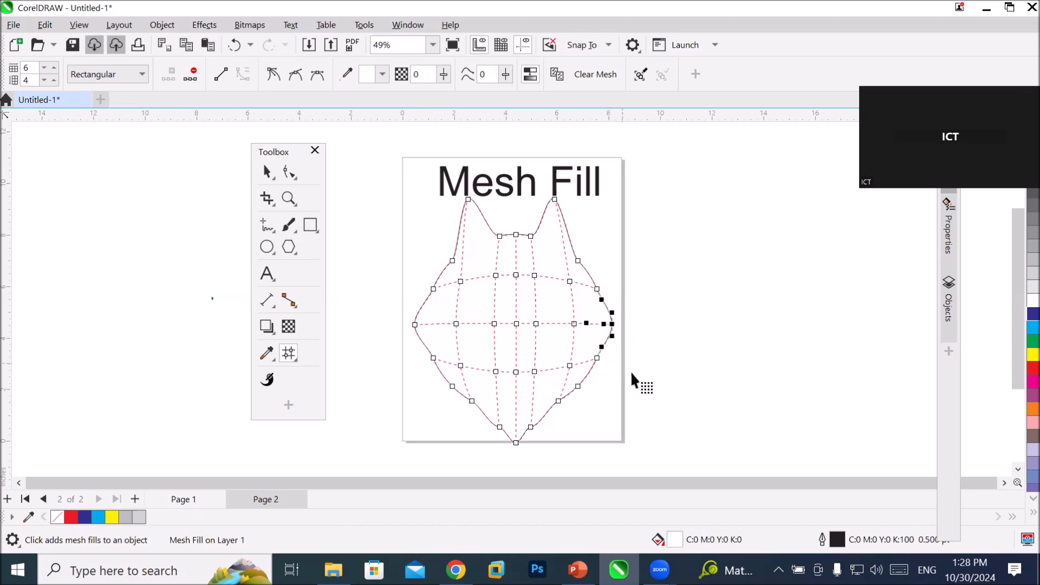
left_click(652, 384)
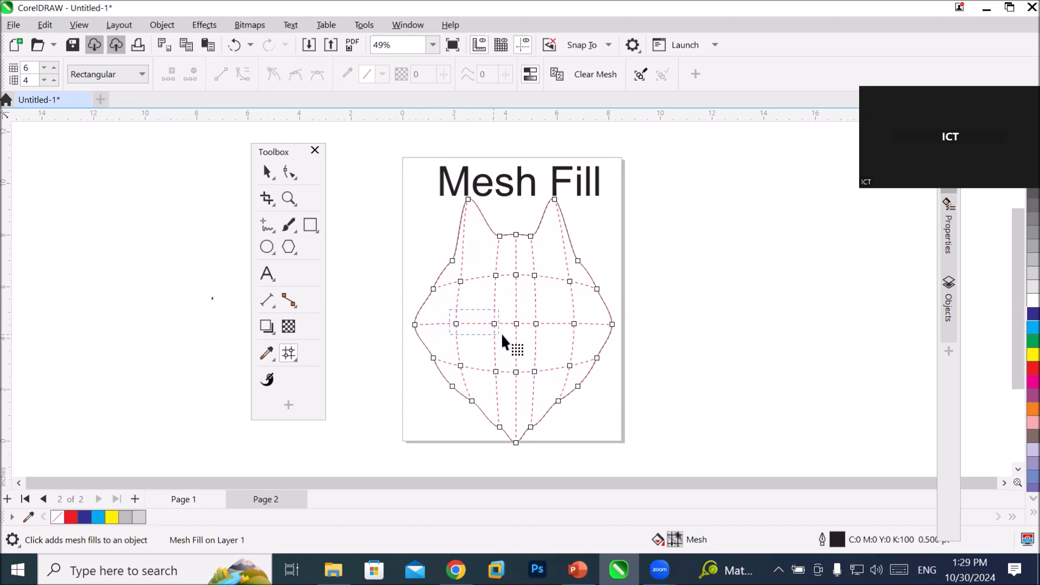
- Color the two inner nodes on each side of the centre in the middle mesh row 60% black
left_click_drag(502, 333, 503, 333)
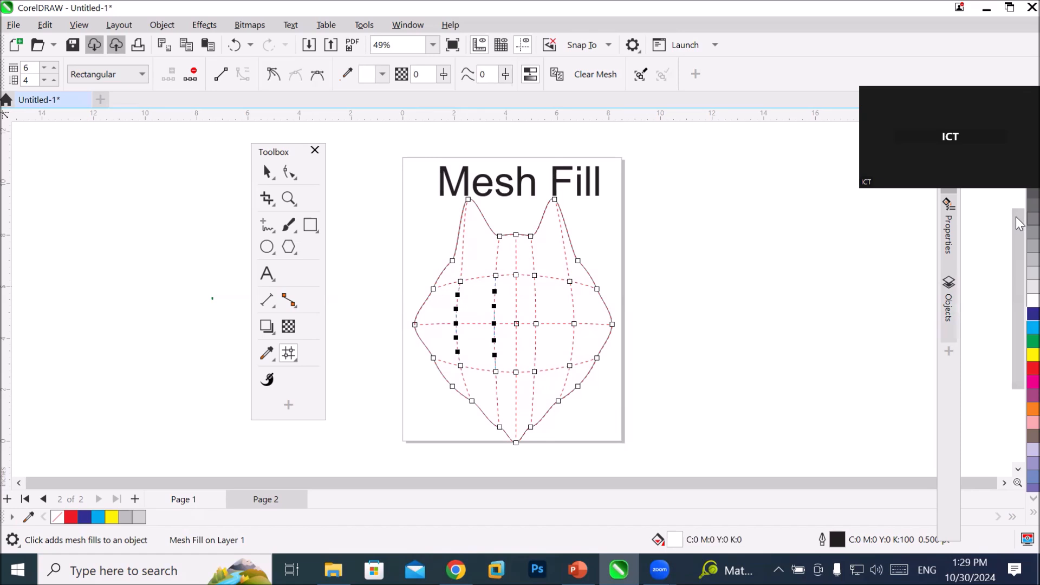
left_click(1033, 219)
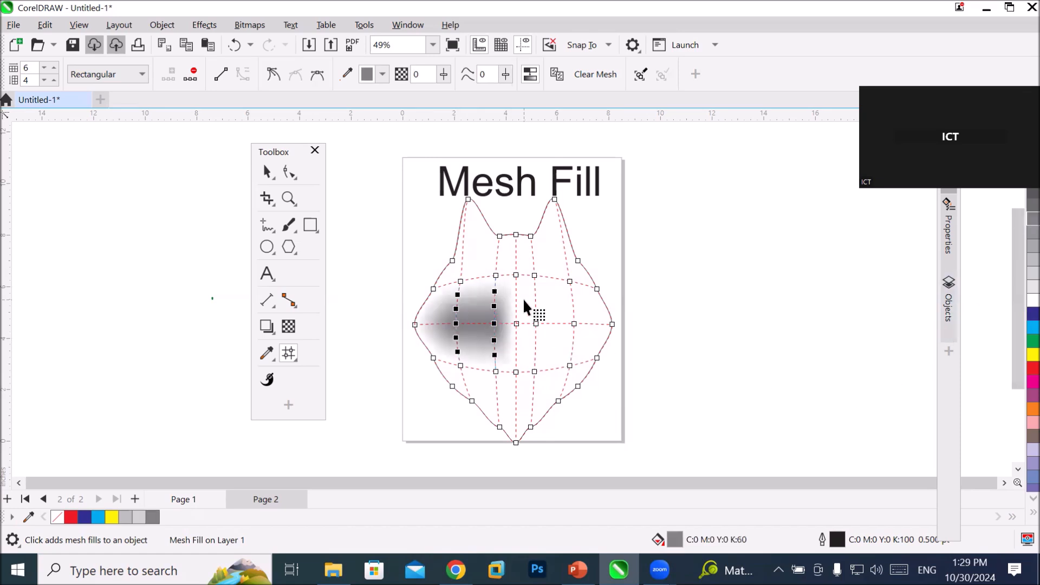
left_click_drag(574, 332, 583, 339)
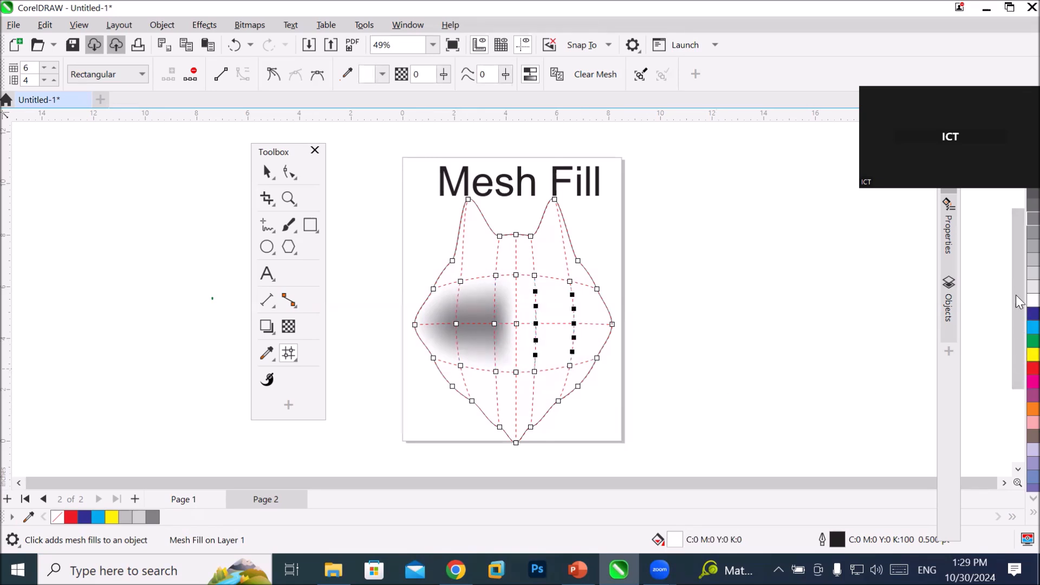
left_click(1017, 261)
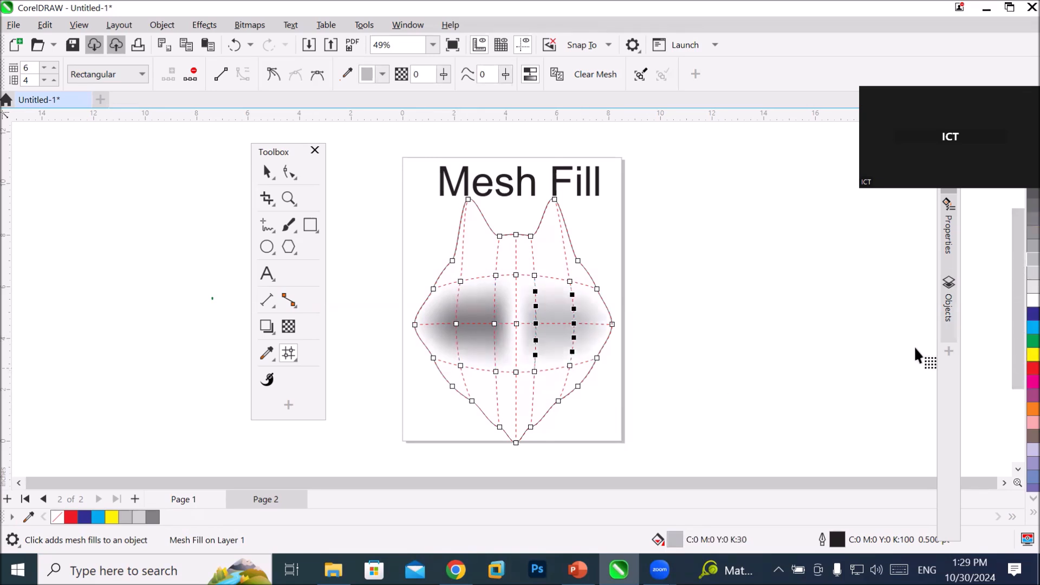
left_click(1020, 236)
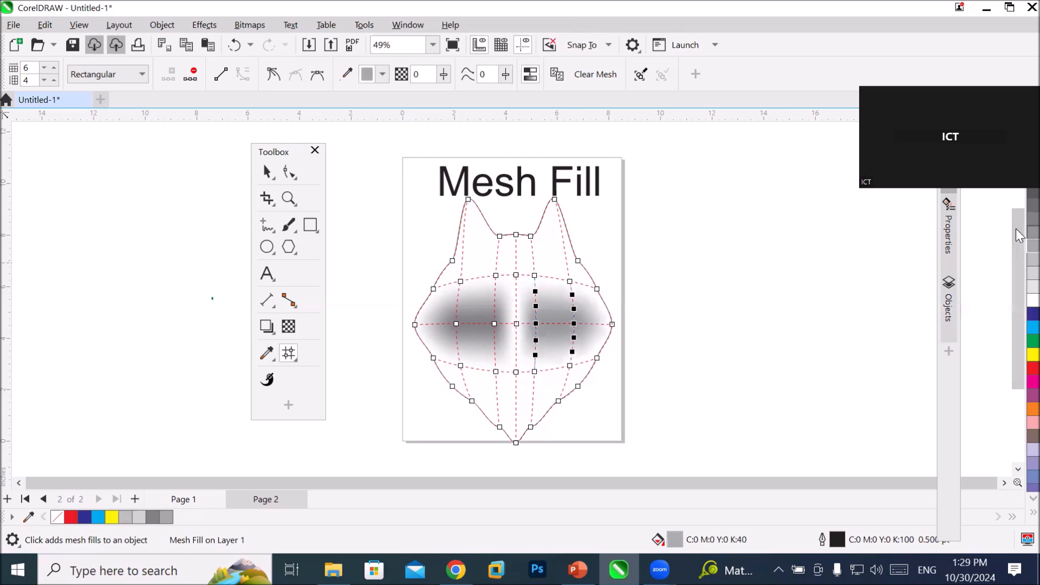
left_click(1019, 371)
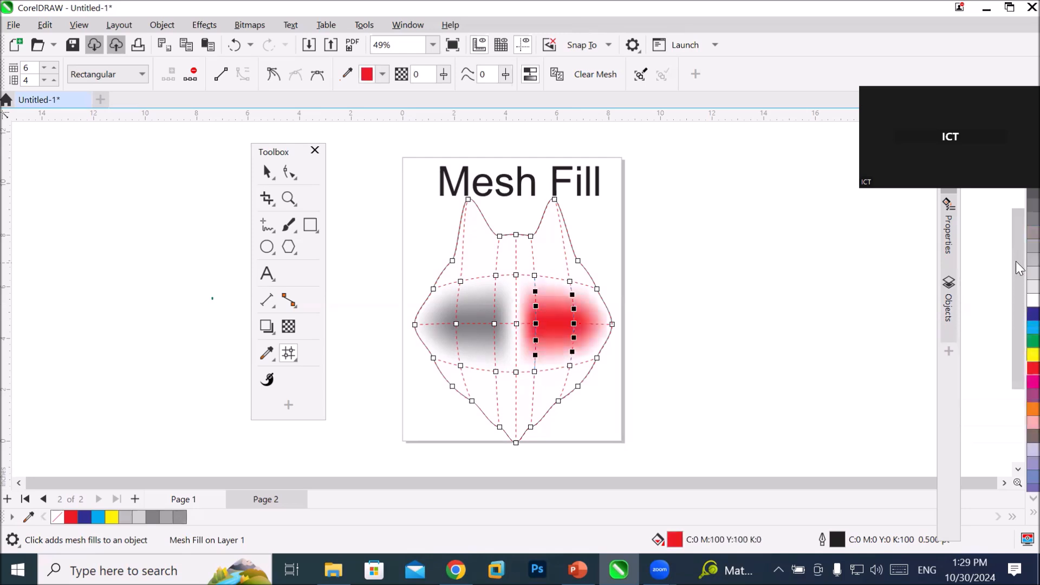
left_click(1016, 236)
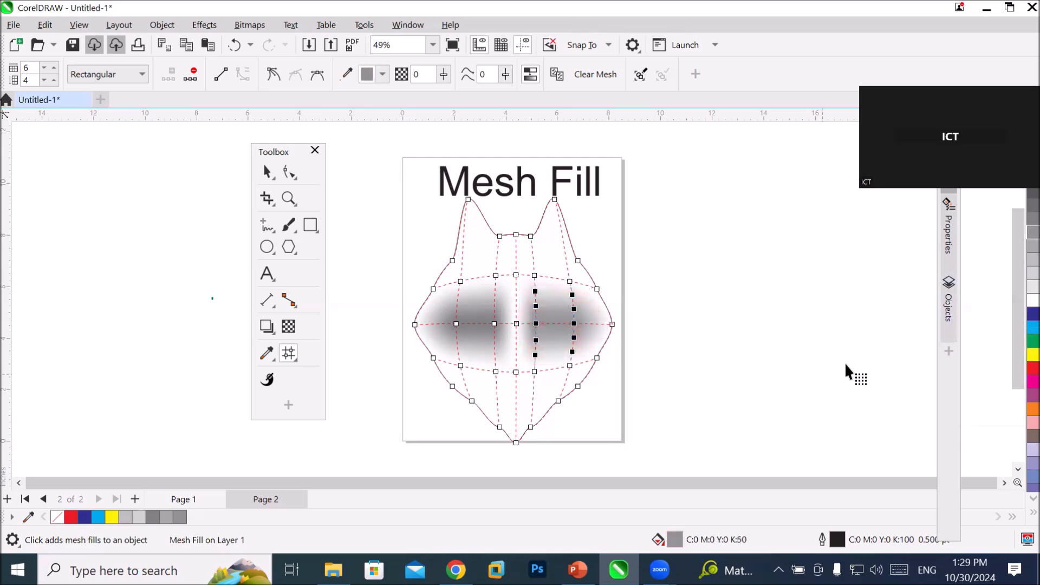
left_click(1018, 222)
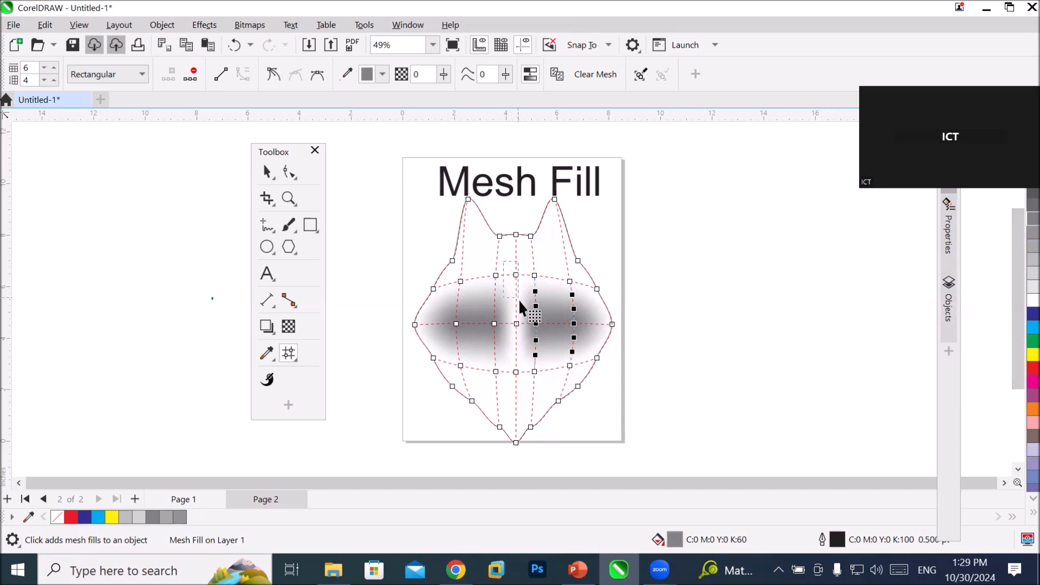
- Color the three inner nodes of the central mesh column red and the nodes along the shape's bottom edge cyan
left_click_drag(525, 343, 525, 382)
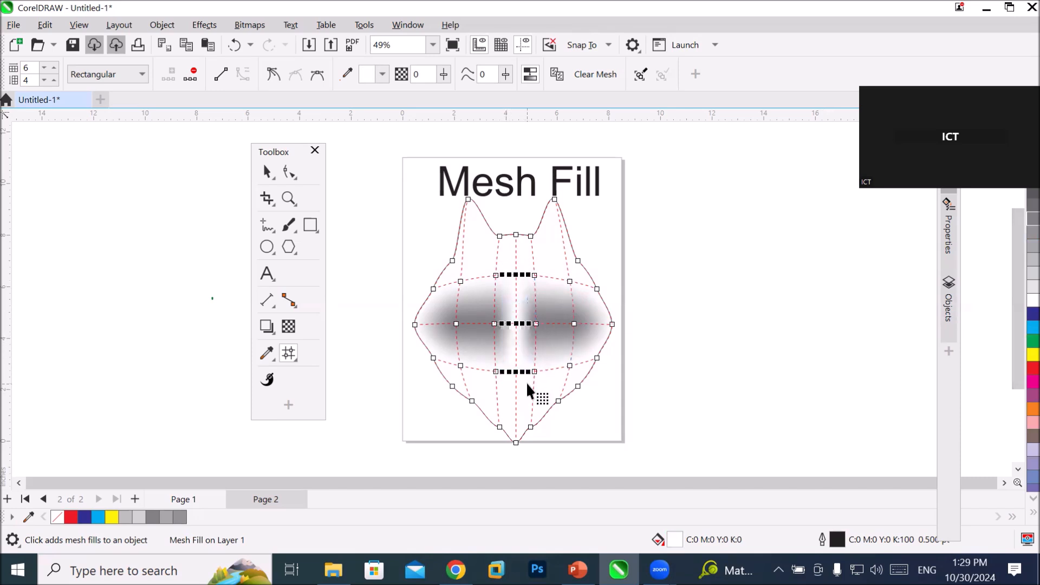
left_click(1016, 363)
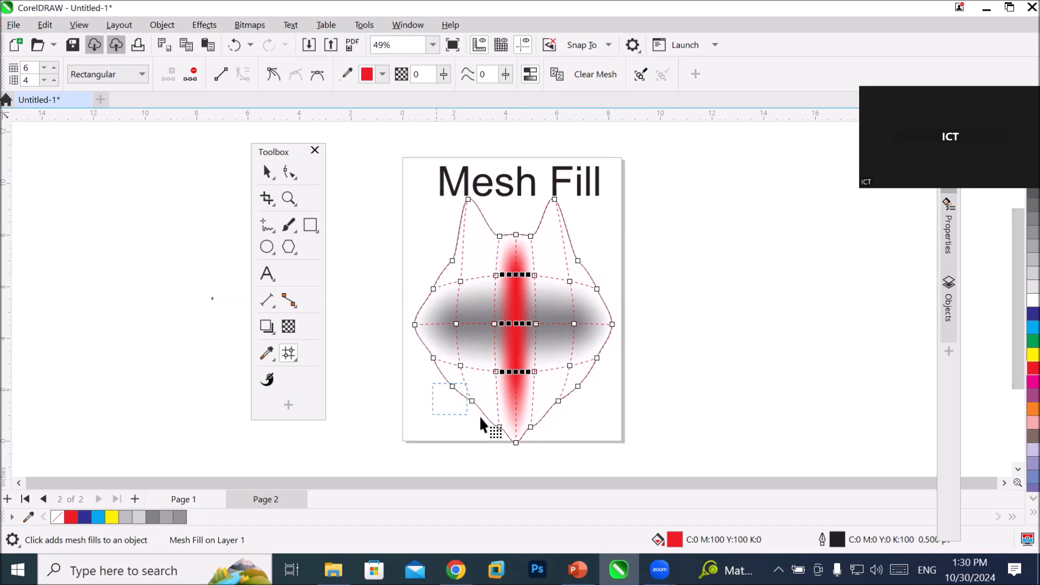
left_click_drag(561, 432, 613, 453)
left_click(1033, 327)
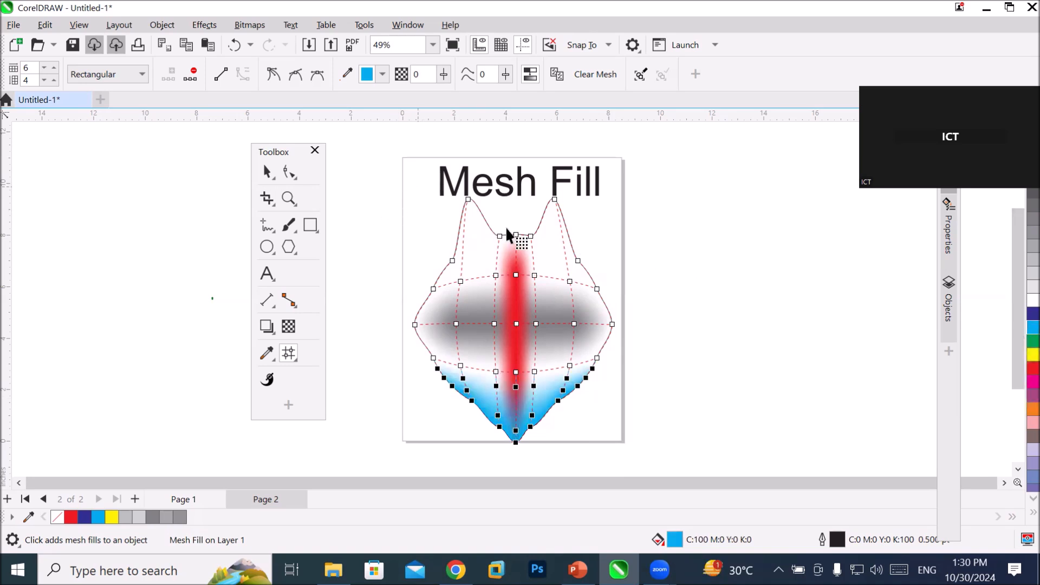
- Color the mesh nodes along the shape's top edge and ear tips black, and the outermost node on each side green
left_click_drag(594, 241, 594, 242)
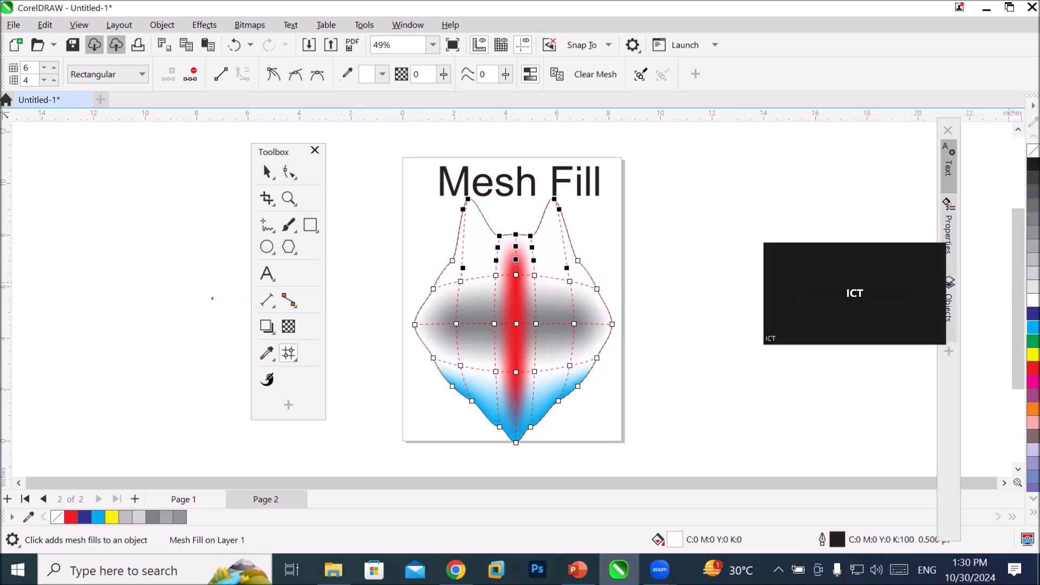
left_click(1033, 165)
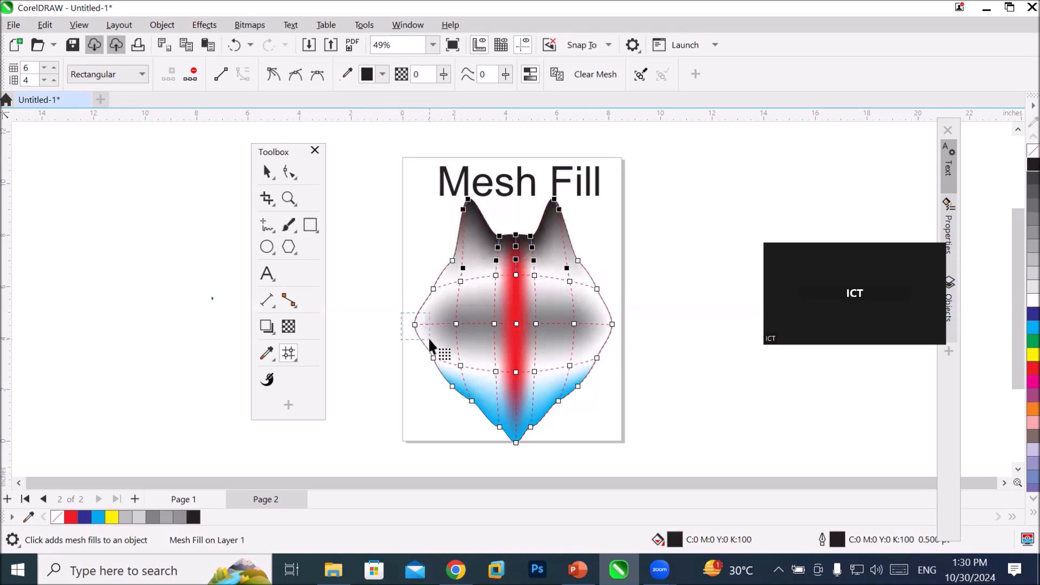
left_click_drag(429, 339, 429, 339)
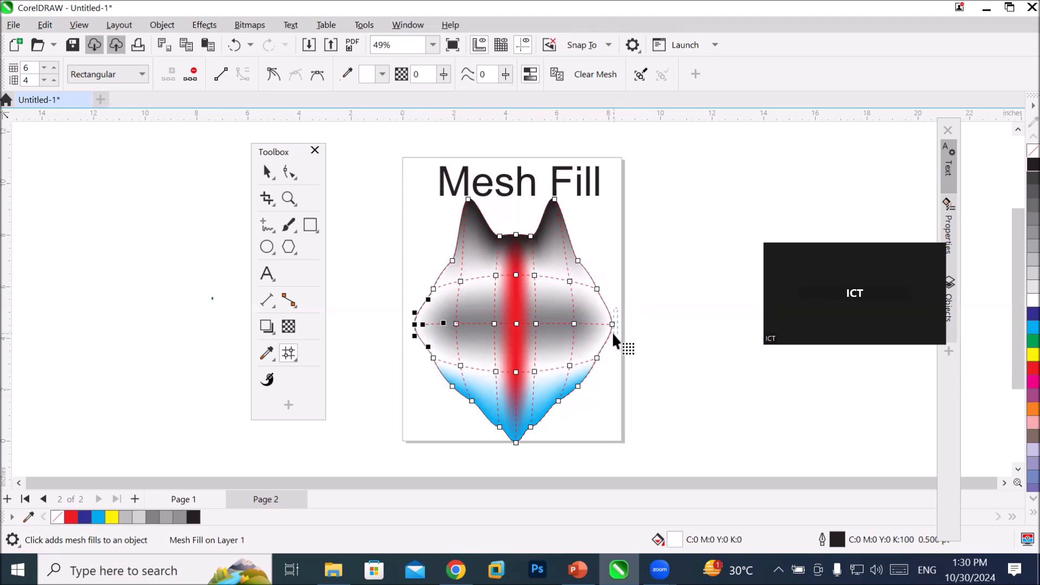
left_click_drag(607, 332, 606, 333)
left_click(1033, 340)
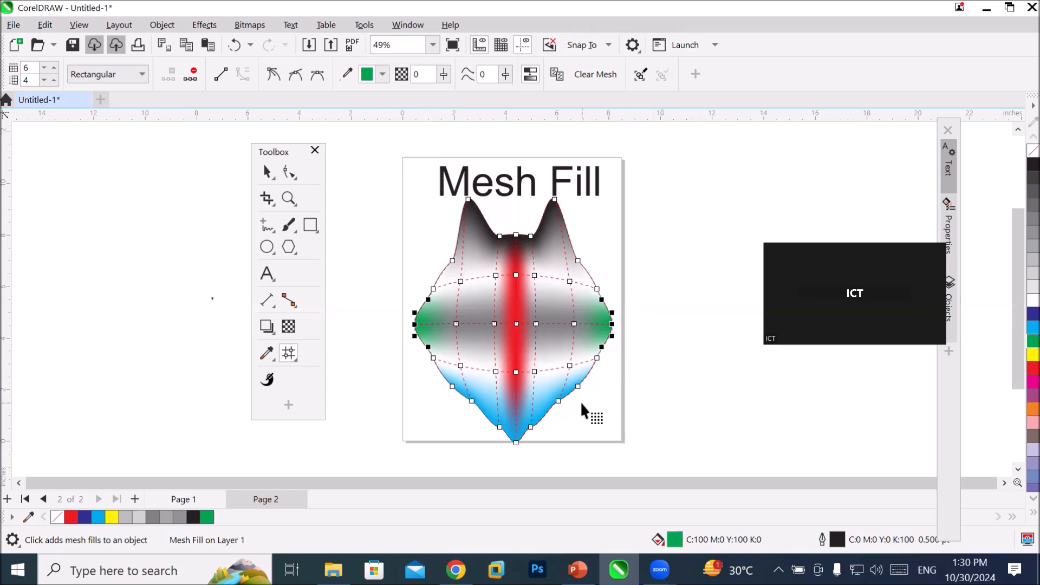
- Try white, green, blue, dark brown and 50% black on the two middle-row nodes flanking the red centre, settle on yellow, and clear the selection
left_click(493, 323)
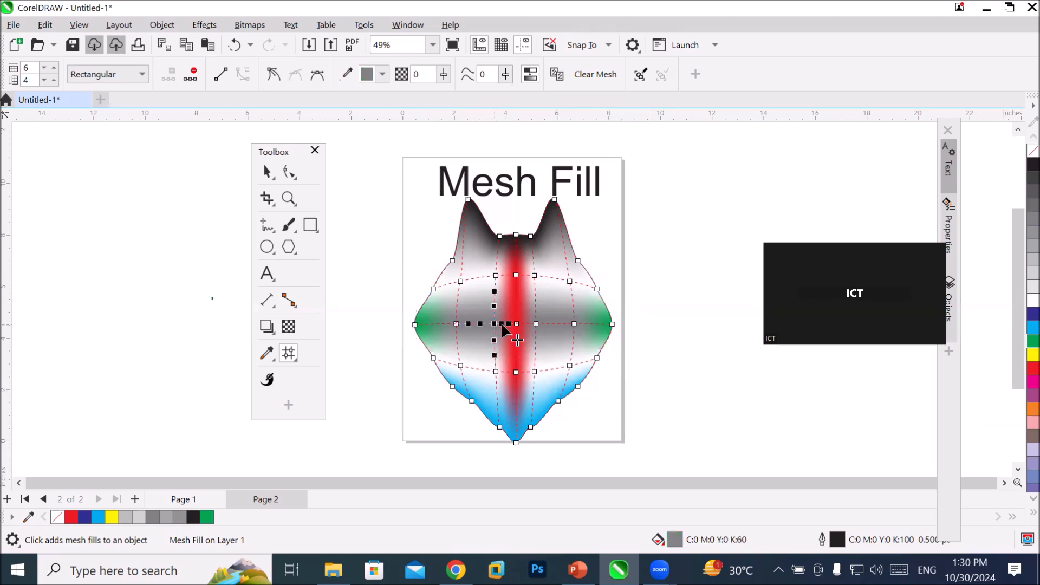
left_click(535, 324, "shift")
left_click(1017, 300)
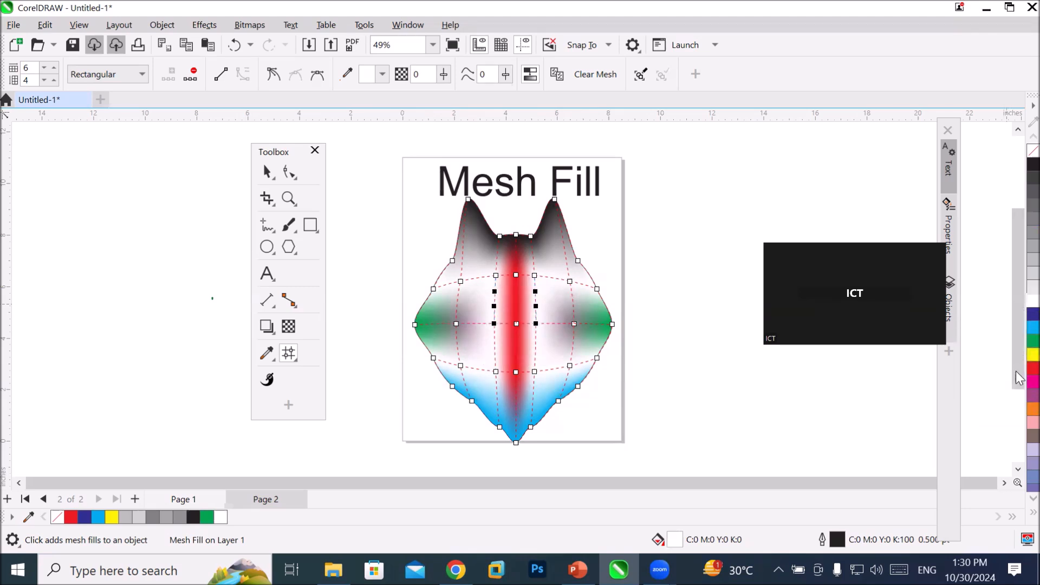
left_click(1016, 341)
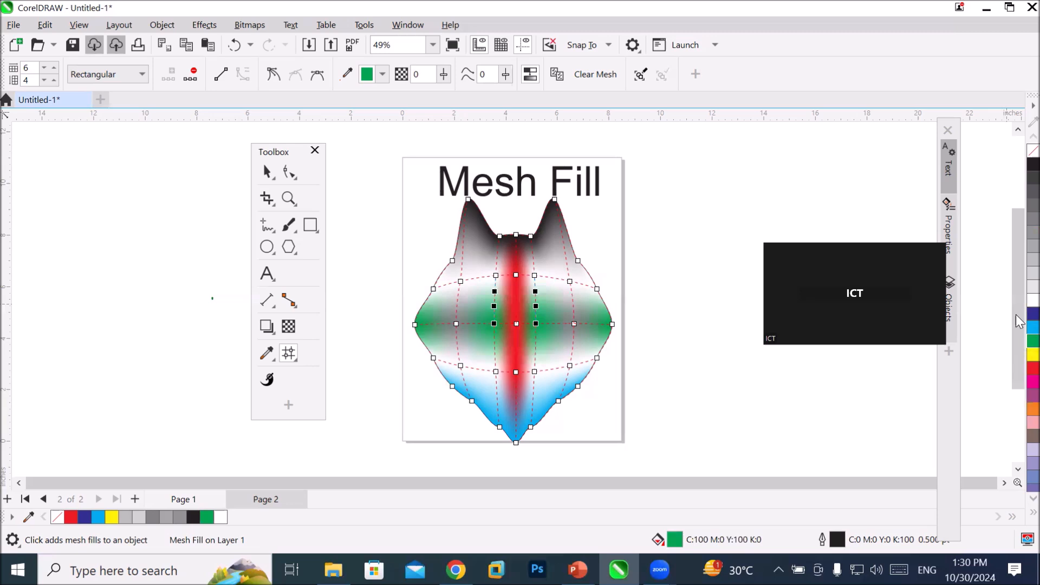
left_click(1016, 314)
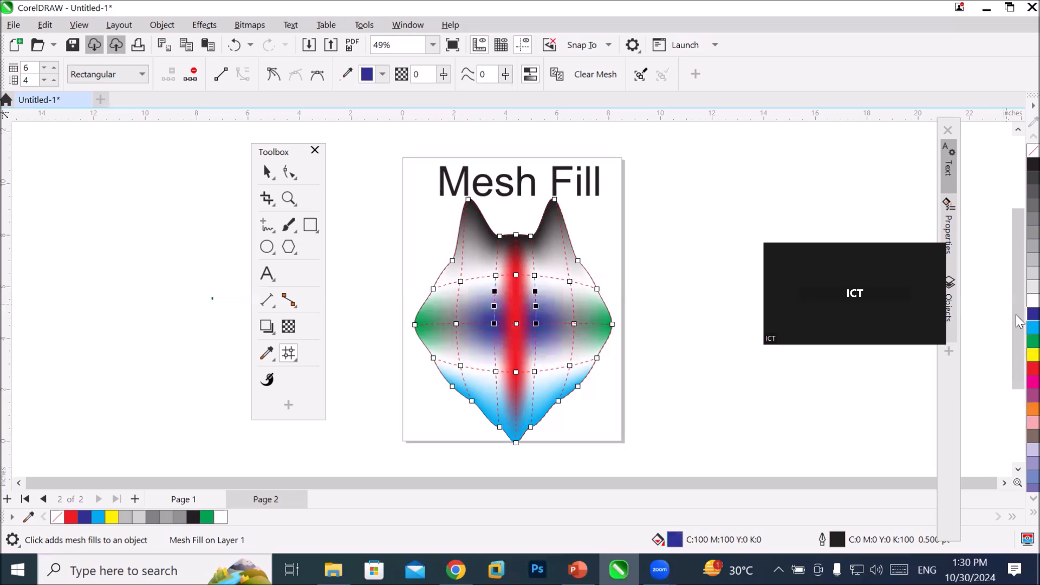
left_click(1016, 436)
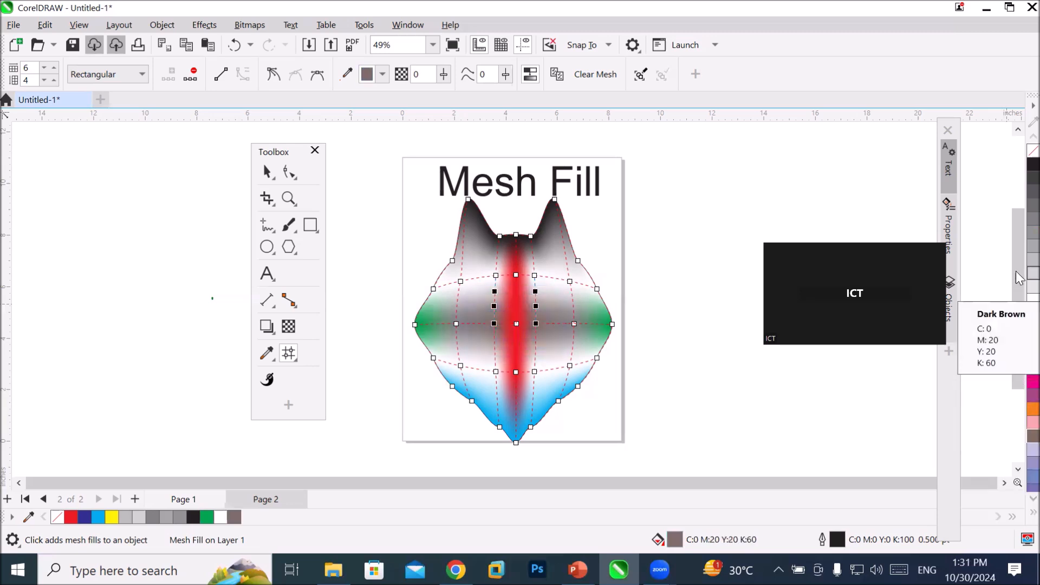
left_click(1017, 232)
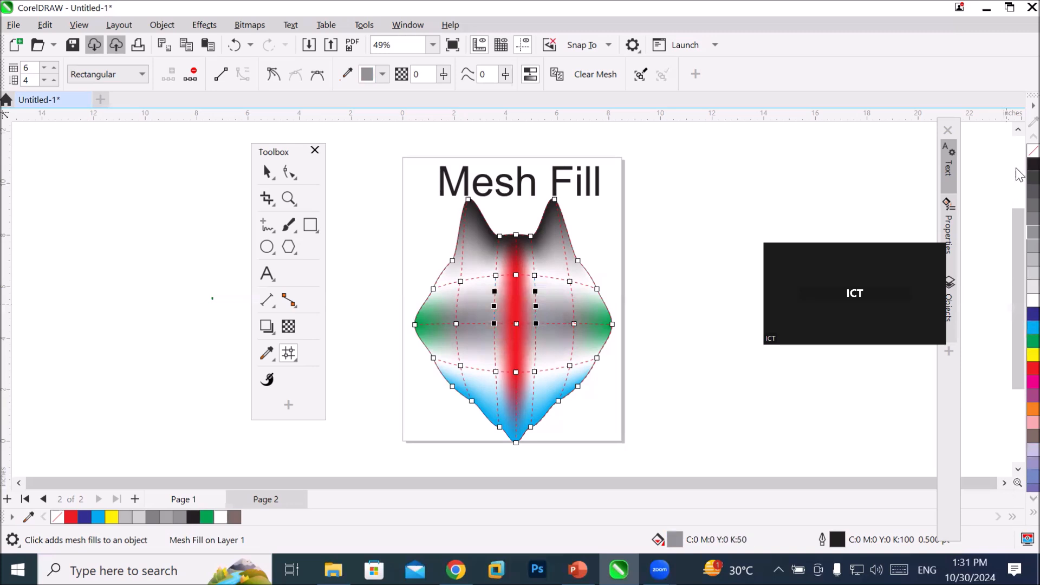
left_click(1016, 516)
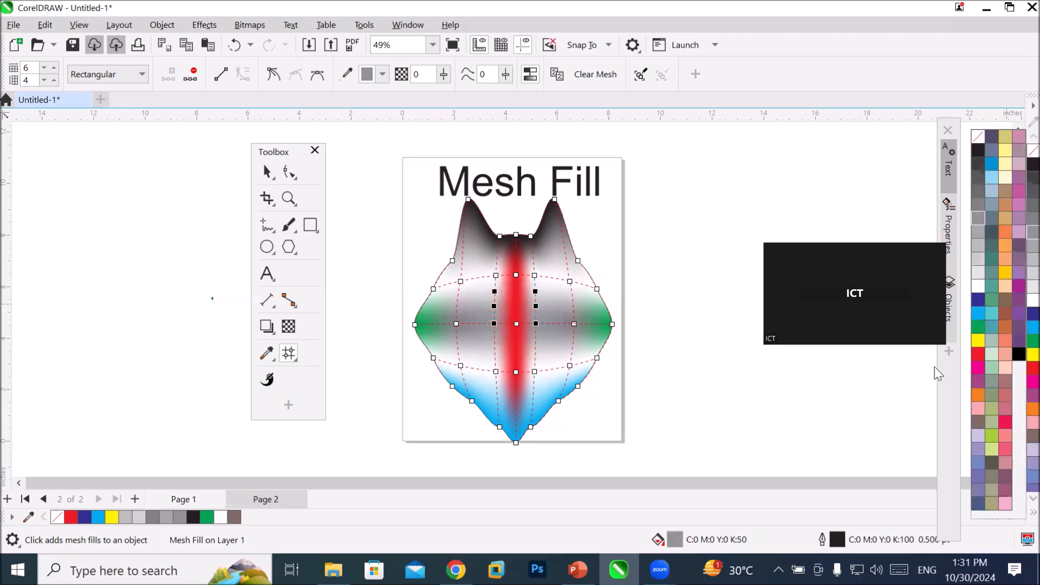
left_click(980, 342)
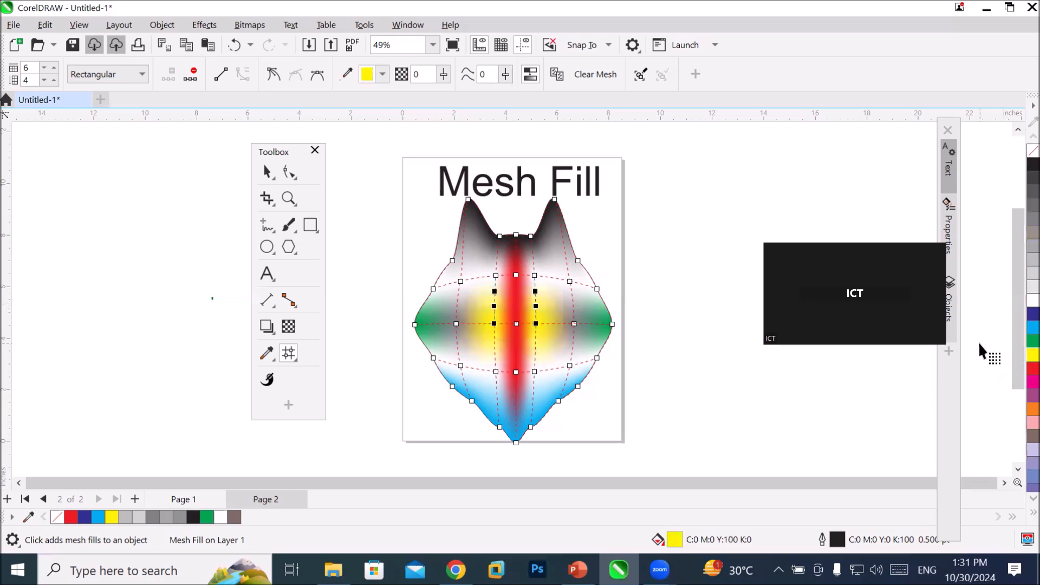
left_click(625, 397)
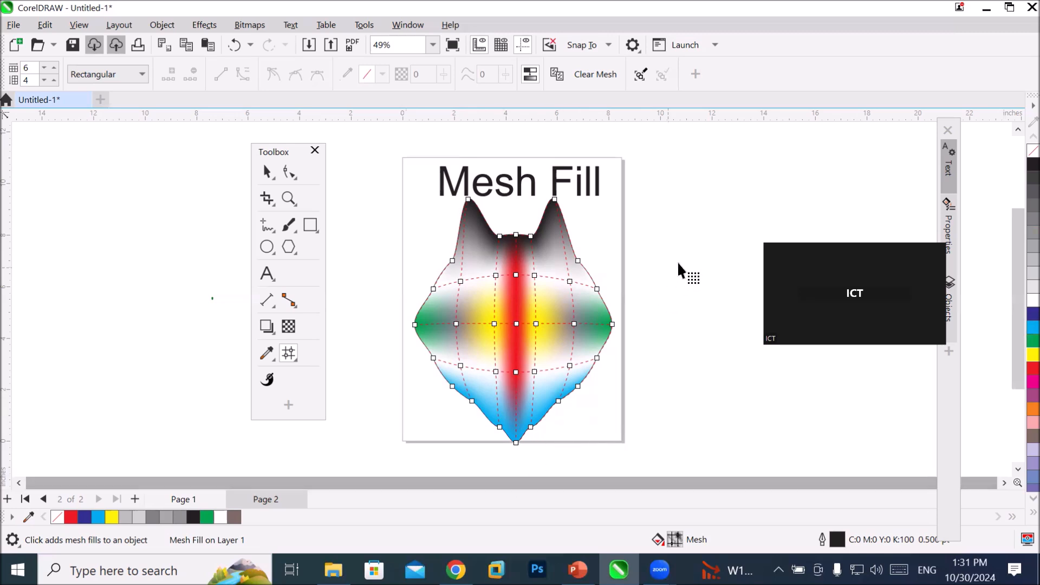
- Move the "Mesh Fill" title text straight up off the page, above the head shape, and deselect it
left_click_drag(1016, 231, 1017, 212)
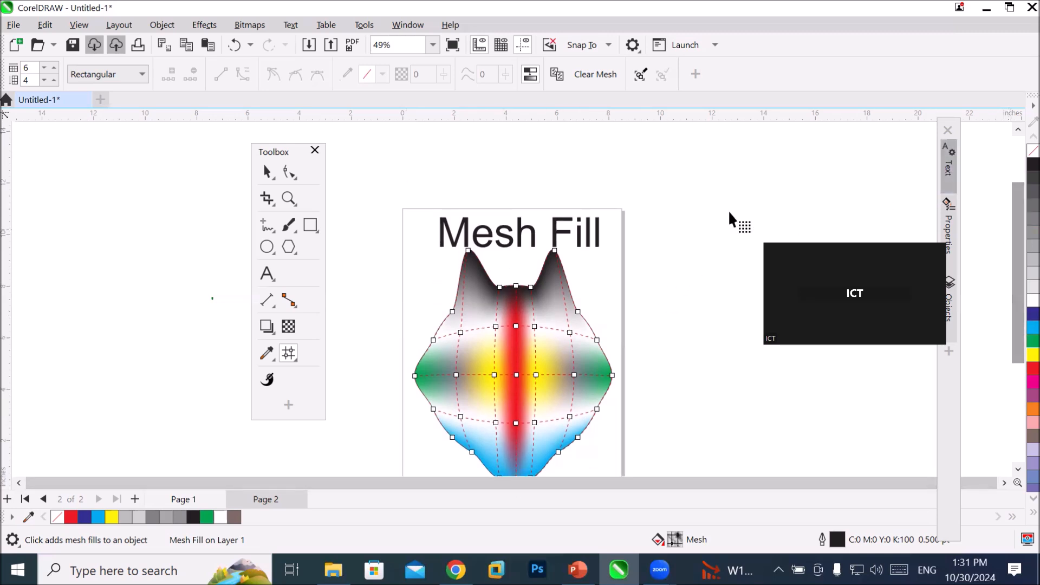
left_click(267, 173)
left_click_drag(535, 233, 531, 168)
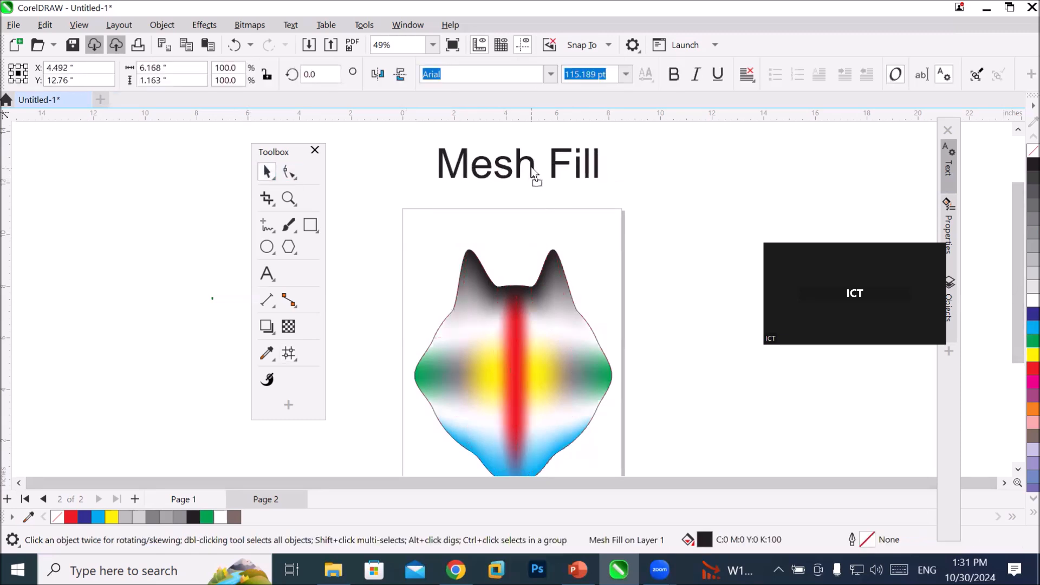
left_click(672, 334)
scroll(696, 398, "down", 1)
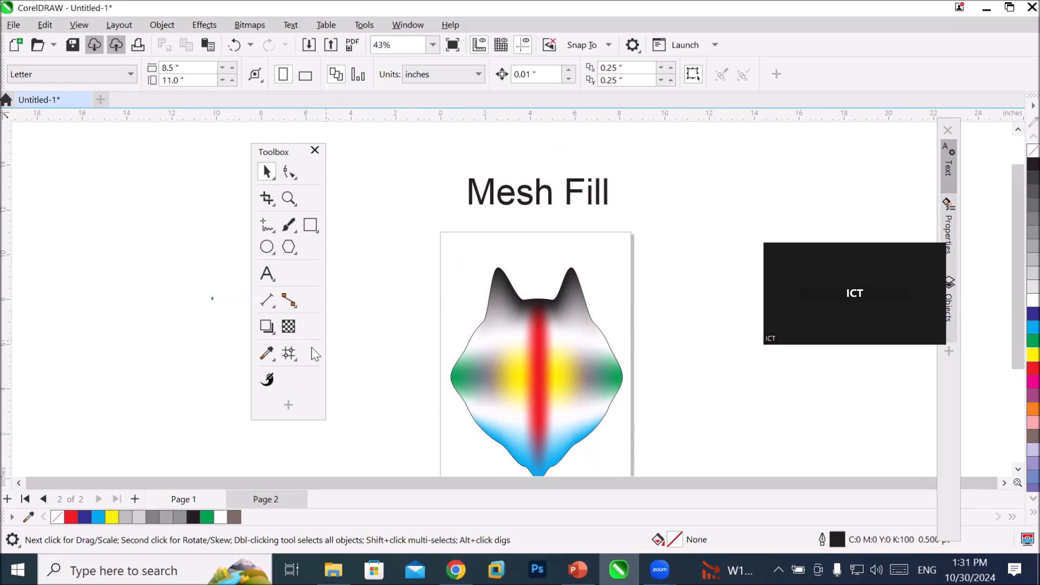
- Reselect the head shape for mesh editing and delete the two ear tip nodes
left_click(290, 352)
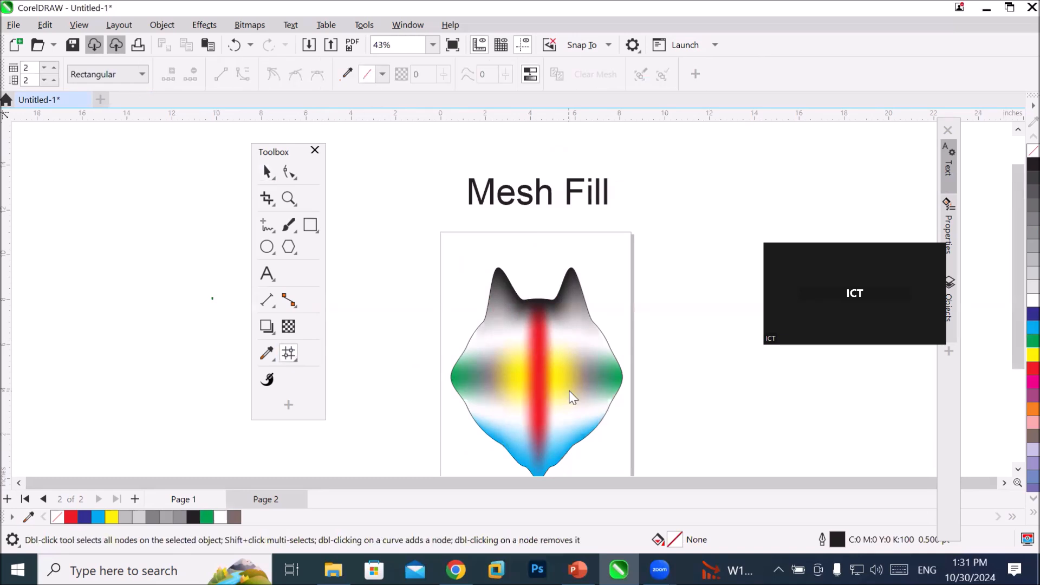
left_click(267, 172)
left_click(550, 402)
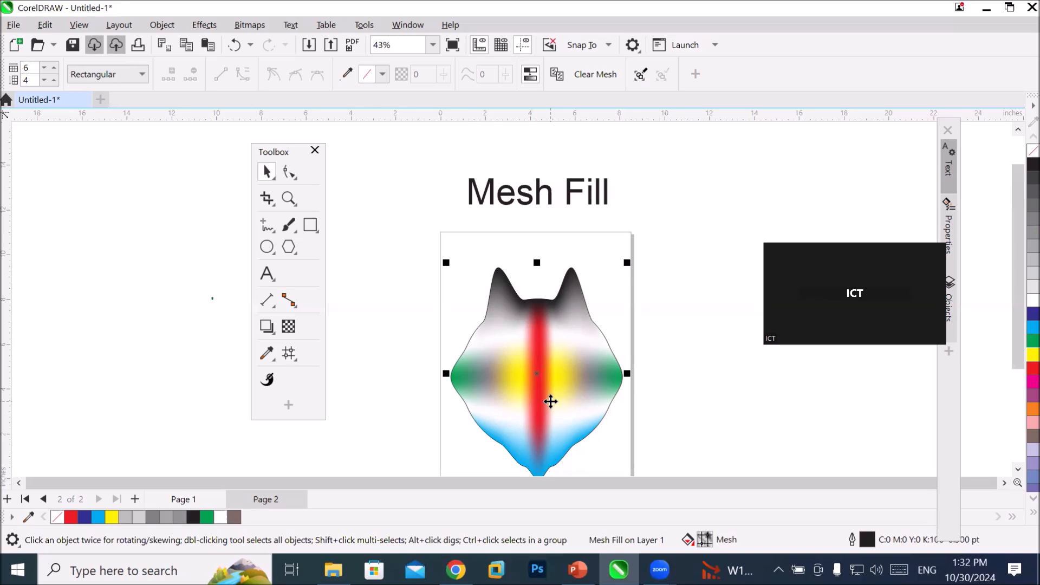
left_click(290, 353)
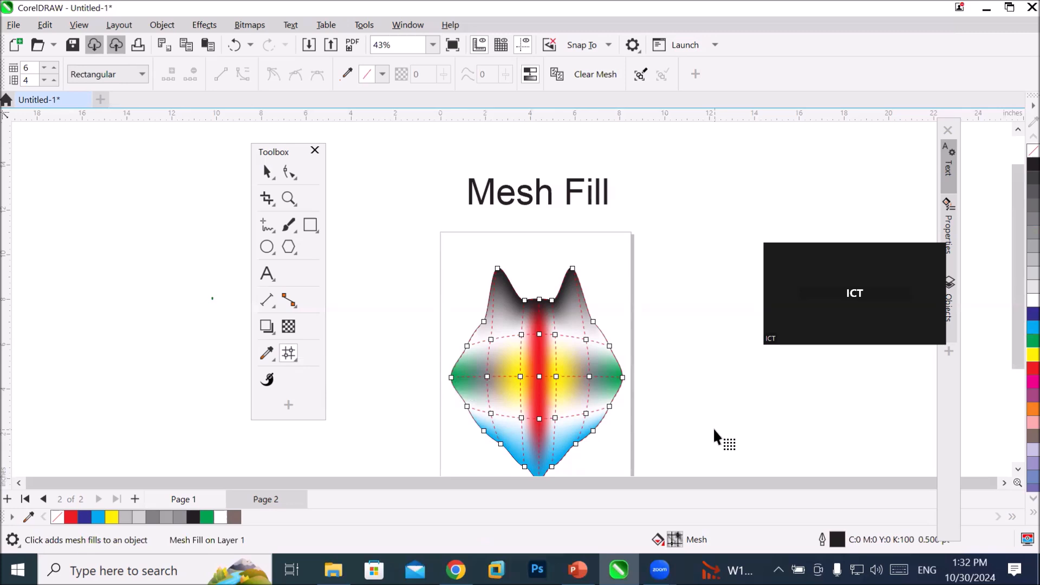
left_click_drag(474, 255, 612, 278)
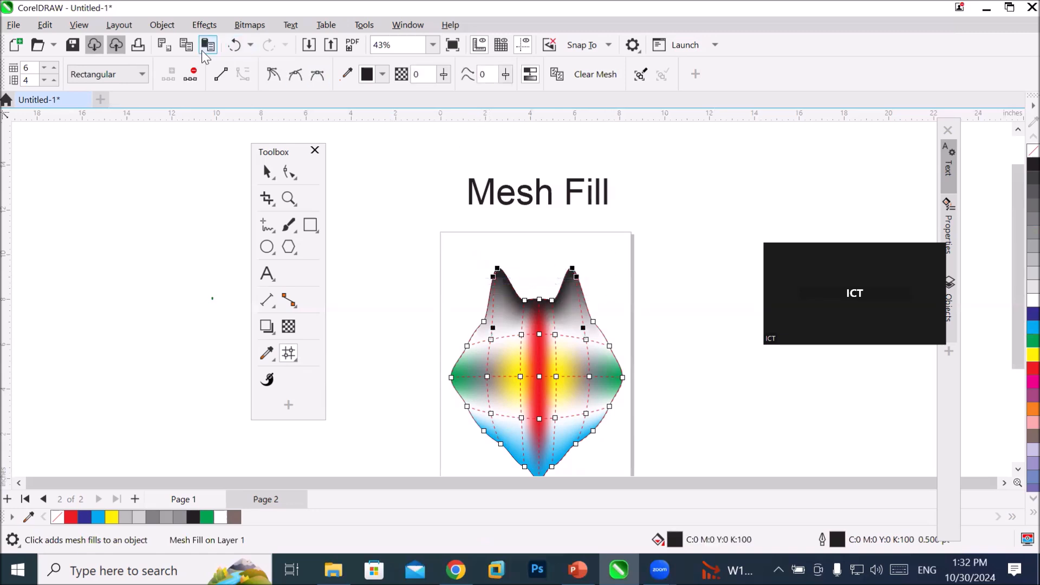
left_click(193, 74)
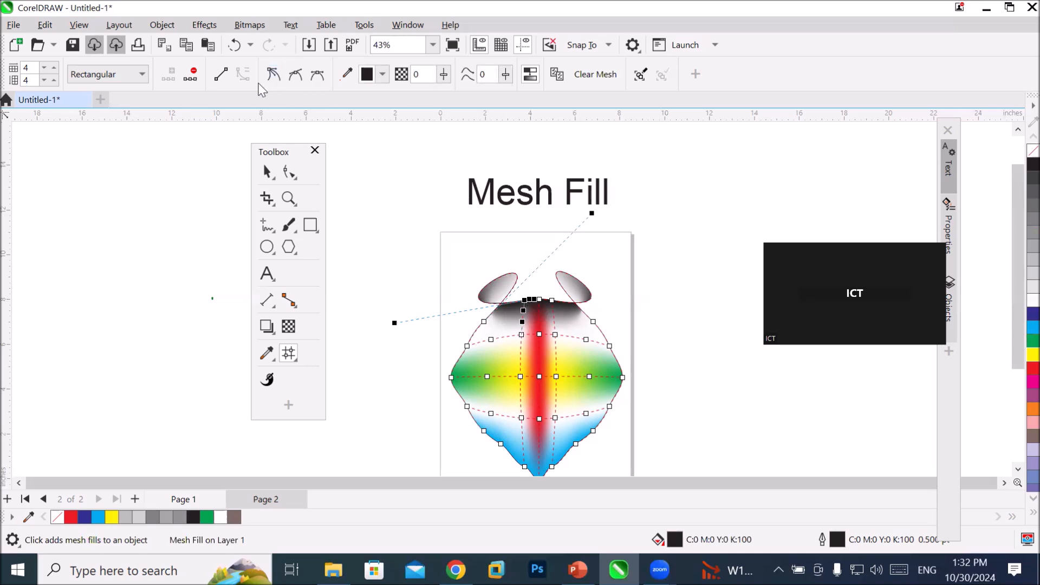
- Convert the looping outline segments on both sides of the shape's top to straight lines, then select nodes along the top edge
left_click(218, 77)
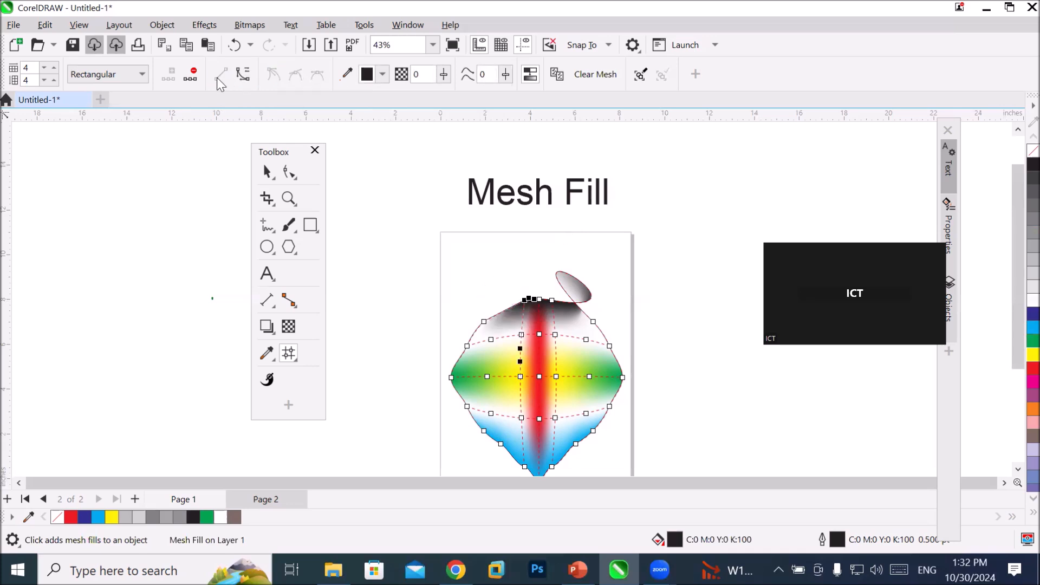
left_click(593, 320)
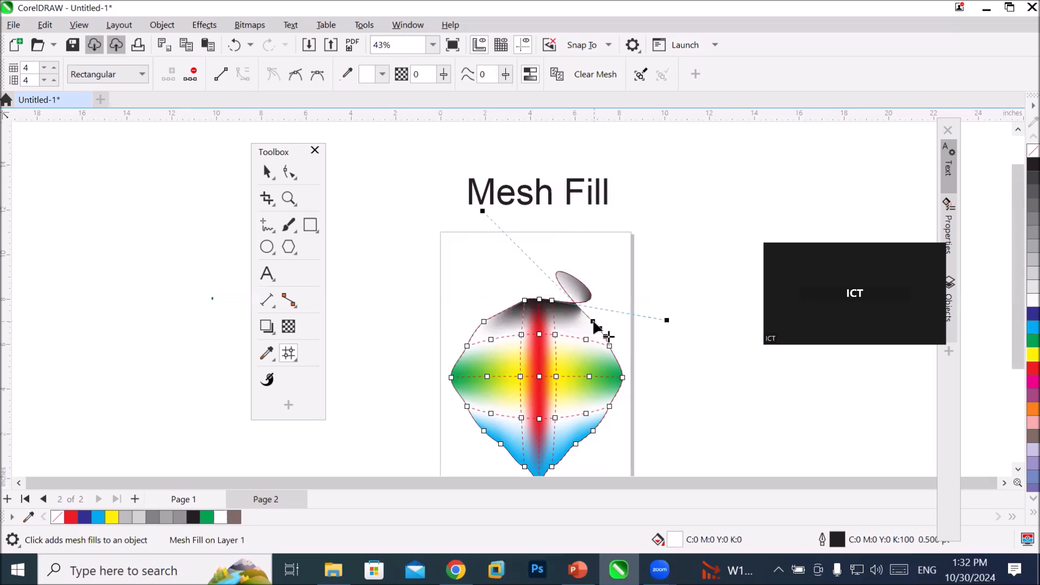
left_click(223, 70)
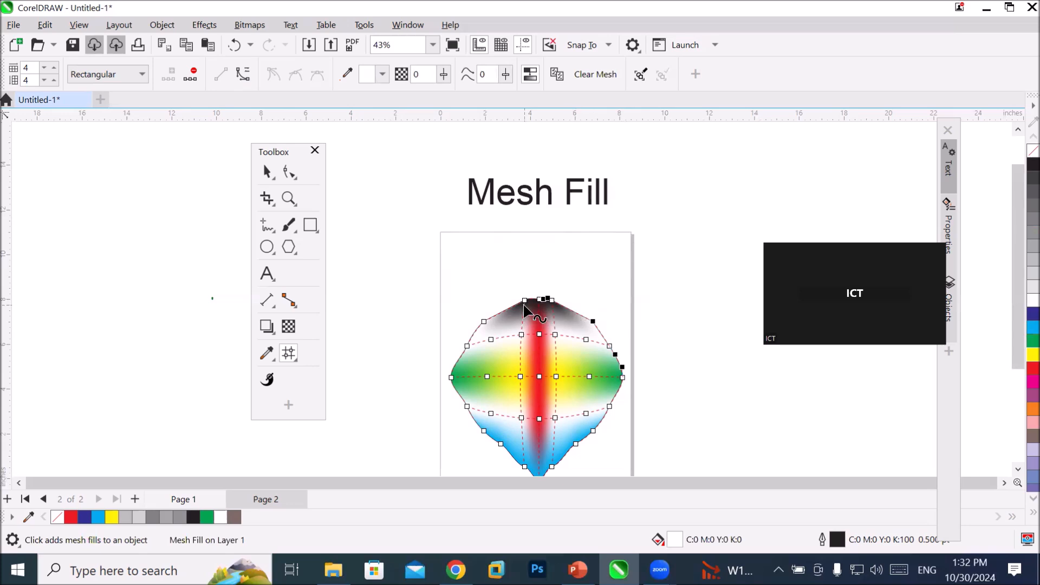
left_click_drag(497, 277, 583, 310)
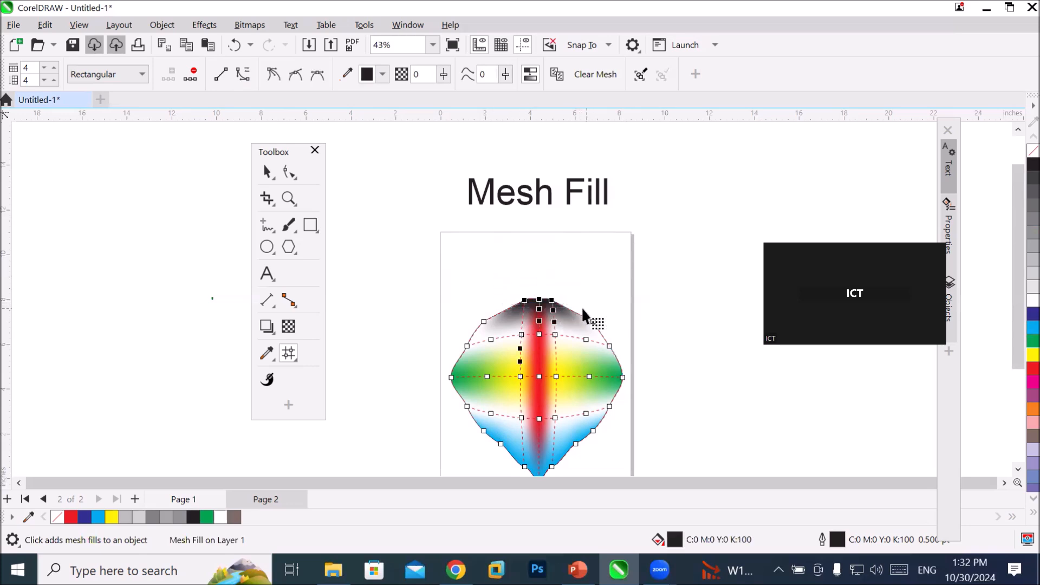
left_click(553, 299)
- Add a third page to the document and draw a circle about 7.64 inches in diameter on it
left_click(134, 498)
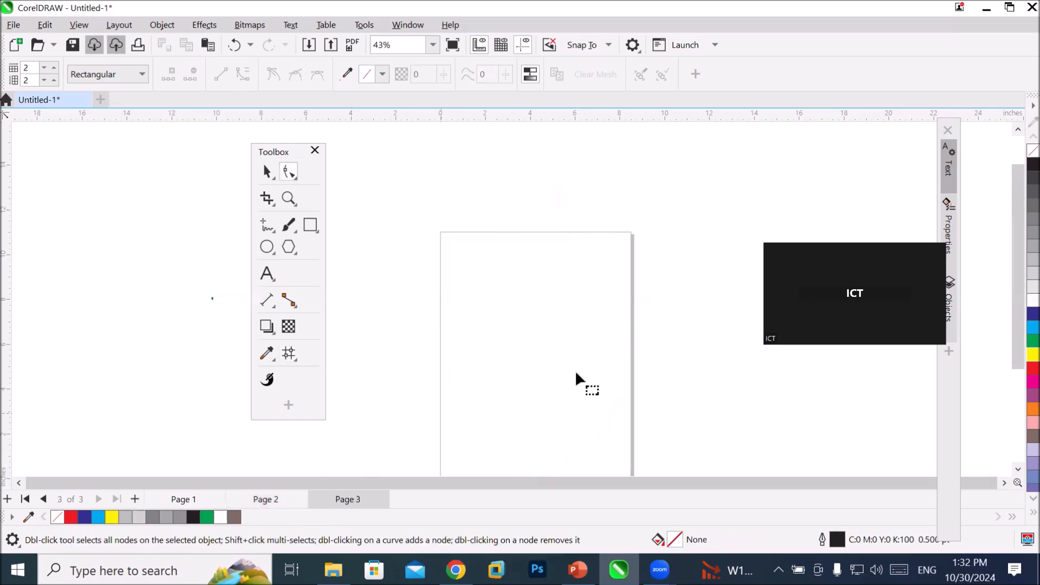
left_click(1018, 470)
left_click(1018, 469)
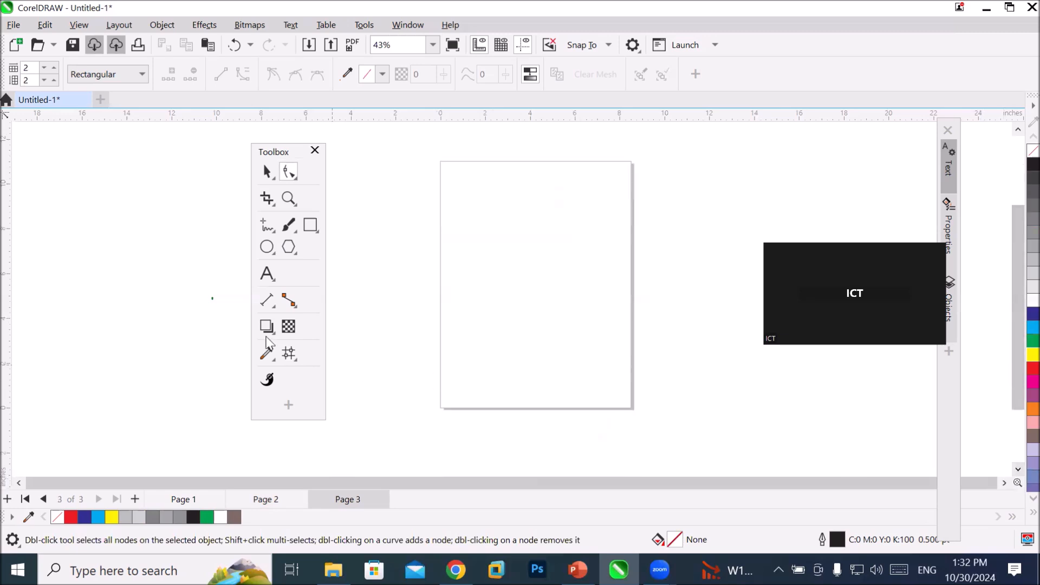
left_click(267, 247)
mouse_move(454, 188)
left_mouse_down()
mouse_move(522, 311)
mouse_move(629, 369)
mouse_move(618, 361)
left_mouse_up()
key("ctrl")
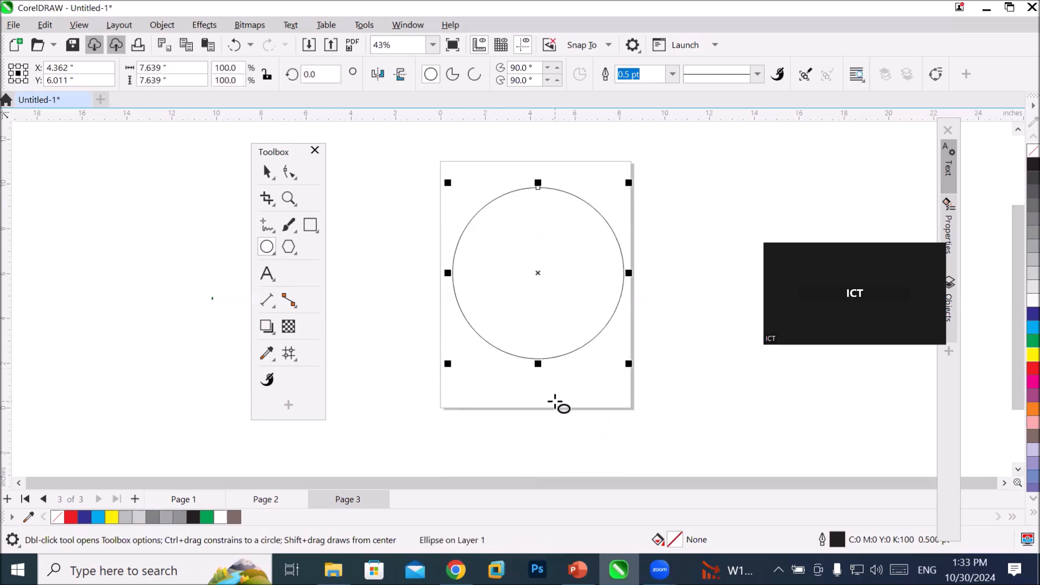
- Apply a mesh fill to the circle and set its grid to 5 columns
left_click(289, 355)
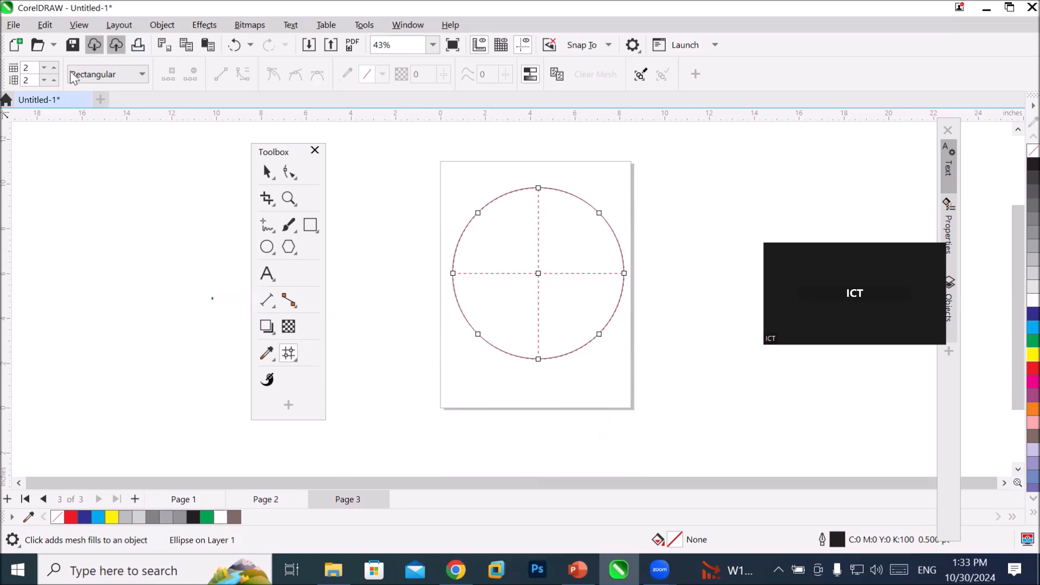
left_click(54, 68)
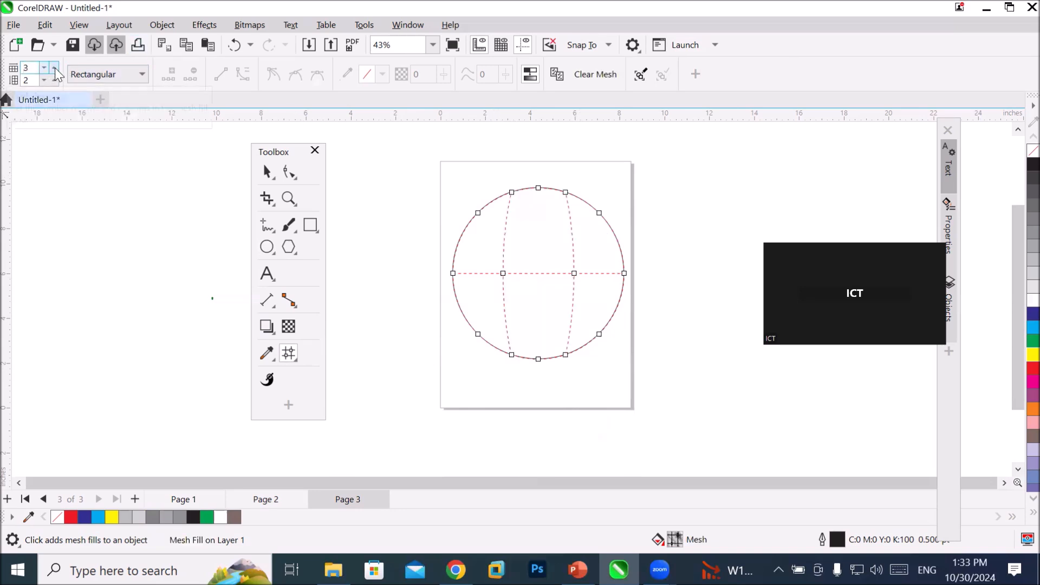
left_click(54, 67)
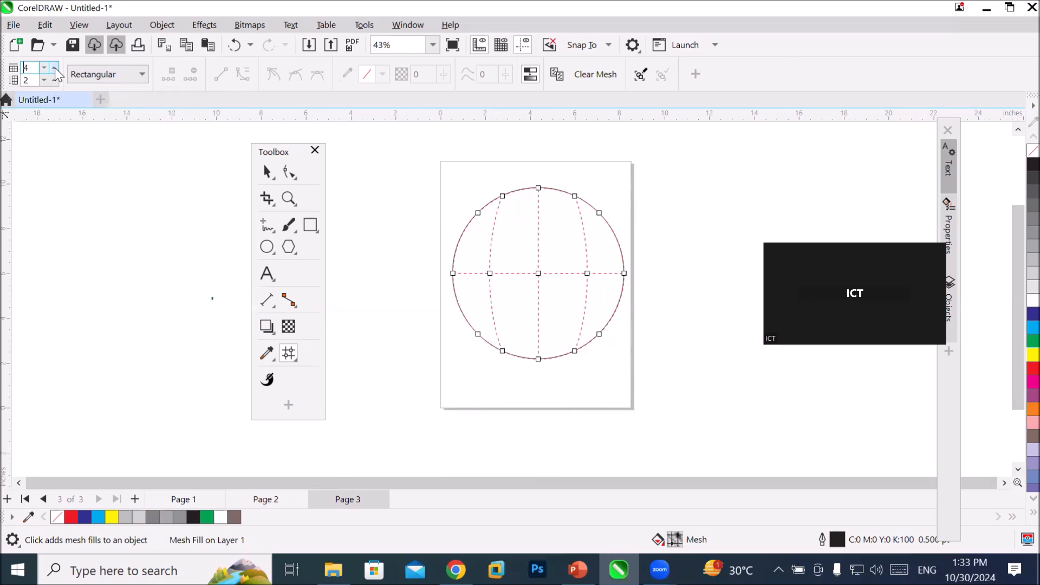
left_click(54, 68)
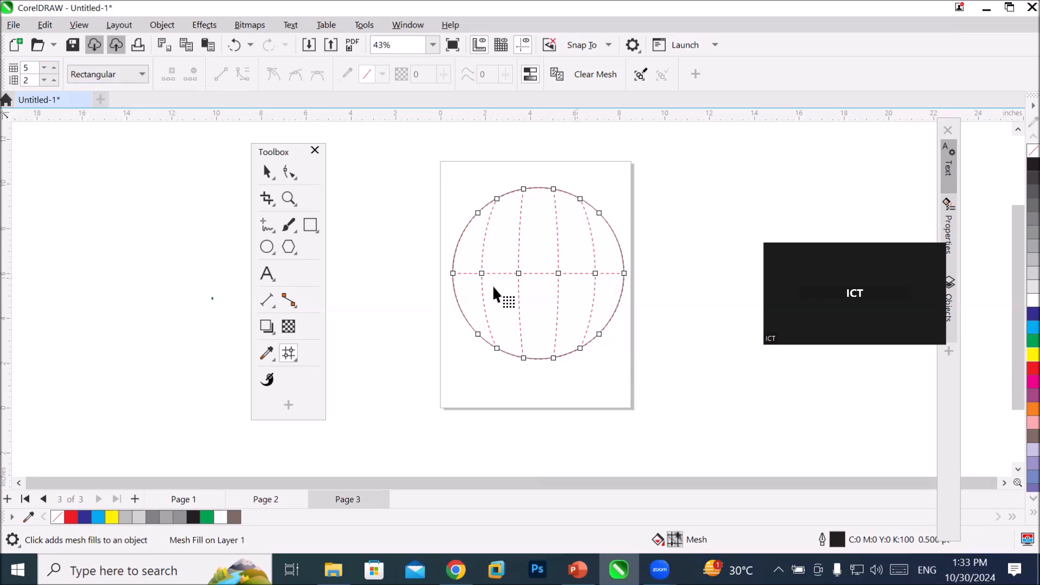
- Stretch the meshed circle's left side outward past the page edge into a wide ellipse and set its mesh to 3 rows
left_click(267, 172)
left_click_drag(450, 273, 369, 273)
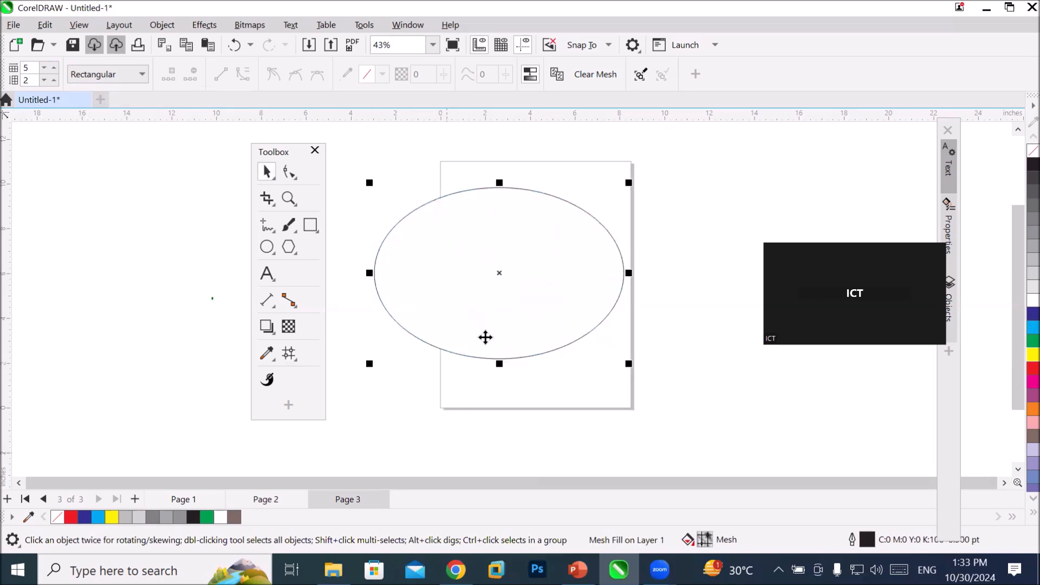
left_click(289, 353)
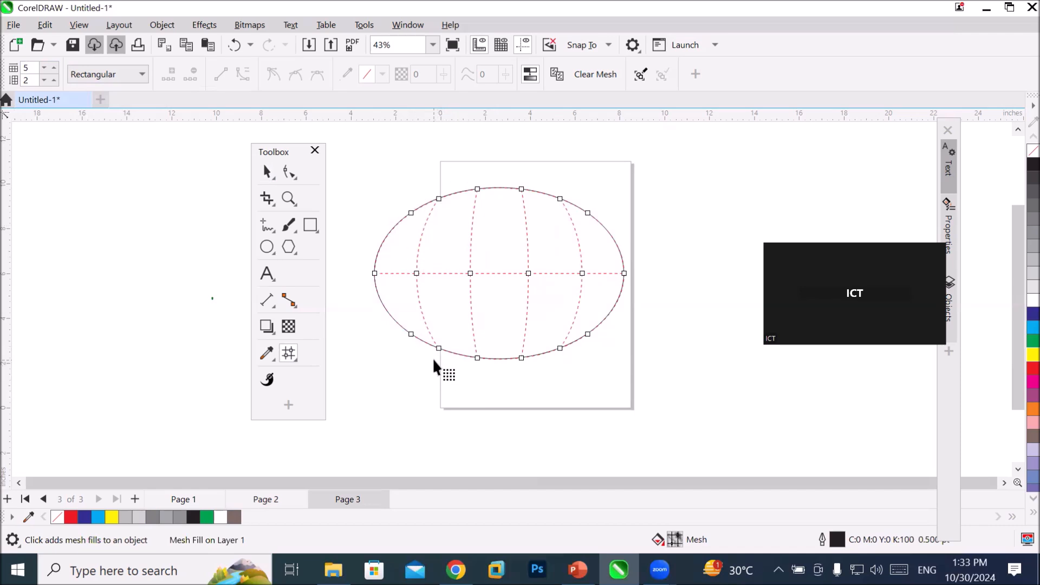
left_click(57, 80)
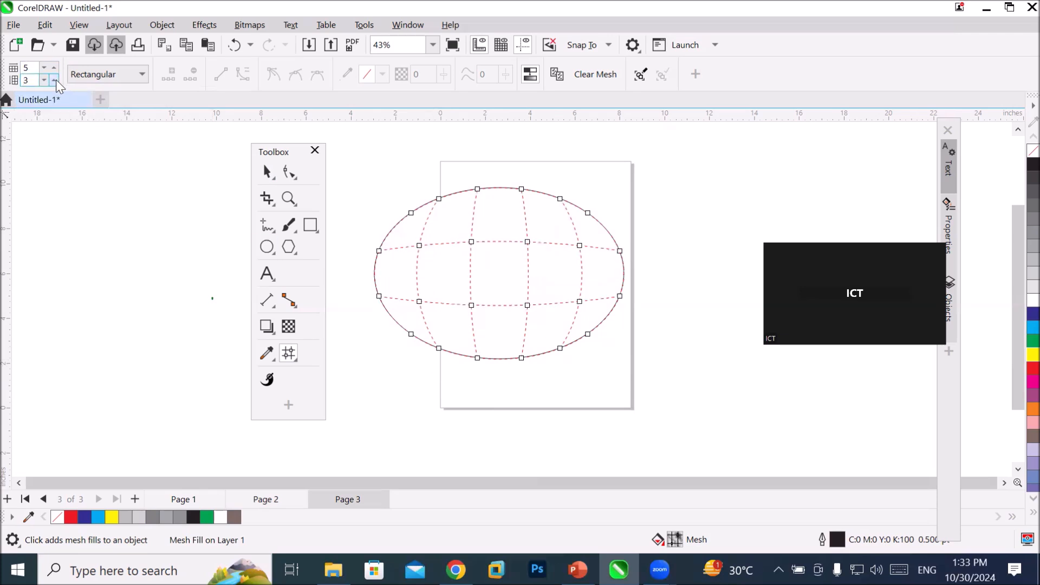
- Set the ellipse's mesh grid to 4 rows and switch the node selection mode to Freehand
left_click(57, 80)
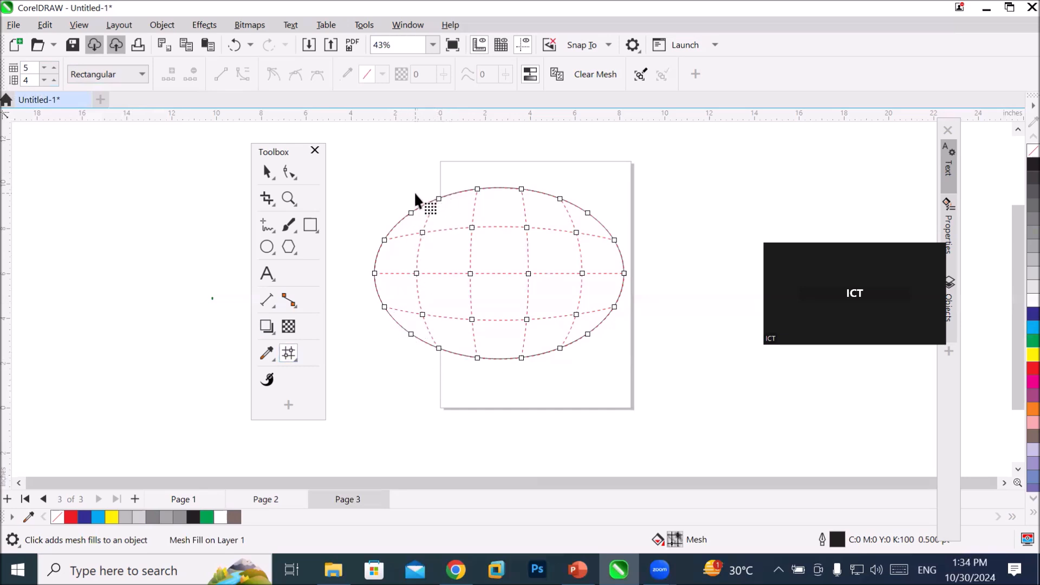
left_click(140, 75)
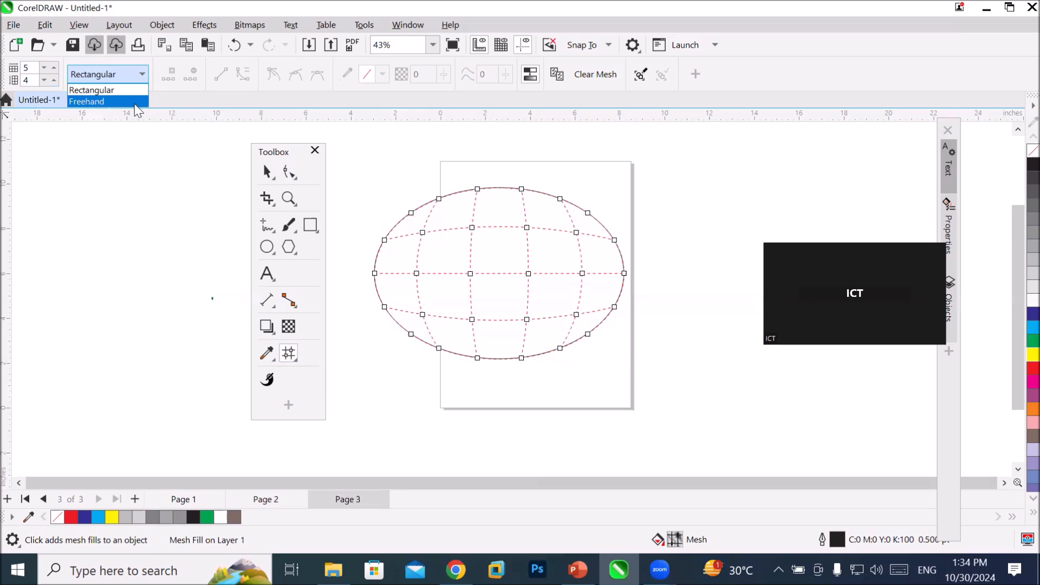
left_click(87, 102)
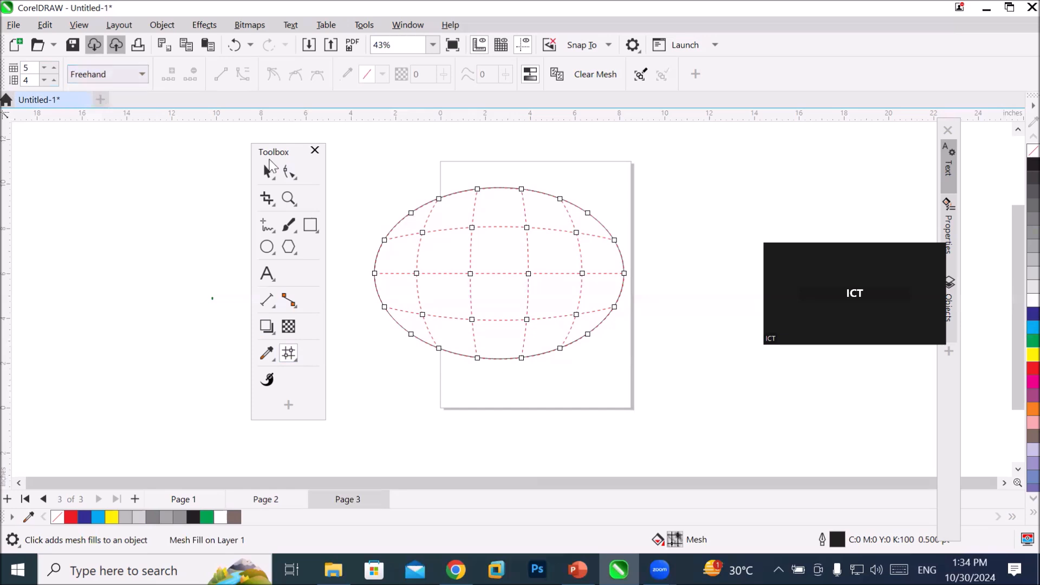
- Color the nodes of the leftmost and rightmost interior vertical mesh lines green on the ellipse
mouse_move(450, 178)
left_mouse_down()
mouse_move(400, 256)
mouse_move(403, 318)
mouse_move(436, 351)
mouse_move(447, 337)
left_mouse_up()
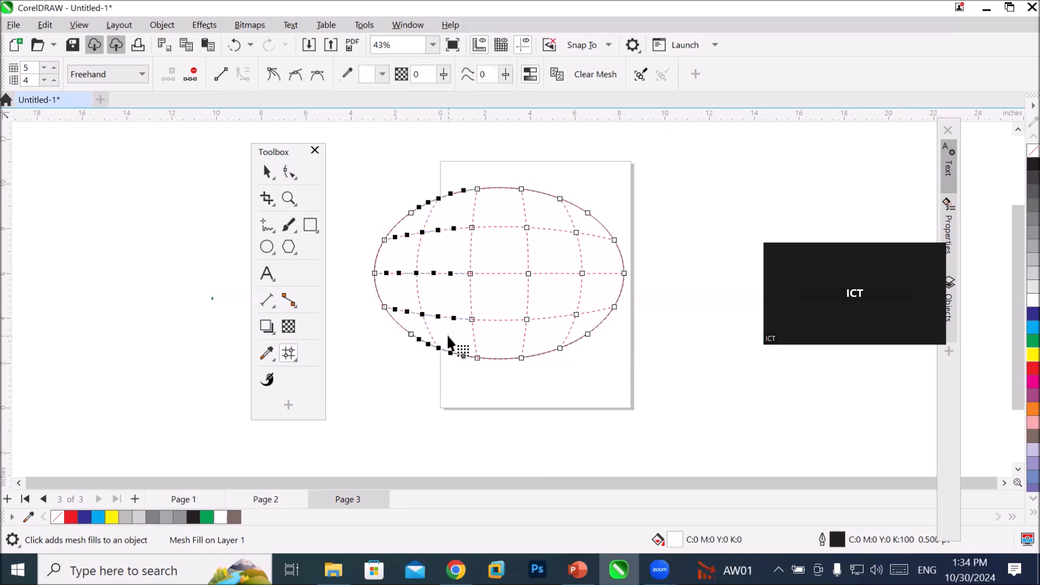
left_click(1016, 340)
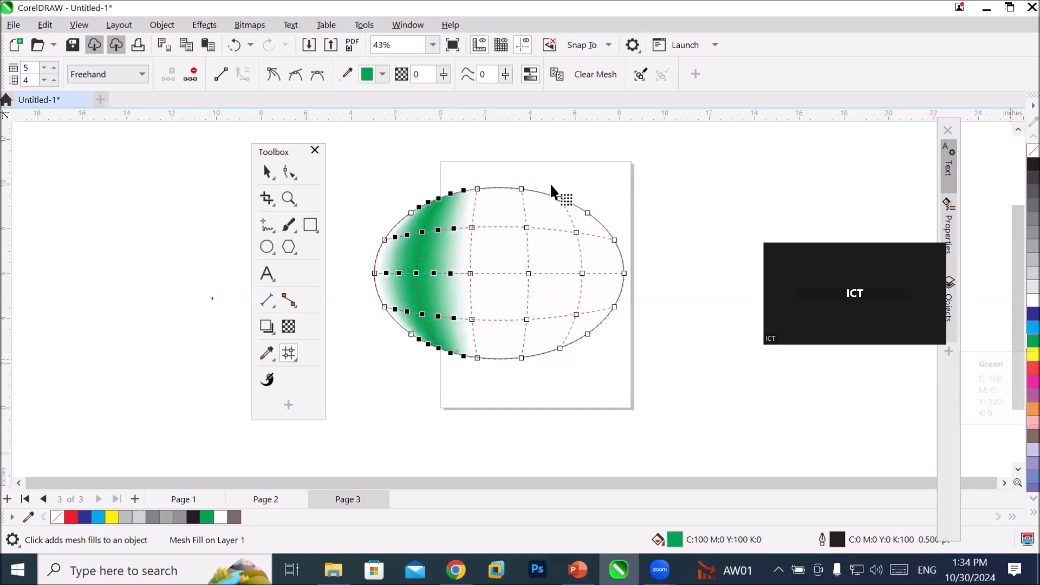
mouse_move(551, 185)
left_mouse_down()
mouse_move(553, 360)
mouse_move(587, 309)
mouse_move(591, 236)
left_mouse_up()
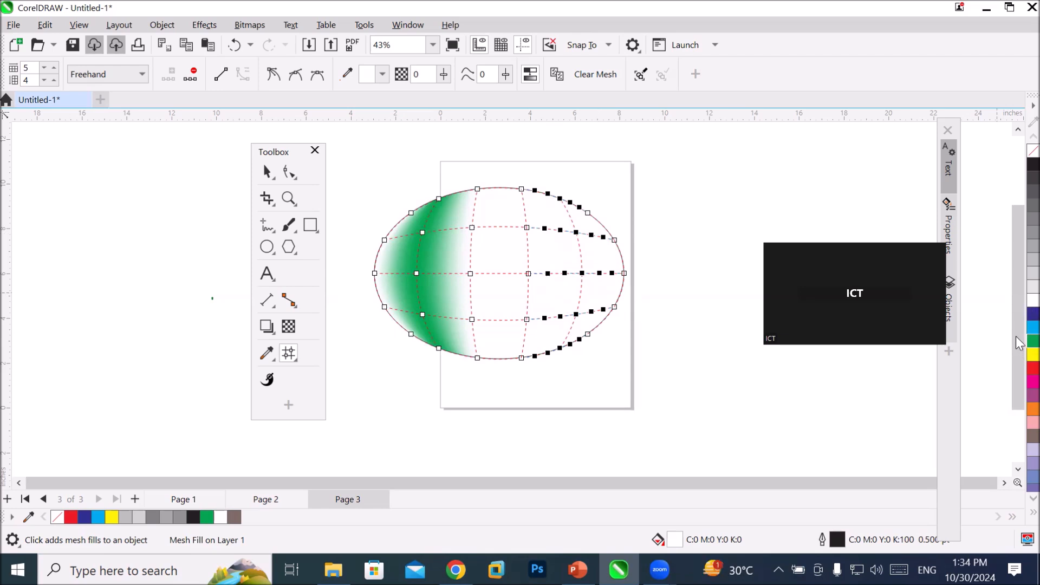
left_click(1033, 340)
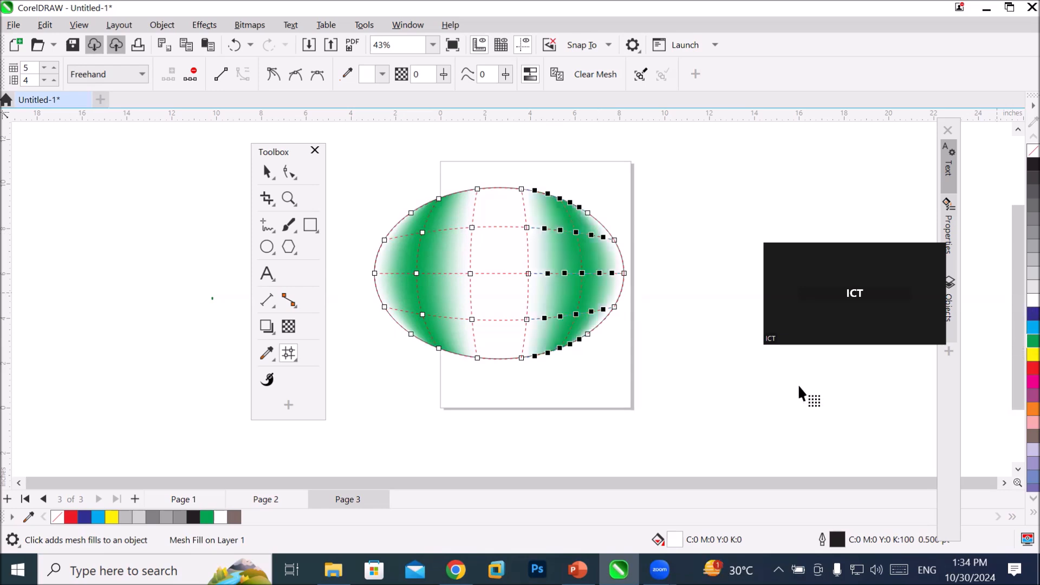
- Color the nodes of the two central vertical mesh lines yellow, then leave mesh editing with the ellipse selected
left_click_drag(463, 166, 461, 271)
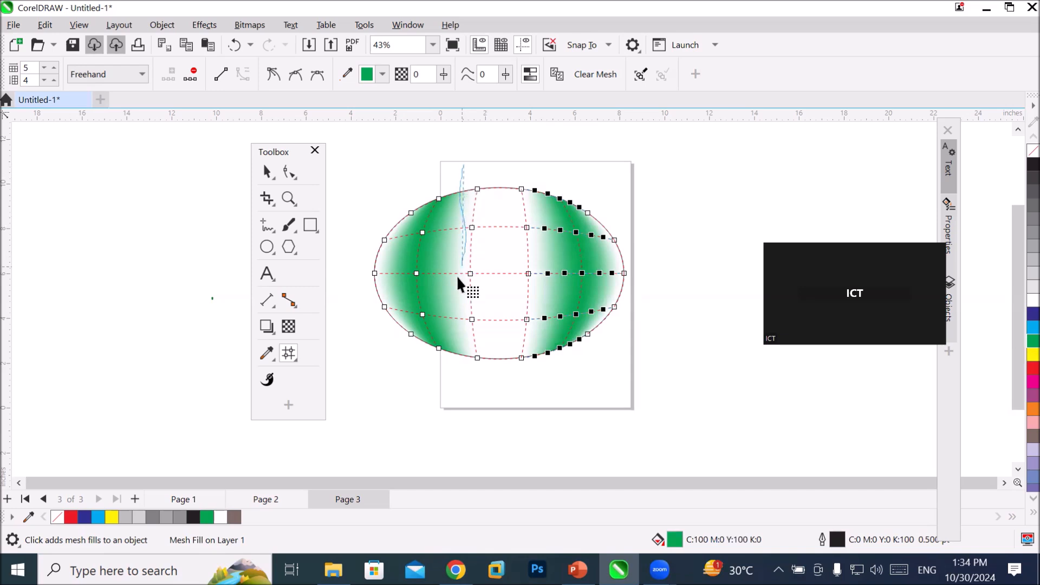
mouse_move(459, 323)
left_mouse_down()
mouse_move(468, 359)
mouse_move(486, 361)
mouse_move(497, 314)
mouse_move(486, 187)
left_mouse_up()
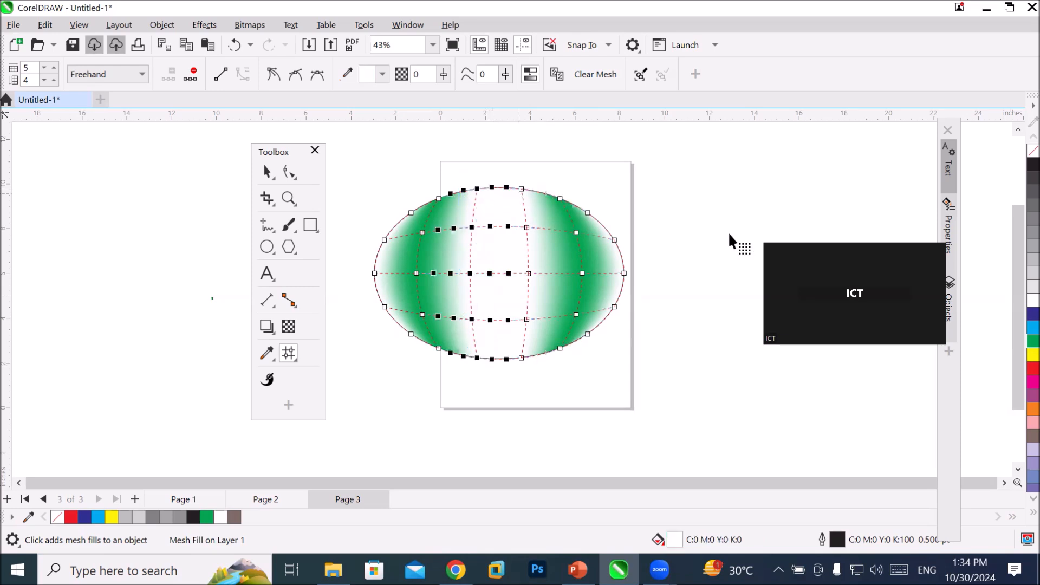
left_click(1032, 355)
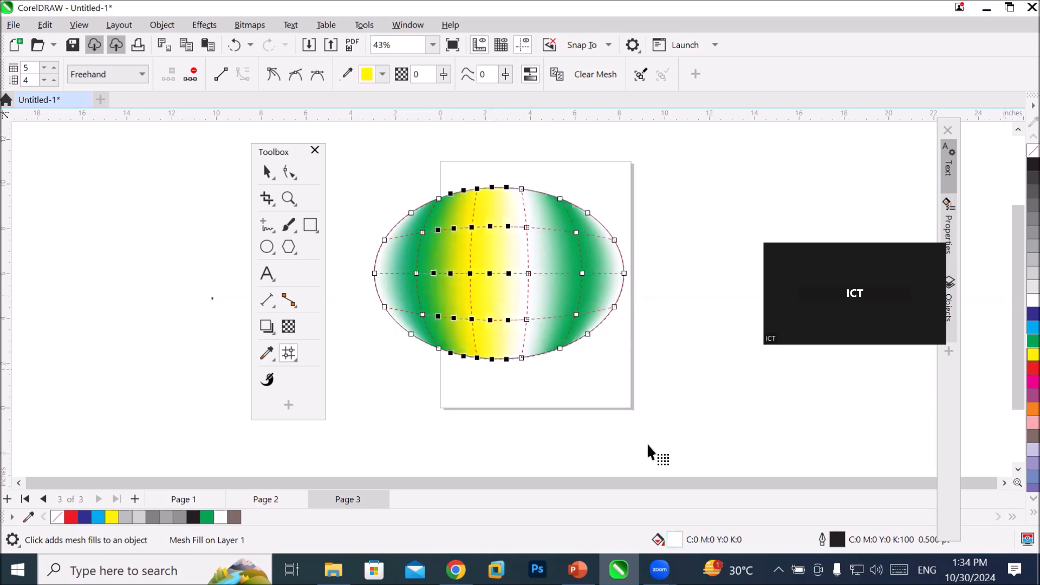
mouse_move(521, 163)
left_mouse_down()
mouse_move(525, 259)
mouse_move(506, 305)
mouse_move(525, 349)
mouse_move(513, 355)
mouse_move(527, 364)
mouse_move(557, 343)
mouse_move(553, 276)
left_mouse_up()
left_click_drag(530, 207, 526, 187)
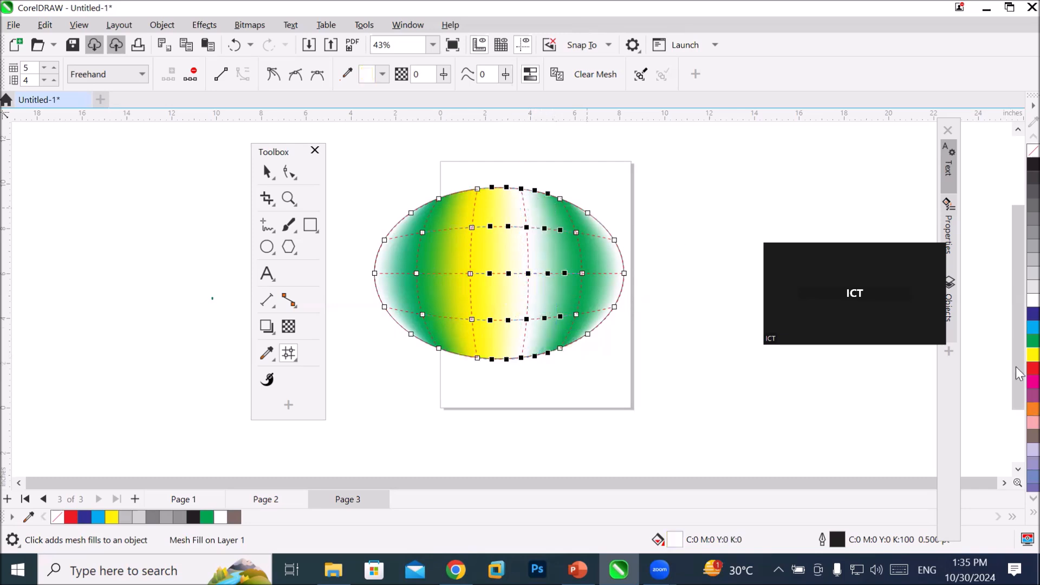
left_click(1034, 354)
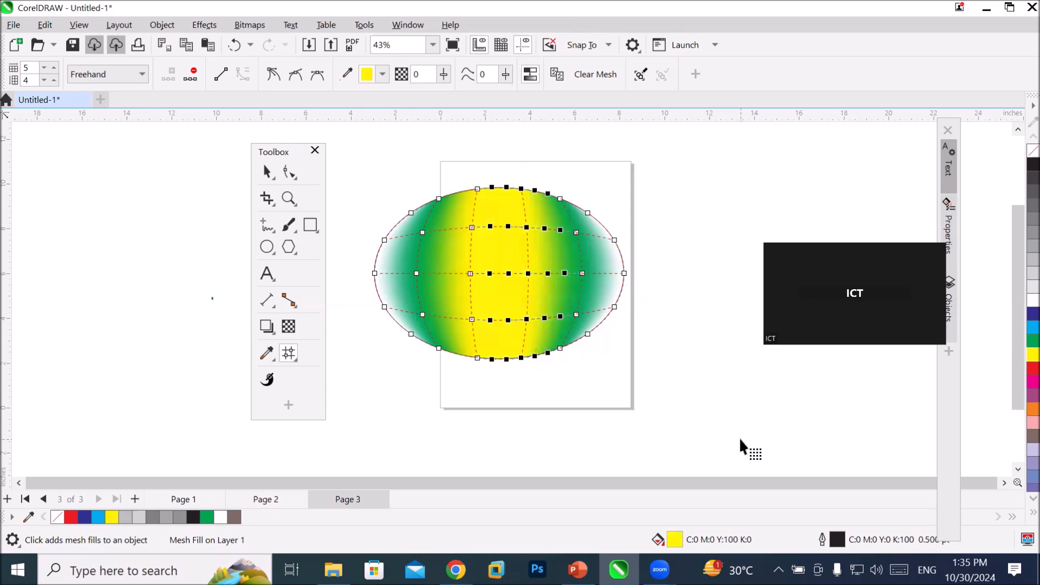
left_click(267, 173)
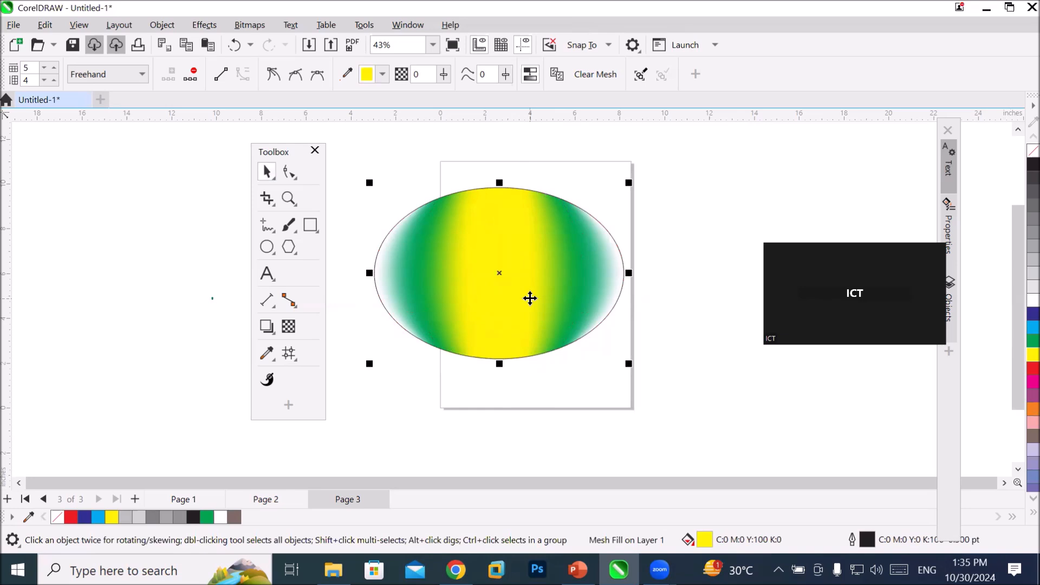
left_click(530, 298)
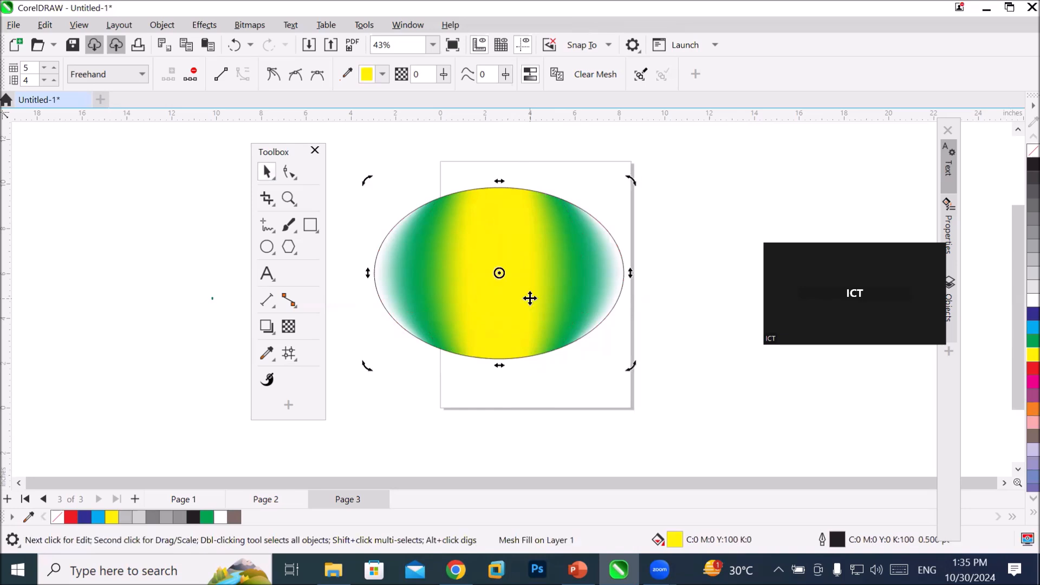
- Add a vertical mesh line through the ellipse's center and color its nodes green using Rectangular selection mode
left_click(289, 355)
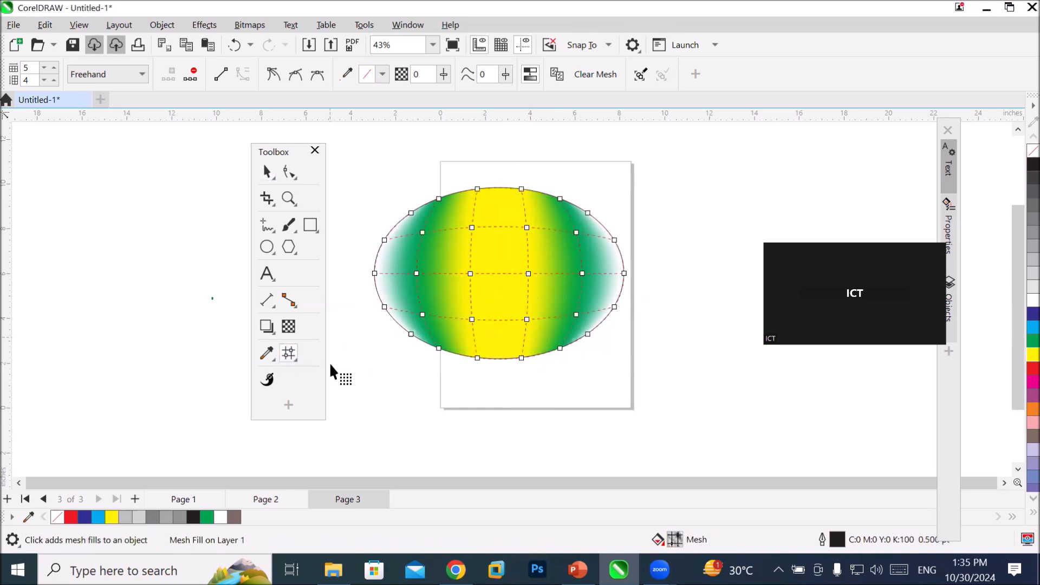
double_click(499, 187)
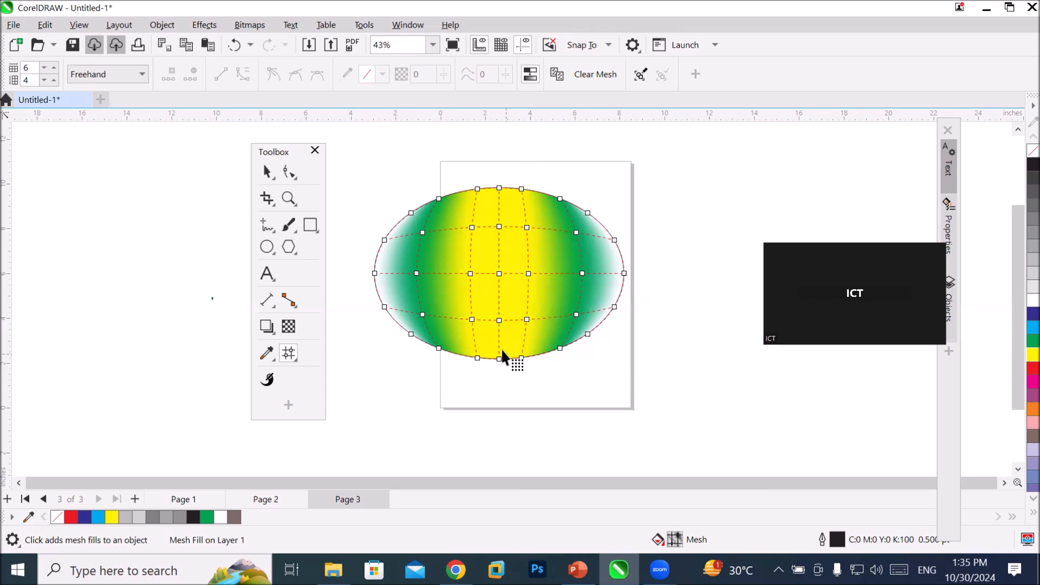
left_click(142, 74)
left_click(138, 91)
left_click_drag(505, 243, 510, 378)
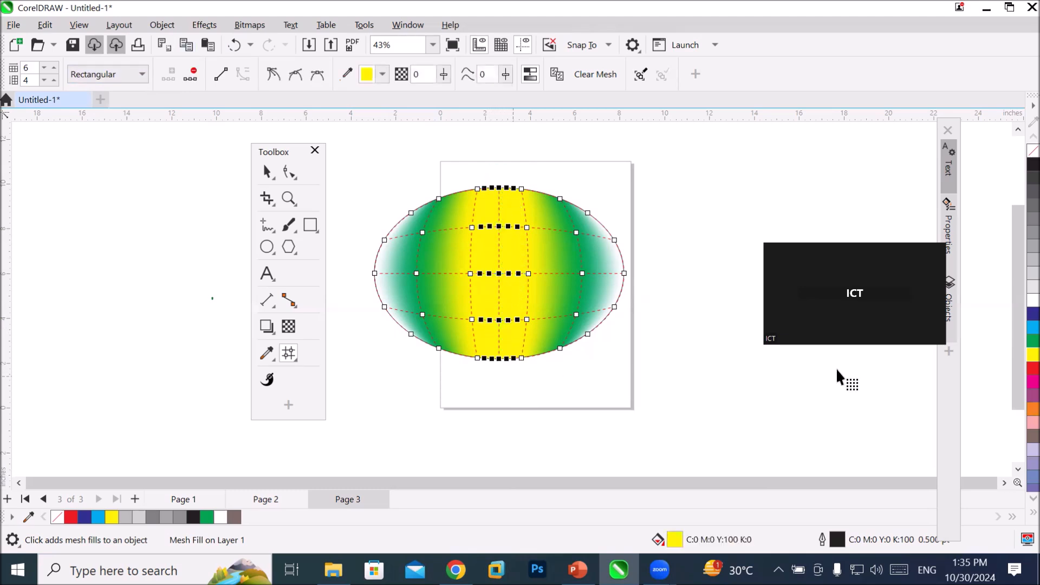
left_click(1017, 337)
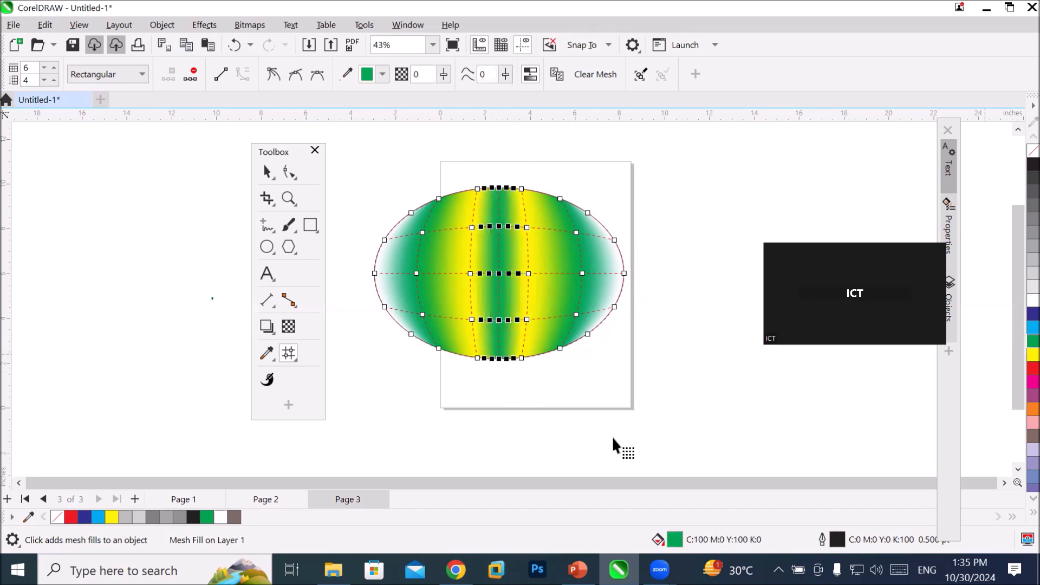
left_click(648, 353)
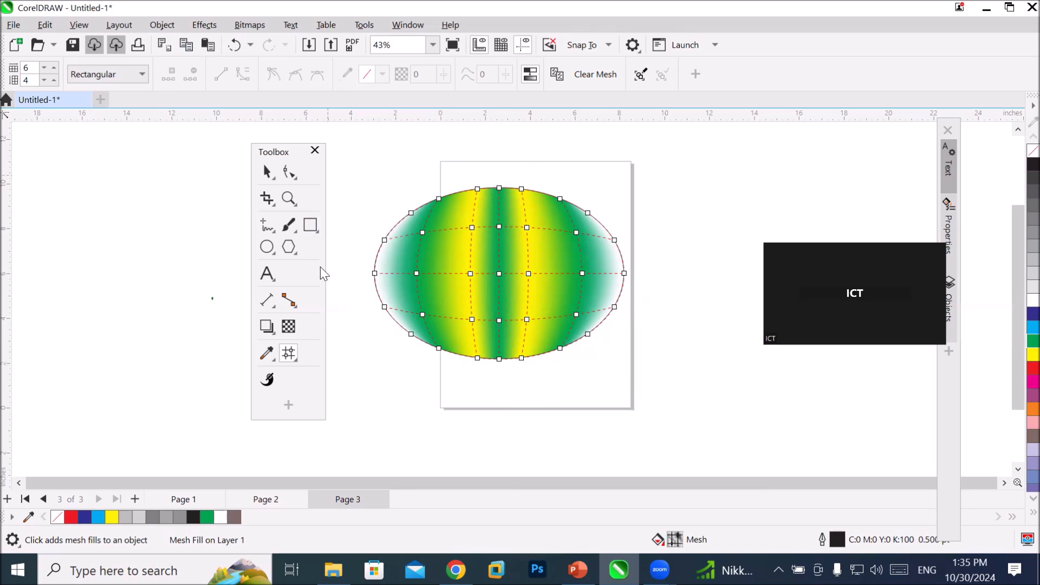
- Select the nodes along the ellipse's left and right outer edges in Freehand mode, color them yellow, and deselect the ellipse
left_click(127, 70)
left_click(128, 101)
mouse_move(339, 291)
left_mouse_down()
mouse_move(343, 335)
mouse_move(389, 350)
mouse_move(414, 331)
mouse_move(402, 299)
left_mouse_up()
left_click_drag(413, 234, 417, 217)
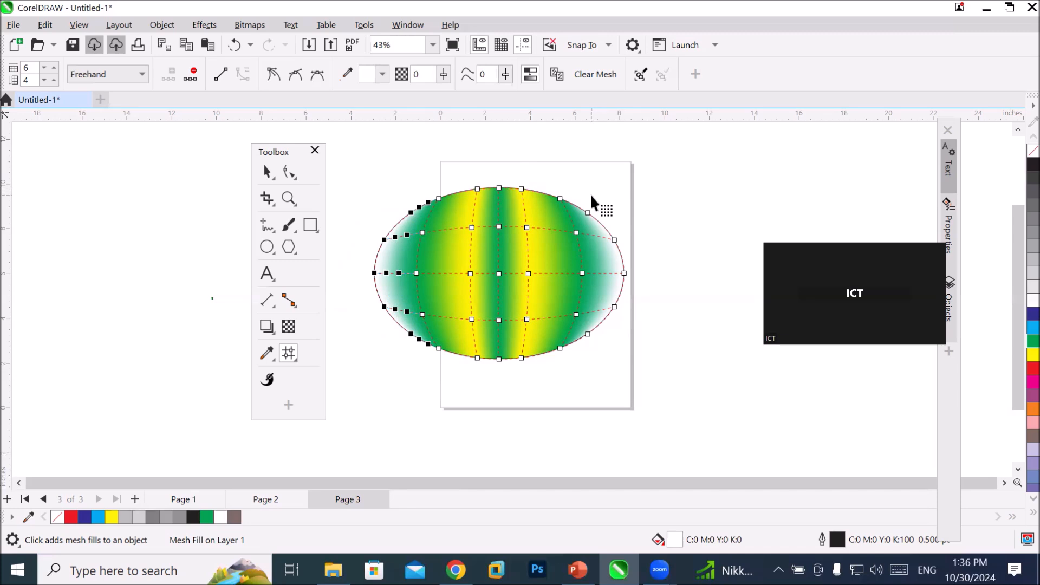
left_click_drag(591, 197, 584, 220)
mouse_move(605, 265)
left_mouse_down()
mouse_move(582, 309)
mouse_move(584, 347)
mouse_move(634, 306)
left_mouse_up()
left_click_drag(643, 222, 626, 207)
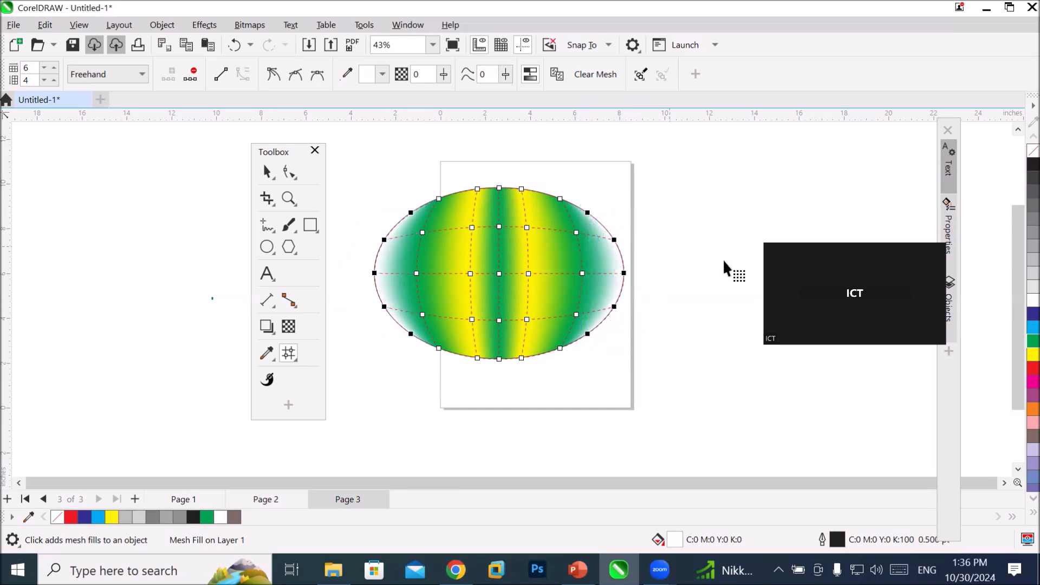
left_click(1034, 354)
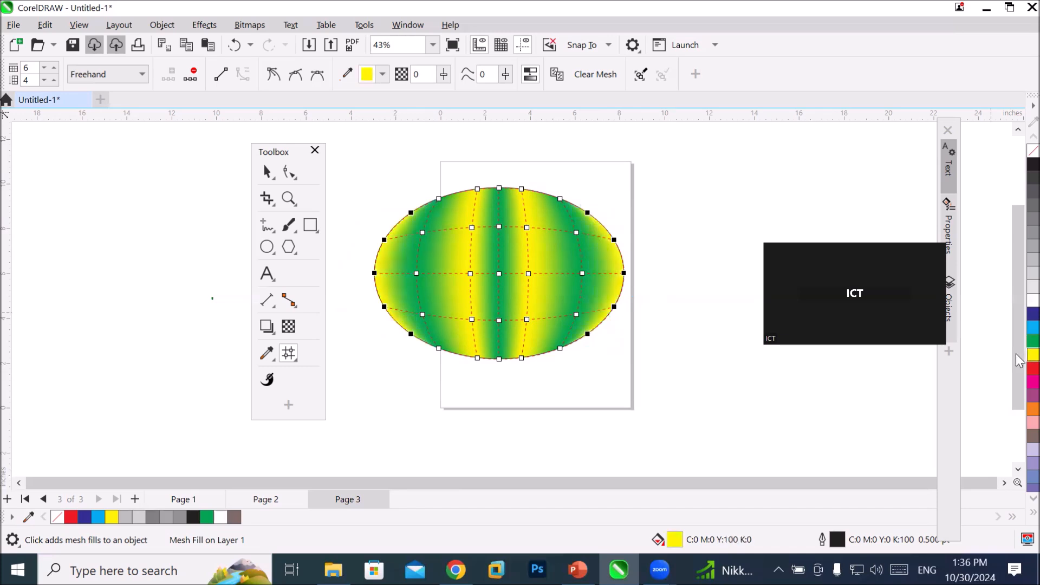
left_click(267, 172)
left_click(515, 425)
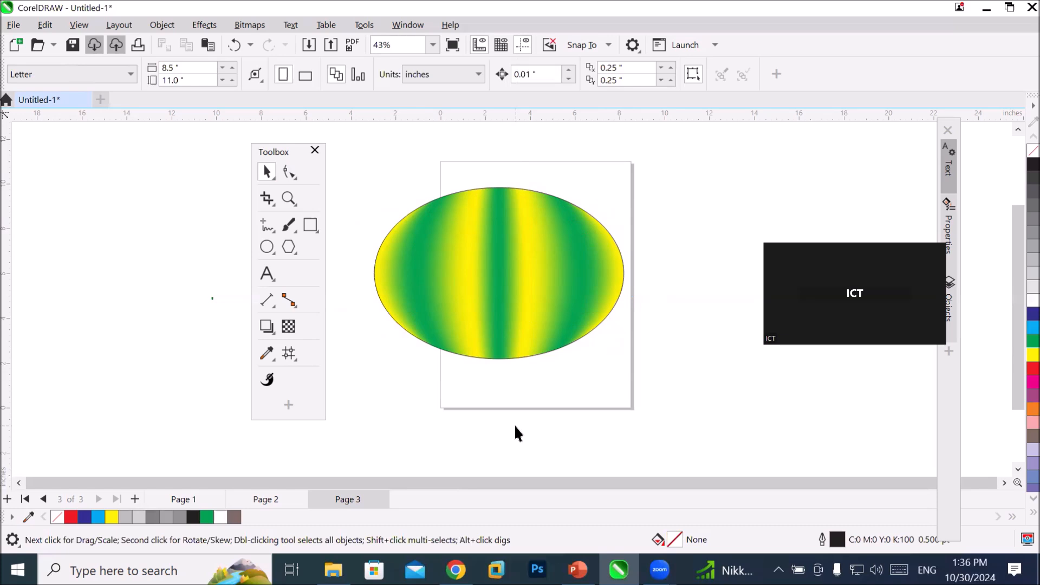
- Add a fourth page to the document and draw a circle about 6.43 inches in diameter on it
left_click(135, 499)
left_click(266, 248)
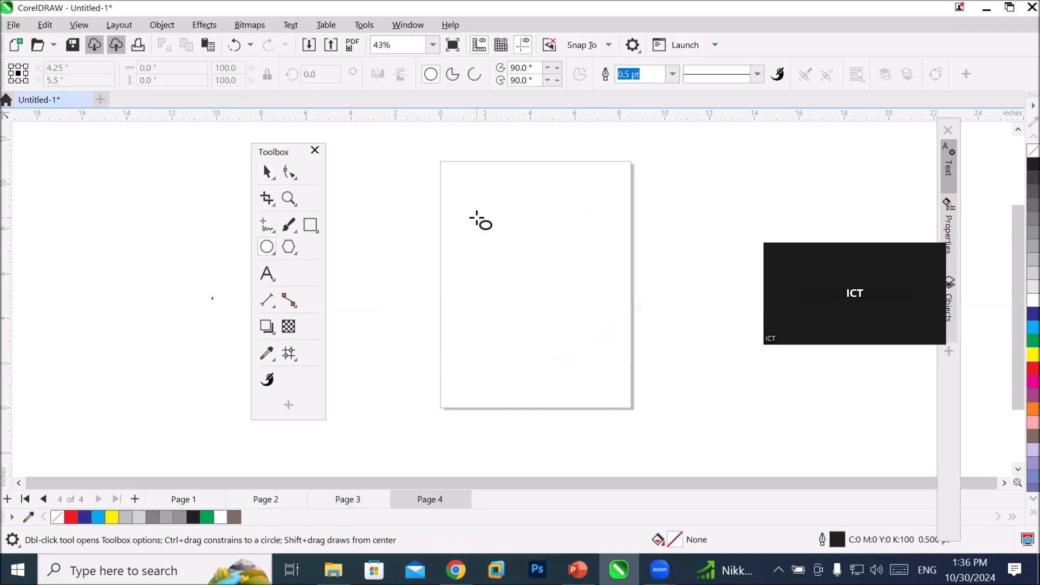
left_click_drag(477, 218, 598, 363)
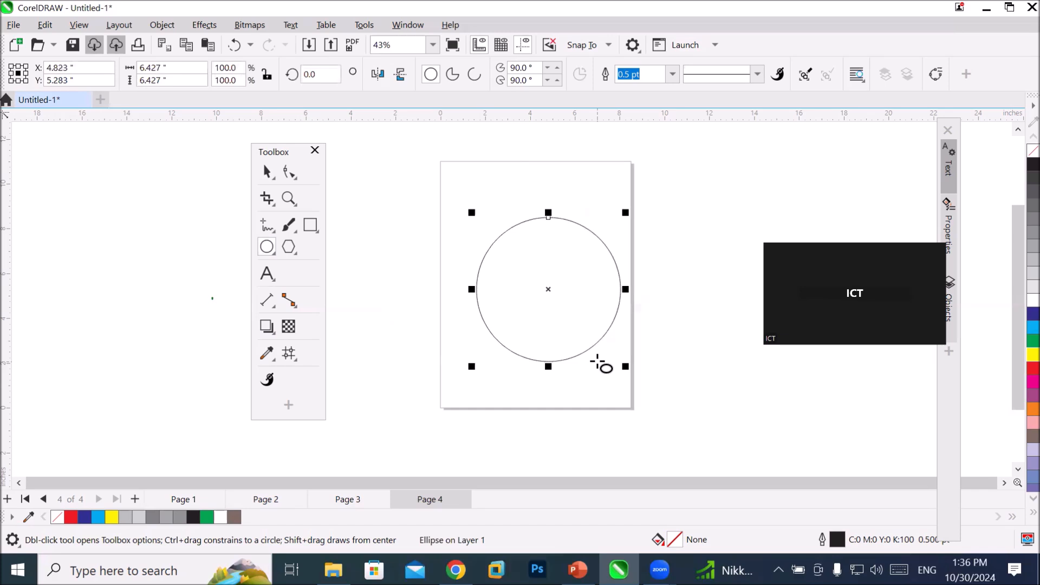
- Fill the new circle with red and activate the Mesh Fill tool on it
left_click(289, 354)
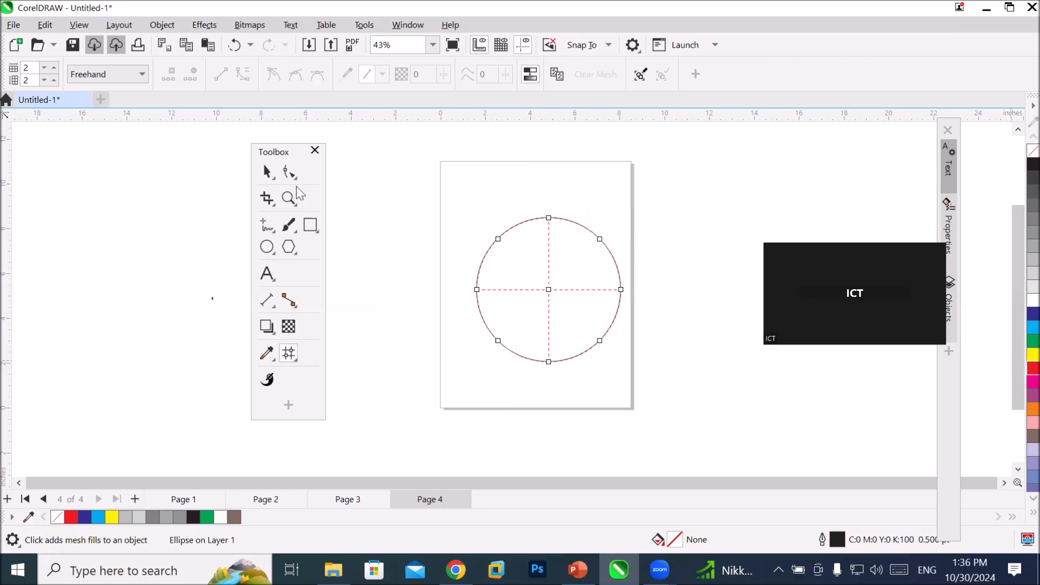
left_click(266, 174)
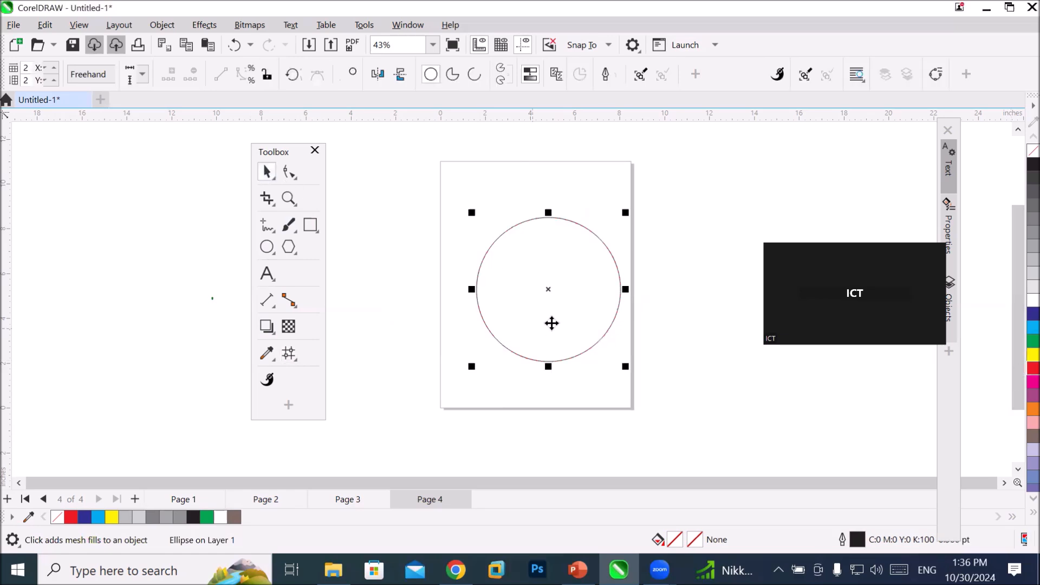
left_click(1032, 369)
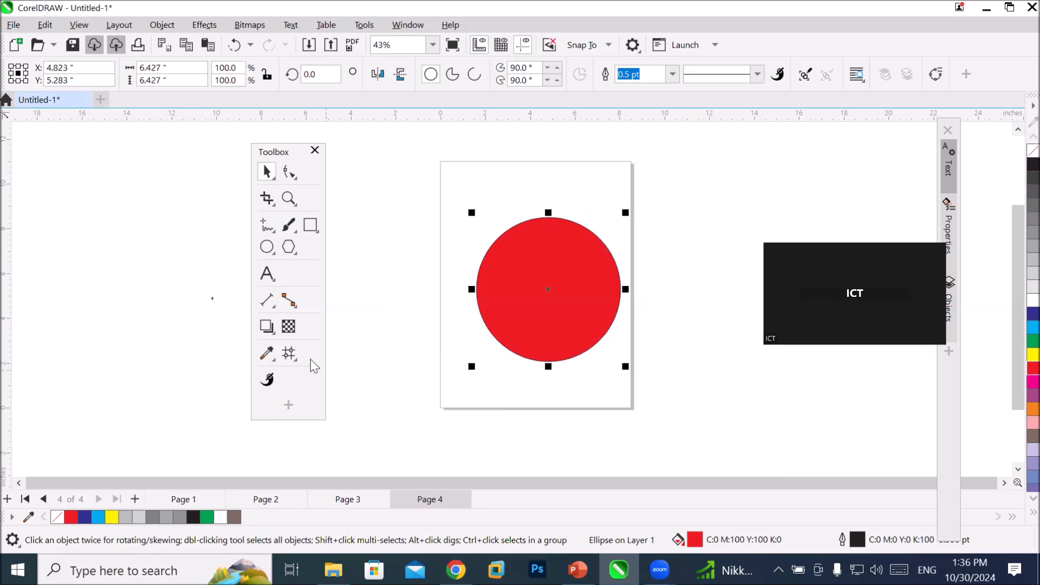
left_click(288, 354)
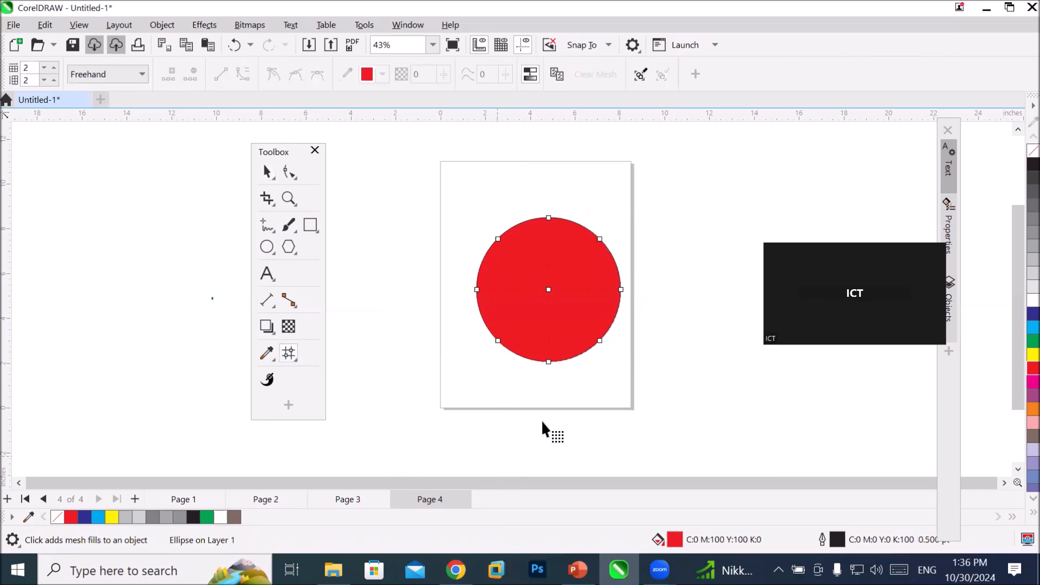
- Add a mesh intersection in the circle's upper-left area, color it white as a highlight, and leave mesh editing
scroll(623, 267, "up", 3)
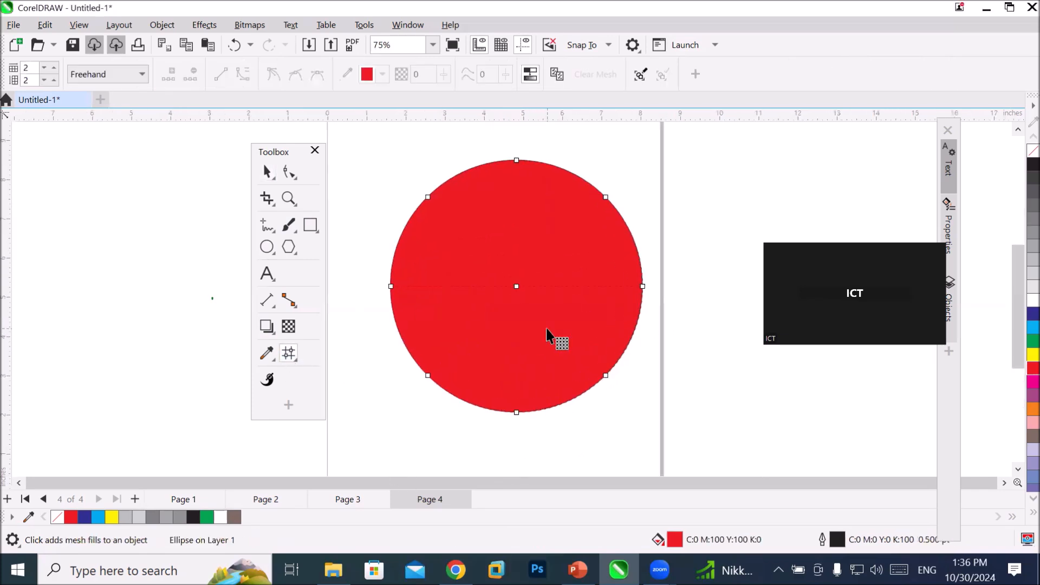
left_click(459, 218)
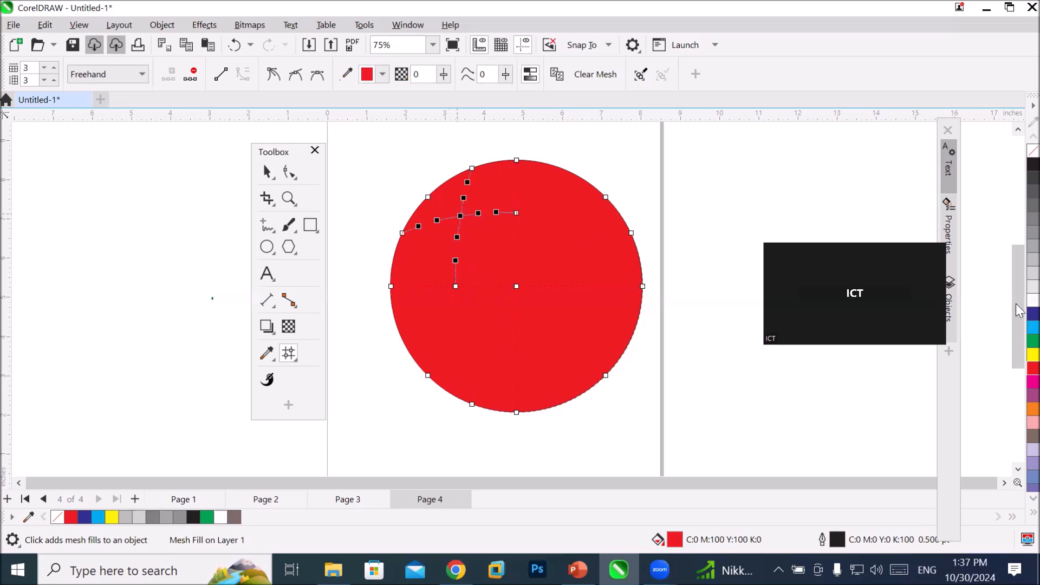
left_click(1033, 300)
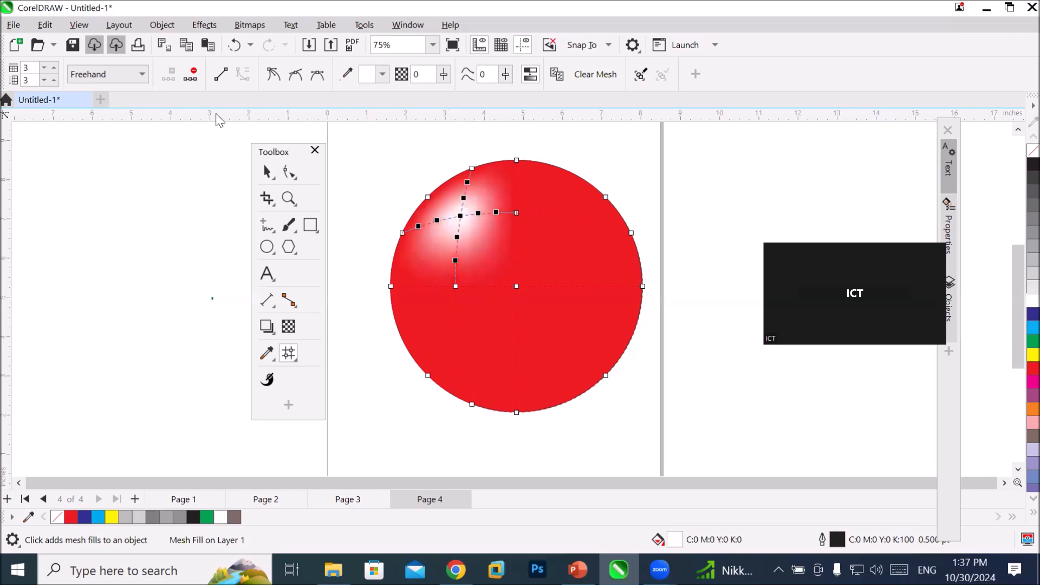
left_click(267, 171)
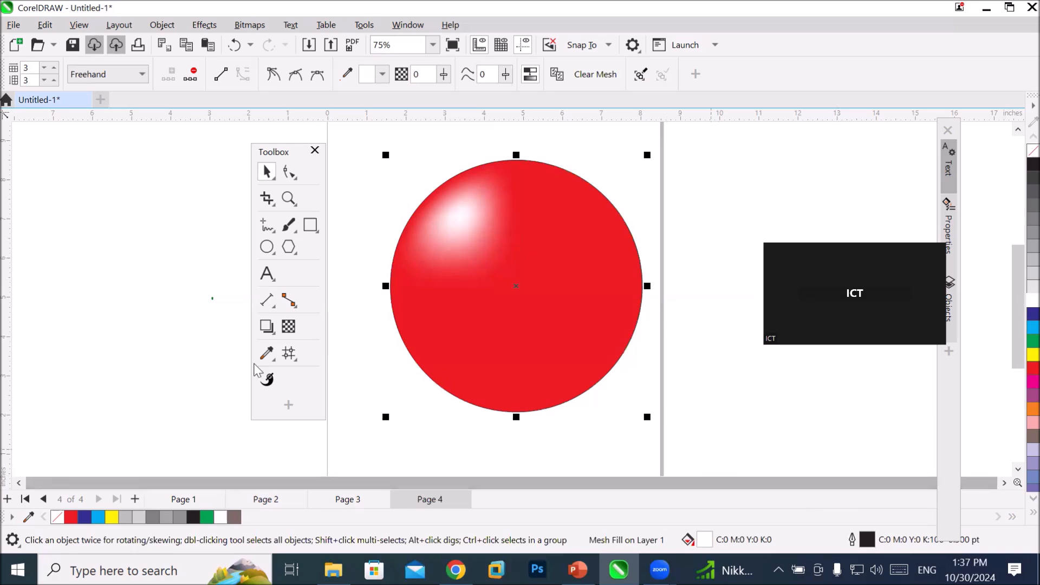
- Activate Mesh Fill on the circle and select the nodes around its outer edge in Freehand mode, leaving out the white highlight node
left_click(295, 356)
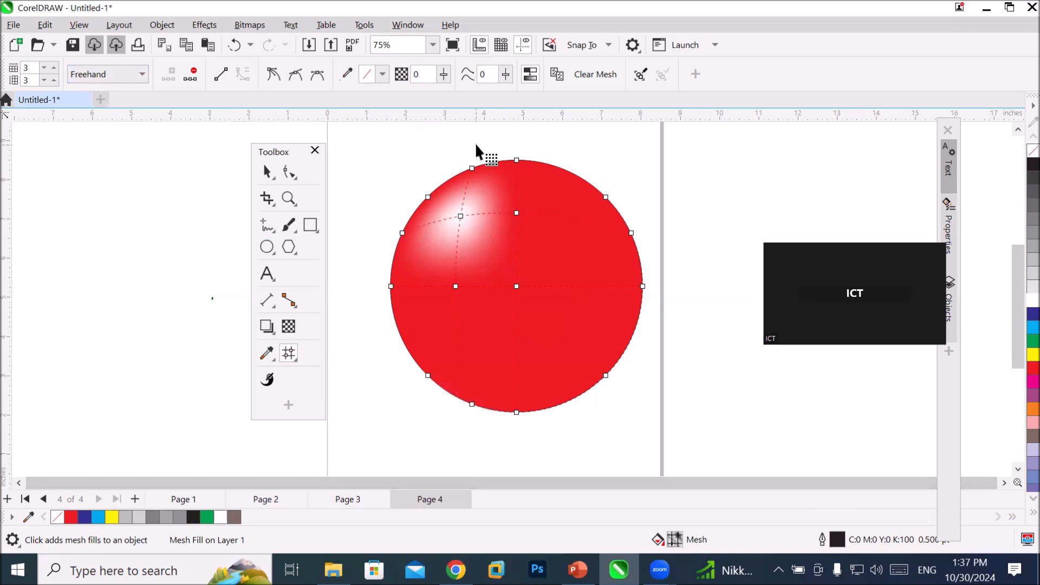
mouse_move(476, 145)
left_mouse_down()
mouse_move(416, 251)
mouse_move(414, 297)
mouse_move(432, 357)
mouse_move(419, 386)
mouse_move(382, 358)
mouse_move(365, 304)
mouse_move(359, 209)
mouse_move(422, 123)
mouse_move(438, 125)
mouse_move(434, 194)
left_mouse_up()
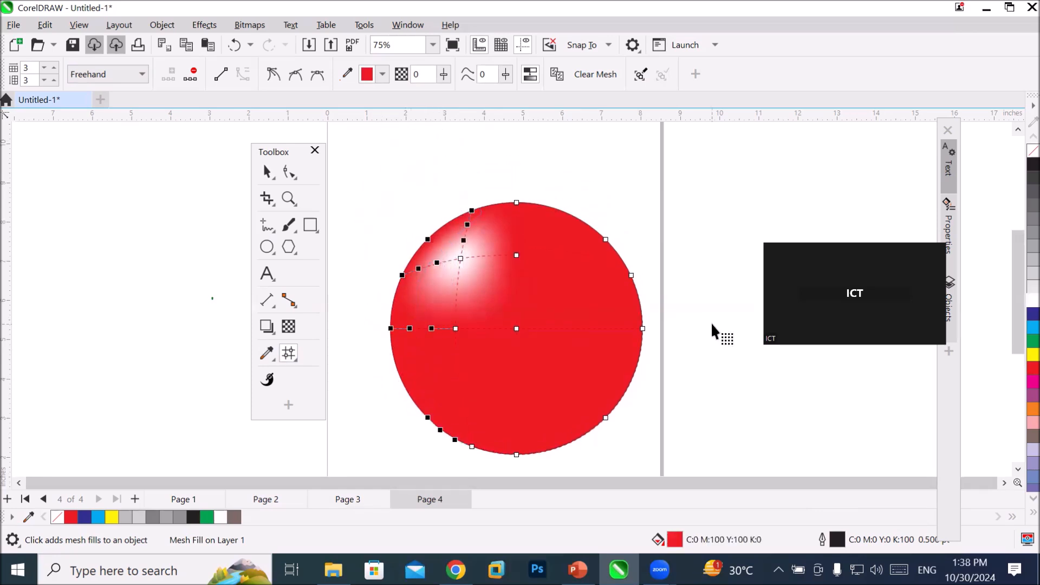
left_click(460, 258)
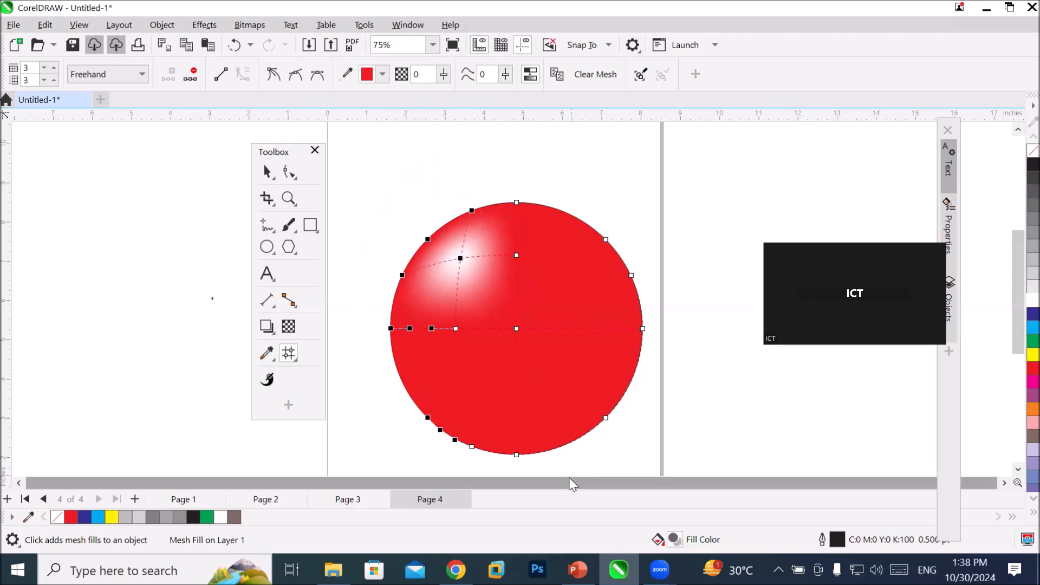
left_click(460, 259, "shift")
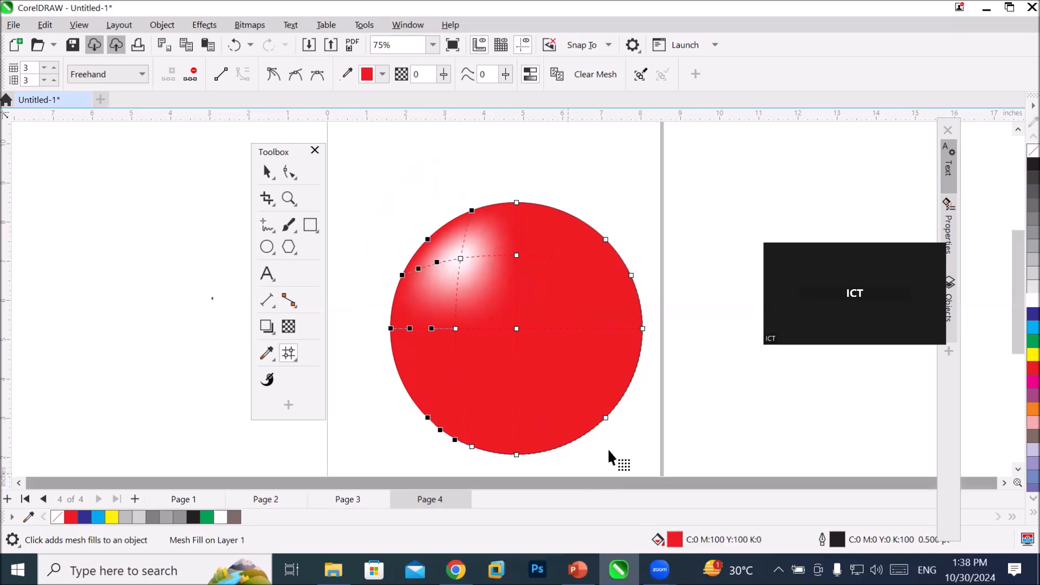
scroll(618, 427, "down", 1)
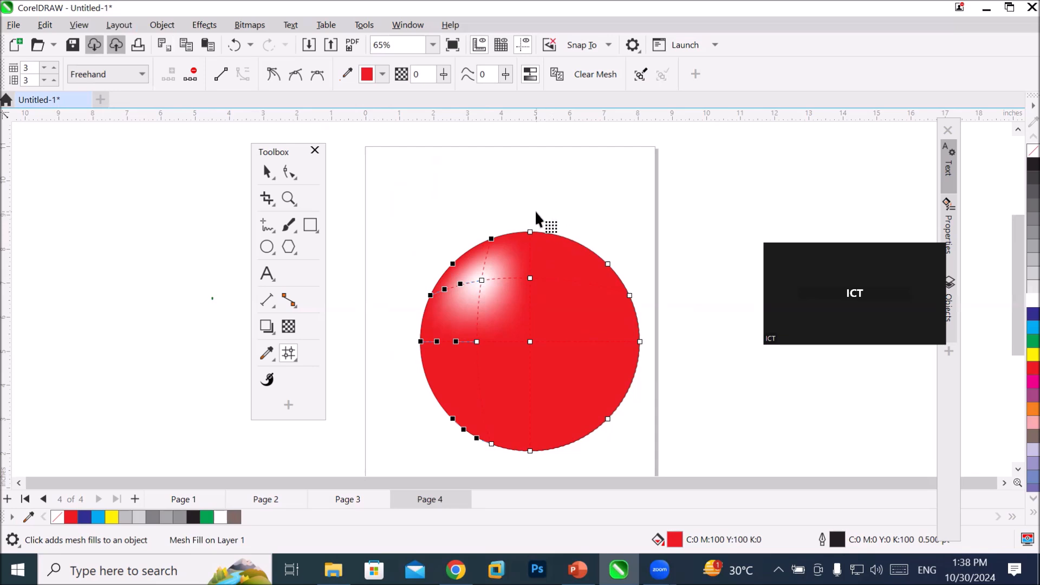
mouse_move(535, 218)
left_mouse_down()
mouse_move(520, 232)
mouse_move(525, 244)
mouse_move(586, 263)
mouse_move(611, 311)
mouse_move(608, 355)
mouse_move(570, 436)
mouse_move(523, 446)
mouse_move(525, 456)
mouse_move(573, 465)
mouse_move(653, 443)
mouse_move(674, 355)
mouse_move(656, 272)
mouse_move(600, 223)
mouse_move(548, 212)
left_mouse_up()
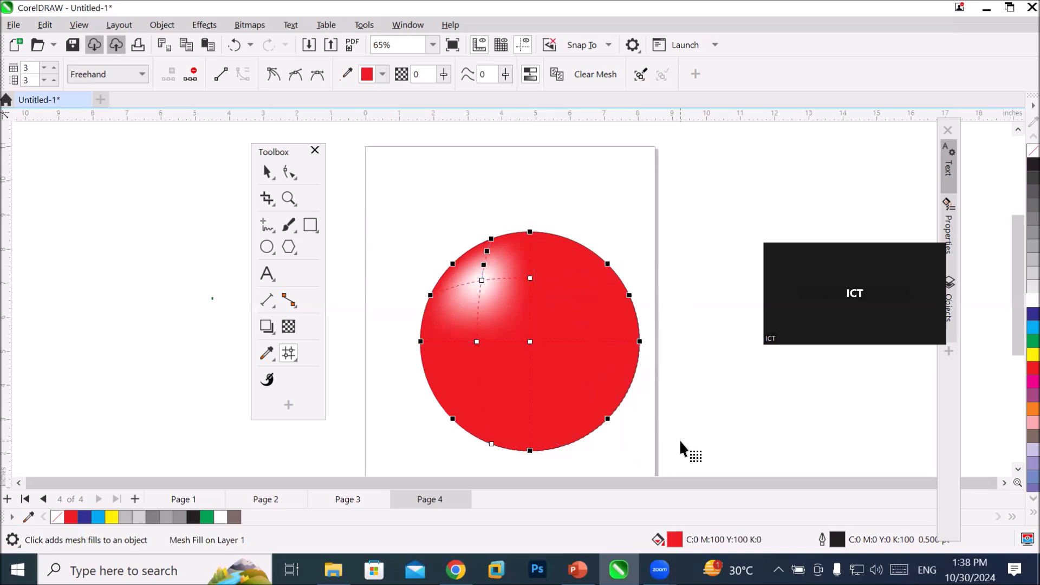
left_click(491, 445)
- Try blue and white on the selected outer nodes, color them black, and deselect the ball
left_click(1020, 313)
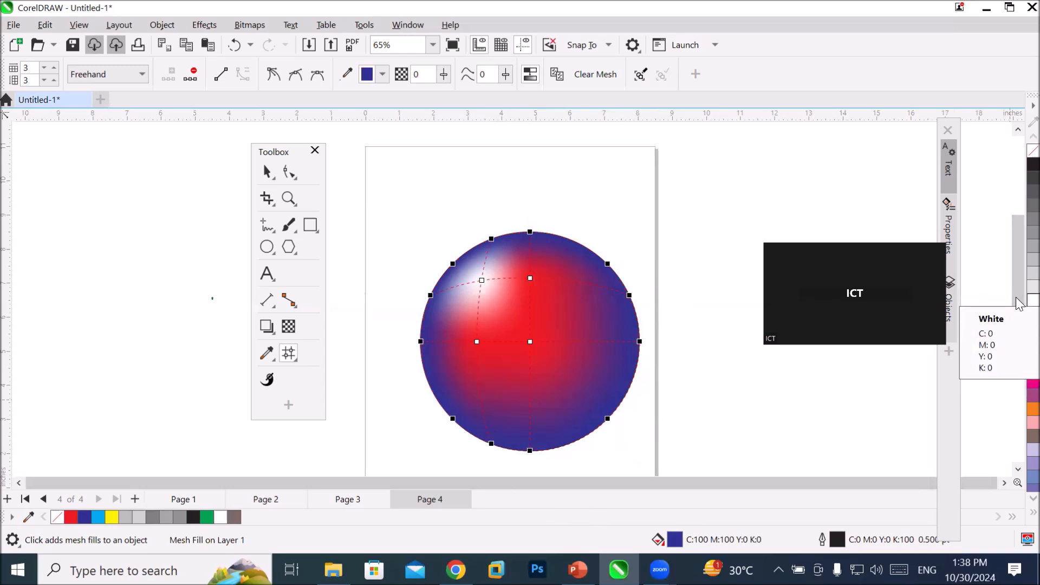
left_click(1019, 304)
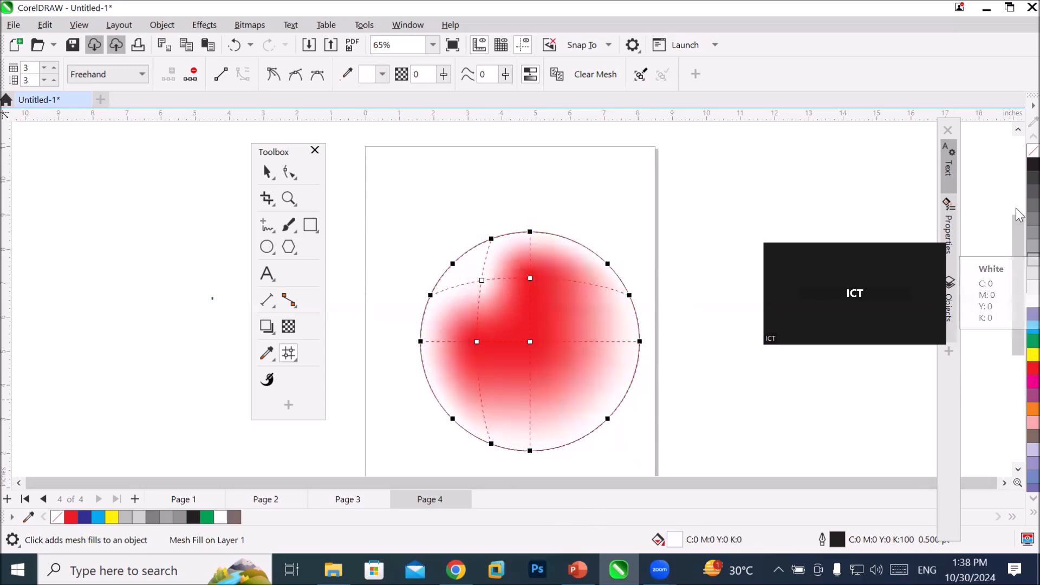
left_click(1019, 171)
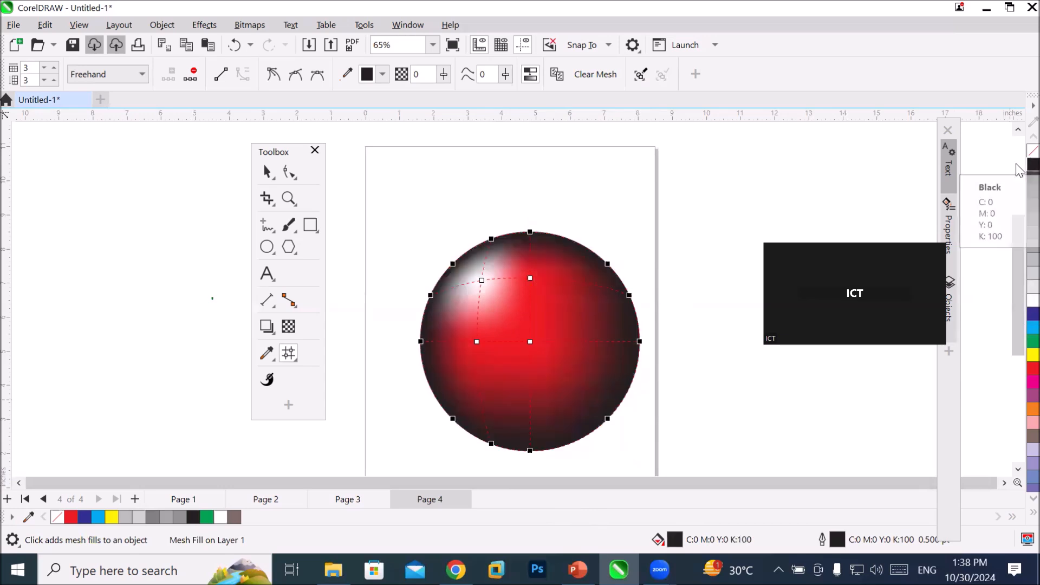
left_click(266, 172)
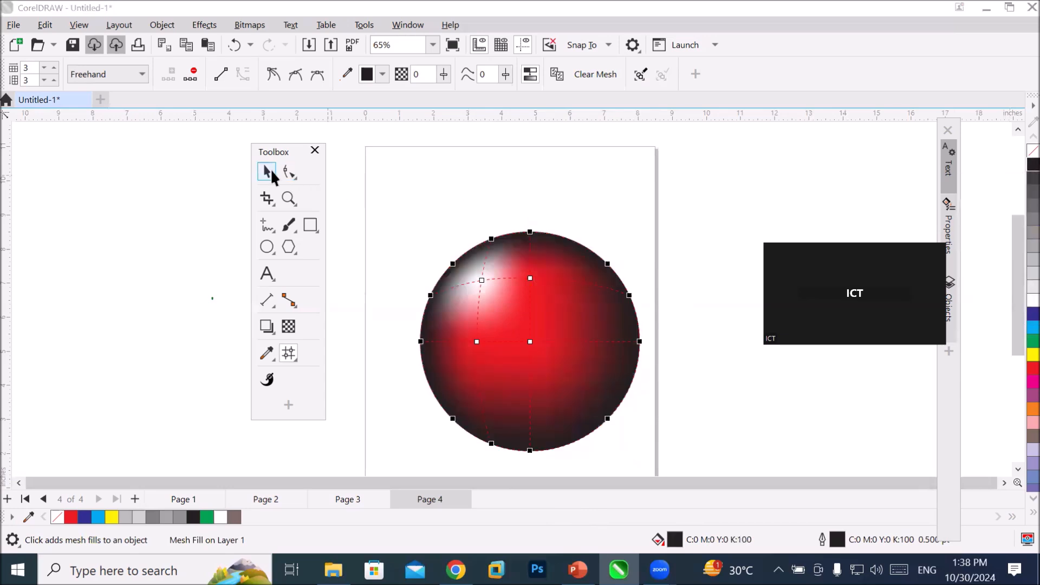
left_click(554, 200)
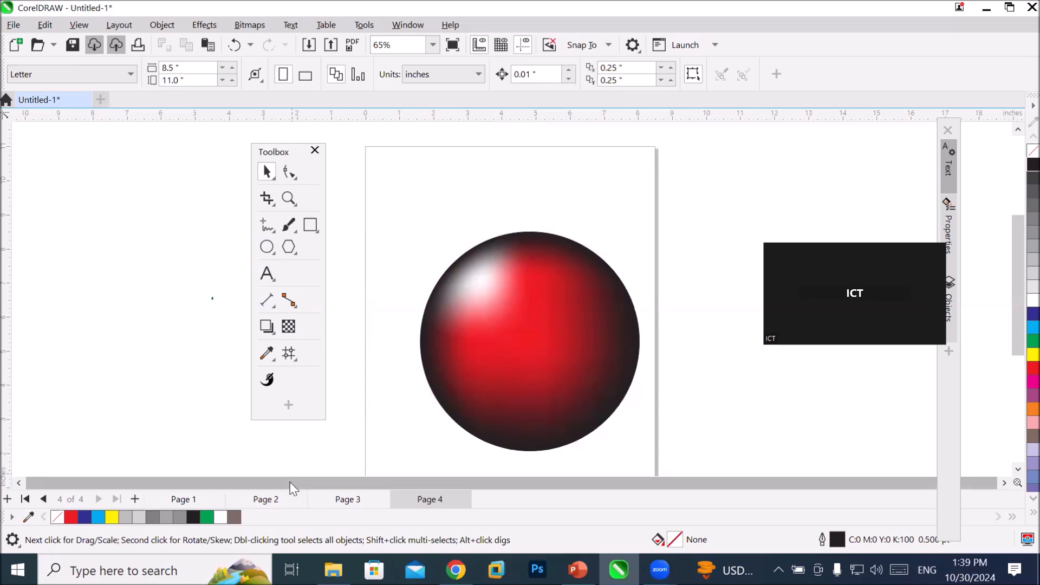
- Add a fifth page to the document and activate the Ellipse tool
left_click(134, 499)
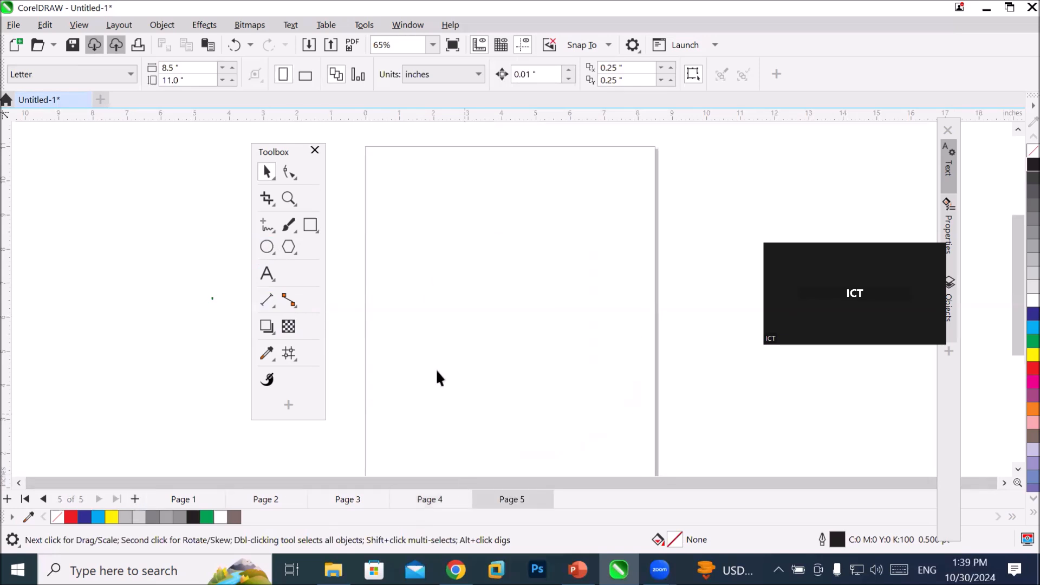
left_click(267, 247)
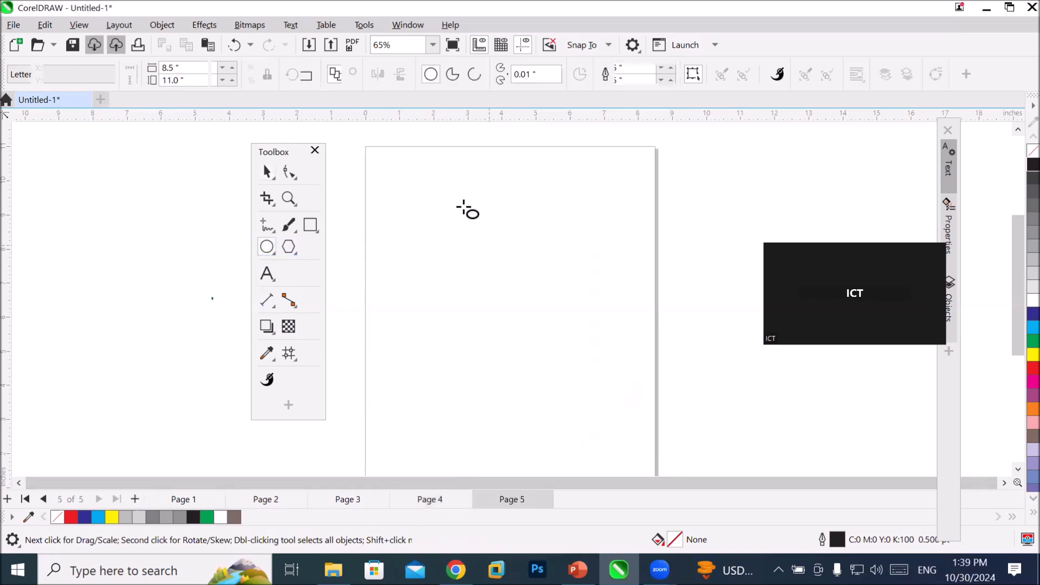
- Switch to PowerPoint to view the mango example on the mesh fills slide, and return to CorelDRAW
key("alt+Tab")
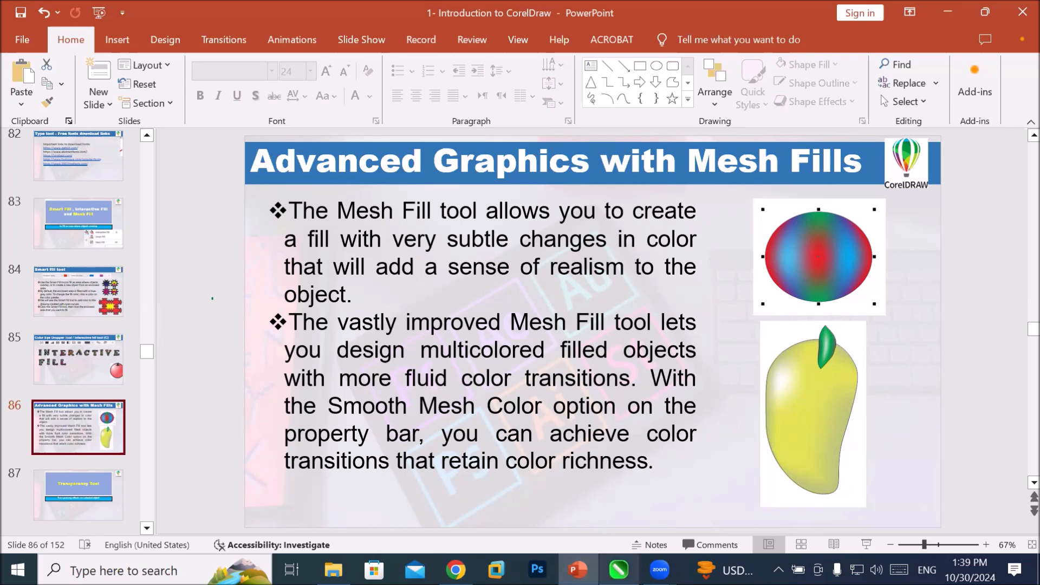
mouse_move(619, 570)
left_click(619, 570)
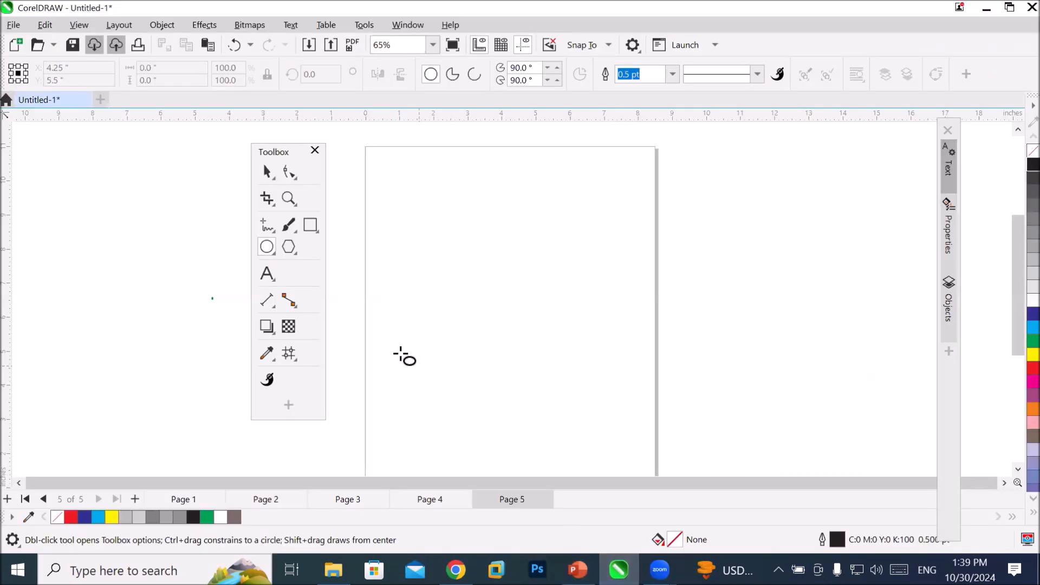
- Draw an upright ellipse about 4.39 by 7.3 inches on the page and convert it to curves
left_click_drag(438, 193, 589, 444)
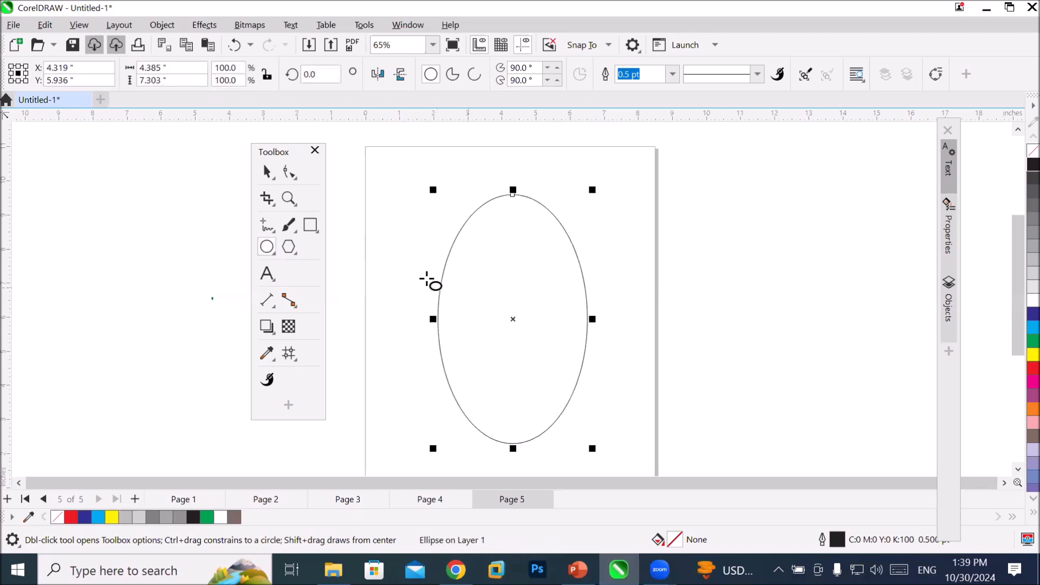
right_click(576, 284)
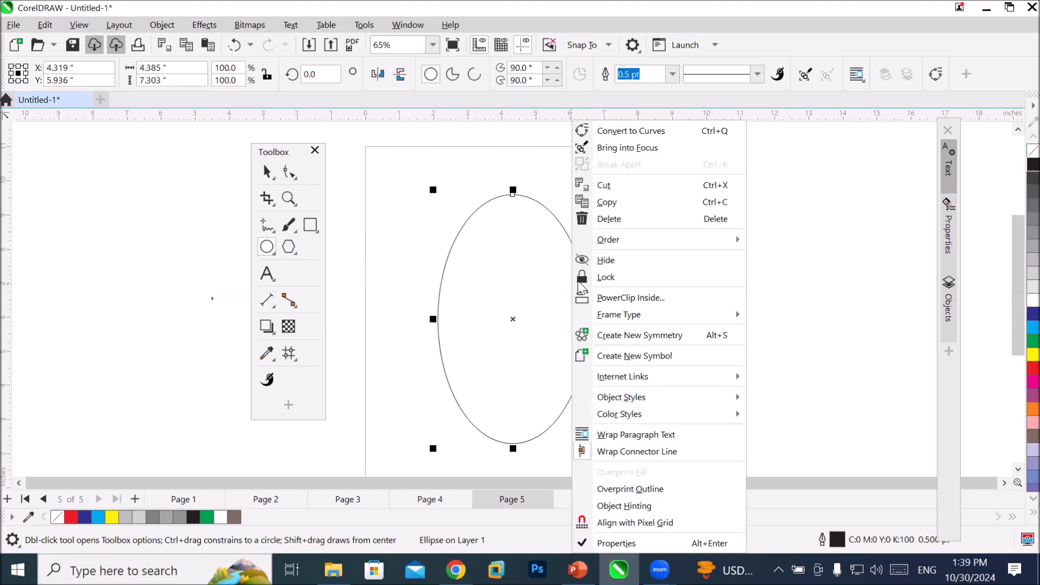
left_click(665, 130)
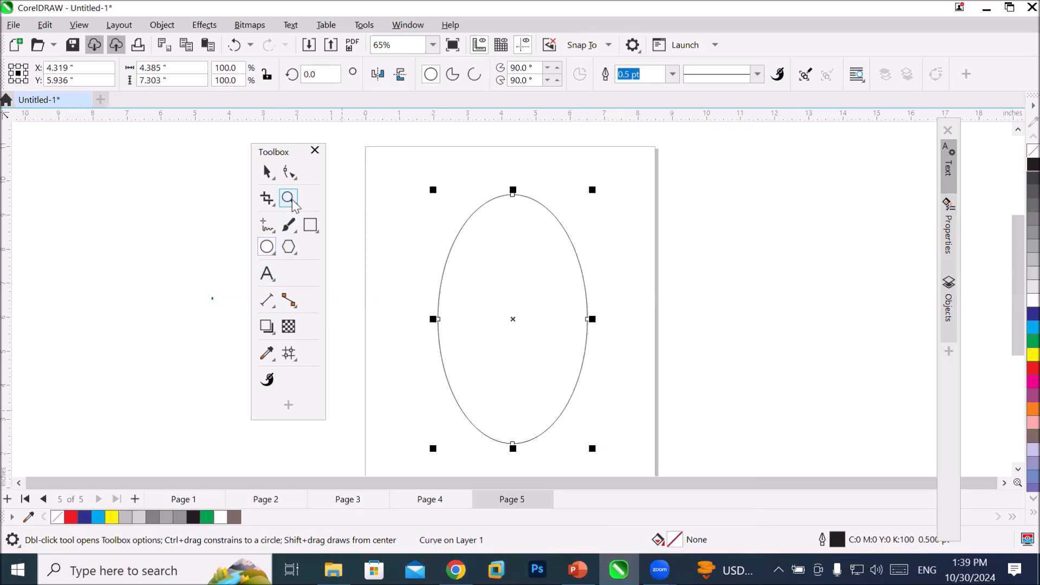
- Reshape the ellipse into a mango-like outline by shifting its side nodes up and right and adjusting the right and bottom node handles
left_click(290, 172)
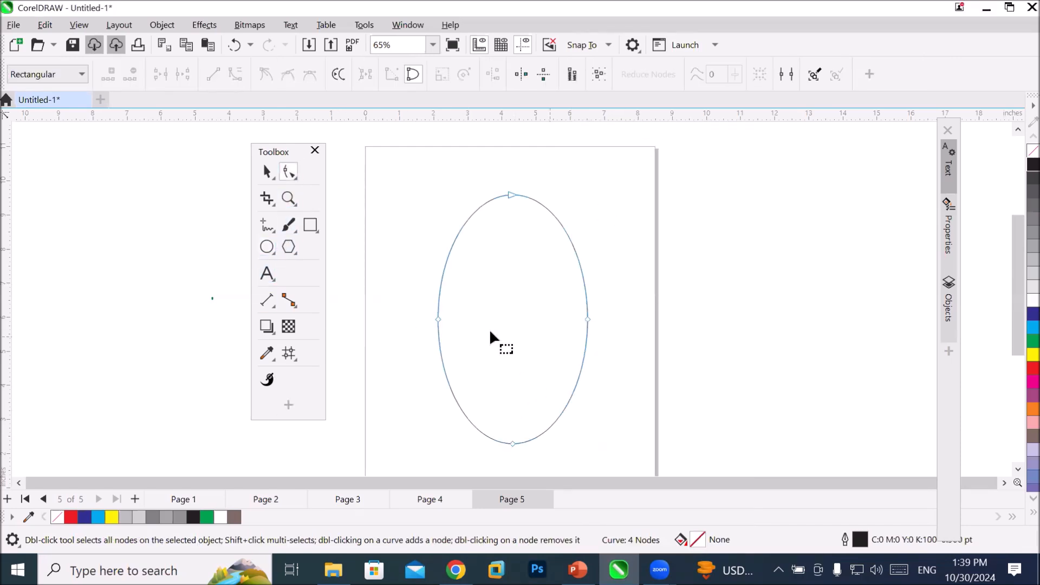
left_click_drag(495, 327, 612, 283)
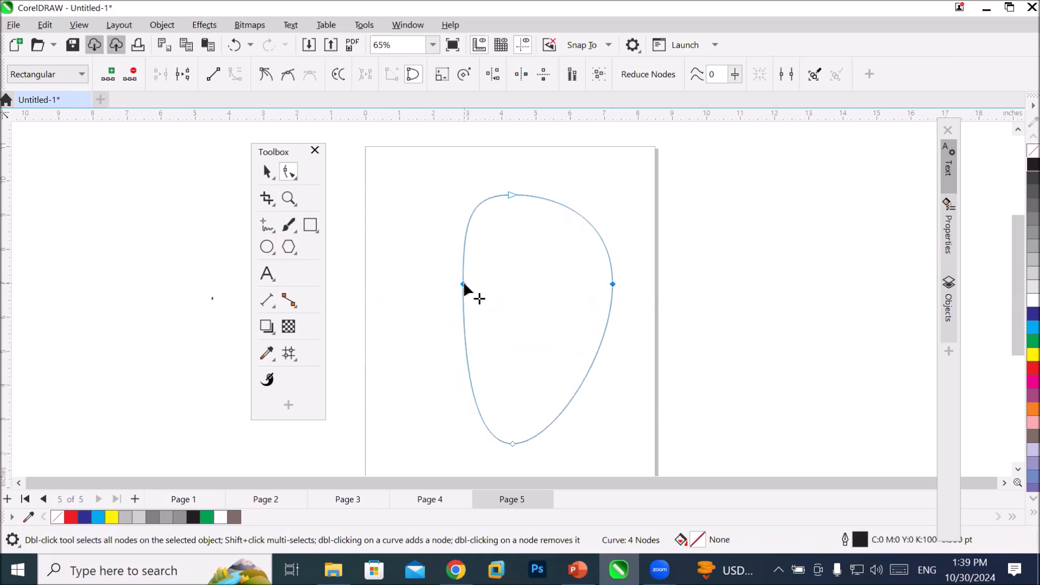
left_click_drag(462, 282, 450, 284)
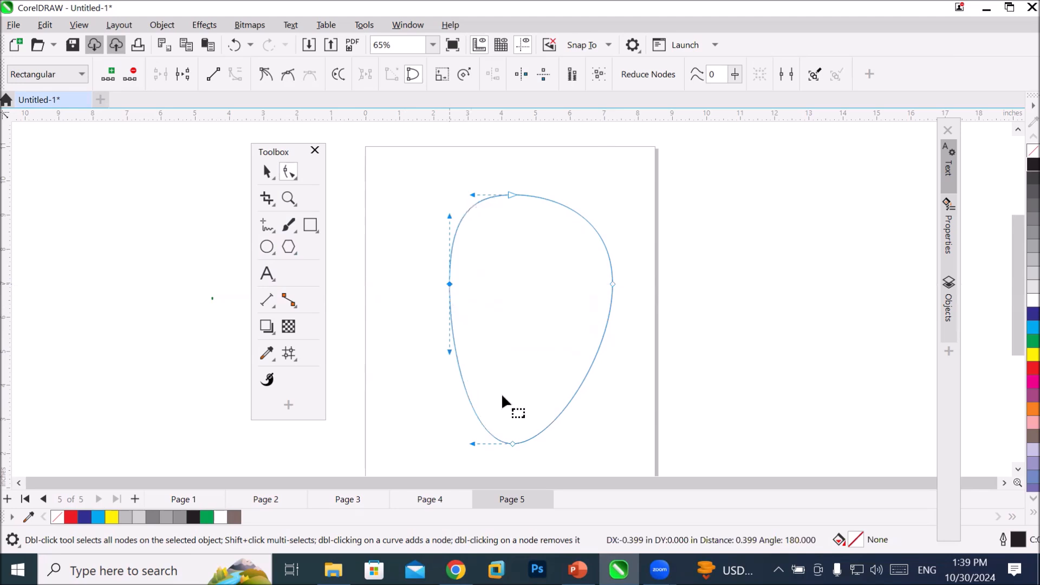
left_click(513, 443)
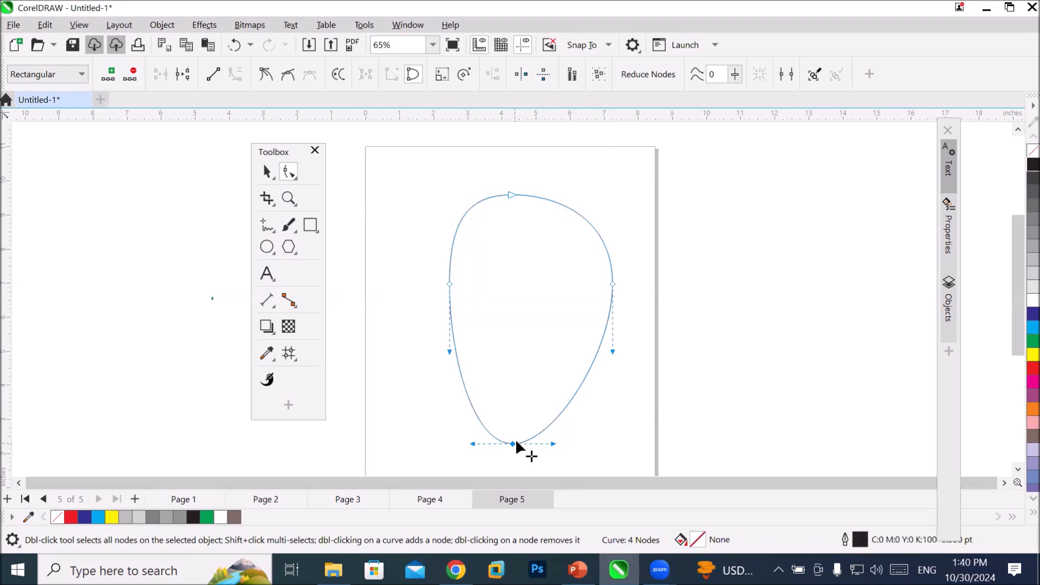
left_click_drag(615, 351, 586, 351)
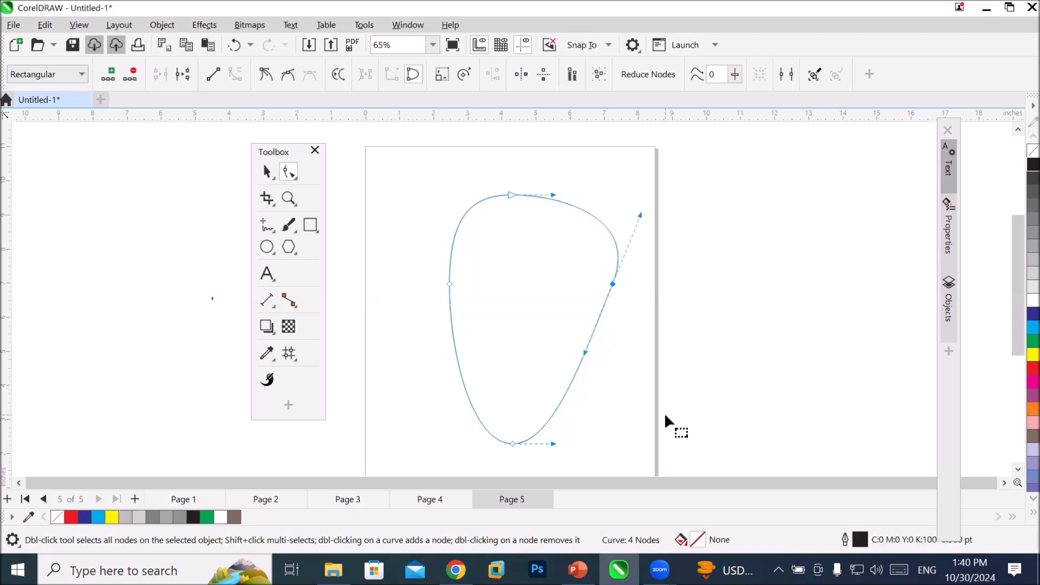
mouse_move(552, 444)
left_mouse_down()
mouse_move(568, 438)
mouse_move(542, 440)
mouse_move(610, 439)
mouse_move(547, 439)
left_mouse_up()
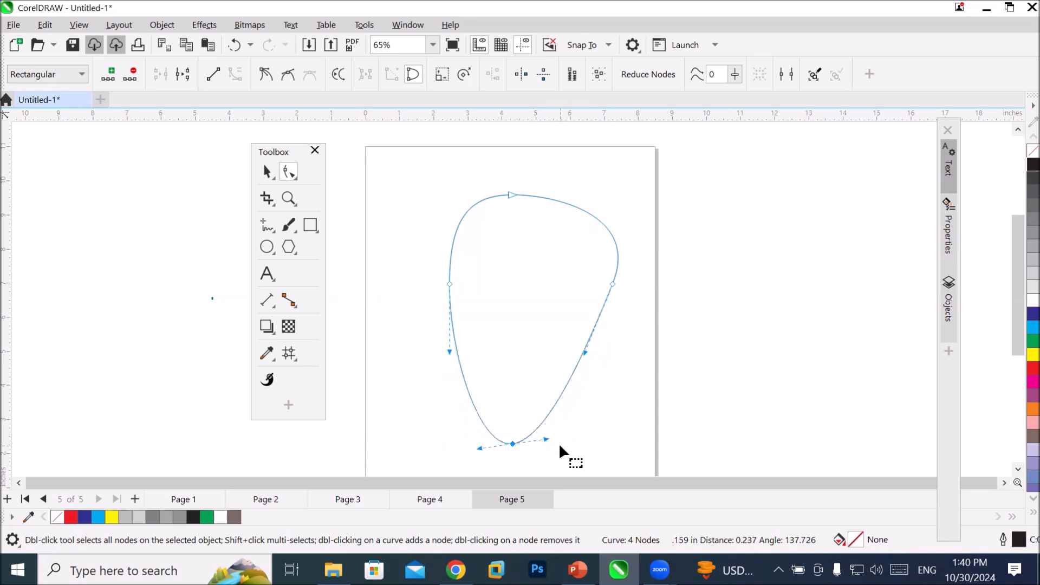
- Fill the mango shape with yellow and refine it to the darker shade C:9 M:5 Y:100 K:0
left_click(1033, 355)
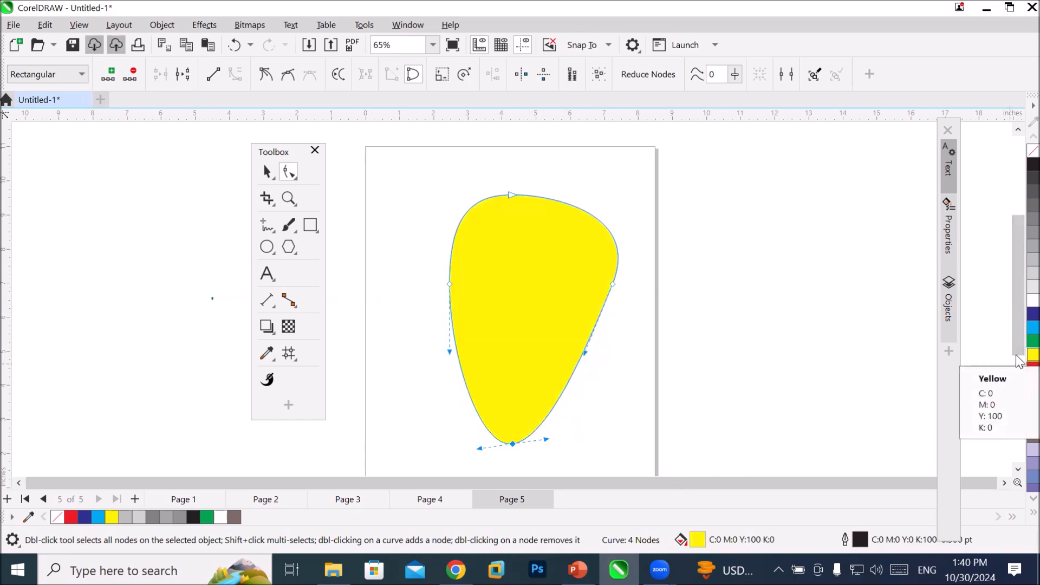
left_click_drag(1033, 355, 1016, 355)
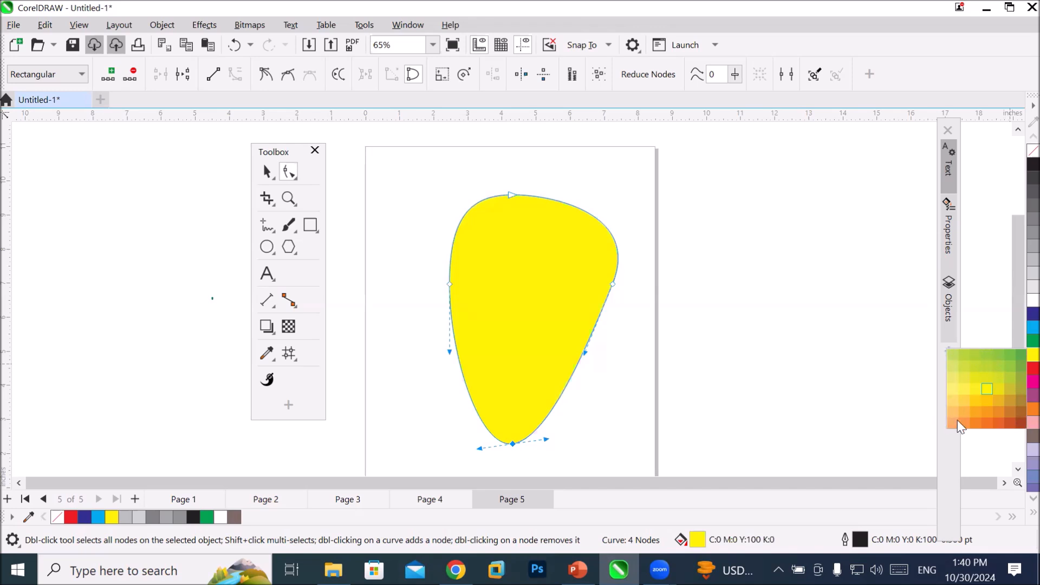
left_click(1001, 388)
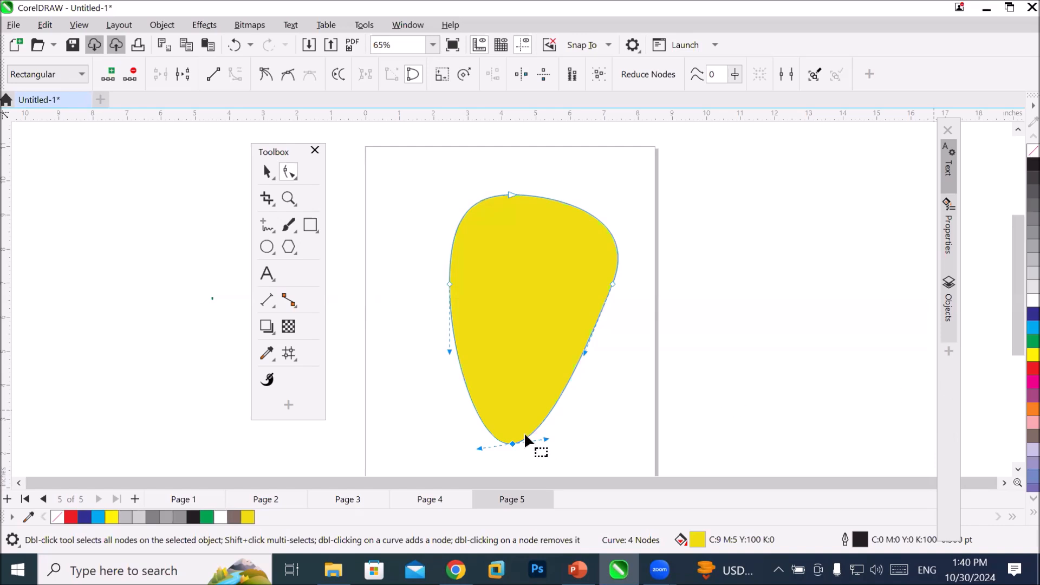
- Activate Mesh Fill on the mango shape and add mesh intersections in its upper-left and upper-right areas
left_click(294, 361)
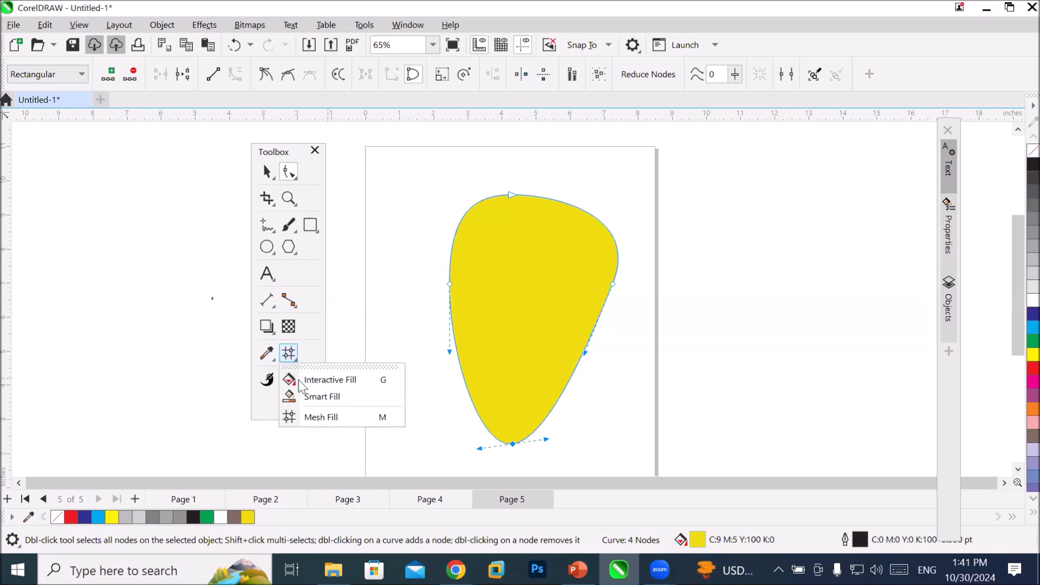
left_click(316, 416)
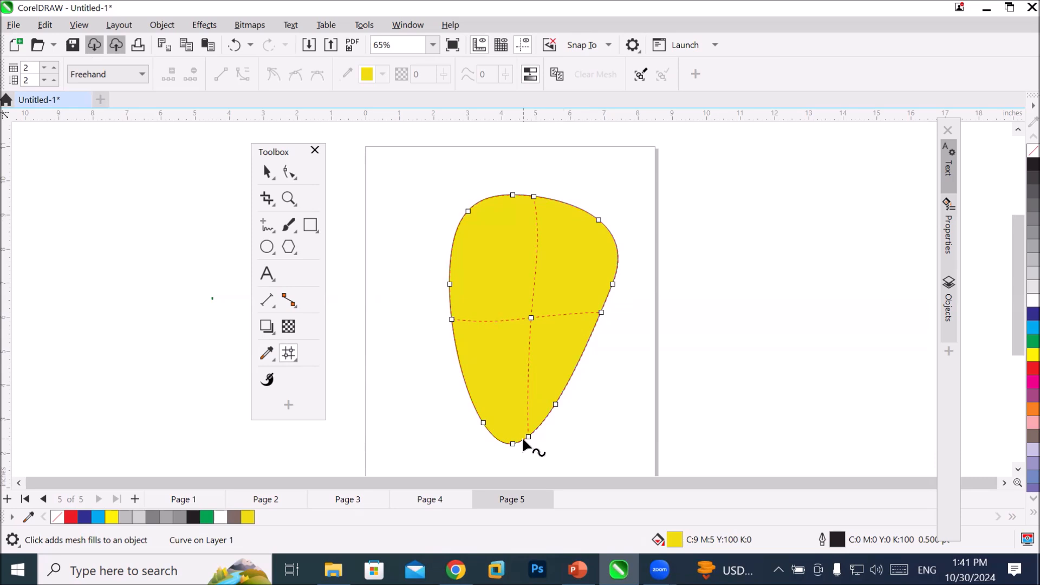
double_click(477, 276)
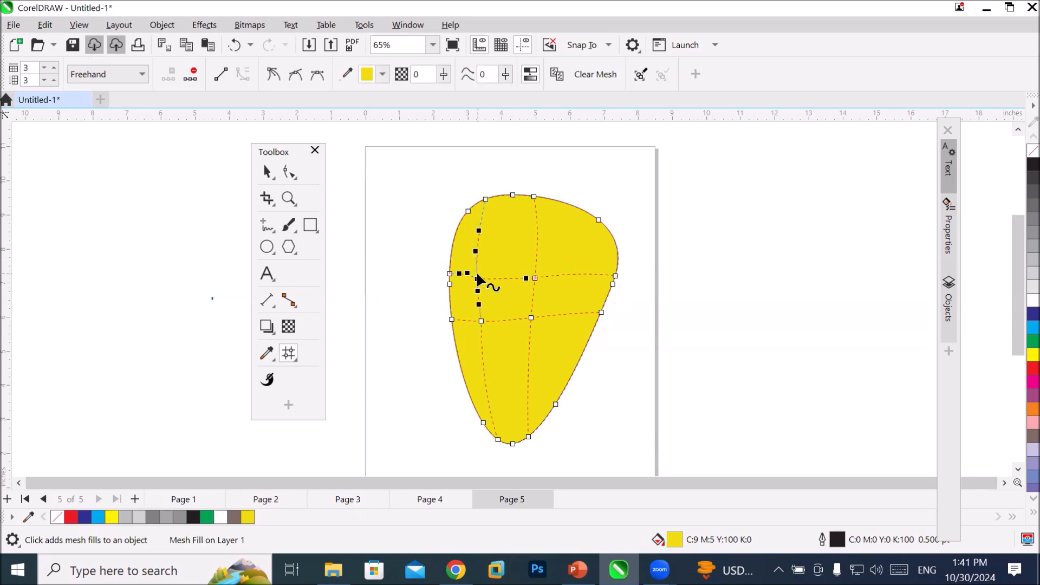
double_click(580, 246)
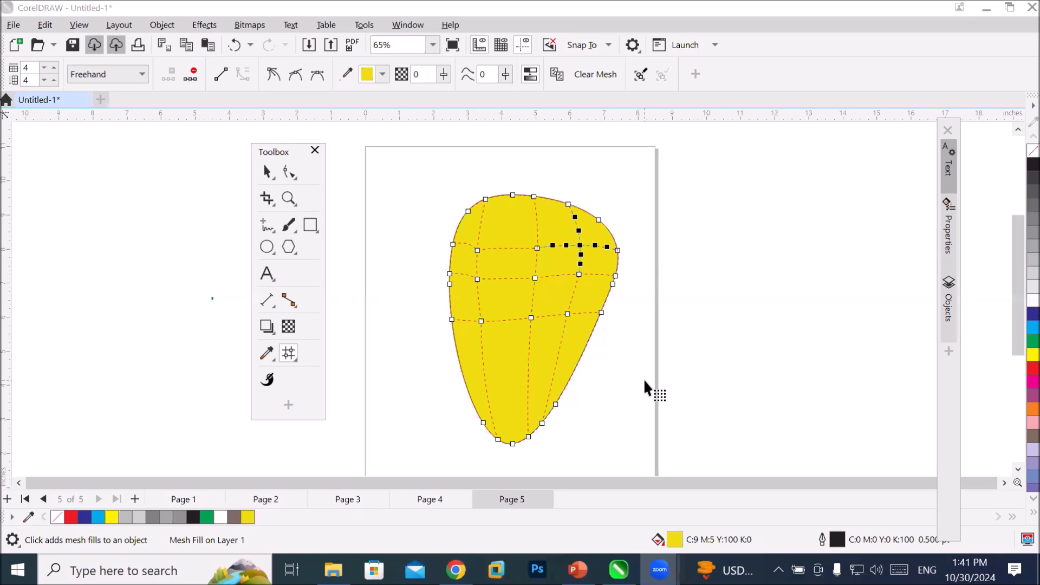
- Color the mango's upper-left mesh node white as a highlight and deselect the node
left_click(477, 250)
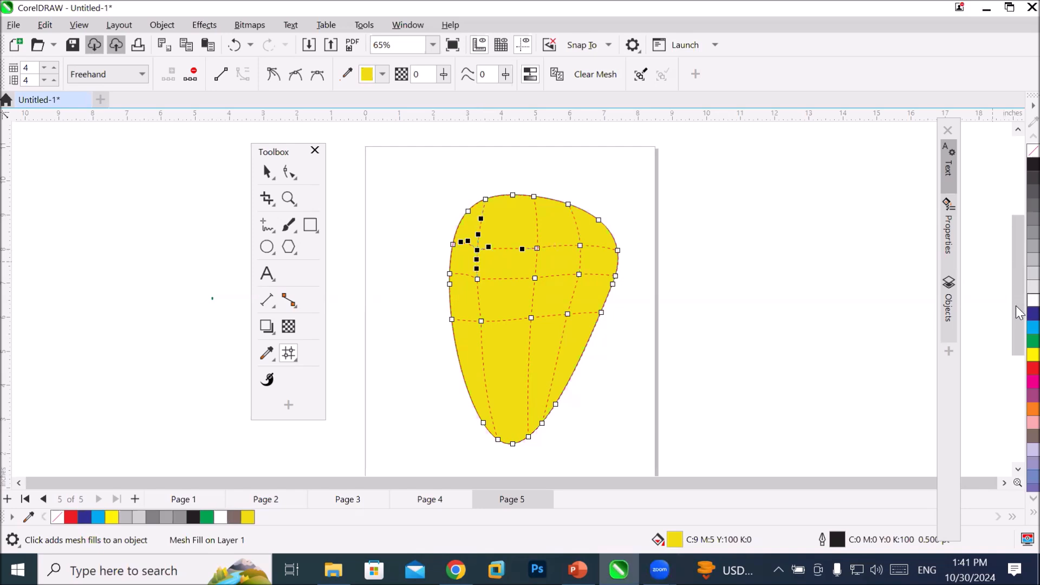
left_click(1032, 301)
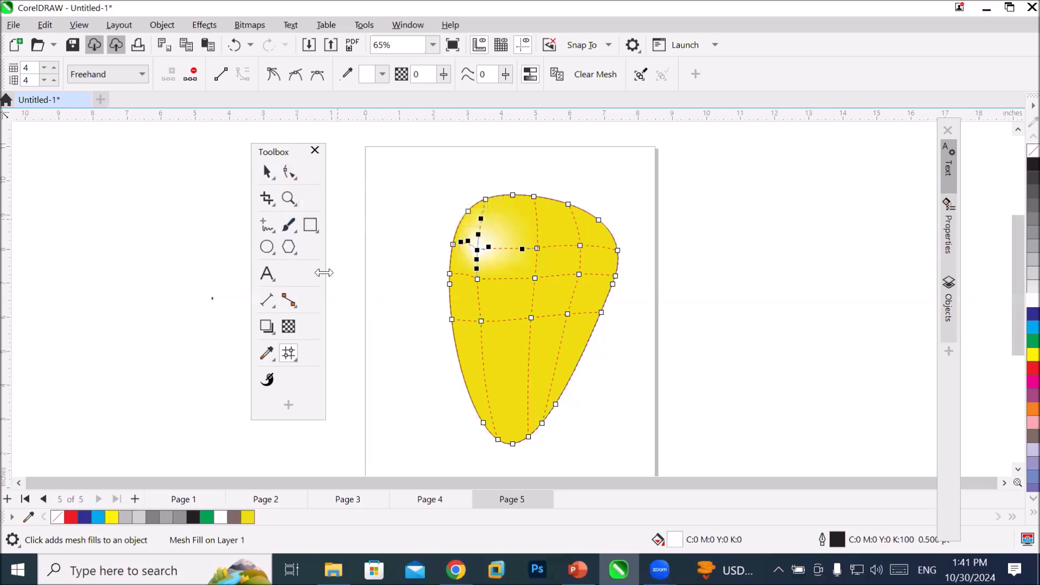
left_click(395, 266)
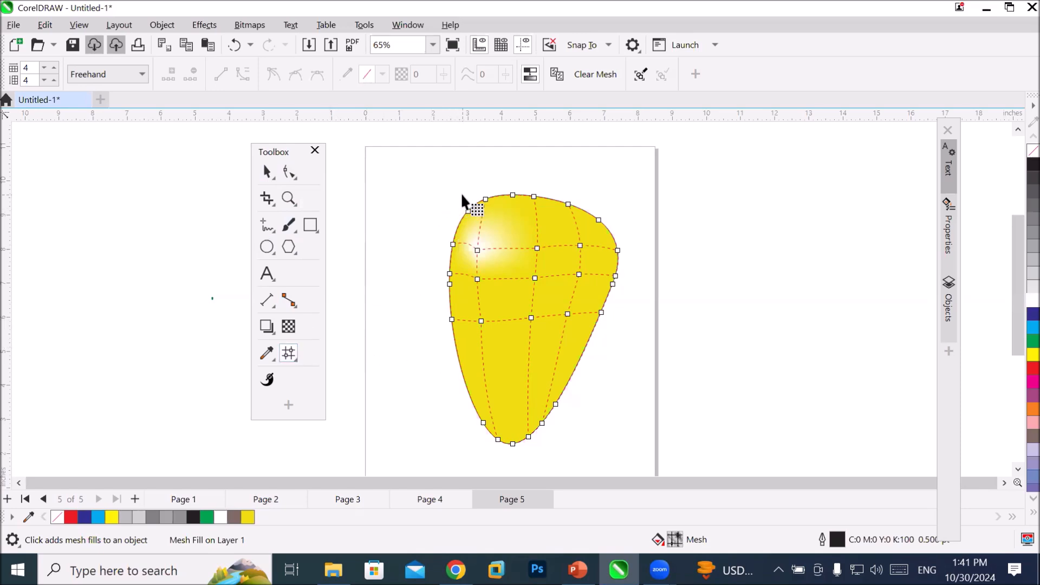
- Select the mesh nodes along the mango's left and right edges and color them green C:69 M:7 Y:100 K:0
left_click_drag(465, 238, 458, 289)
mouse_move(455, 318)
left_mouse_down()
mouse_move(488, 430)
mouse_move(464, 431)
left_mouse_up()
left_click_drag(420, 351, 444, 240)
left_click_drag(458, 199, 462, 197)
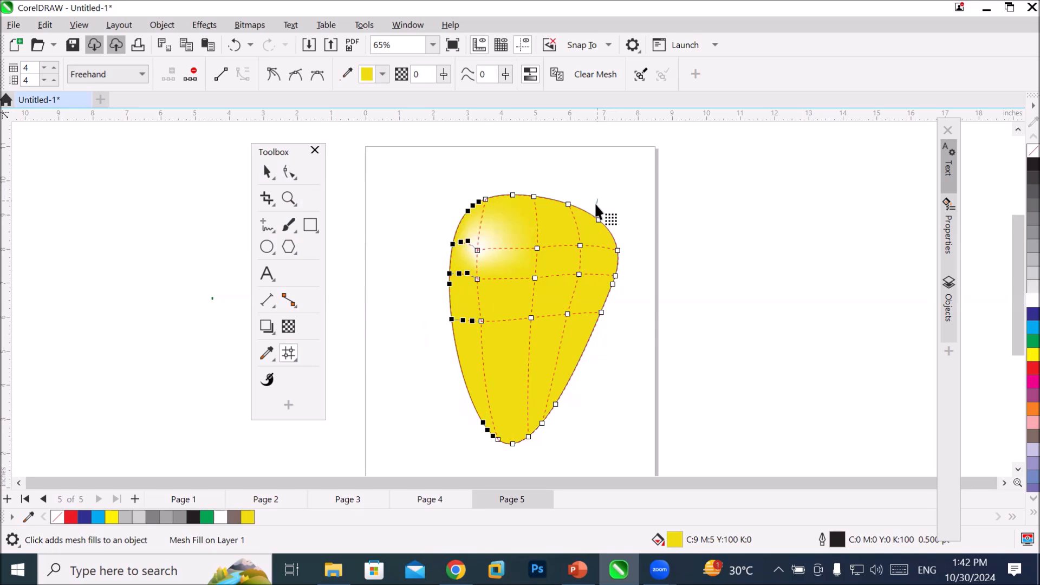
mouse_move(589, 251)
left_mouse_down()
mouse_move(599, 269)
mouse_move(595, 303)
mouse_move(551, 392)
mouse_move(566, 417)
left_mouse_up()
left_click_drag(598, 220, 584, 208)
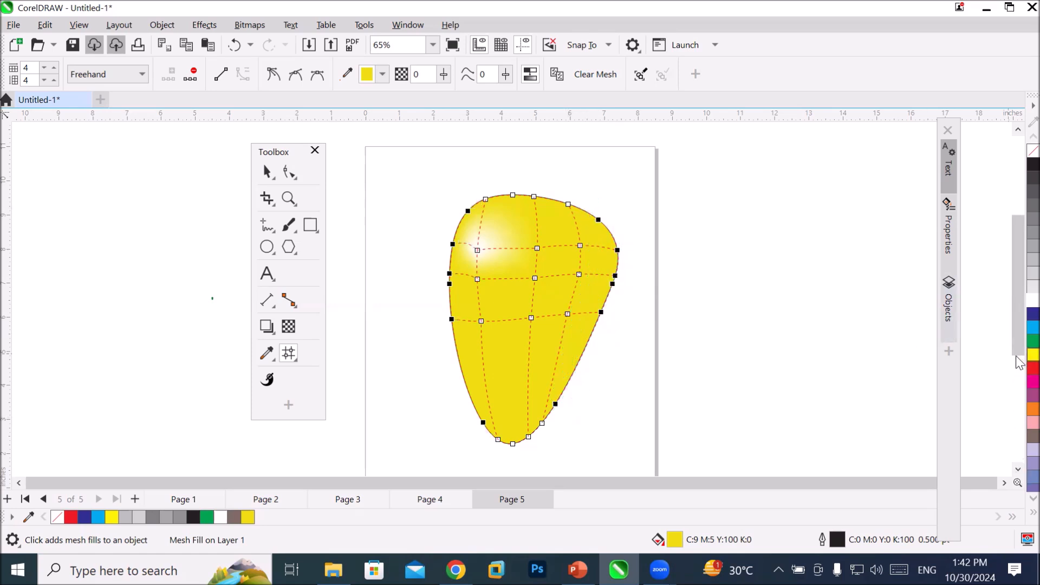
left_click(1031, 355)
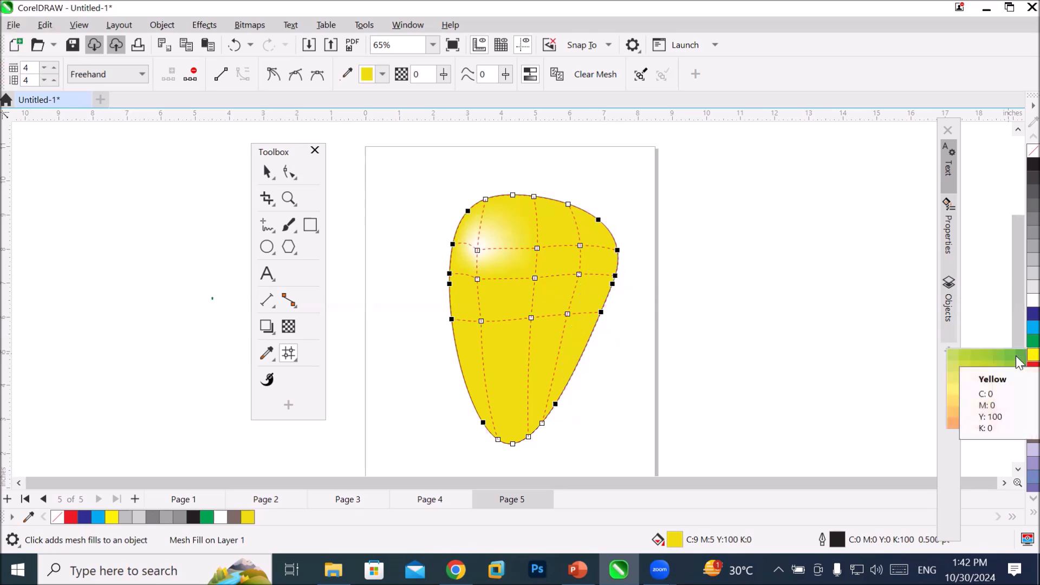
left_click(1016, 354)
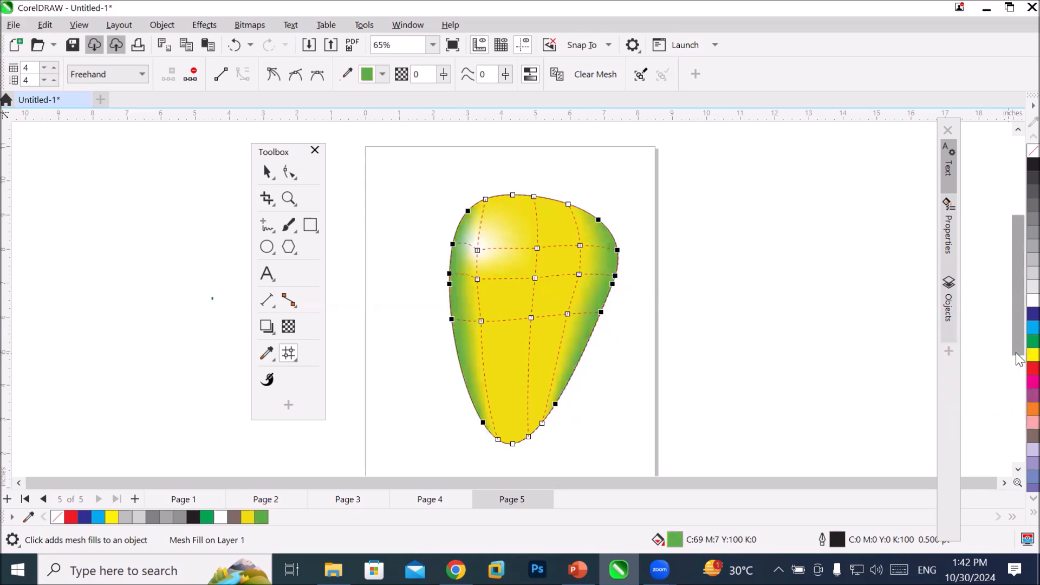
left_click(267, 172)
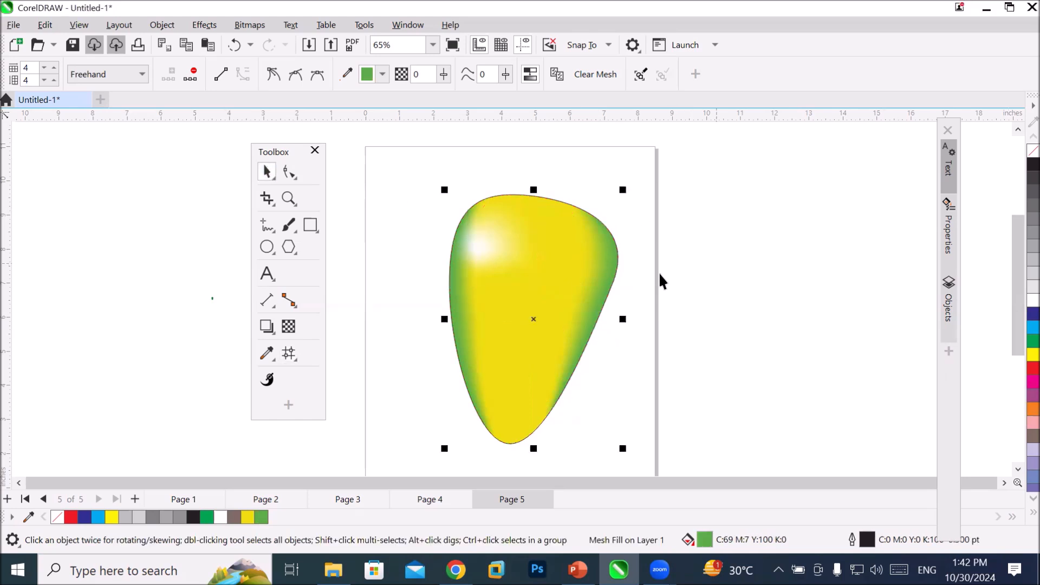
- Clear the mesh fill from the mango, then undo the clearing
left_click(288, 353)
scroll(571, 223, "up", 2)
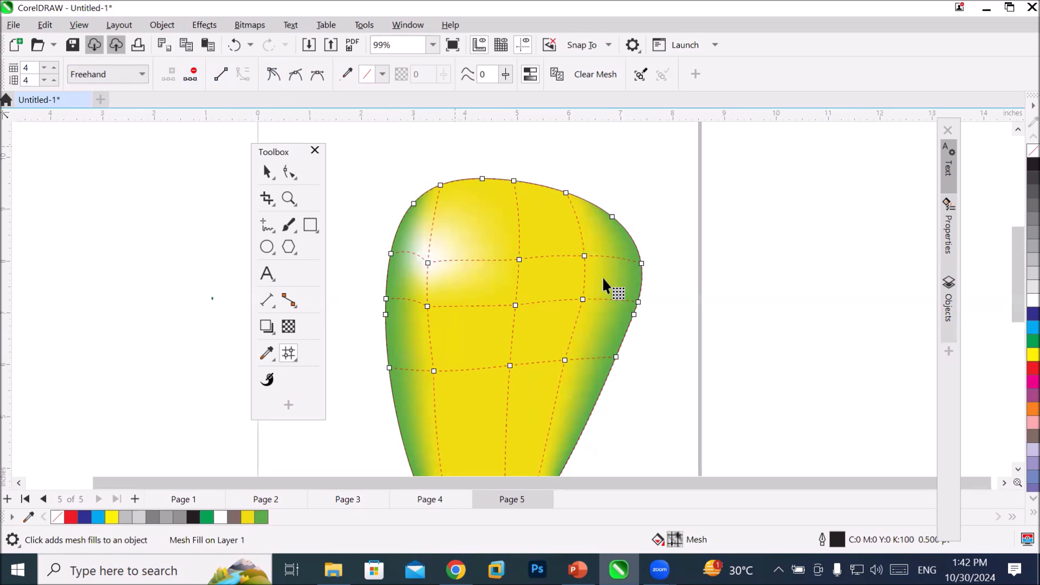
scroll(619, 356, "down", 1)
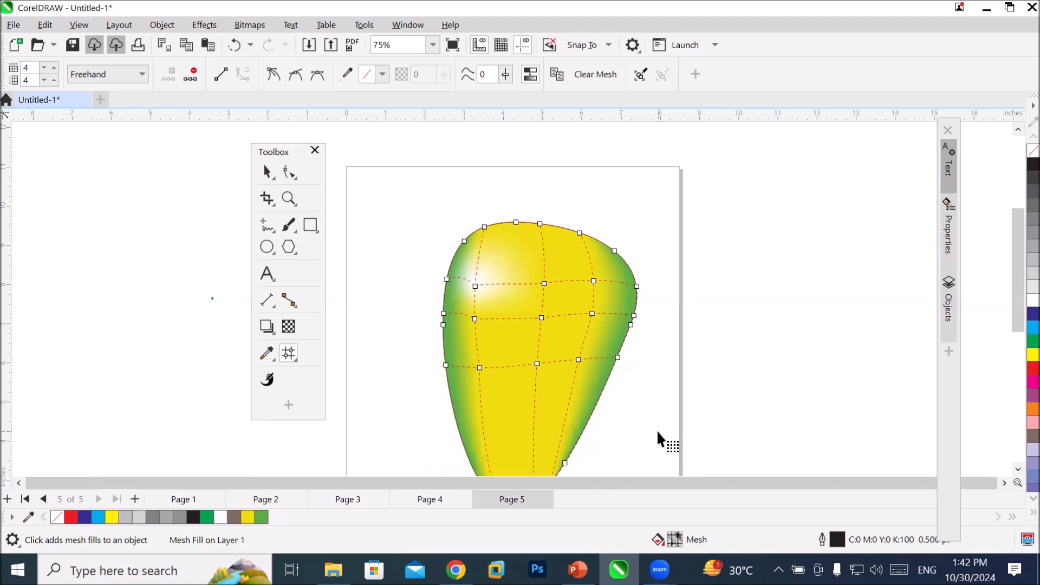
left_click(596, 76)
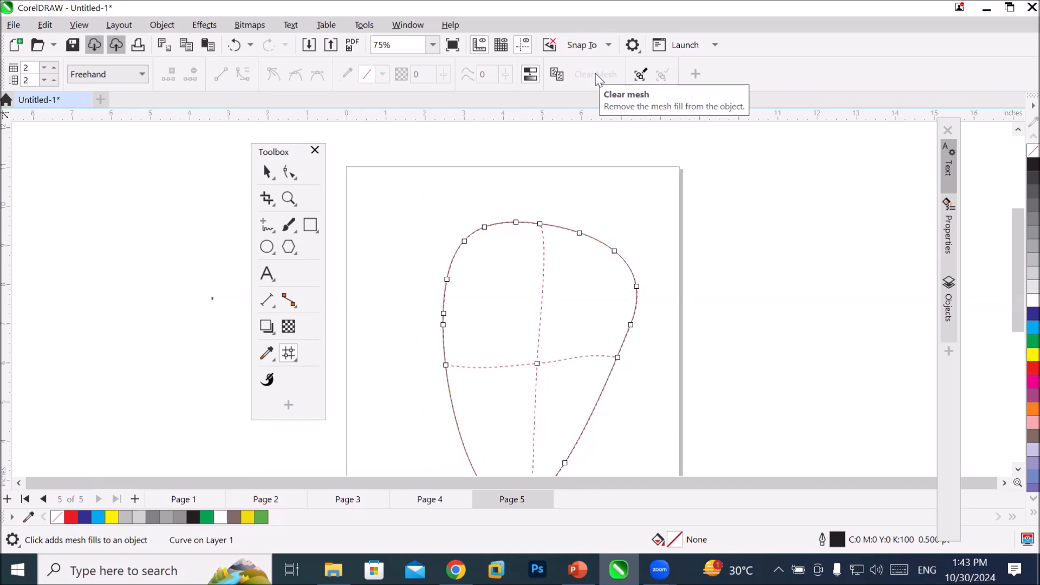
key("ctrl+z")
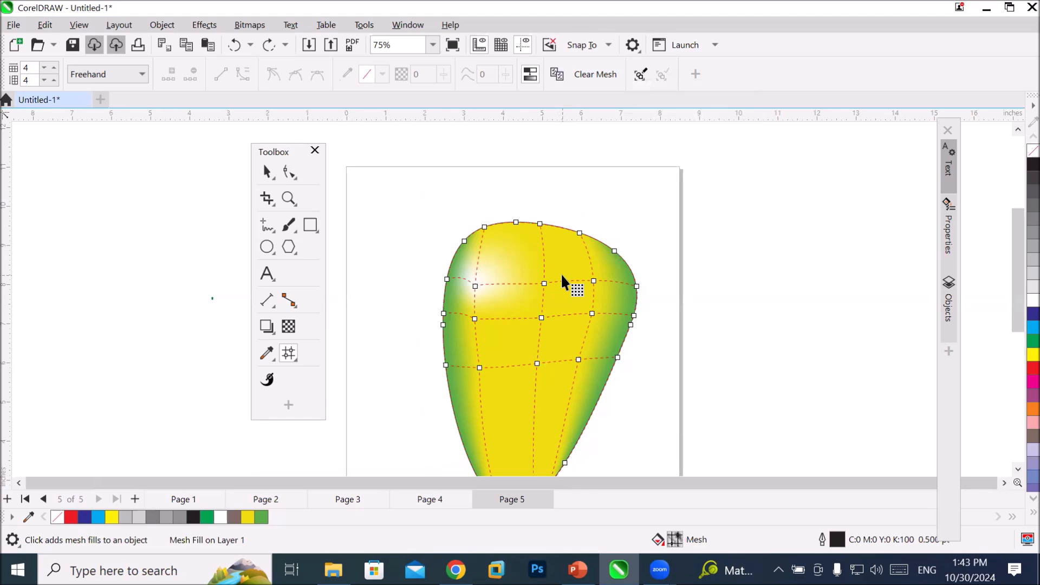
- Draw a circle about 2.57 inches wide to the right of the page and place a partly overlapping duplicate beside it
left_click(269, 247)
left_click_drag(699, 259, 803, 364)
left_click(266, 172)
left_click_drag(726, 318, 804, 319)
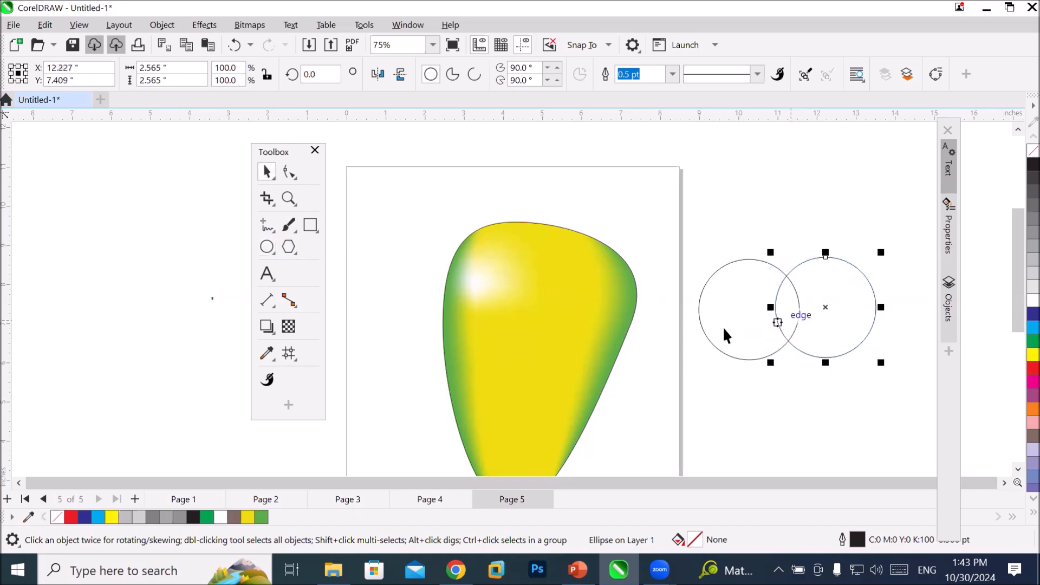
- Smart Fill the overlap of the two circles with green and move the resulting leaf shape above the mango
left_click(289, 353)
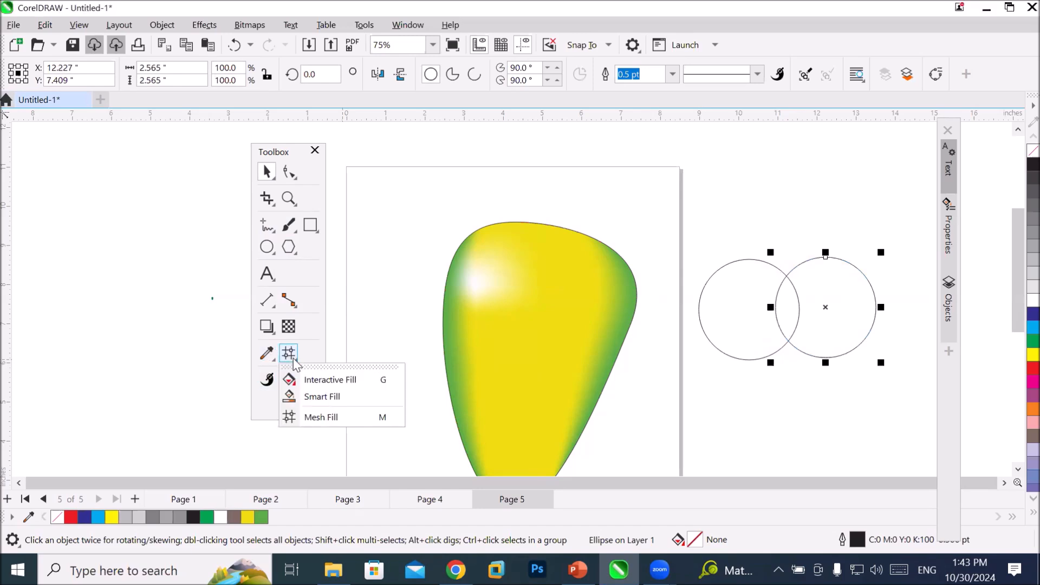
left_click(326, 396)
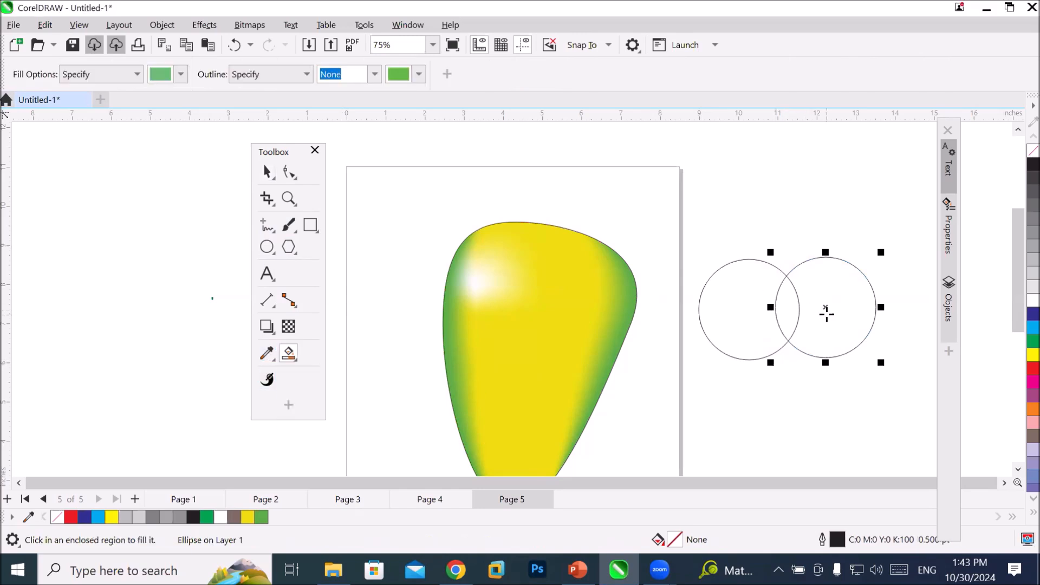
left_click(789, 318)
left_click(268, 173)
left_click_drag(785, 299, 561, 182)
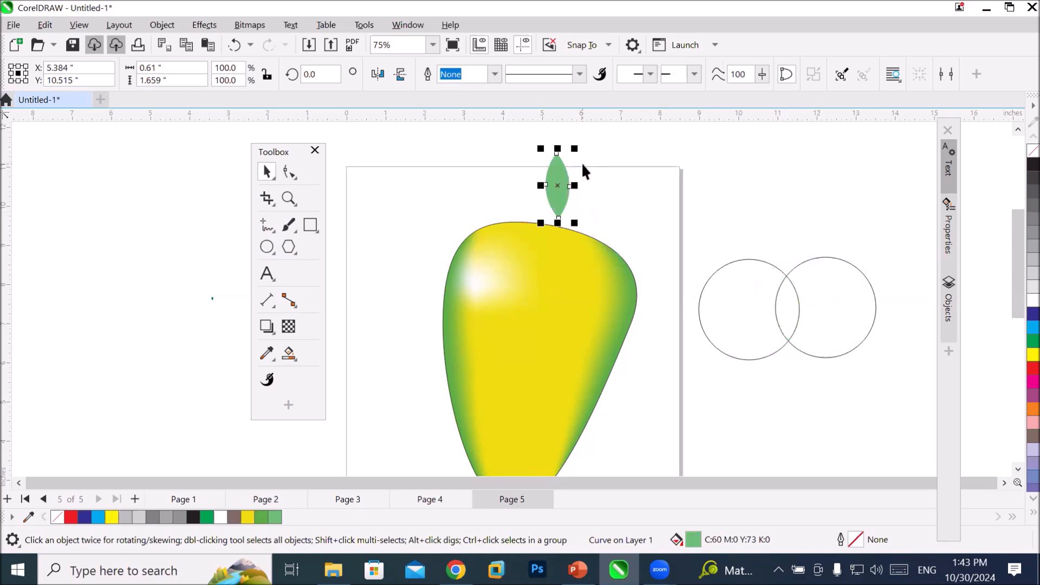
- Activate Mesh Fill on the leaf and color its center mesh node white
scroll(557, 155, "up", 4)
scroll(558, 159, "up", 1)
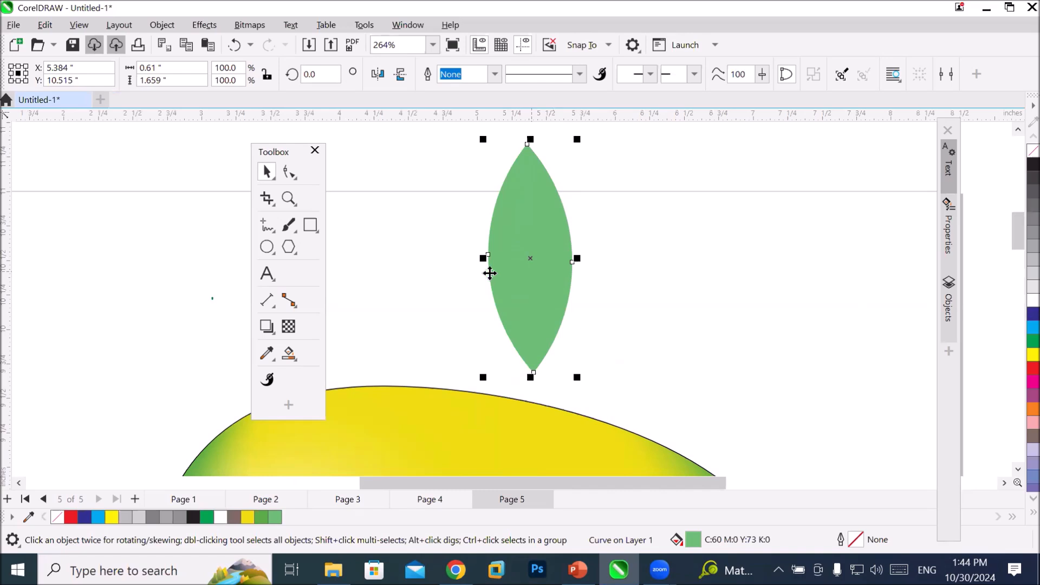
left_click(291, 358)
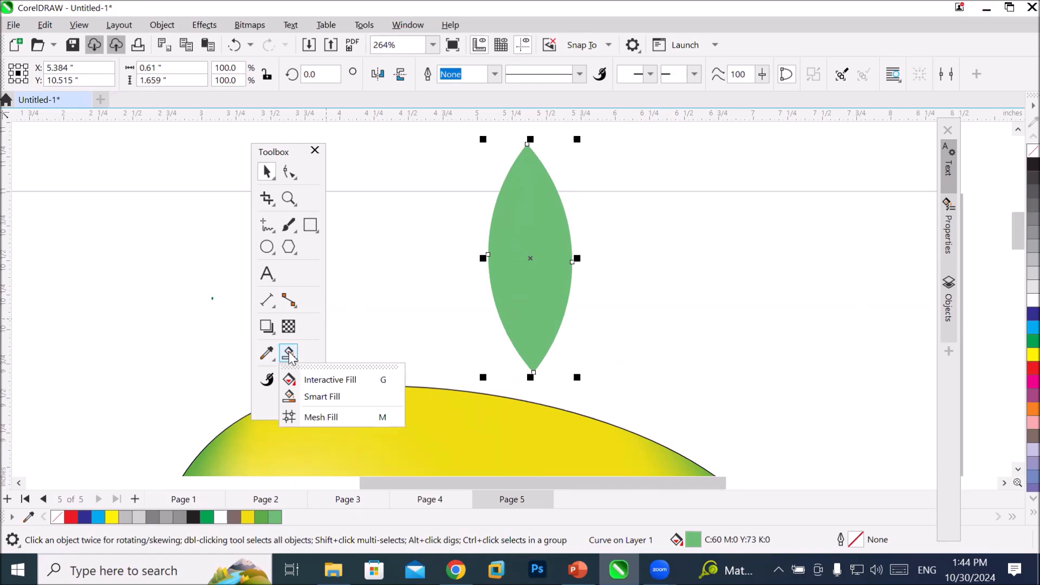
left_click(326, 417)
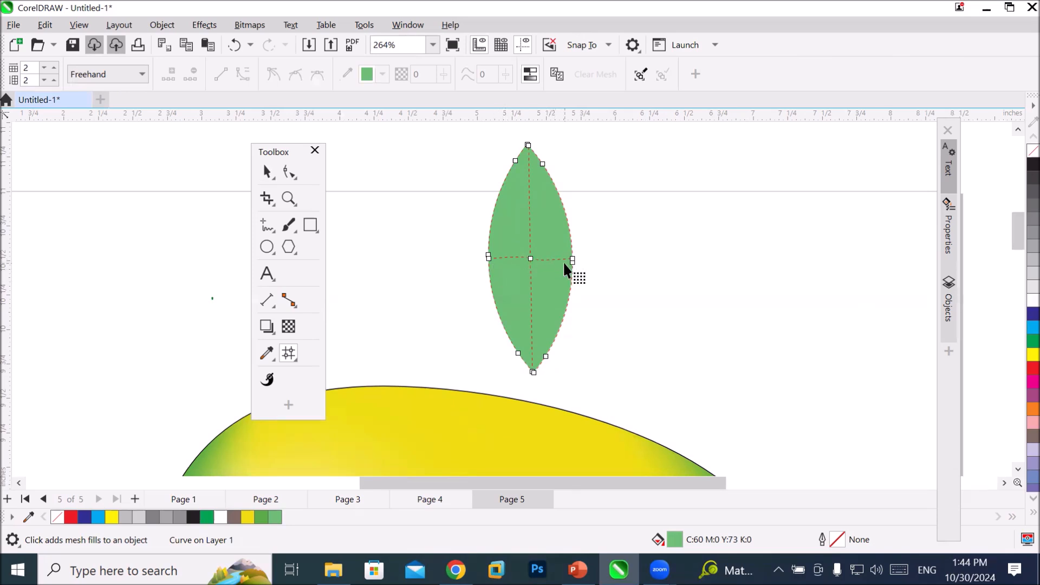
left_click(529, 258)
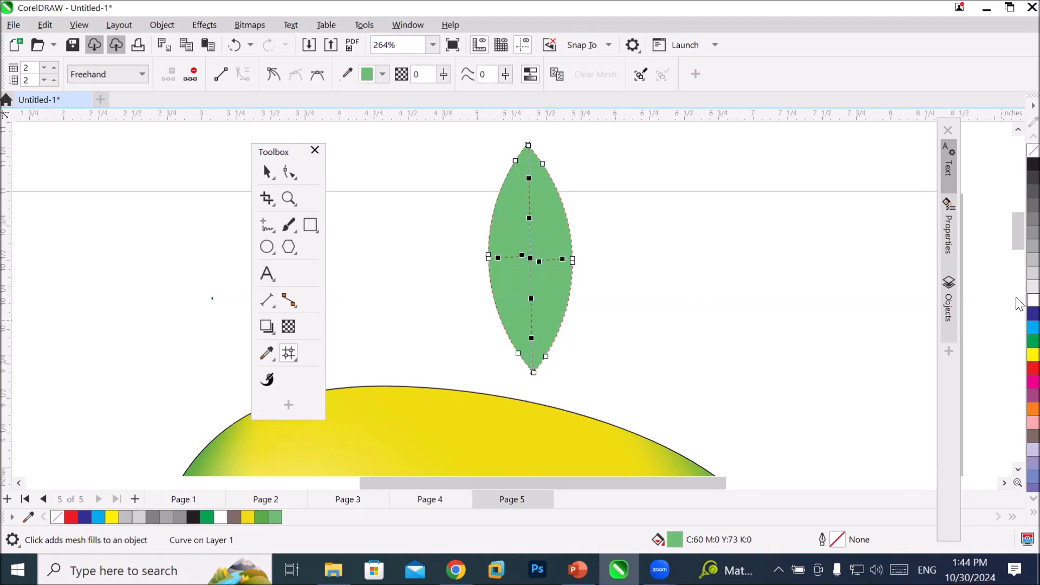
left_click(1033, 300)
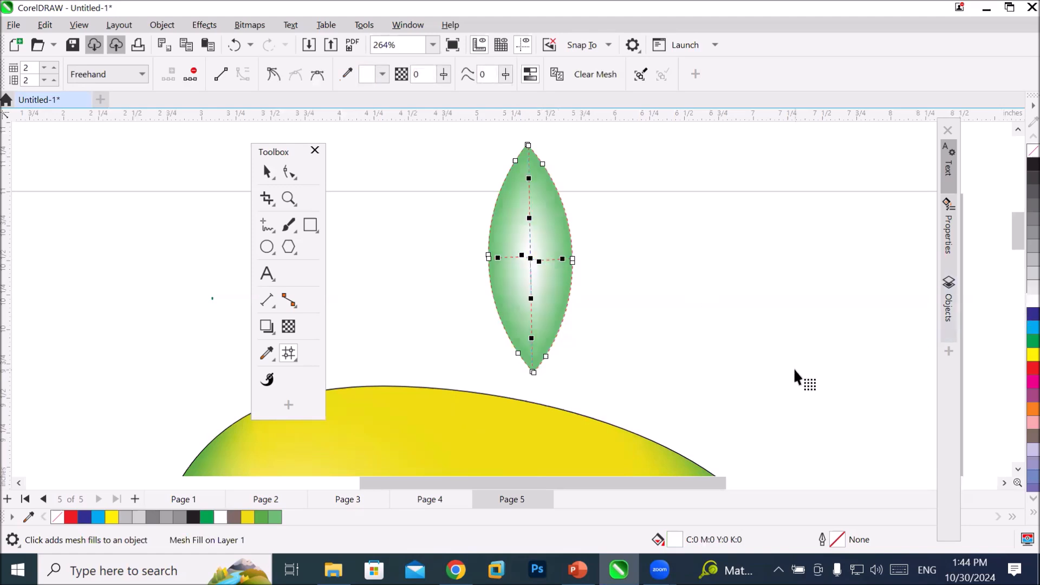
- Select the mesh nodes along the leaf's right edge, color them dark green C:97 M:36 Y:65 K:23, and deselect the leaf
scroll(696, 325, "down", 1)
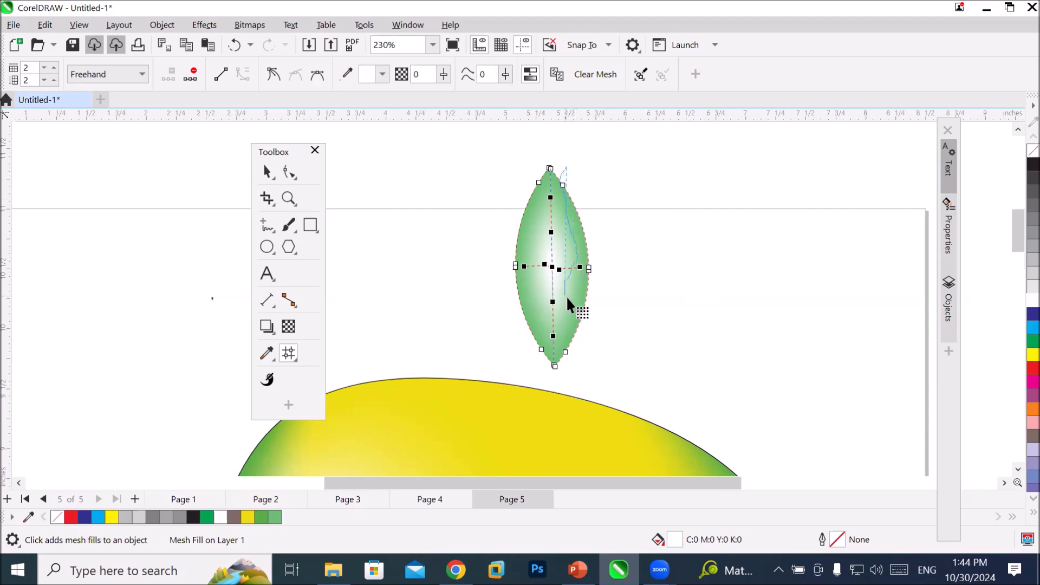
mouse_move(569, 315)
left_mouse_down()
mouse_move(573, 362)
mouse_move(600, 346)
left_mouse_up()
left_click_drag(585, 181, 605, 192)
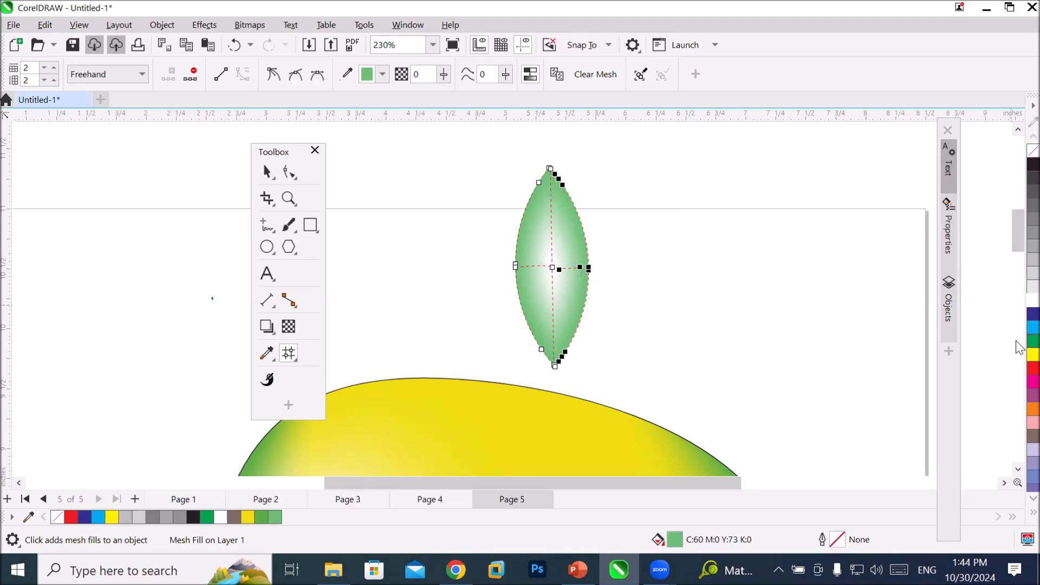
left_click(1031, 341)
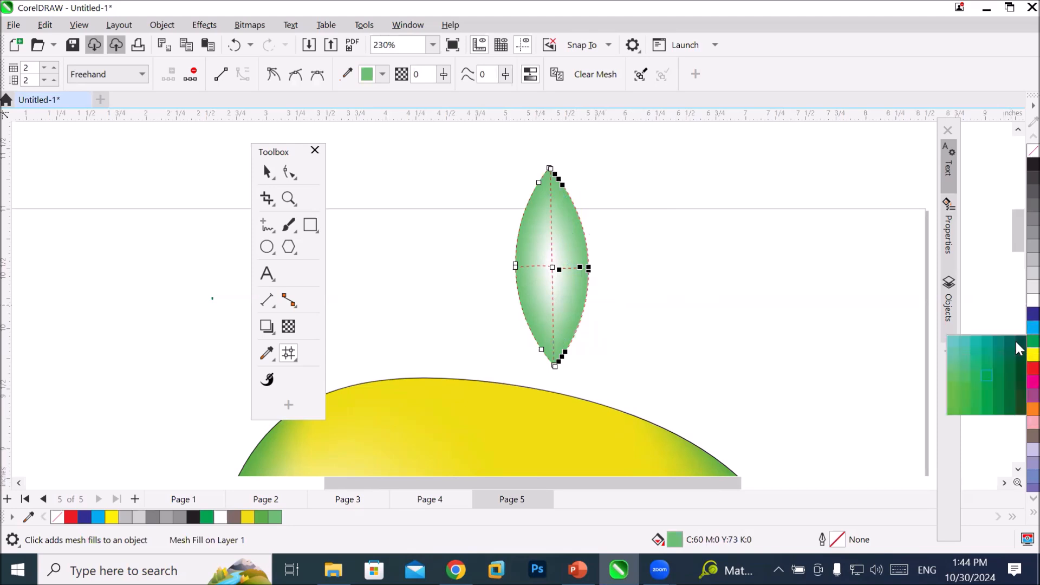
left_click(1015, 343)
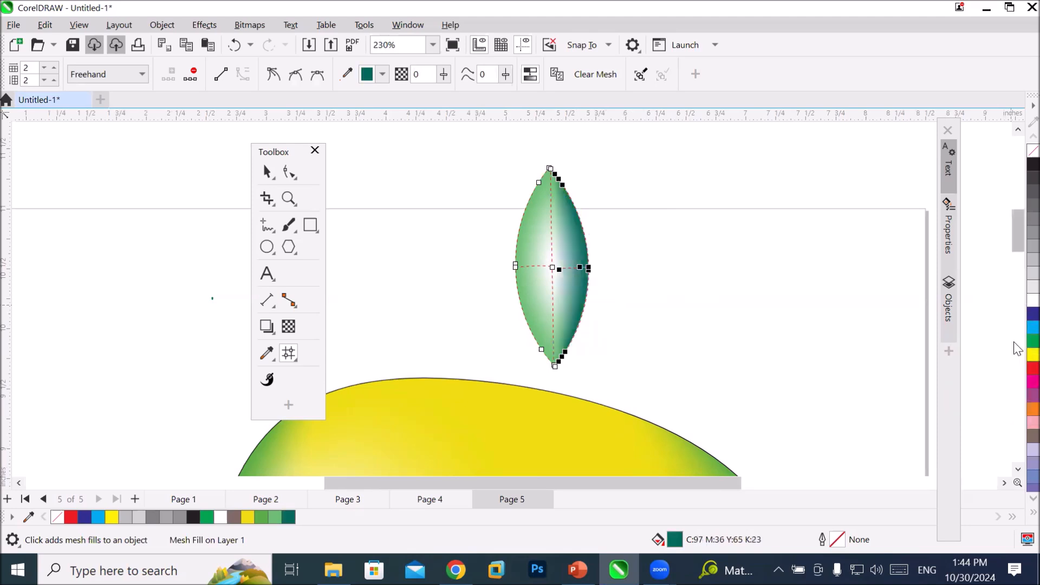
left_click(267, 172)
left_click(640, 276)
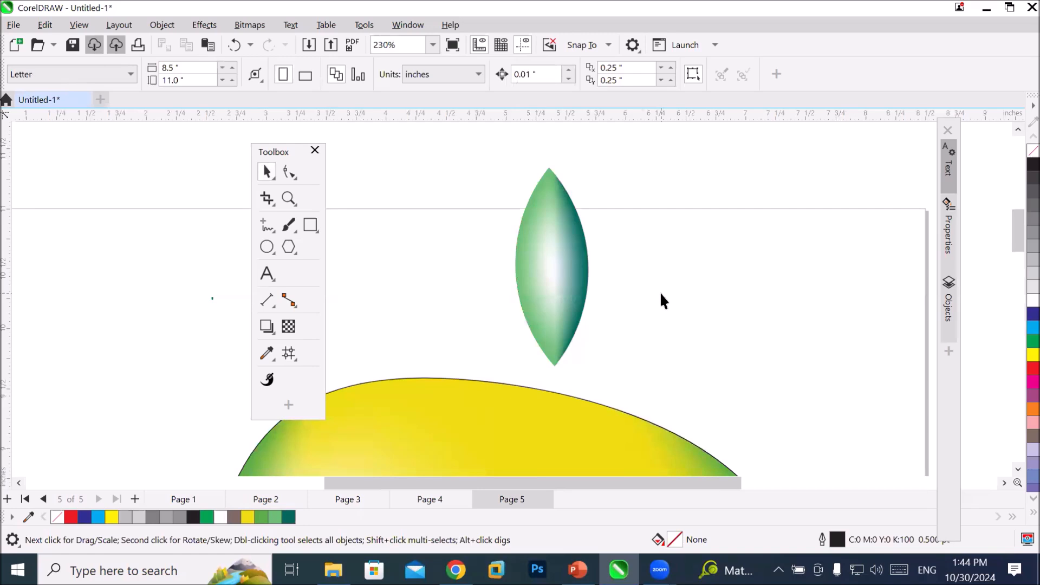
- Bend the leaf's tip to the right by shifting its upper mesh nodes with Mesh Fill
left_click(288, 353)
left_click(558, 267)
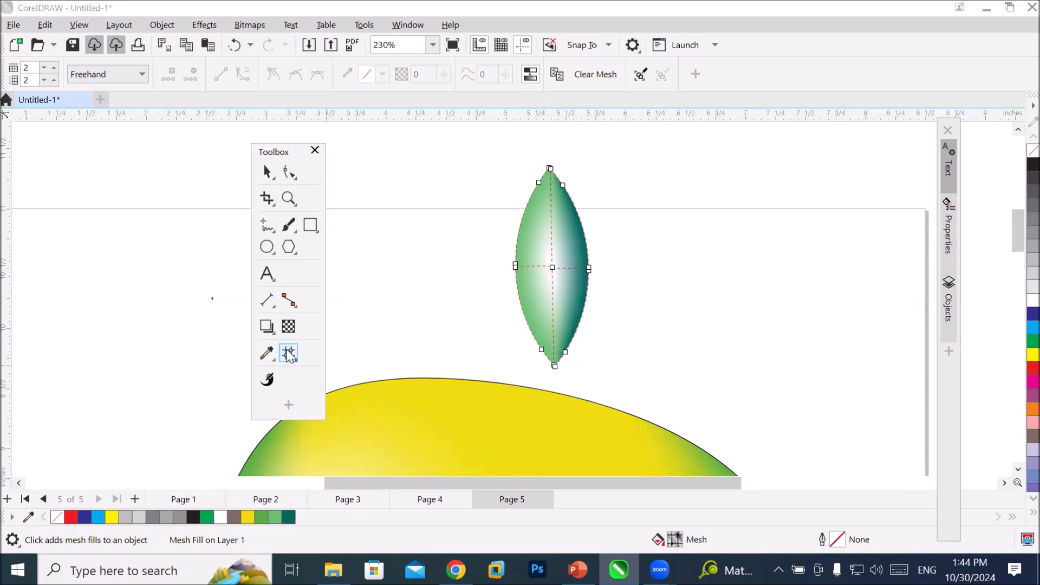
scroll(547, 126, "up", 2)
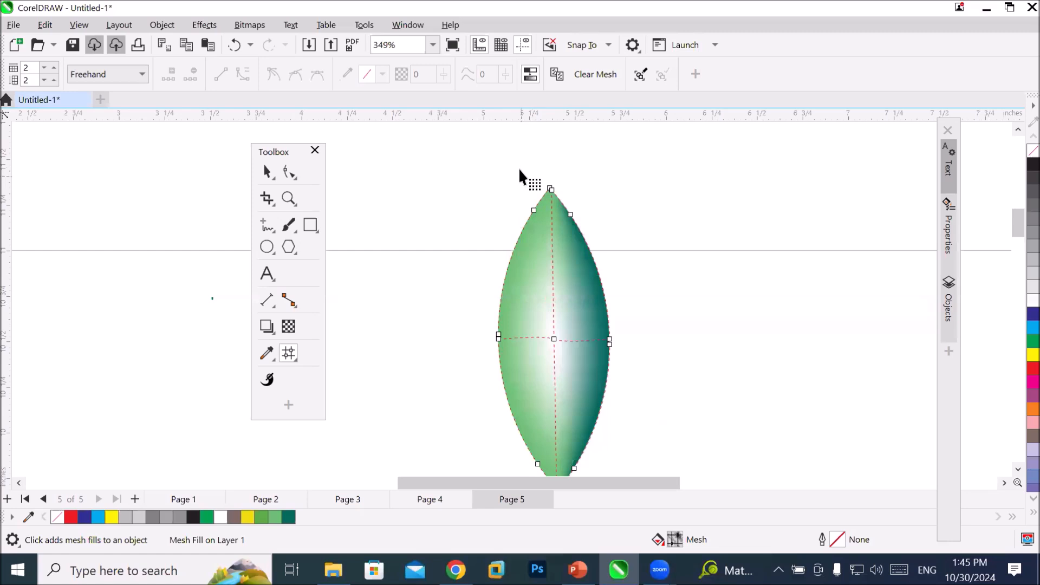
mouse_move(519, 167)
left_mouse_down()
mouse_move(539, 214)
mouse_move(583, 231)
mouse_move(595, 218)
mouse_move(582, 196)
mouse_move(530, 224)
mouse_move(580, 213)
mouse_move(568, 186)
left_mouse_up()
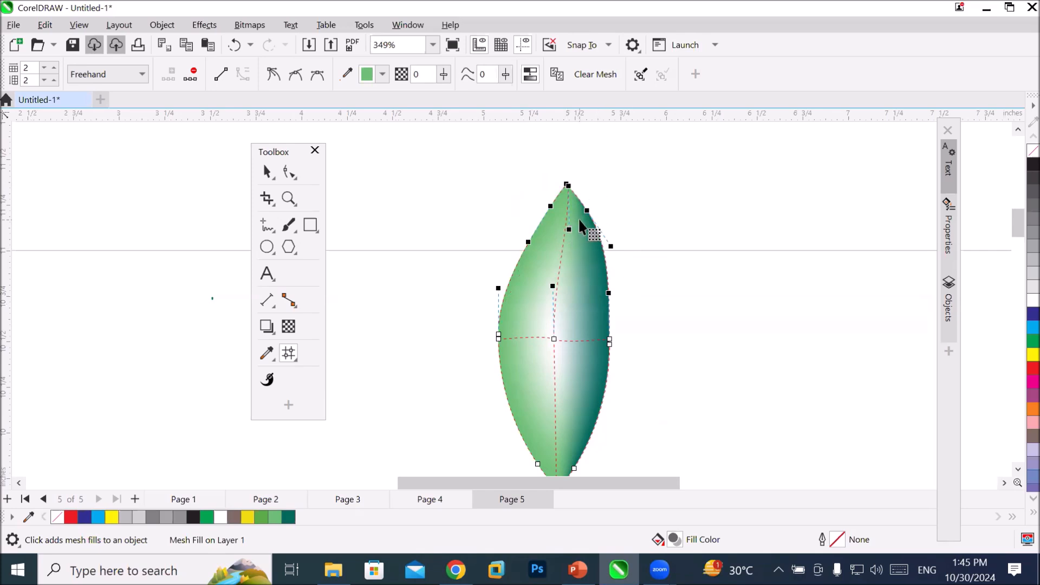
scroll(586, 227, "down", 3)
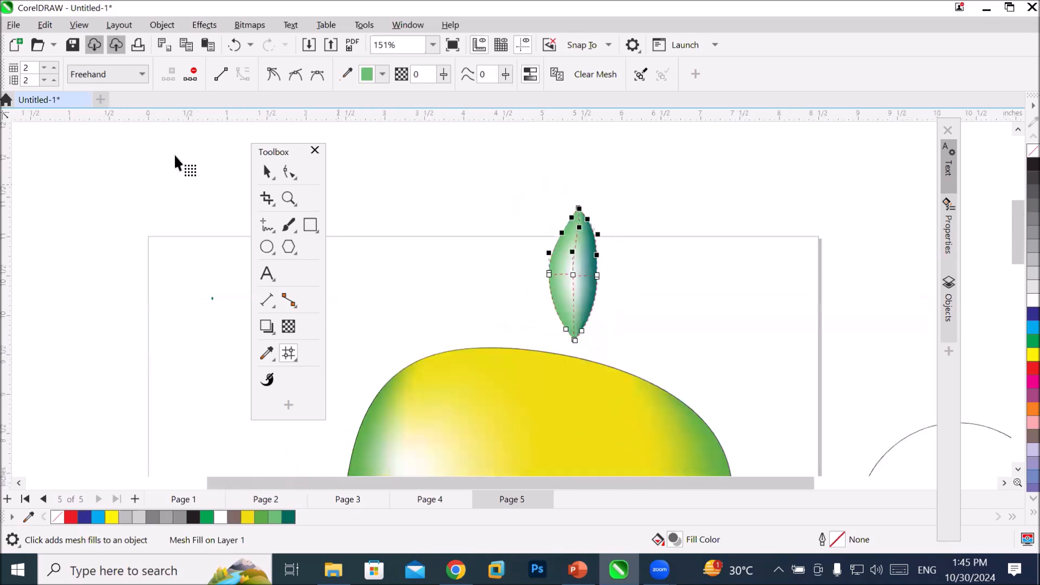
- Move the leaf down so its base overlaps the mango's top edge, and deselect it
key("space")
left_click_drag(580, 276, 555, 340)
scroll(726, 358, "down", 6)
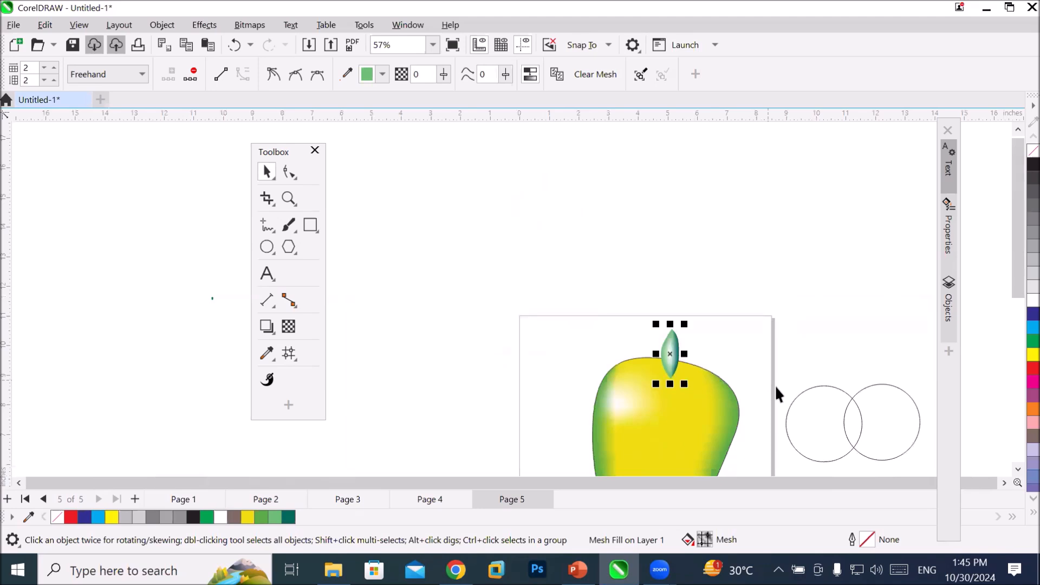
left_click(1004, 482)
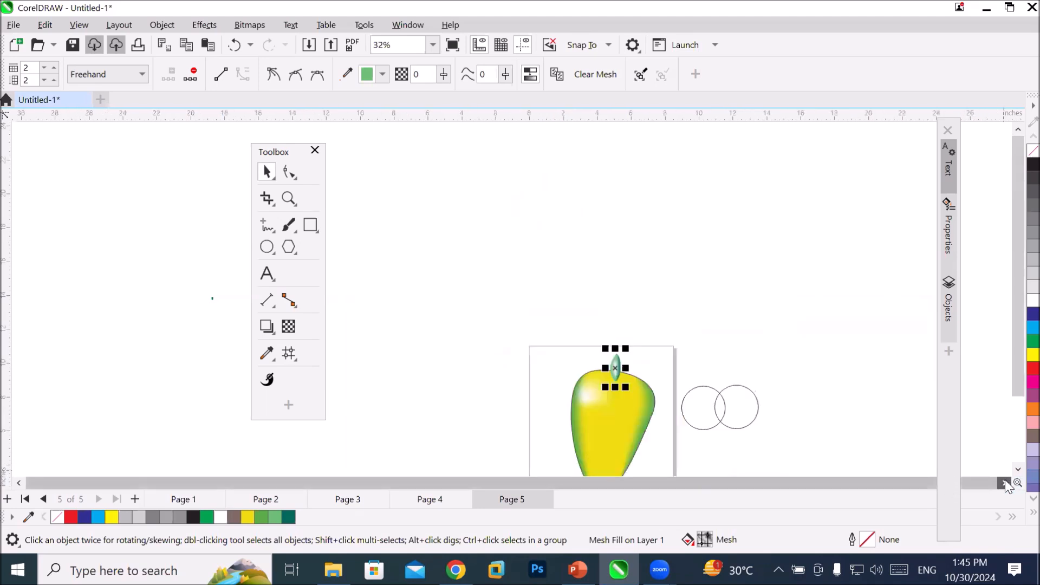
left_click(1005, 483)
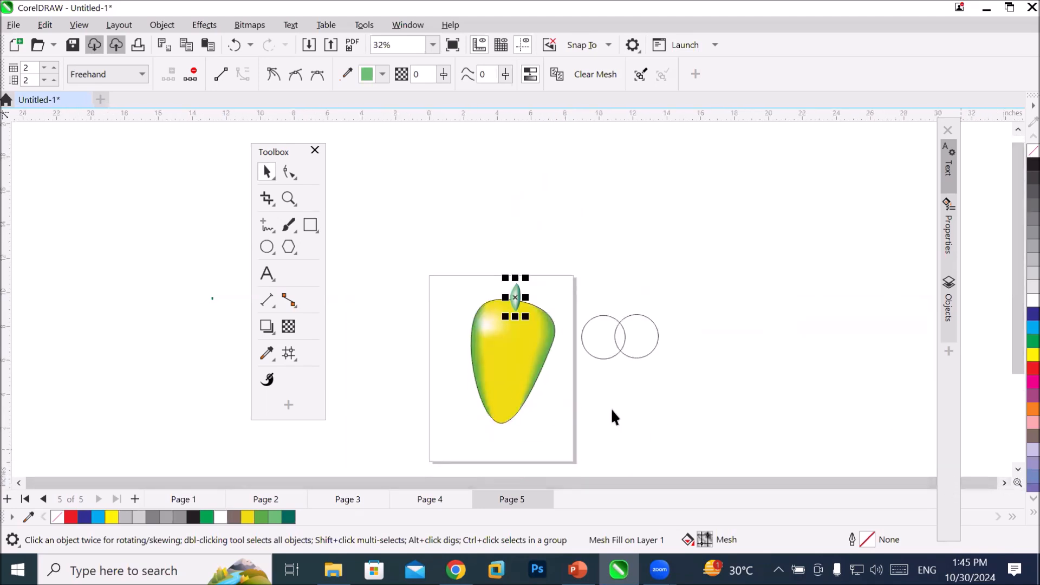
scroll(613, 420, "up", 2)
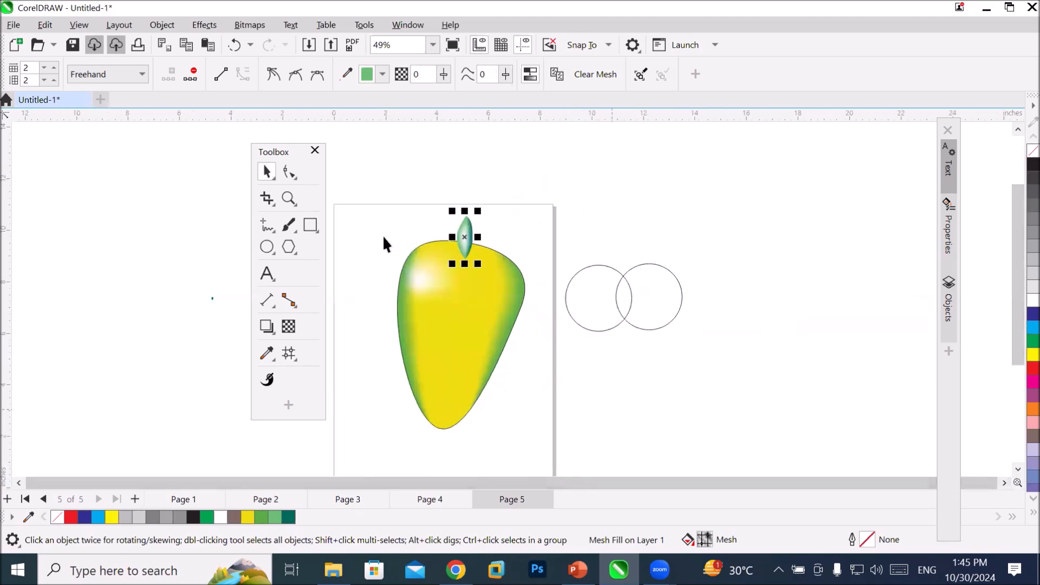
left_click(518, 187)
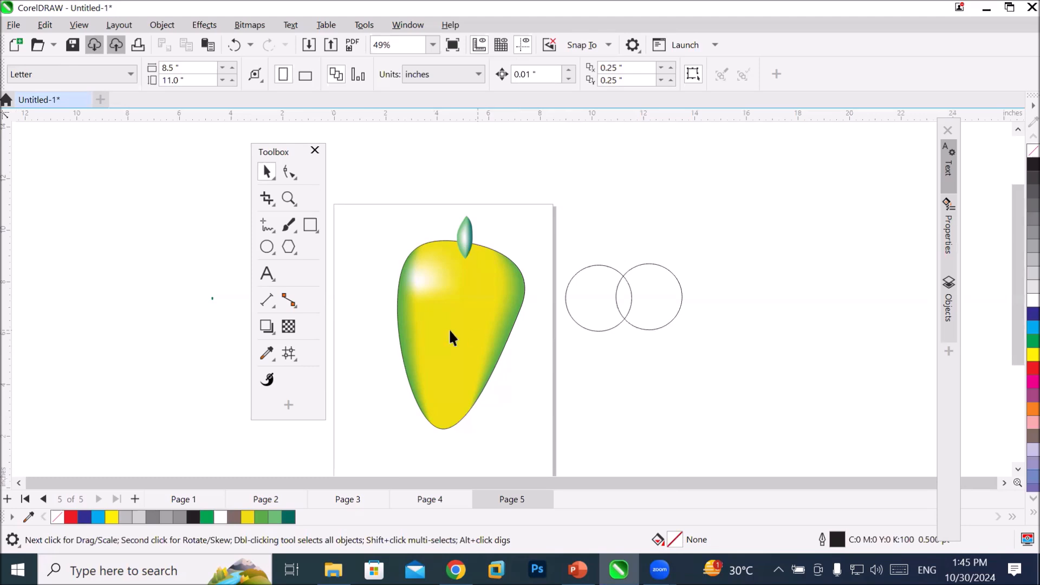
- Display the mango's mesh grid with Mesh Fill and switch to the Interactive Fill tool
left_click(289, 354)
left_click(474, 326)
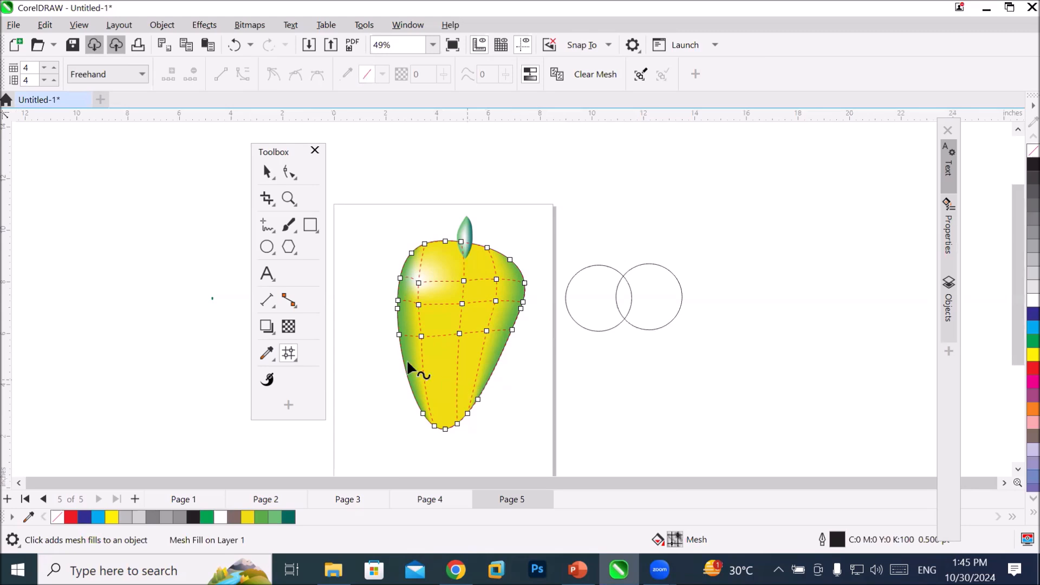
left_click(296, 363)
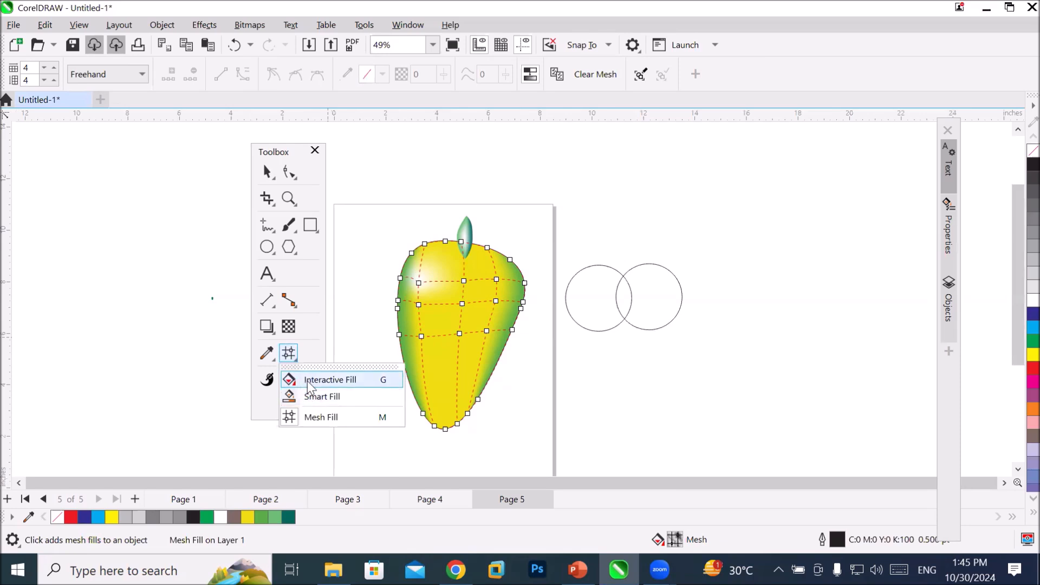
left_click(307, 381)
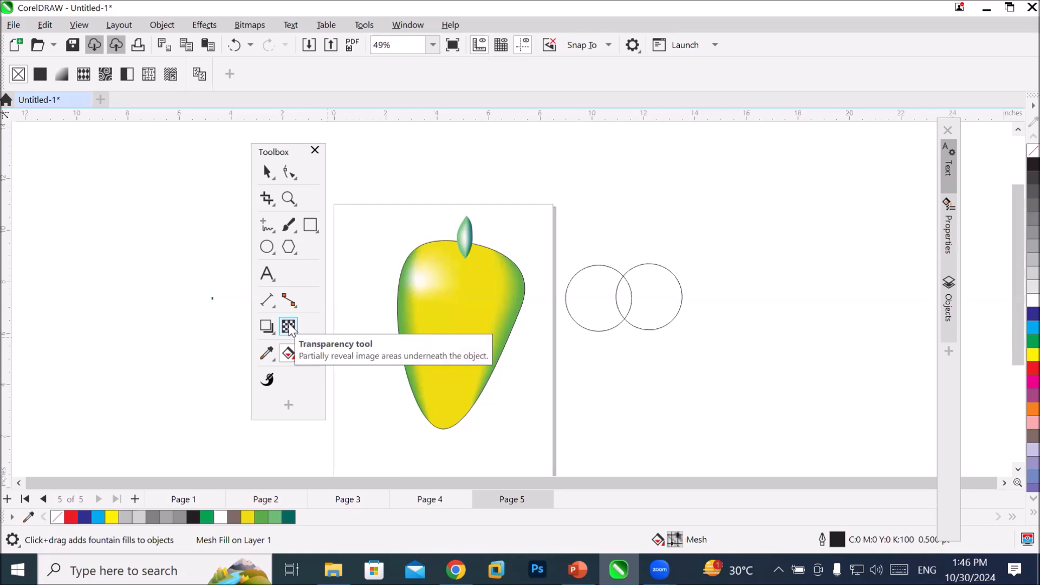
- Switch to PowerPoint, show slide 87 on the Transparency Tool, and look through the slides that follow it
left_click(577, 569)
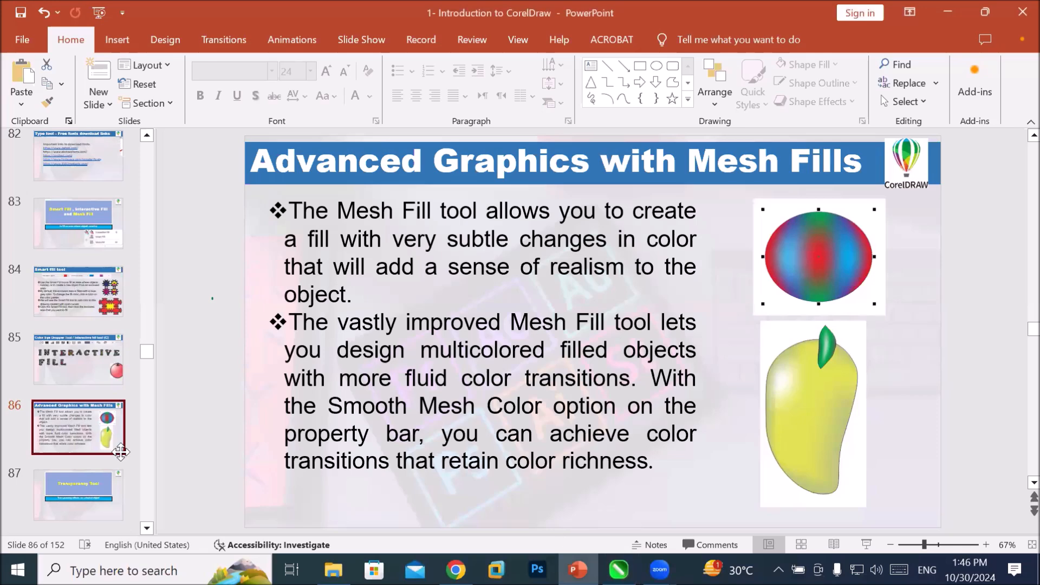
left_click(77, 477)
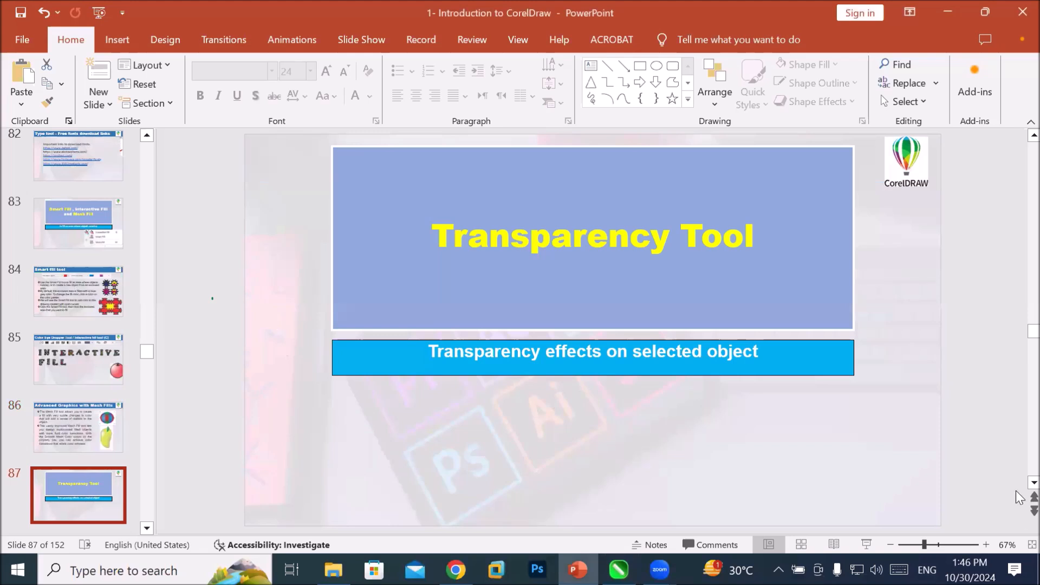
left_click(147, 527)
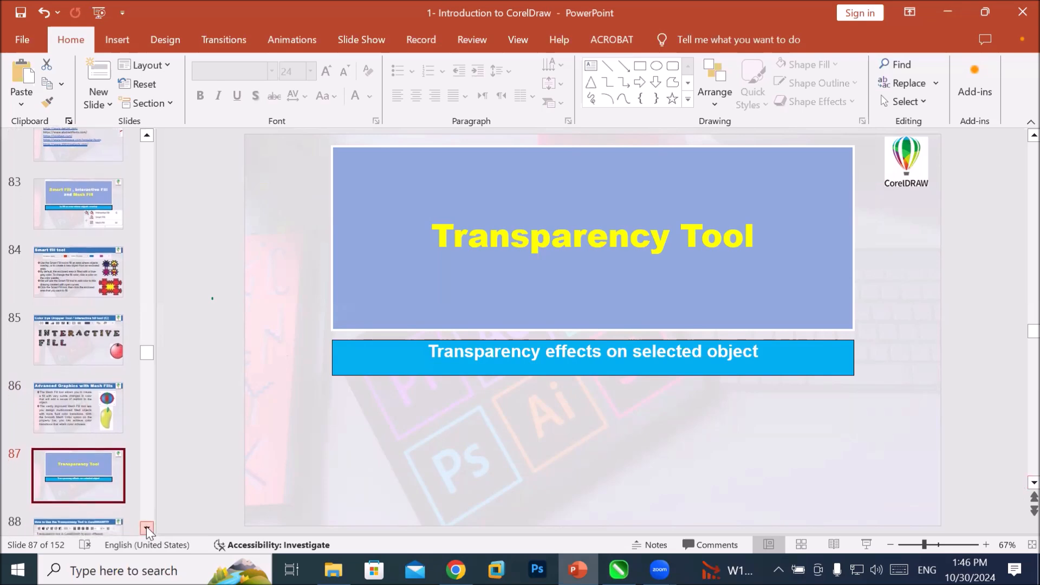
left_click_drag(146, 527, 147, 526)
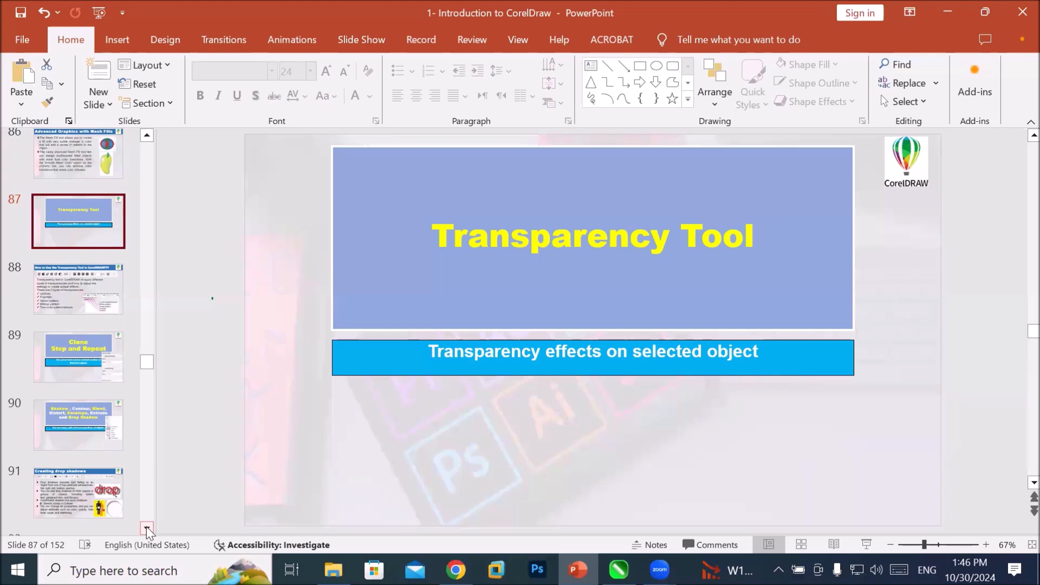
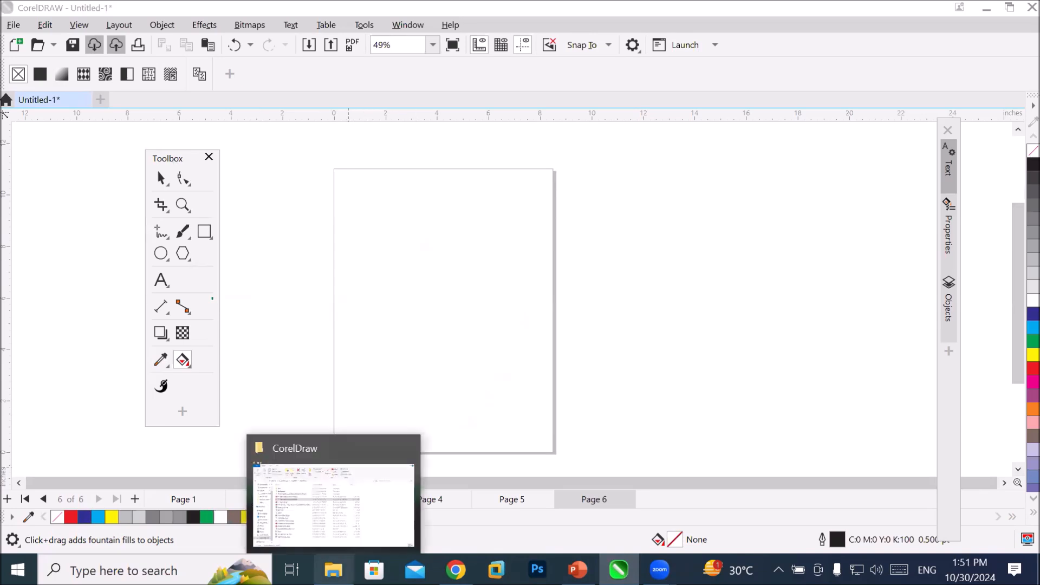
- Switch to Chrome and open ChatGPT in a new tab from the IMP Links bookmarks
left_click(456, 569)
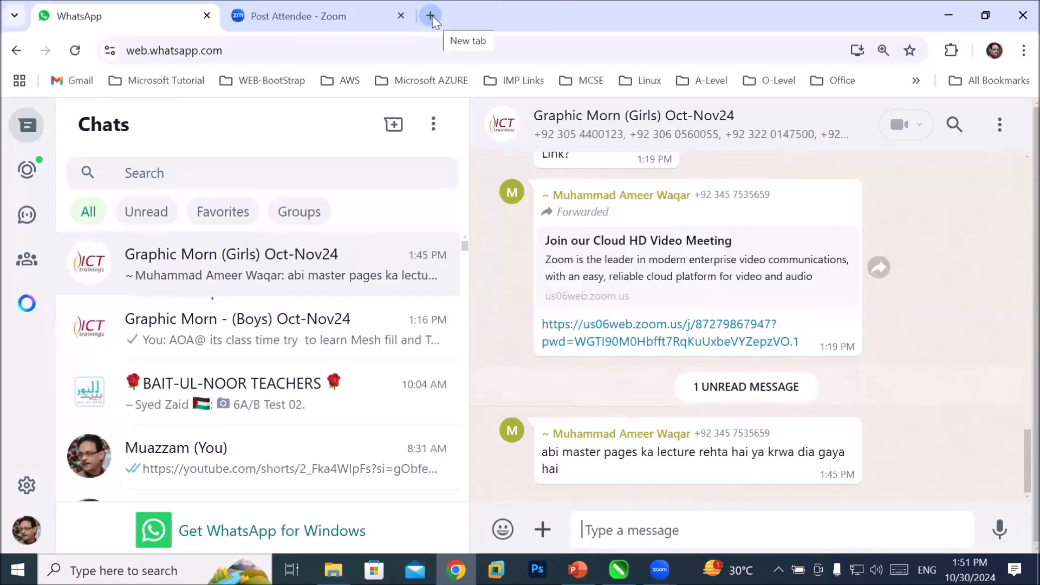
left_click(430, 15)
left_click(406, 52)
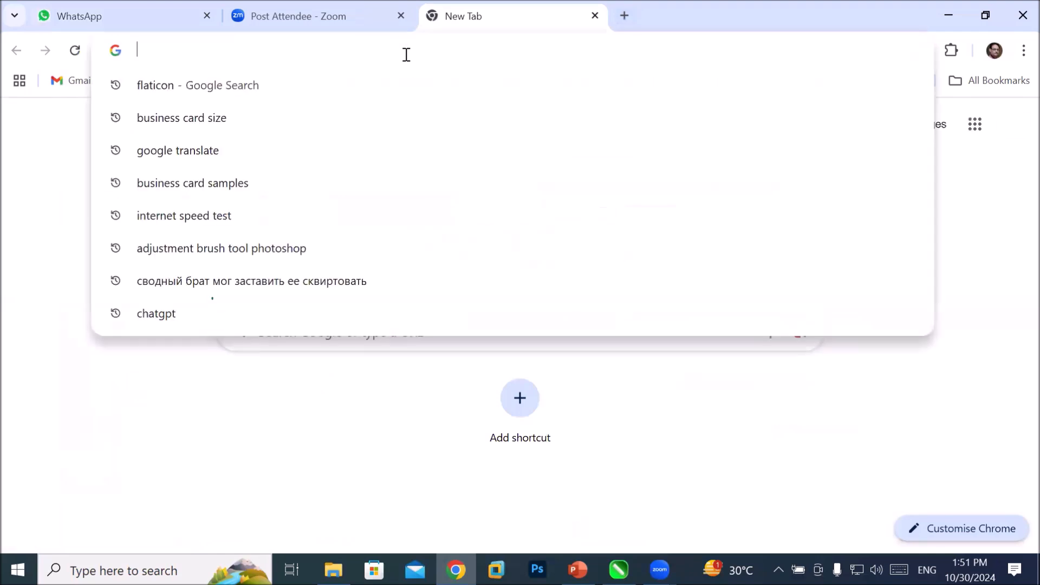
key("Escape")
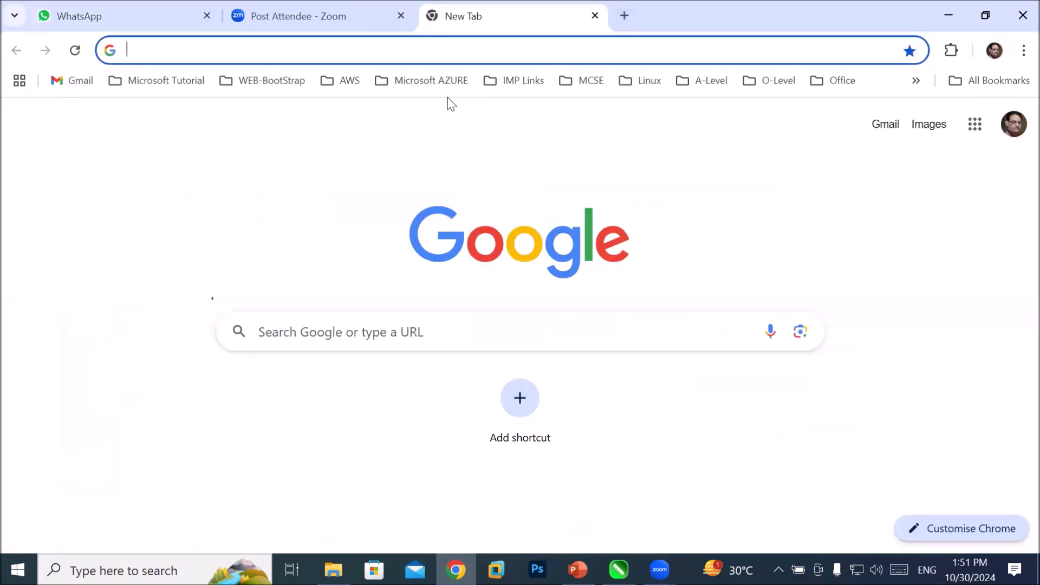
left_click(503, 83)
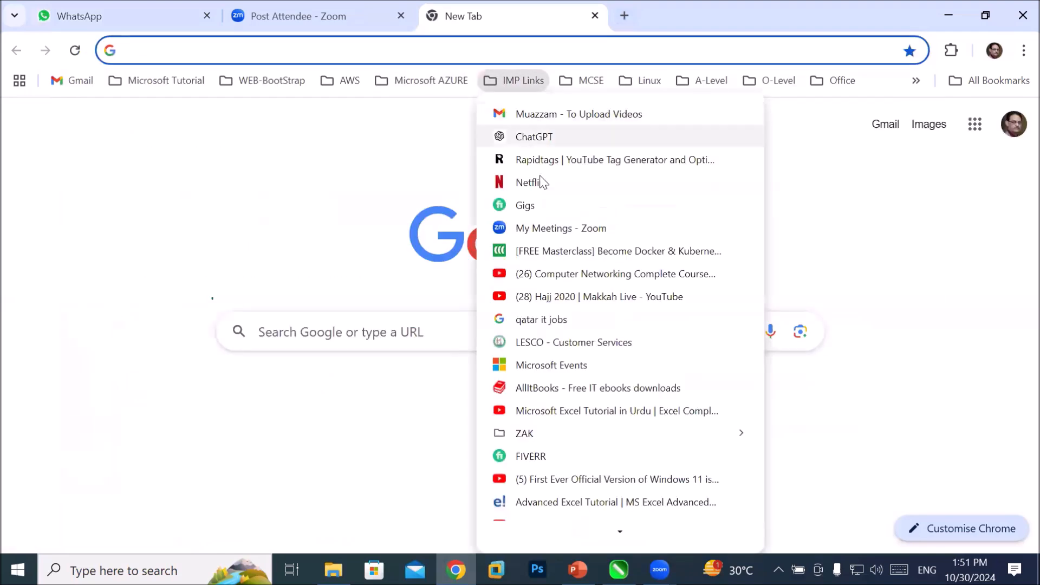
left_click(604, 141)
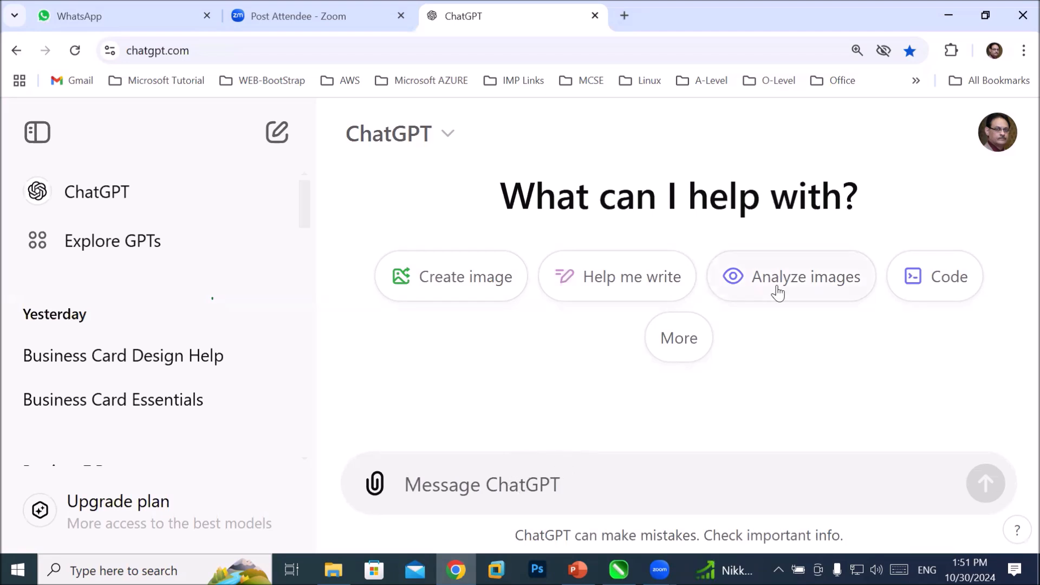
- Ask ChatGPT "suggest me title regarding WAR Movie"
type("suggest me title")
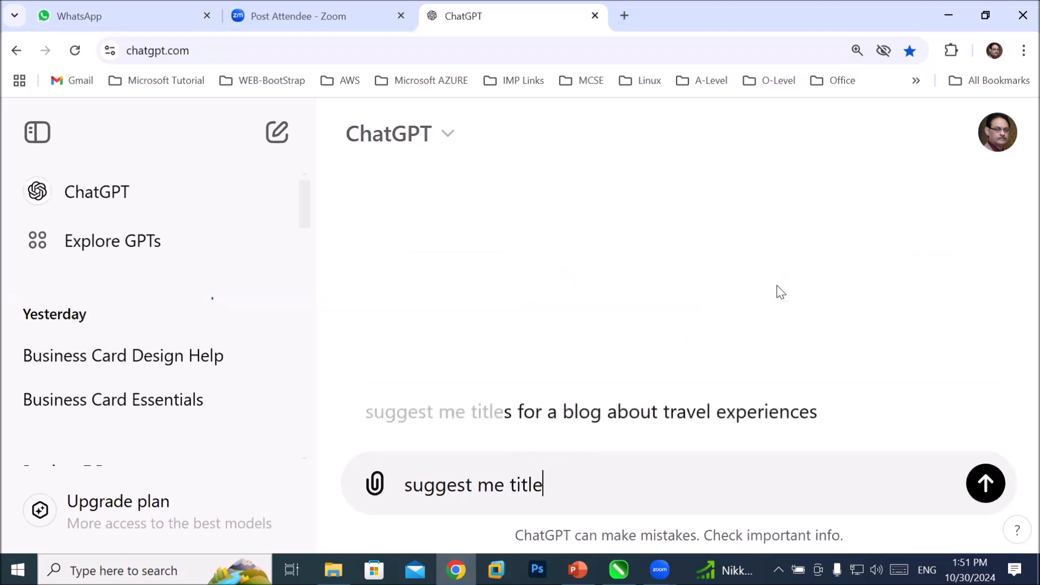
type(" re")
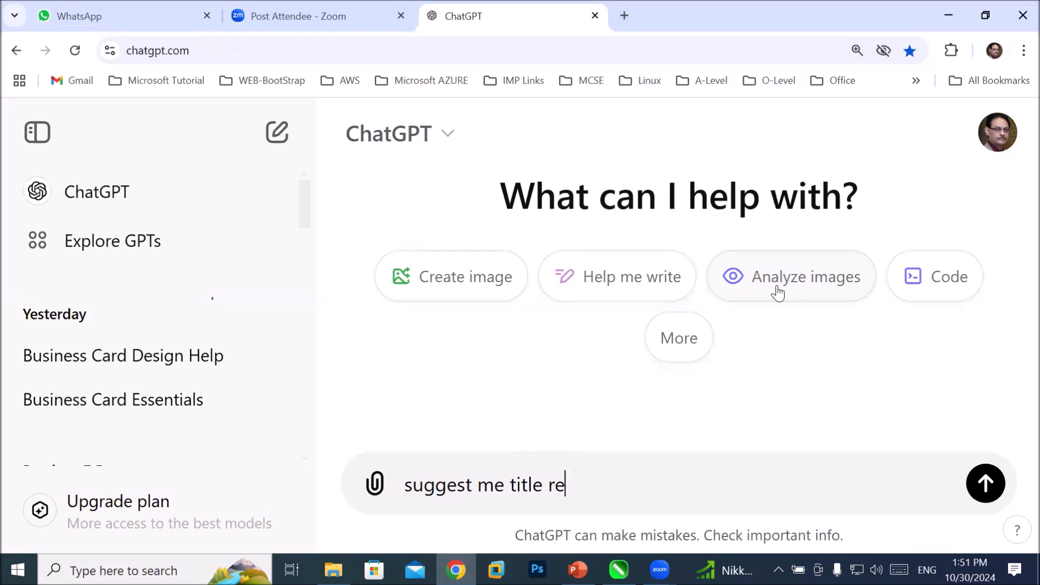
type("garding ")
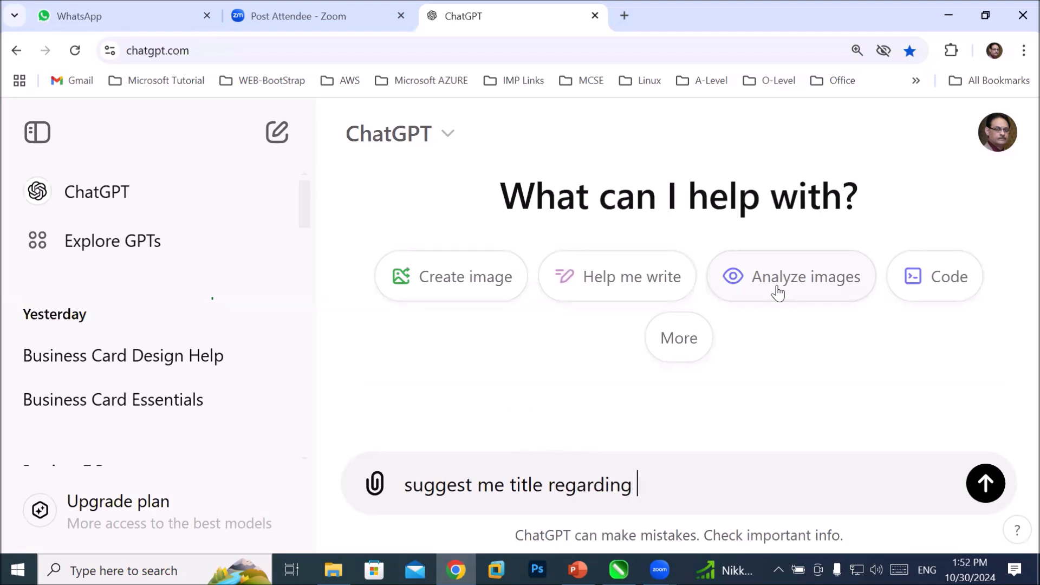
type("WAR Movie")
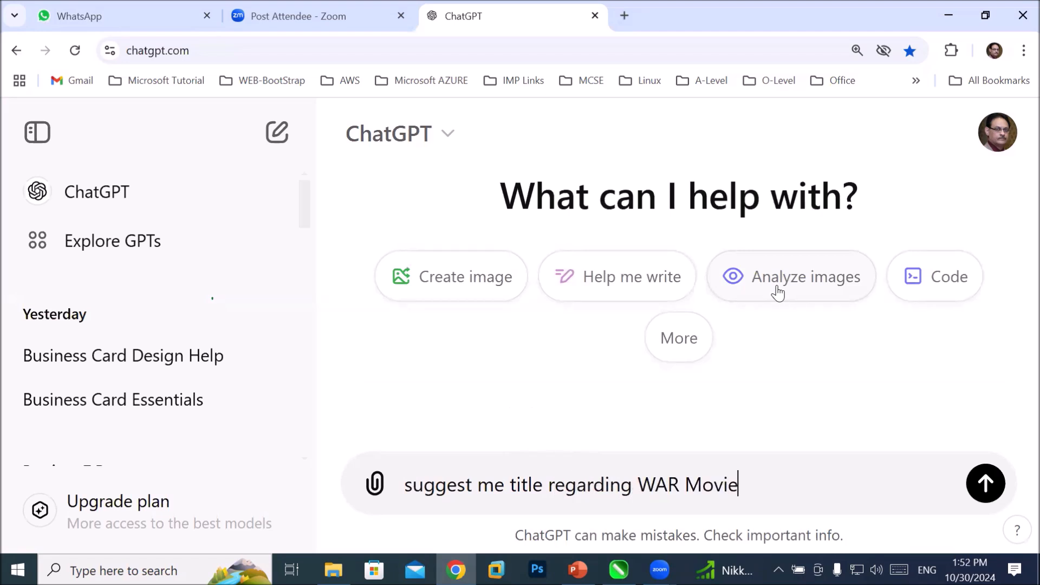
key("Return")
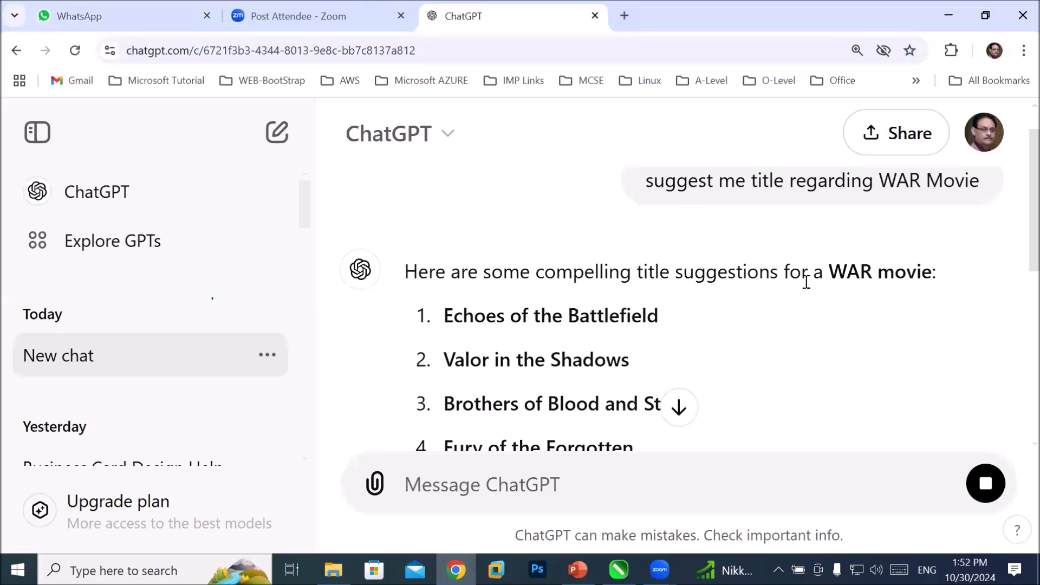
- Copy the title "Shadows of Honor" from the list of suggestions and switch back to CorelDRAW
scroll(772, 298, "down", 1)
scroll(772, 298, "down", 1)
scroll(772, 298, "down", 1)
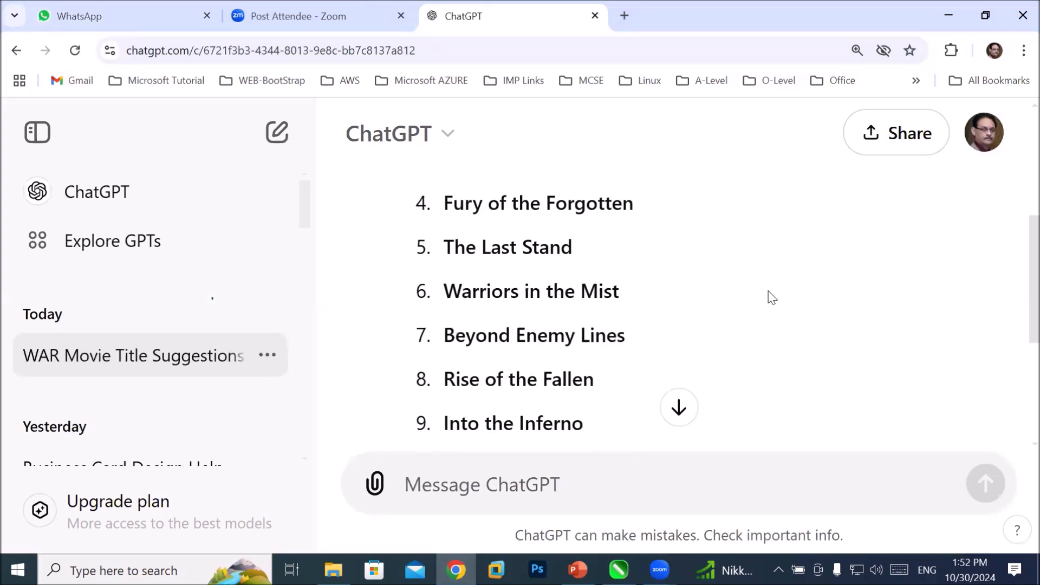
scroll(772, 298, "down", 1)
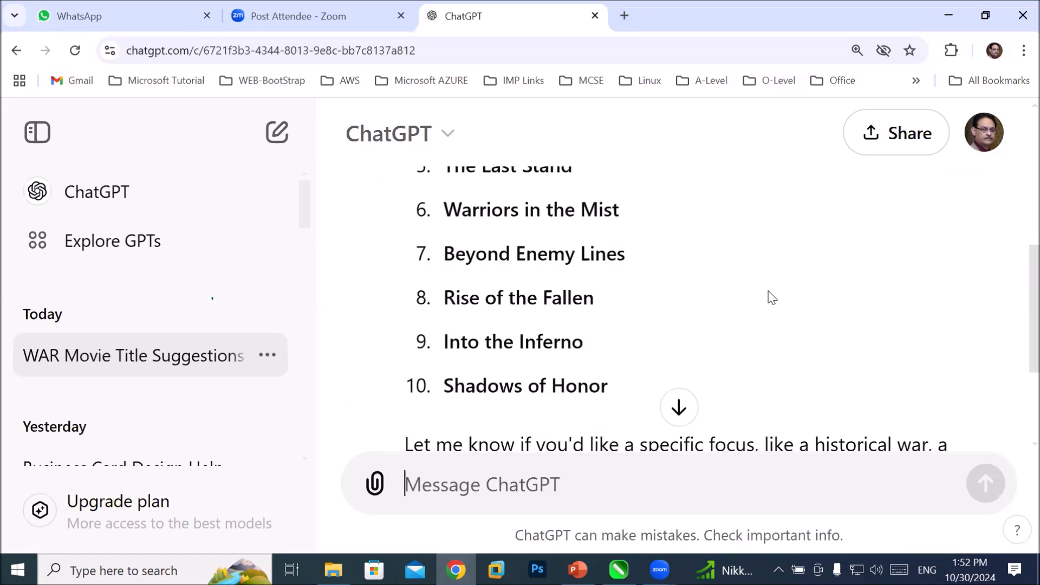
scroll(539, 282, "down", 1)
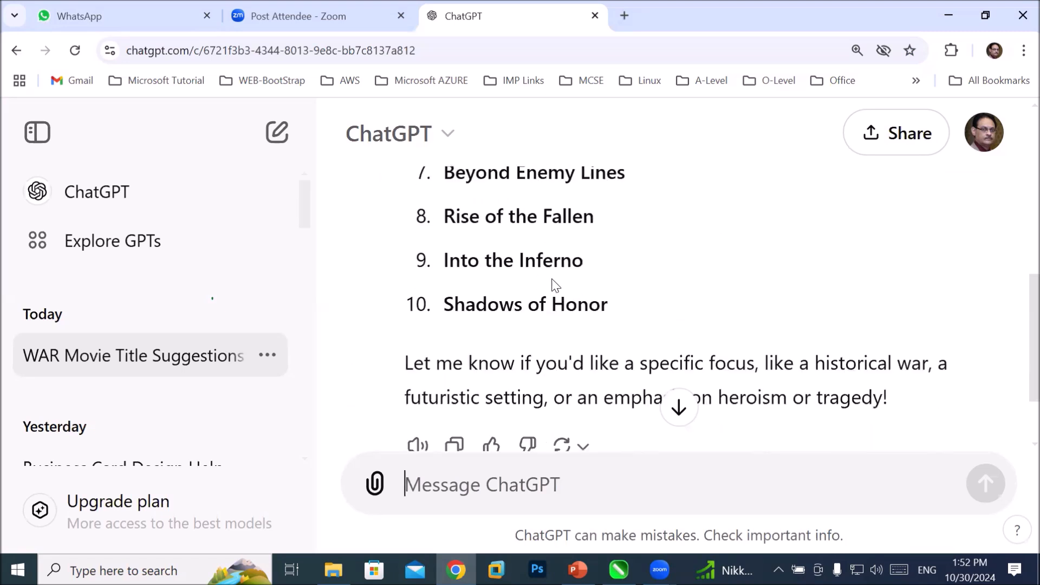
scroll(668, 287, "up", 1)
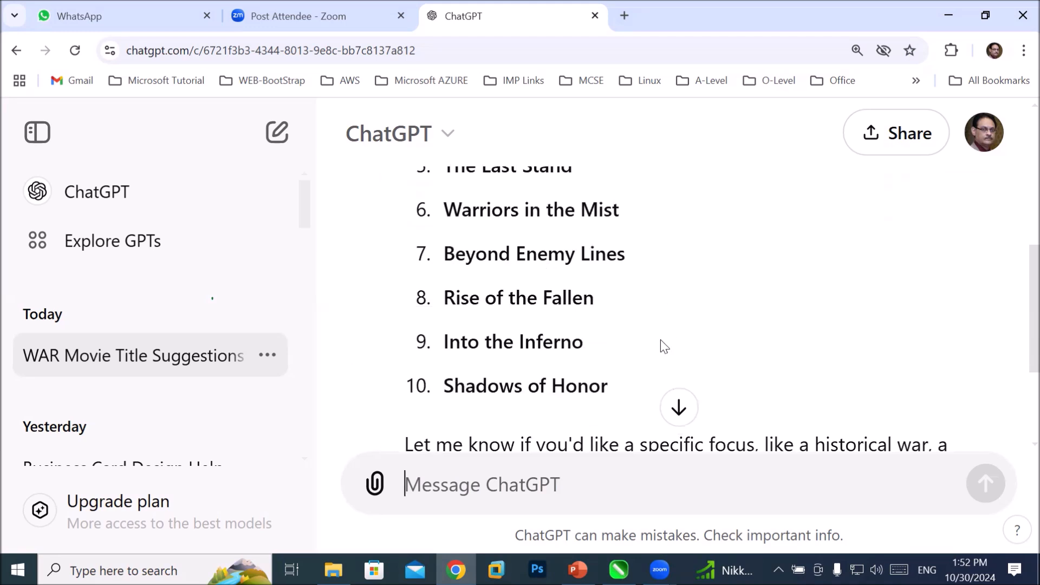
scroll(654, 347, "up", 1)
scroll(653, 356, "down", 2)
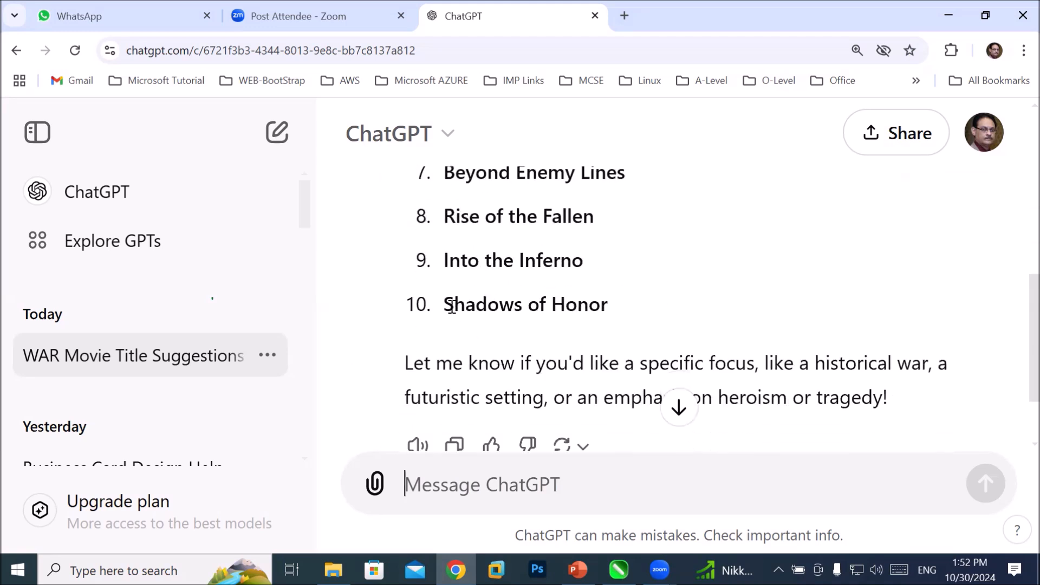
left_click_drag(443, 304, 631, 320)
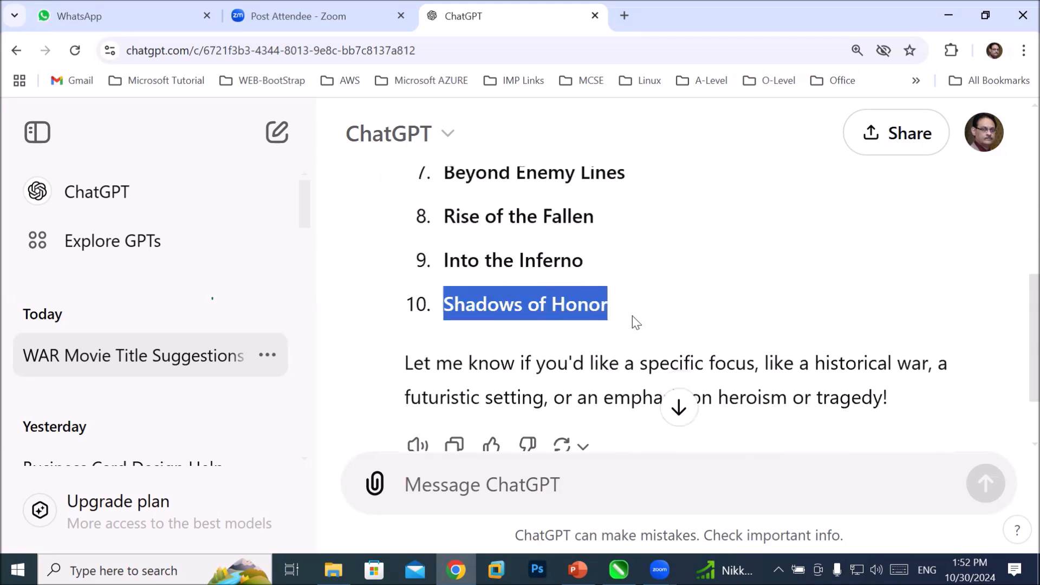
right_click(566, 310)
left_click(592, 332)
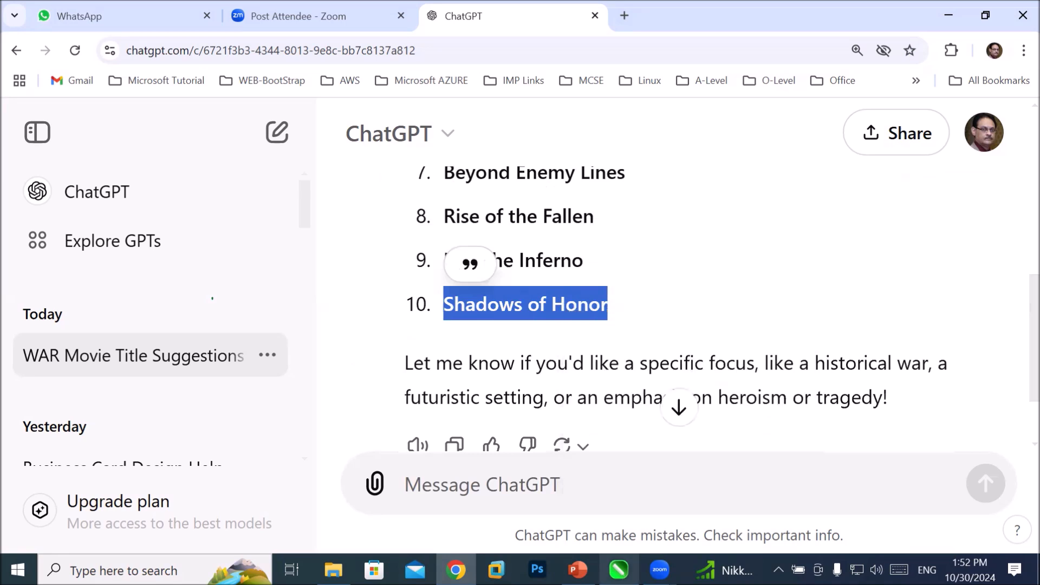
left_click(619, 568)
- Try pasting the copied title onto the blank page 6 and undo the paste
right_click(401, 197)
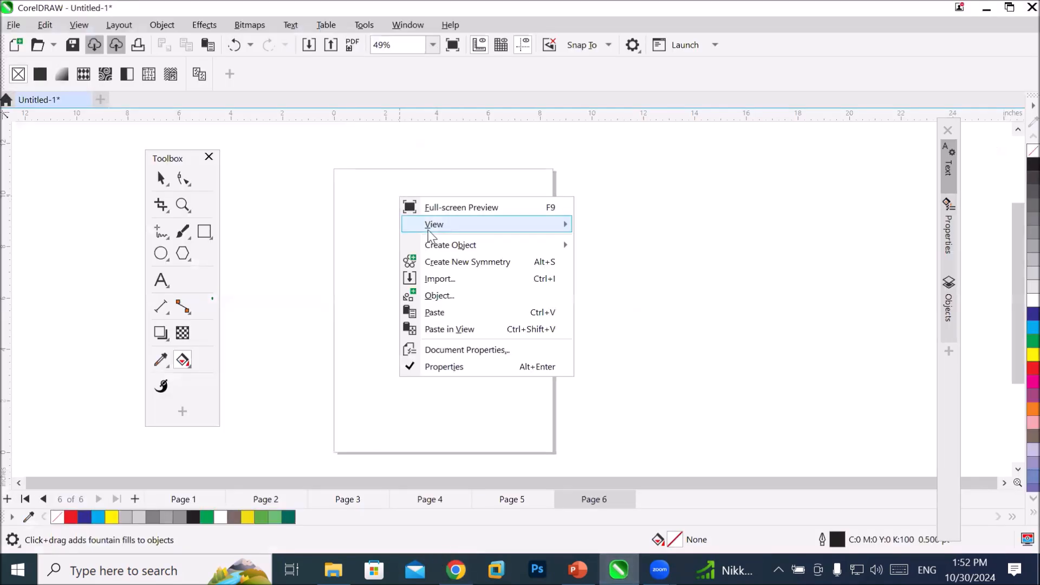
left_click(463, 312)
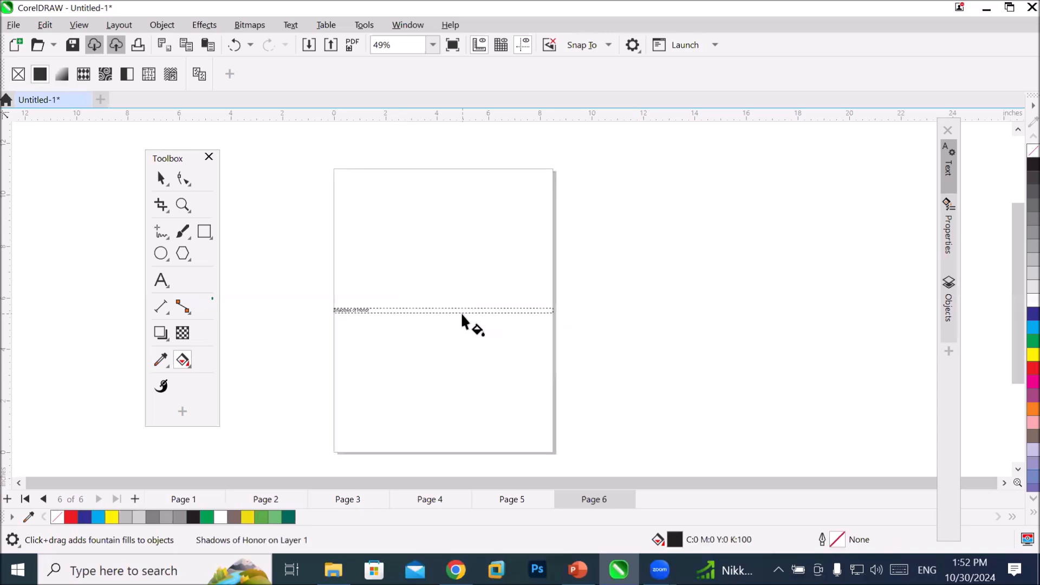
key("ctrl+z")
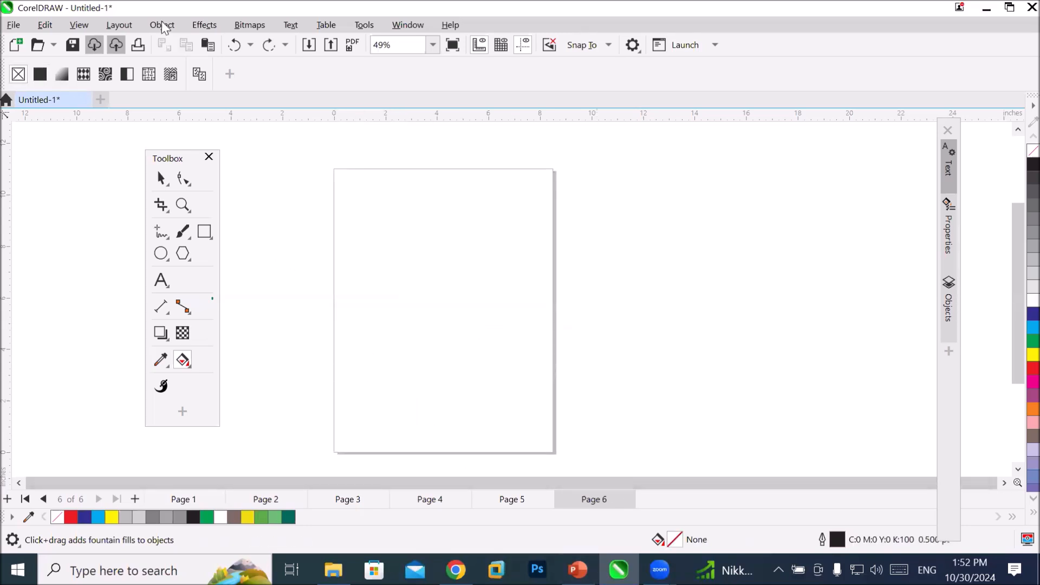
- Paste the copied title "Shadows of Honor" onto page 6 as paragraph text
left_click(46, 26)
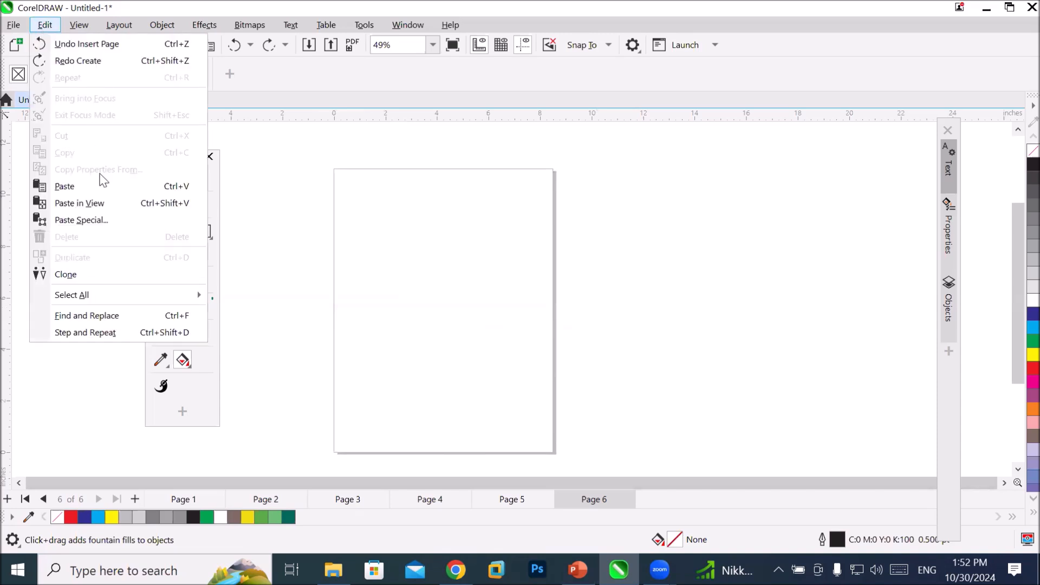
left_click(90, 188)
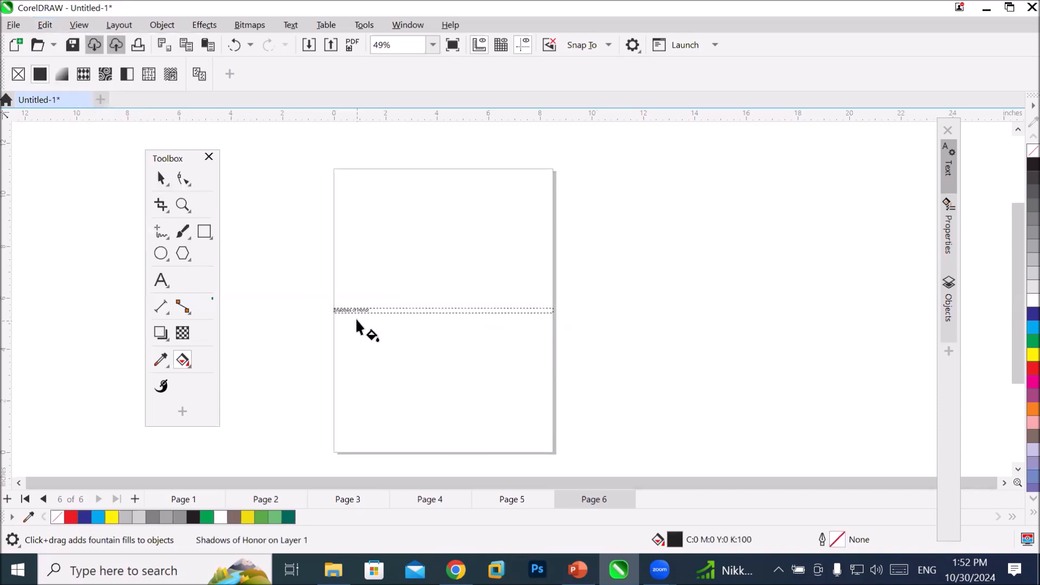
scroll(355, 324, "up", 2)
scroll(351, 315, "up", 6)
scroll(337, 318, "down", 3)
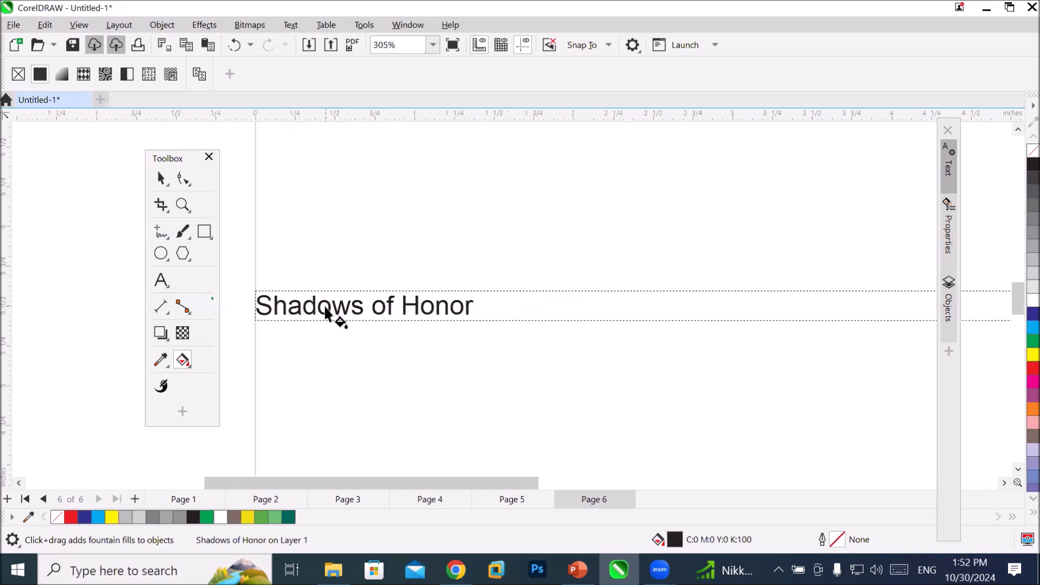
left_click(161, 280)
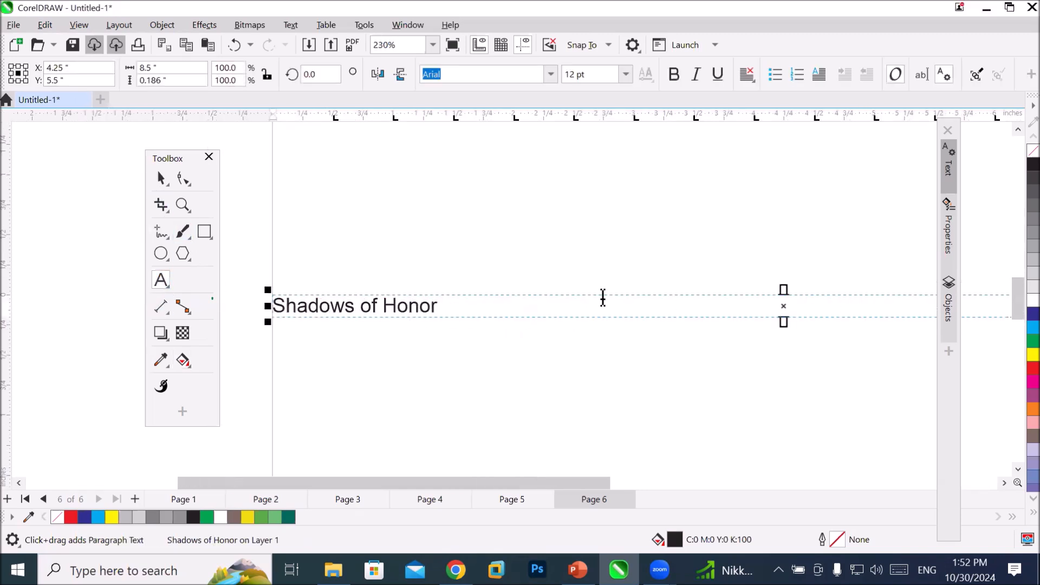
left_click_drag(437, 301, 275, 299)
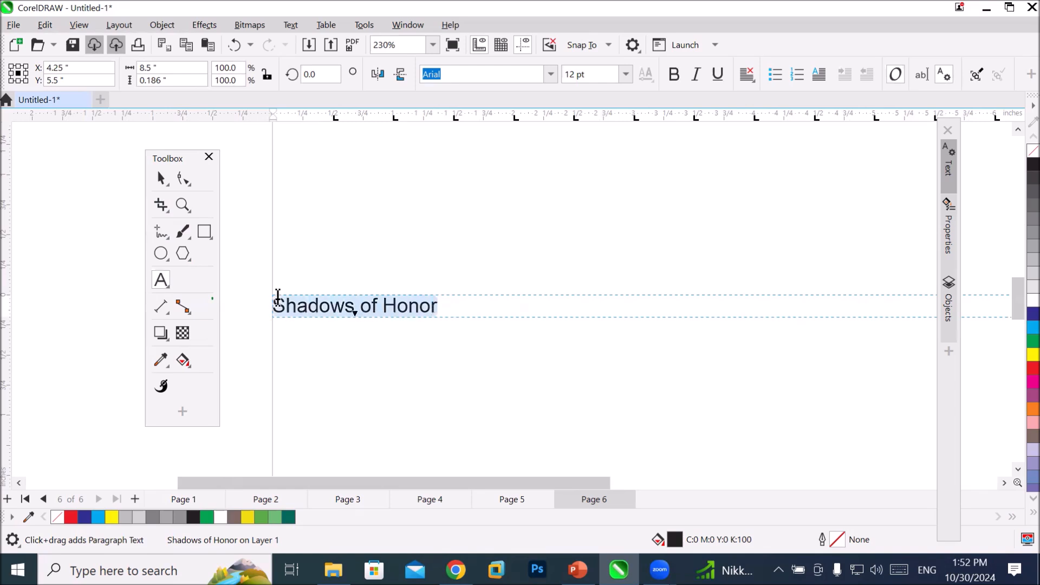
right_click(298, 301)
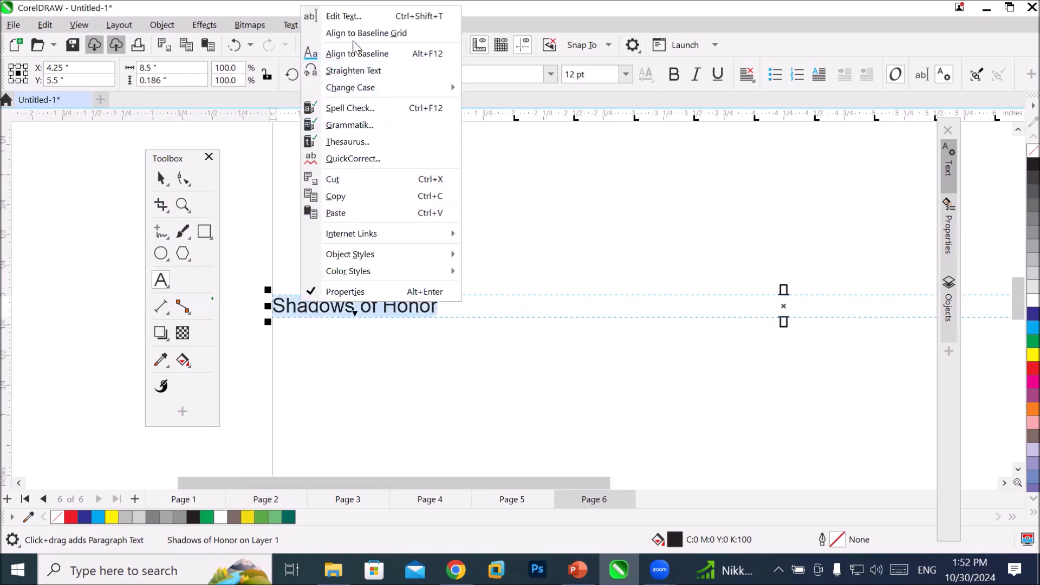
left_click(616, 211)
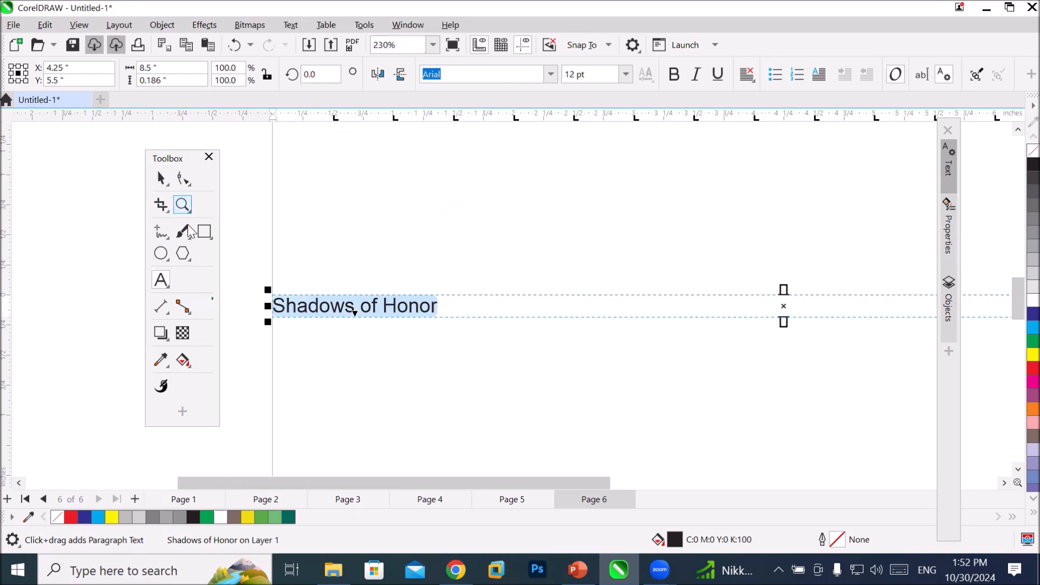
- Start a new artistic text above the paragraph text with the Text tool and paste "Shadows of Honor" into it
left_click(157, 277)
left_click(507, 170)
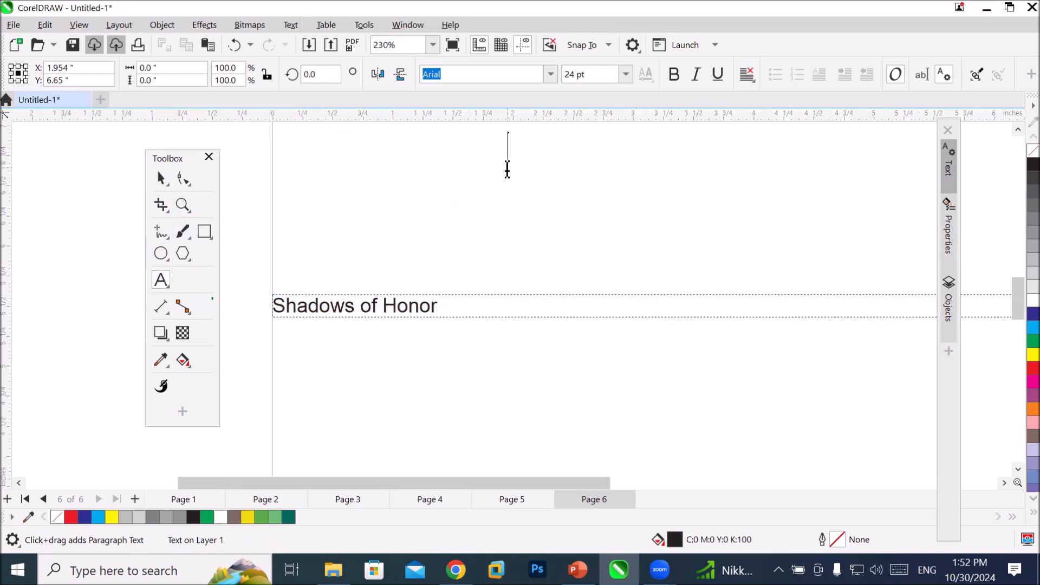
left_click(45, 25)
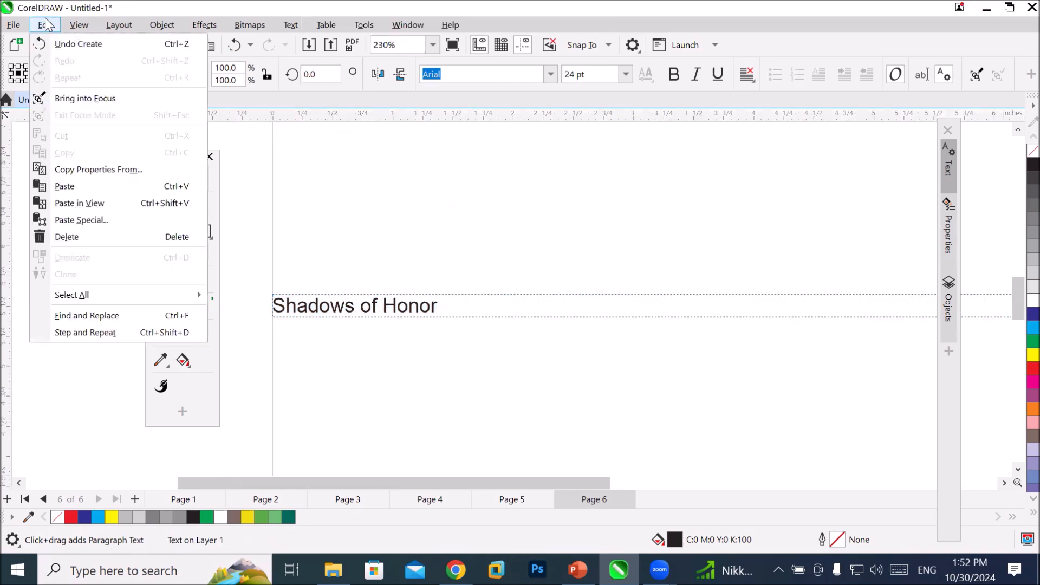
left_click(77, 186)
key("Escape")
- Delete the "Shadows of Honor" paragraph text from page 6, leaving the artistic text title
left_click(161, 177)
left_click(462, 305)
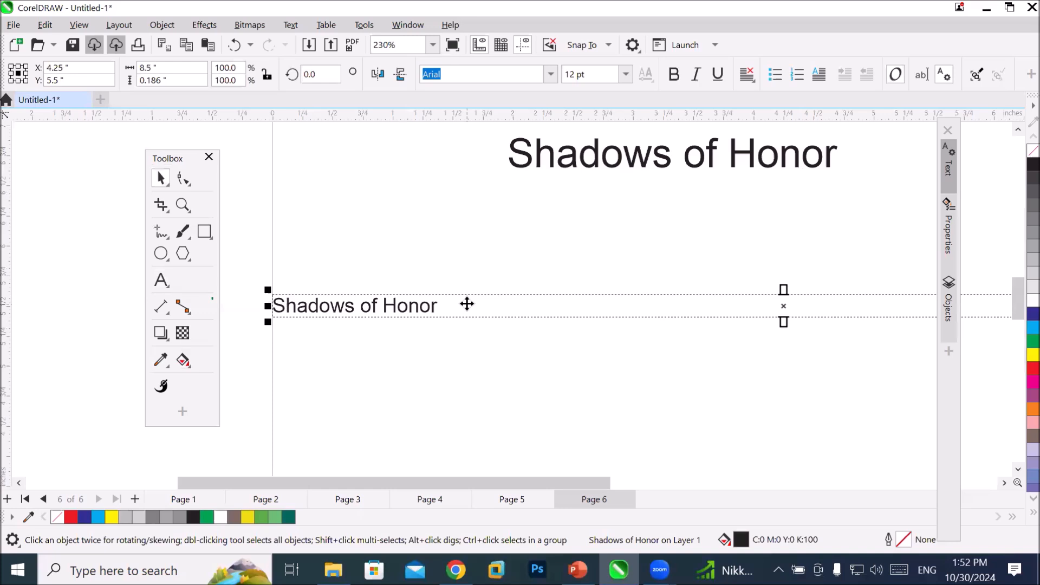
key("Delete")
- Move the "Shadows of Honor" title to the top of page 6 and enlarge it to about 5.2 inches wide
scroll(699, 185, "down", 2)
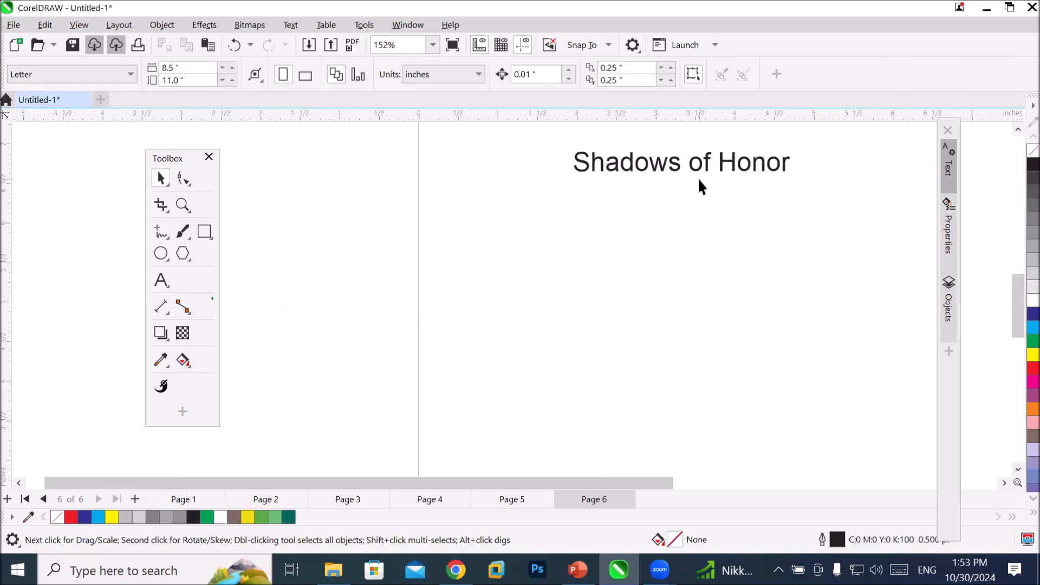
left_click(1004, 482)
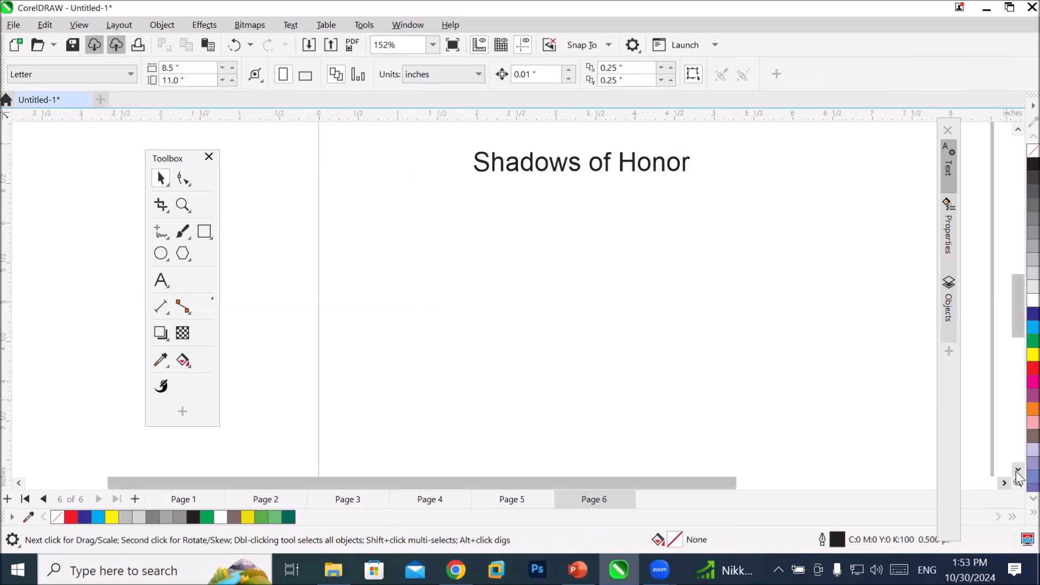
left_click(1018, 469)
left_click_drag(1016, 293, 1007, 223)
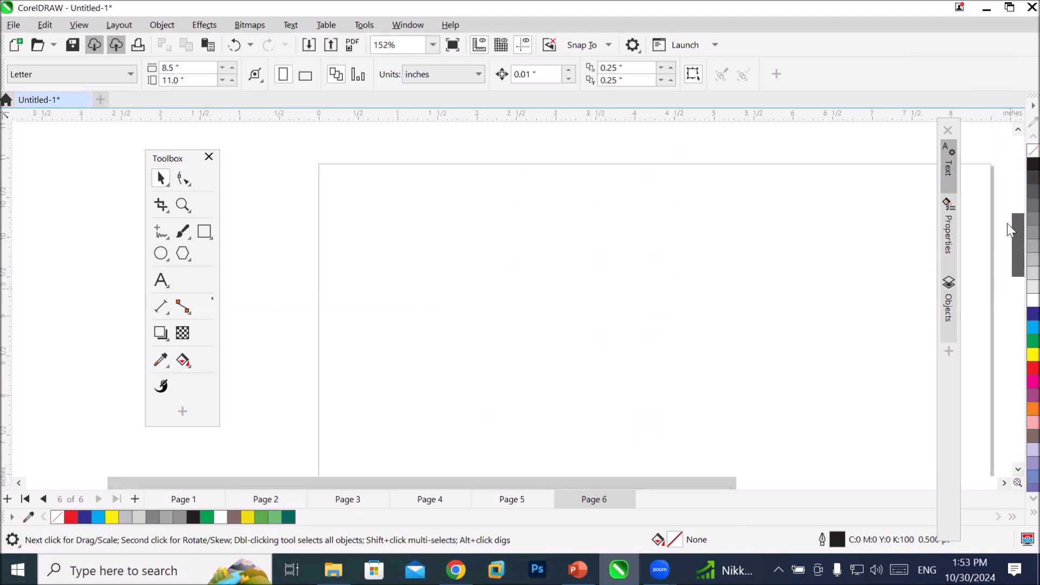
scroll(755, 290, "down", 1)
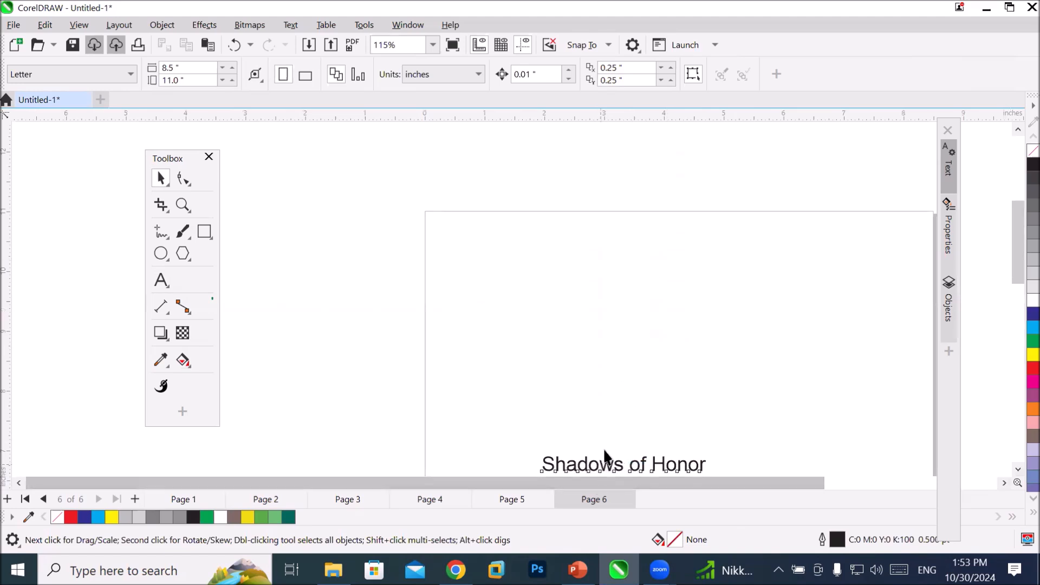
left_click_drag(602, 461, 643, 233)
left_click_drag(756, 253, 900, 357)
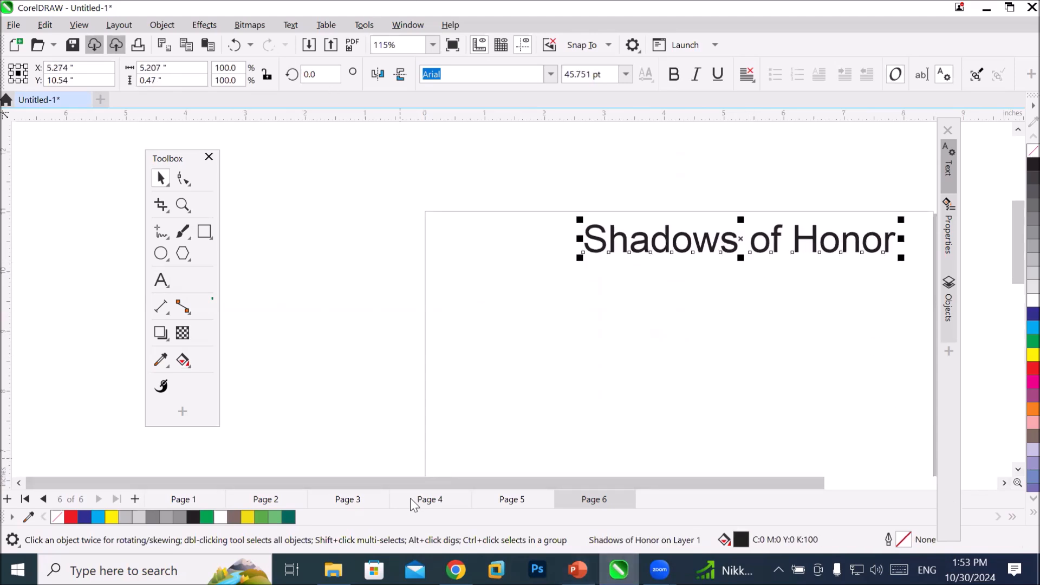
- Switch to ChatGPT in Chrome and submit the prompt "war movie poster" in the title suggestions chat
left_click(456, 570)
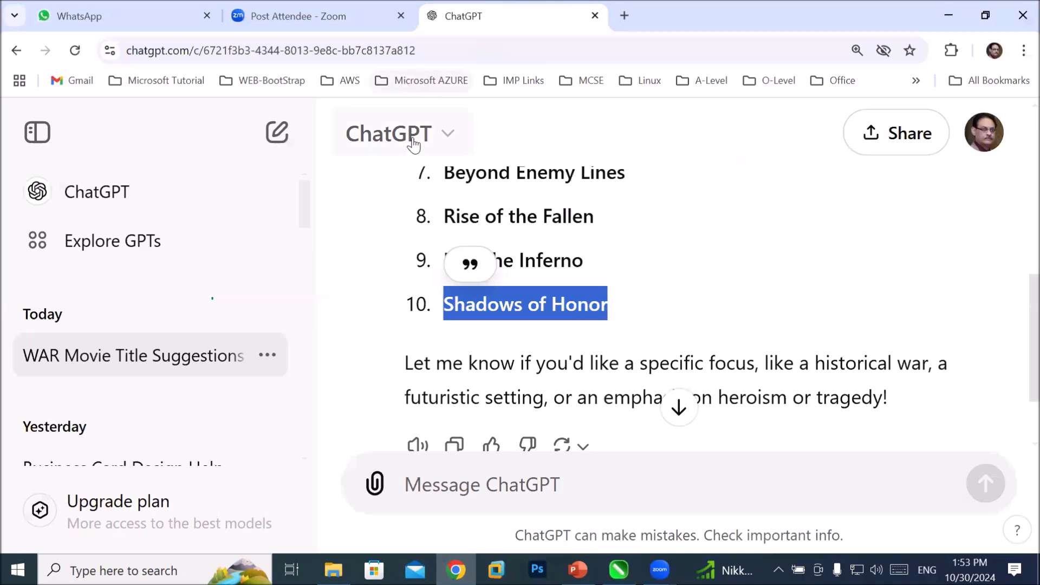
scroll(578, 204, "up", 8)
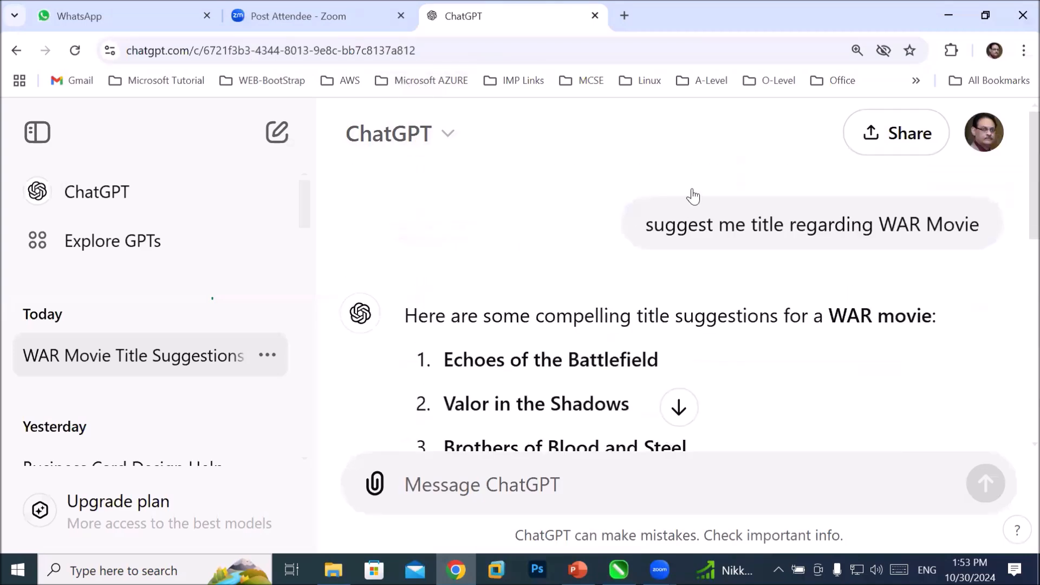
scroll(743, 288, "down", 8)
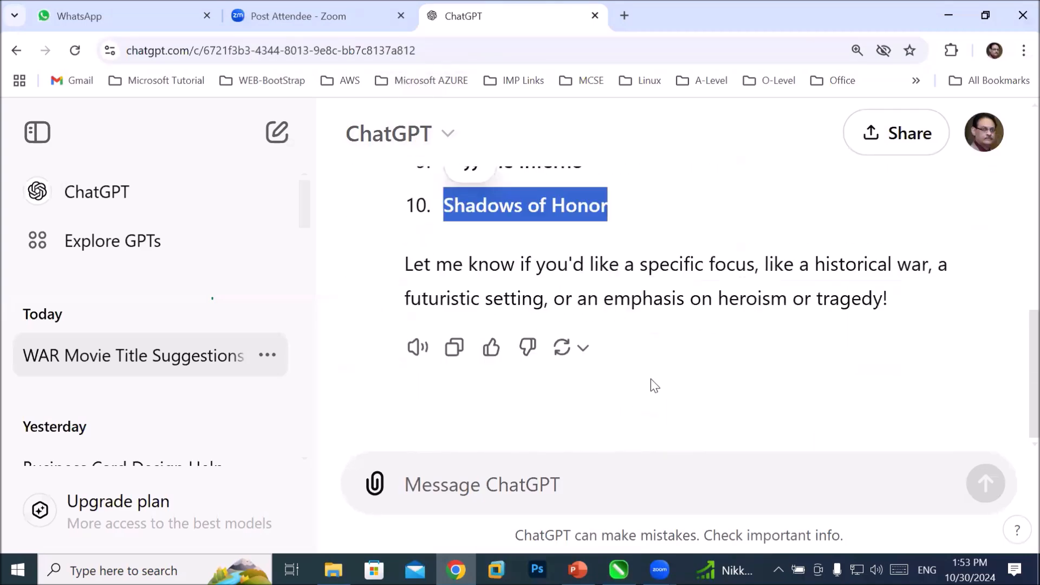
left_click(570, 472)
type("w")
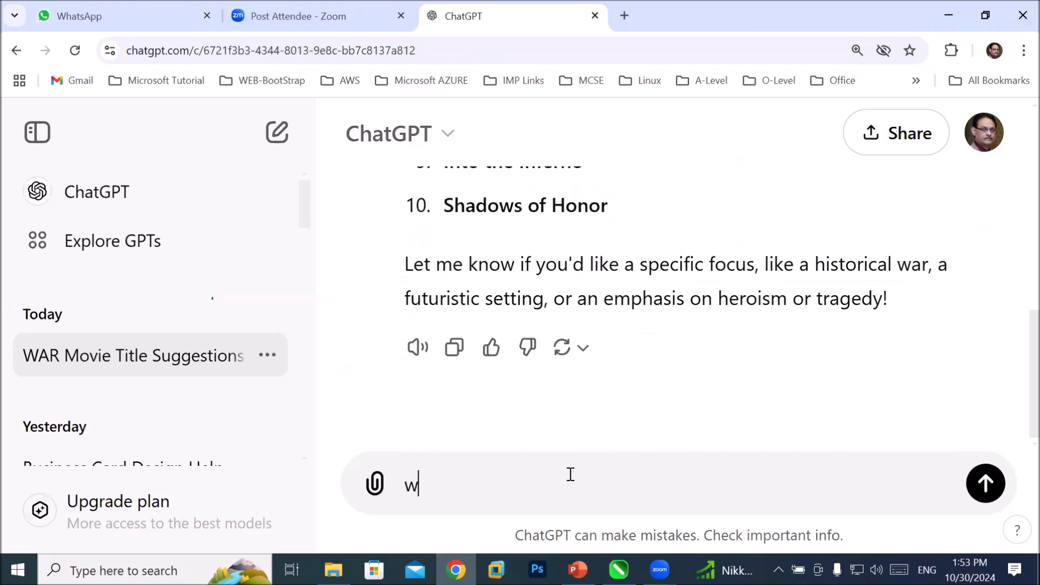
type("ar movie poster")
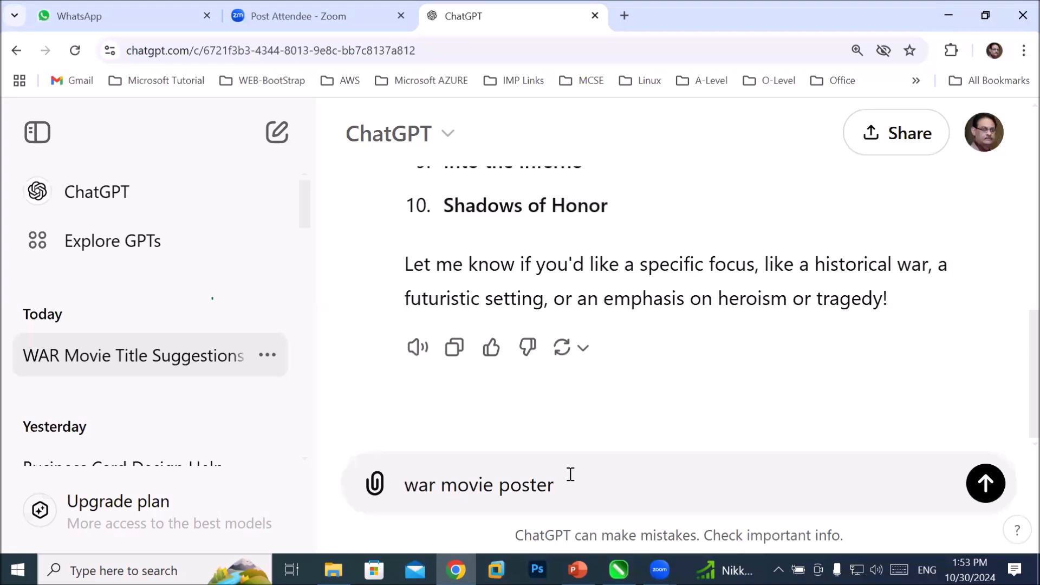
key("Return")
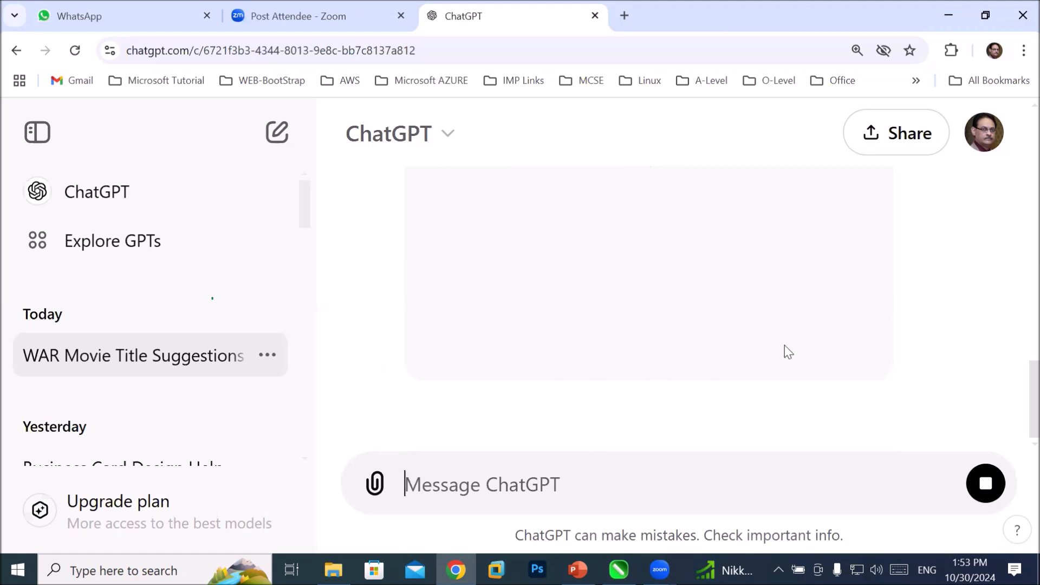
- Open the Downloads folder in File Explorer and download the generated war movie poster from the ChatGPT chat at full size
scroll(1016, 382, "up", 3)
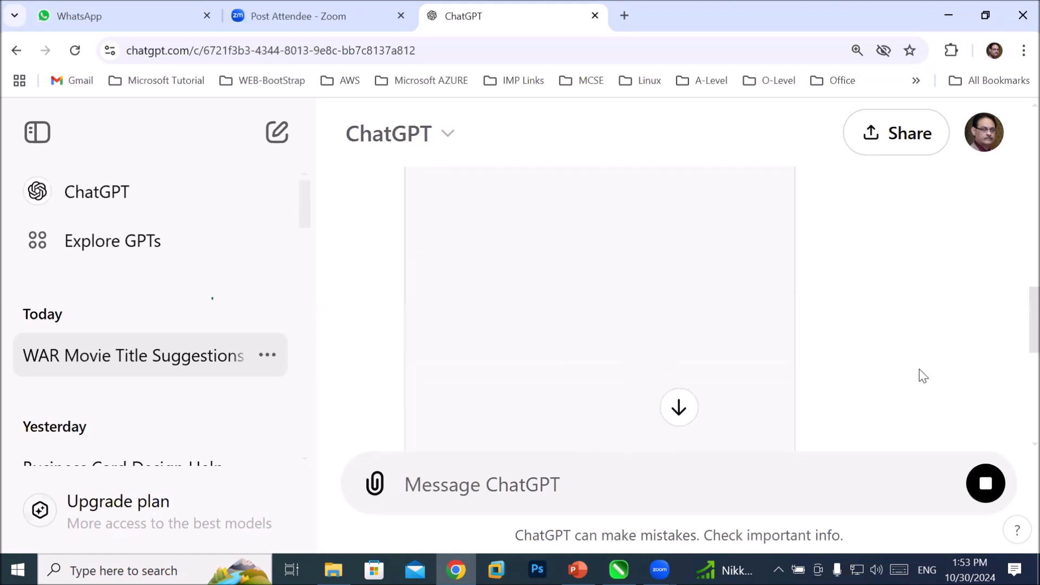
scroll(883, 356, "down", 3)
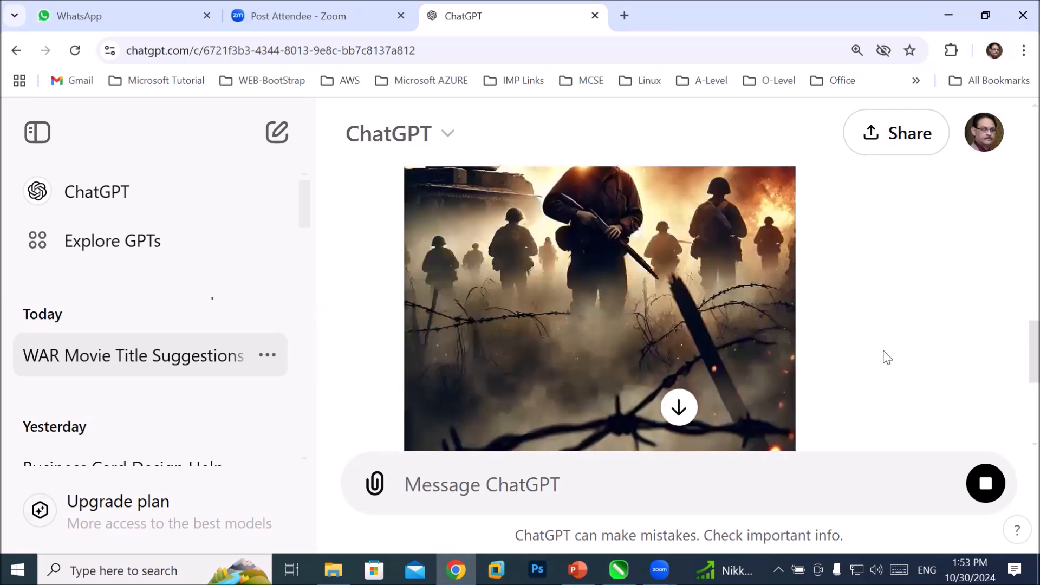
scroll(882, 355, "down", 3)
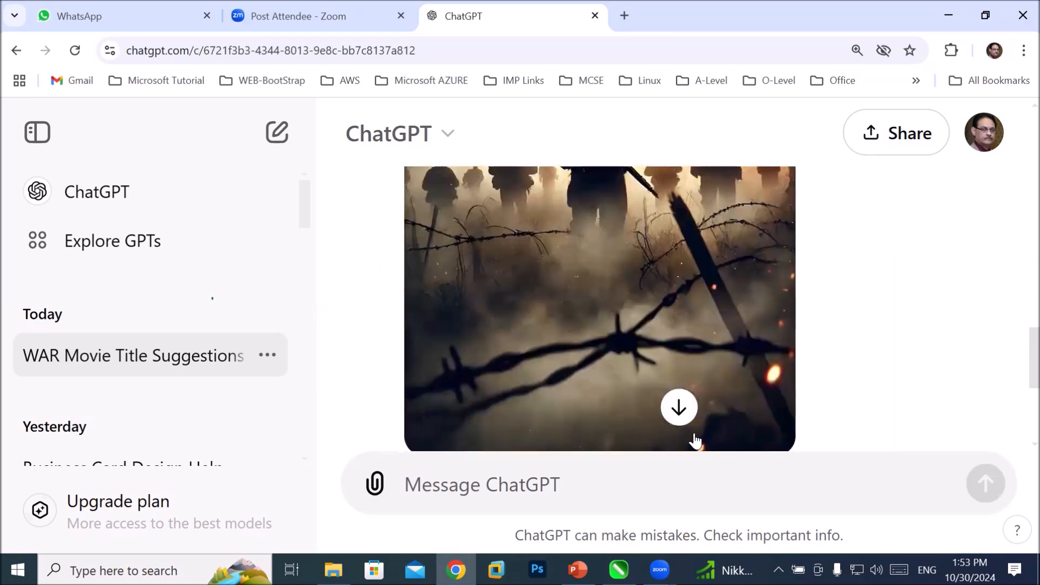
left_click(680, 408)
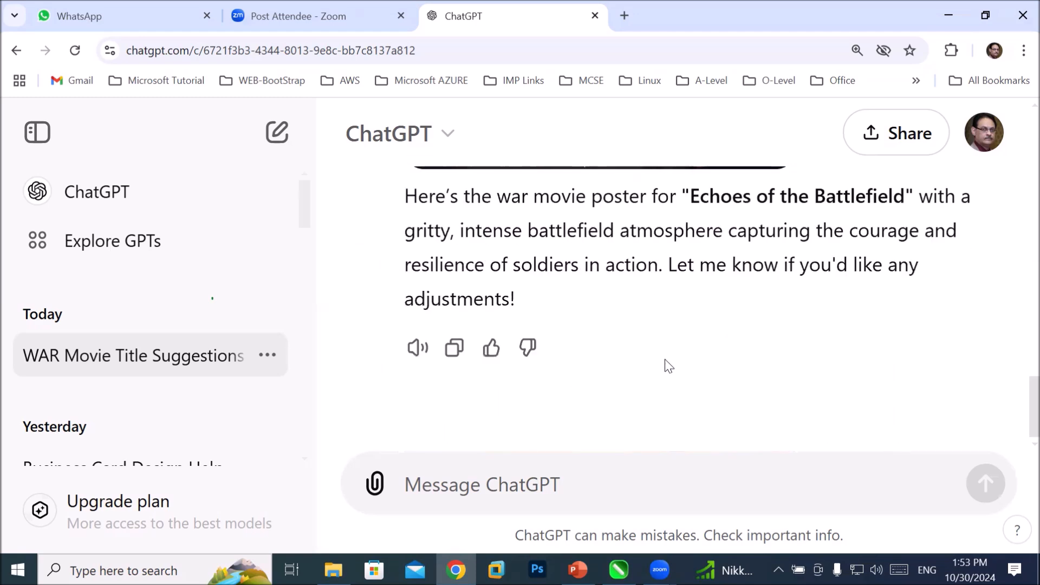
scroll(666, 360, "up", 3)
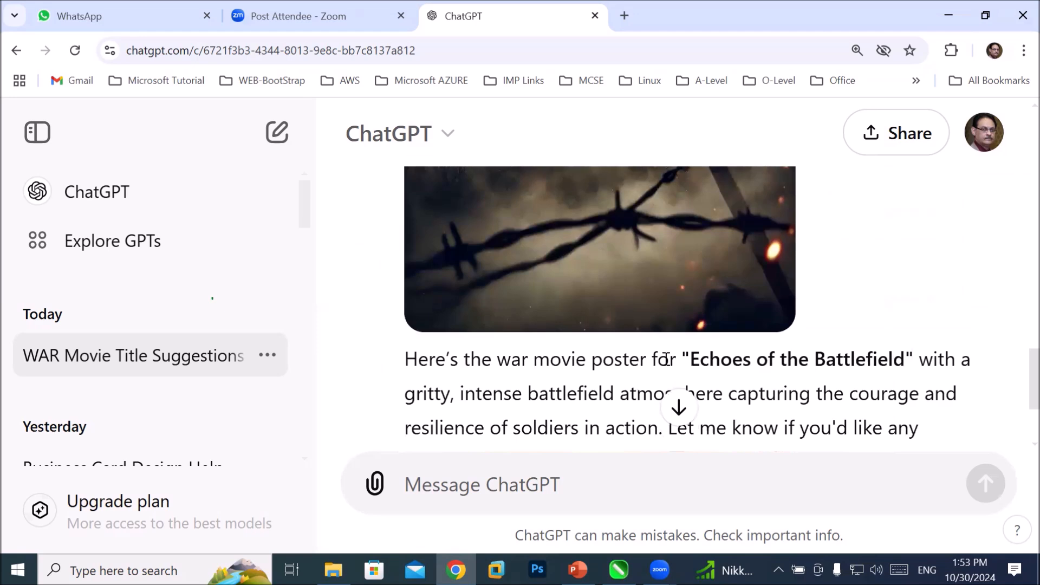
scroll(666, 360, "up", 2)
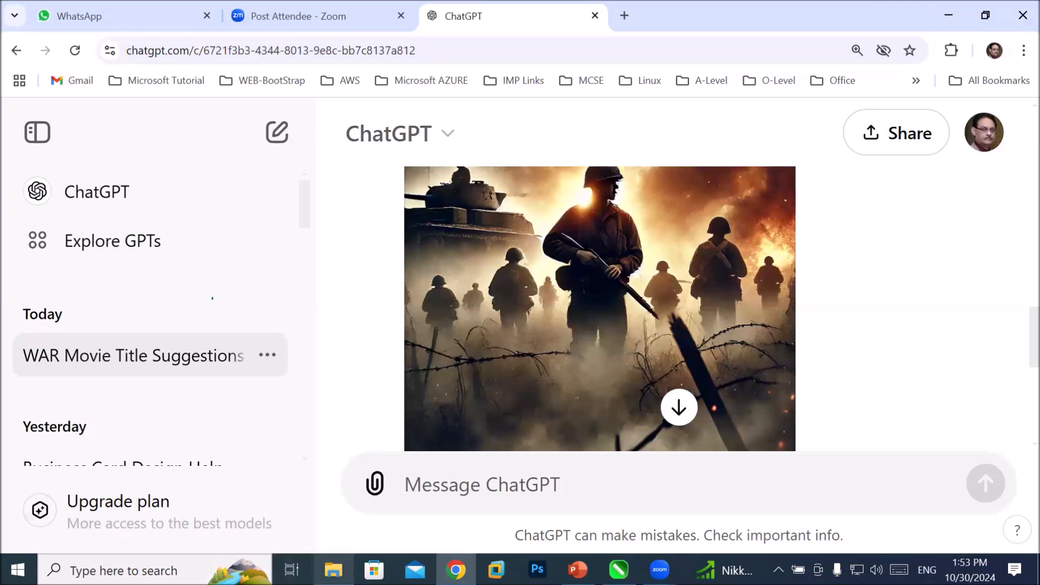
left_click(334, 570)
left_click(59, 150)
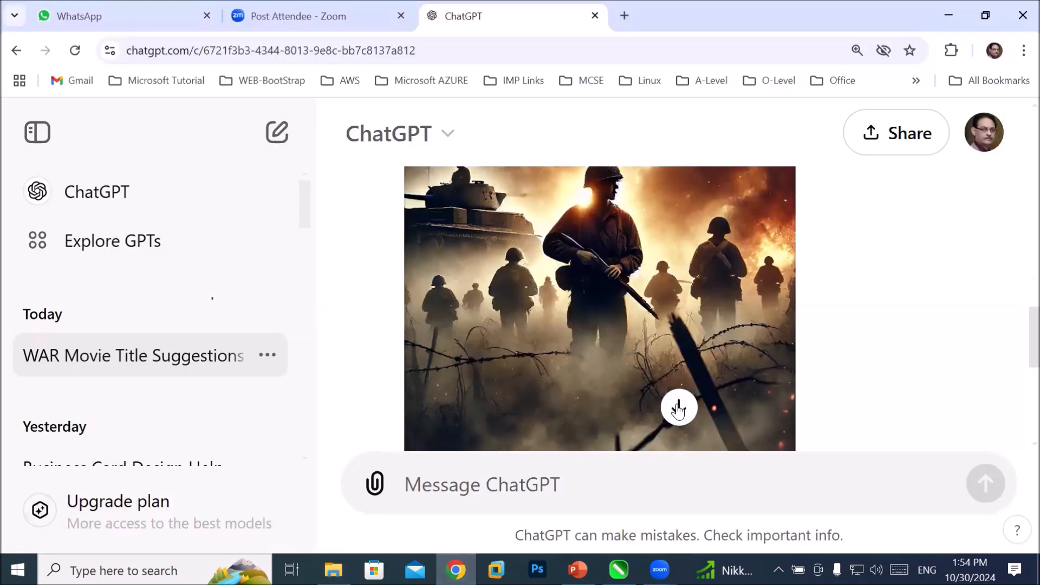
left_click(678, 408)
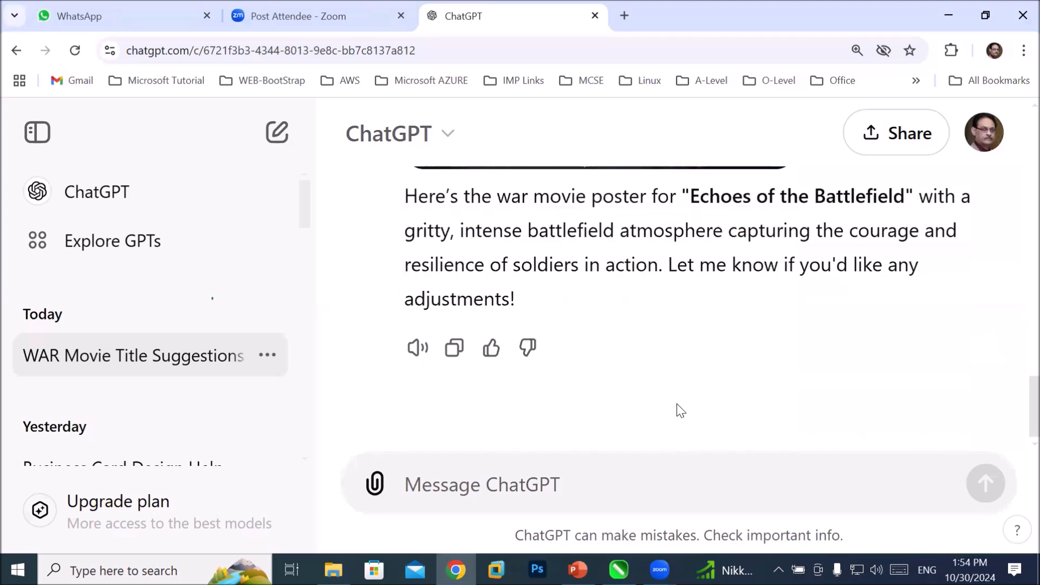
scroll(647, 406, "up", 5)
left_click(602, 318)
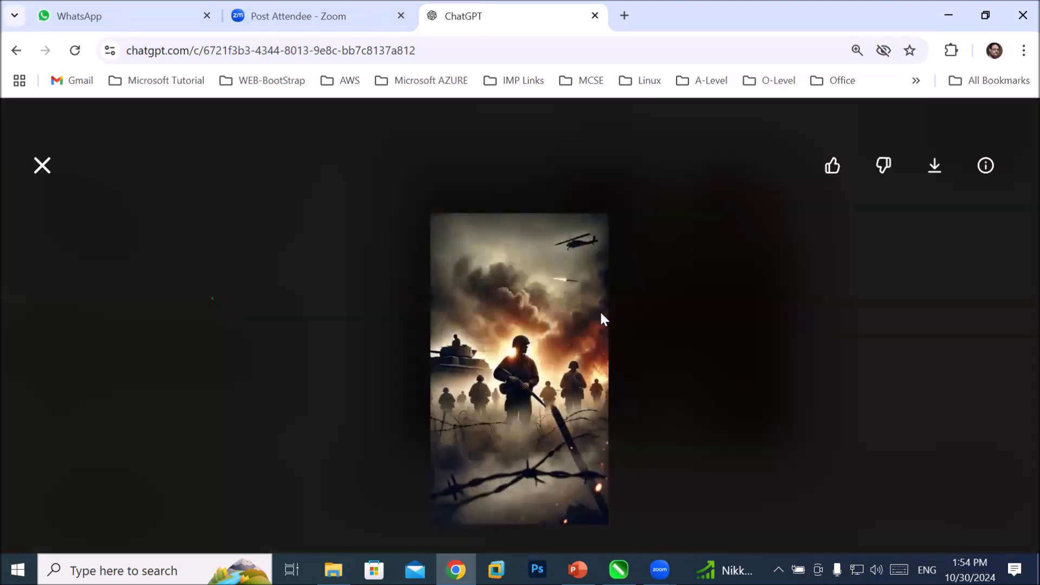
left_click(938, 170)
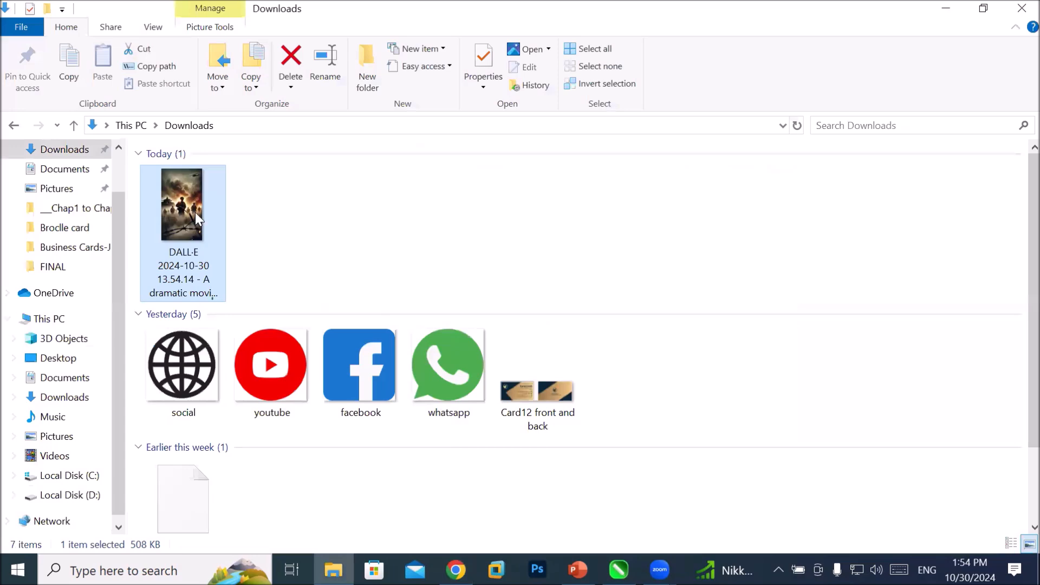
- Import the downloaded war poster image from the Downloads folder onto page 6 in CorelDRAW
left_click_drag(195, 212, 601, 387)
scroll(600, 387, "down", 3)
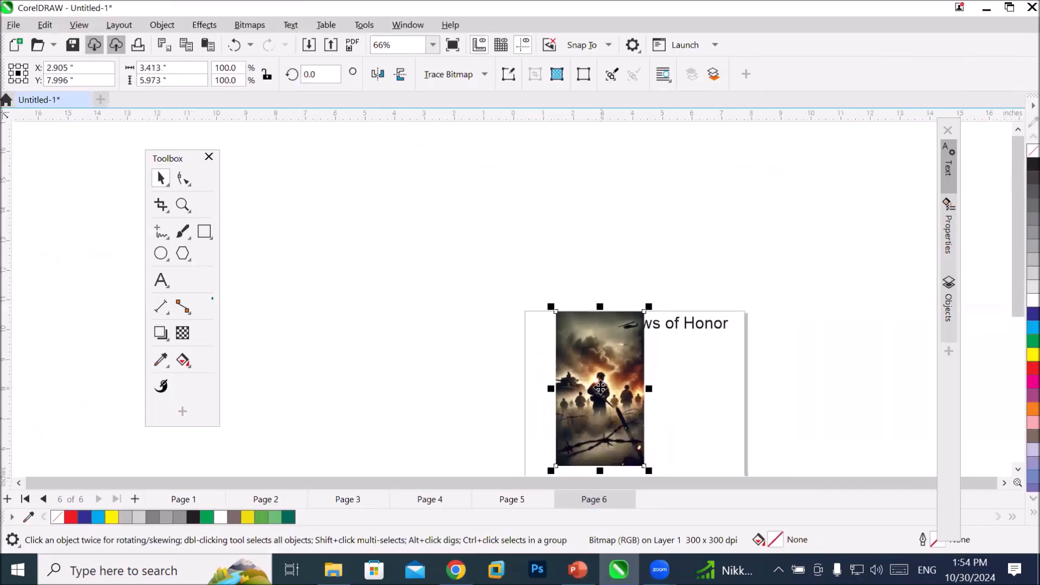
left_click(1004, 482)
left_click(1004, 483)
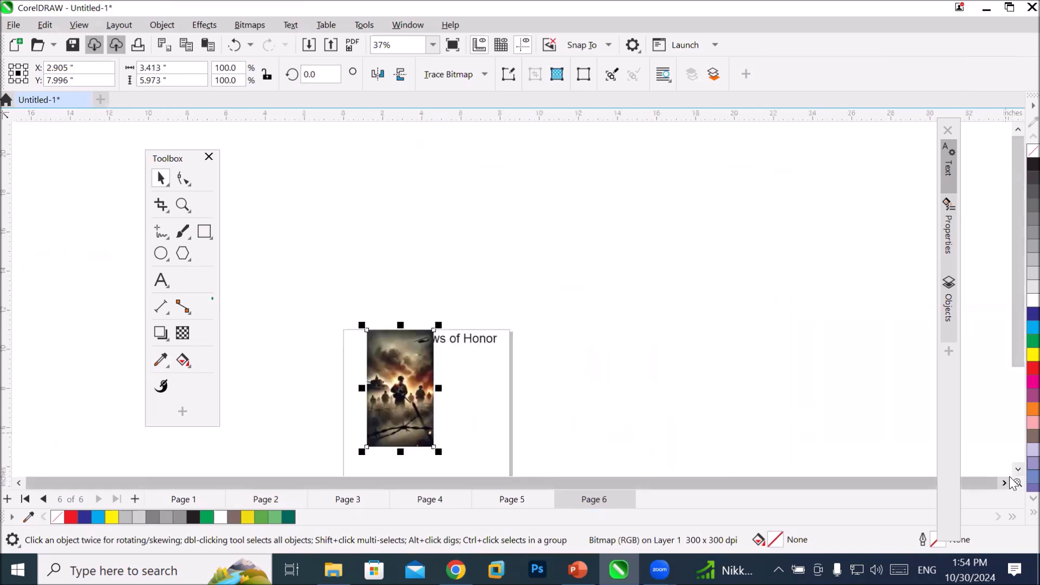
left_click(1018, 469)
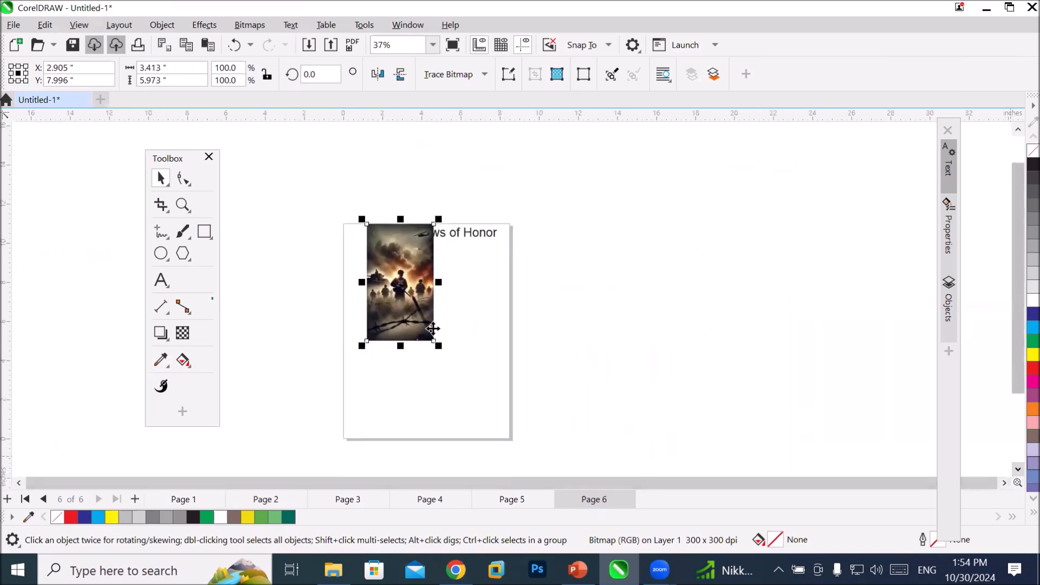
- Stretch the poster image to cover the whole page, about 8.54 by 11.03 inches, and move the title above the page
left_click_drag(410, 311, 426, 411)
left_click_drag(380, 324, 337, 245)
left_click_drag(457, 345, 516, 346)
left_click_drag(434, 234, 435, 191)
left_click(428, 303)
left_click_drag(427, 246, 428, 221)
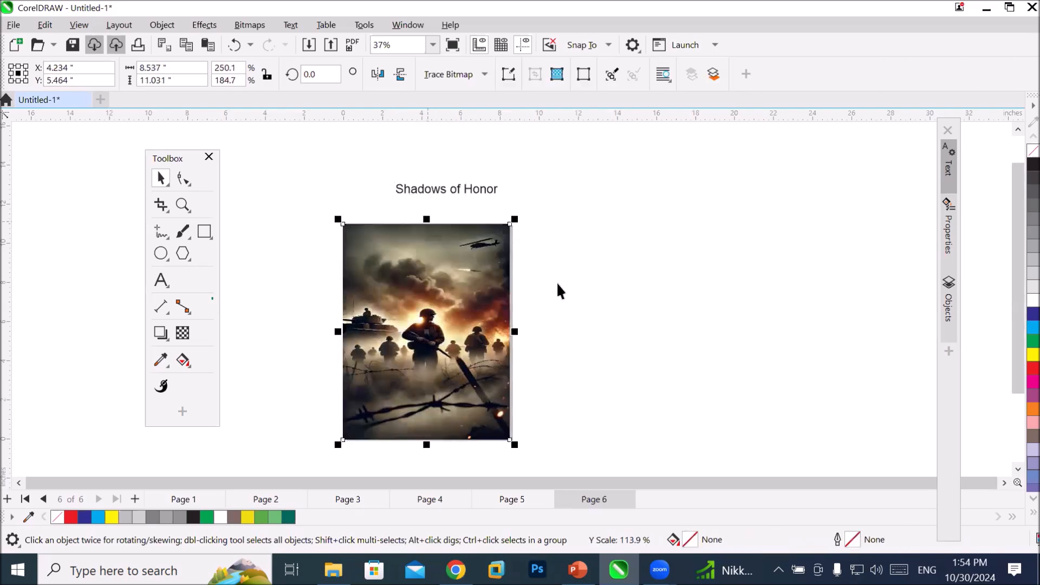
left_click(558, 291)
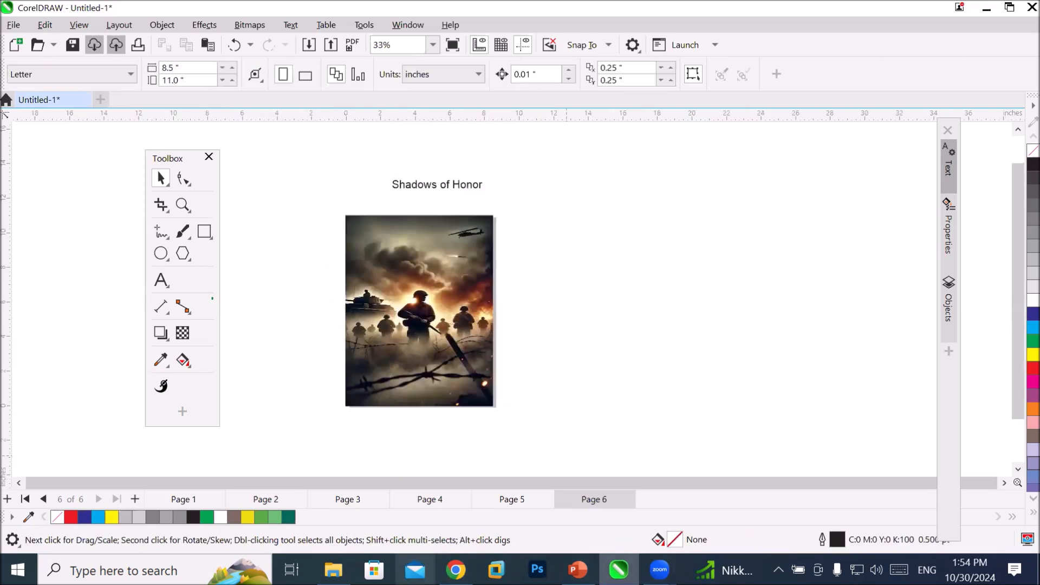
- Switch back to ChatGPT and submit the prompt "image of hero in war movie"
key("alt+Tab")
left_click(534, 485)
type("image of hero in war movie")
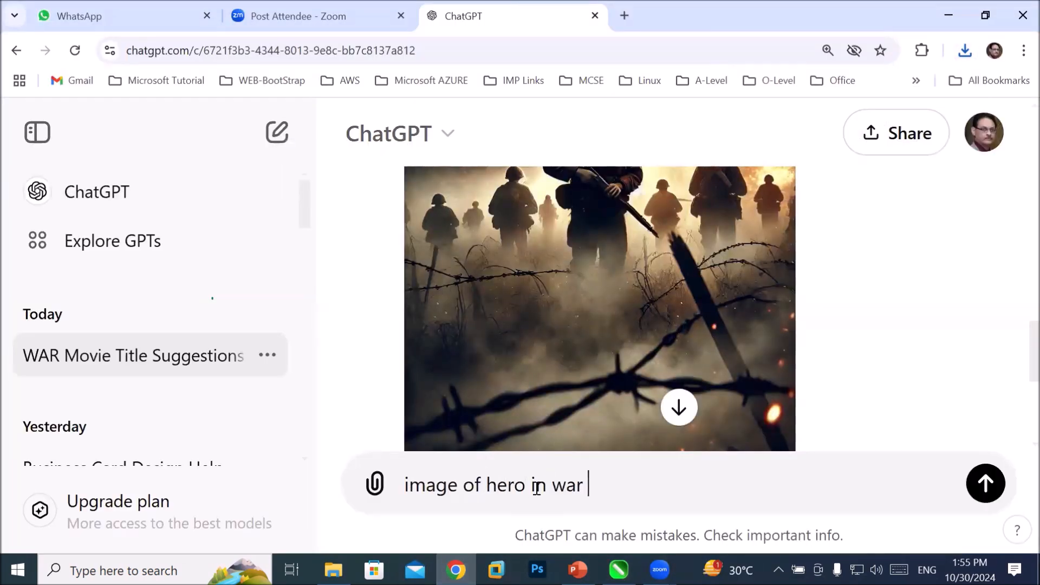
key("Return")
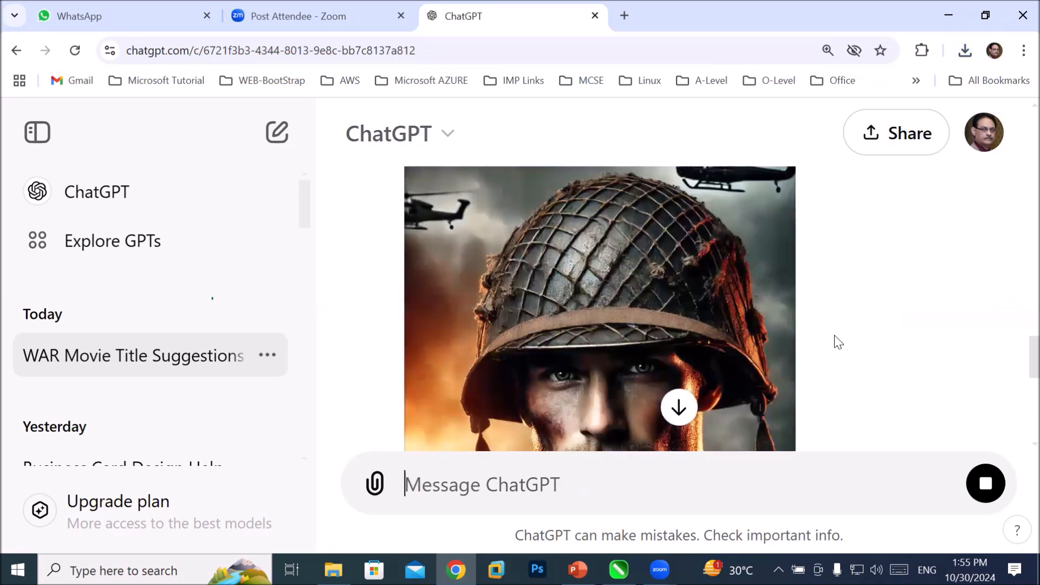
- Download the generated soldier portrait from ChatGPT and import it from the Downloads folder onto page 6 in CorelDRAW
left_click(612, 320)
left_click(935, 165)
left_click(333, 570)
left_click_drag(271, 216, 473, 399)
- Widen the soldier portrait to about 5.23 inches and move it off the page, to the right of the poster
scroll(459, 244, "up", 1)
left_click_drag(347, 399, 325, 399)
scroll(345, 440, "up", 1)
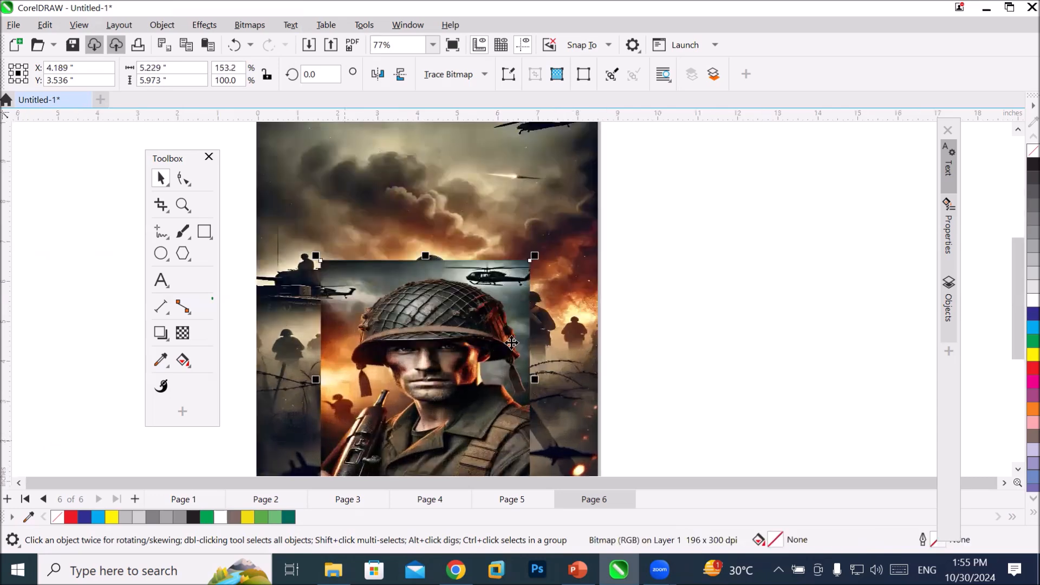
scroll(512, 343, "down", 1)
left_click_drag(491, 383, 741, 293)
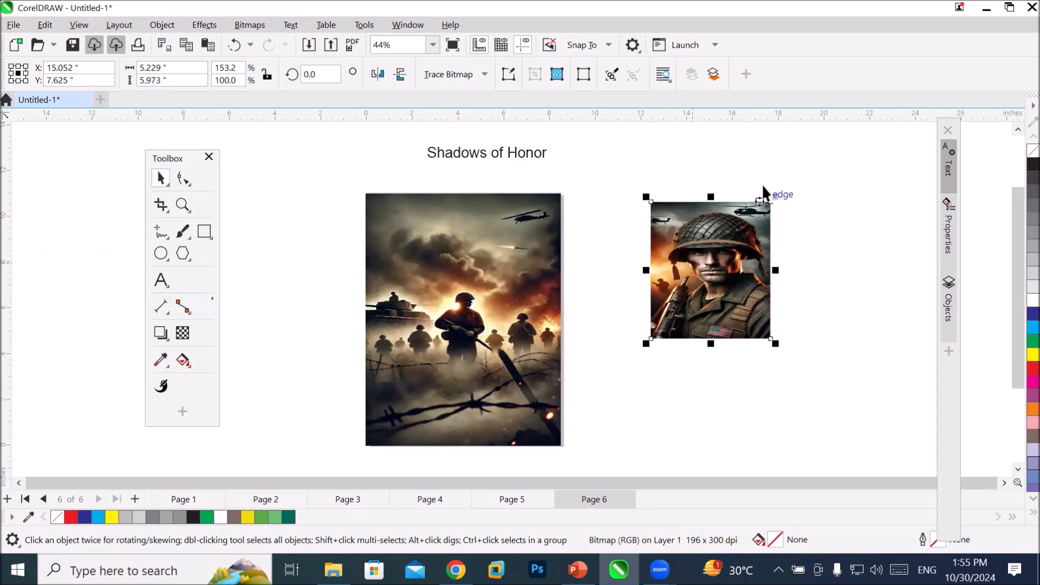
scroll(765, 168, "up", 2)
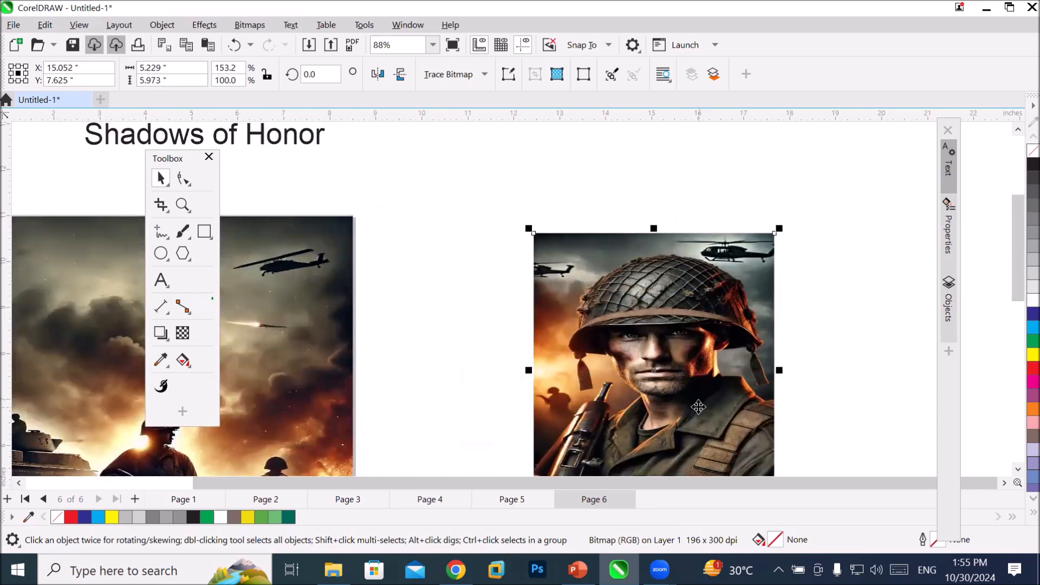
right_click(663, 359)
left_click(626, 375)
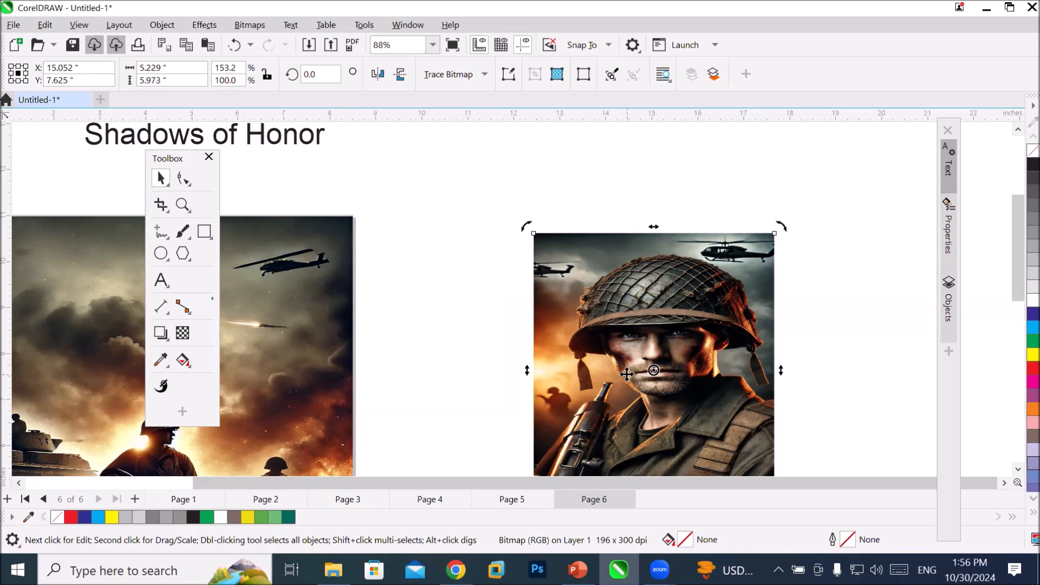
scroll(627, 375, "down", 2)
scroll(627, 375, "down", 1)
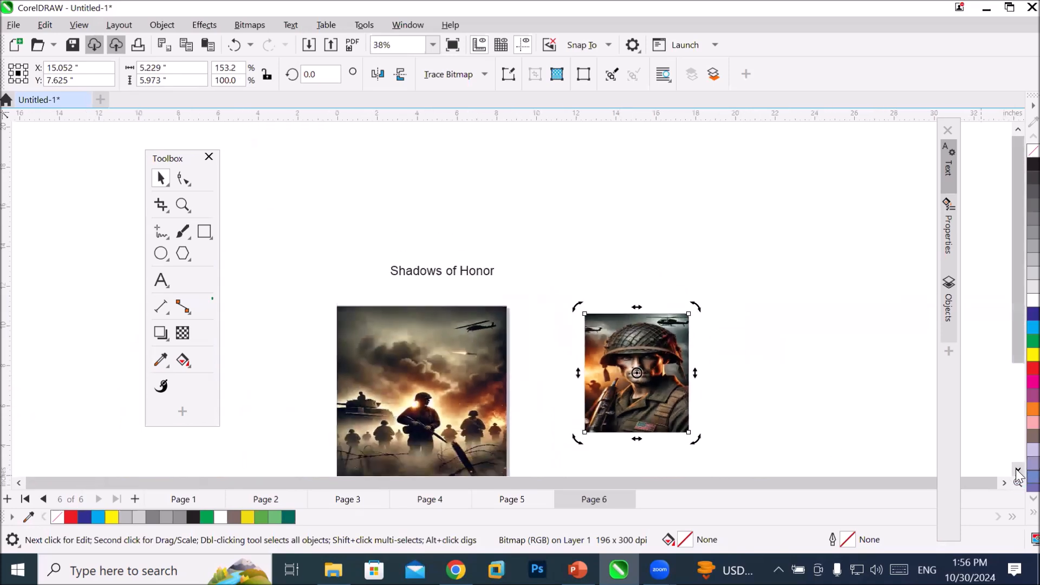
left_click(1018, 471)
left_click(1018, 472)
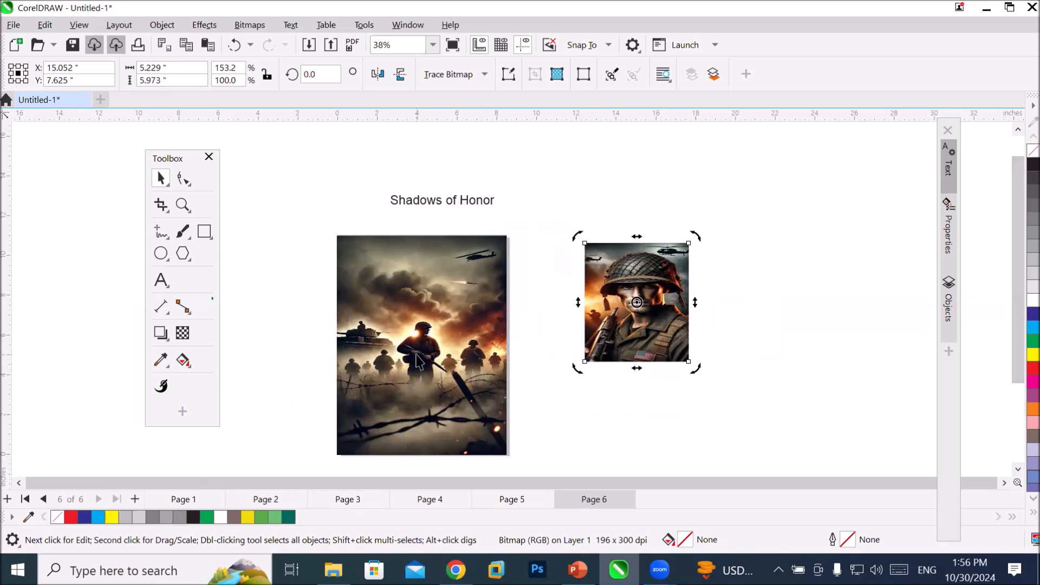
- Apply a uniform transparency of 50 to the poster background image with the Transparency tool
left_click(418, 358)
scroll(410, 390, "up", 3)
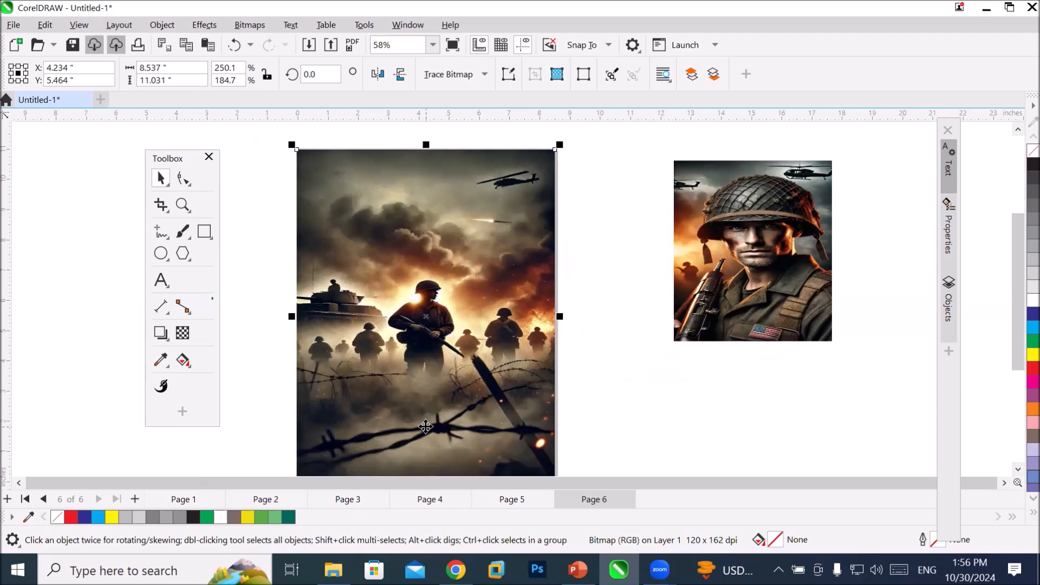
left_click(183, 332)
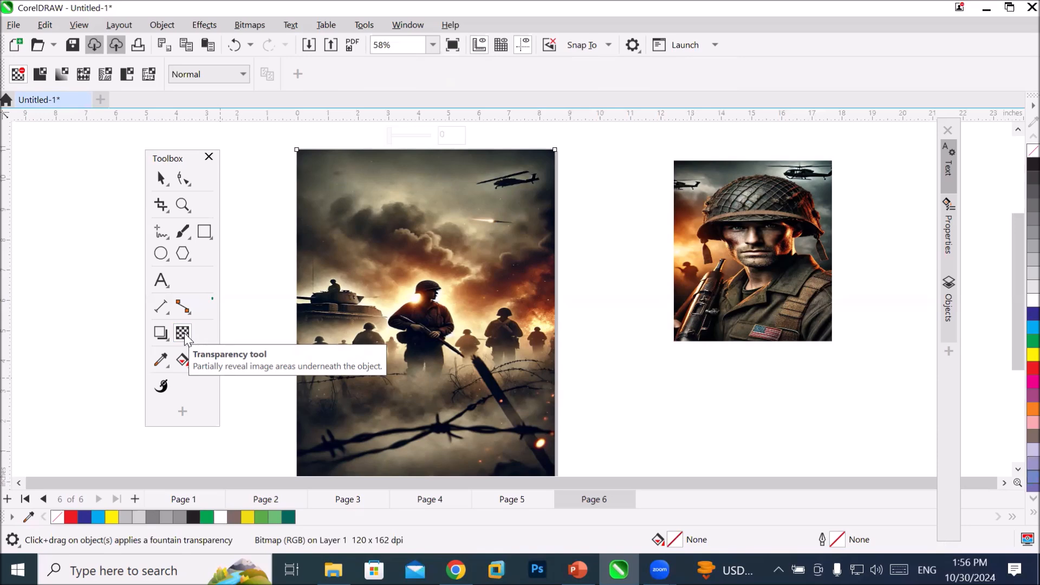
left_click(185, 362)
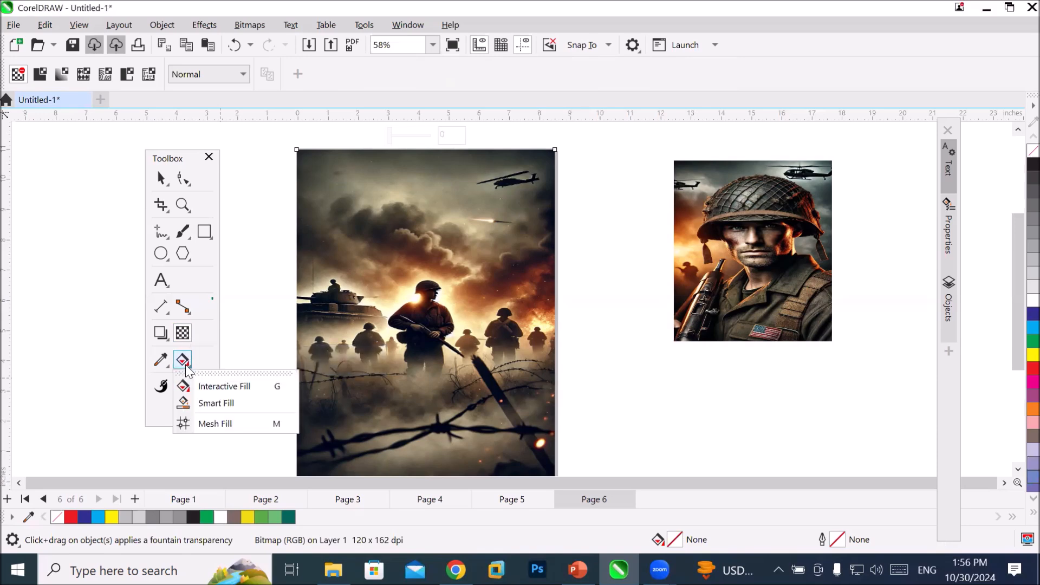
left_click(222, 388)
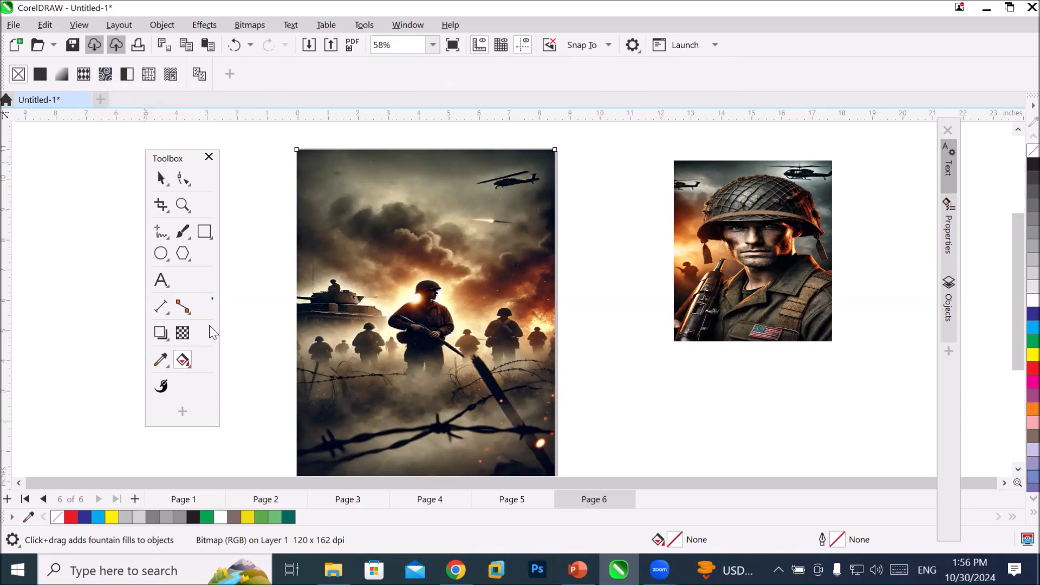
left_click(188, 338)
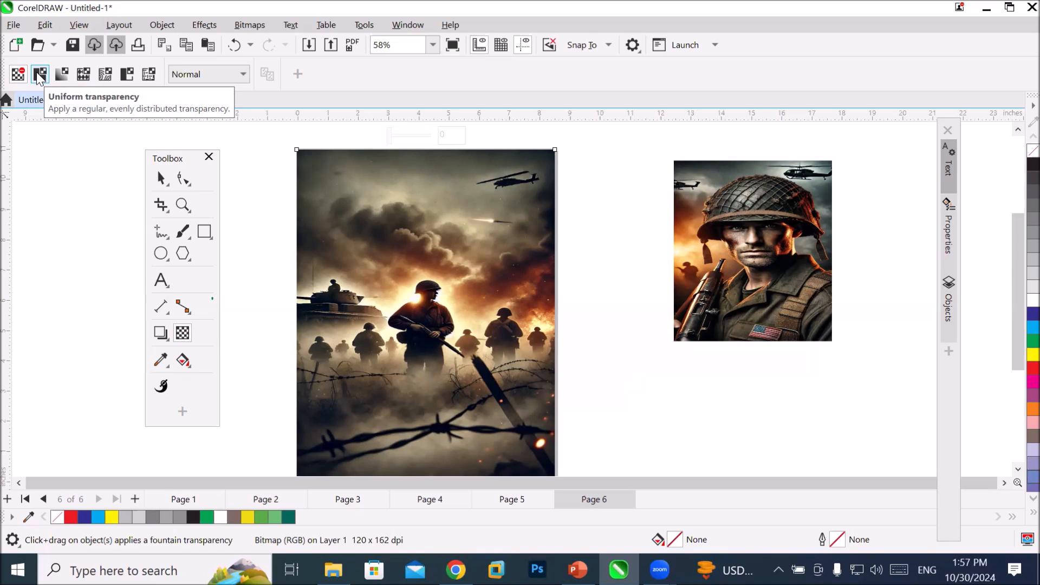
left_click(40, 76)
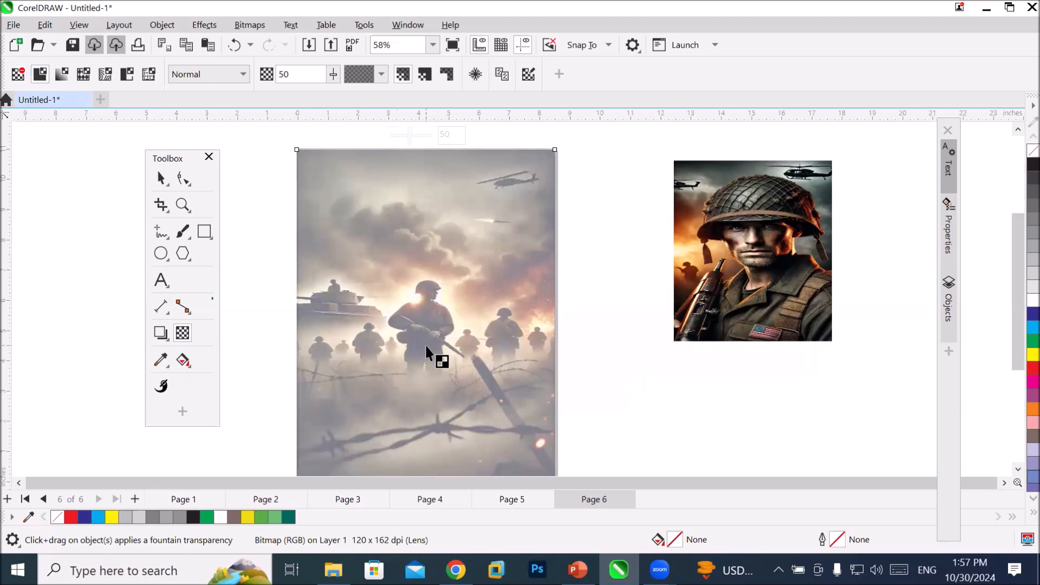
- Raise the poster image's uniform transparency first to 63 and further to 73
left_click(335, 74)
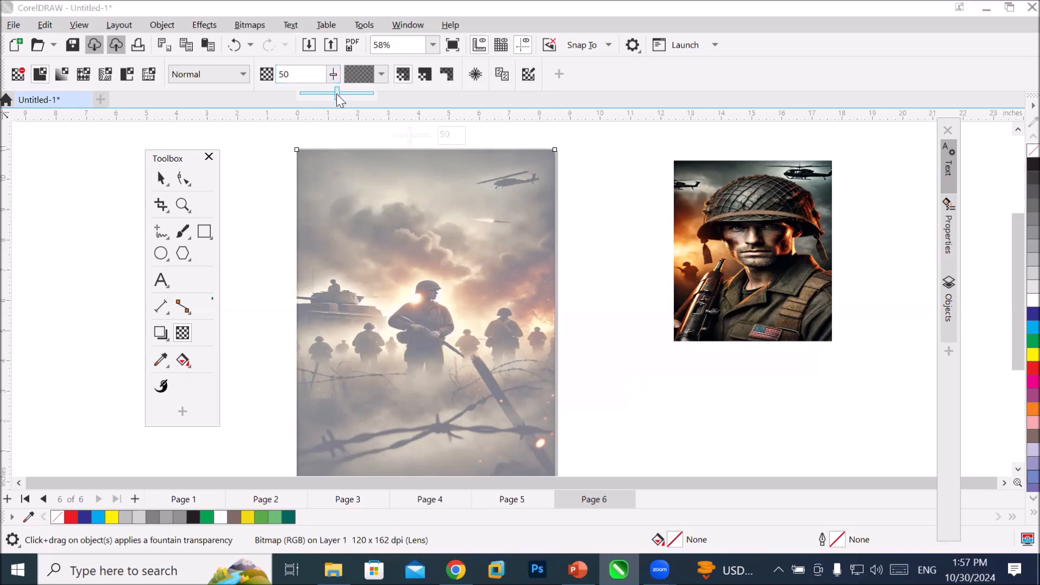
mouse_move(337, 93)
left_mouse_down()
mouse_move(350, 100)
mouse_move(330, 93)
left_mouse_up()
left_click(335, 76)
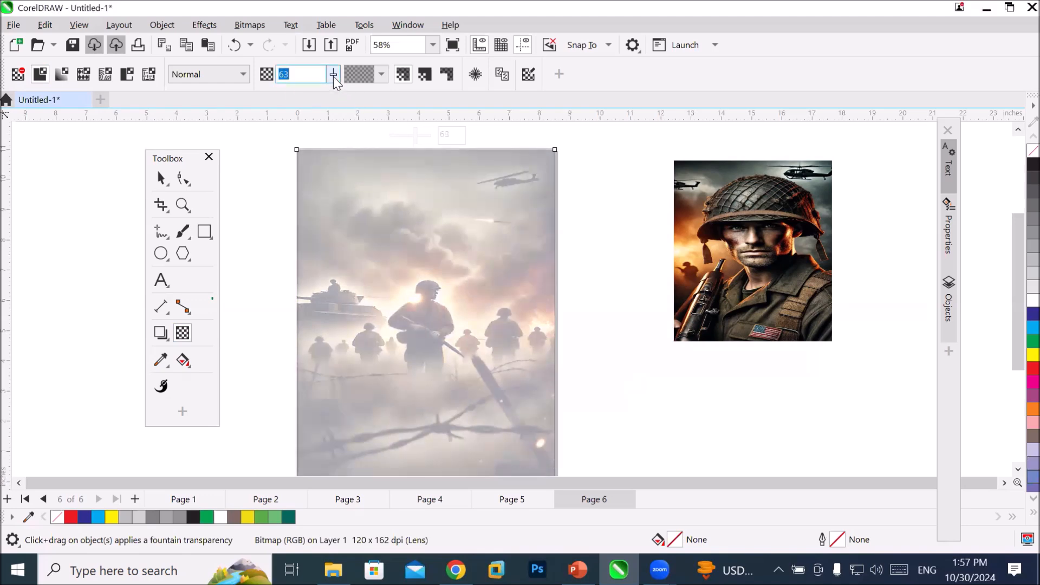
left_click(333, 75)
left_click_drag(333, 95, 340, 101)
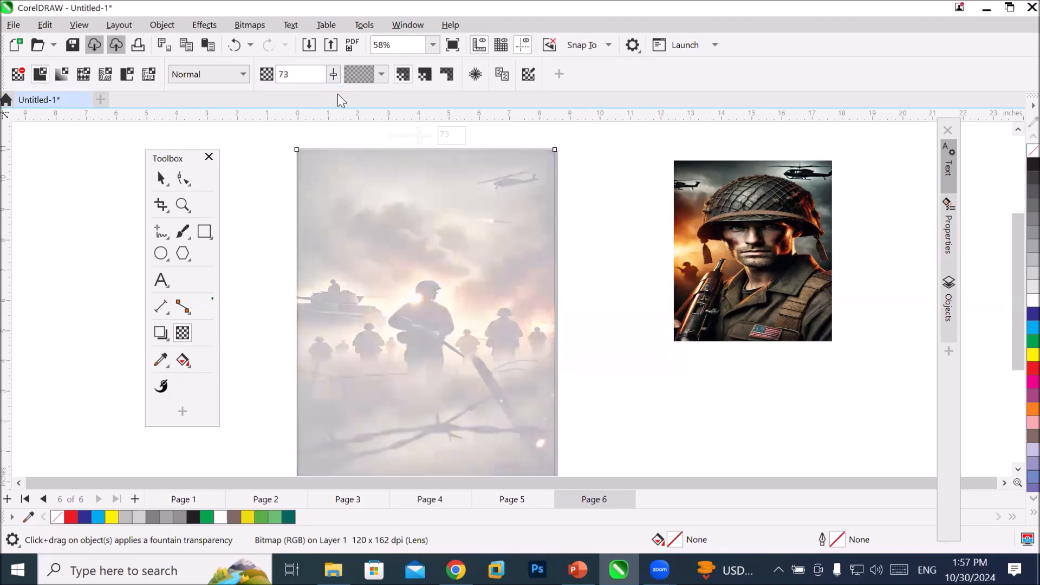
- Try the uniform transparency presets of 5, 60 and 95 on the poster image
left_click(383, 82)
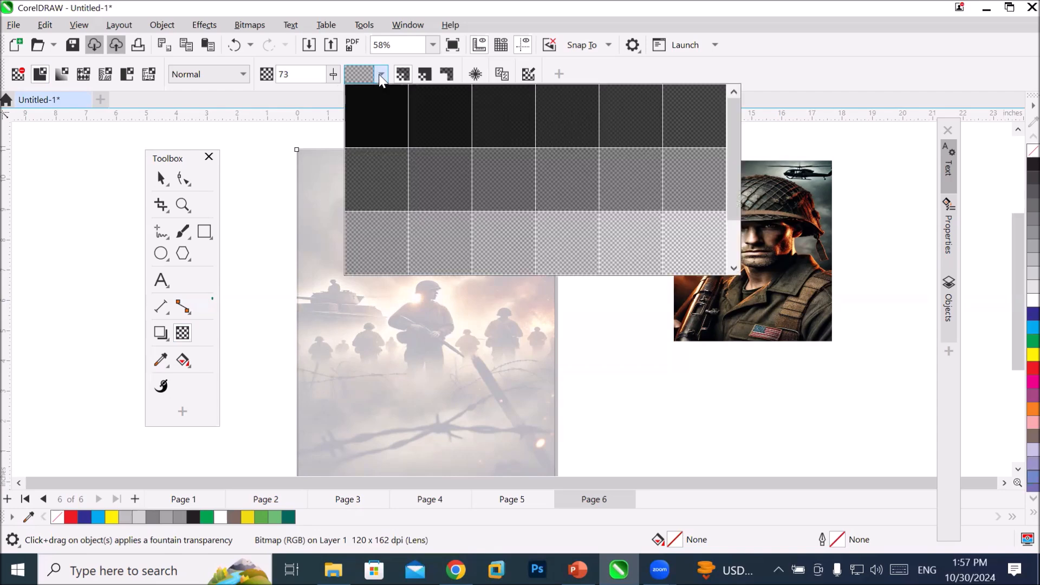
left_click(372, 113)
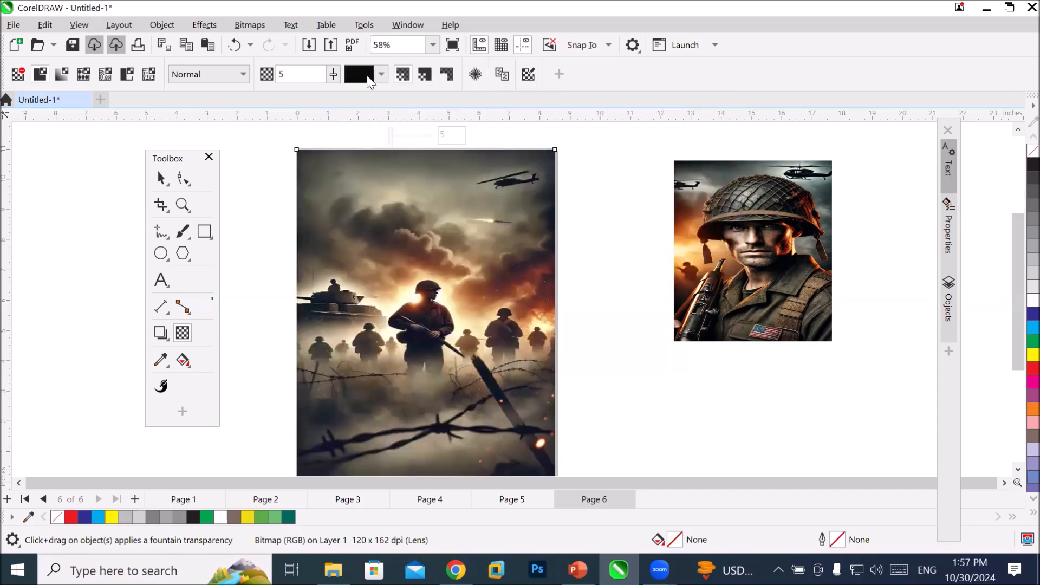
left_click(381, 76)
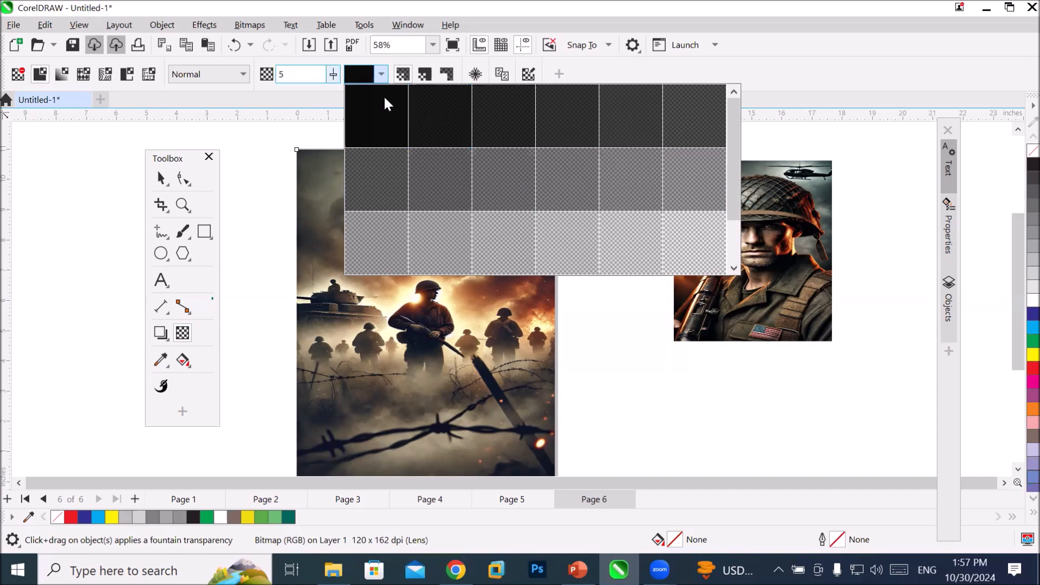
left_click(690, 193)
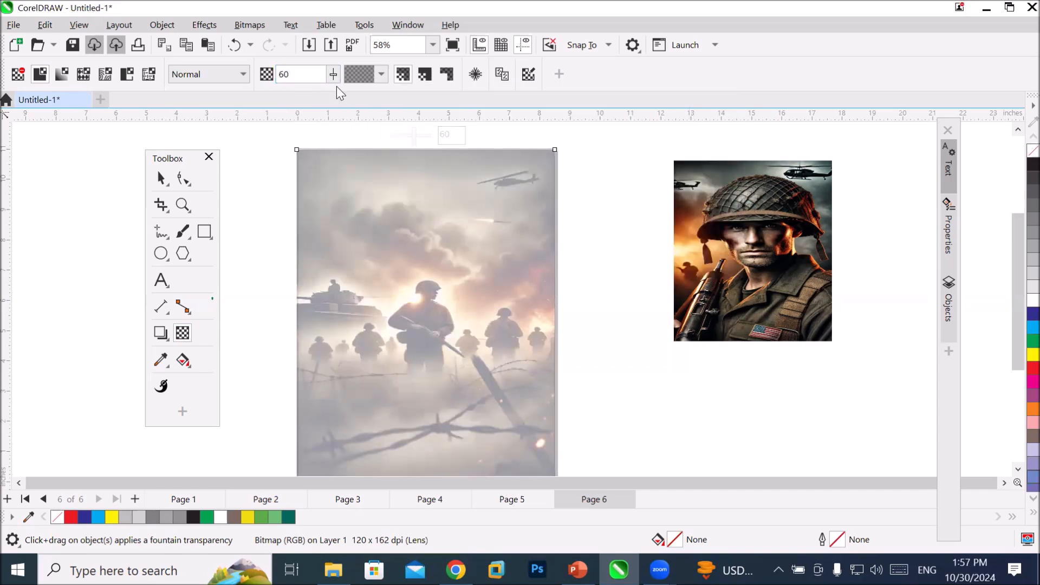
left_click(382, 75)
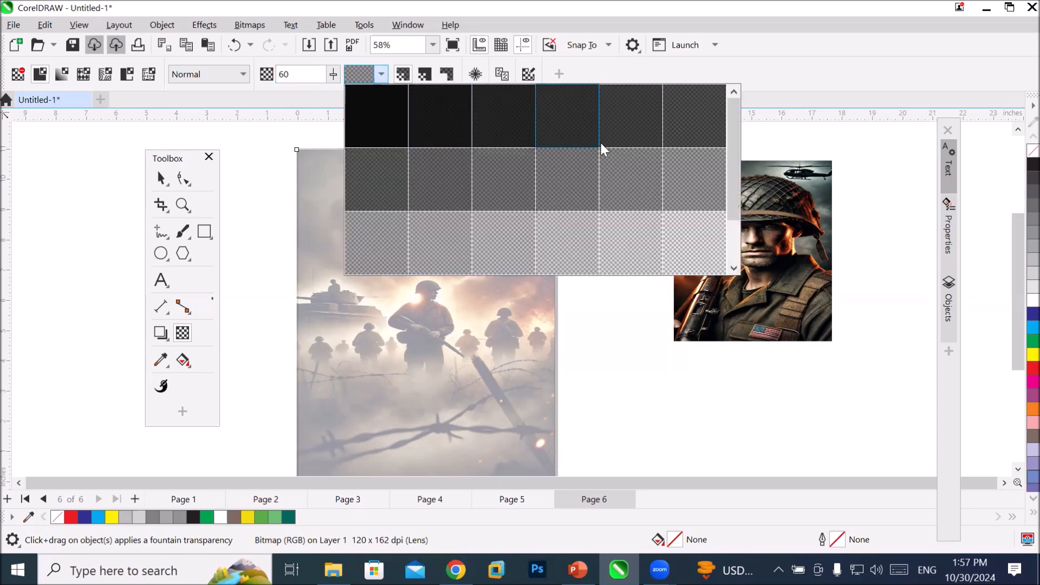
left_click_drag(734, 181, 767, 233)
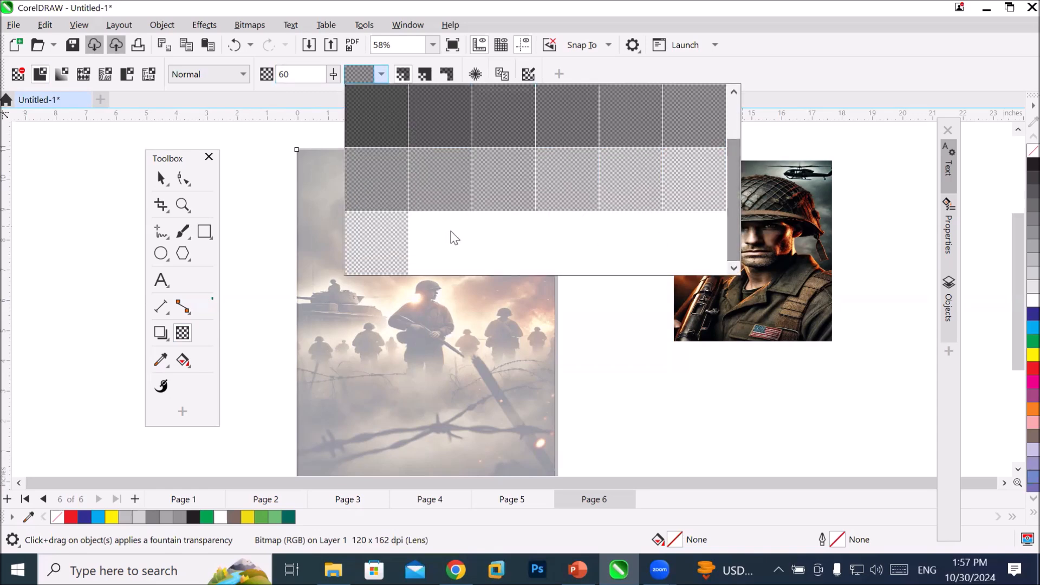
left_click(383, 247)
scroll(414, 384, "up", 3)
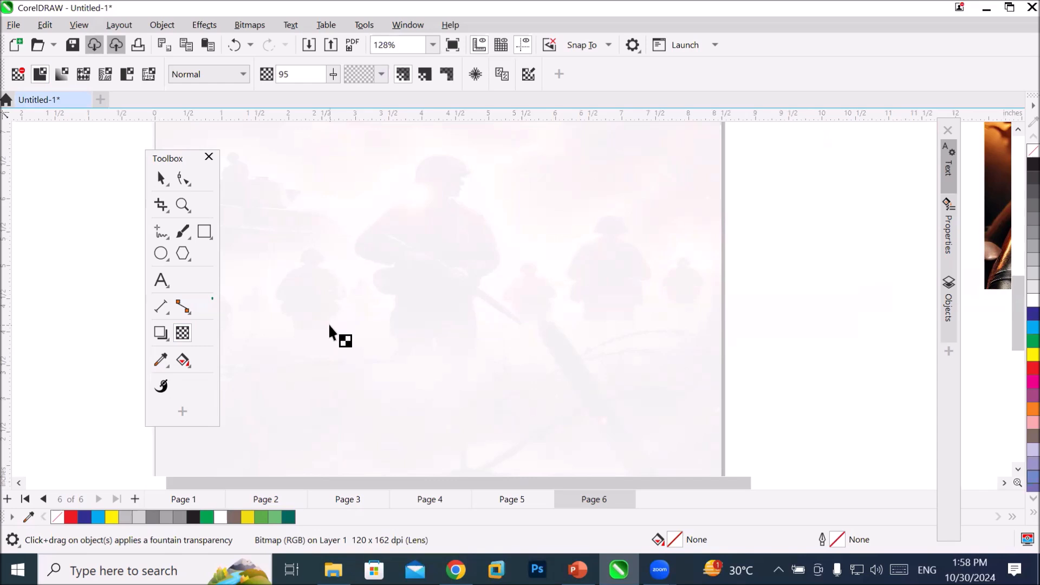
- Apply the uniform transparency preset of 80 to the poster image
left_click(382, 77)
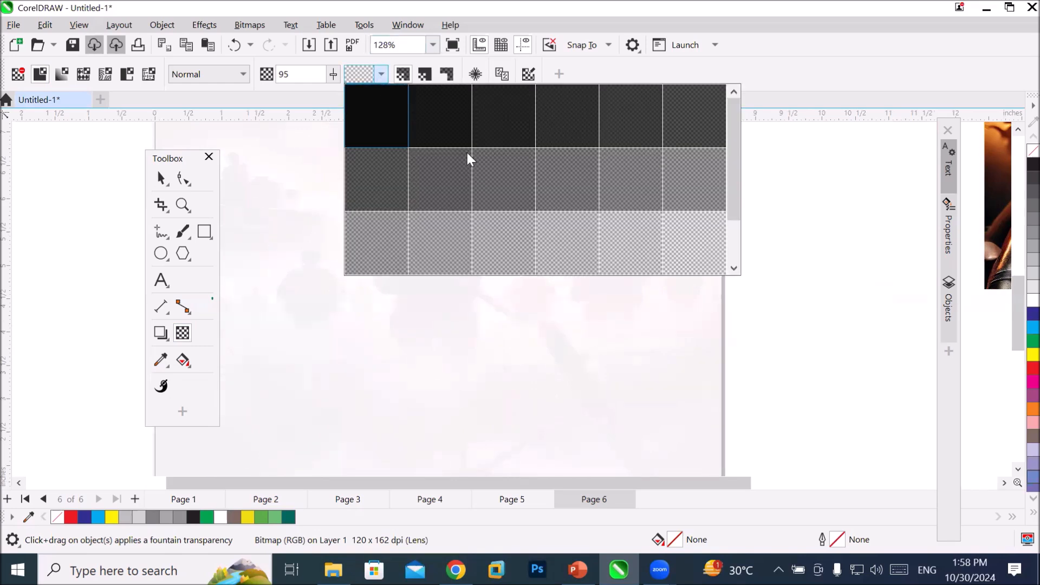
left_click(558, 235)
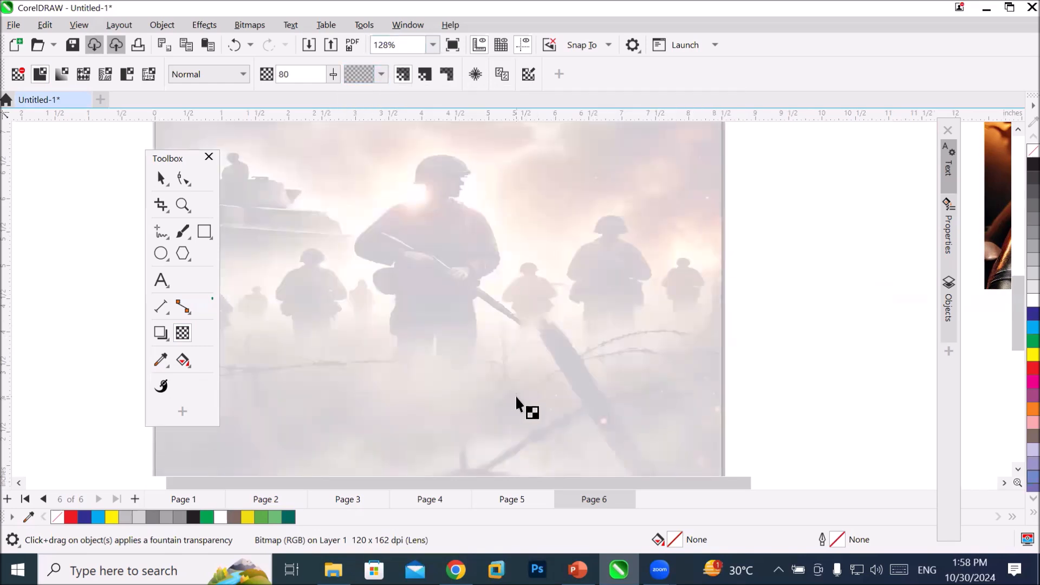
scroll(518, 403, "down", 3)
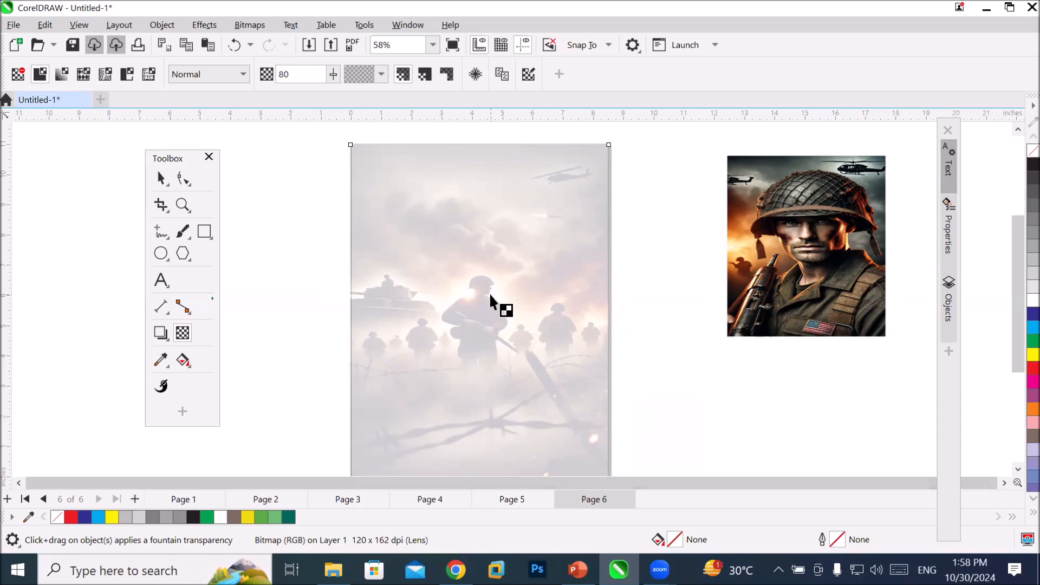
- Try the soldier portrait over the lower middle of the poster and move it back off the page, to the right of the poster
left_click(804, 227)
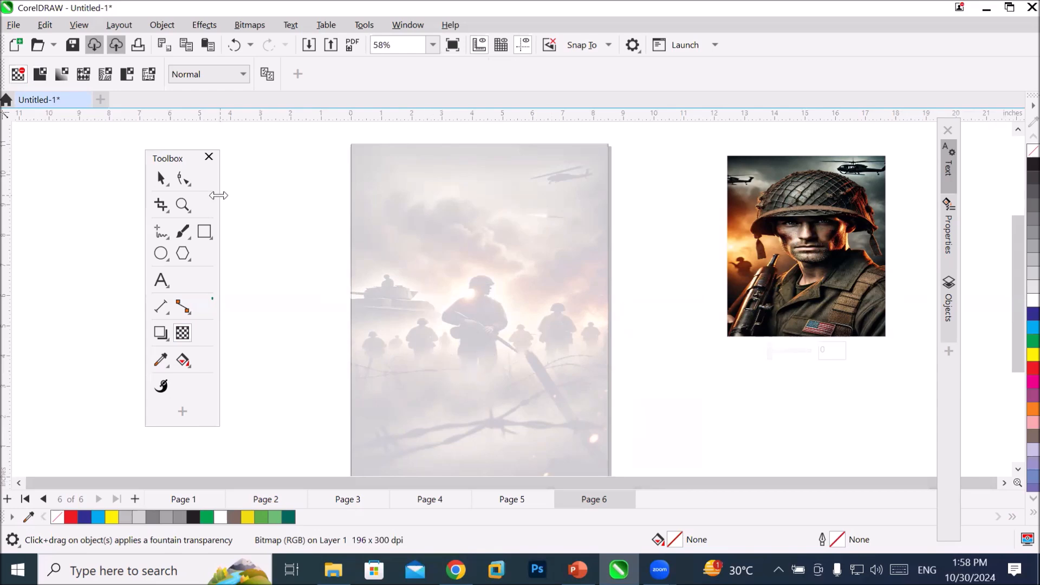
left_click(160, 178)
left_click_drag(861, 302, 530, 446)
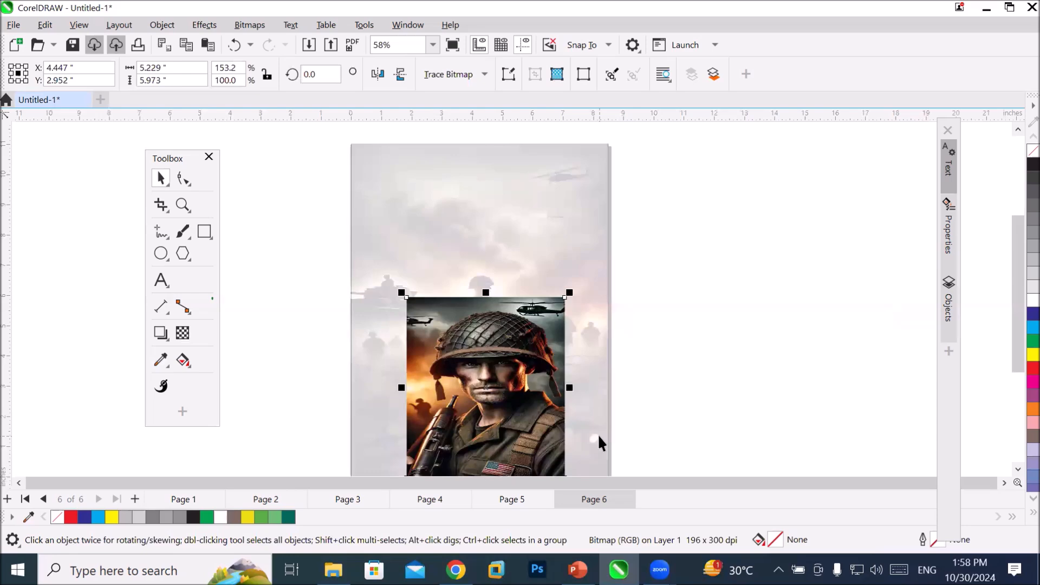
scroll(581, 428, "up", 2)
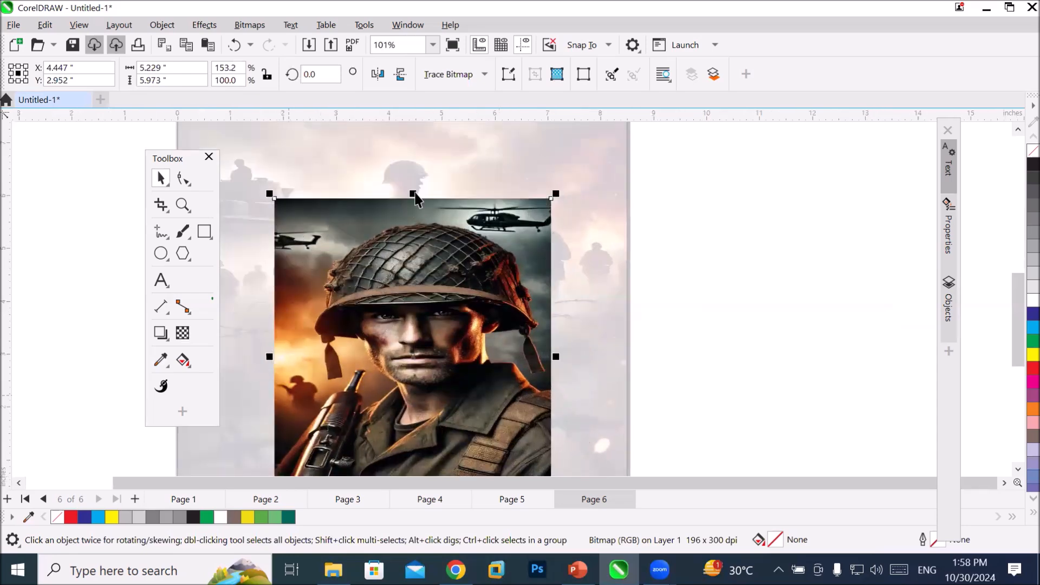
scroll(513, 330, "down", 1)
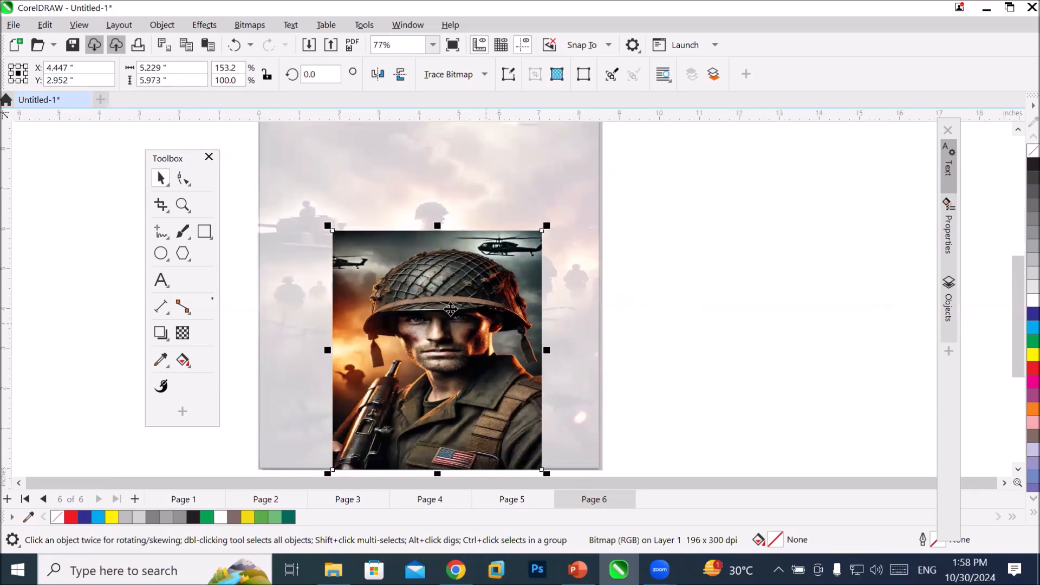
left_click_drag(453, 342, 483, 337)
left_click_drag(732, 278, 741, 273)
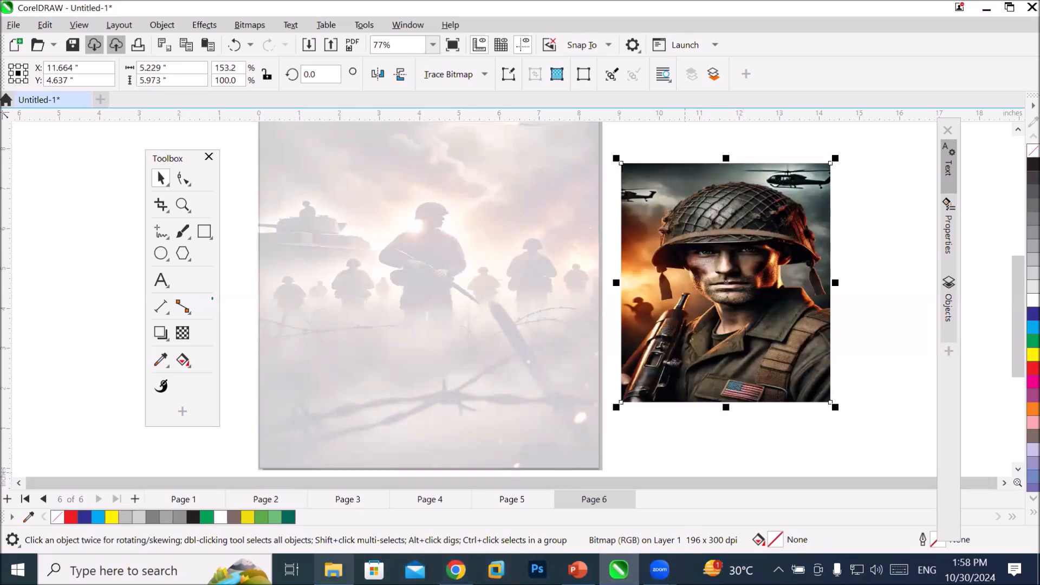
left_click(333, 569)
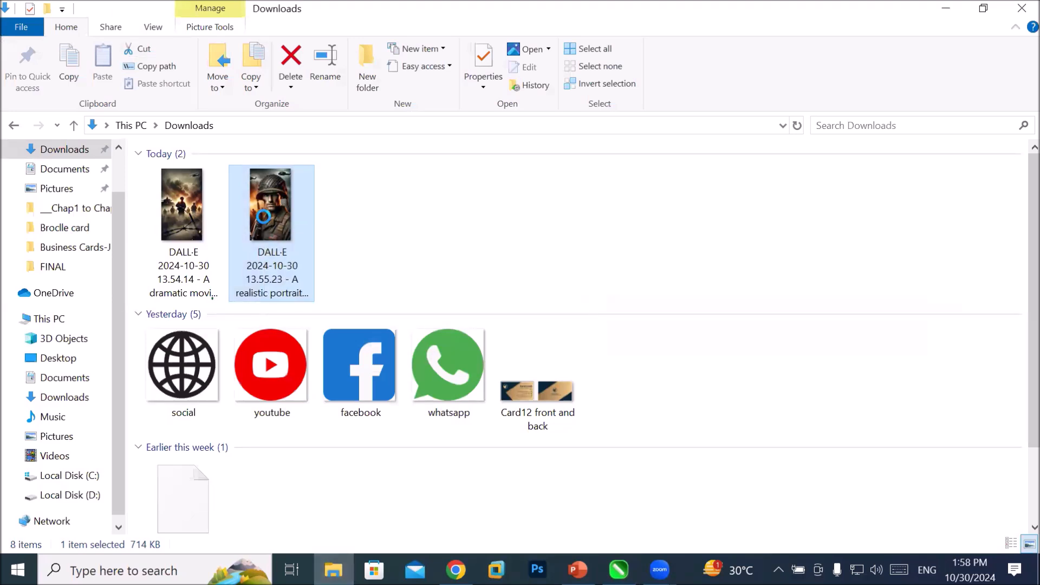
right_click(264, 216)
mouse_move(422, 286)
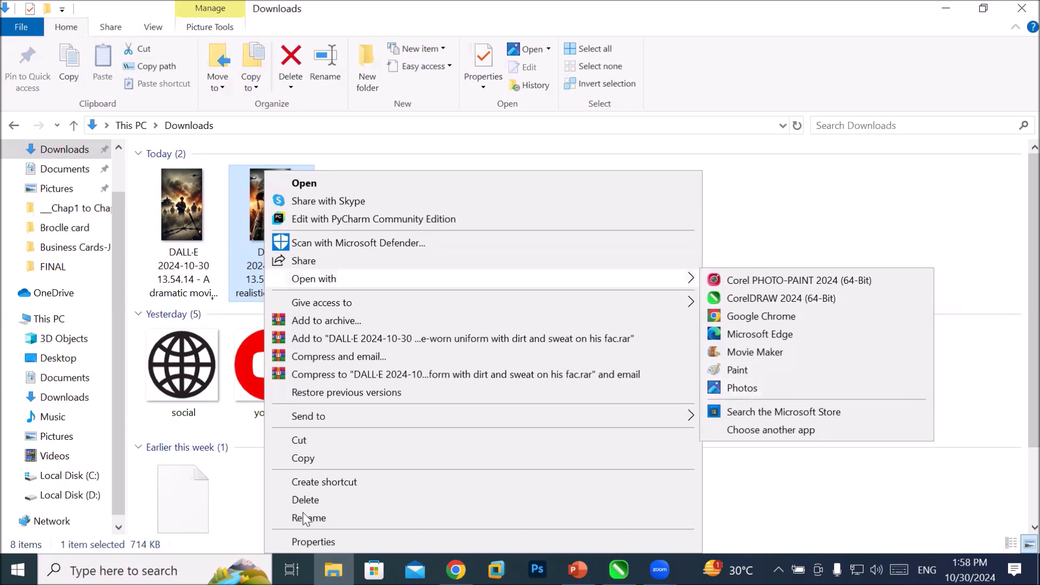
- Search Windows for "phot" and launch Adobe Photoshop 2024
left_click(125, 571)
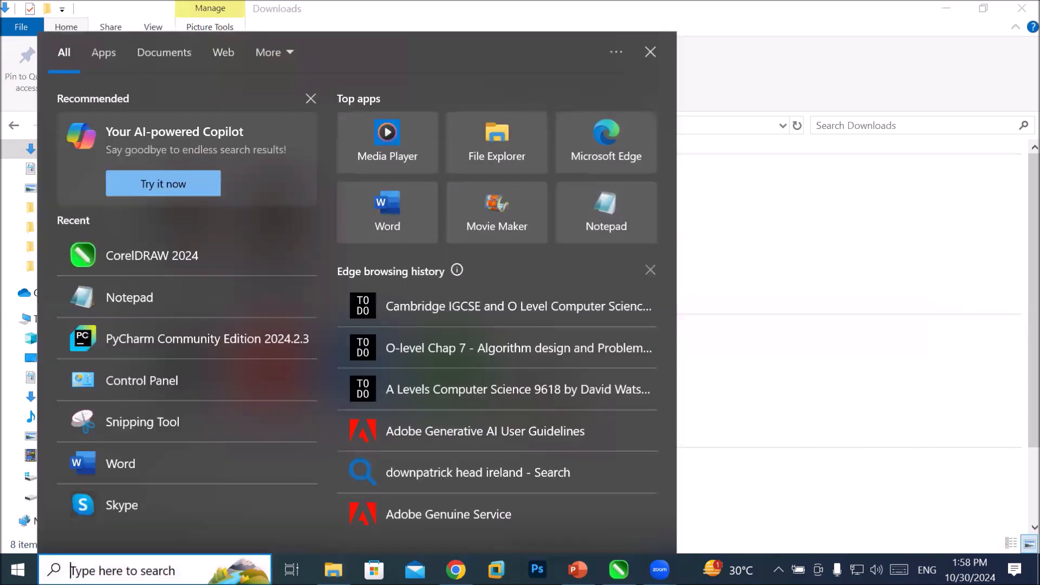
type("phot")
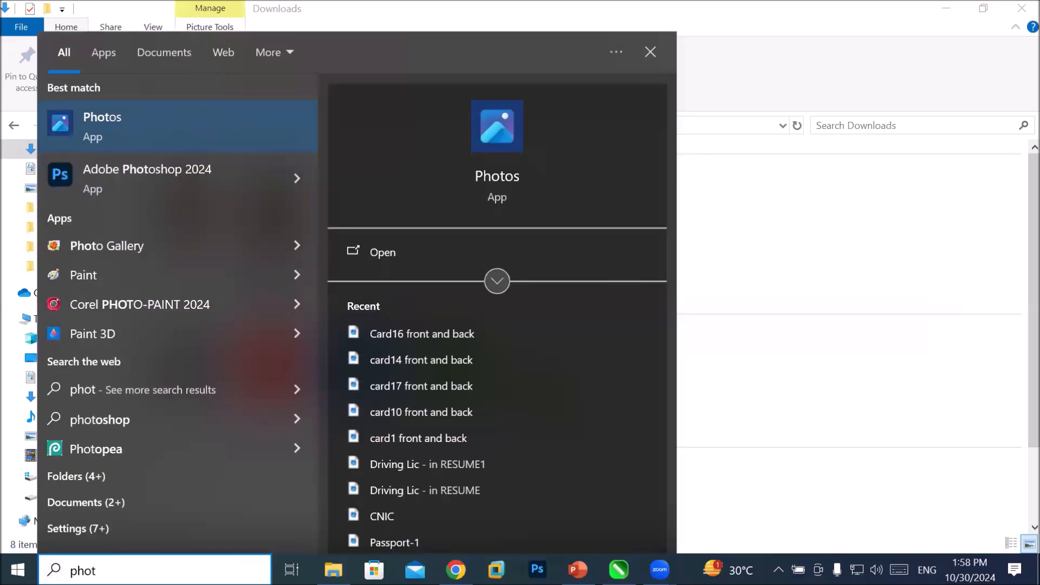
key("Down")
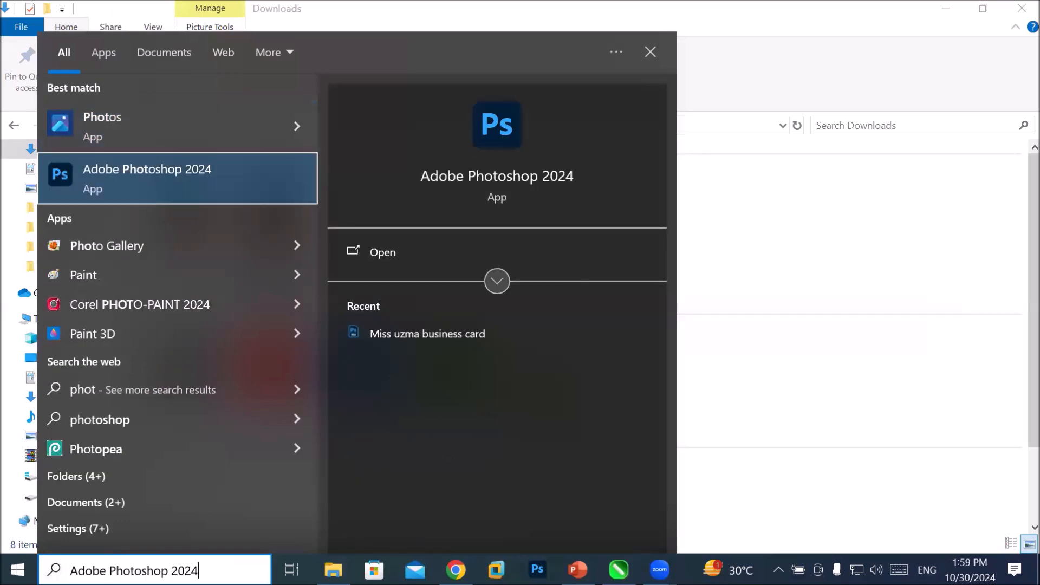
key("Return")
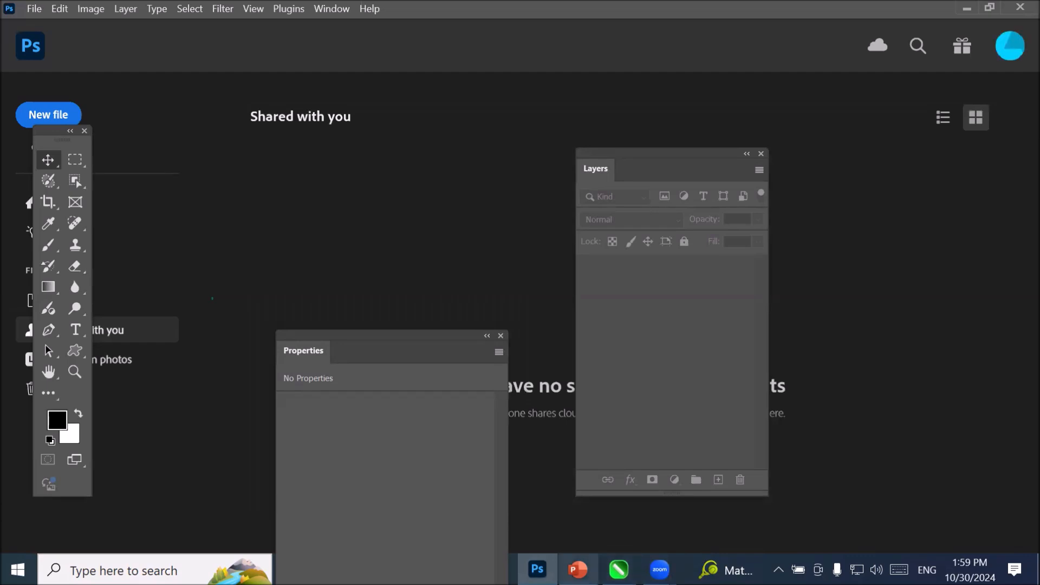
left_click(537, 569)
left_click(537, 569)
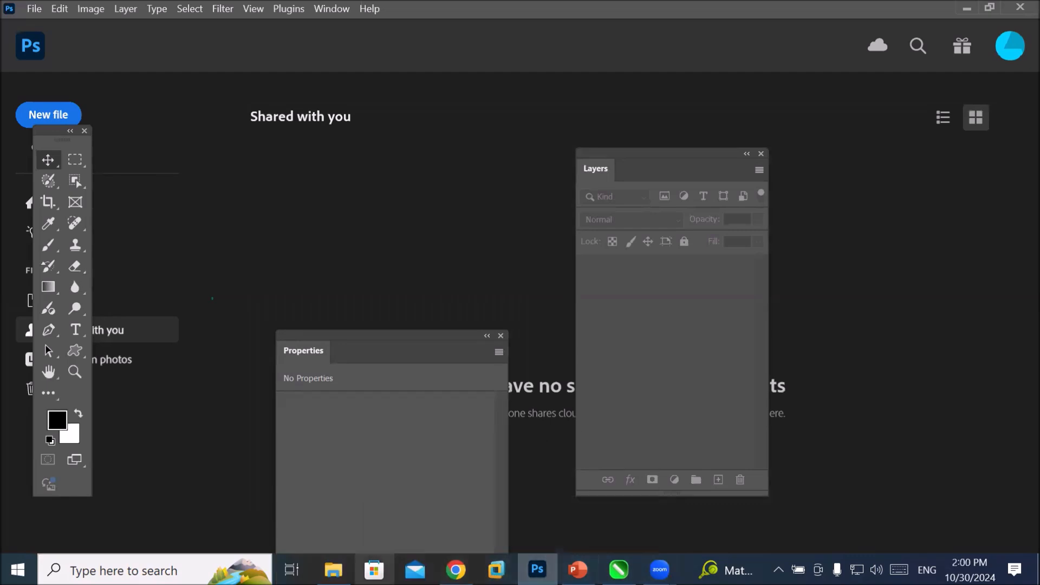
- Open the downloaded DALL·E soldier portrait from the Downloads folder as a document in Photoshop
left_click(333, 569)
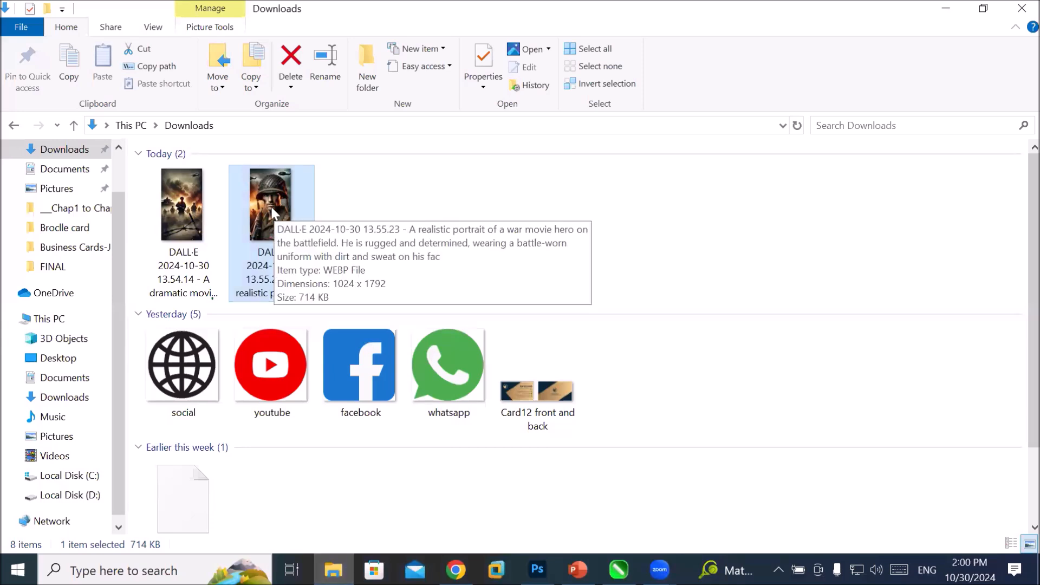
left_click_drag(271, 205, 490, 453)
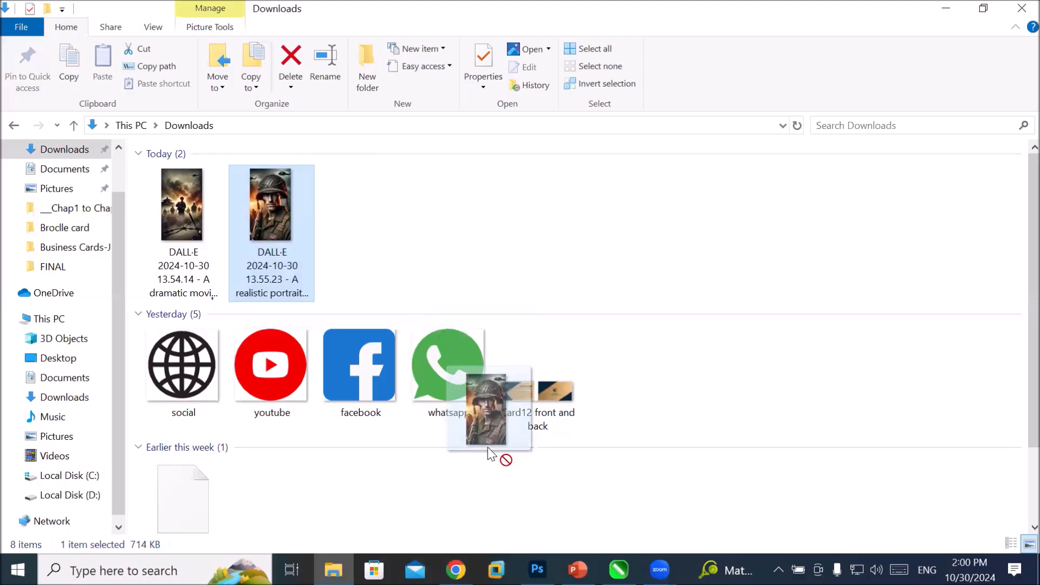
left_click_drag(524, 547, 353, 61)
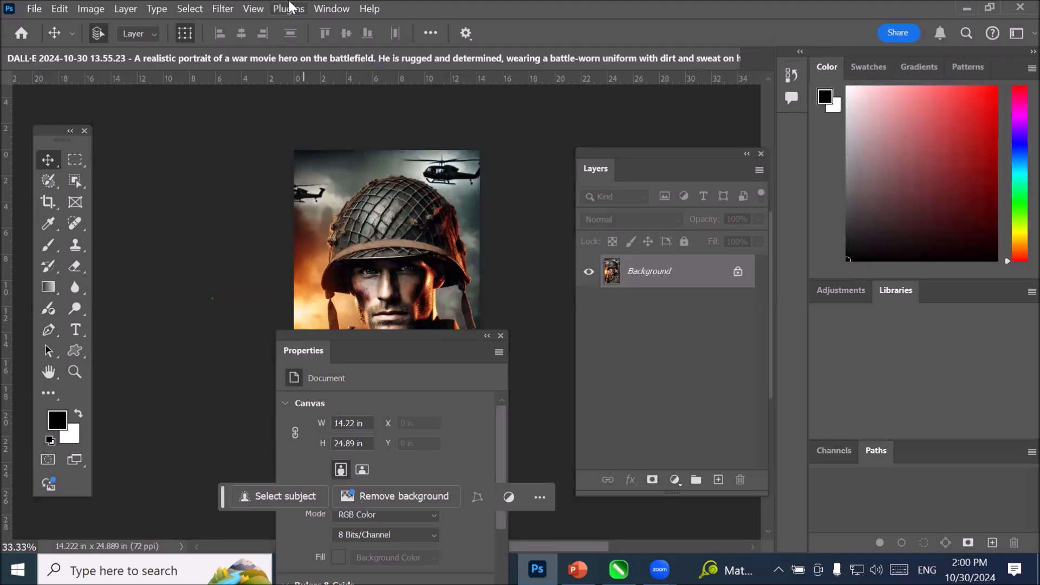
- Reset the Essentials workspace and float the toolbox in two columns over the canvas beside the portrait
left_click(338, 12)
mouse_move(390, 37)
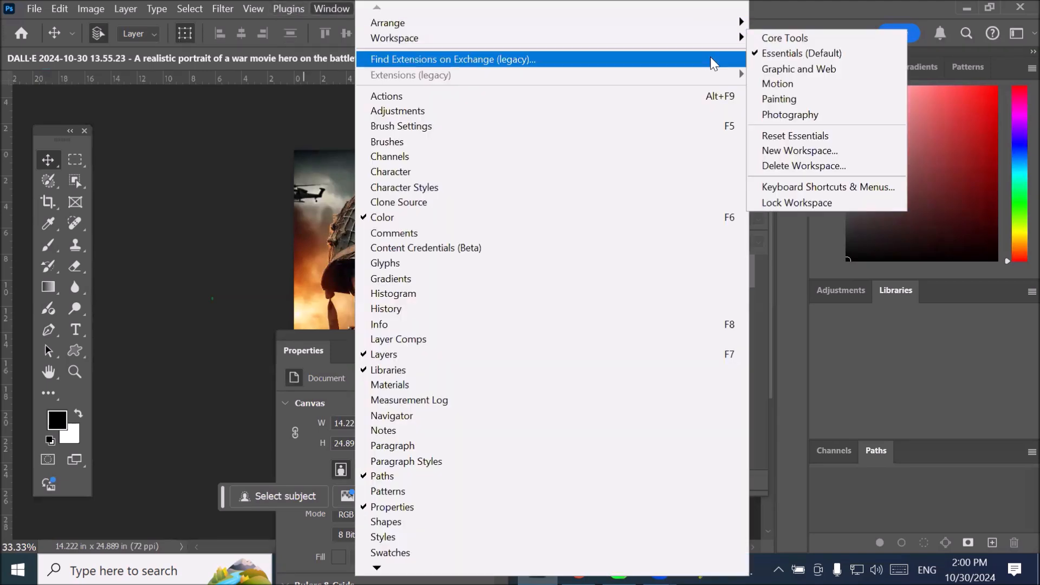
left_click(832, 145)
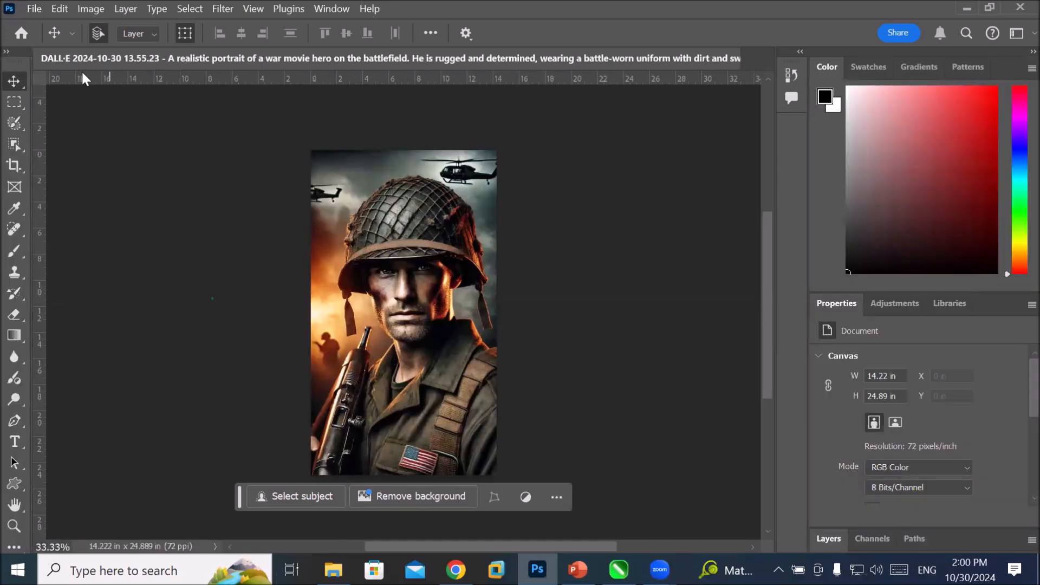
left_click(7, 52)
left_click_drag(17, 52, 147, 113)
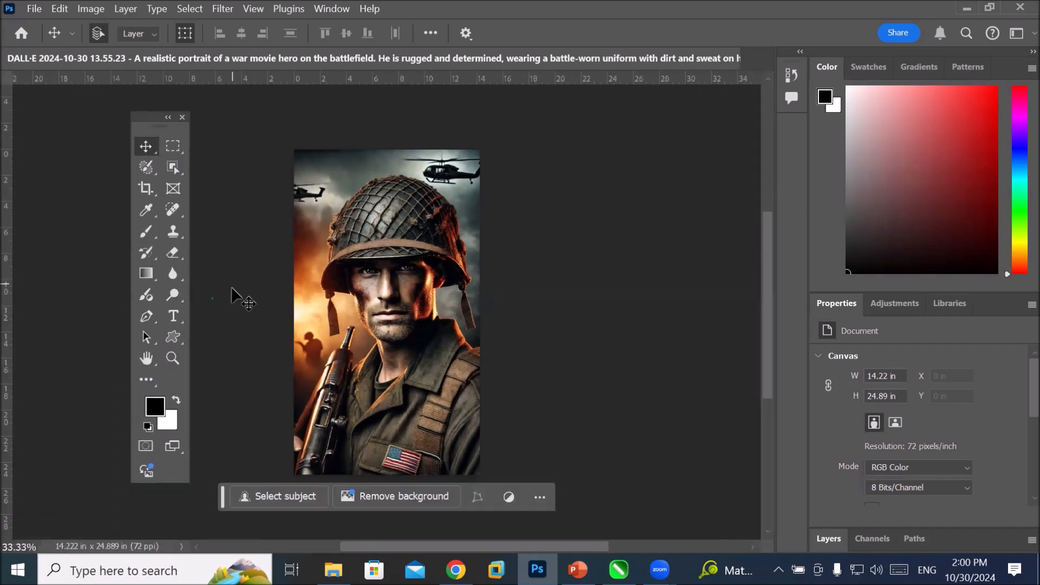
- Select the soldier in the portrait using Select Subject with the Object Selection Tool
left_click(169, 167)
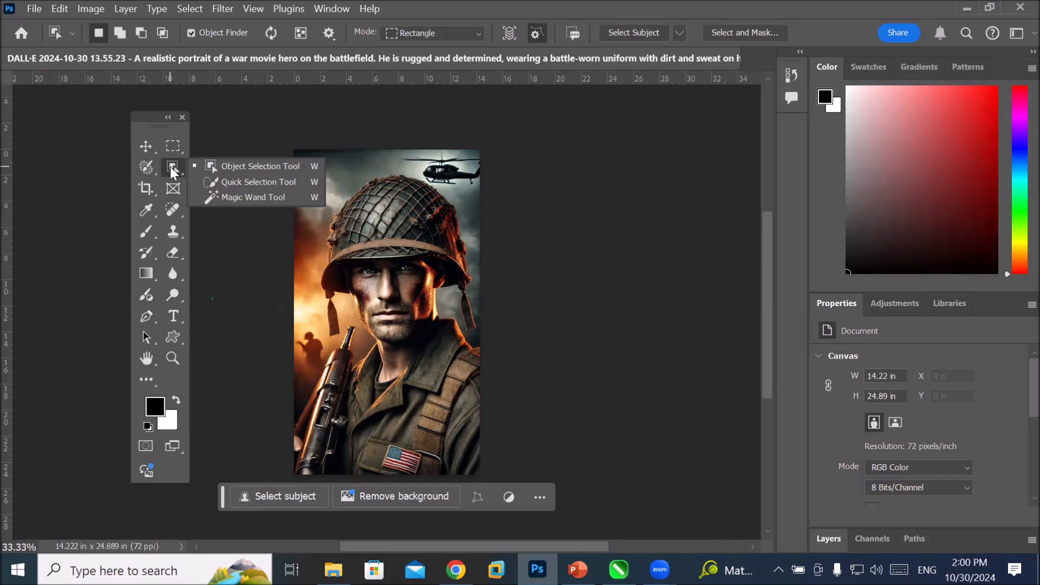
left_click(245, 166)
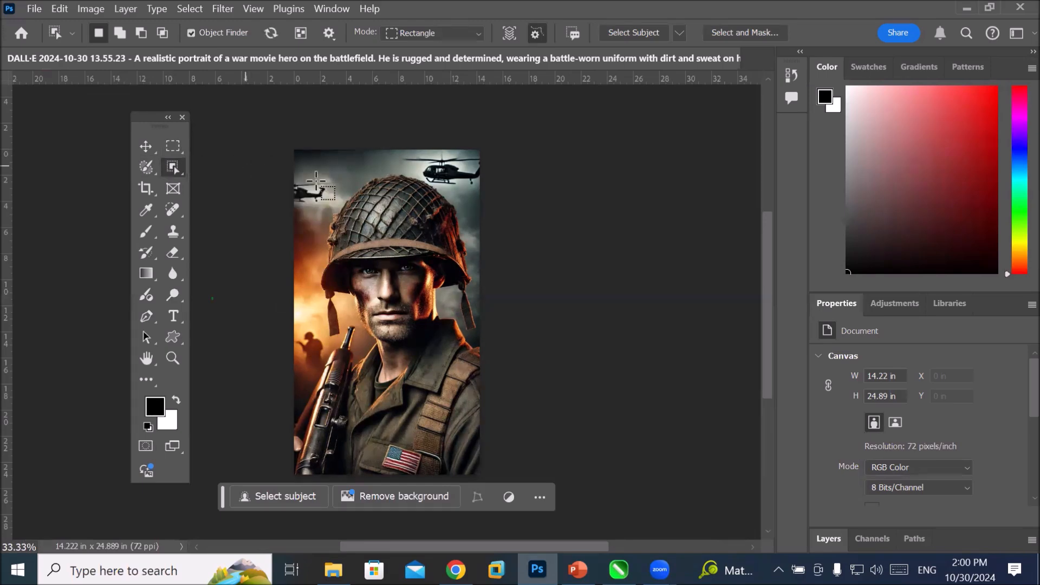
left_click(637, 34)
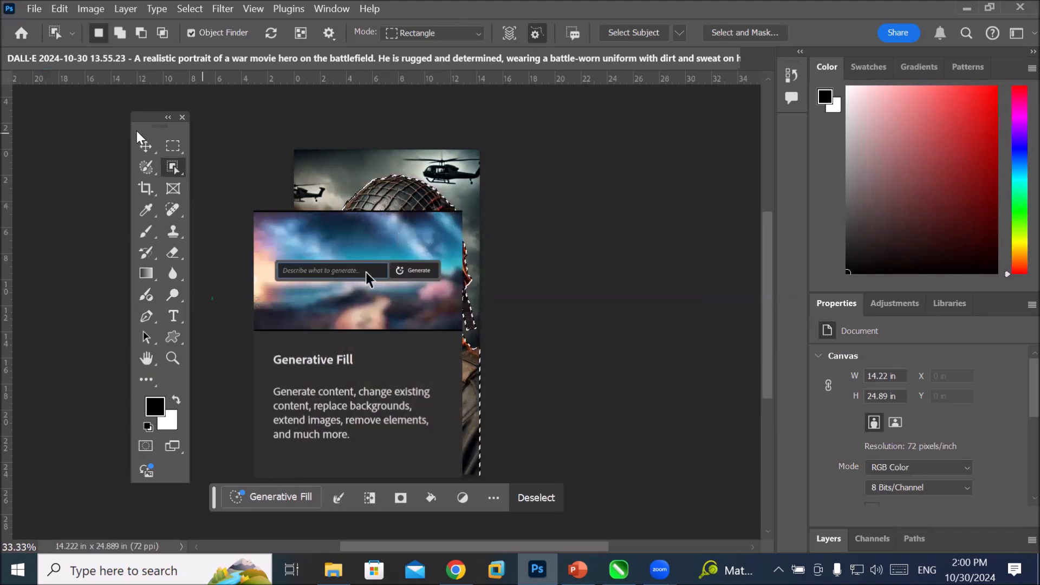
- Copy the selected soldier and paste it onto Page 6 of the poster document in CorelDRAW
left_click(146, 147)
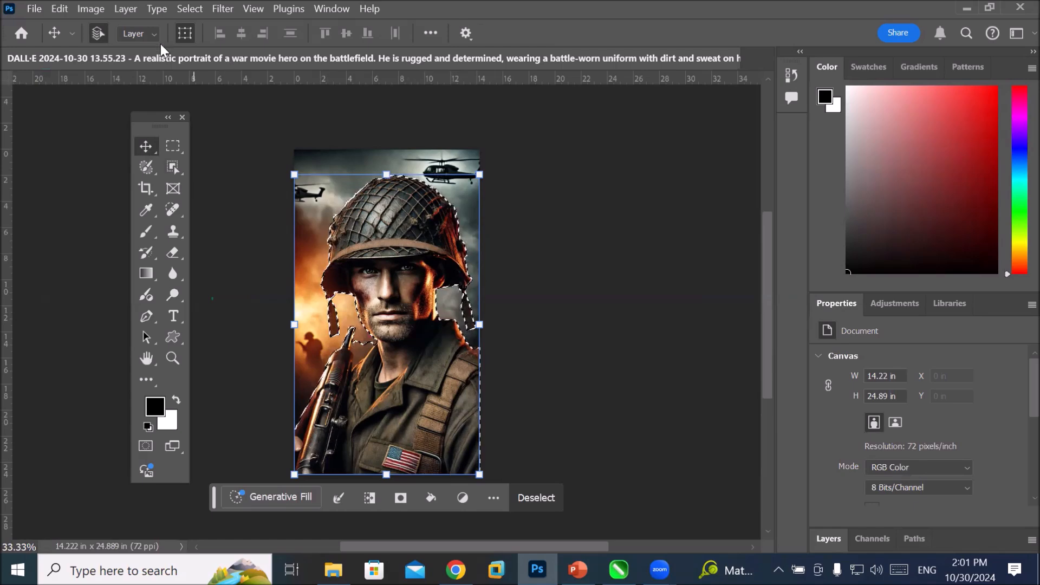
left_click(59, 9)
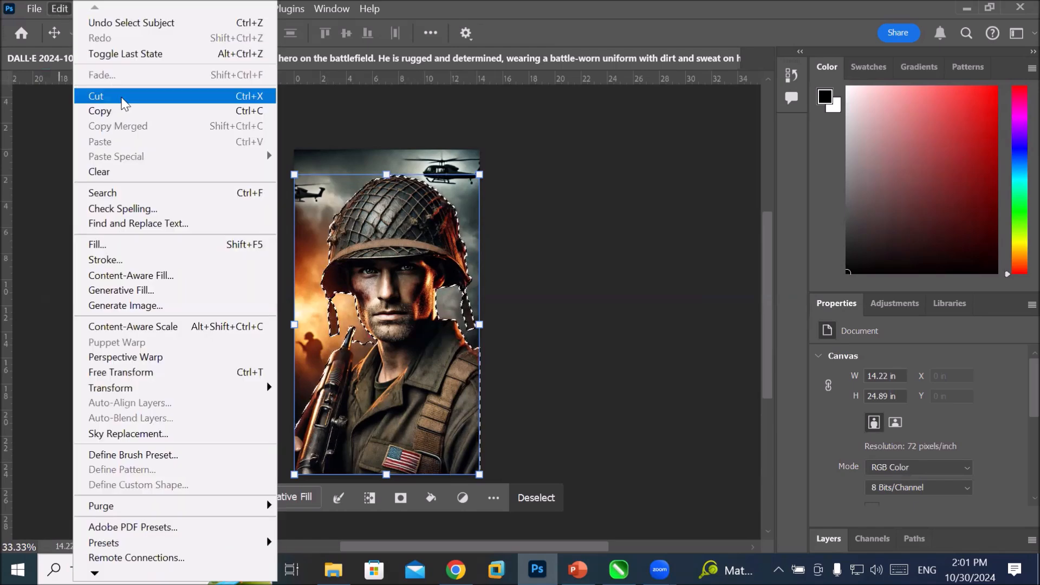
left_click(127, 111)
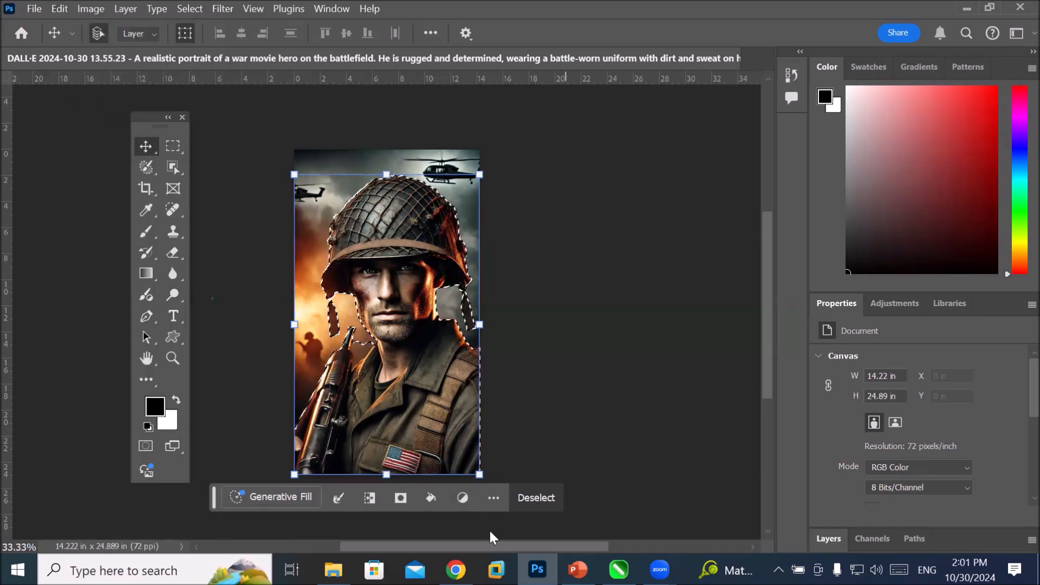
left_click(619, 569)
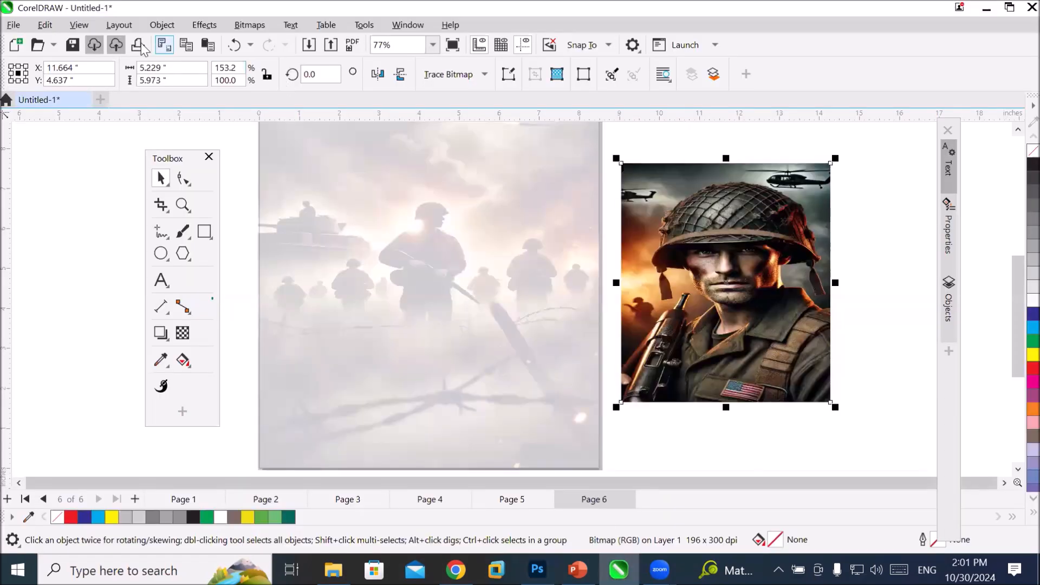
left_click(45, 25)
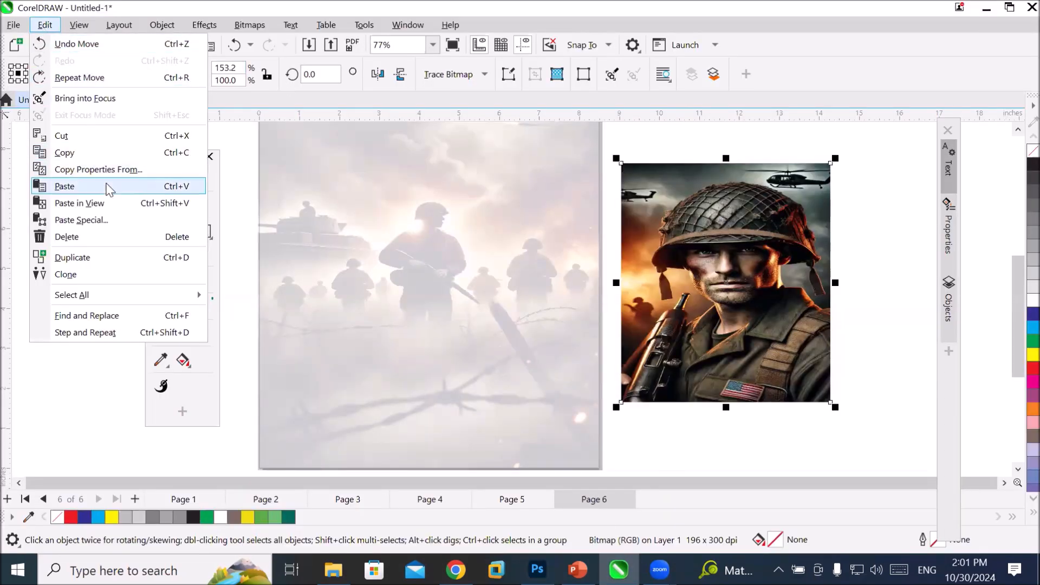
left_click(106, 183)
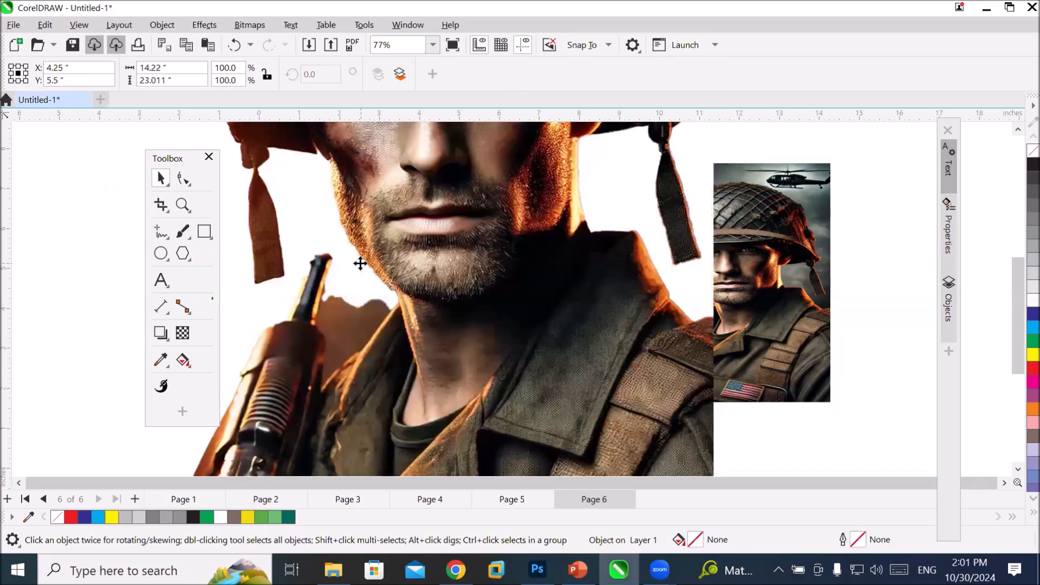
- Move the pasted soldier cutout off the page, to the right of the small original portrait
scroll(354, 263, "down", 5)
scroll(362, 260, "down", 1)
left_click_drag(386, 265, 621, 340)
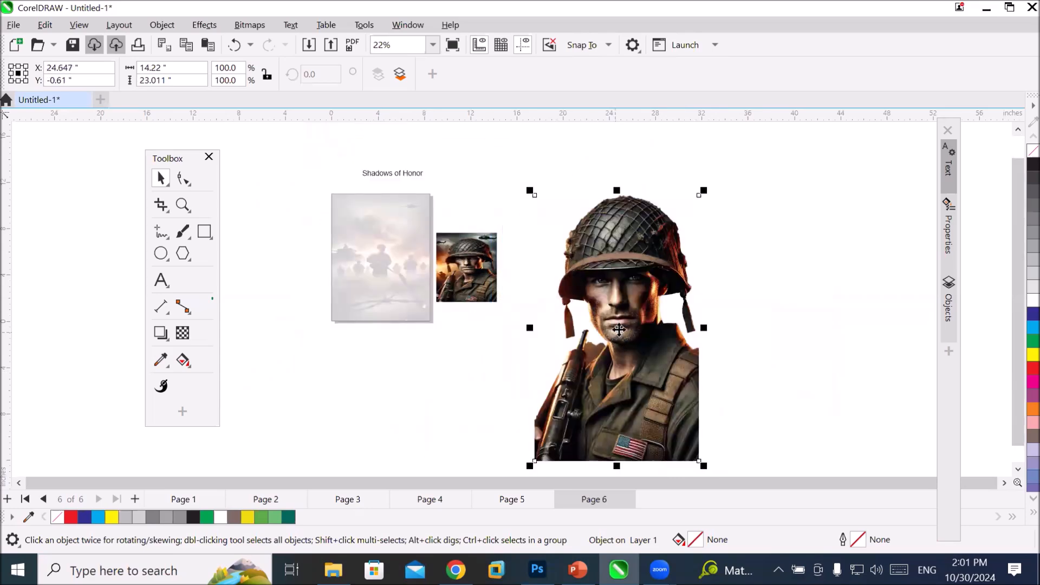
left_click_drag(627, 324, 615, 297)
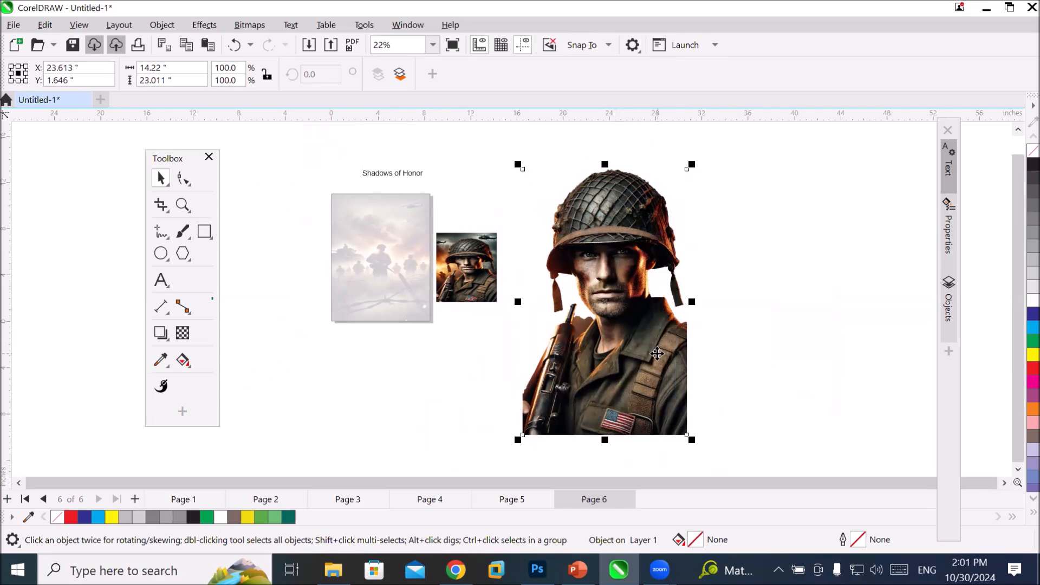
- Try the soldier cutout over the faded poster and move it back to the empty area far right of the page
scroll(657, 353, "up", 2)
scroll(655, 352, "down", 2)
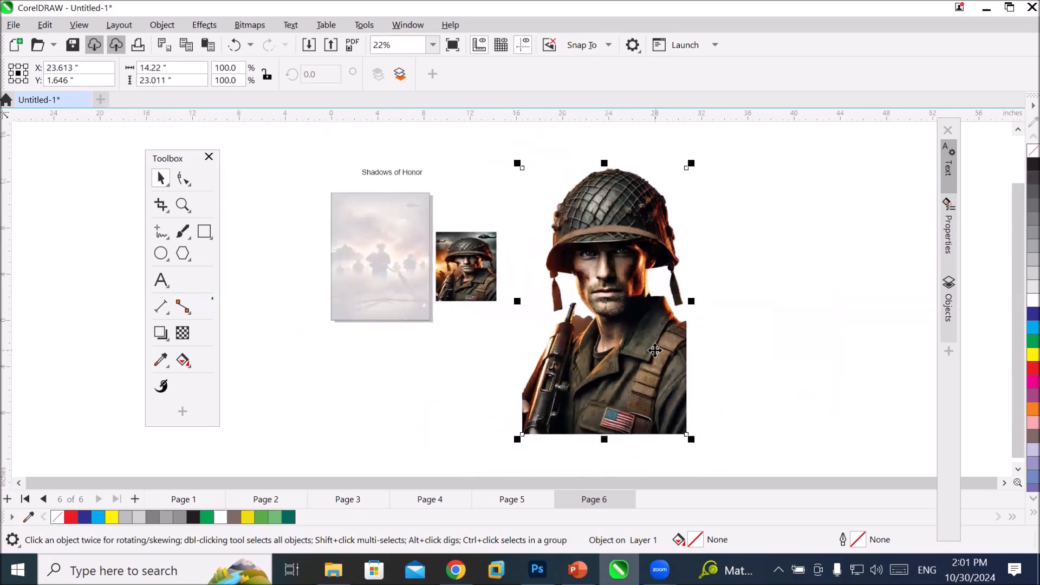
scroll(655, 351, "up", 1)
scroll(655, 352, "down", 1)
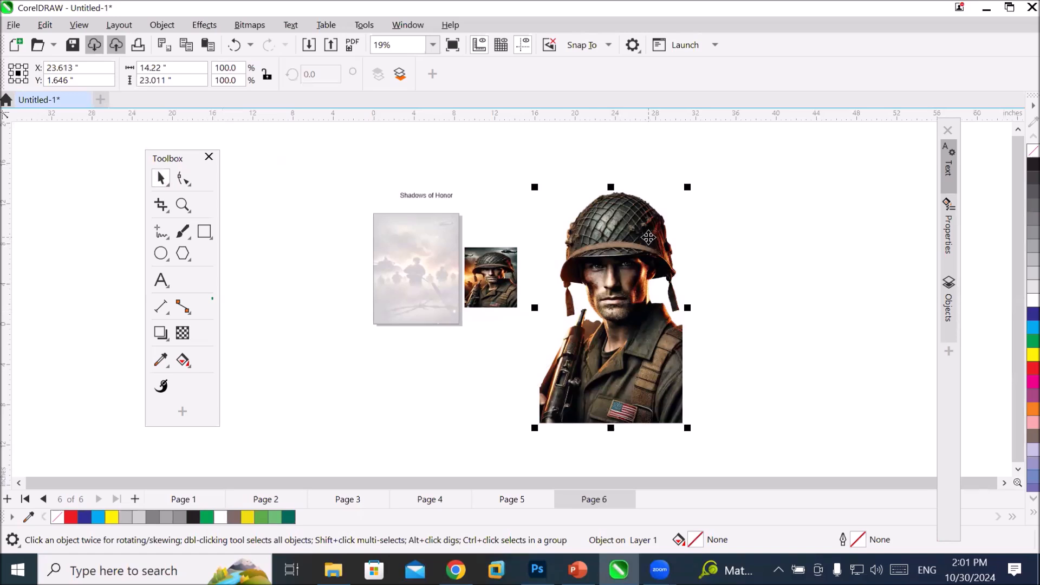
left_click_drag(625, 247, 464, 306)
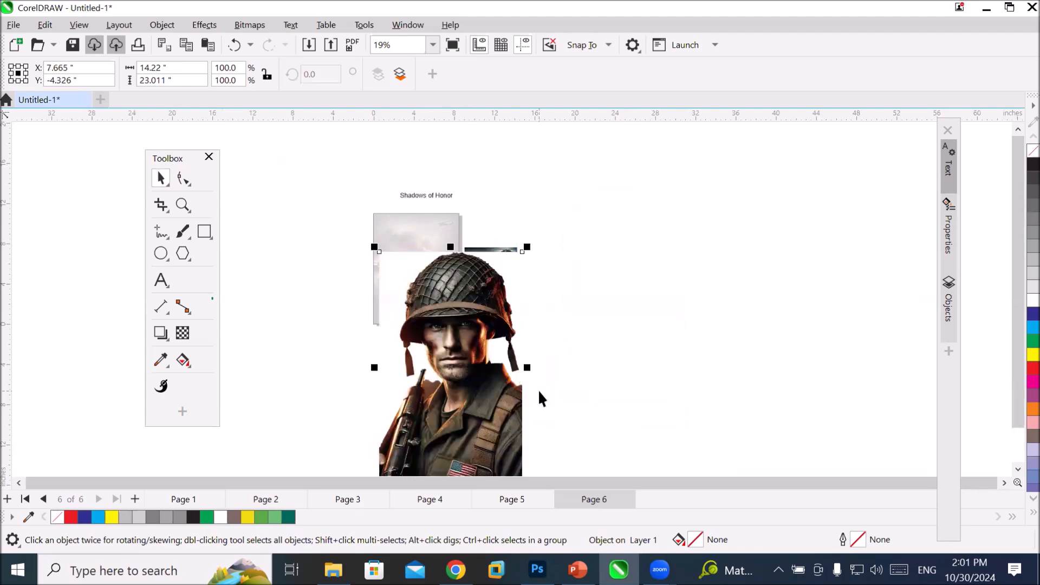
left_click_drag(460, 305, 728, 252)
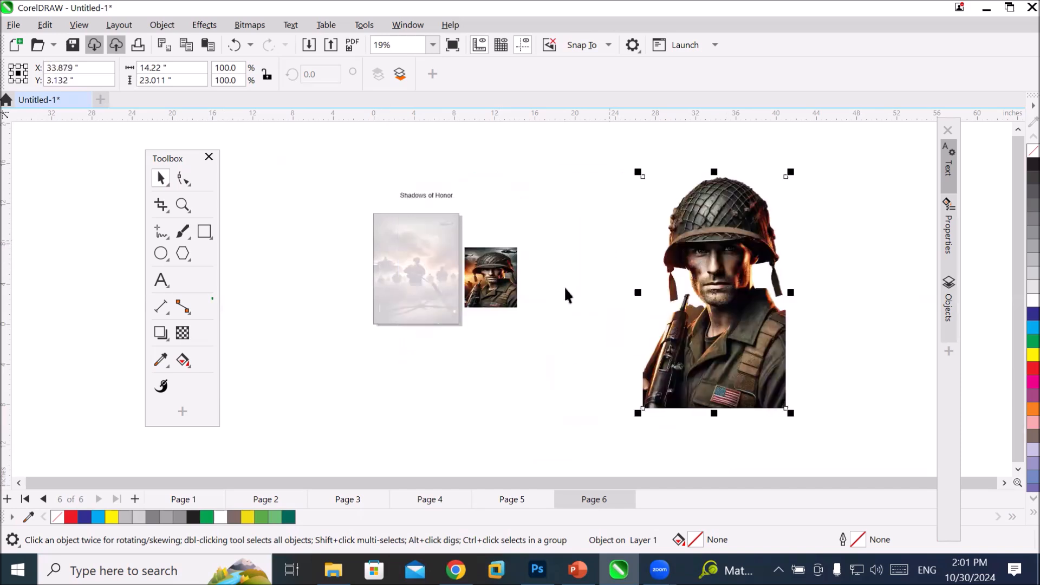
- Convert the soldier cutout to a 300 dpi CMYK Color (32-bit) bitmap with anti-aliasing and a transparent background
left_click(444, 383)
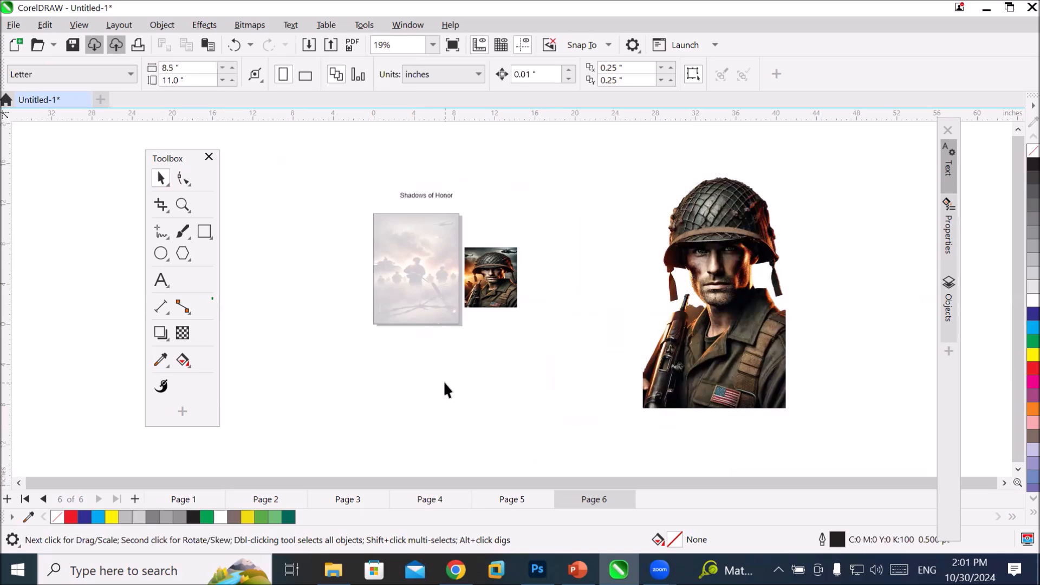
left_click(717, 334)
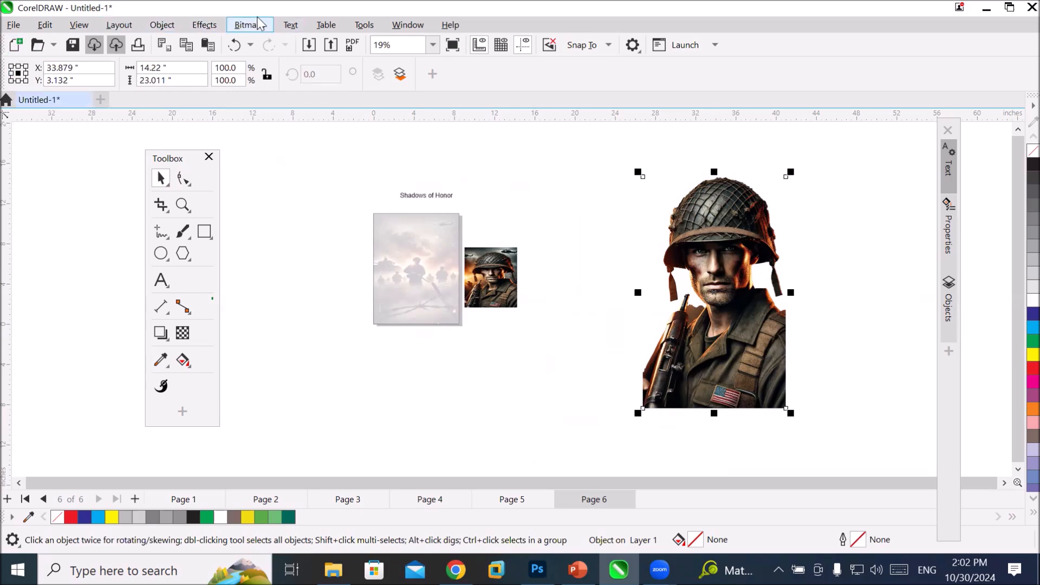
left_click(248, 27)
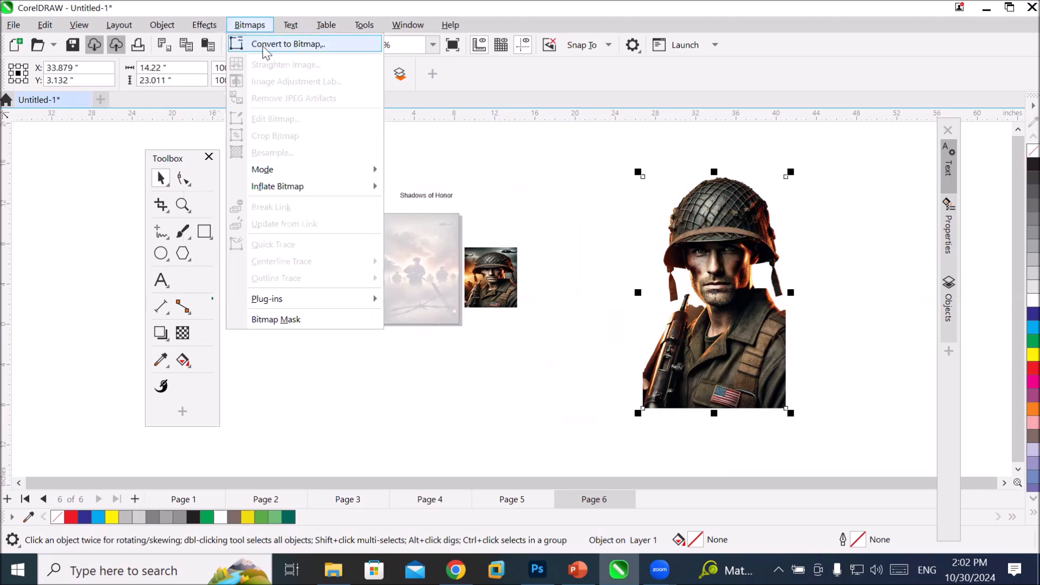
left_click(264, 48)
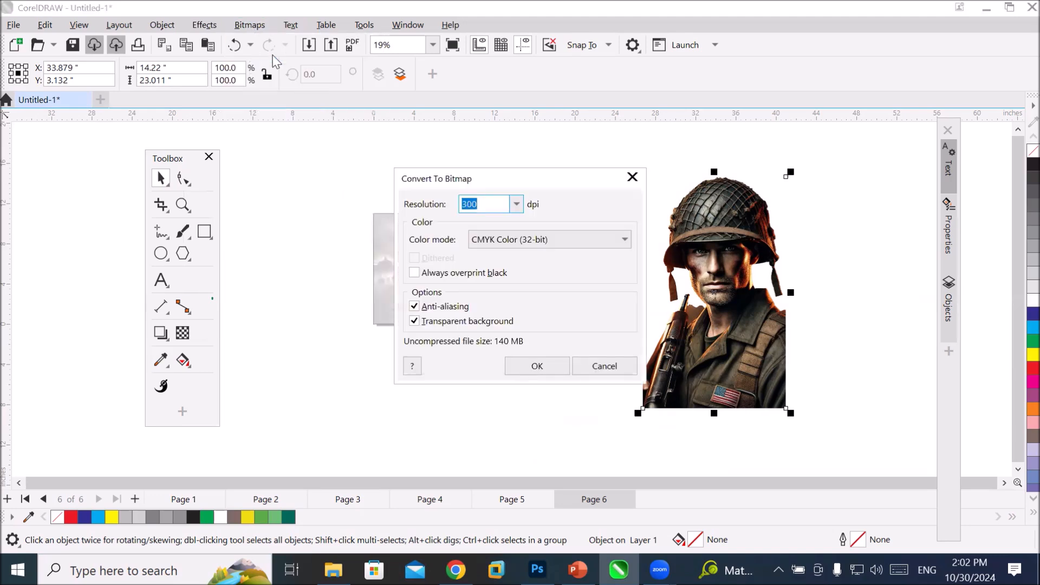
left_click(550, 367)
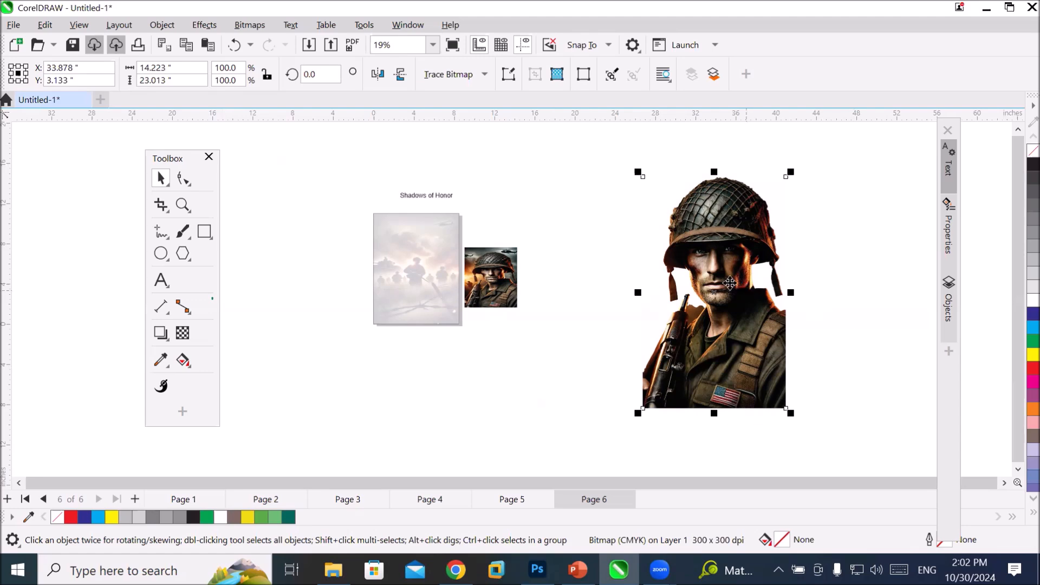
- Move the converted soldier bitmap closer to the poster, keeping it right of the small portrait
left_click(249, 28)
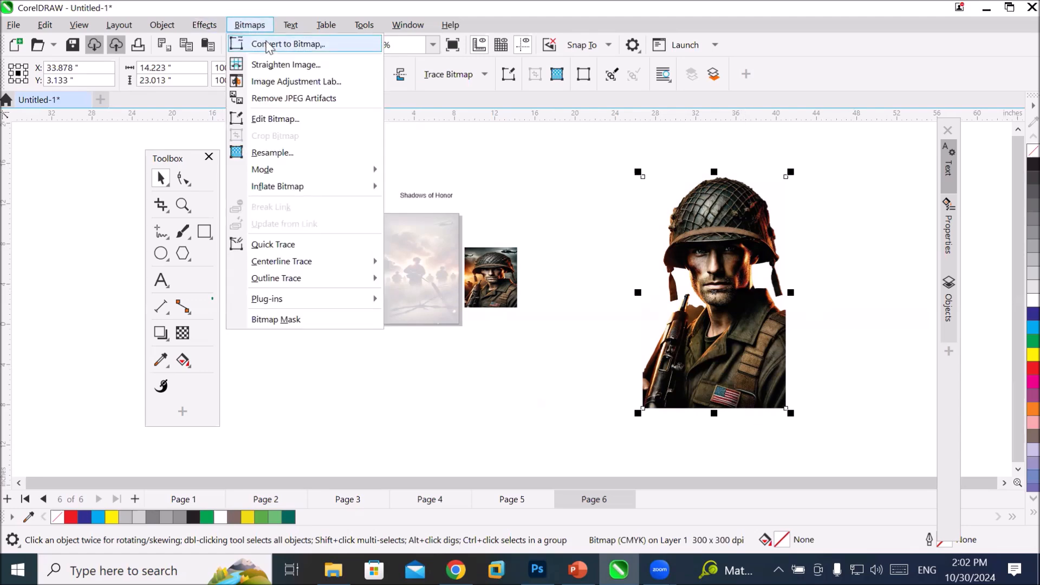
left_click(715, 293)
left_click(715, 293)
left_click_drag(717, 279, 642, 265)
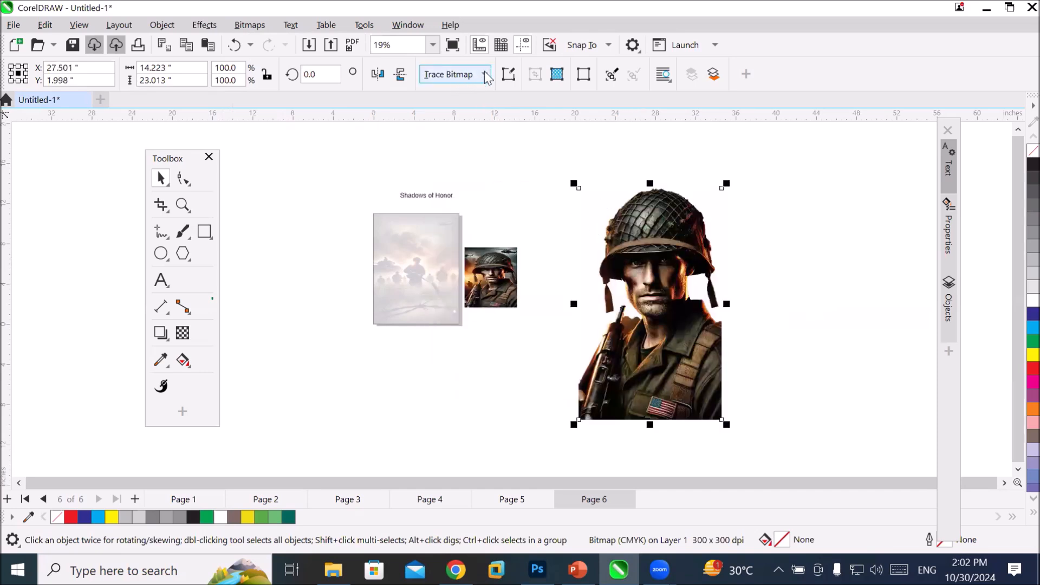
- Convert the cut-out soldier bitmap to vectors with Quick Trace, and switch to Photoshop to close it
left_click(485, 76)
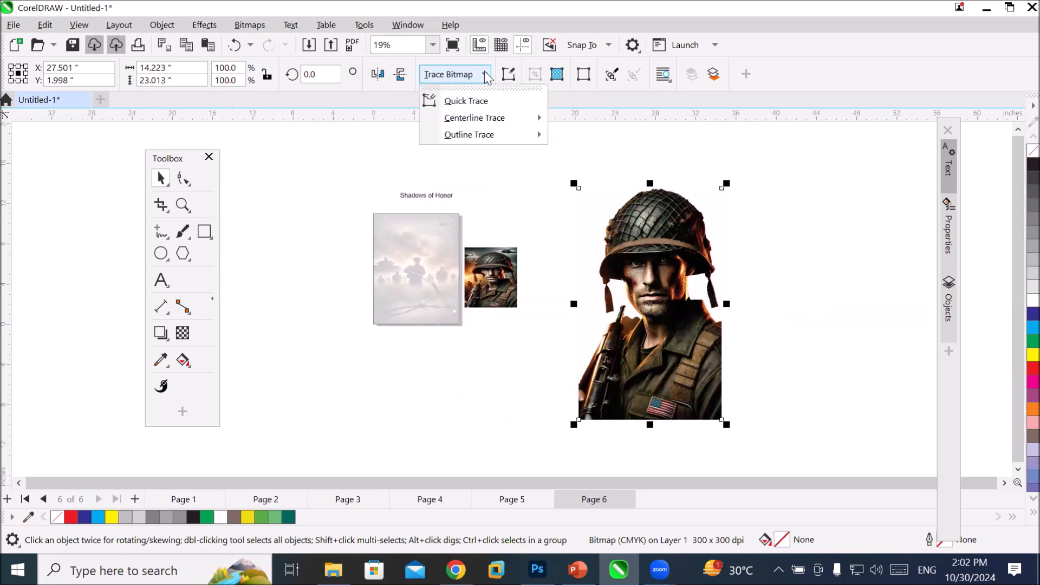
left_click(466, 101)
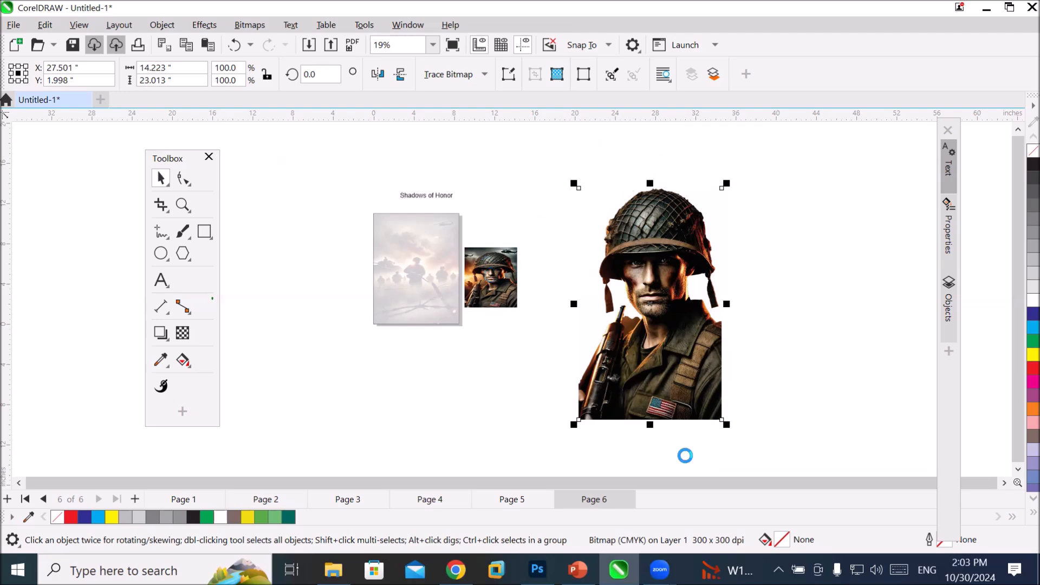
left_click(537, 569)
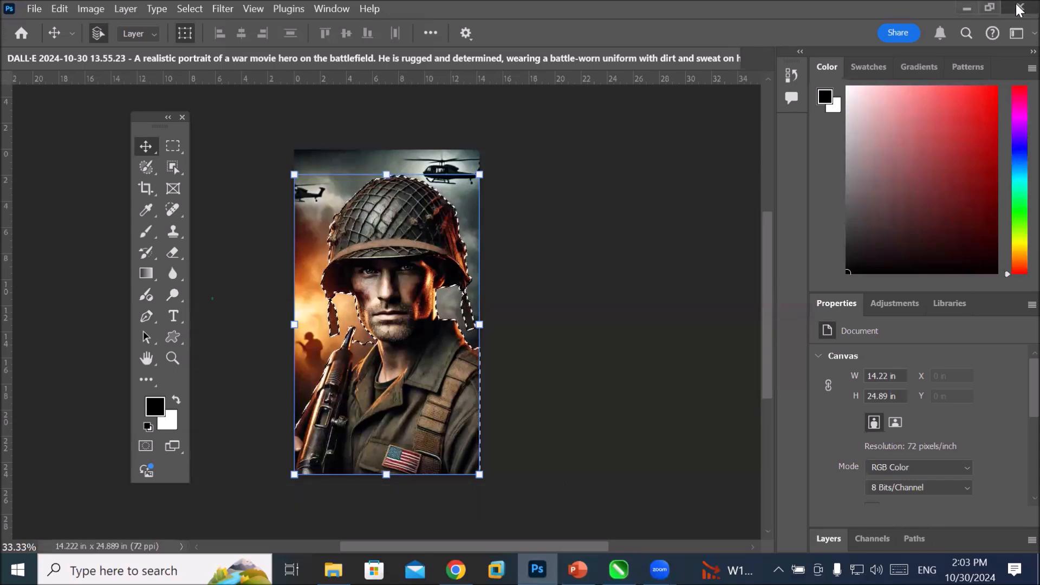
left_click(1020, 8)
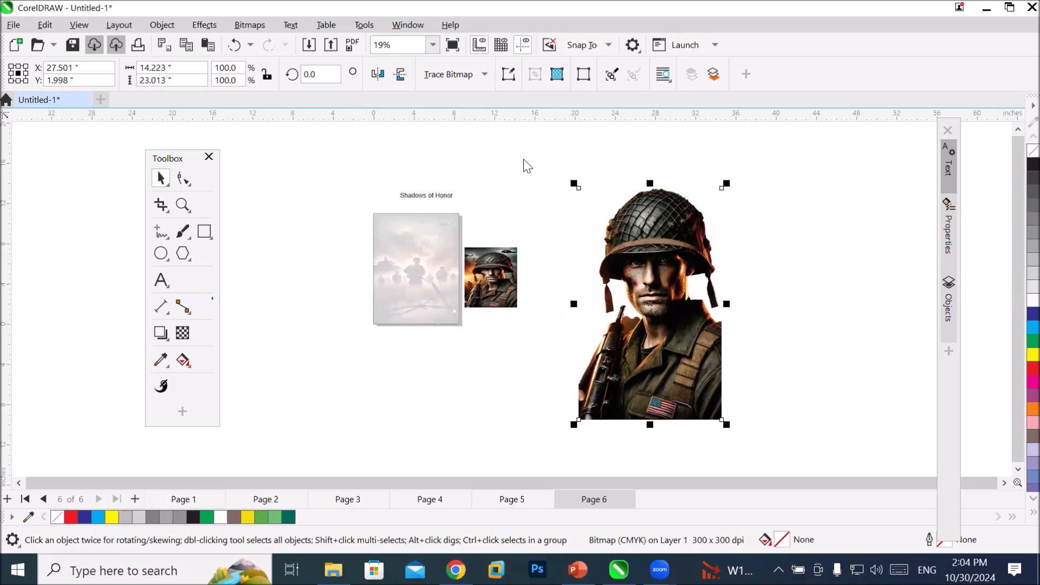
- Move the traced soldier group off the original bitmap and place it beside the bitmap, clear of the page
scroll(523, 157, "up", 2)
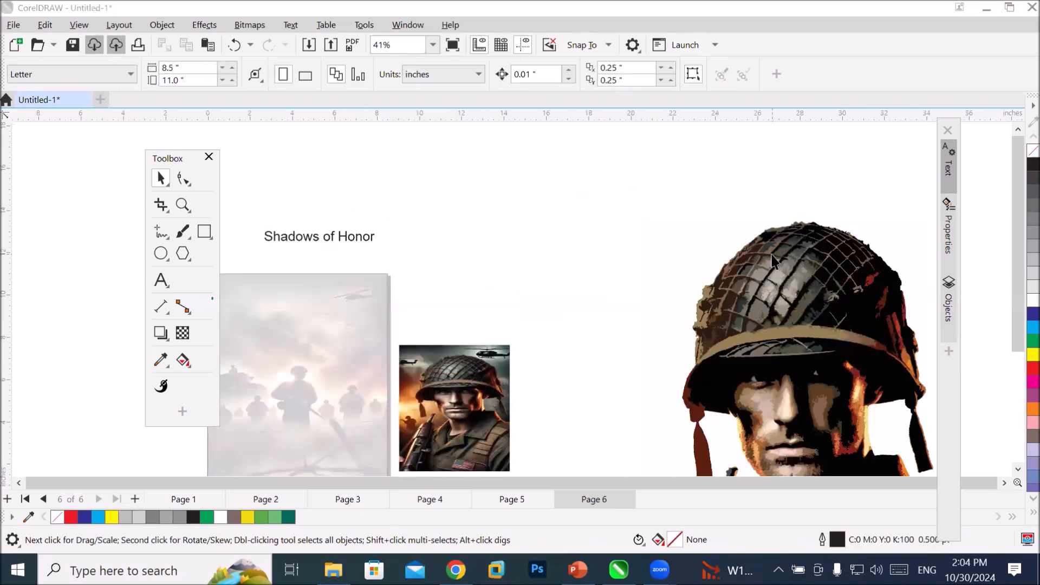
scroll(774, 260, "down", 2)
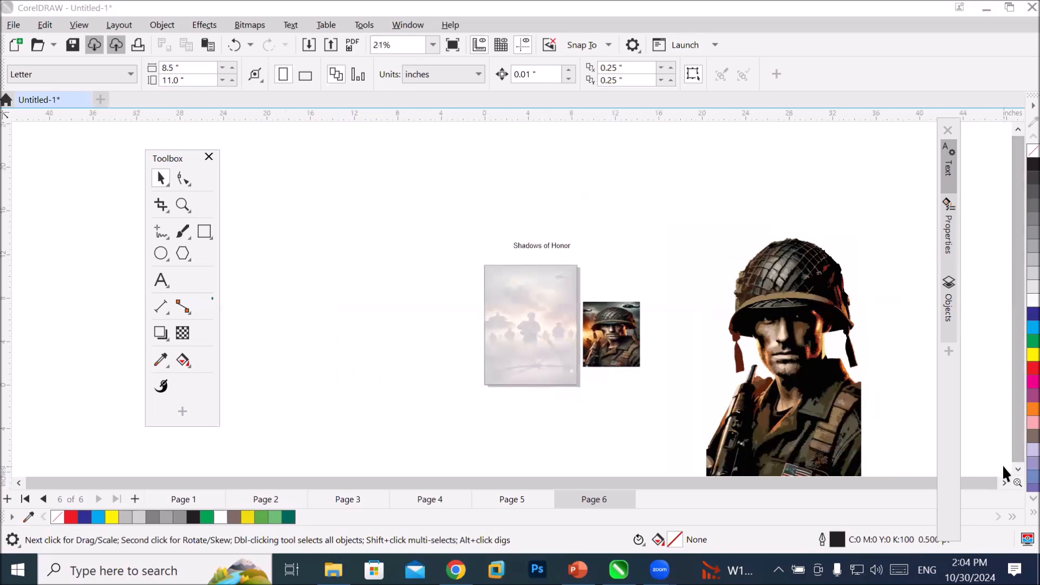
left_click(1005, 482)
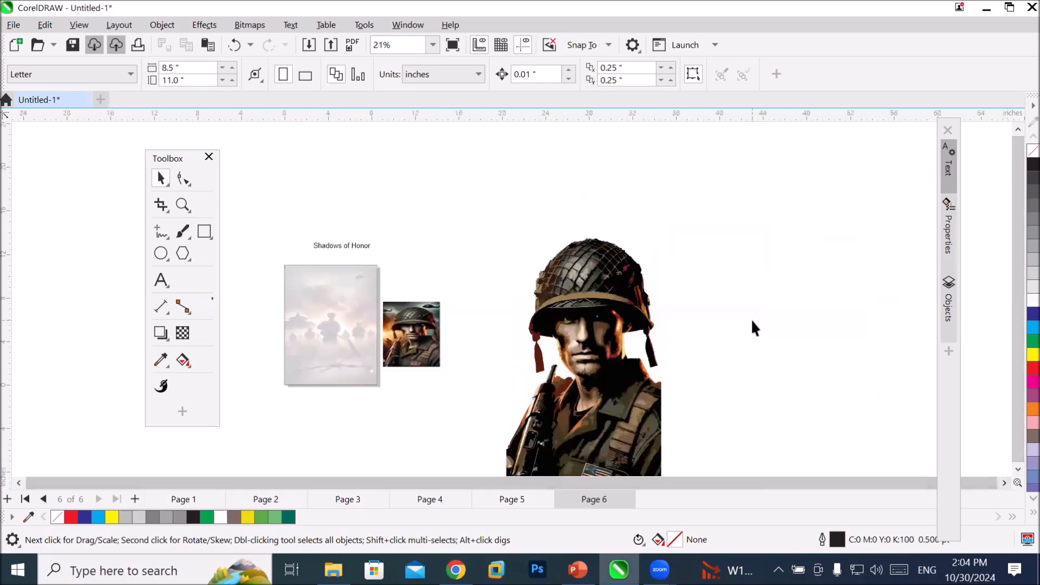
left_click_drag(541, 325, 358, 323)
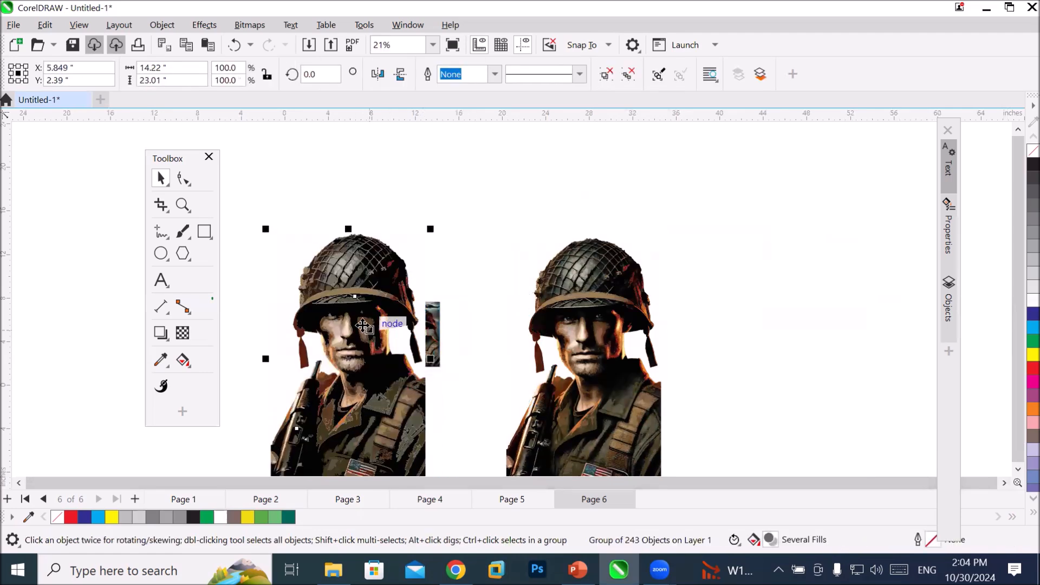
left_click_drag(373, 317, 711, 237)
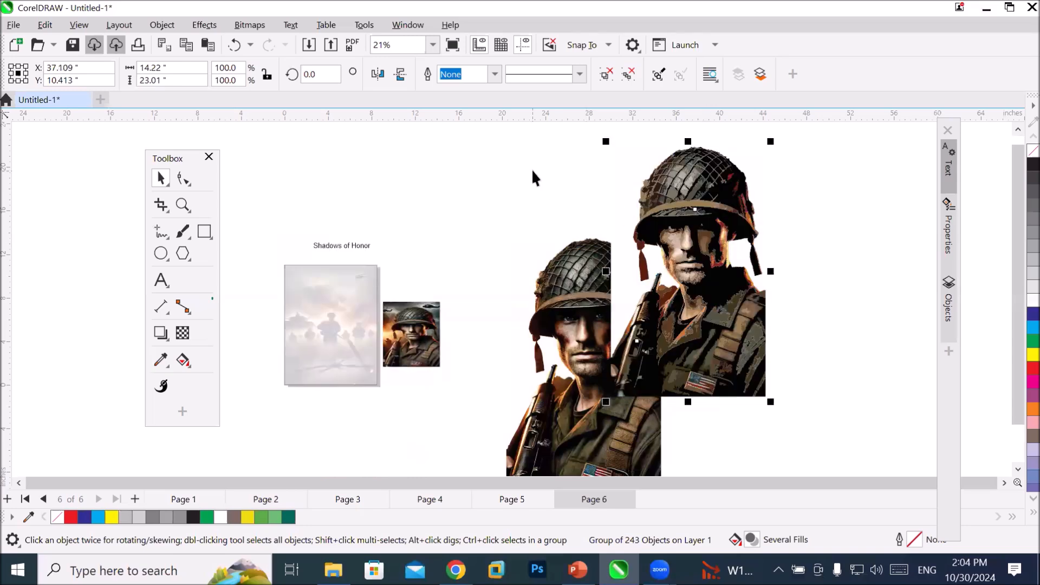
left_click_drag(720, 206, 737, 233)
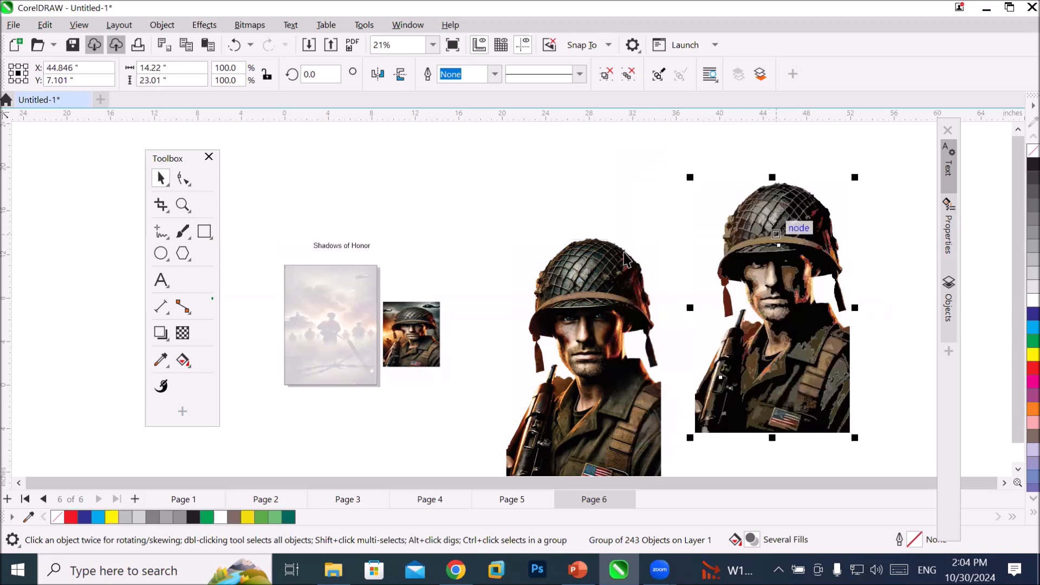
- Delete the original soldier bitmap and move the traced group into the space it occupied
left_click_drag(589, 274, 566, 248)
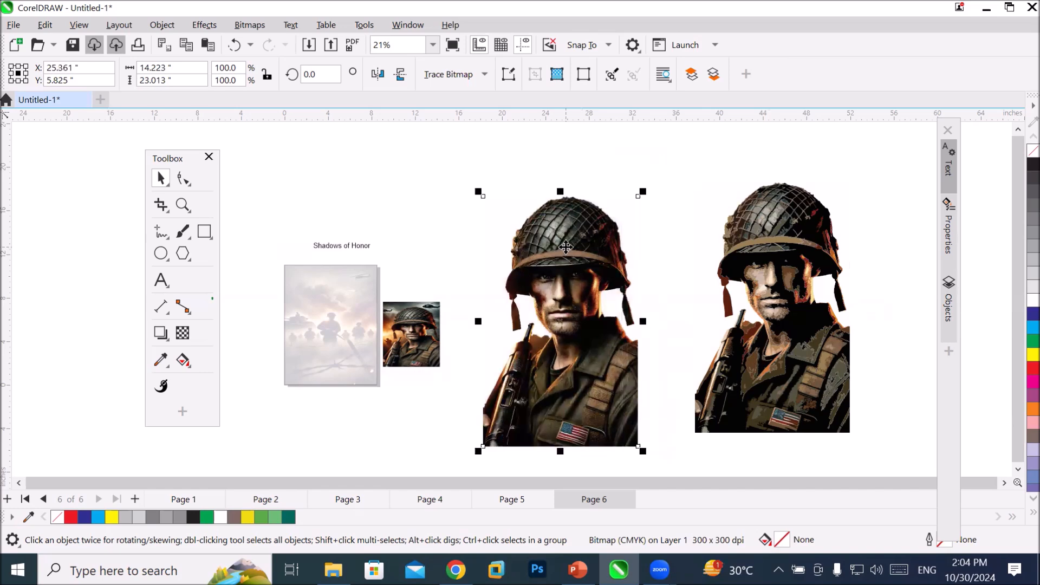
key("Delete")
mouse_move(779, 247)
left_mouse_down()
mouse_move(629, 255)
mouse_move(618, 249)
mouse_move(639, 238)
mouse_move(599, 232)
left_mouse_up()
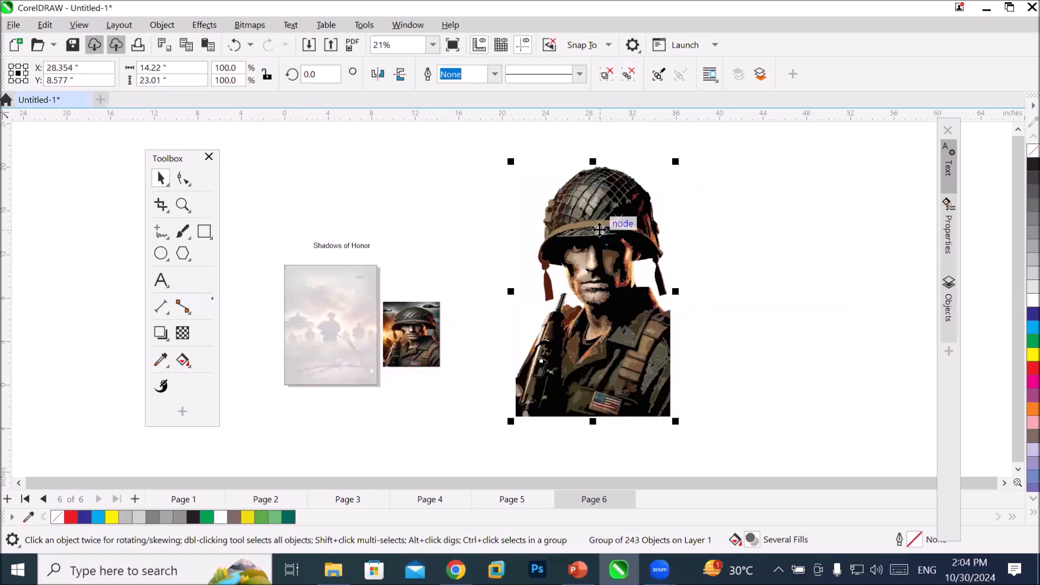
- Ungroup the traced soldier and remove the white background curve from behind the figure
right_click(533, 189)
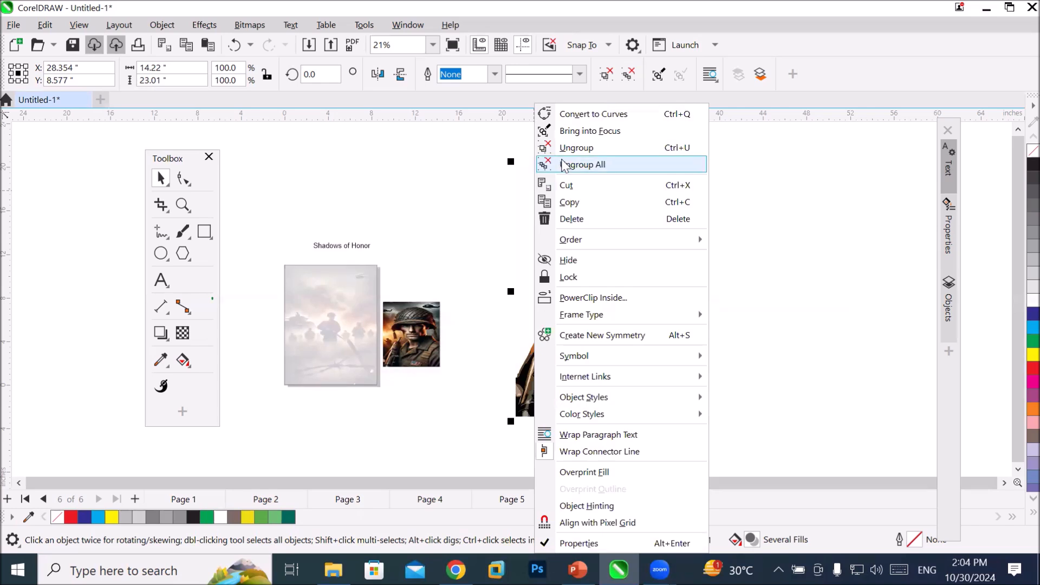
left_click(574, 148)
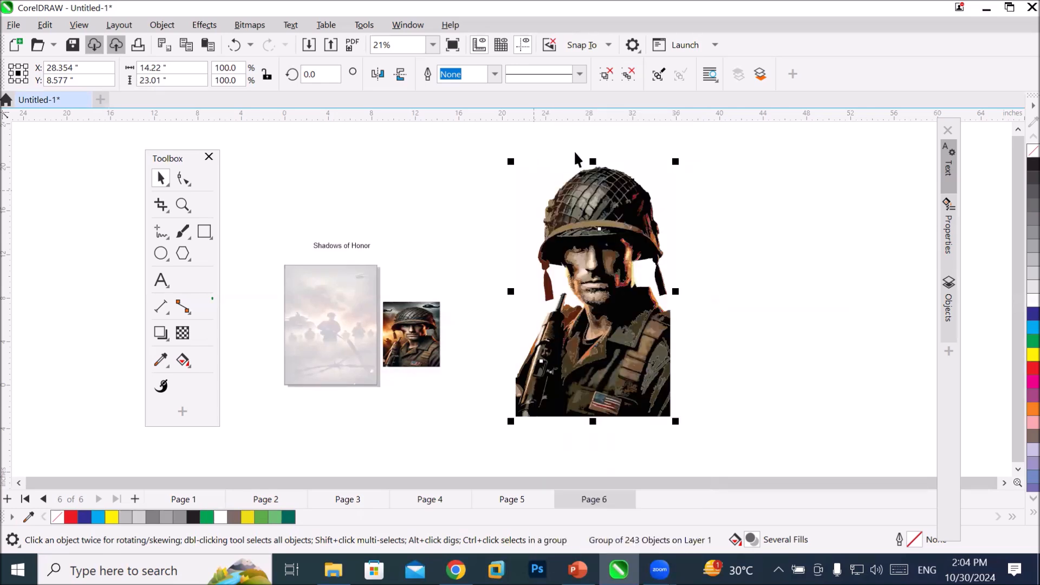
left_click(669, 190)
left_click_drag(668, 192, 828, 196)
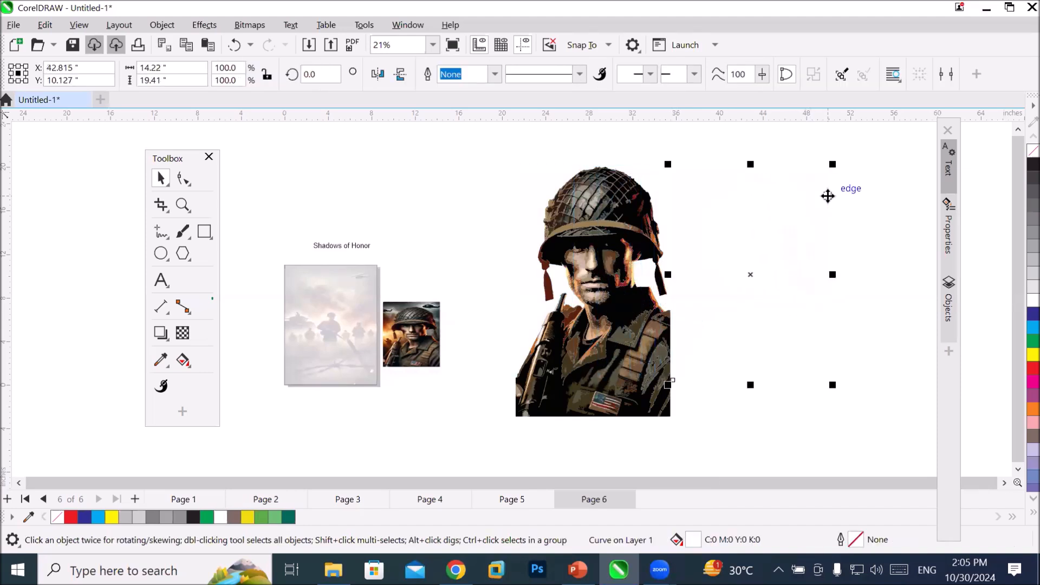
left_click(811, 217)
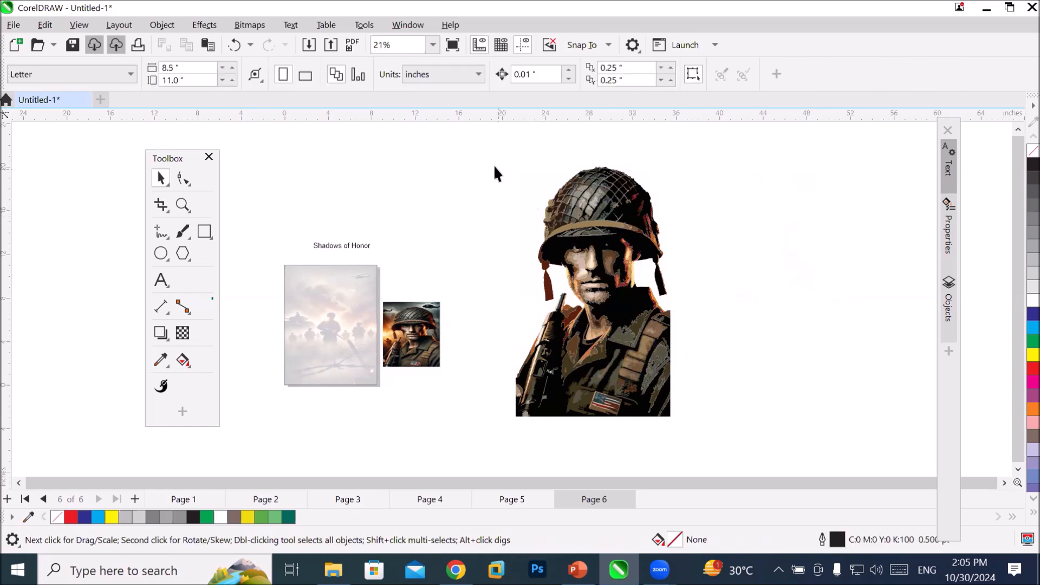
- Select all the remaining traced pieces of the soldier and group them into one object
left_click_drag(490, 163, 705, 437)
scroll(617, 296, "up", 3)
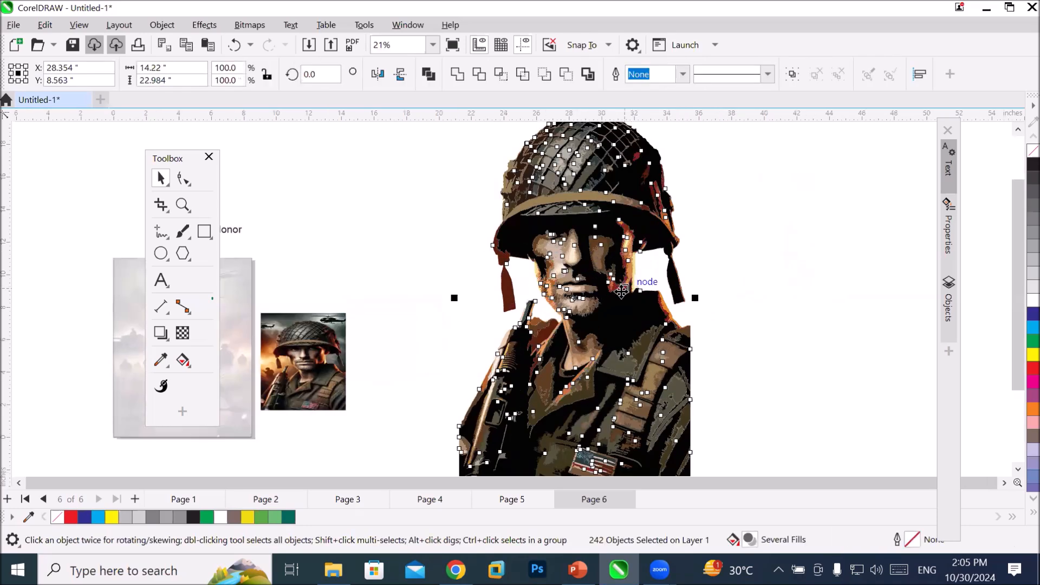
scroll(617, 300, "up", 3)
scroll(568, 247, "down", 4)
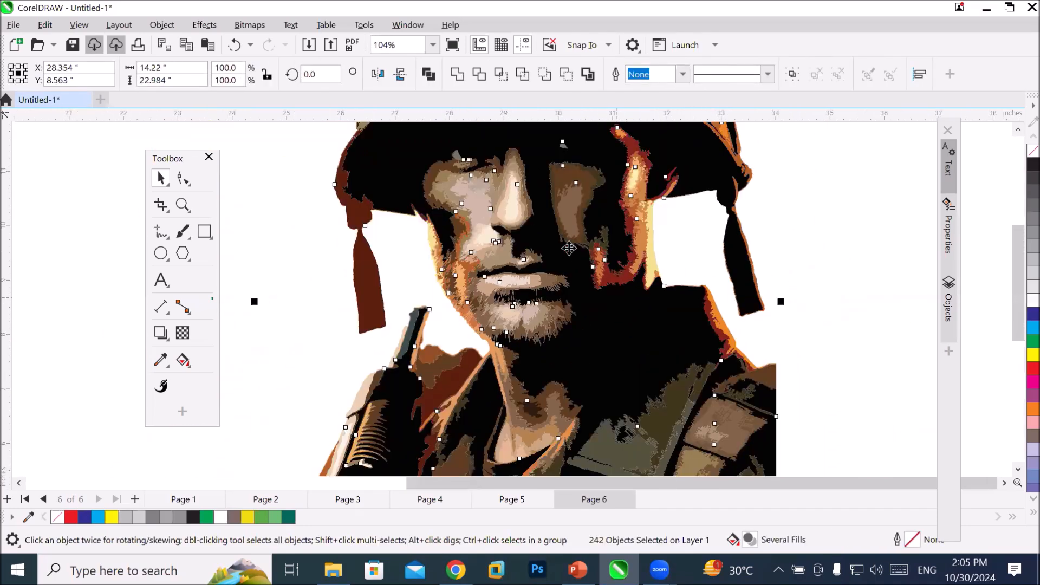
scroll(569, 247, "down", 2)
right_click(575, 233)
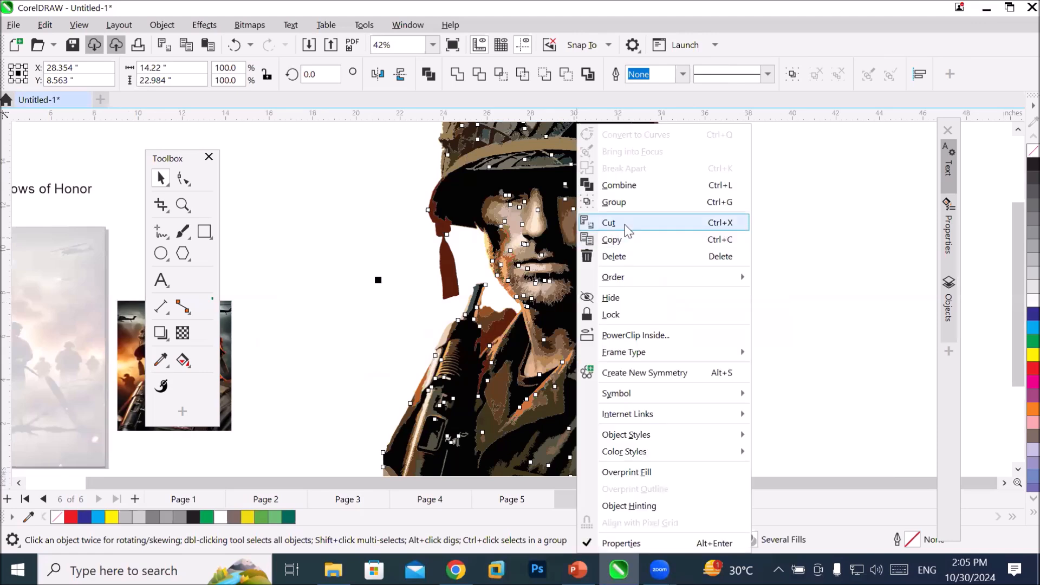
left_click(648, 205)
left_click(770, 263)
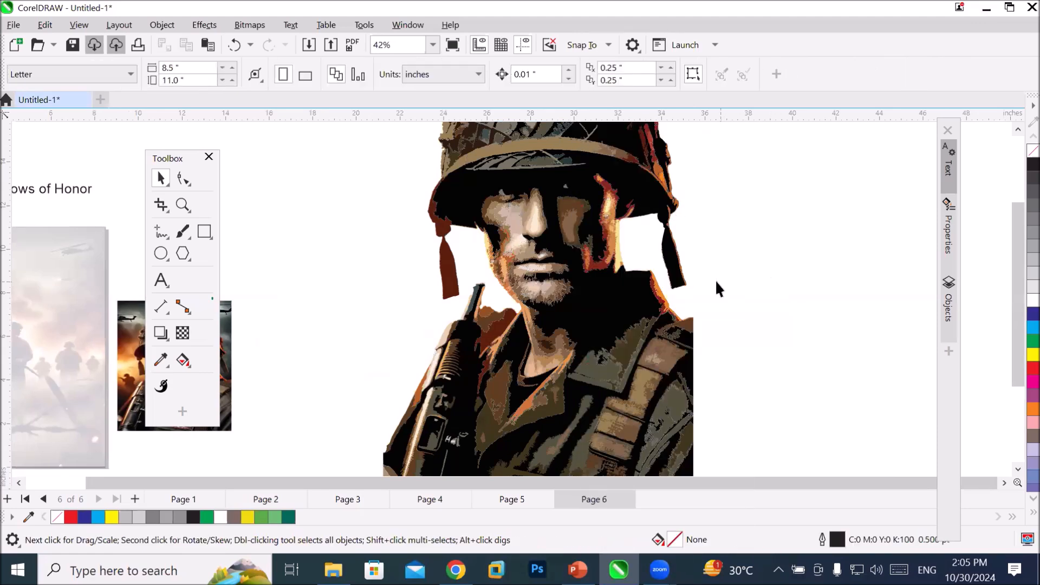
- Scale the soldier group down to about 29.4% (about 4.18 by 6.76 inches) and place it over the misty battlefield page
scroll(651, 255, "down", 3)
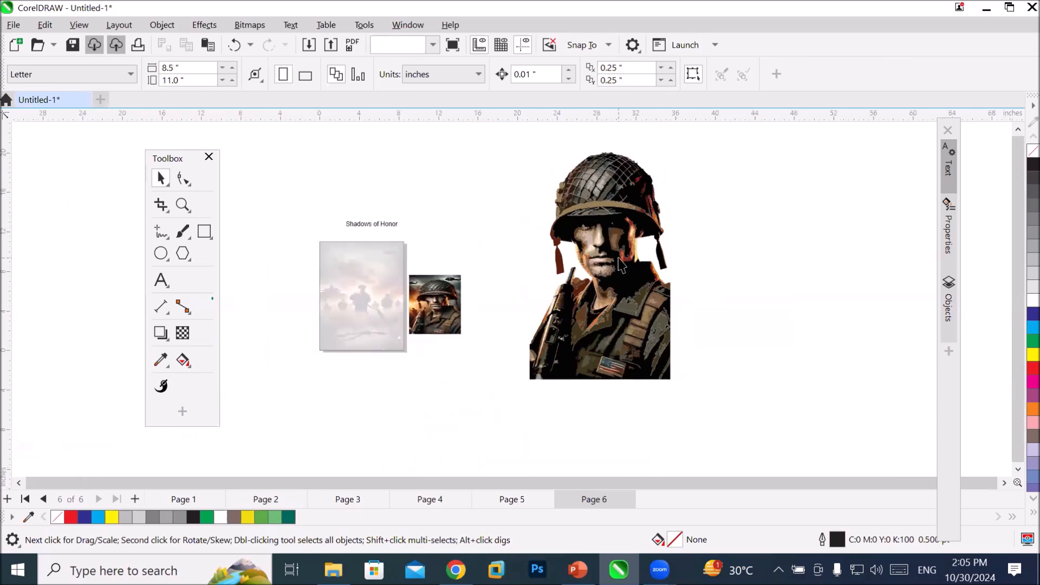
left_click(640, 265)
left_click_drag(674, 384, 571, 253)
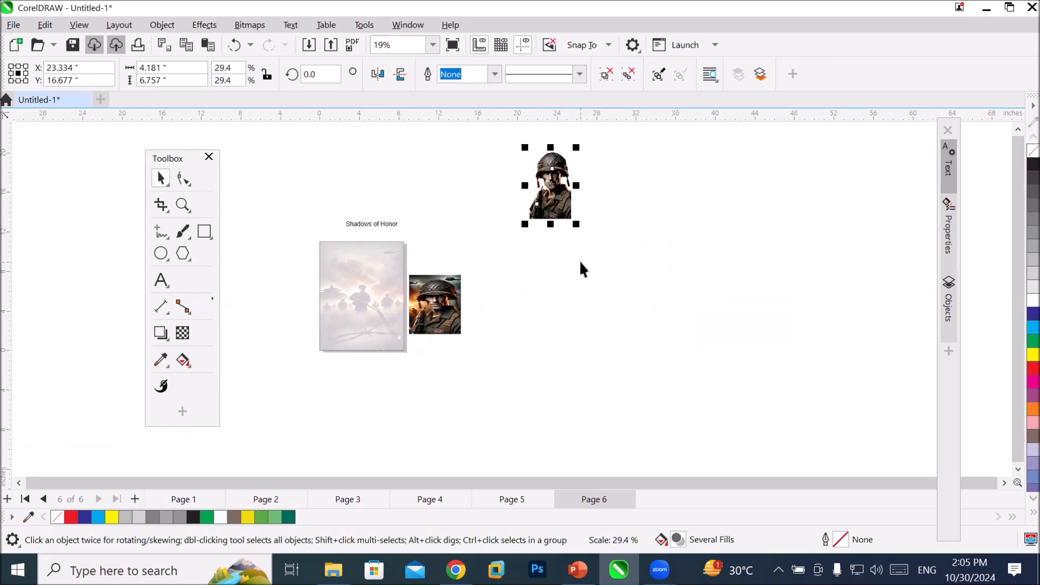
left_click_drag(555, 202, 346, 359)
scroll(320, 343, "up", 2)
scroll(384, 240, "up", 3)
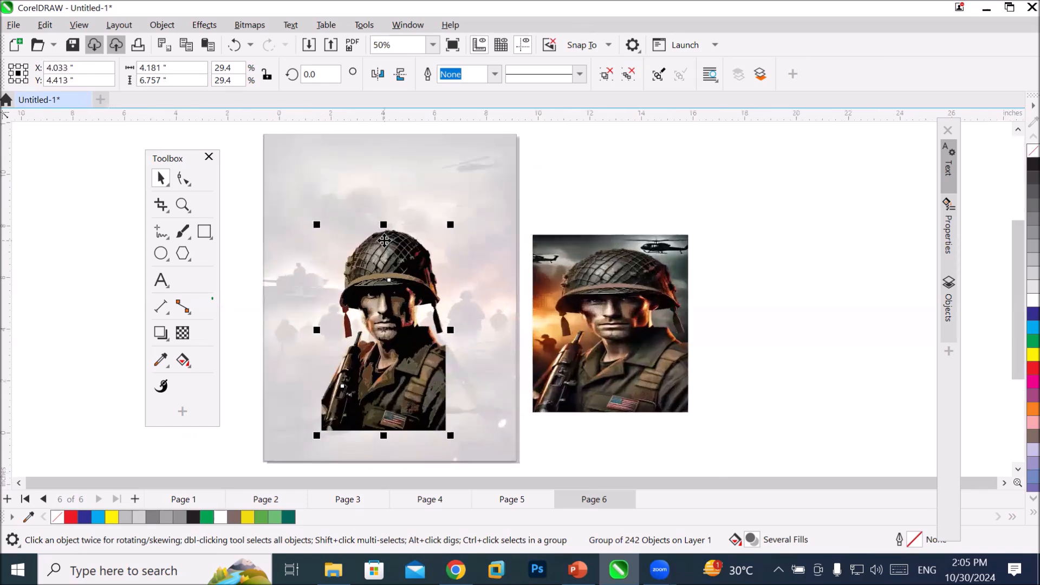
left_click(878, 327)
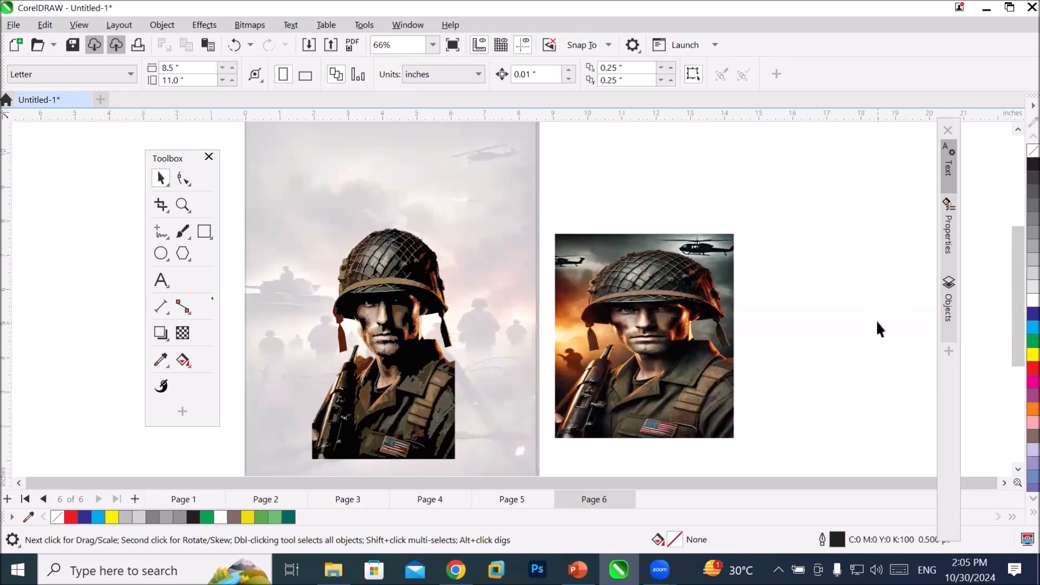
- Move the soldier group into the page's lower right corner, centred at about X 6.6, Y 3.4 inches
scroll(845, 308, "down", 2)
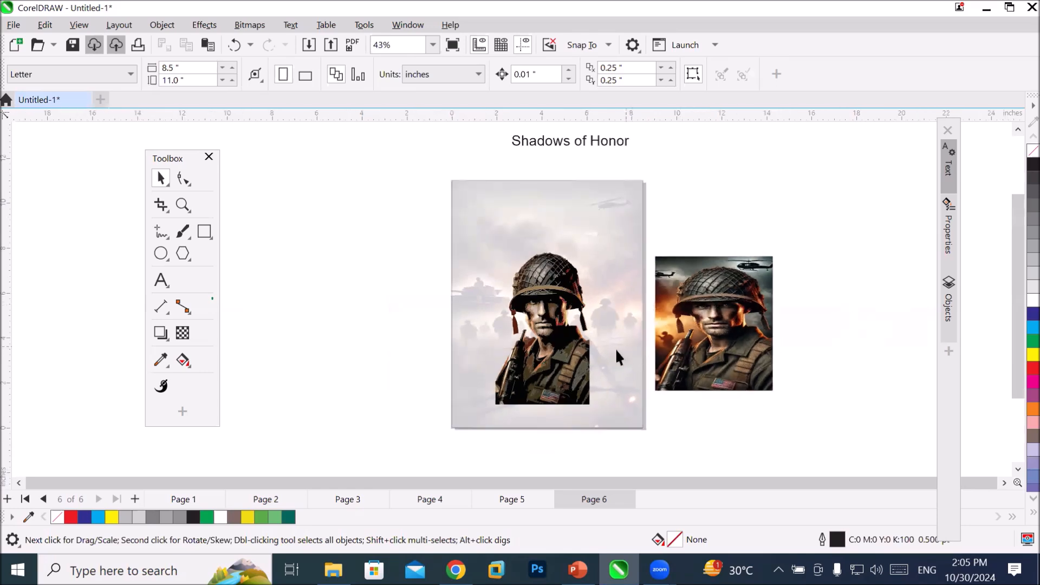
left_click(603, 362)
left_click_drag(603, 362, 634, 382)
left_click(873, 415)
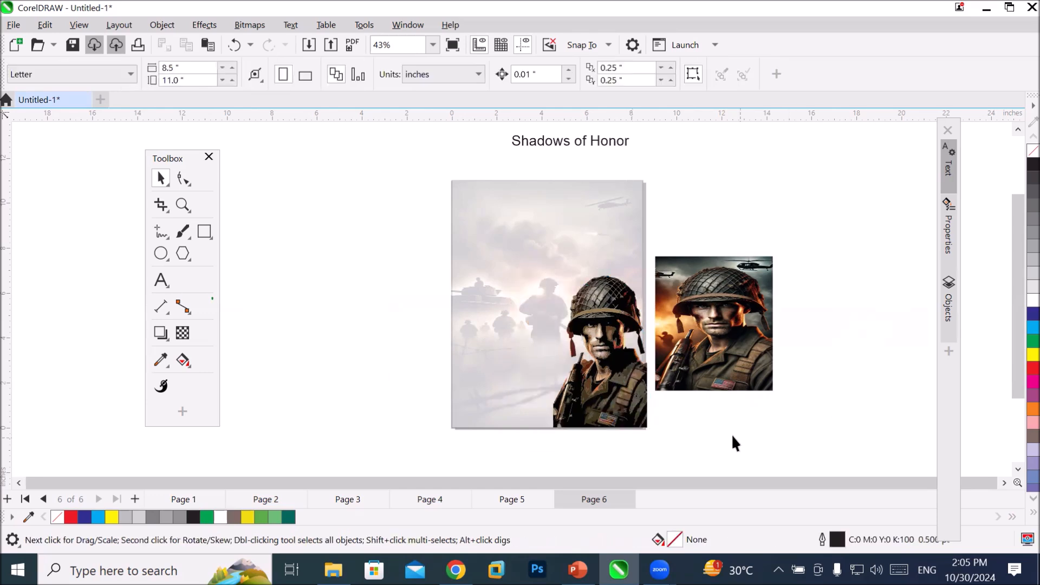
left_click(623, 365)
scroll(679, 311, "up", 1)
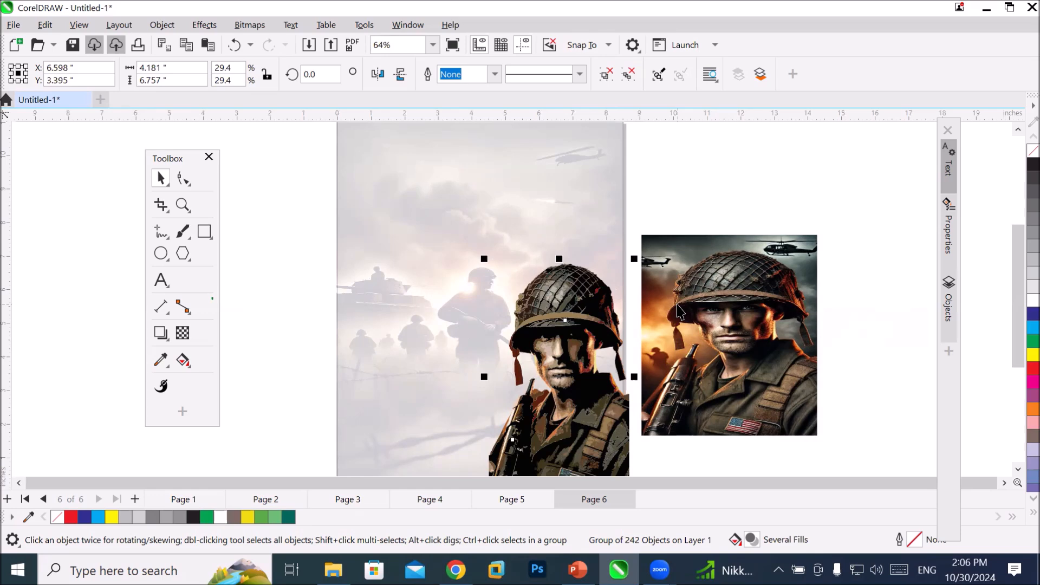
- Move the "Shadows of Honor" title onto the upper part of the page and set its font to Britannic Bold
scroll(587, 237, "down", 3)
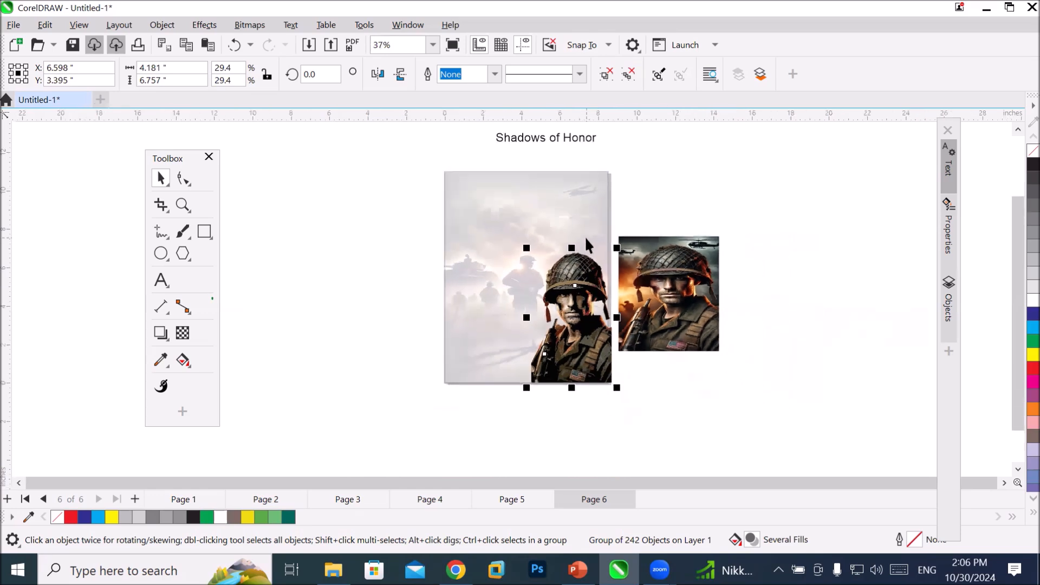
scroll(584, 236, "down", 1)
left_click_drag(542, 161, 529, 214)
scroll(583, 181, "up", 4)
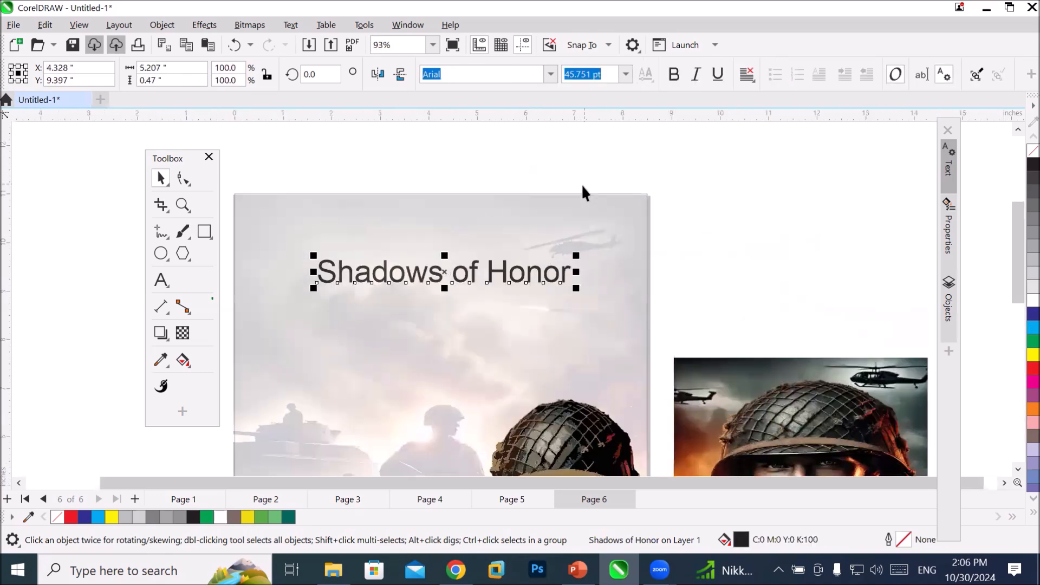
left_click(550, 72)
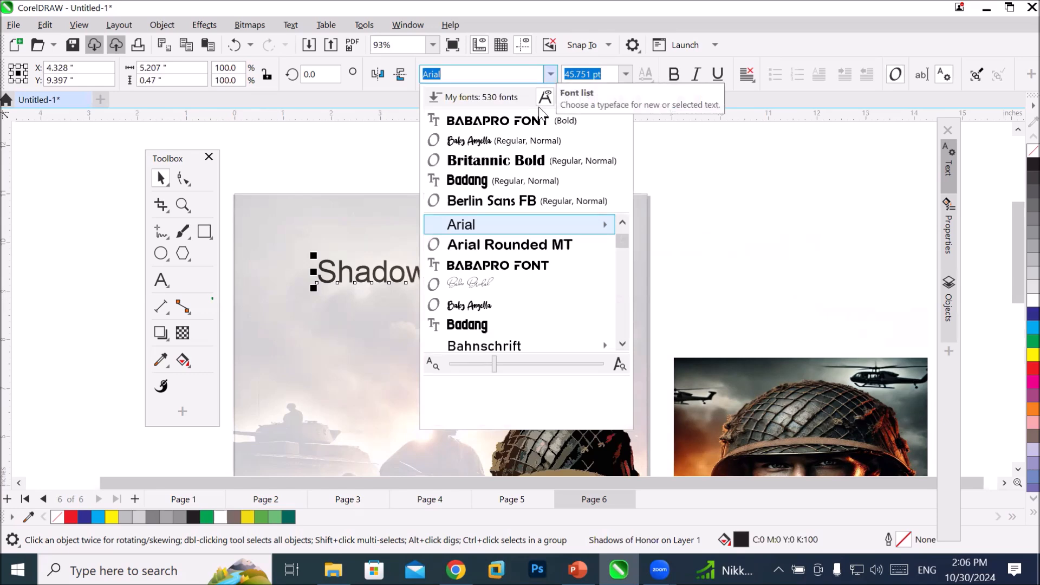
left_click(525, 160)
scroll(600, 237, "up", 1)
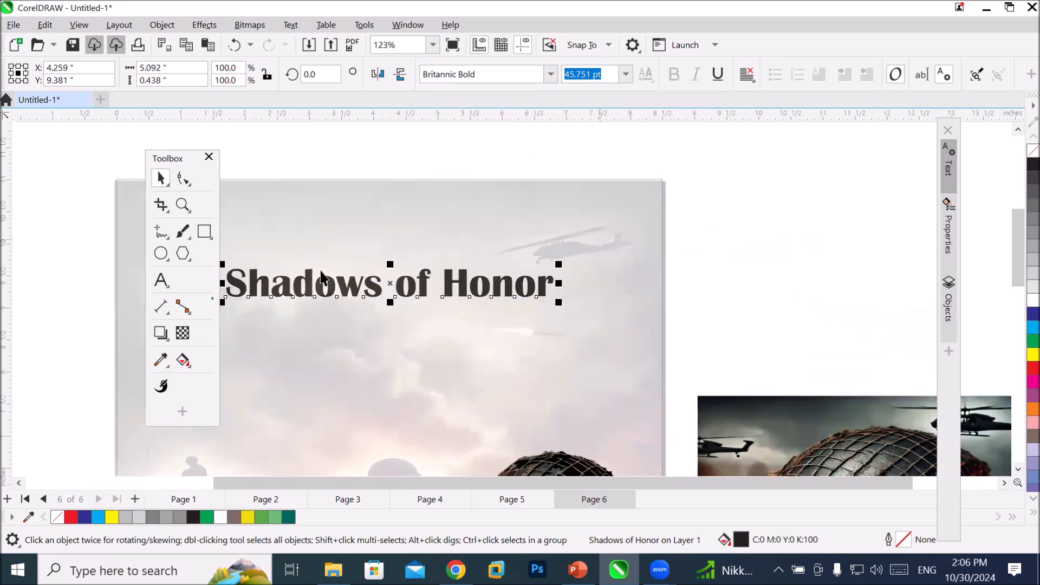
- Add a flat drop shadow to the "Shadows of Honor" title, offset about 0.039 by -0.037 inches
left_click(157, 162)
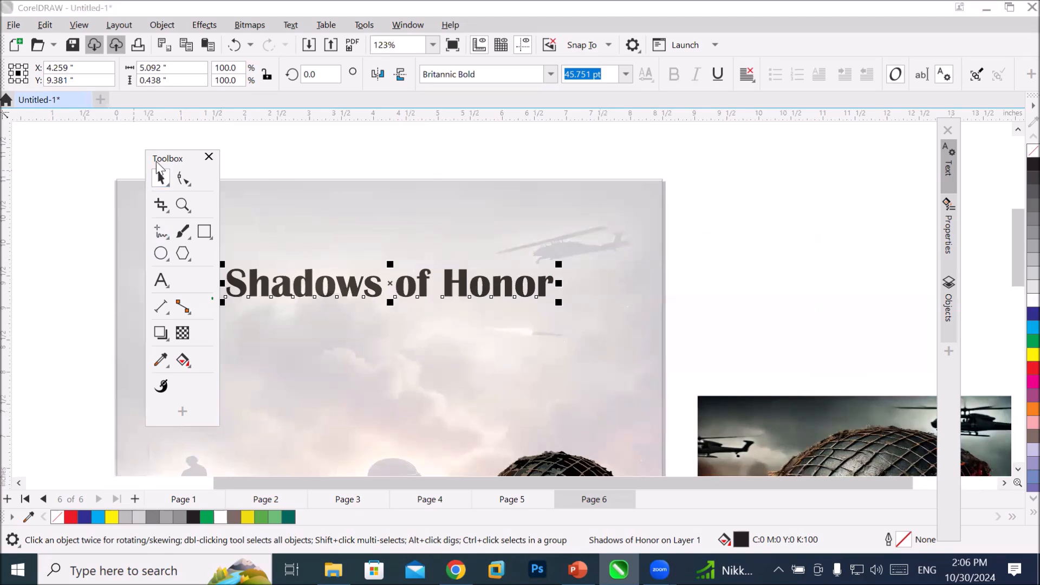
left_click_drag(157, 166, 121, 168)
scroll(395, 325, "up", 3)
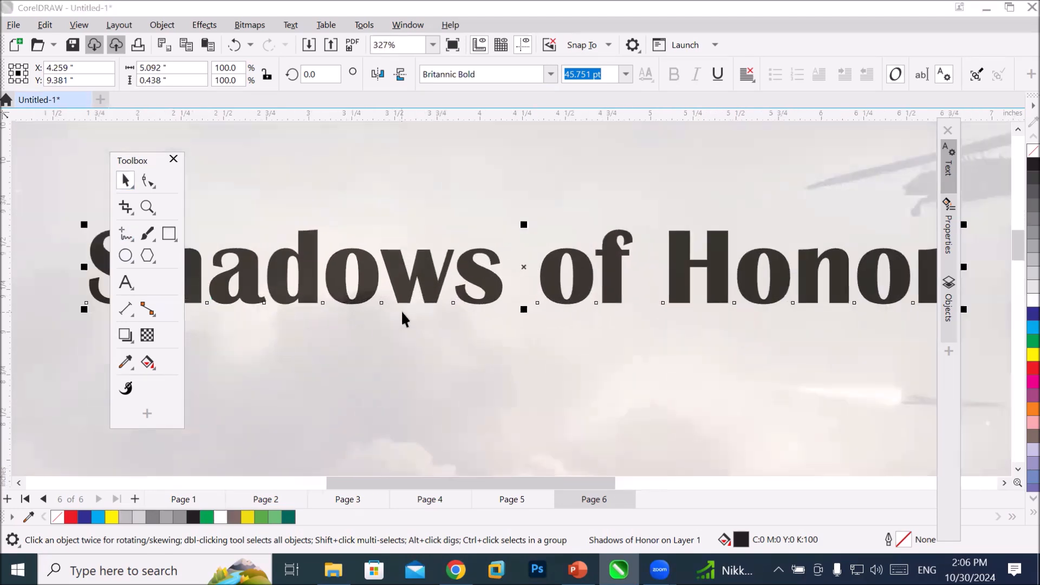
scroll(404, 308, "down", 2)
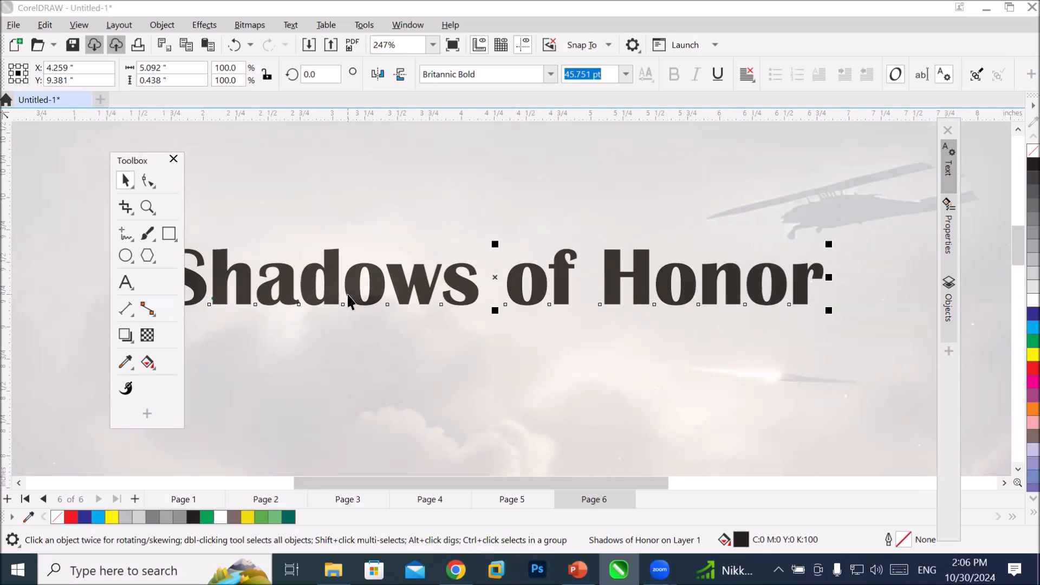
left_click(129, 340)
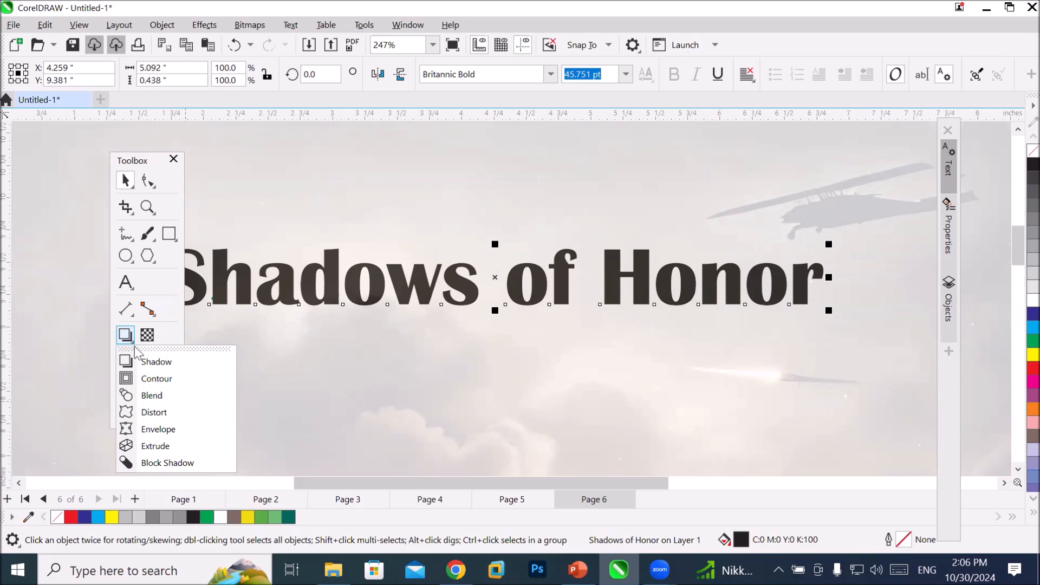
left_click(155, 364)
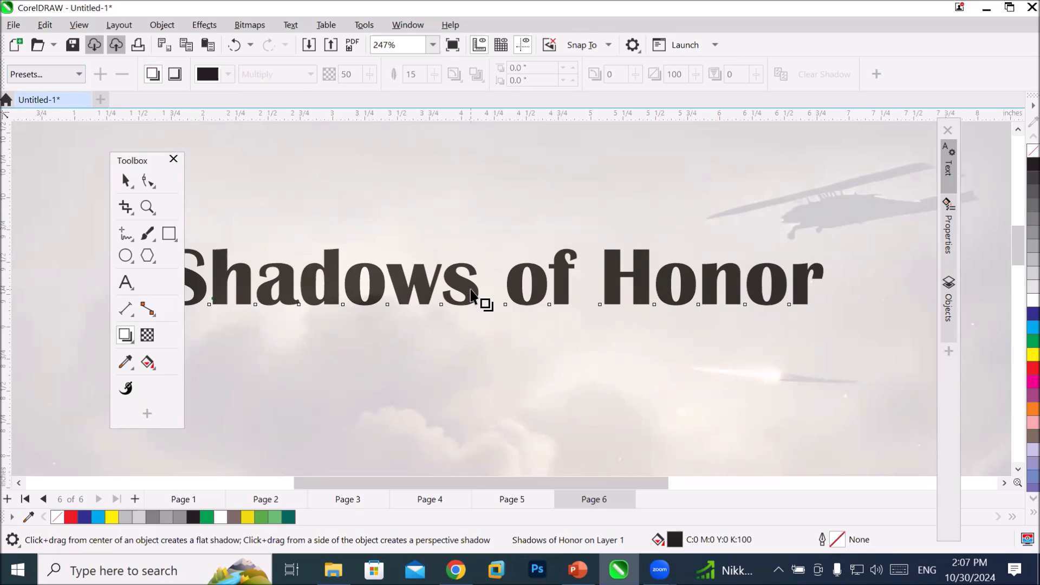
left_click_drag(470, 295, 530, 315)
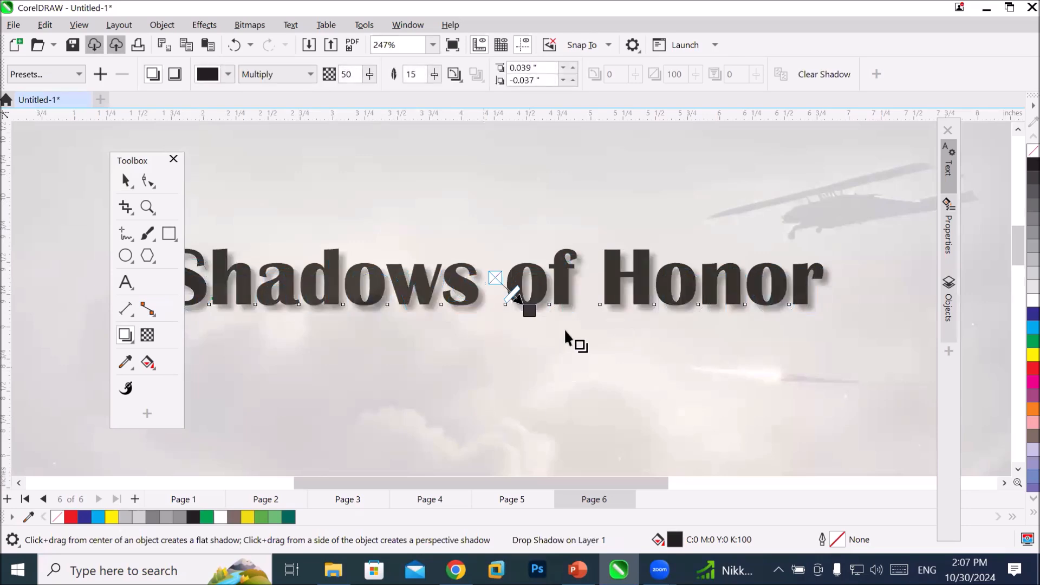
- Pull the title's drop shadow farther away, trying it below and then above the letters, at about 0.147 by 0.107 inches
scroll(534, 267, "up", 4)
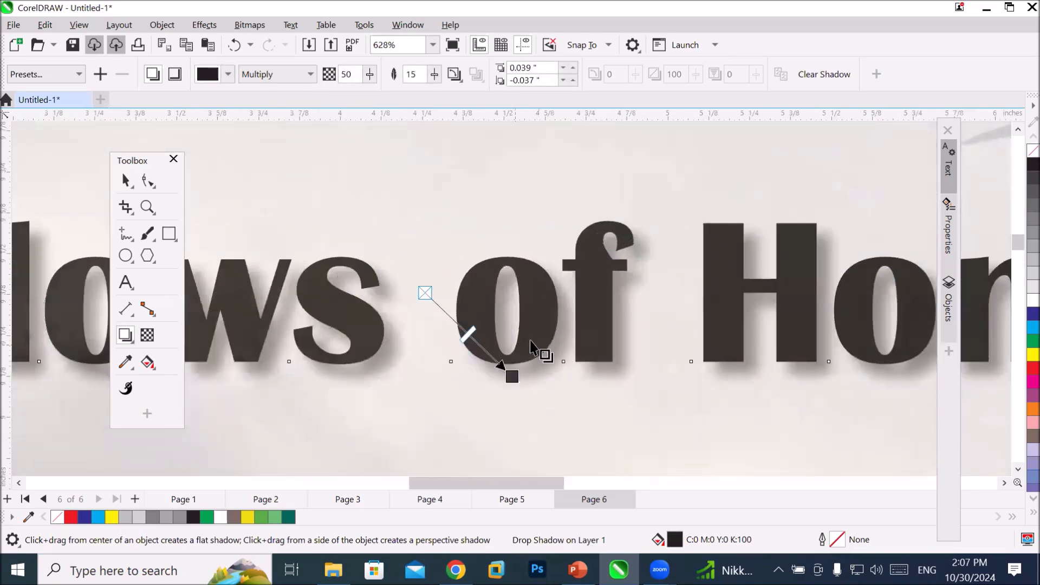
left_click_drag(519, 373, 562, 406)
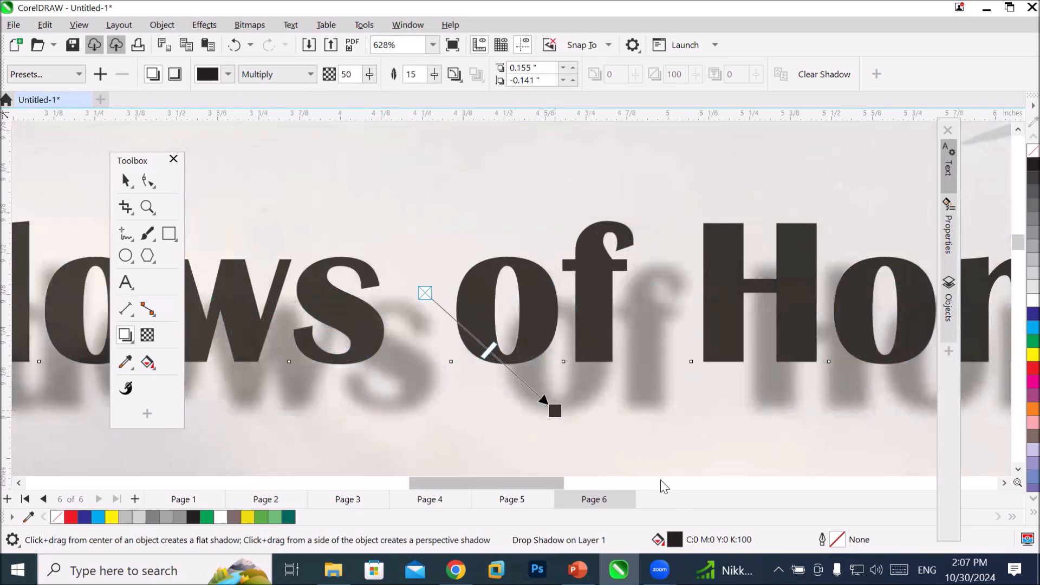
scroll(632, 434, "down", 4)
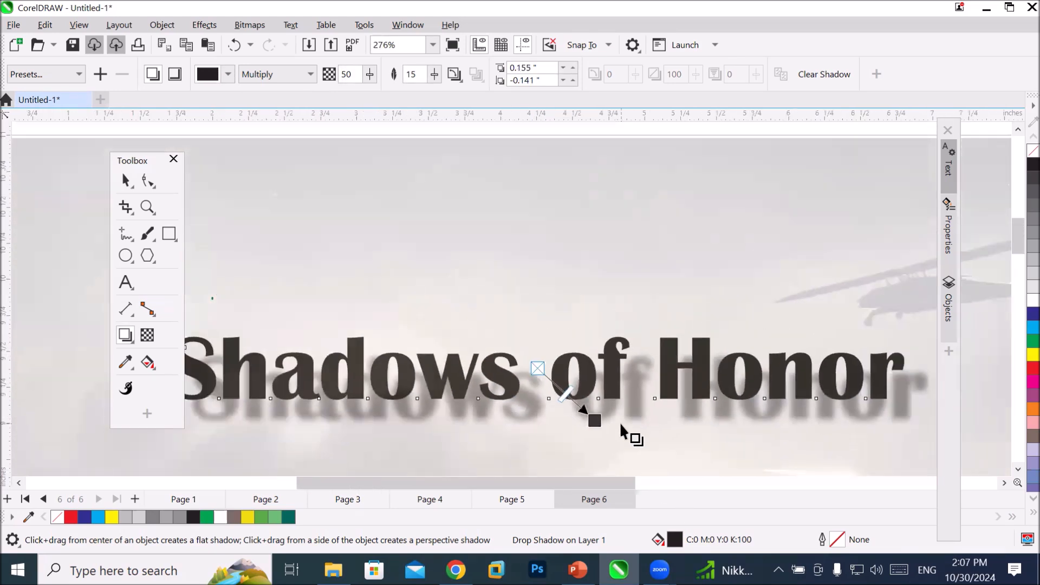
left_click_drag(594, 420, 601, 322)
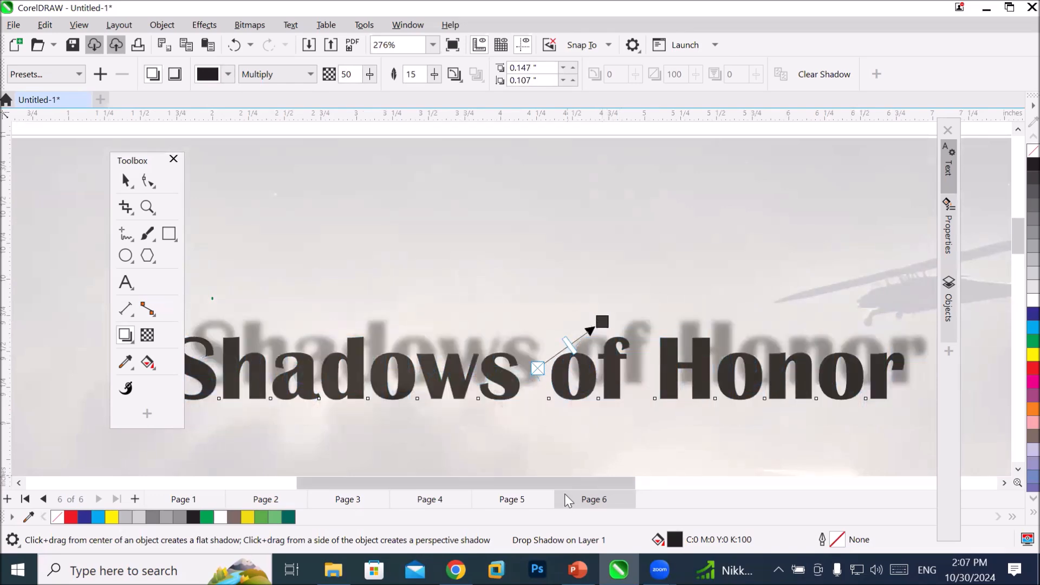
left_click(612, 330)
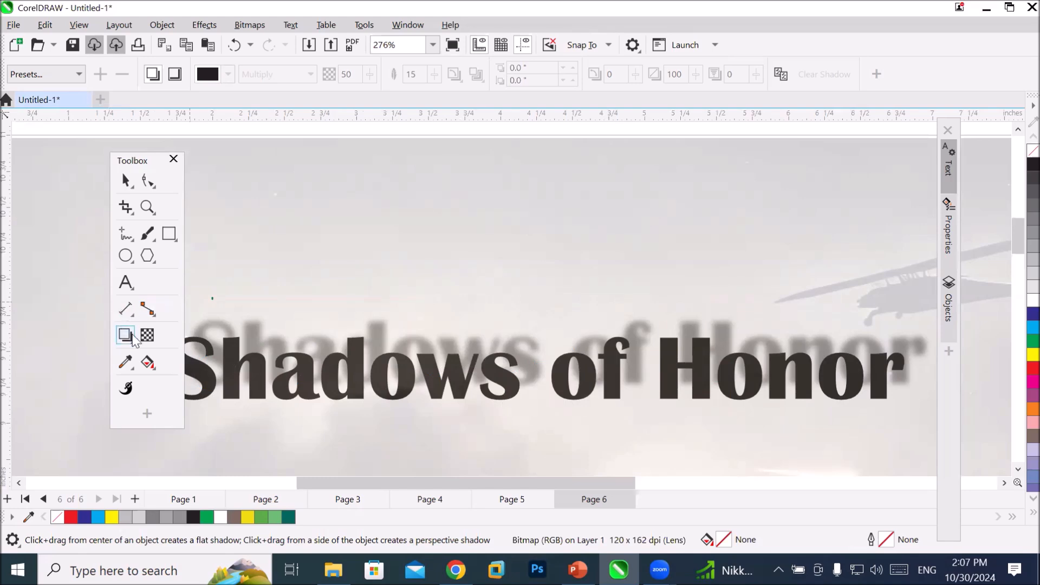
left_click(125, 181)
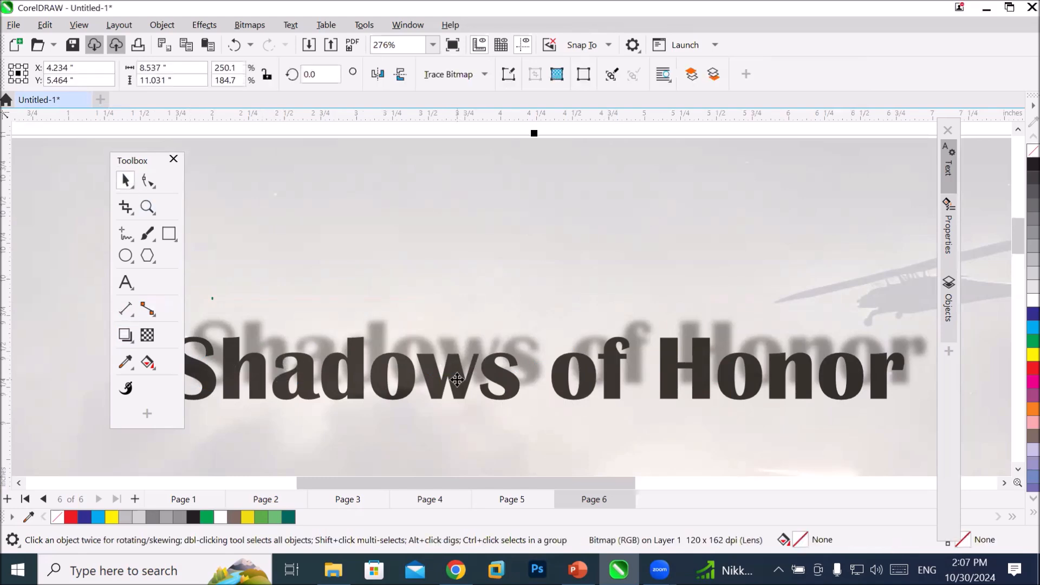
scroll(458, 381, "down", 2)
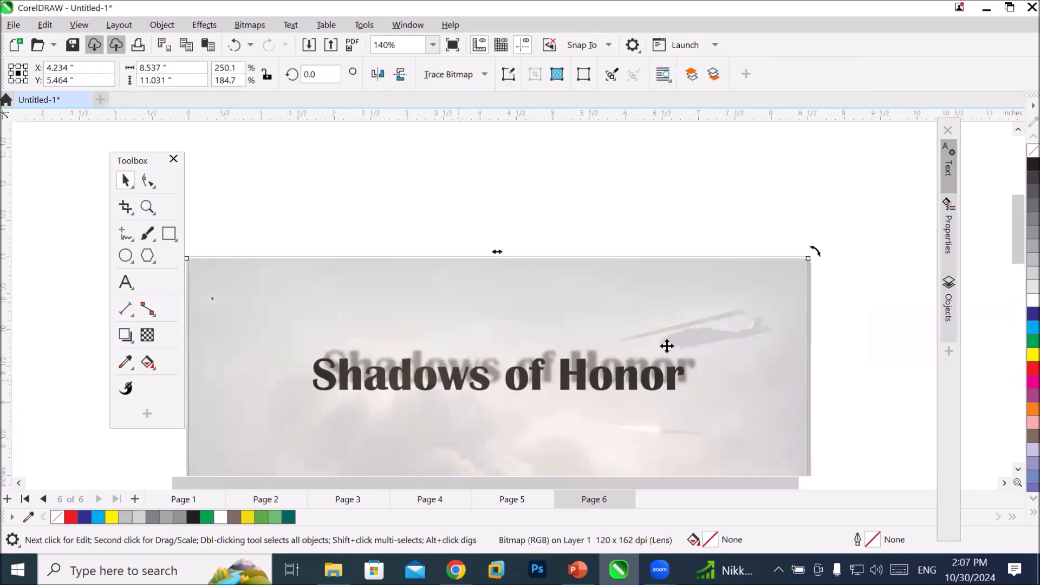
left_click(692, 195)
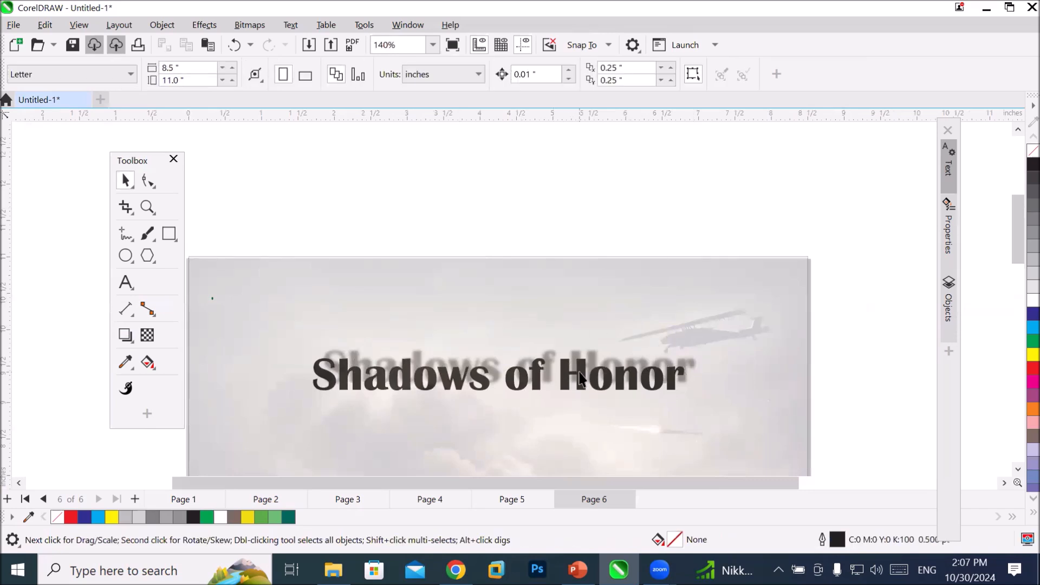
left_click(578, 378)
left_click(885, 385)
scroll(869, 401, "down", 2)
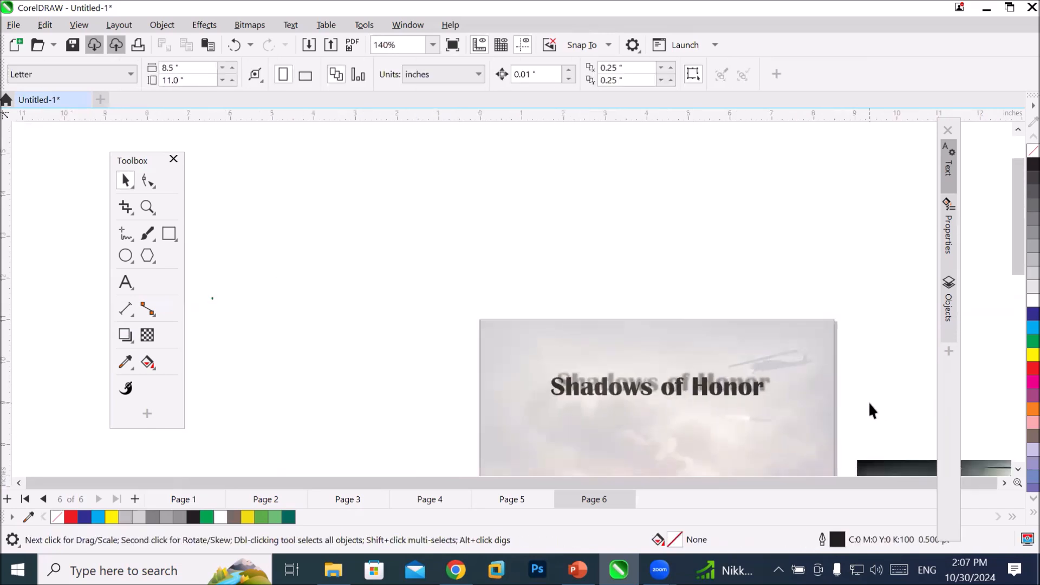
left_click(585, 390)
left_click_drag(585, 390, 418, 326)
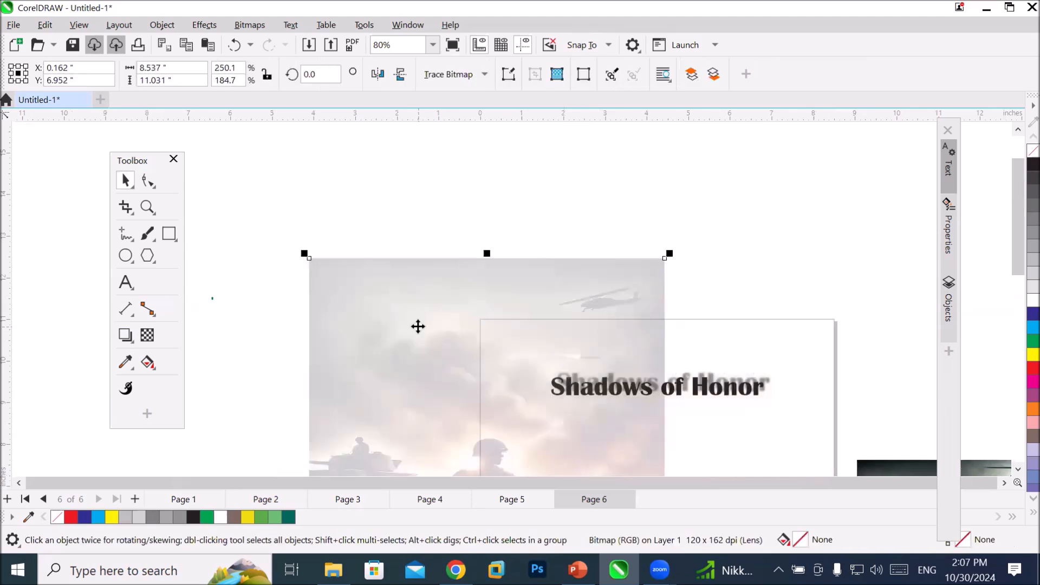
key("ctrl+z")
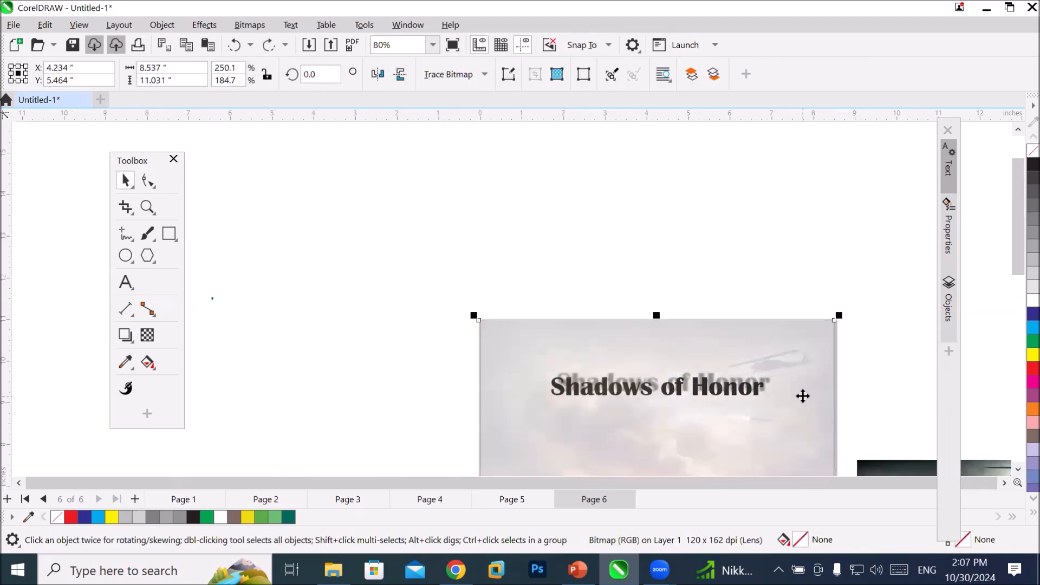
- Identify the misty background bitmap in page 6's object list by toggling its visibility, and lock it
left_click(1004, 483)
left_click(1004, 483)
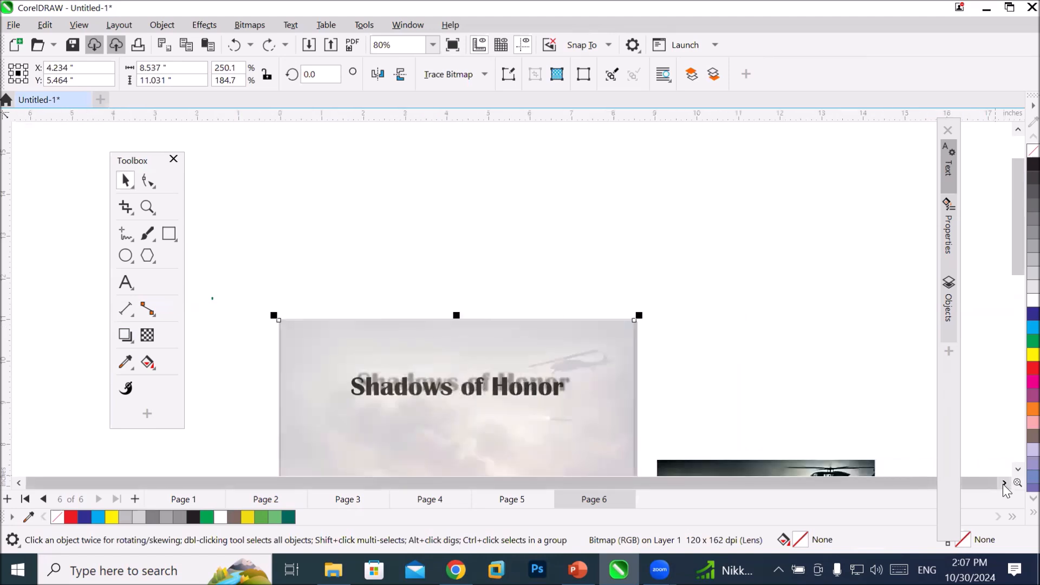
left_click(1018, 470)
left_click(1018, 470)
left_click(1018, 470)
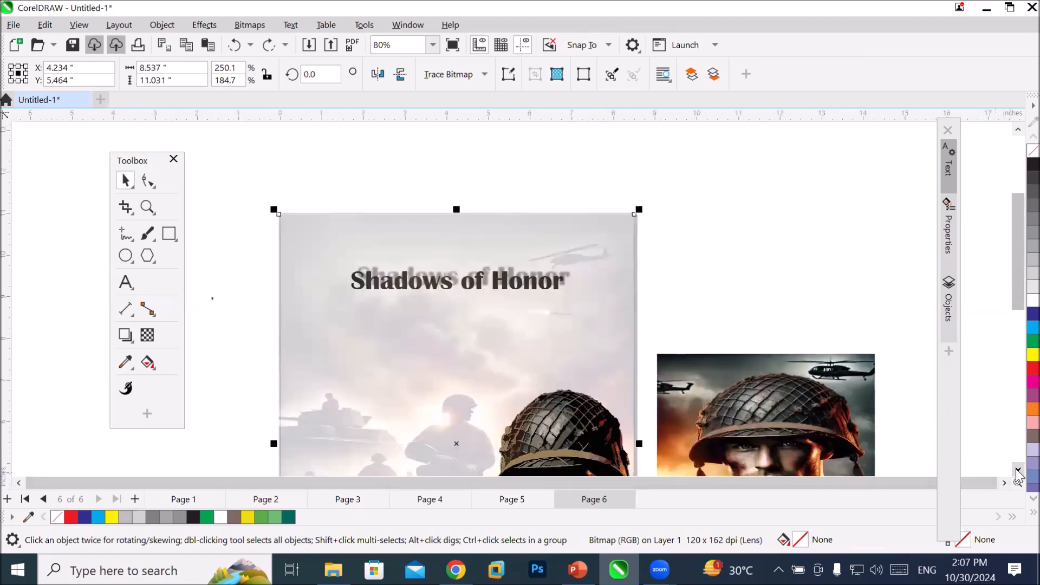
left_click(584, 231)
left_click(584, 231)
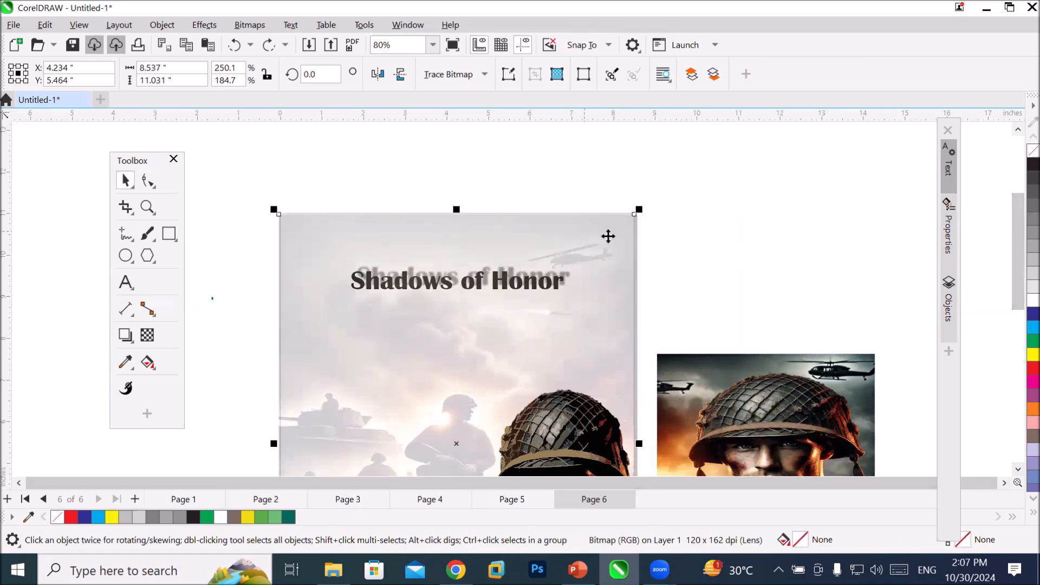
left_click(948, 308)
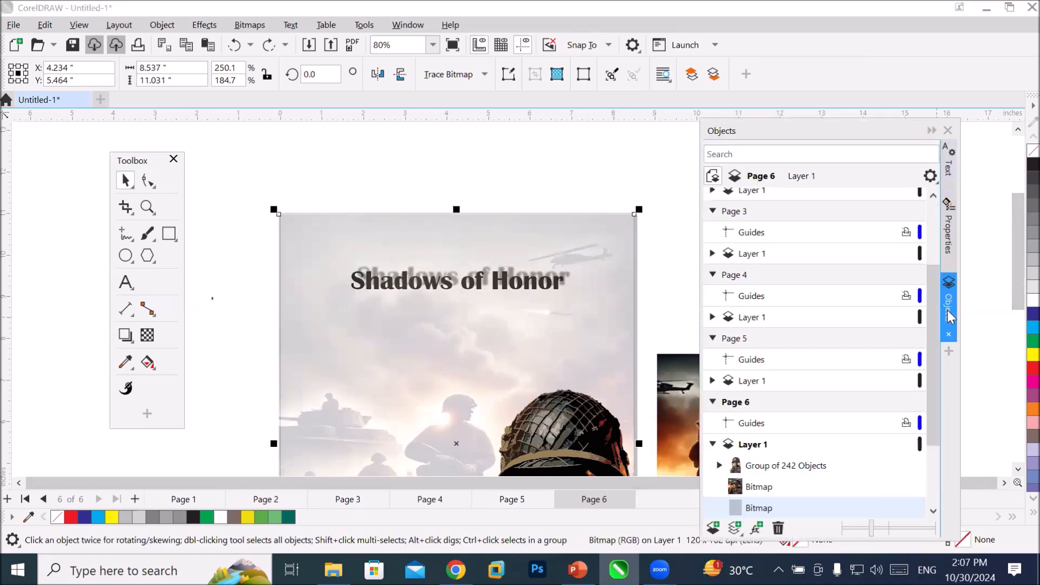
left_click_drag(927, 395, 938, 499)
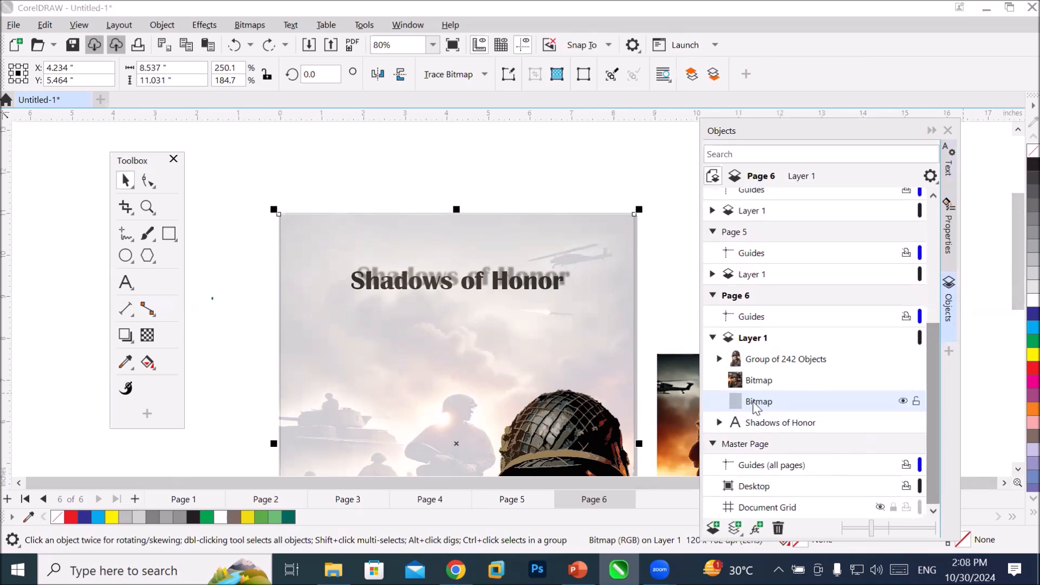
left_click(903, 401)
left_click(903, 401)
left_click(902, 402)
left_click(903, 402)
left_click(916, 401)
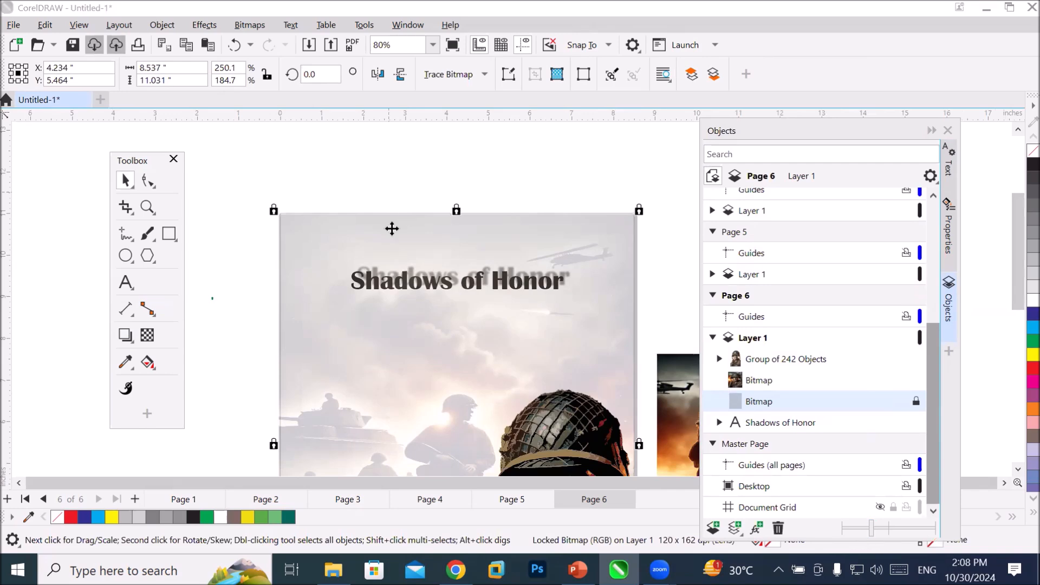
- Select the title with its drop shadow and offset the shadow about 0.657 by -0.276 inches, below the letters
left_click(375, 152)
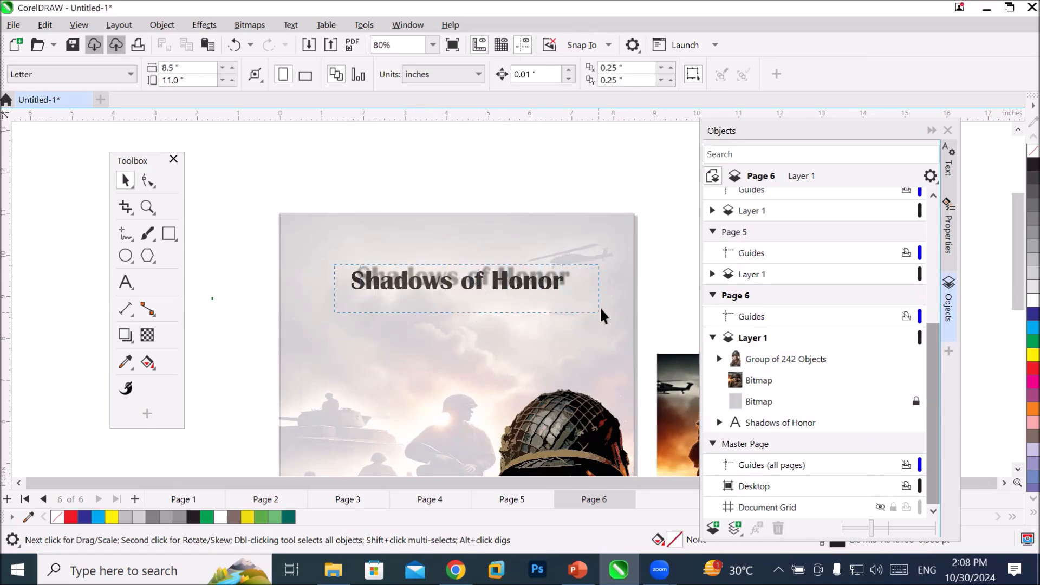
left_click(536, 284)
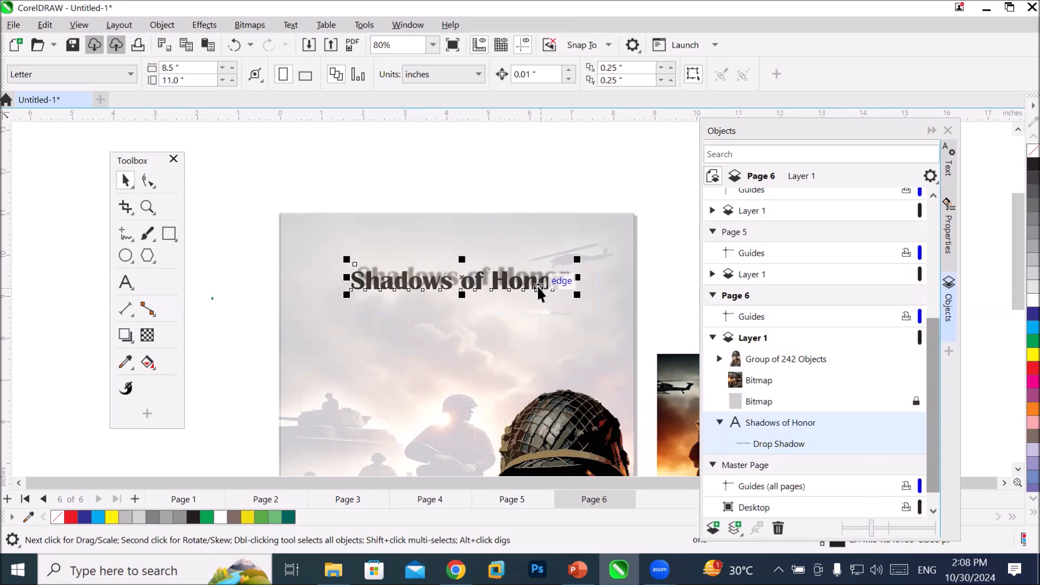
left_click(524, 194)
left_click_drag(342, 252, 583, 304)
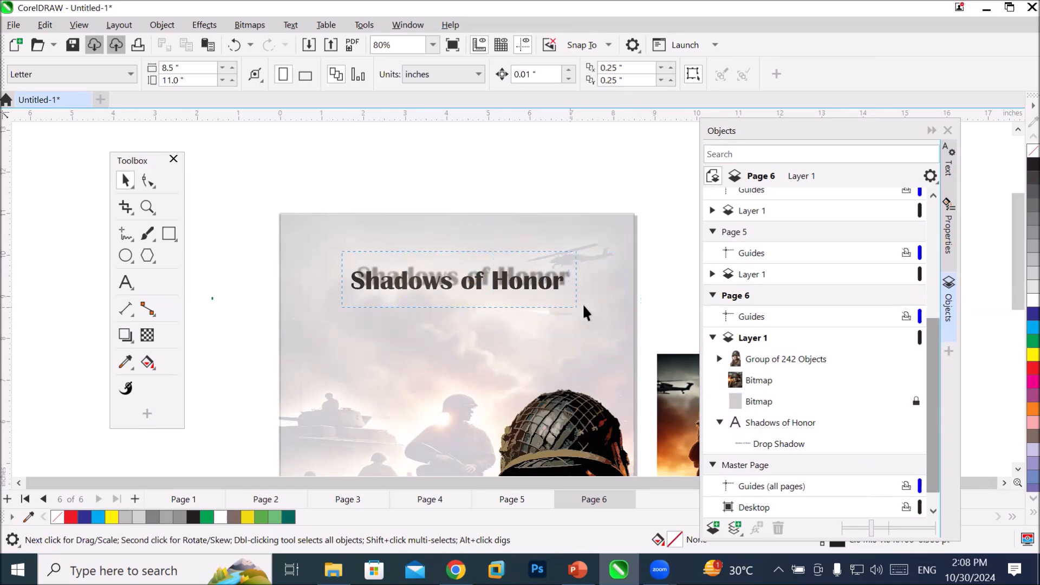
left_click(125, 335)
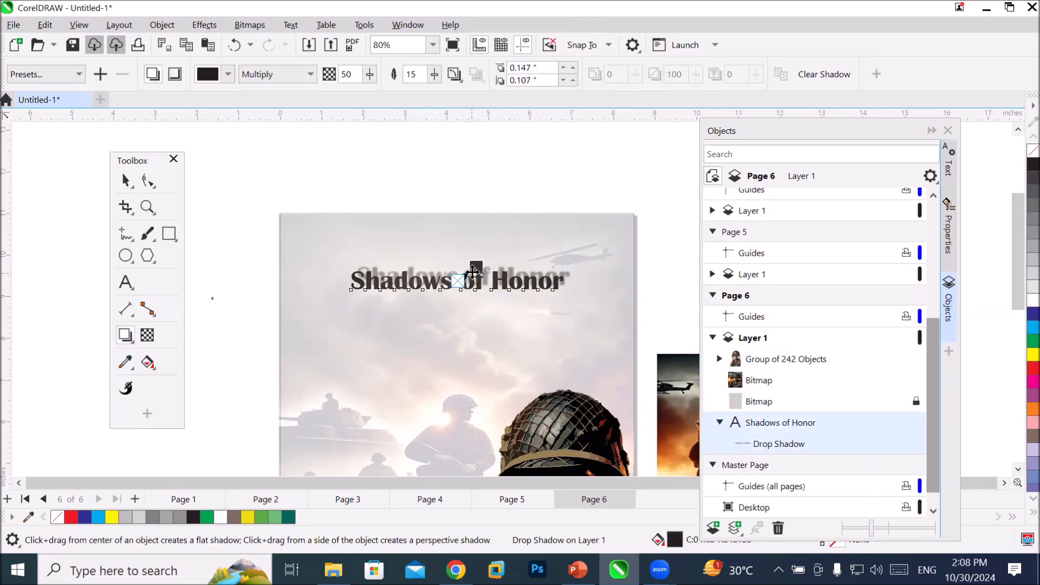
left_click_drag(476, 268, 482, 311)
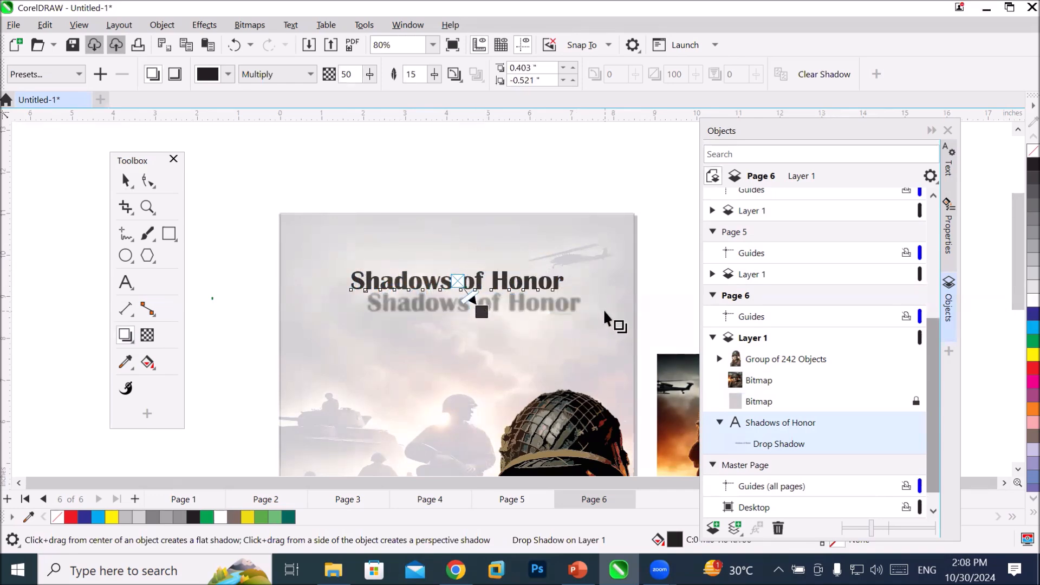
scroll(613, 315, "up", 1)
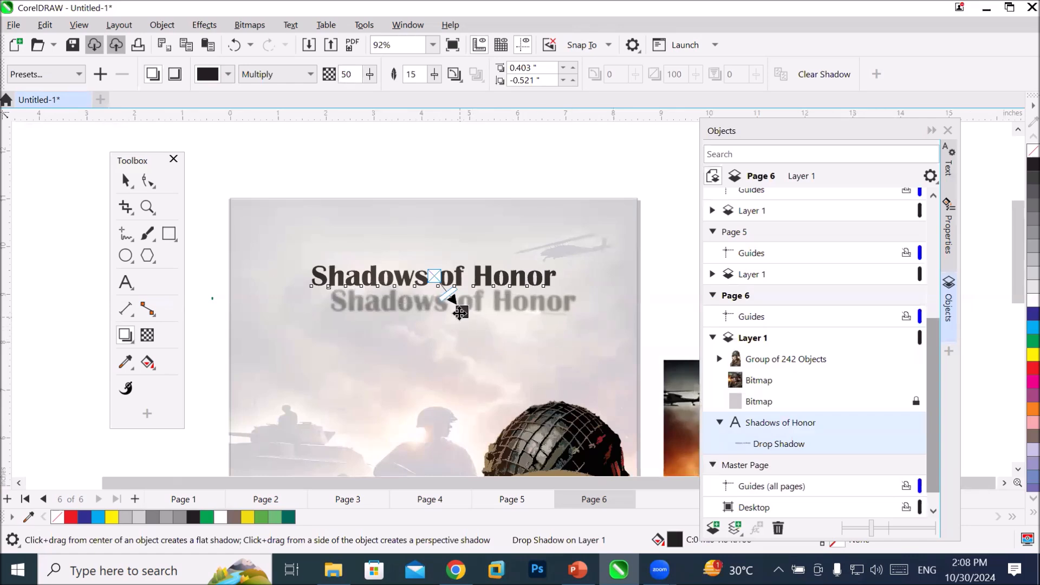
left_click_drag(462, 311, 463, 312)
left_click_drag(477, 313, 491, 299)
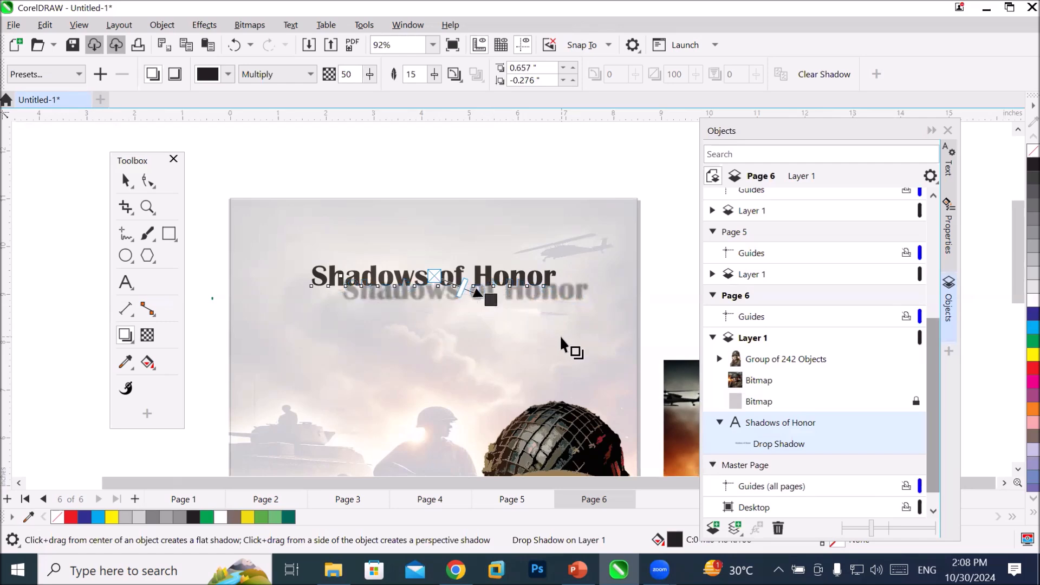
- Try an opacity of 100 for the title's drop shadow and settle on 48
scroll(563, 326, "up", 3)
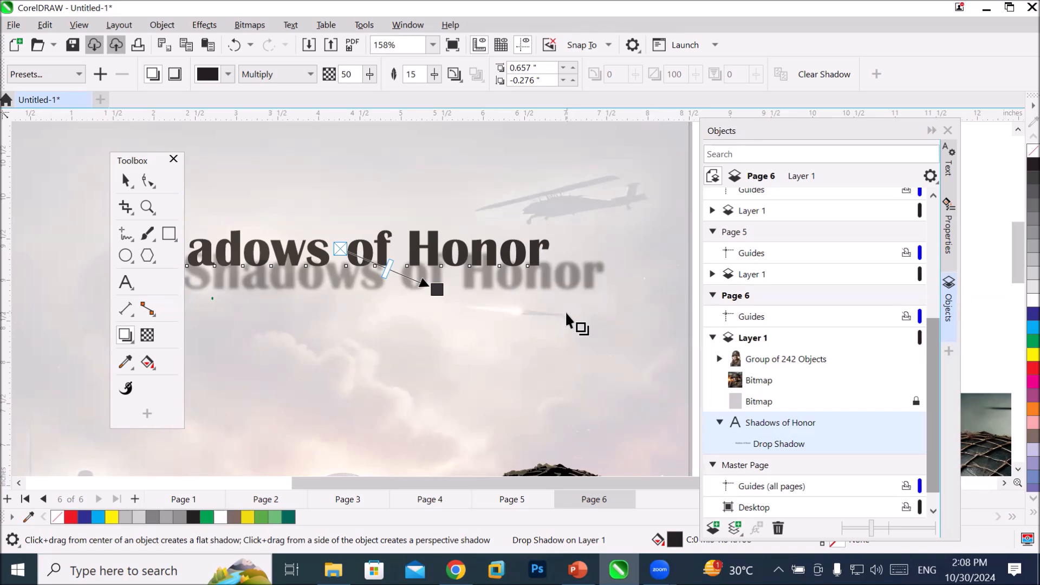
left_click(370, 74)
left_click_drag(370, 93, 440, 102)
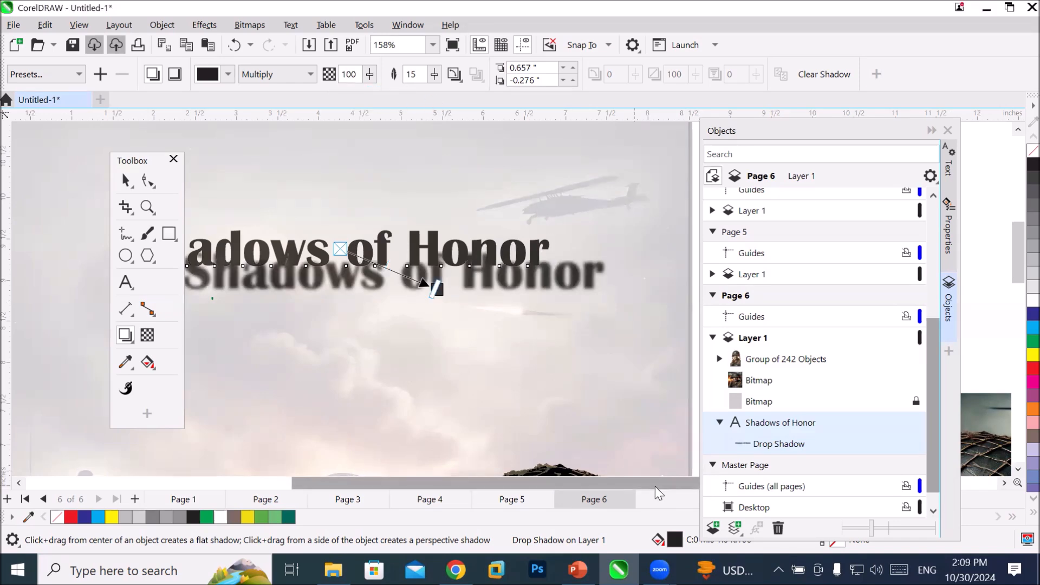
left_click(369, 76)
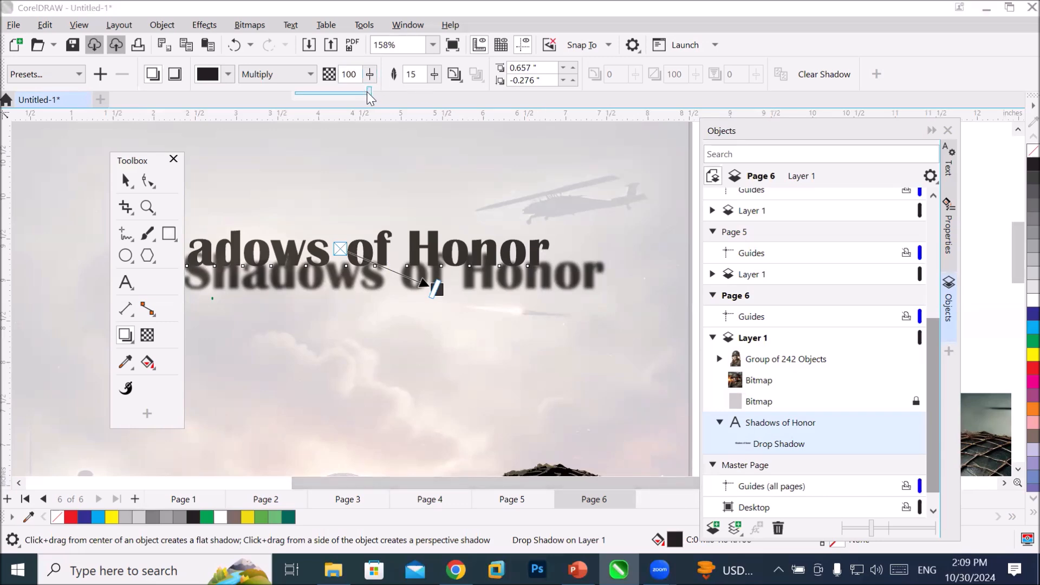
left_click_drag(370, 93, 331, 96)
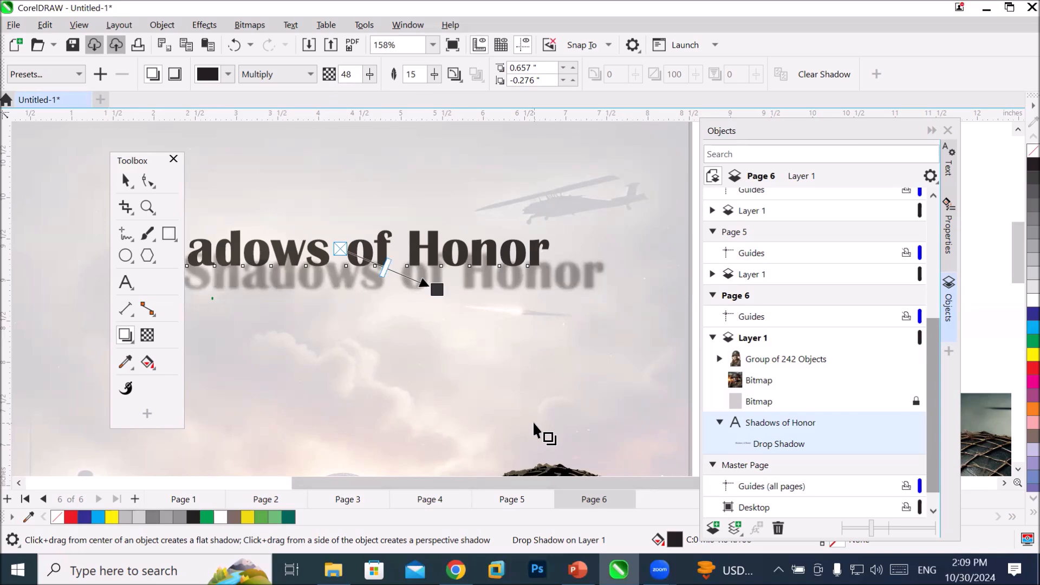
- Try magenta, yellow, green and cyan as the title's shadow color and return it to black
left_click(229, 74)
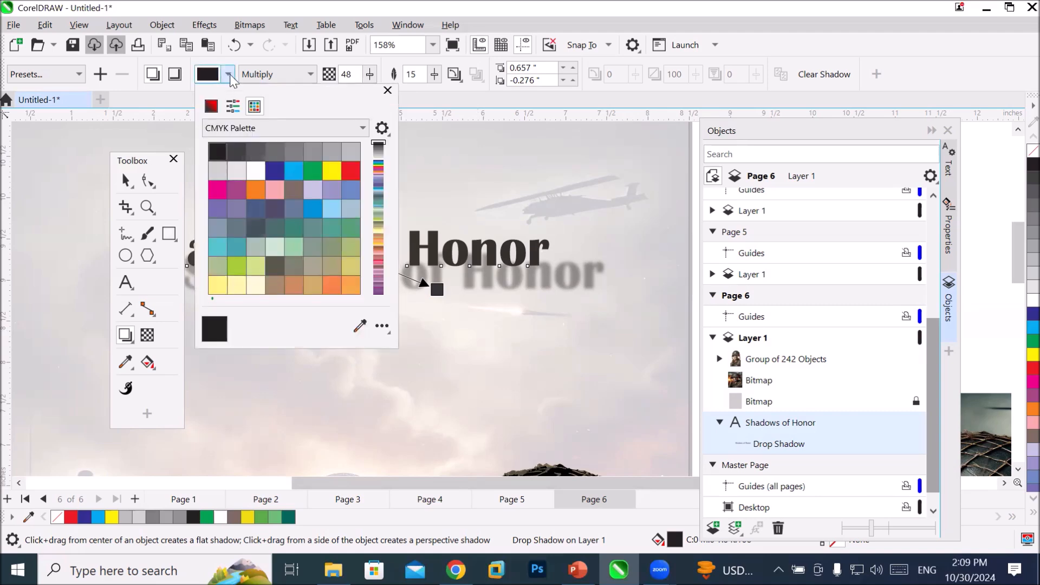
left_click(219, 187)
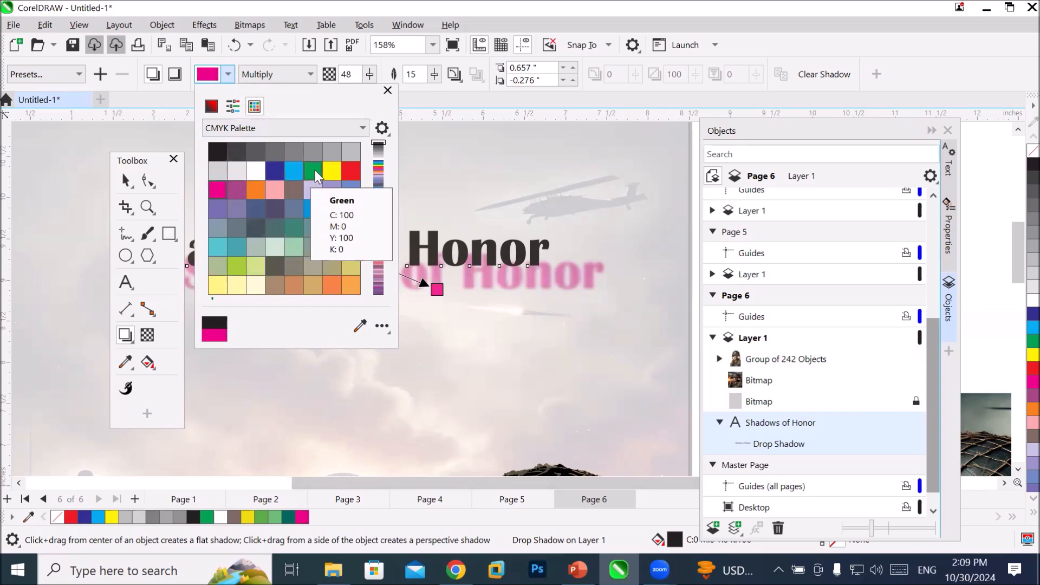
left_click(332, 169)
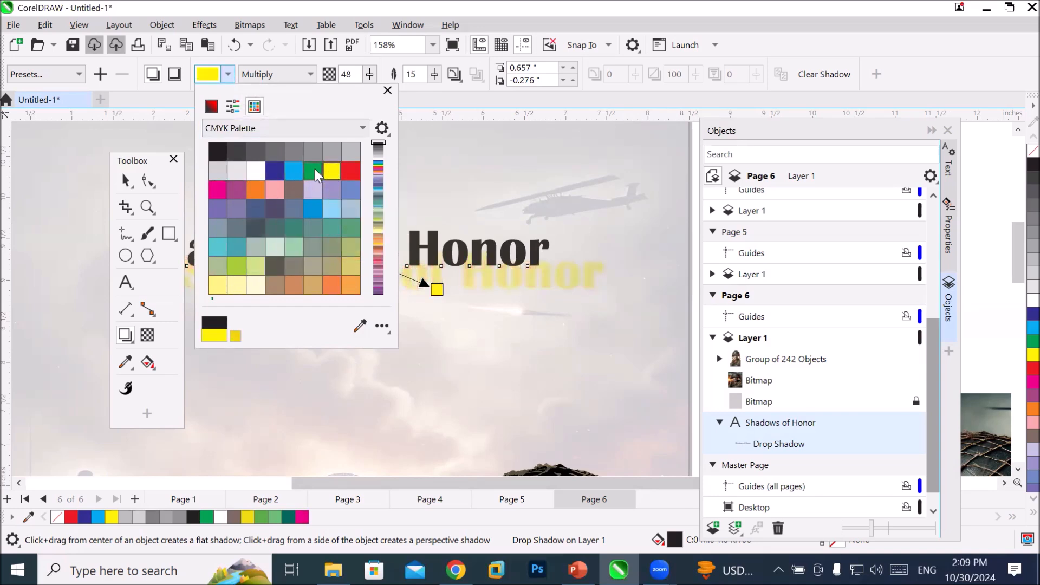
left_click(315, 168)
left_click(296, 170)
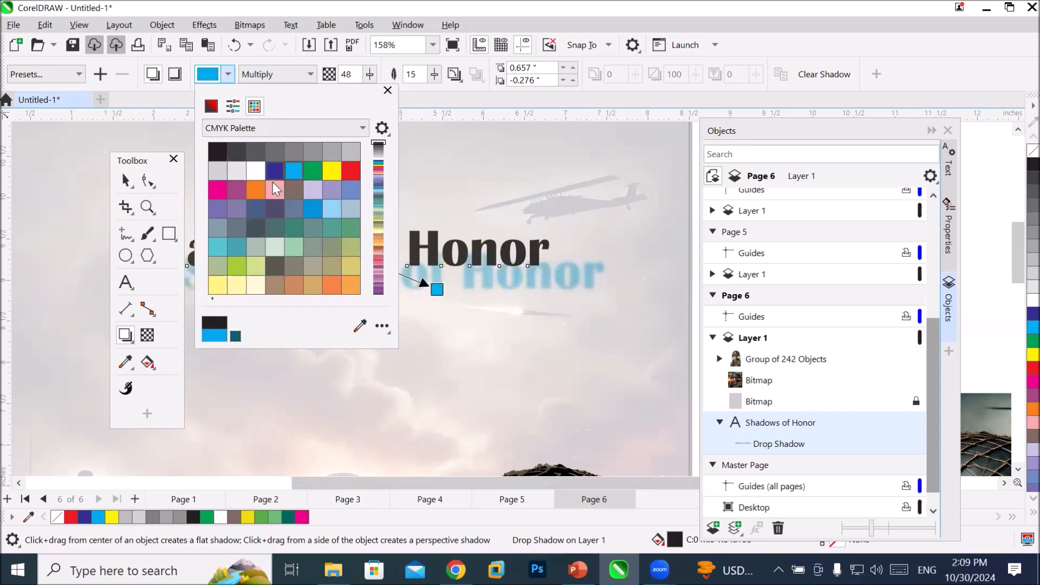
left_click(217, 154)
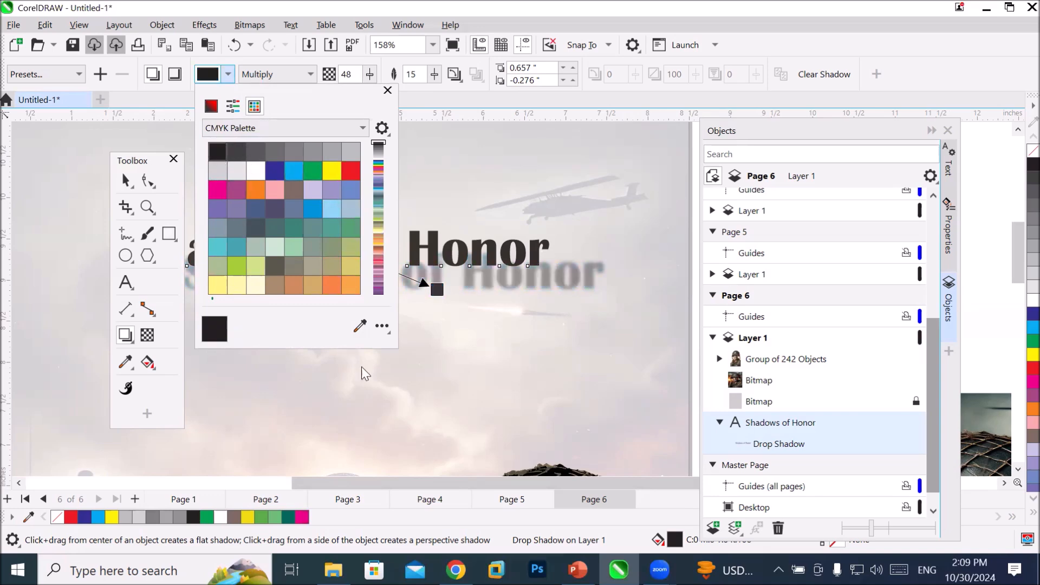
left_click(127, 335)
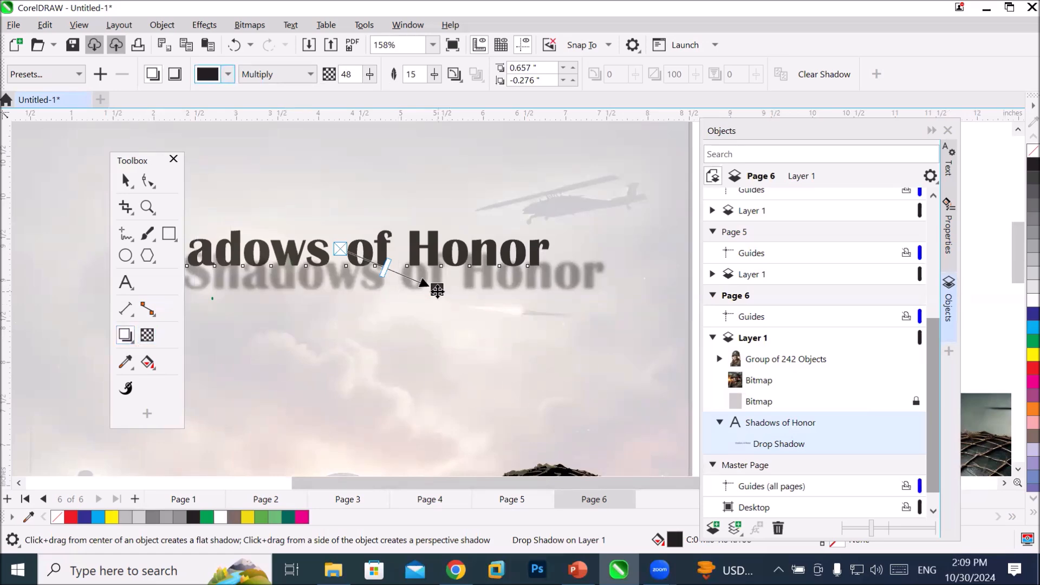
- Pull the title's drop shadow closer, to about 0.519 by -0.203 inches, and recolor it cyan
mouse_move(437, 291)
left_mouse_down()
mouse_move(408, 321)
mouse_move(429, 283)
left_mouse_up()
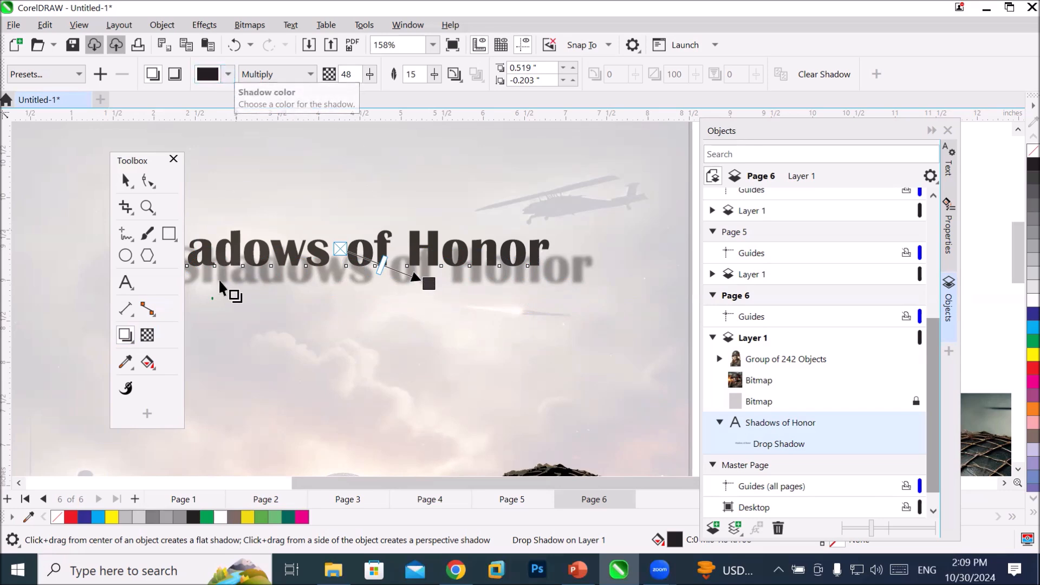
left_click_drag(98, 517, 417, 334)
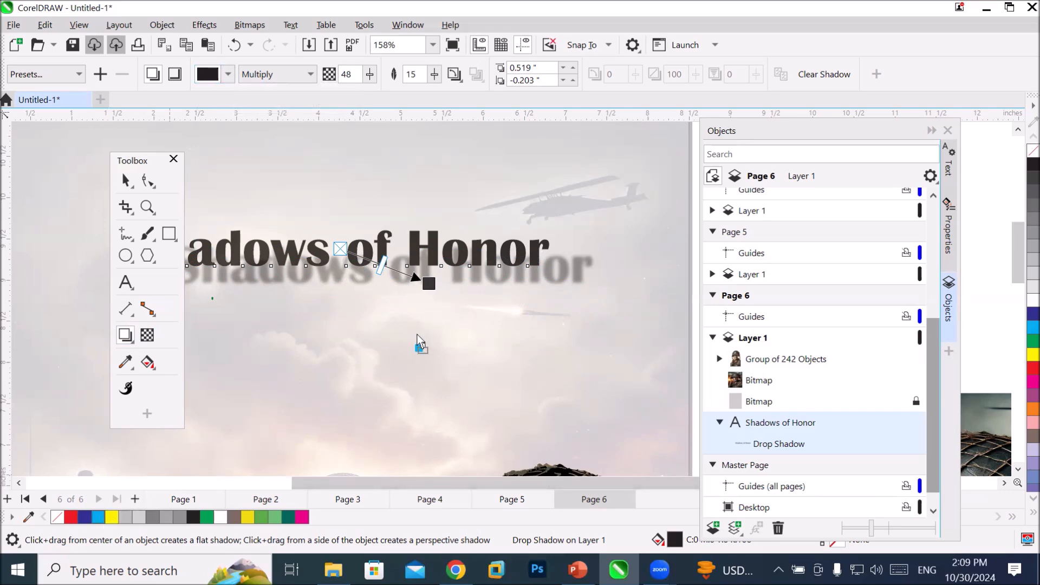
left_click_drag(434, 288, 430, 284)
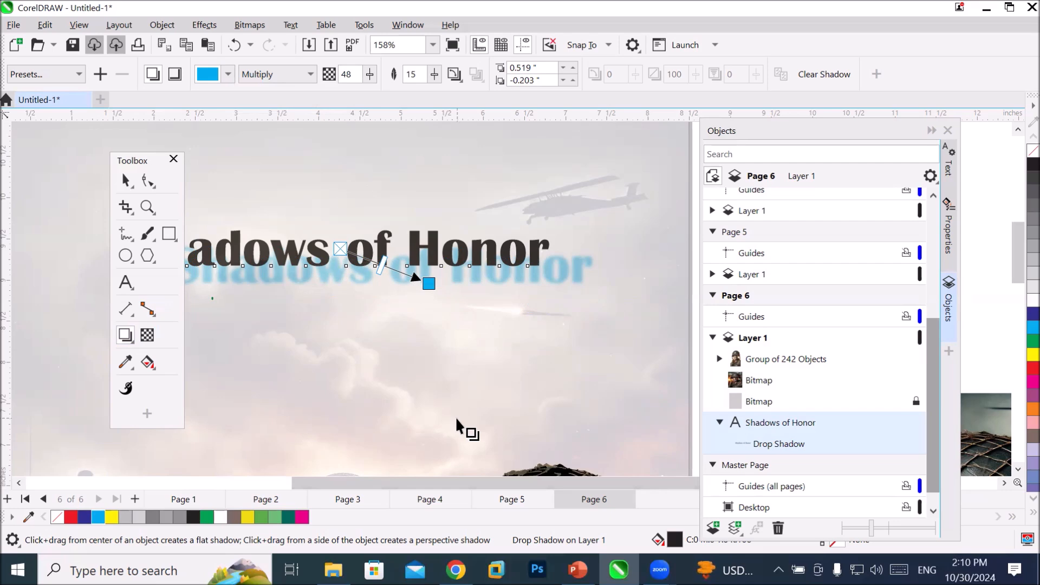
- Clear the drop shadow from the "Shadows of Honor" title and bring the whole cover into view
left_click(824, 74)
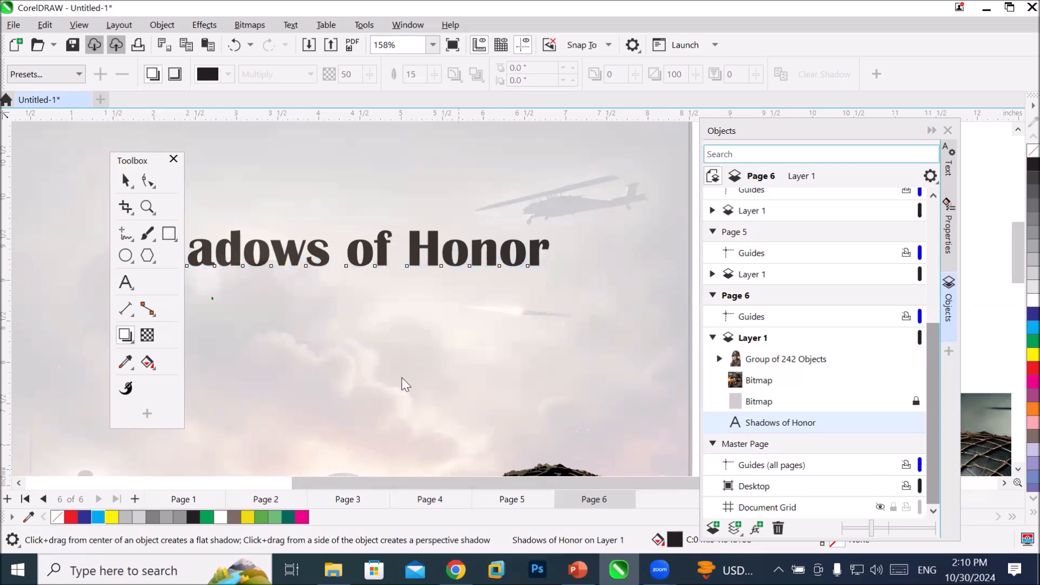
scroll(453, 432, "down", 5)
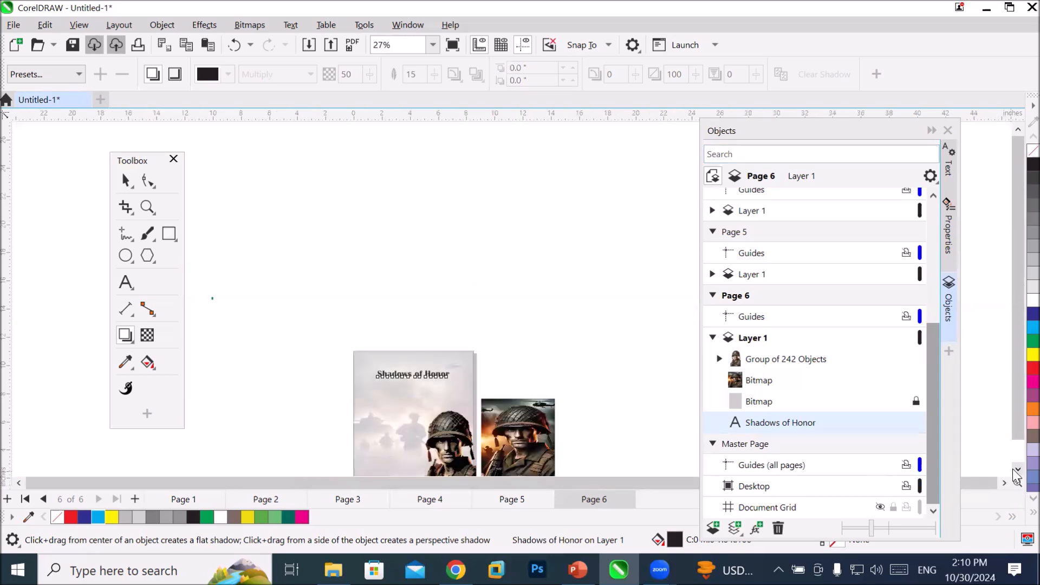
left_click(1017, 469)
left_click(1017, 469)
left_click(1017, 470)
scroll(477, 357, "up", 3)
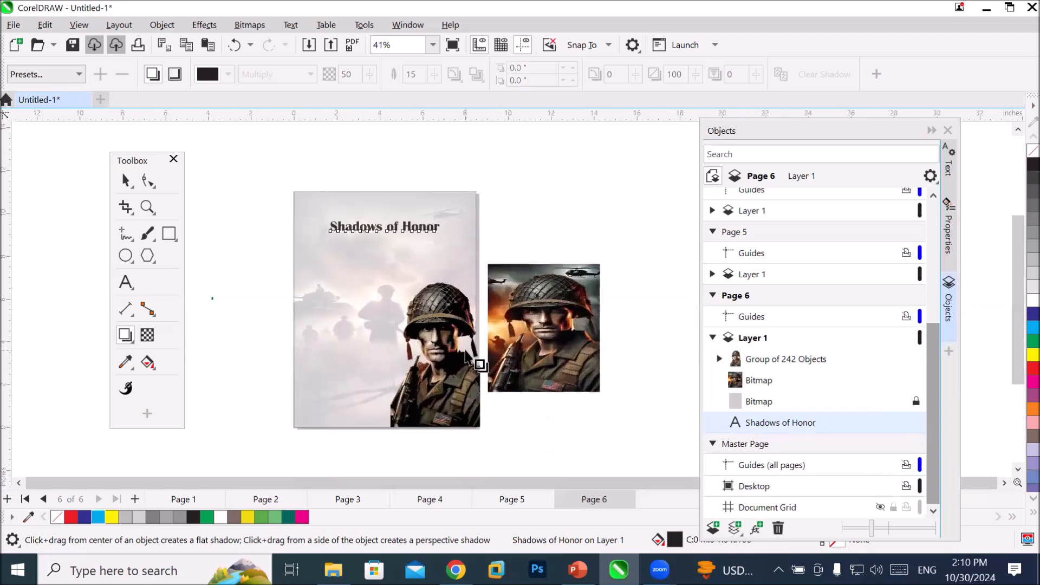
- Move the soldier group to about X 2.8, Y 4.23 inches and give it the Perspective Bottom Right shadow preset
left_click(433, 338)
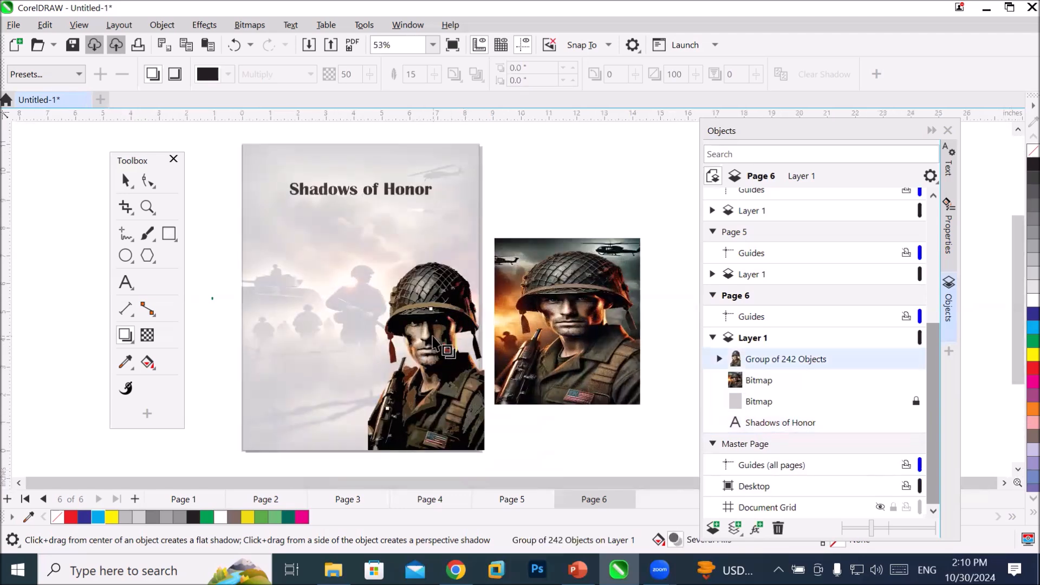
left_click(125, 180)
left_click_drag(445, 344, 346, 385)
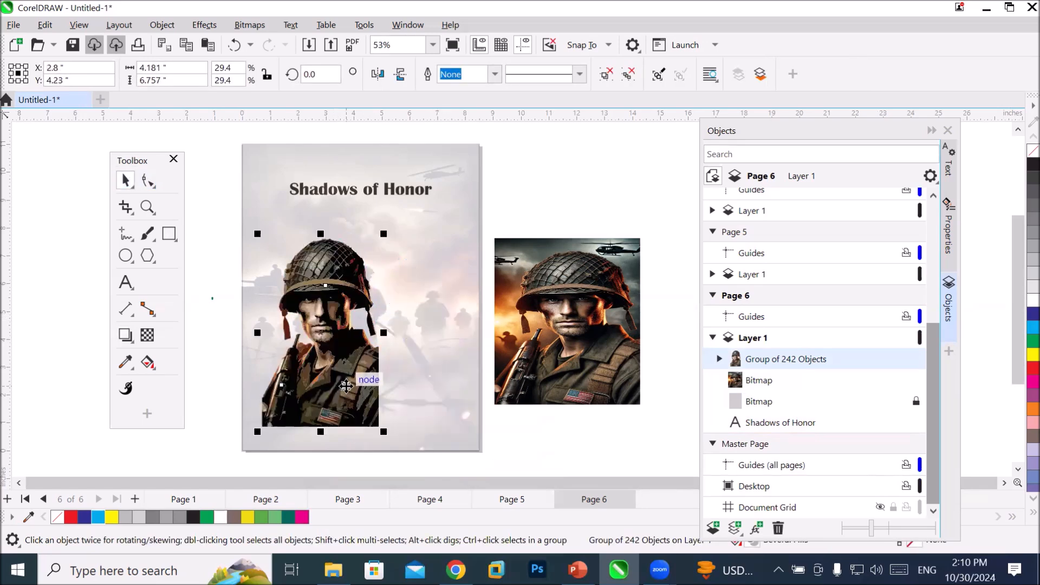
left_click(125, 337)
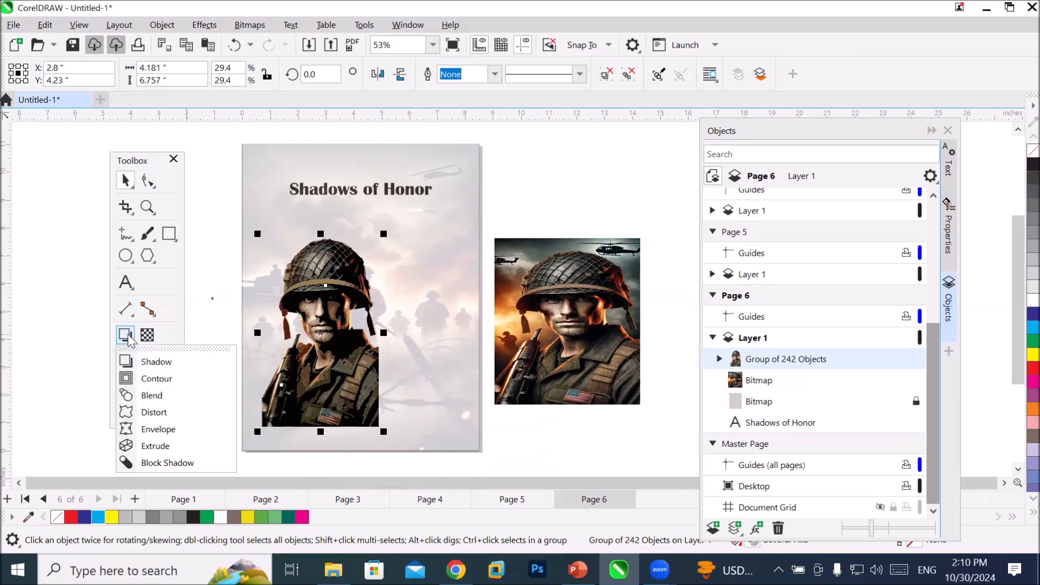
left_click(145, 362)
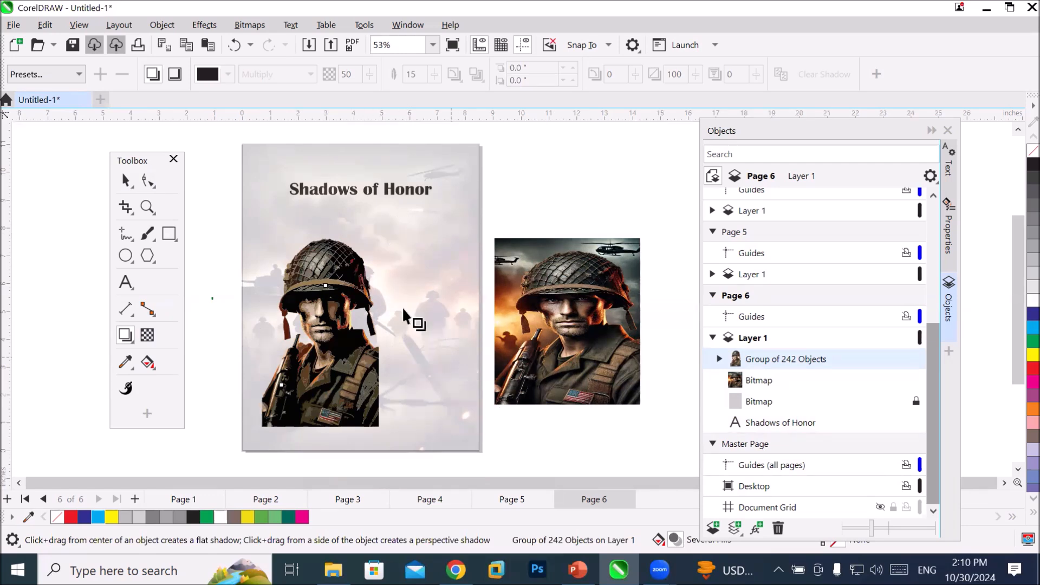
left_click(79, 75)
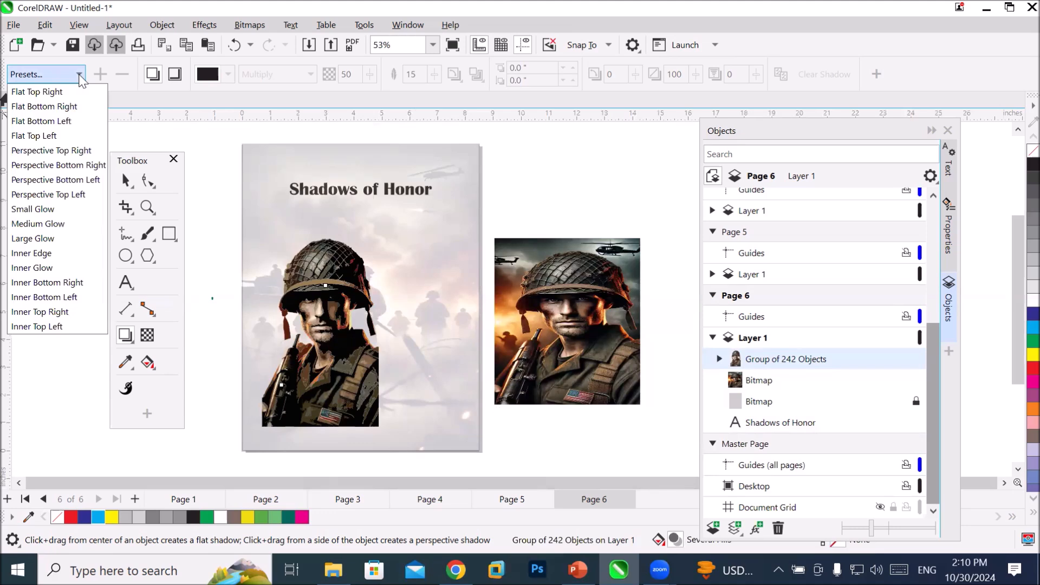
left_click(68, 165)
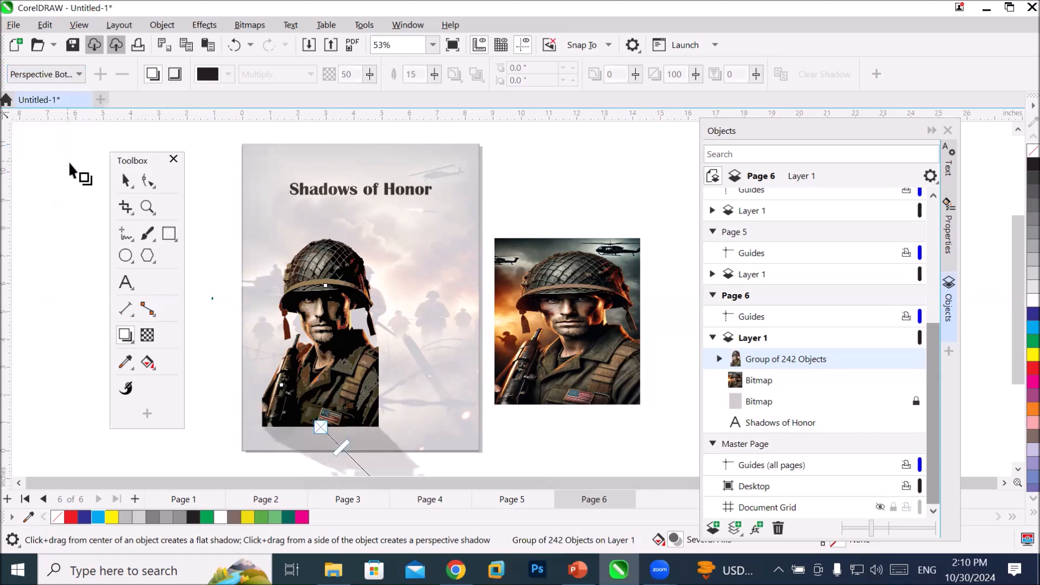
- Move the soldier with its shadow up over the title and change the shadow preset to Perspective Top Left
left_click(125, 180)
mouse_move(330, 316)
left_mouse_down()
mouse_move(366, 239)
mouse_move(361, 219)
mouse_move(344, 325)
left_mouse_up()
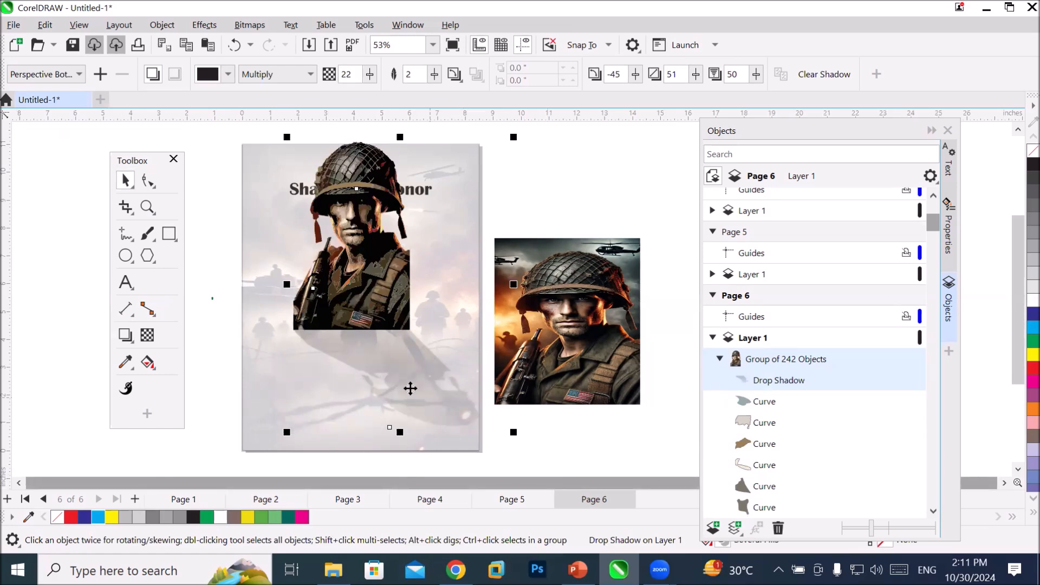
left_click(80, 75)
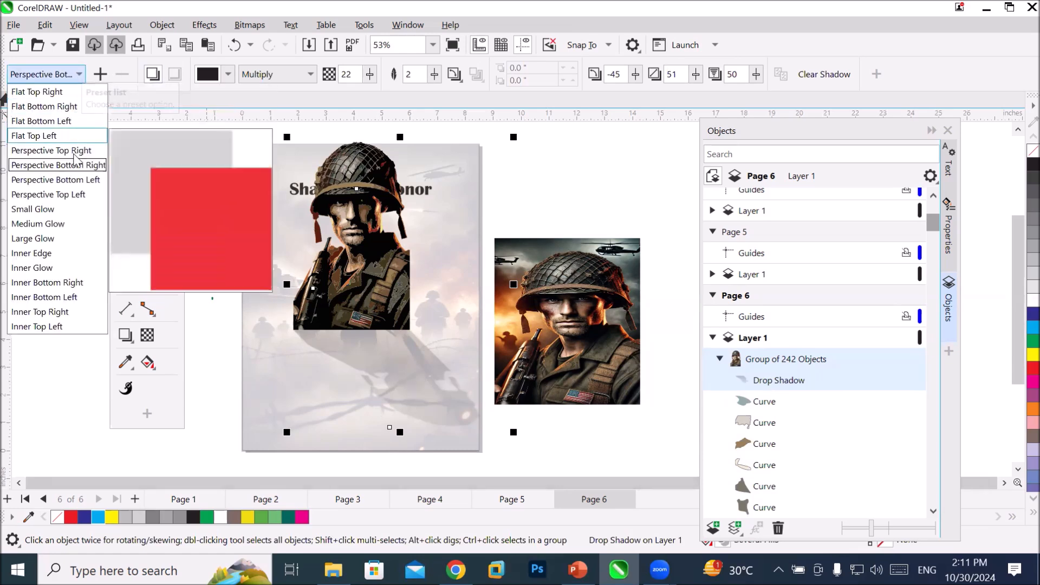
left_click(64, 196)
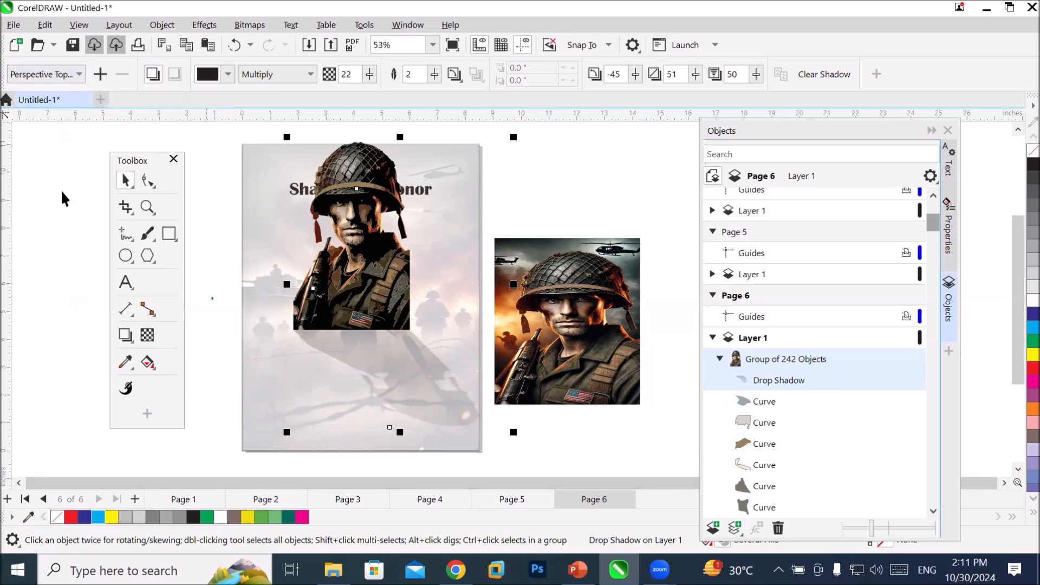
scroll(279, 218, "up", 5)
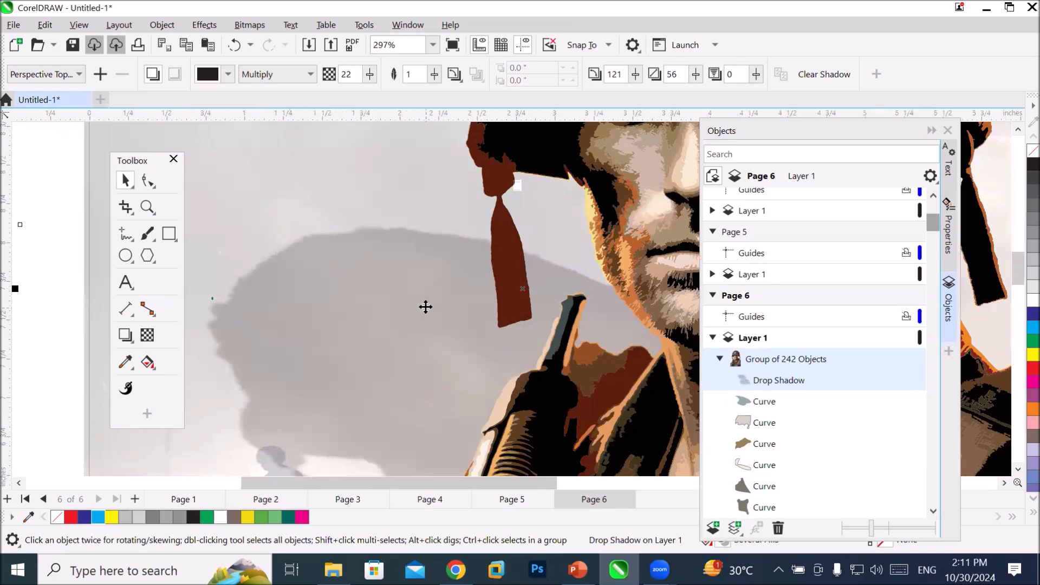
scroll(414, 295, "down", 3)
scroll(412, 295, "down", 5)
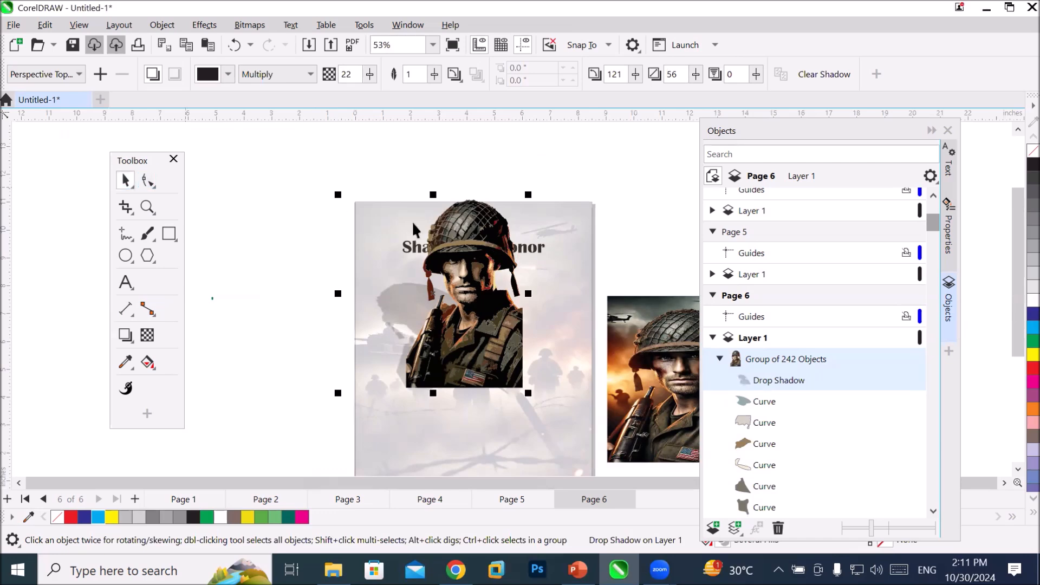
- Place the soldier with its shadow in the page's lower-right area, at about X 6.031, Y 4.376 inches, and deselect it
left_click_drag(523, 247, 531, 335)
left_click(531, 333)
left_click_drag(475, 274, 519, 385)
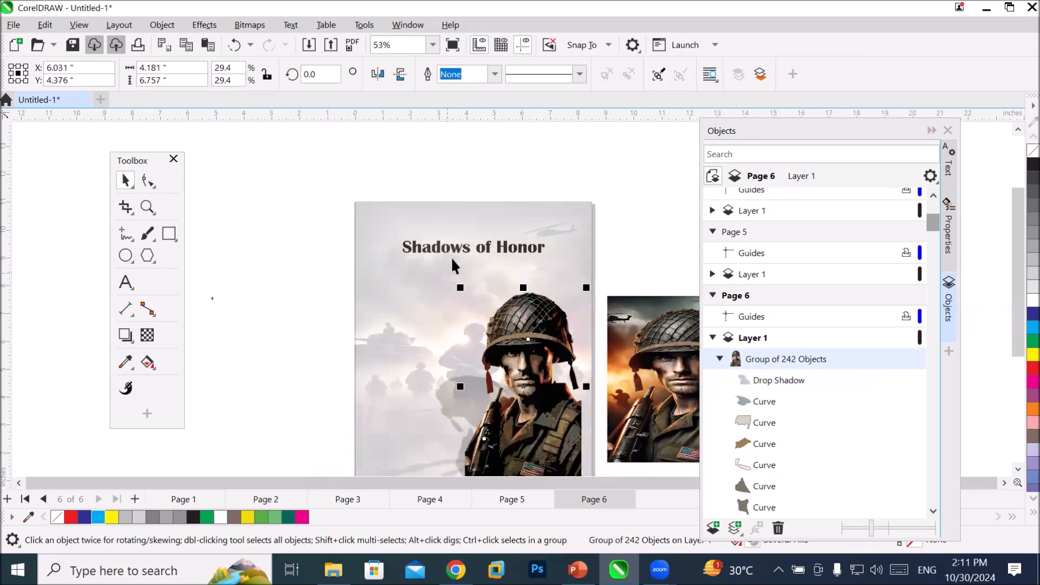
key("Escape")
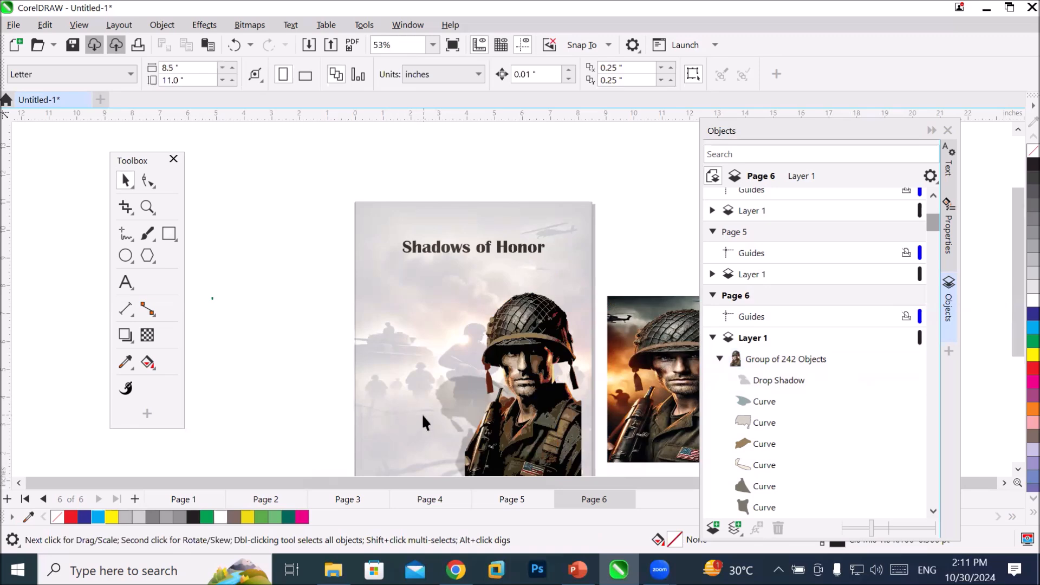
- Draw an ellipse about 0.976 by 1.054 inches in the empty area beside the page and fill it black
left_click(148, 256)
key("F7")
left_click_drag(251, 239, 277, 268)
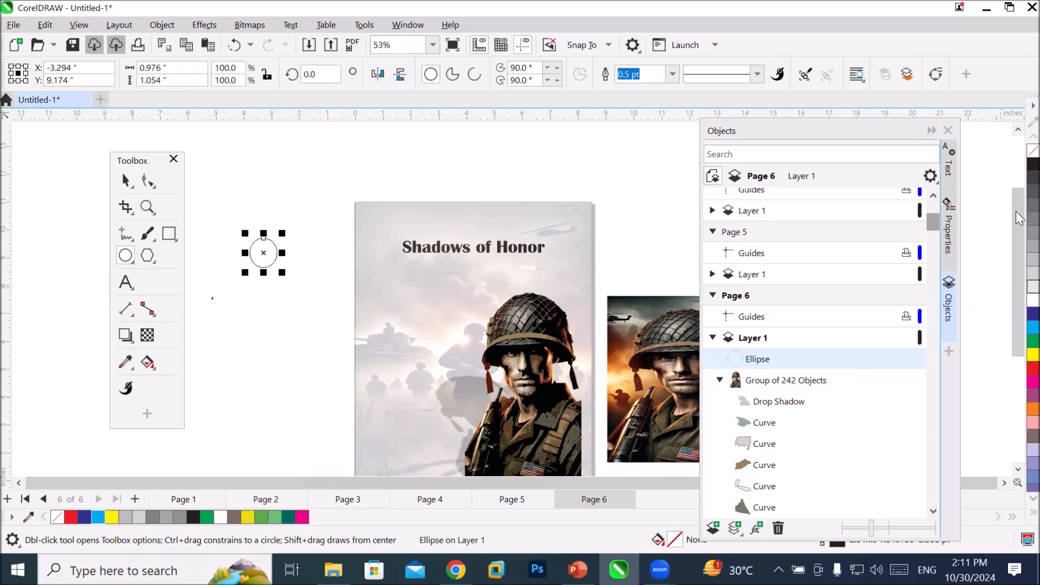
left_click(1033, 163)
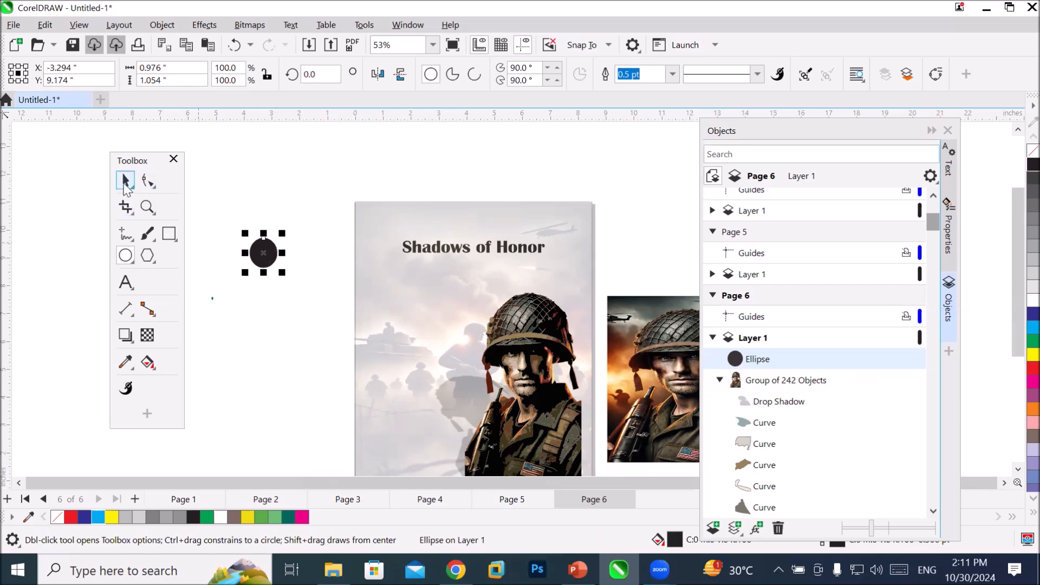
- Copy the black ellipse just below the original, at about Y 7.73 inches, and repeat the duplication for a column of five
left_click(126, 182)
left_click_drag(264, 253, 262, 294)
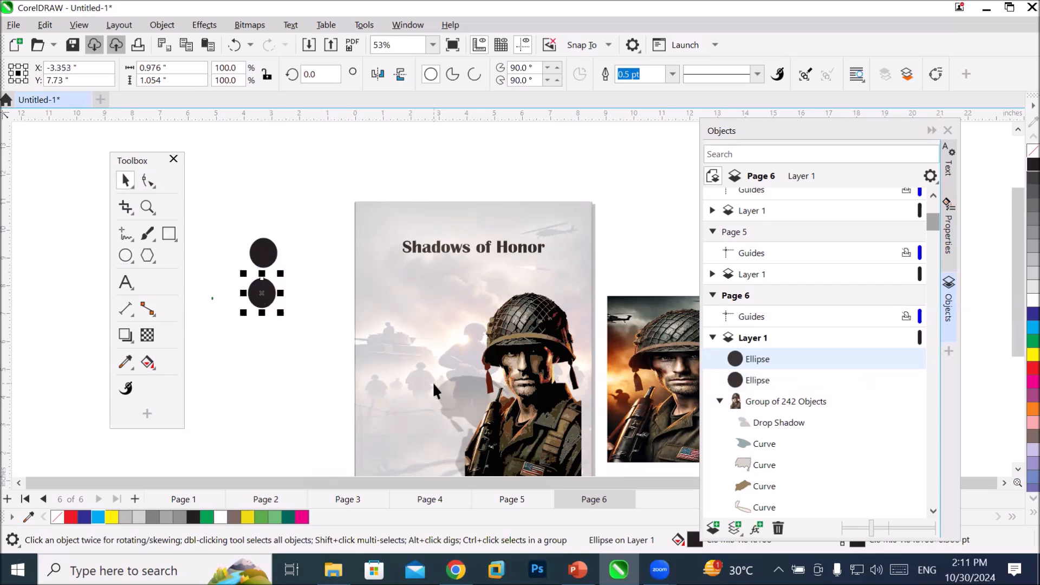
key("ctrl+r")
key("ctrl+r")
key("ctrl+r")
- Select all five black ellipses and apply the Perspective Bottom Right shadow preset to them
left_click_drag(223, 217, 294, 444)
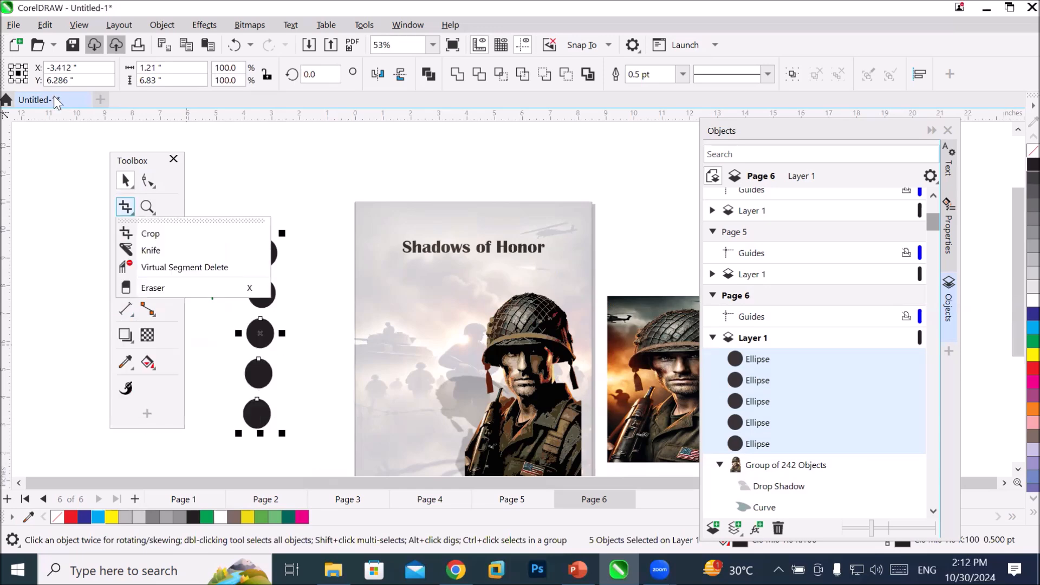
left_click(125, 338)
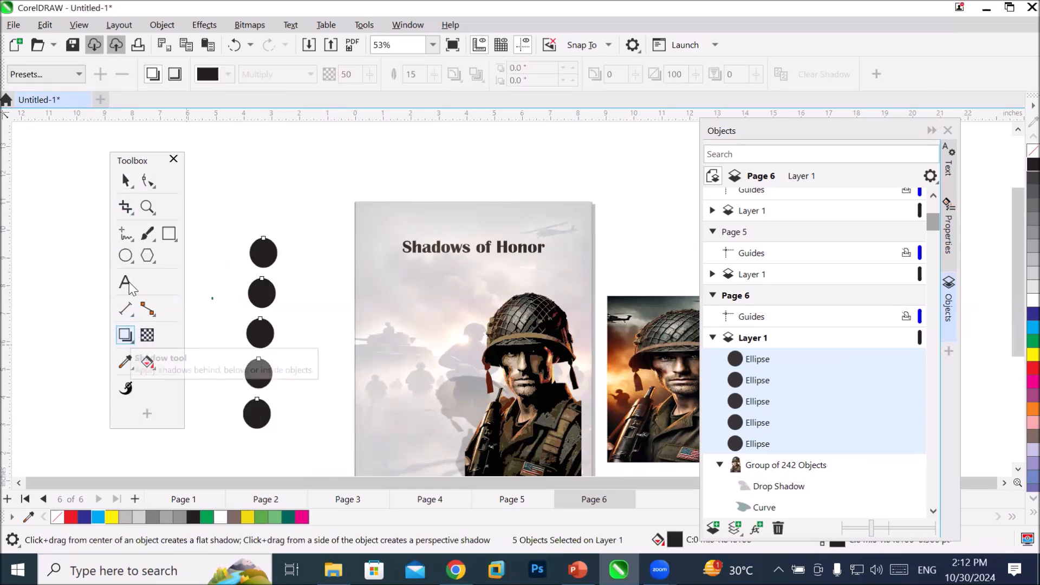
left_click(79, 74)
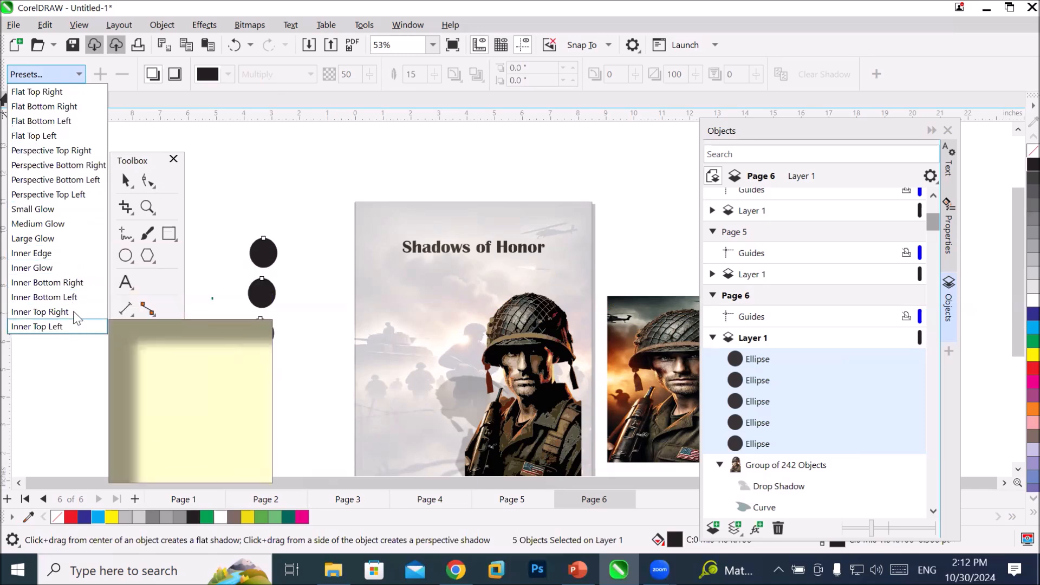
left_click(74, 167)
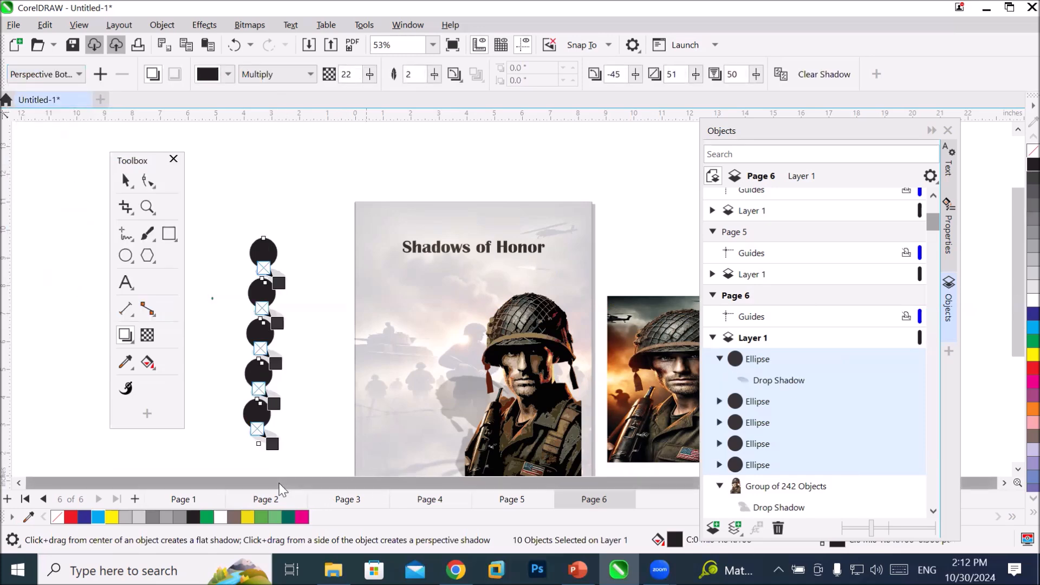
- Try pulling the lowest ellipse's shadow outward to an angle of about 336, undo it, and inspect the five shadows up close
left_click_drag(273, 444, 298, 446)
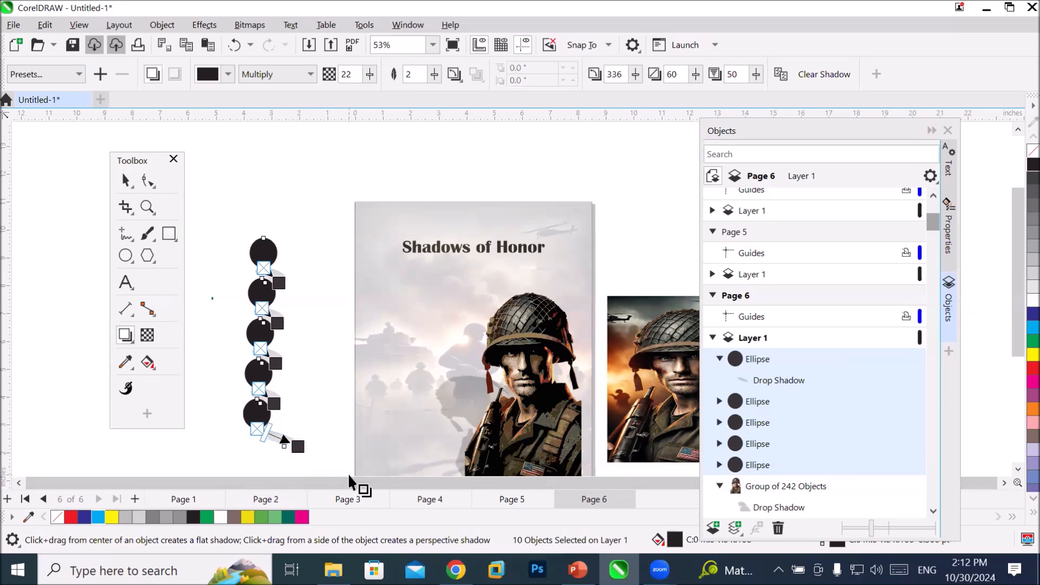
key("ctrl+z")
scroll(301, 406, "up", 4)
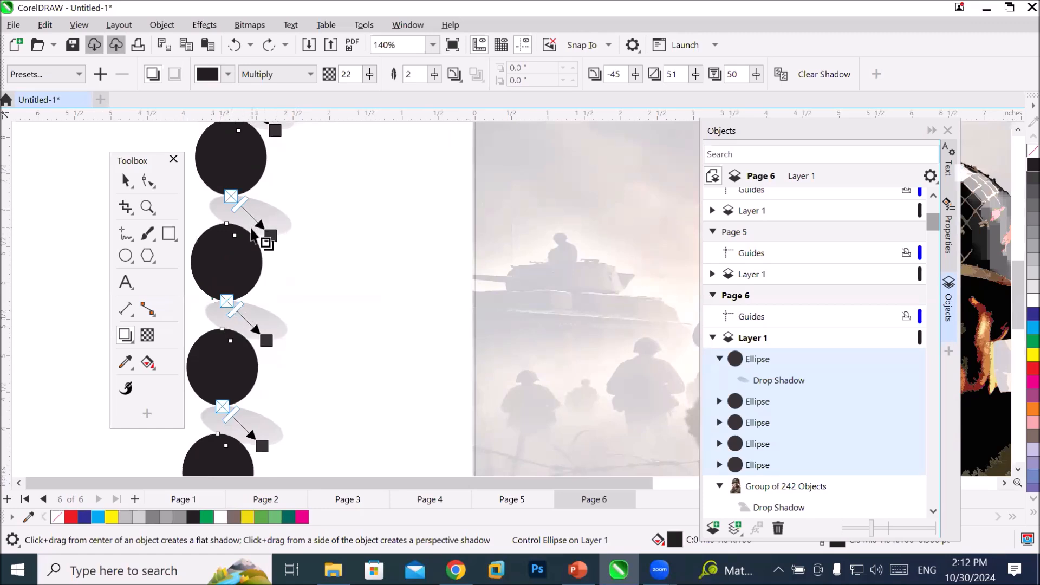
scroll(305, 297, "down", 2)
scroll(307, 301, "down", 2)
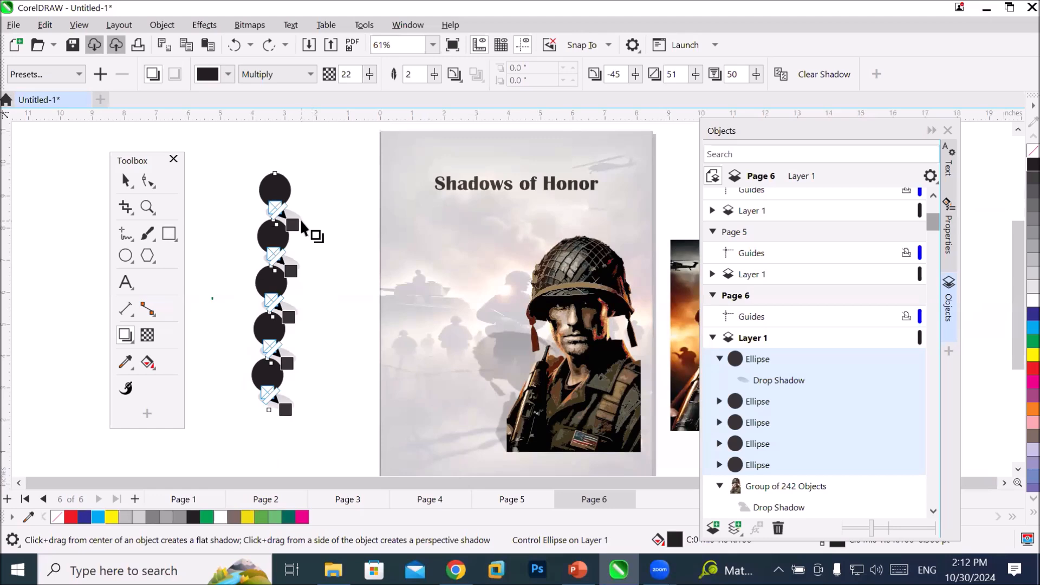
- Stretch the five ellipses' perspective shadows up and to the right, each longer than the one above, with the topmost angled about 29
left_click_drag(292, 227, 348, 177)
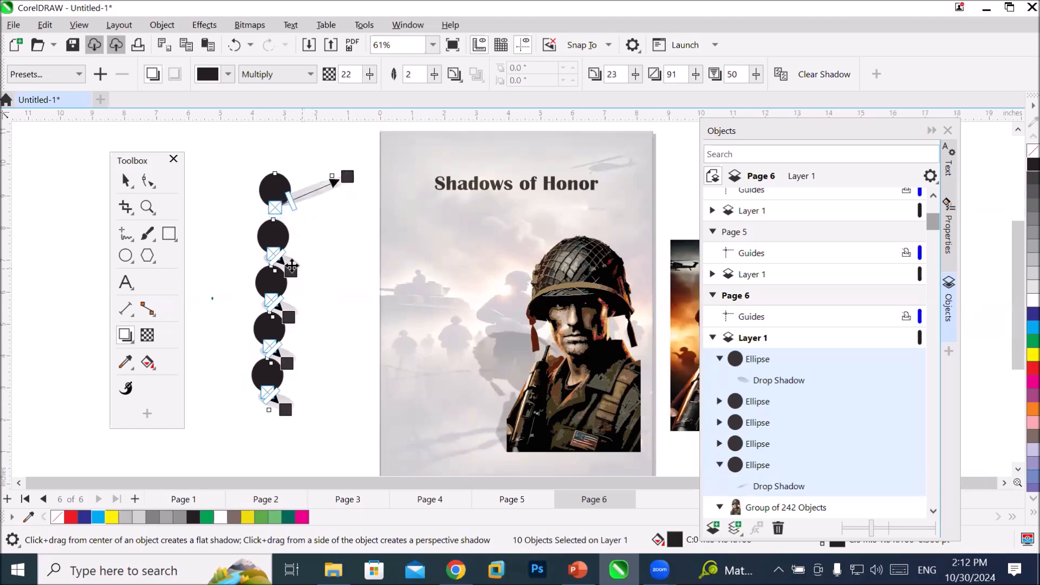
left_click_drag(291, 275, 356, 216)
left_click_drag(288, 317, 383, 236)
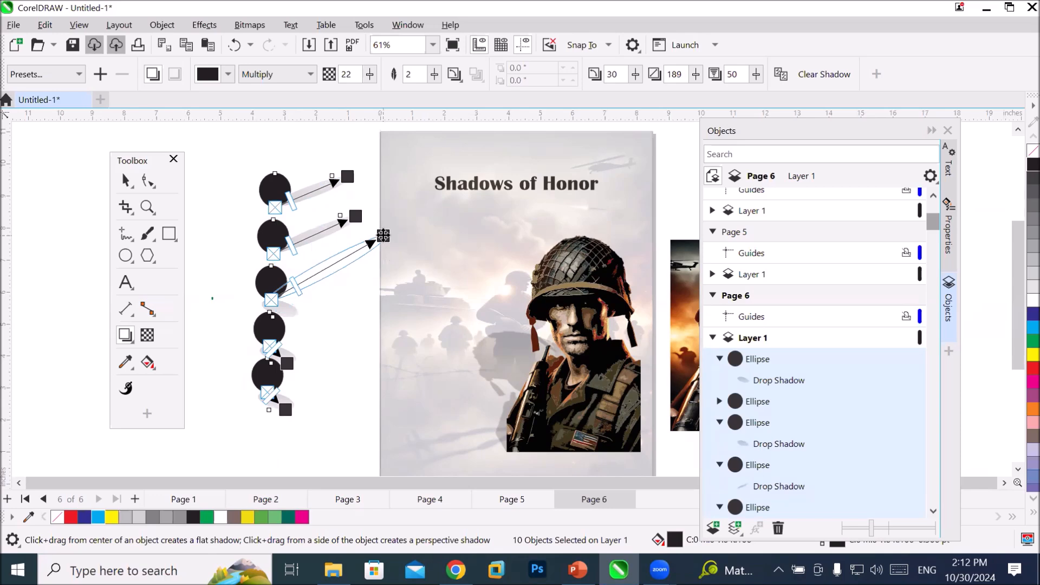
left_click_drag(291, 360, 445, 251)
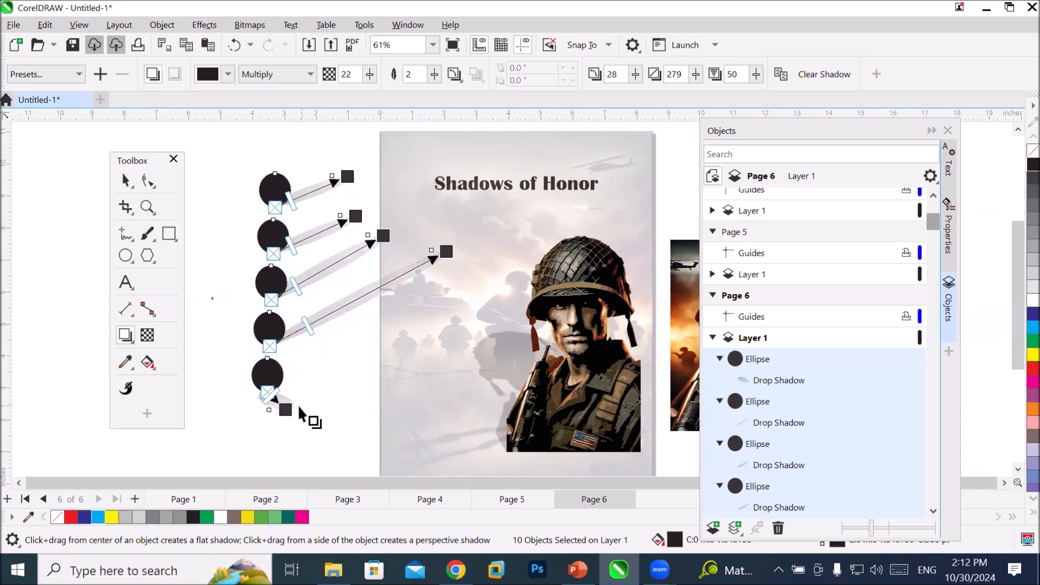
left_click_drag(285, 410, 512, 256)
left_click_drag(348, 176, 331, 172)
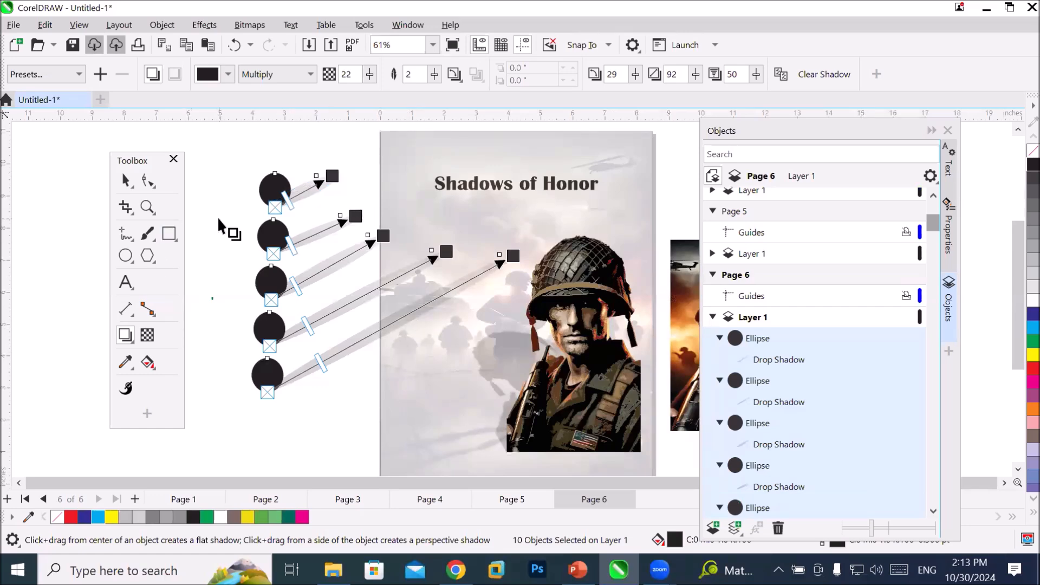
- Move the five shadowed ellipses together onto the page, centred at about X 0.86, Y 4.59 inches
left_click(126, 181)
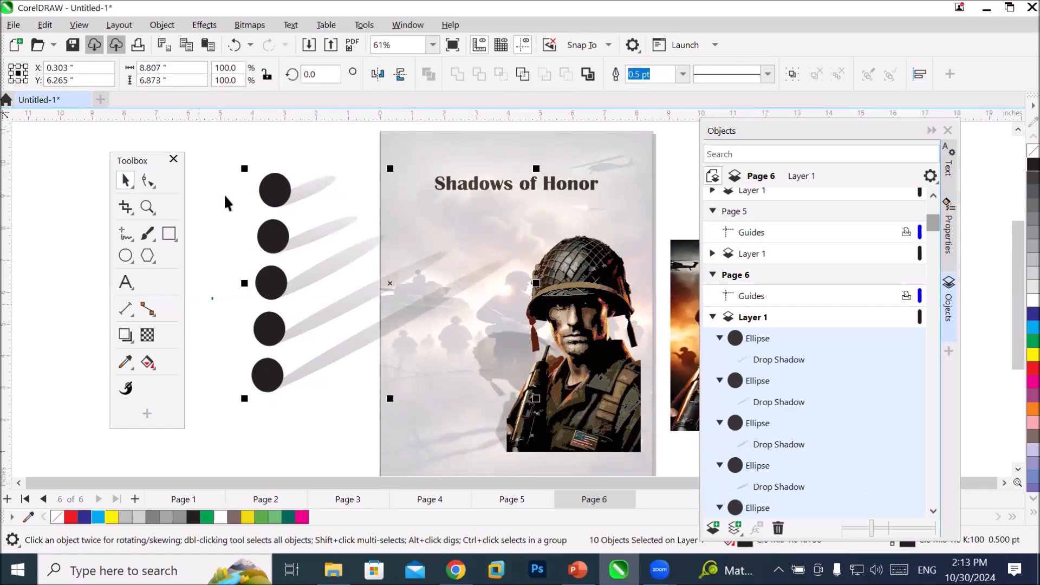
left_click_drag(225, 160, 304, 428)
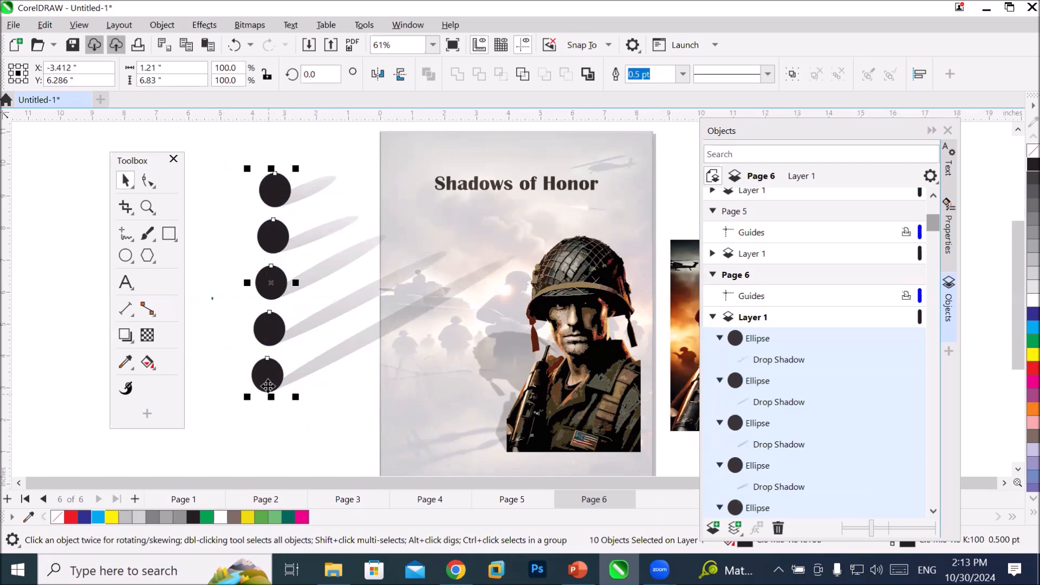
left_click_drag(266, 382, 410, 434)
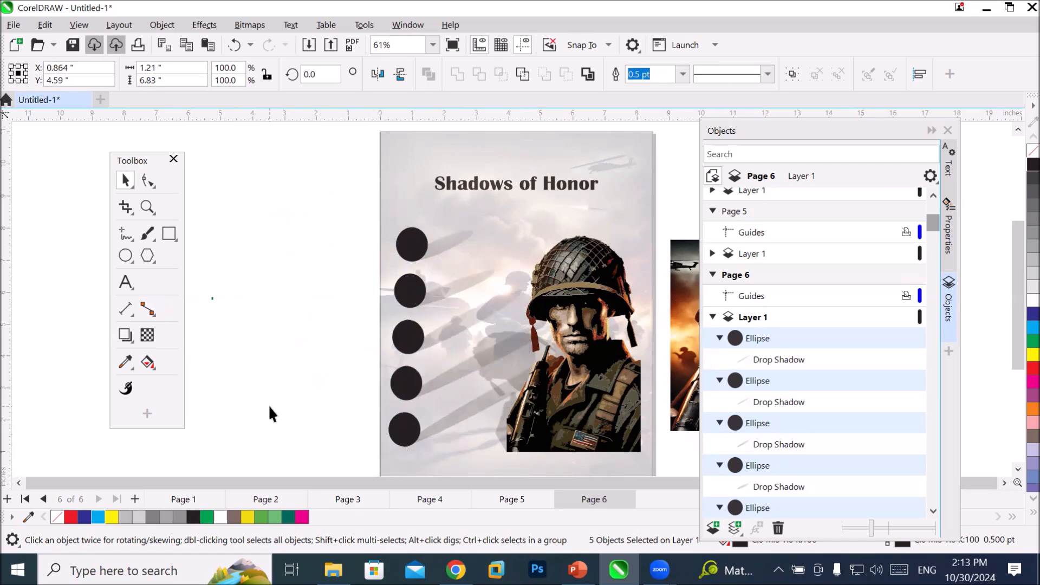
left_click(272, 406)
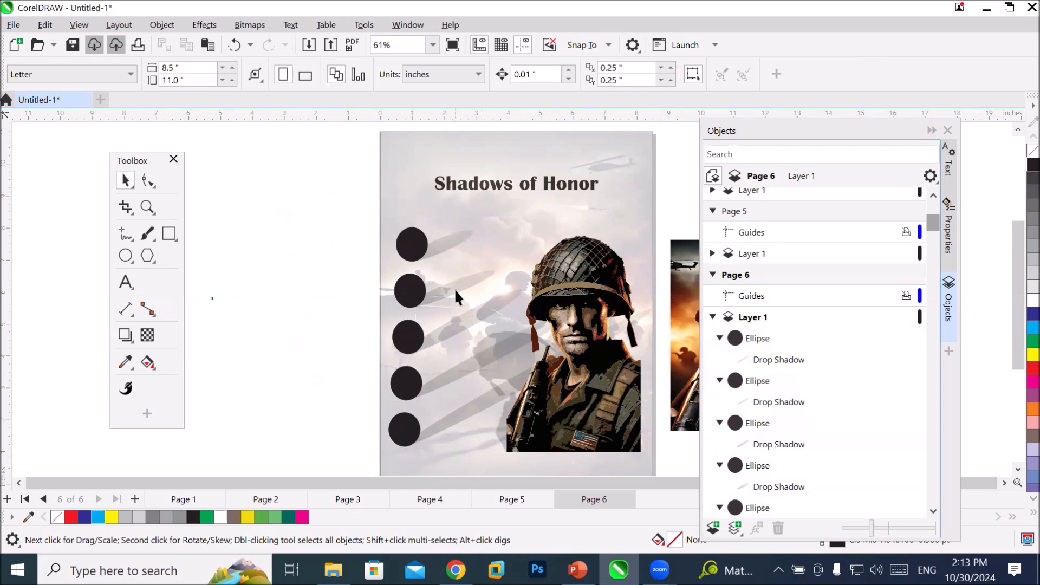
- Undo the ellipses' move, the shadow adjustments and the shadow preset, back to five plain black ellipses
key("ctrl+z")
key("ctrl+z")
key("ctrl+z")
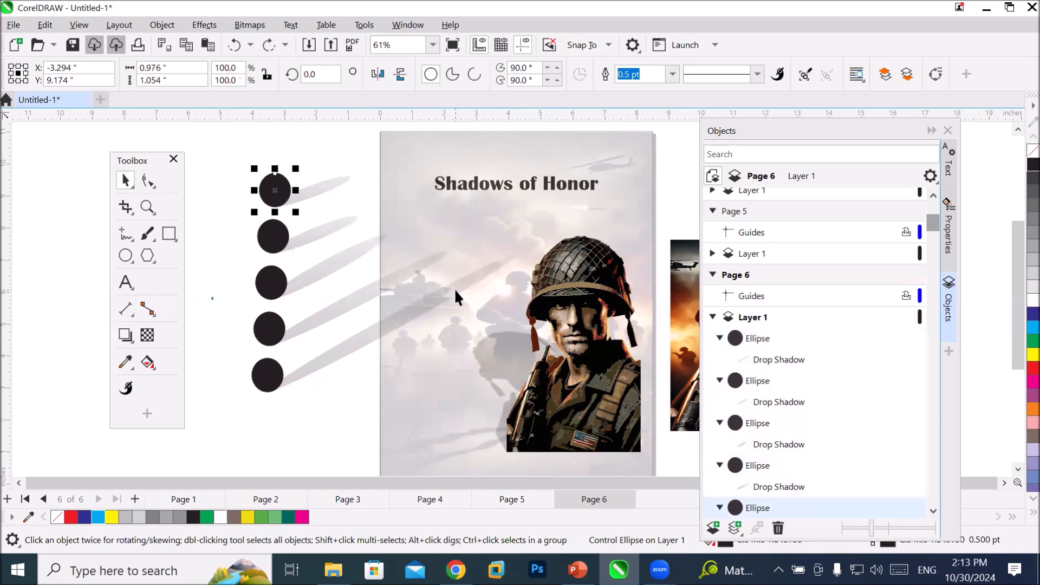
key("ctrl+z")
key("ctrl+z")
key("ctrl+z")
key("ctrl+z")
key("ctrl+z")
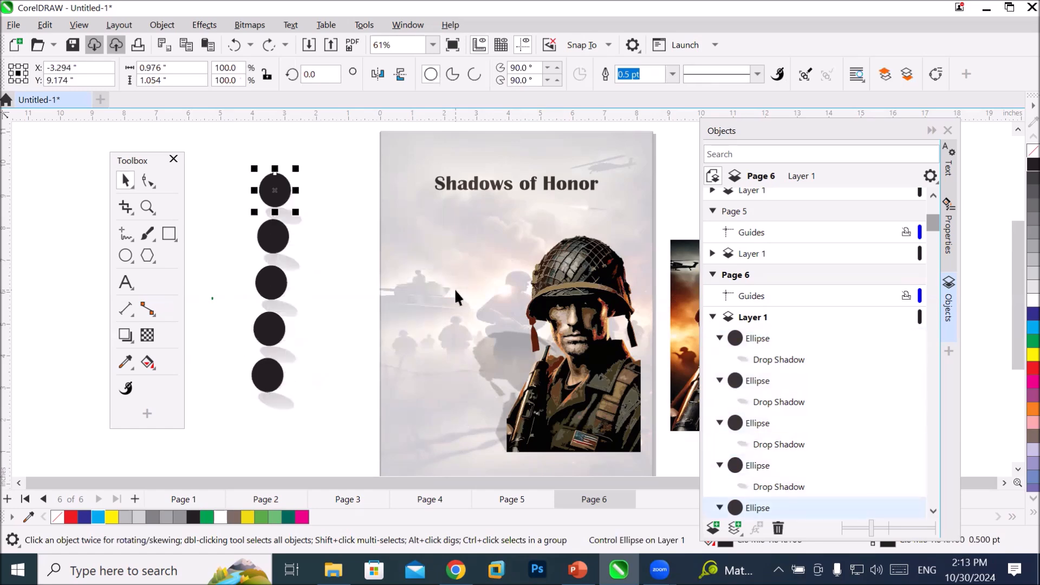
key("ctrl+z")
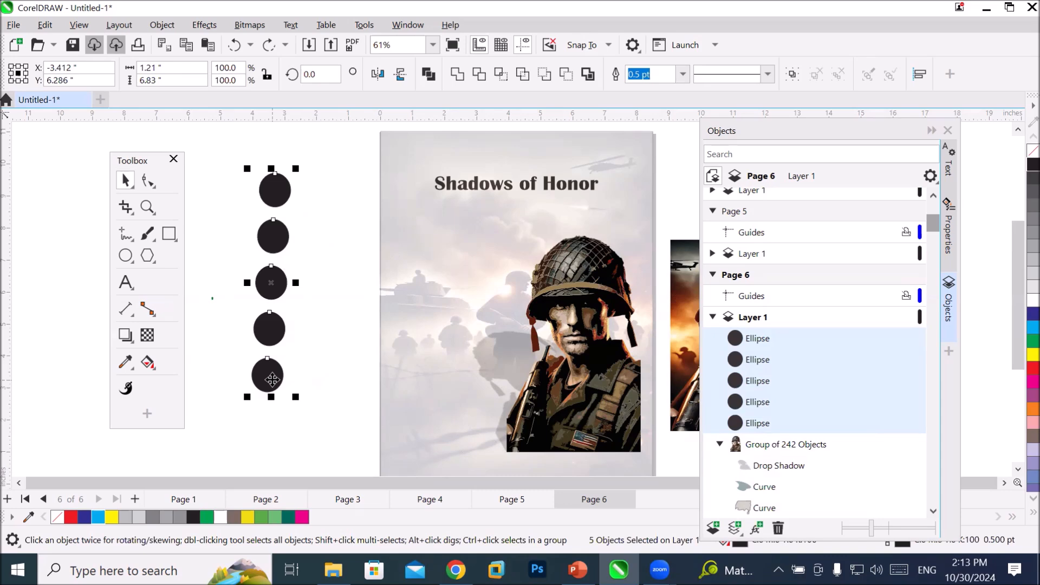
- Combine the five ellipses into a single curve and cast a flat drop shadow from it, offset about 1.015 by 0.347 inches
right_click(280, 284)
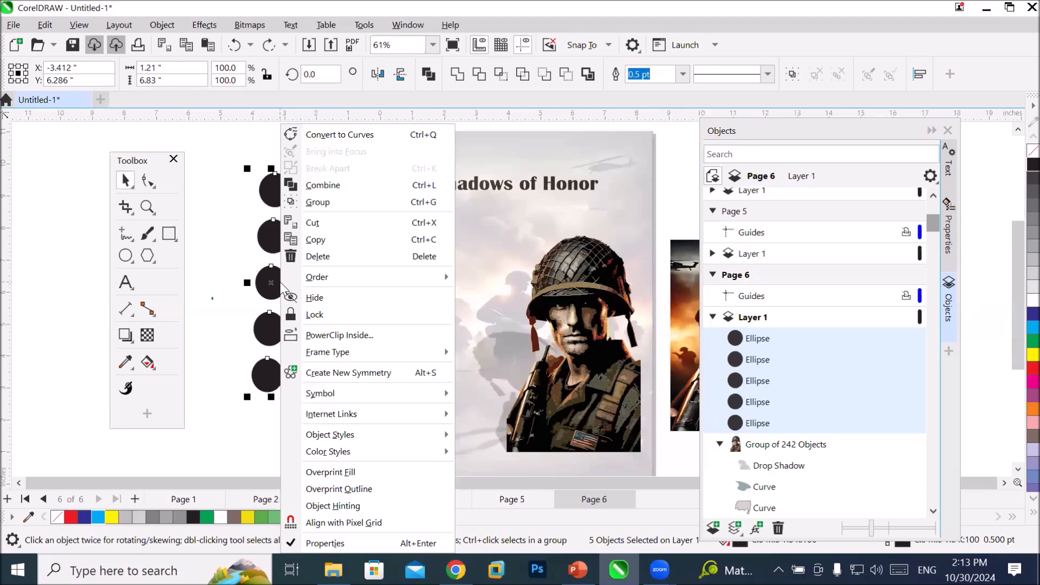
left_click(336, 185)
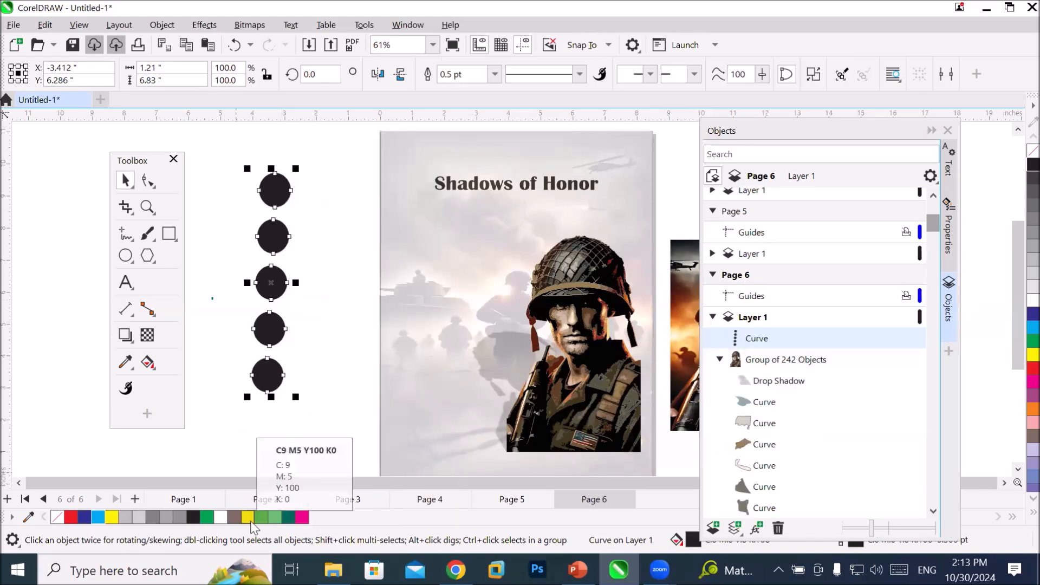
left_click(126, 336)
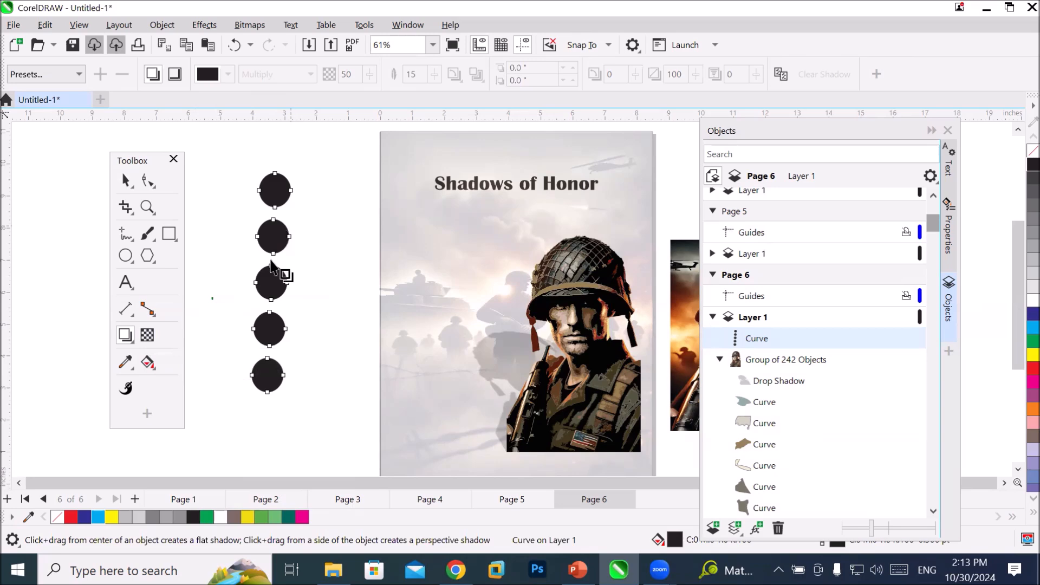
left_click_drag(271, 282, 323, 266)
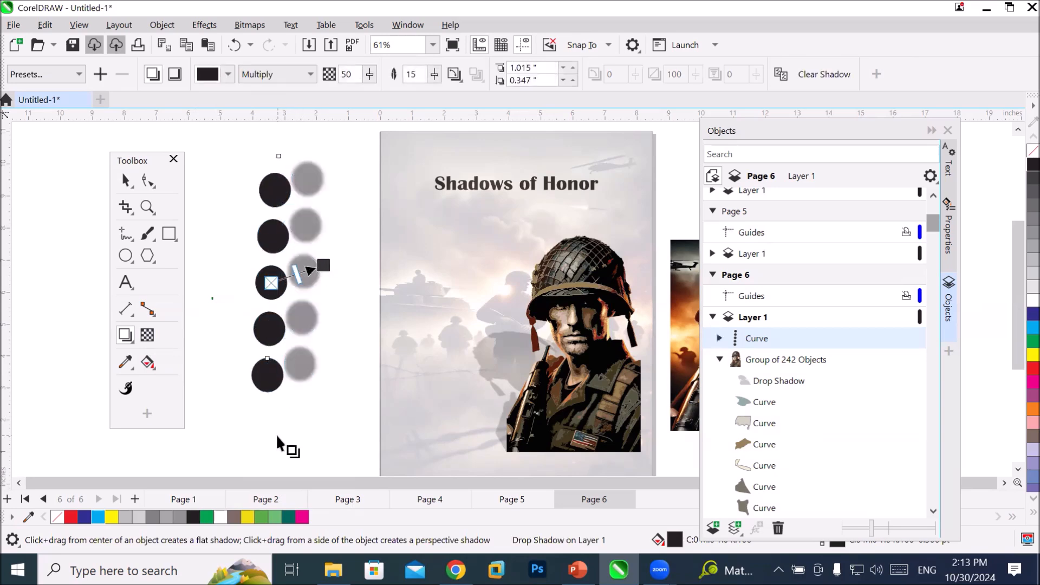
- Reposition the combined curve's drop shadow to an offset of about 1.219 by 0.62 inches and colour it red
left_click_drag(323, 265, 303, 329)
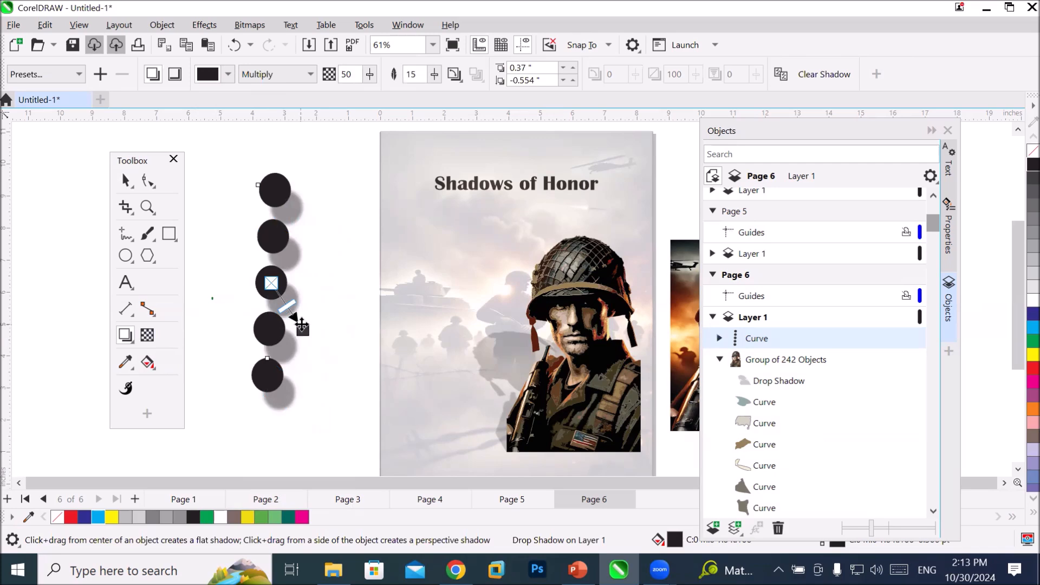
left_click_drag(303, 328, 330, 253)
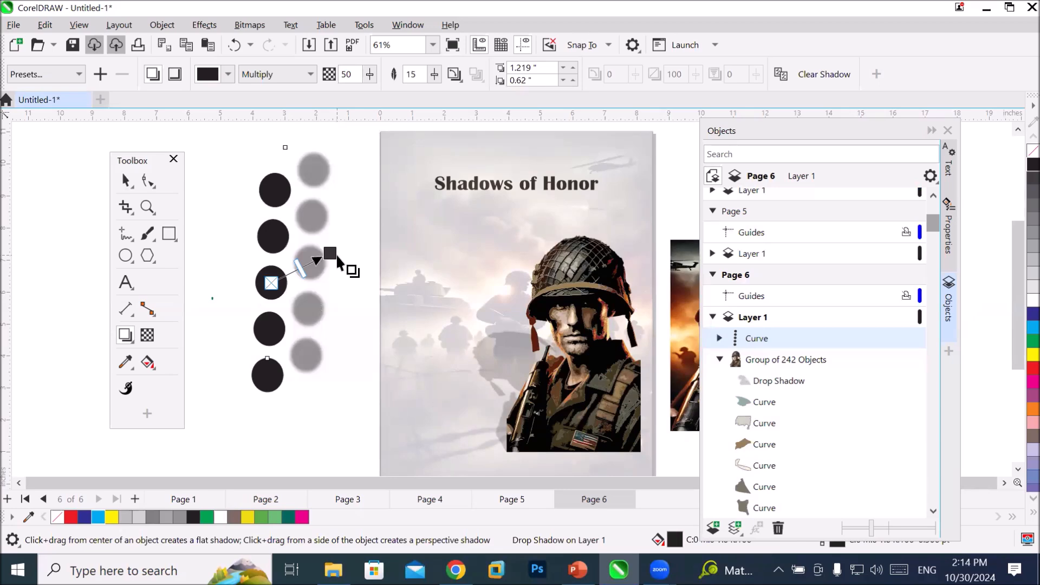
left_click_drag(735, 297, 331, 255)
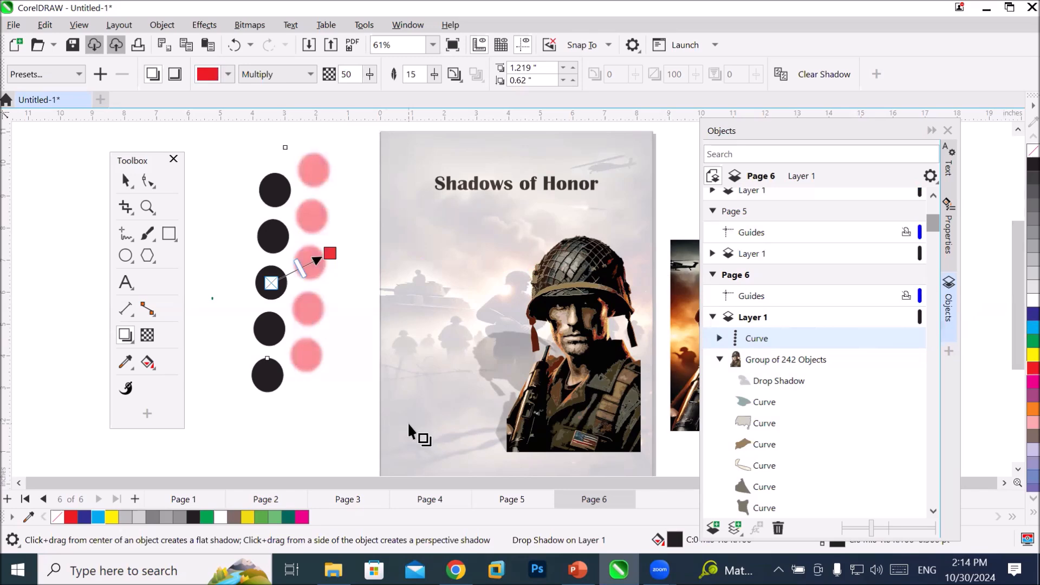
- Move the combined ellipses with their red shadow onto the page along its left edge and deselect them
left_click(125, 181)
left_click(280, 328)
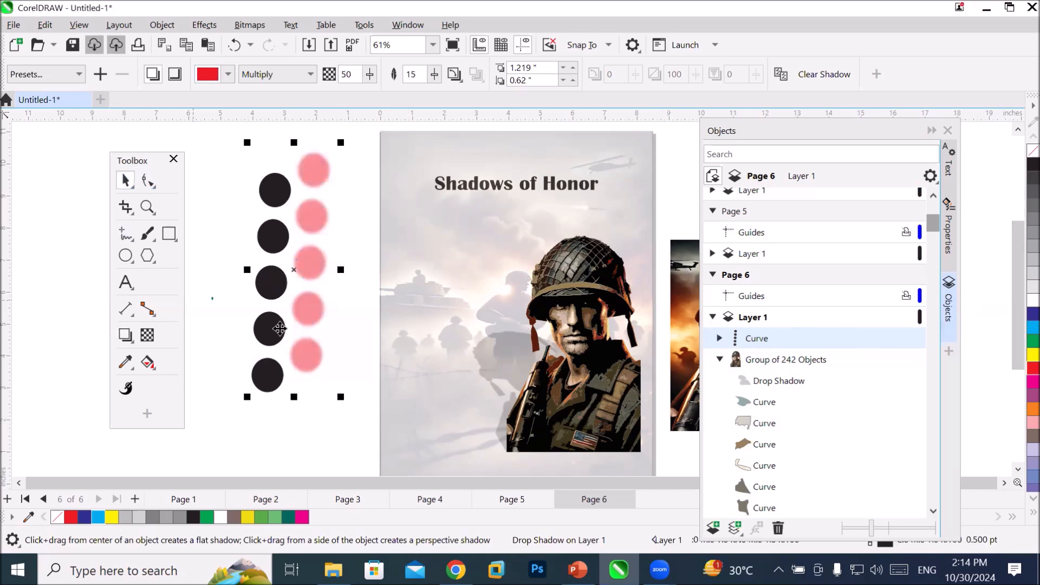
left_click_drag(272, 287, 402, 369)
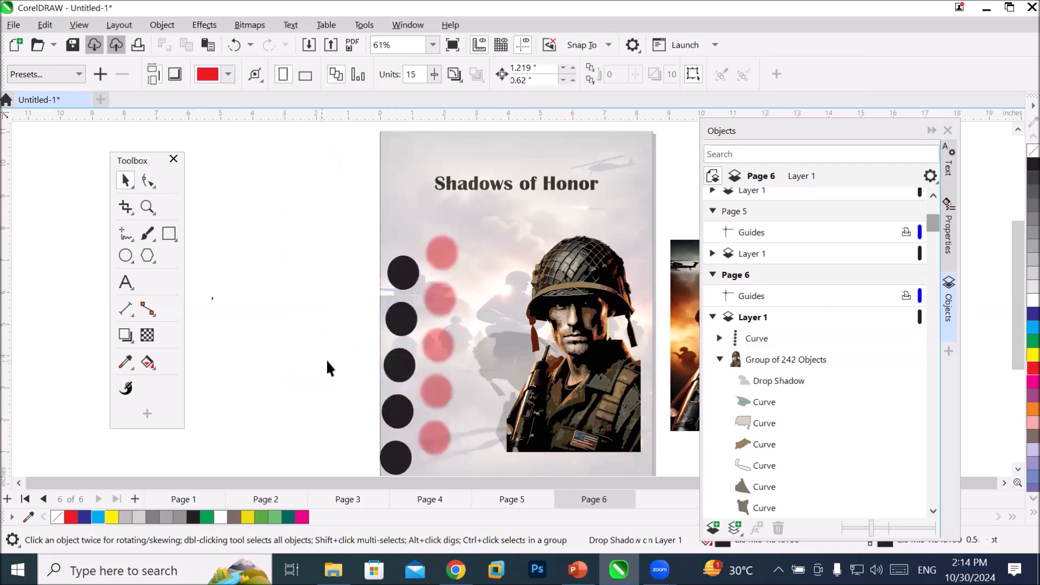
left_click(327, 359)
scroll(328, 360, "down", 2)
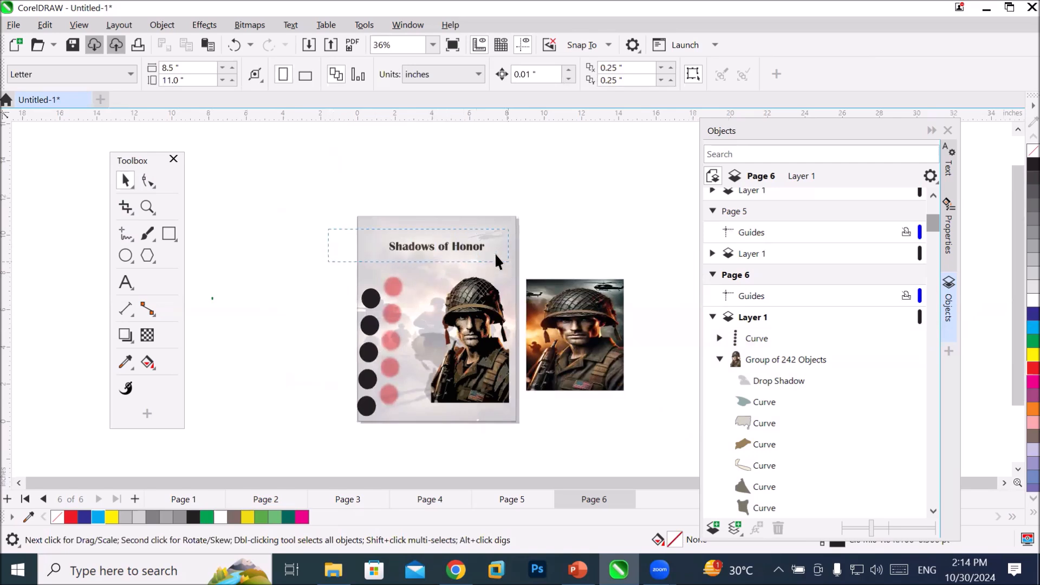
left_click(465, 248)
left_click(339, 221)
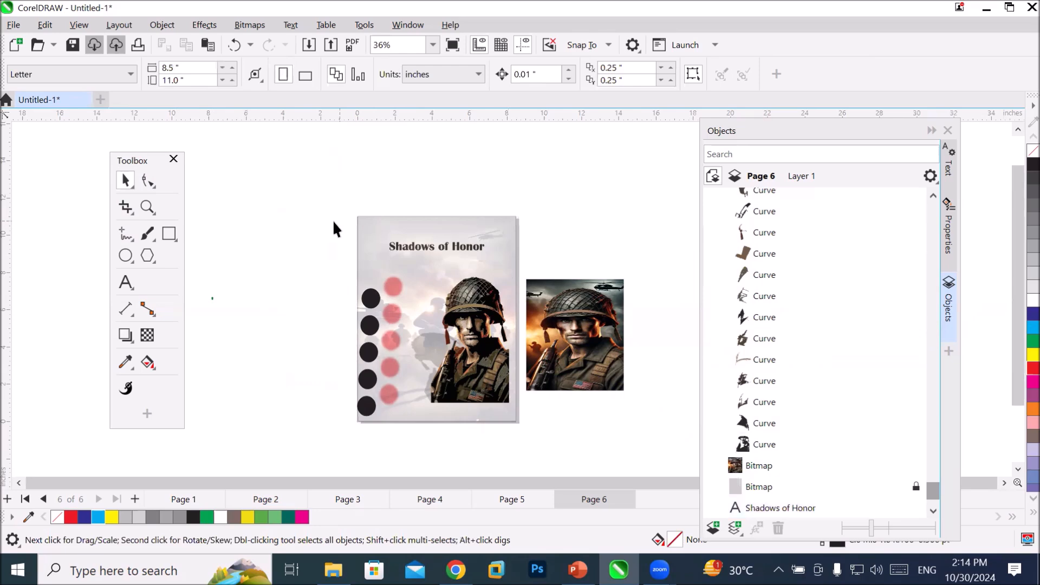
left_click_drag(522, 287, 512, 264)
scroll(416, 265, "up", 2)
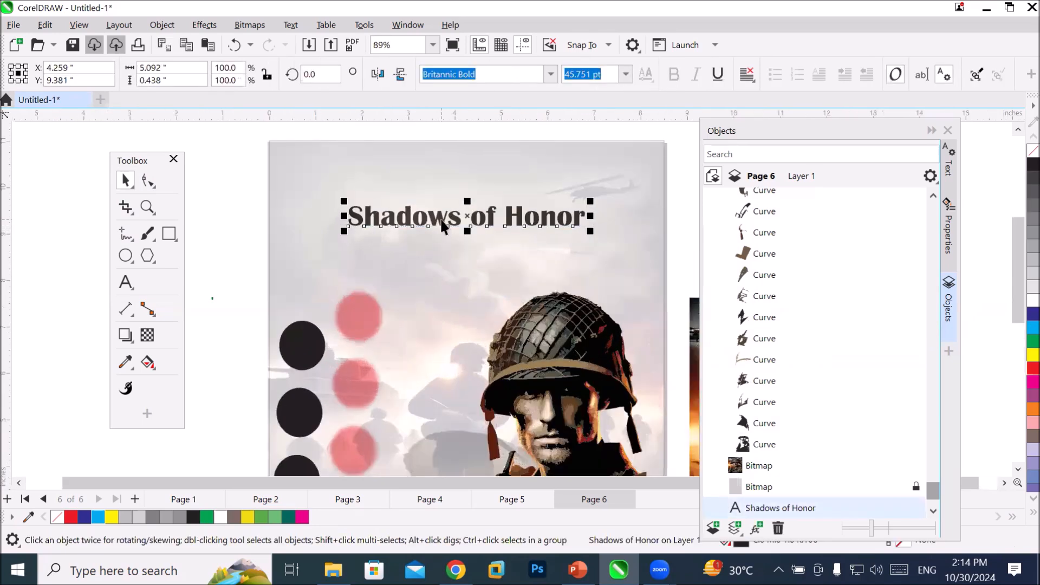
left_click_drag(440, 216, 436, 196)
key("Escape")
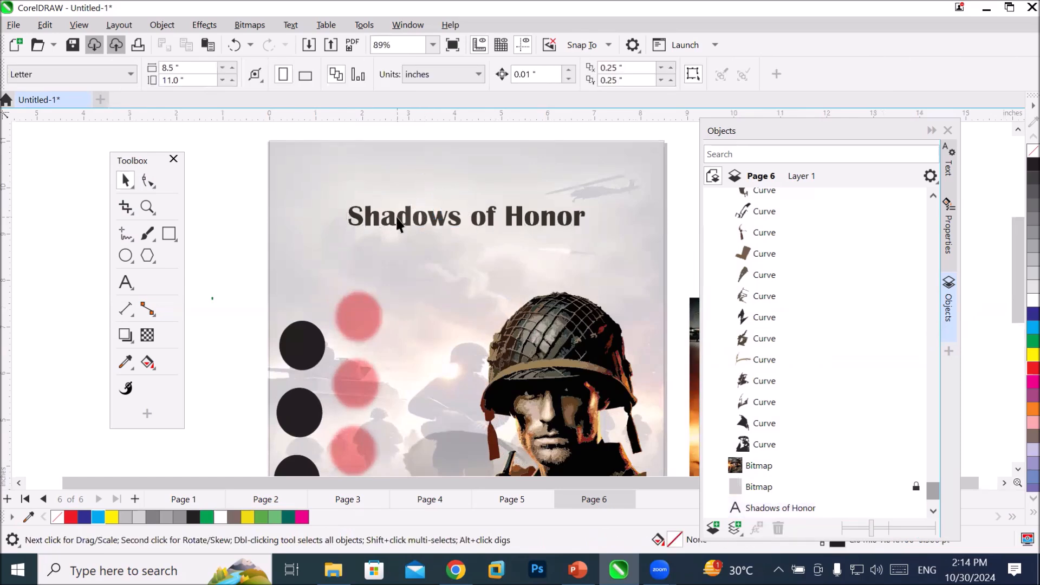
- Nudge the "Shadows of Honor" title straight up to Y 10.381 inches, near the top of the page
left_click_drag(619, 231, 631, 243)
key("Up")
key("Up")
key("Up")
key("Up")
key("Up")
key("Up")
key("Up")
key("Up")
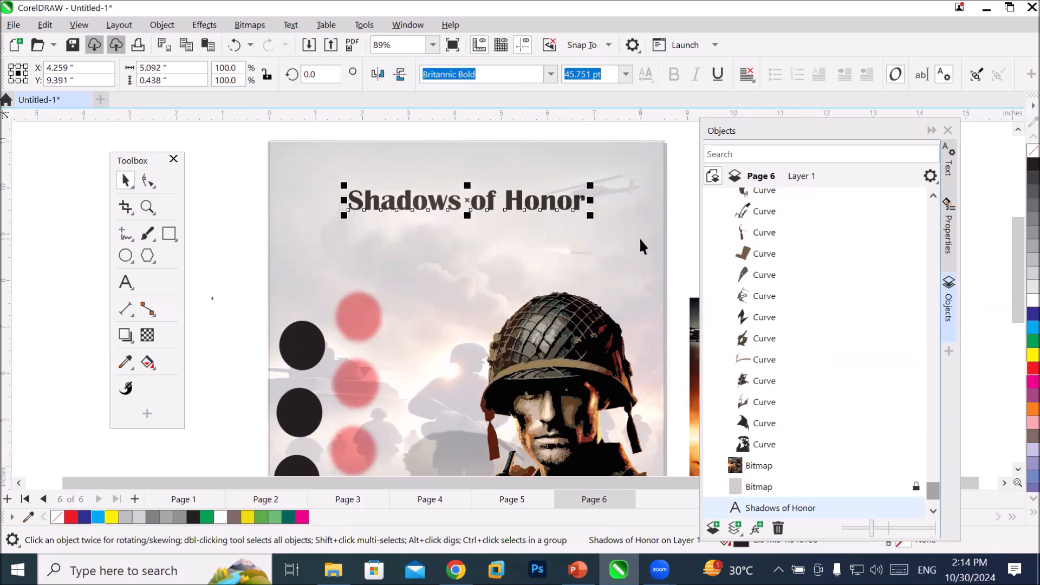
key("Up")
key("Up")
key("Up")
key("Up")
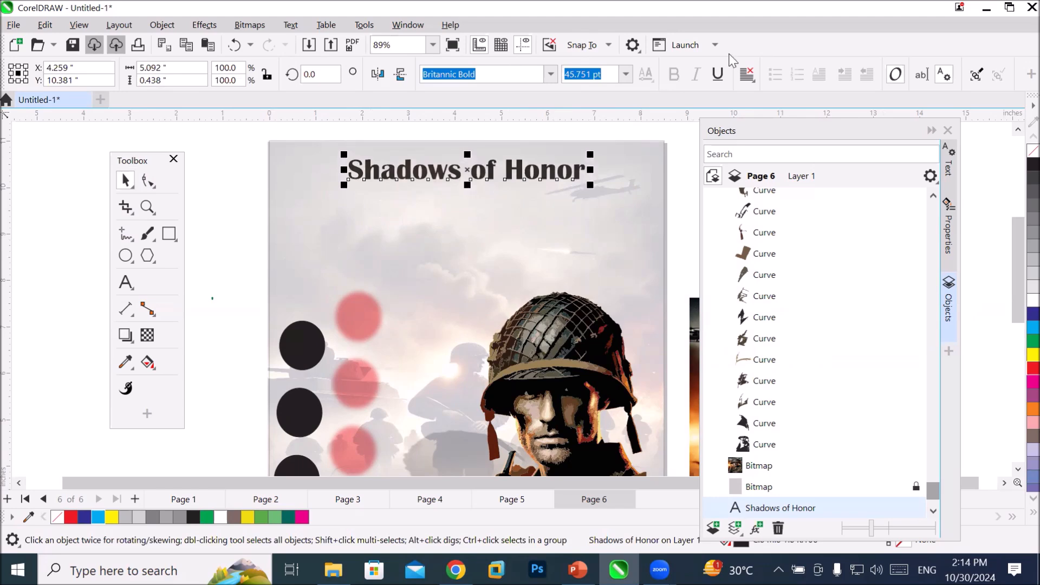
left_click(125, 283)
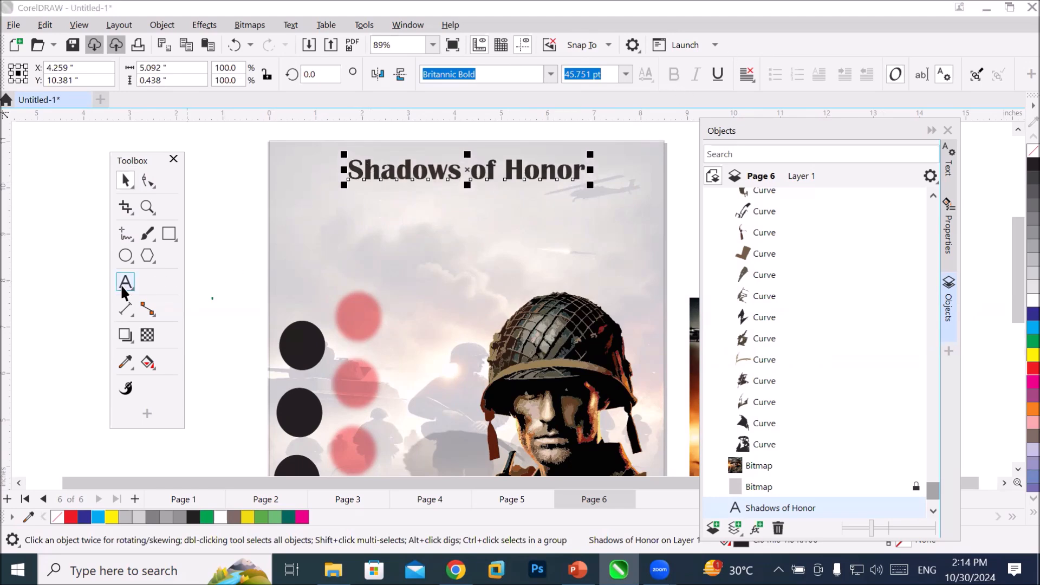
scroll(586, 281, "down", 1)
scroll(583, 331, "down", 1)
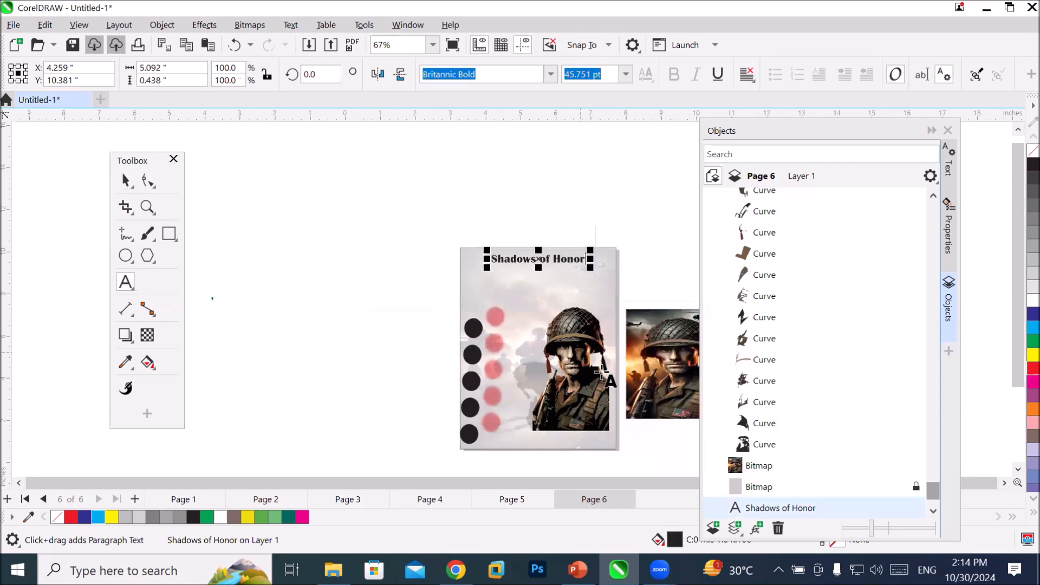
scroll(631, 460, "up", 2)
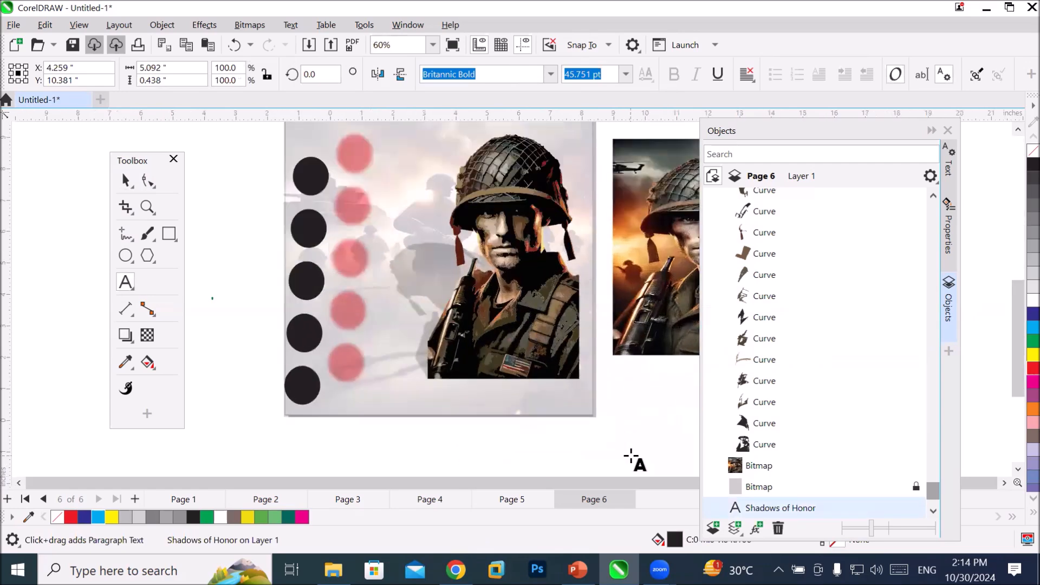
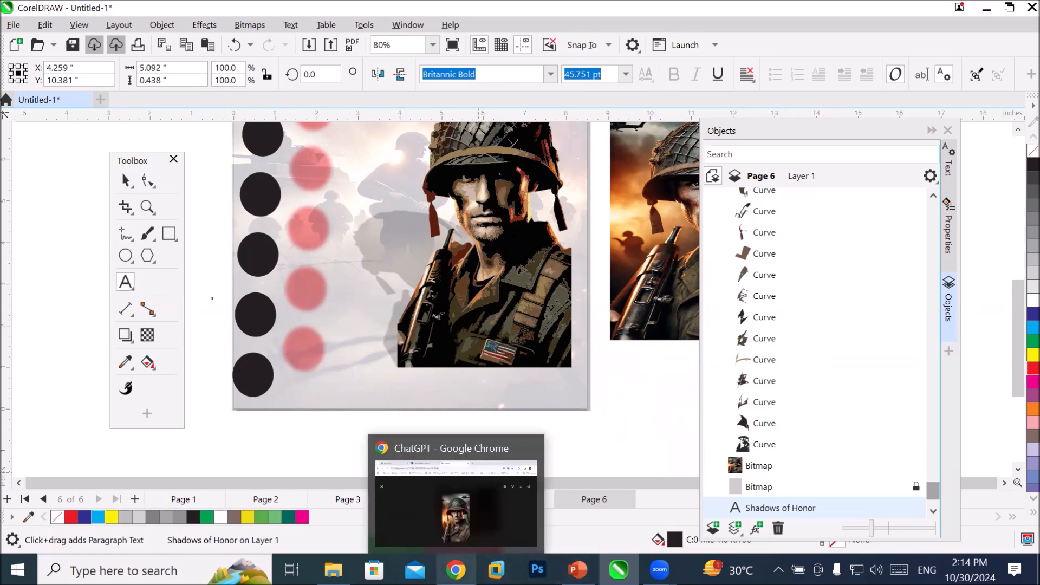
- Switch to the ChatGPT conversation in Chrome and close the enlarged soldier image
left_click(455, 569)
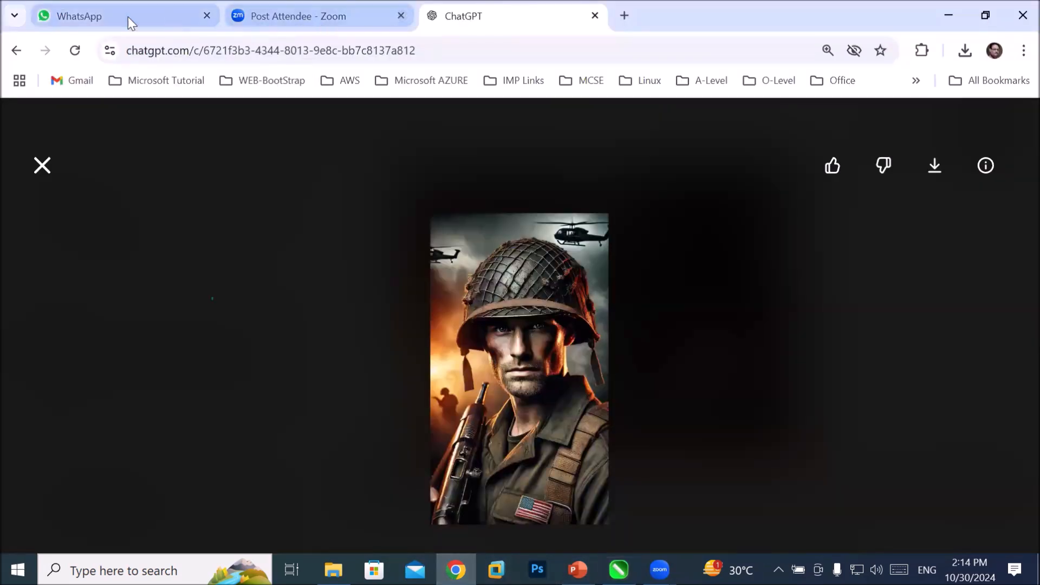
left_click(38, 165)
scroll(358, 341, "down", 5)
- Send ChatGPT the prompt "movie poster content"
left_click(509, 475)
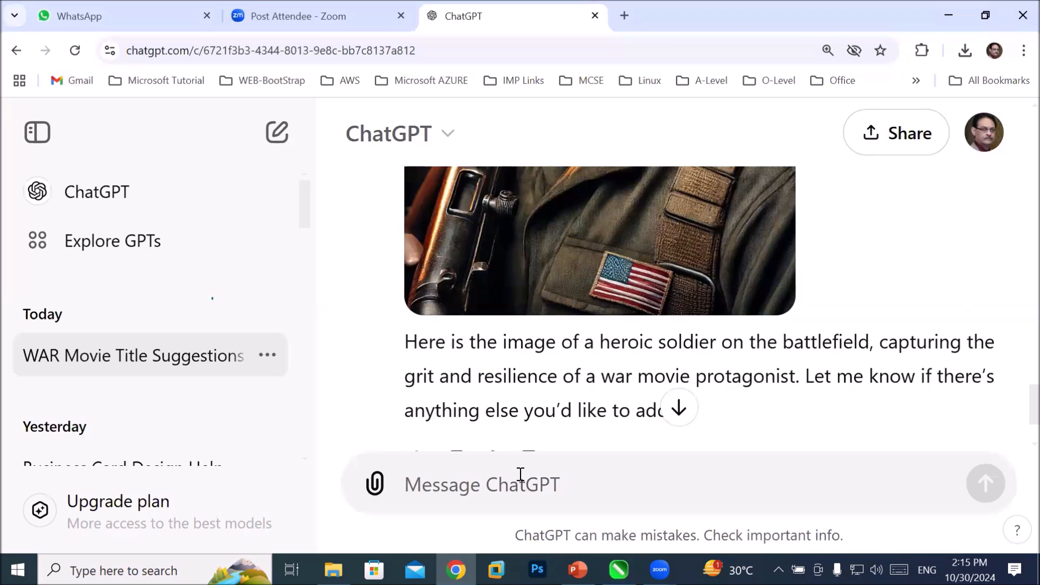
type("pos")
key("BackSpace")
type("m")
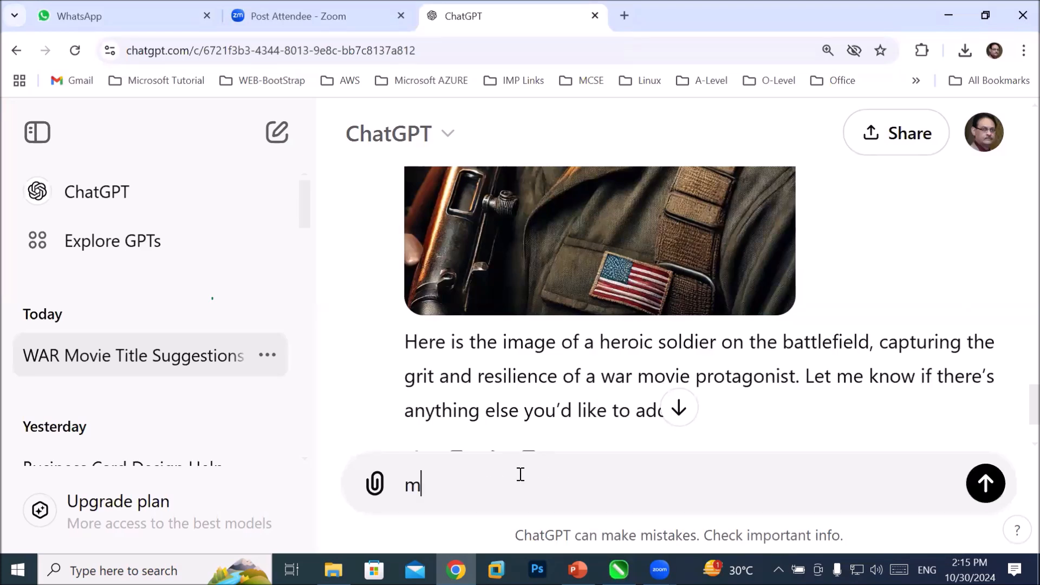
type("ovie poster content")
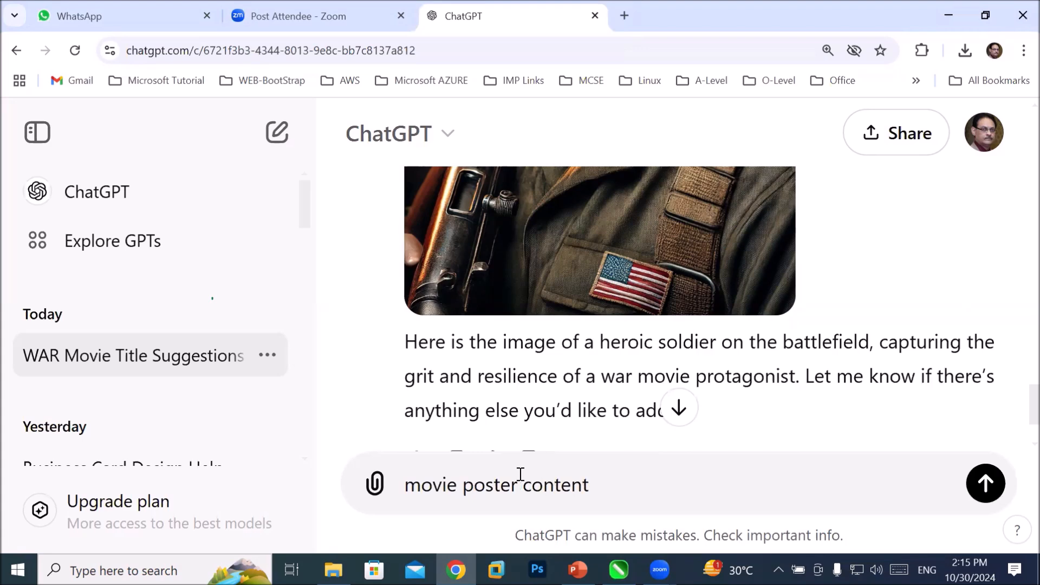
key("Return")
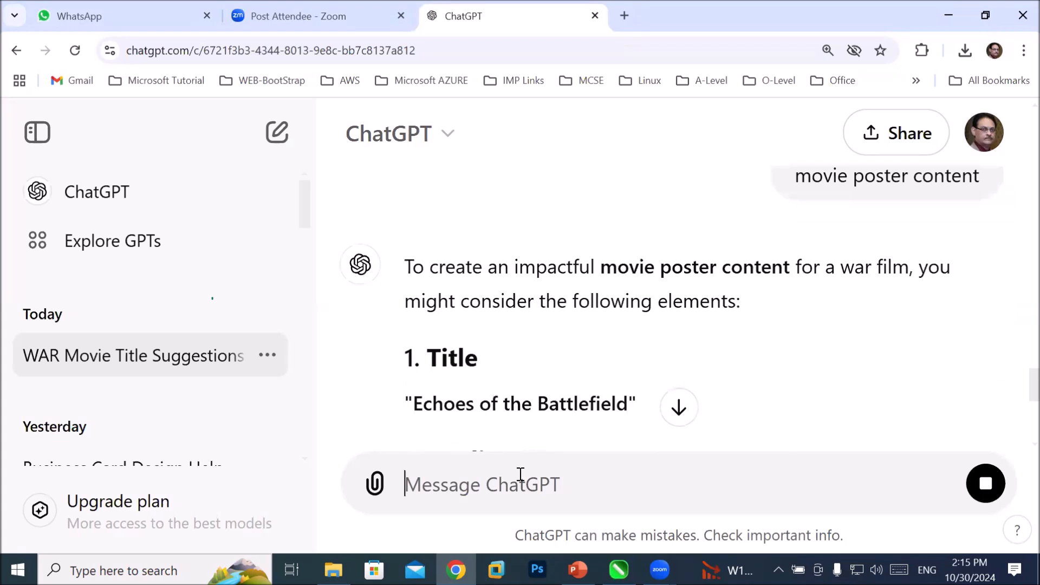
- Copy the tagline "When the guns fall silent, the echoes remain." from ChatGPT's reply, without its quotation marks
scroll(533, 371, "down", 5)
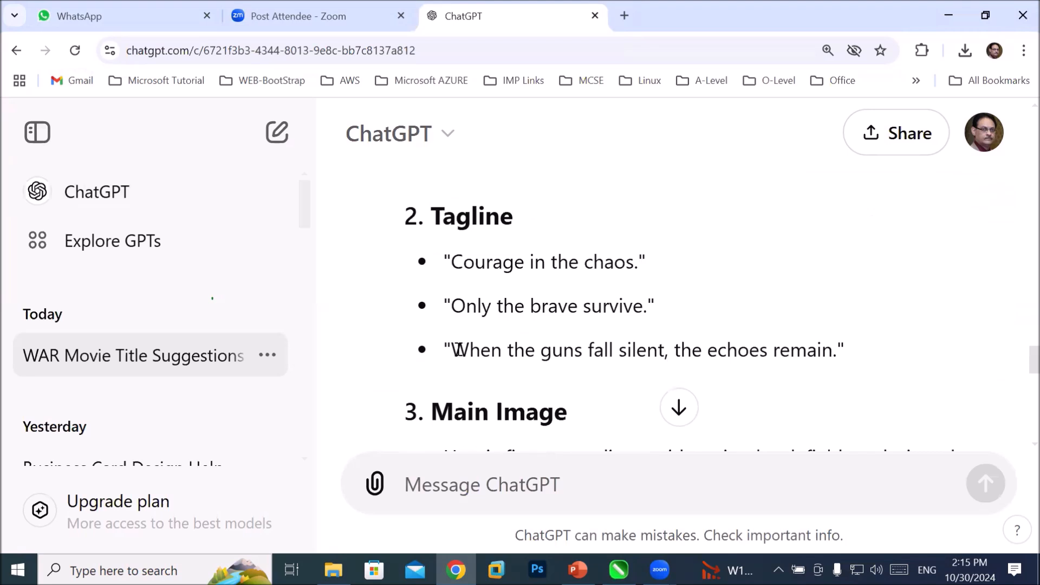
left_click_drag(456, 349, 836, 355)
right_click(434, 358)
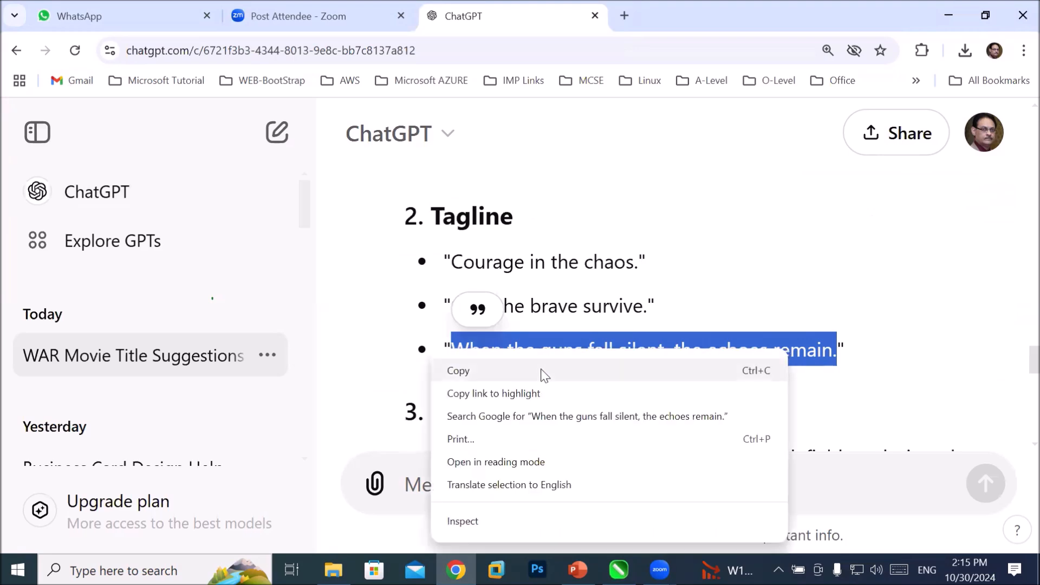
left_click(508, 370)
- Switch to CorelDRAW and paste the copied tagline as a second line under "Shadows of Honor" in the same text object
left_click(618, 569)
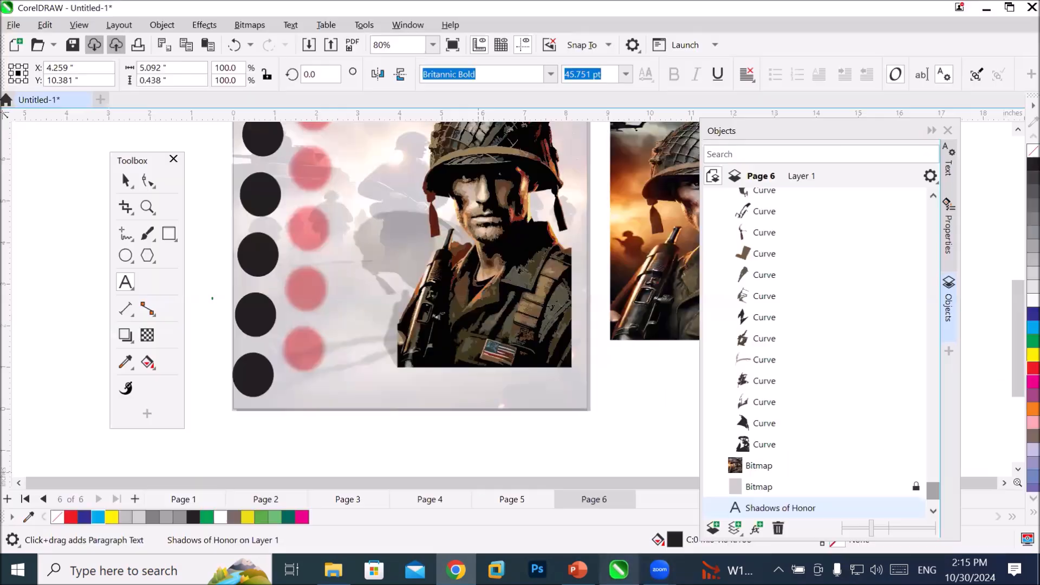
left_click_drag(1016, 286, 1018, 227)
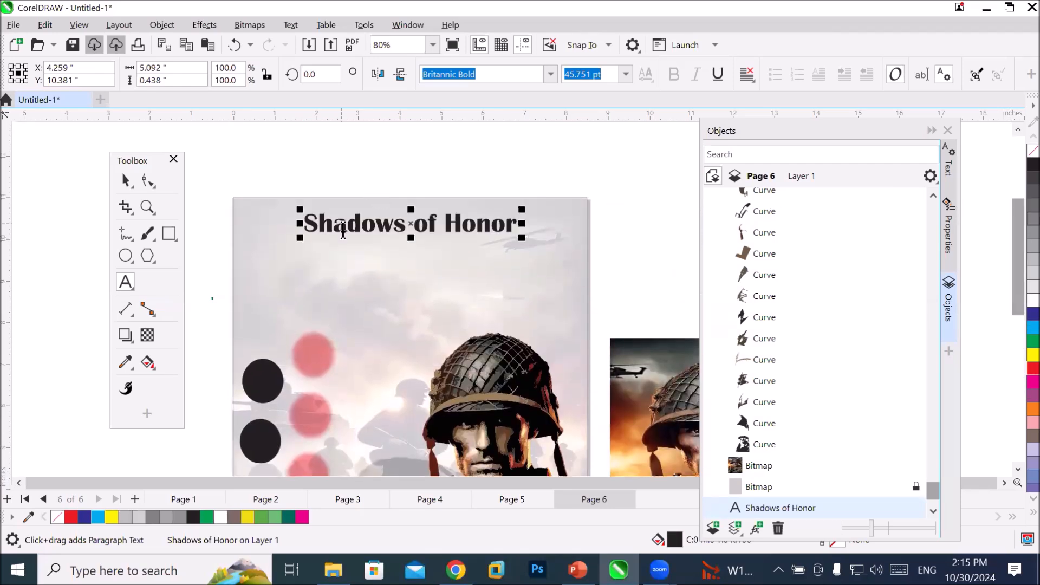
left_click(126, 282)
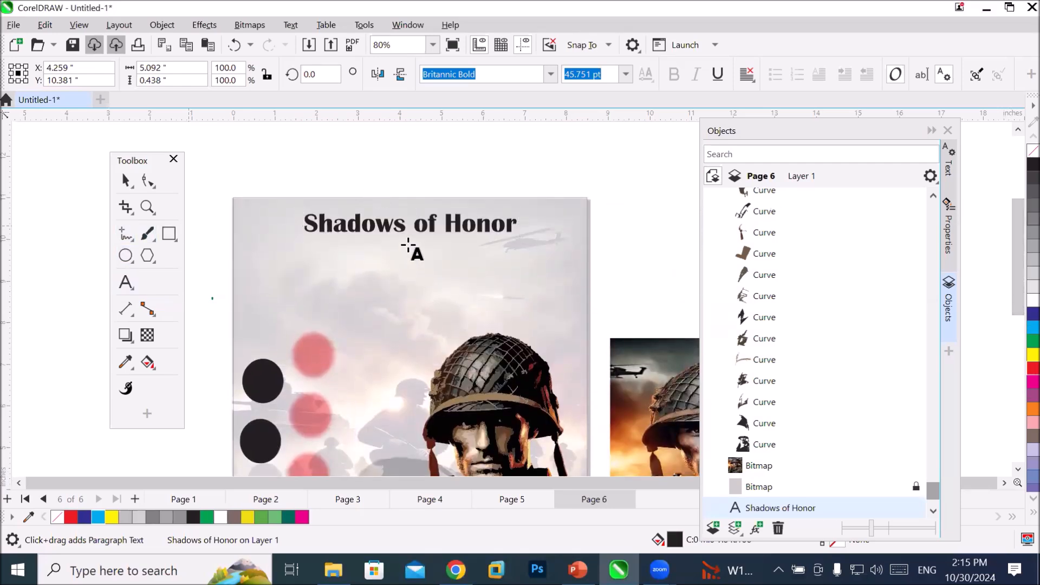
left_click(515, 224)
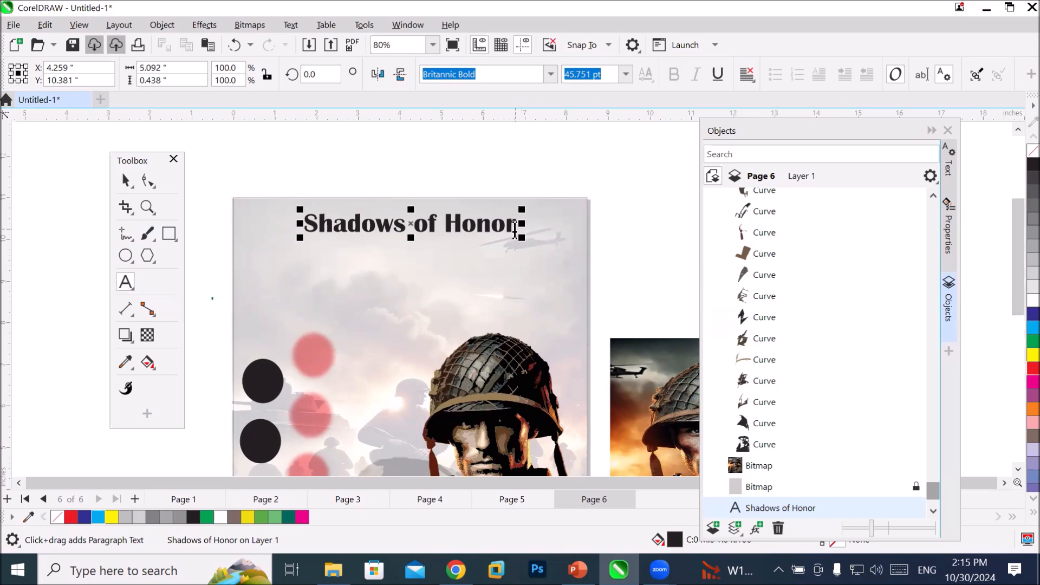
left_click(514, 229)
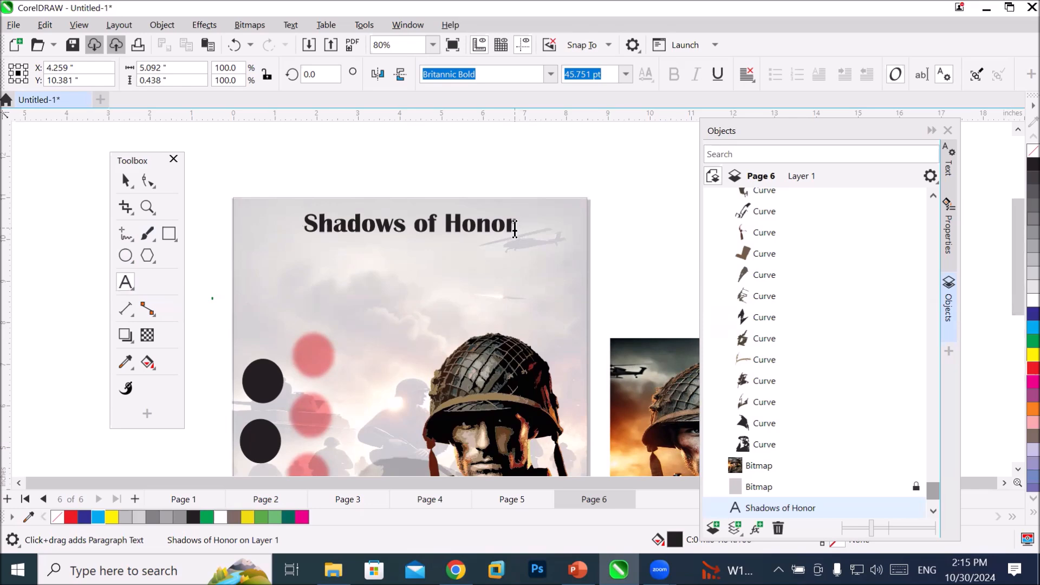
key("Return")
key("ctrl+v")
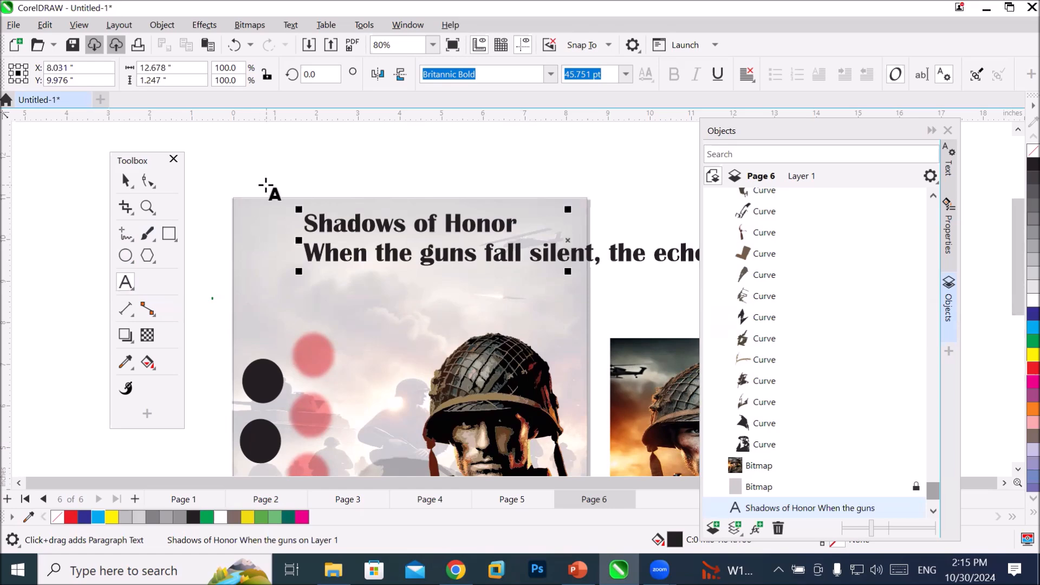
- Set the tagline words, leaving out the final period, to a font size of 24 pt
scroll(350, 245, "down", 3)
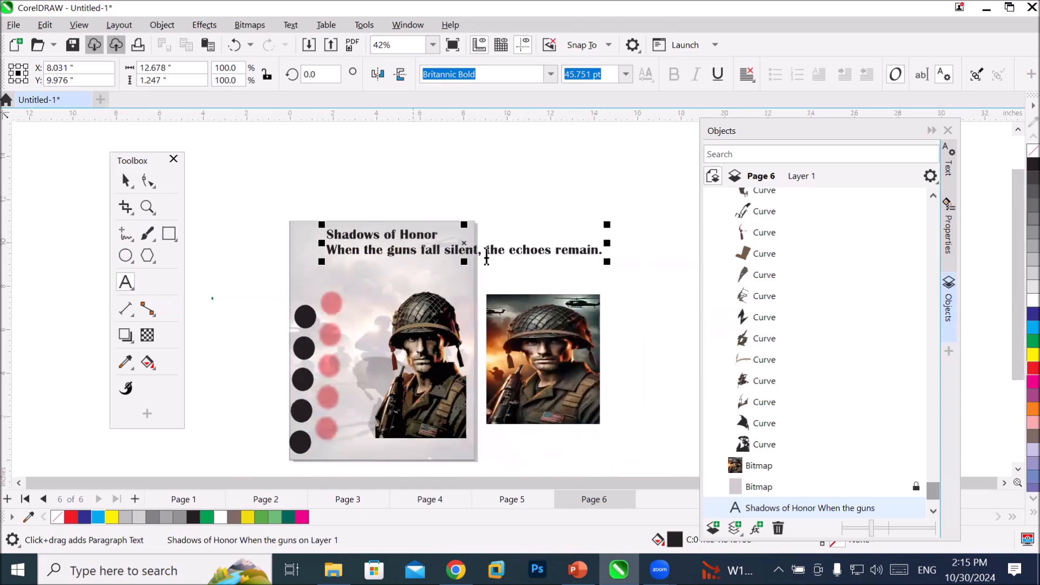
scroll(543, 255, "up", 2)
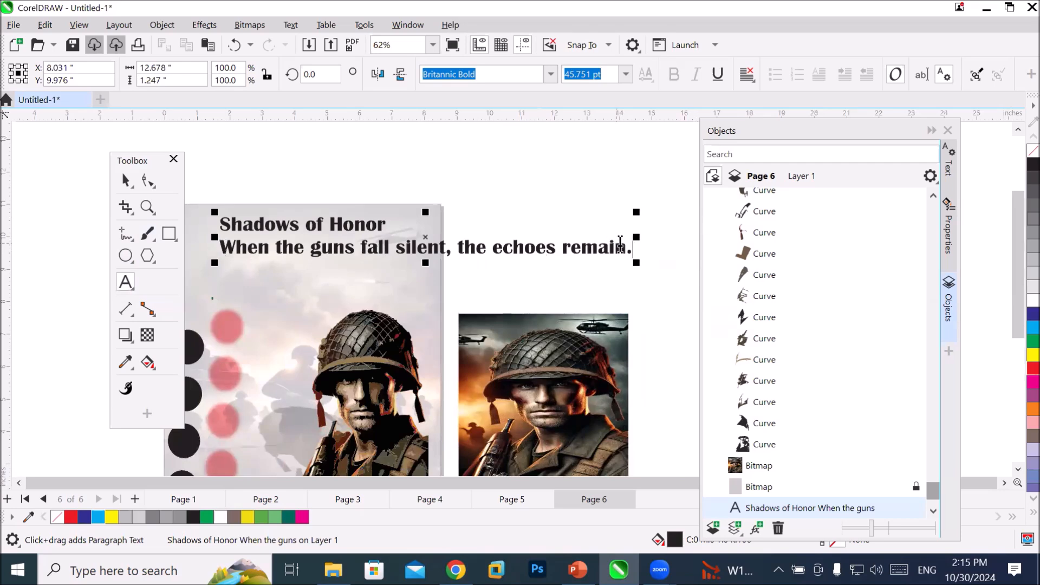
left_click_drag(625, 247, 221, 247)
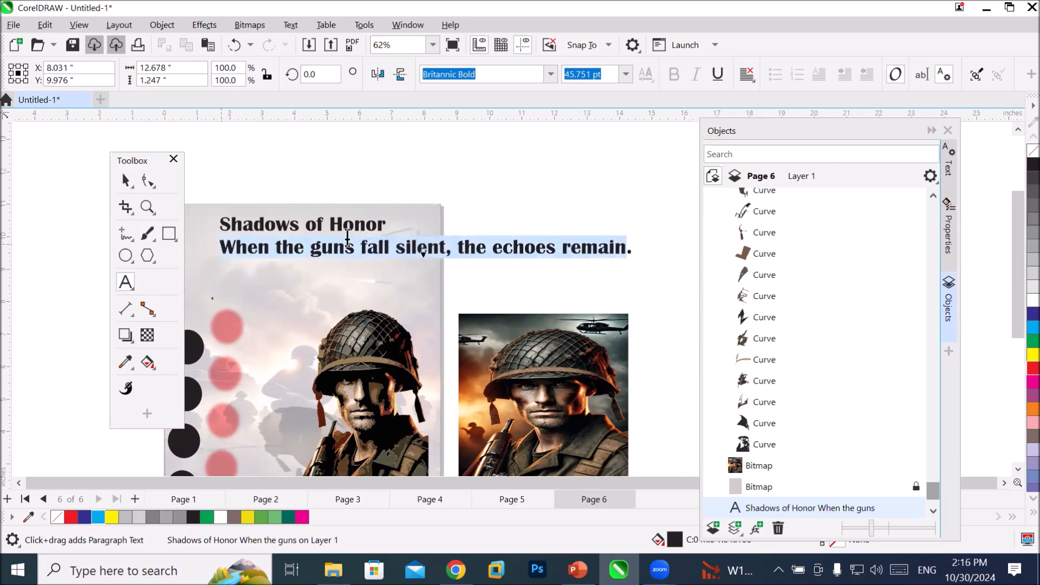
left_click(627, 74)
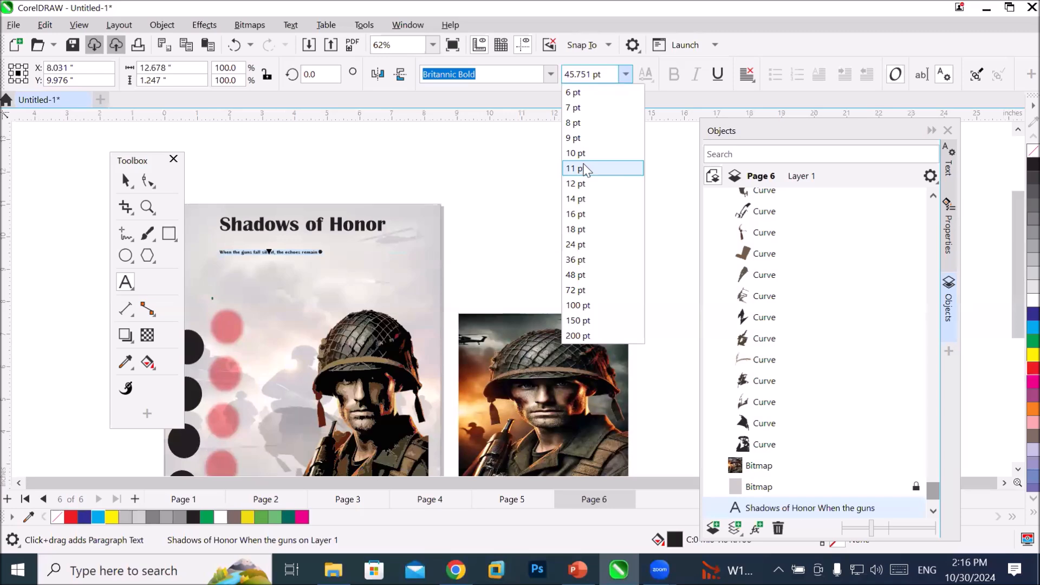
left_click(572, 245)
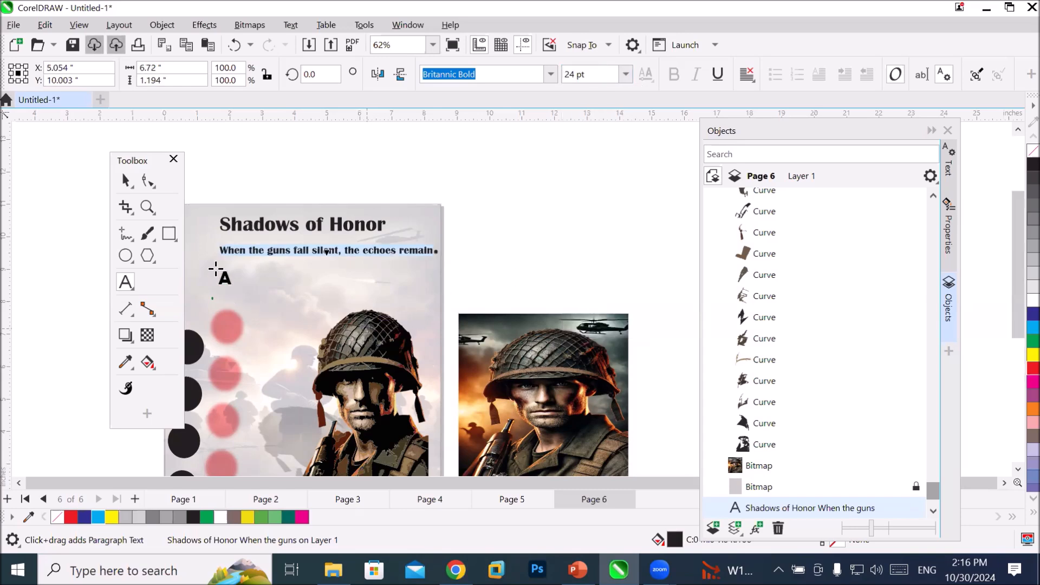
- Tighten the line spacing with the Shape tool so the tagline sits directly beneath the title
scroll(227, 255, "up", 2)
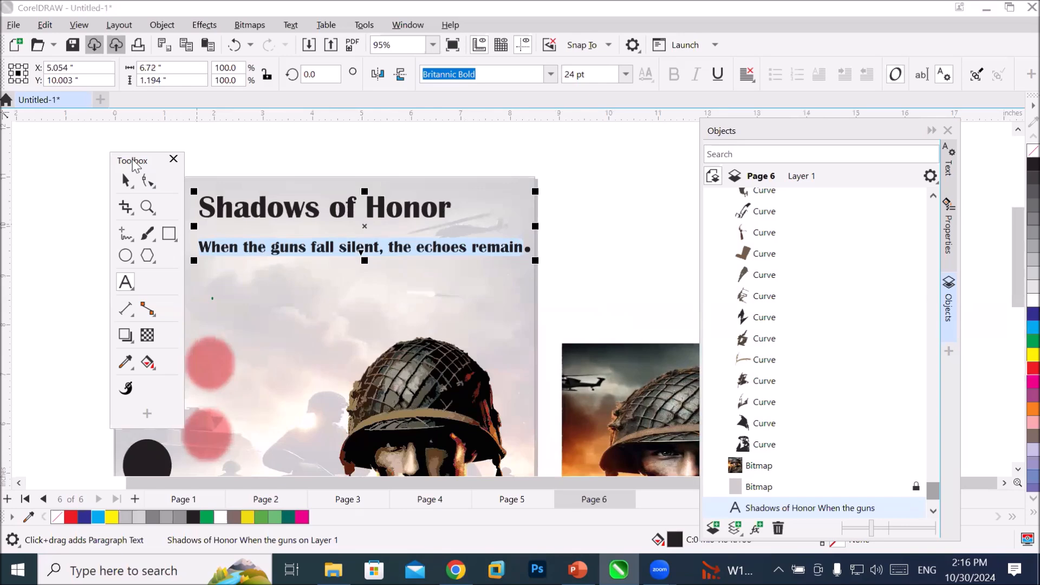
left_click_drag(132, 162, 69, 159)
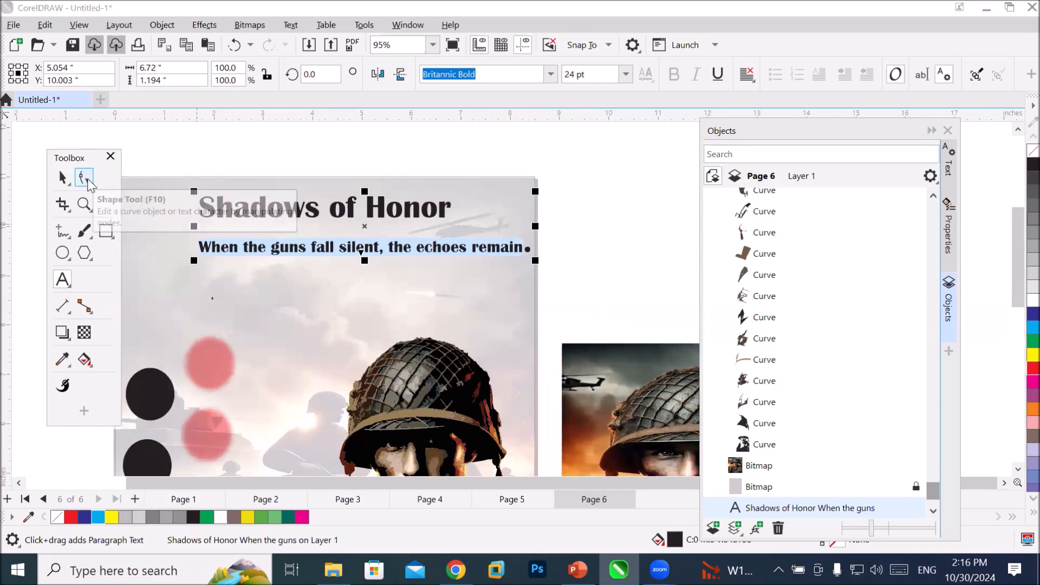
left_click(85, 179)
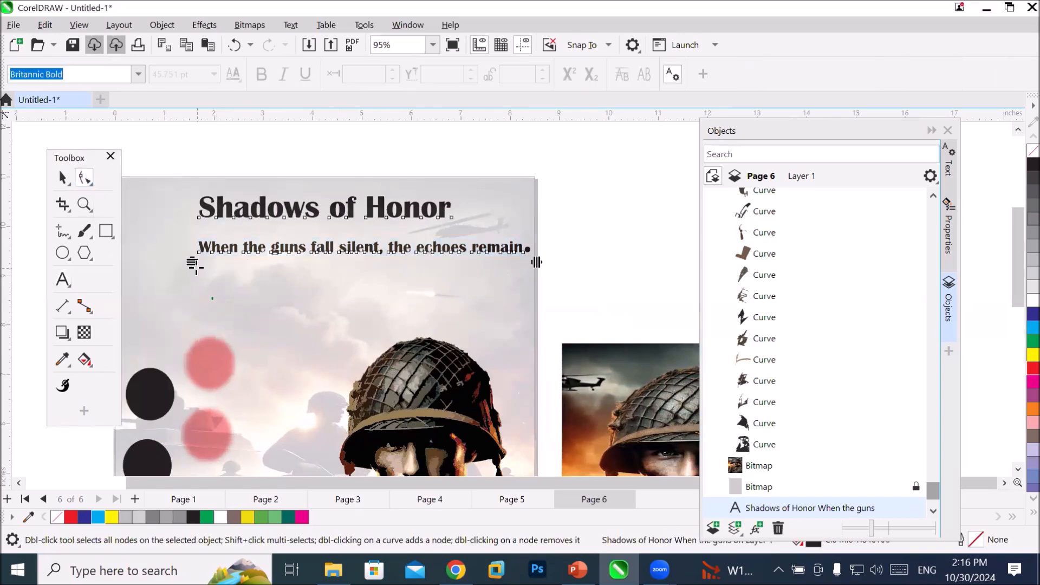
left_click_drag(192, 263, 227, 223)
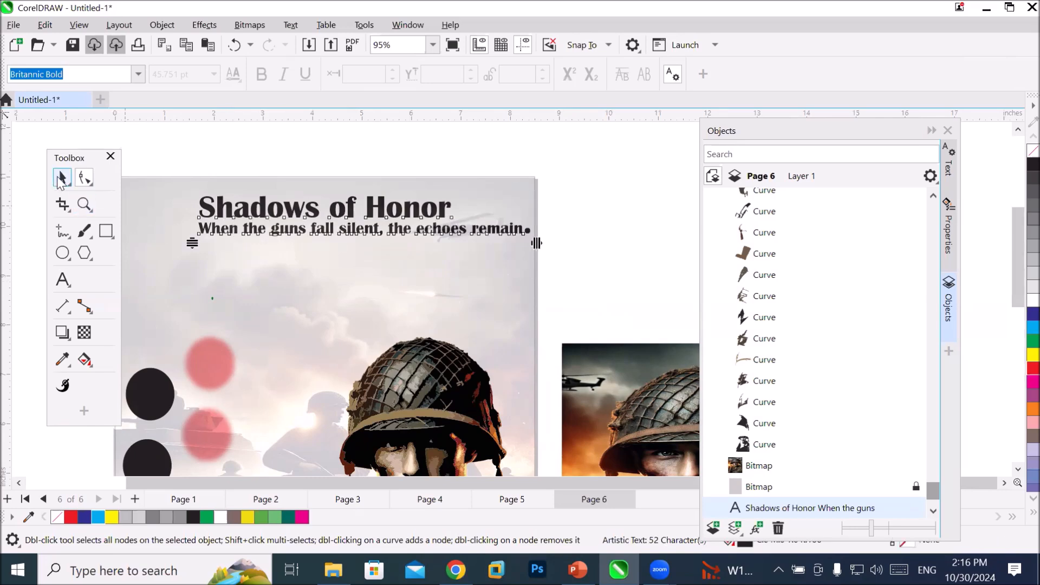
left_click(367, 234)
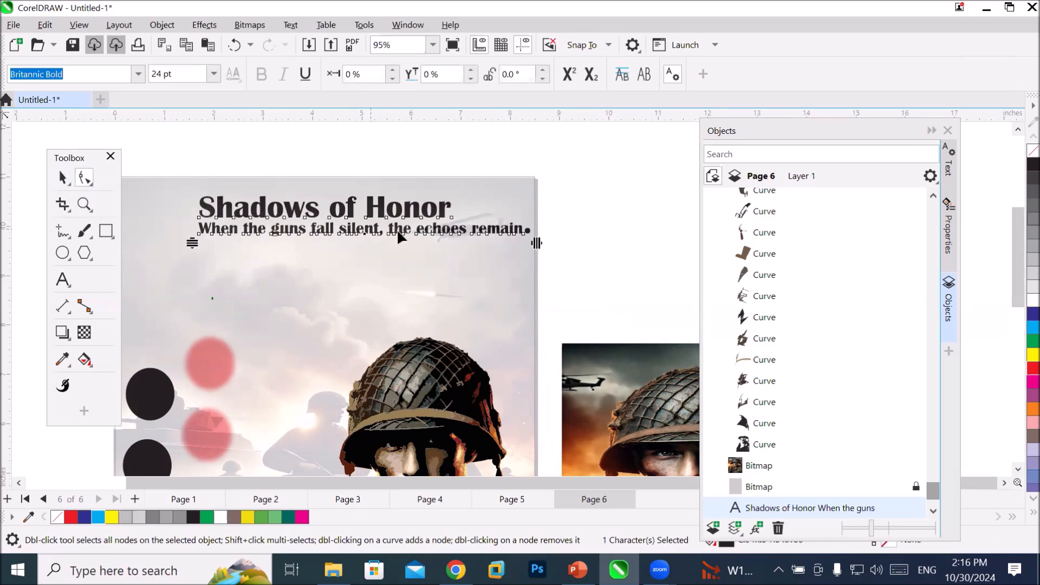
- Recolor the fill and outline of the tagline words greyish brown, leaving out the final period, and deselect the text
left_click(65, 281)
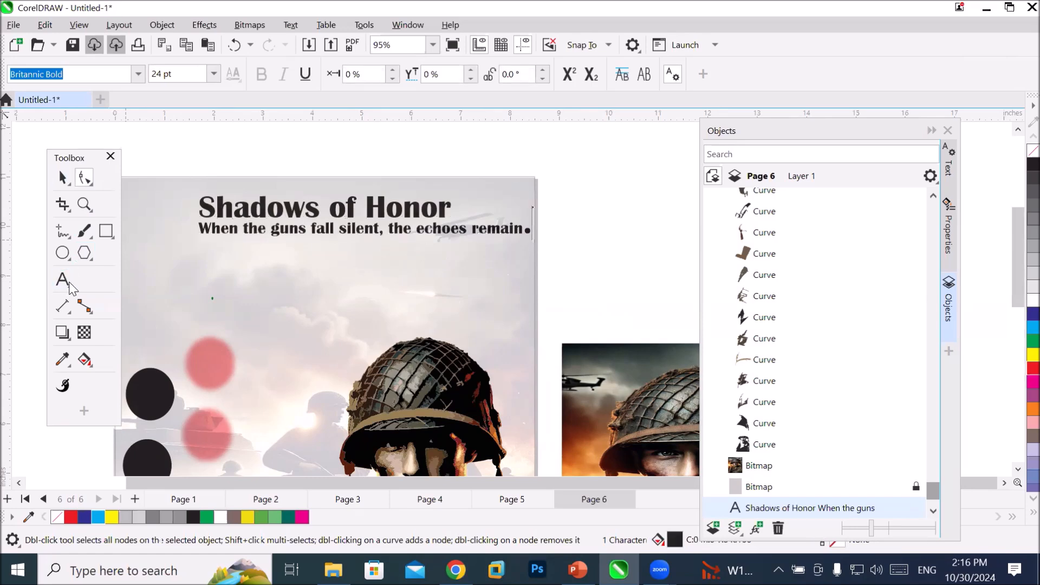
left_click(69, 282)
left_click_drag(524, 233, 200, 232)
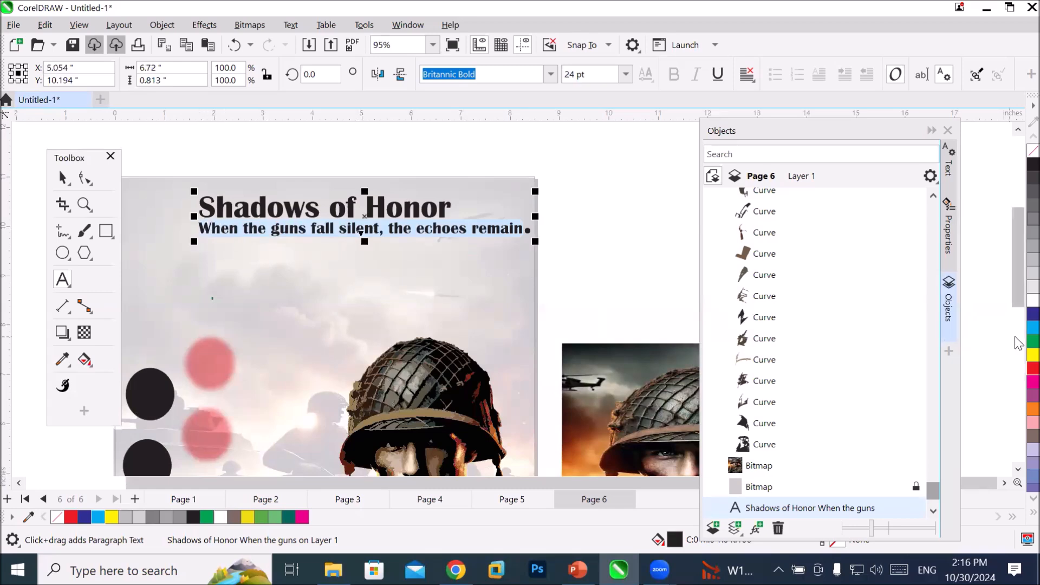
left_click(1033, 328)
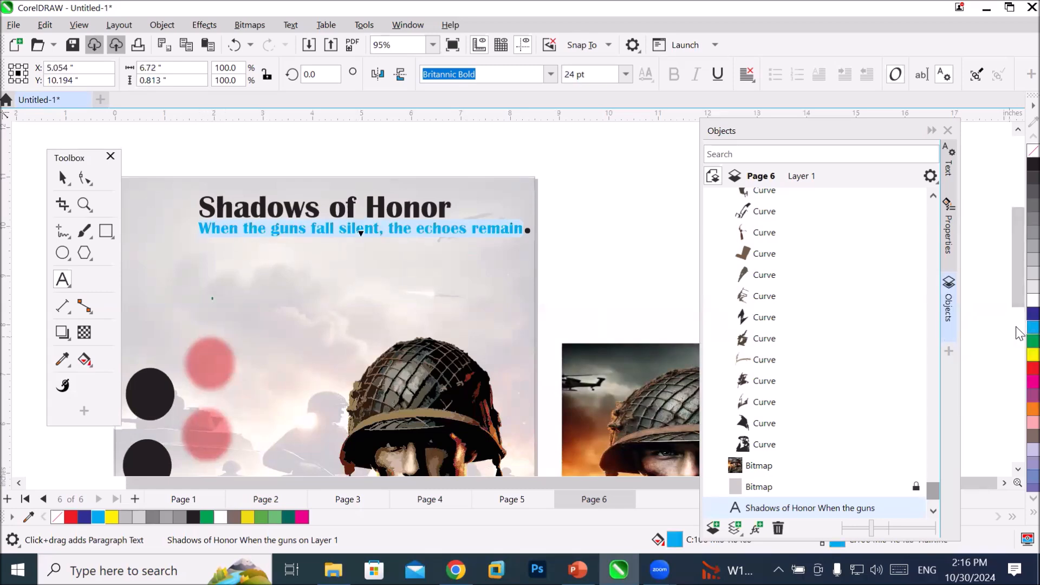
left_click(1032, 274)
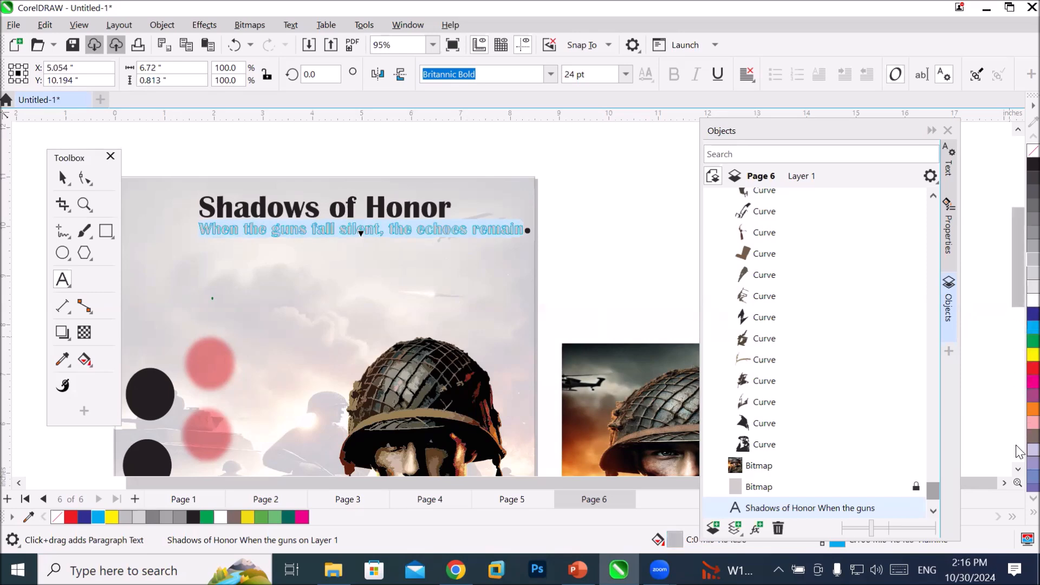
left_click(1032, 436)
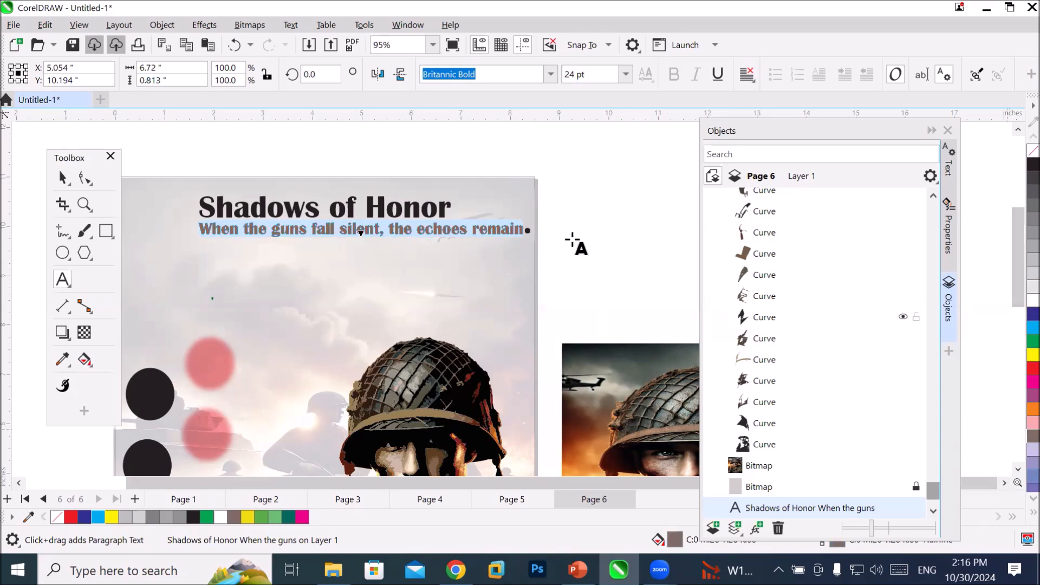
left_click(62, 177)
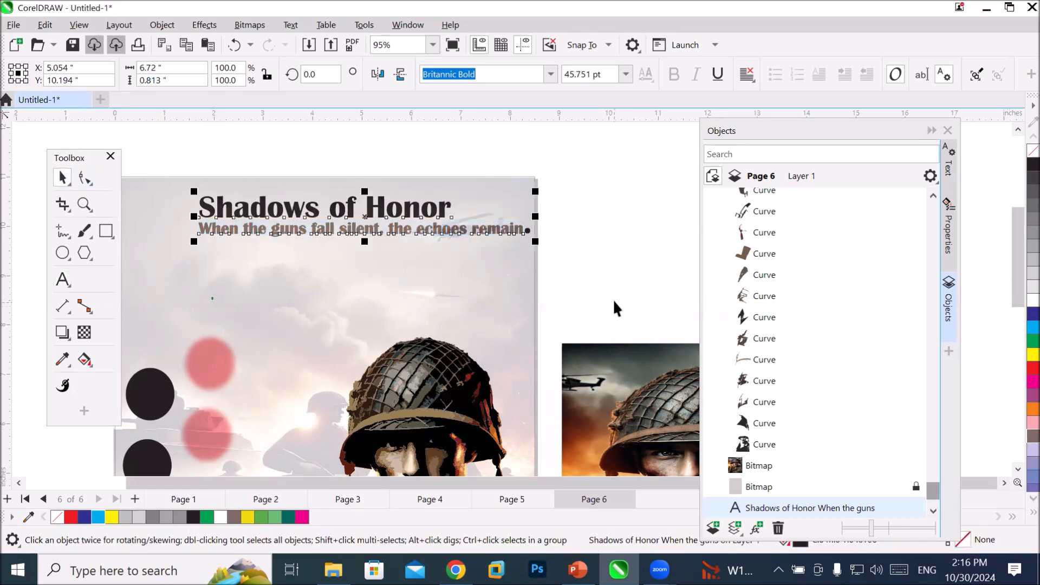
left_click(613, 299)
scroll(532, 404, "down", 4)
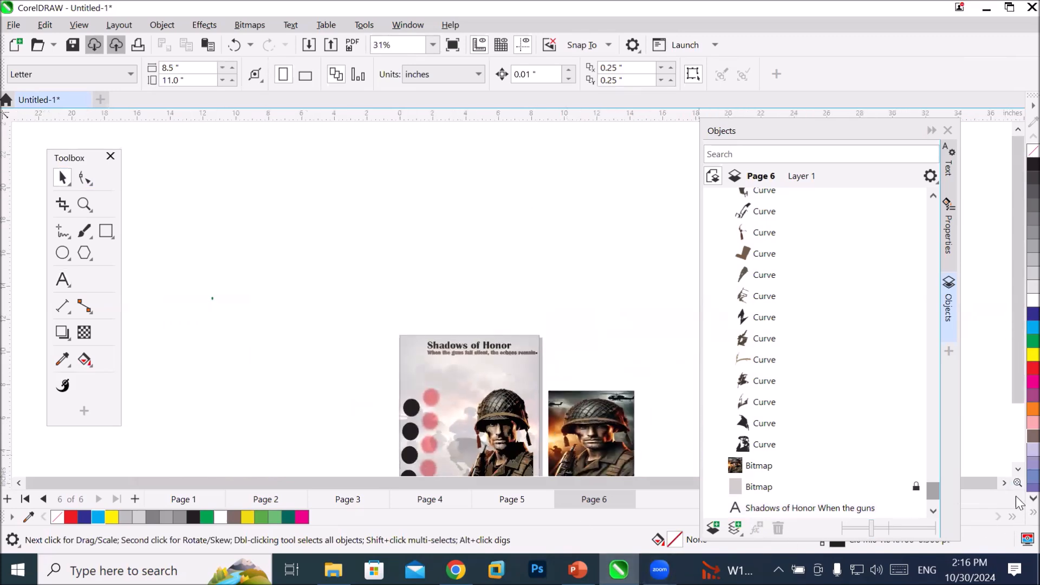
left_click(1018, 469)
left_click(1018, 469)
left_click(1018, 469)
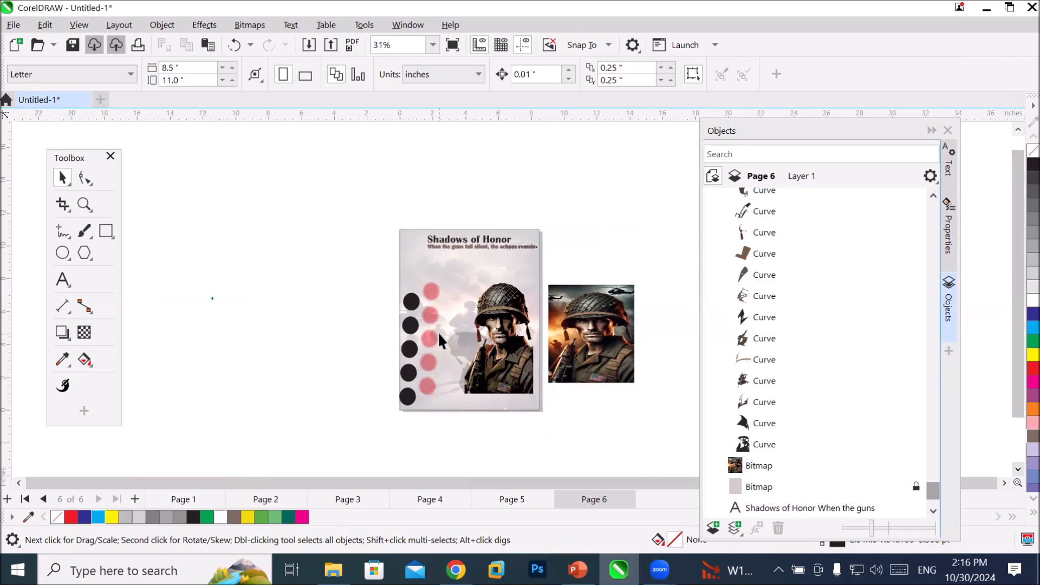
scroll(528, 277, "up", 2)
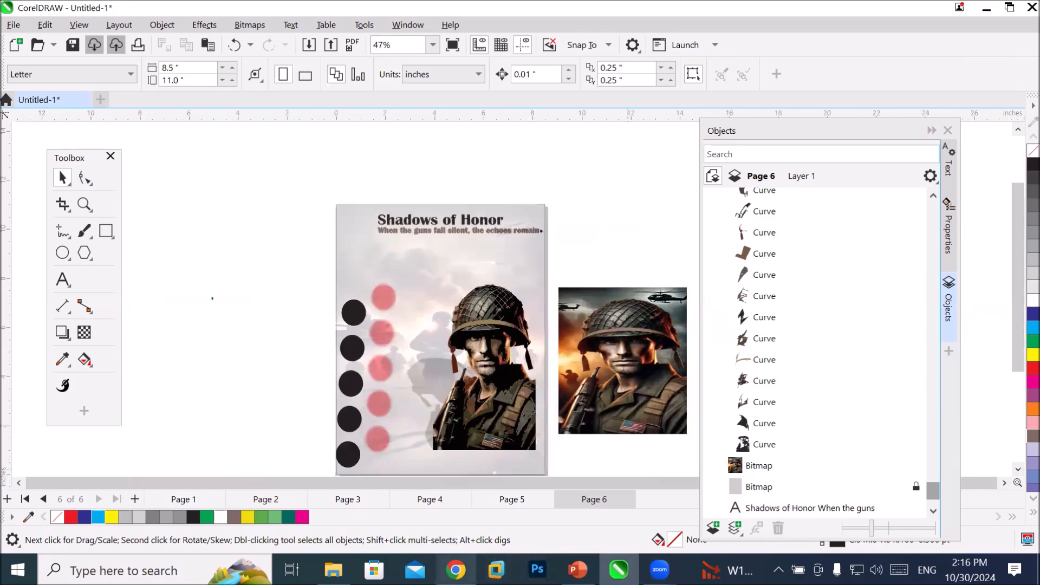
- Switch to ChatGPT in Chrome and copy the director, cast and release date lines under "Additional Text"
left_click(457, 570)
scroll(603, 422, "down", 5)
scroll(605, 404, "up", 2)
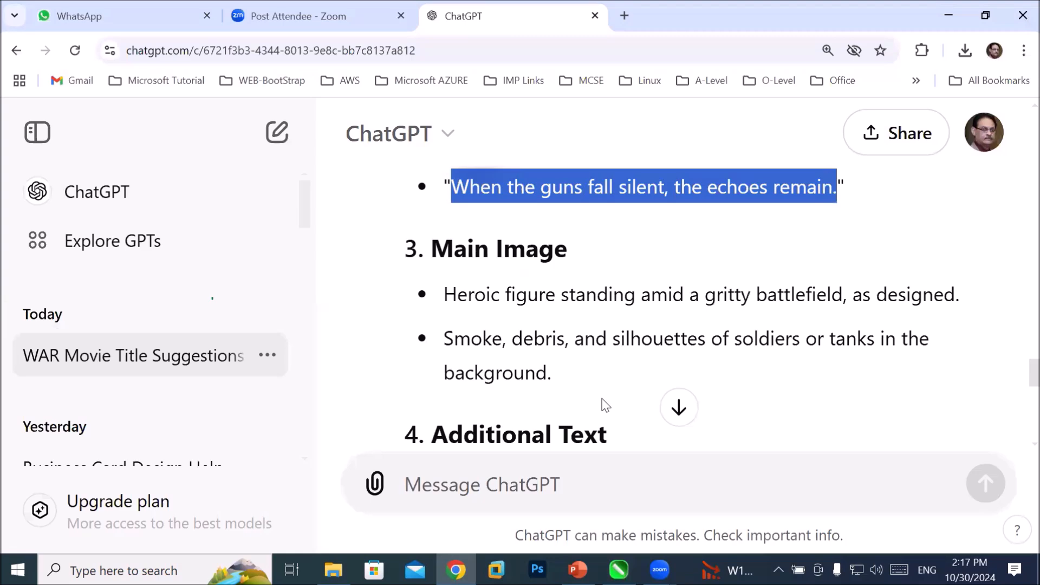
scroll(606, 405, "down", 5)
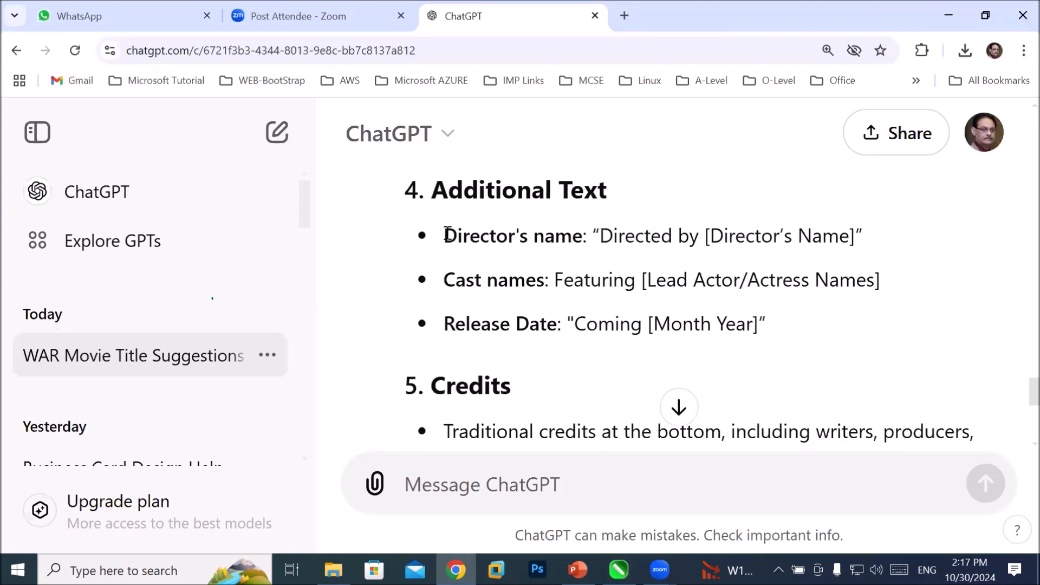
left_click_drag(444, 234, 769, 323)
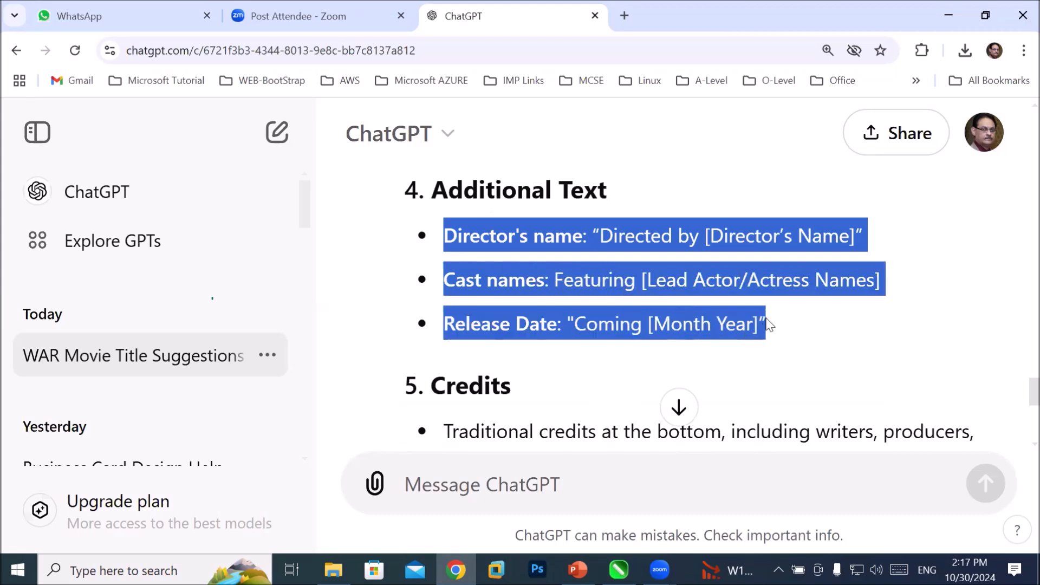
right_click(662, 230)
left_click(683, 253)
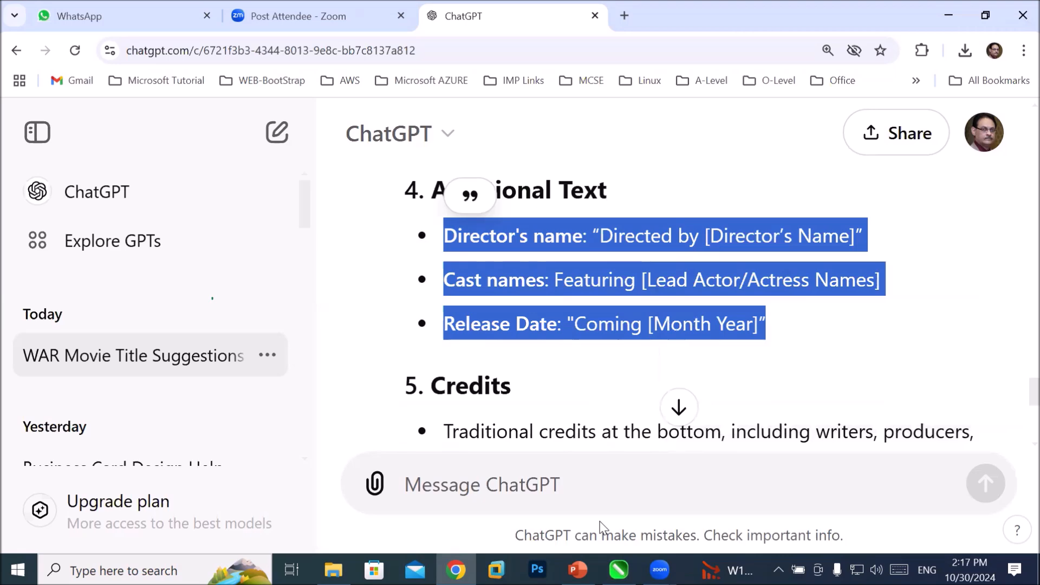
- Switch back to CorelDRAW and move the traced soldier group up and slightly right to X 6.589, Y 5.948 inches
left_click(618, 569)
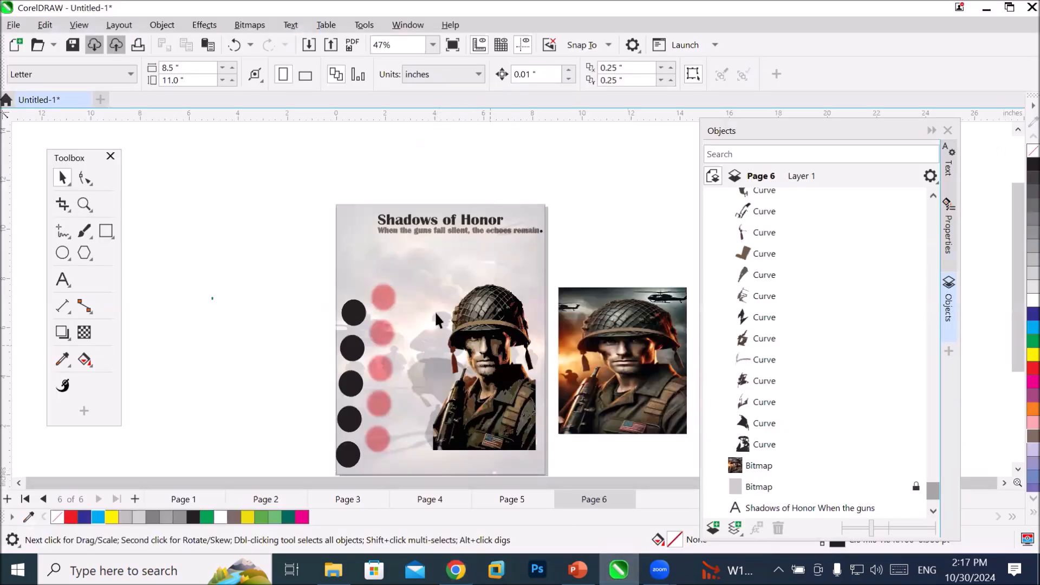
left_click(484, 386)
left_click_drag(484, 386, 497, 342)
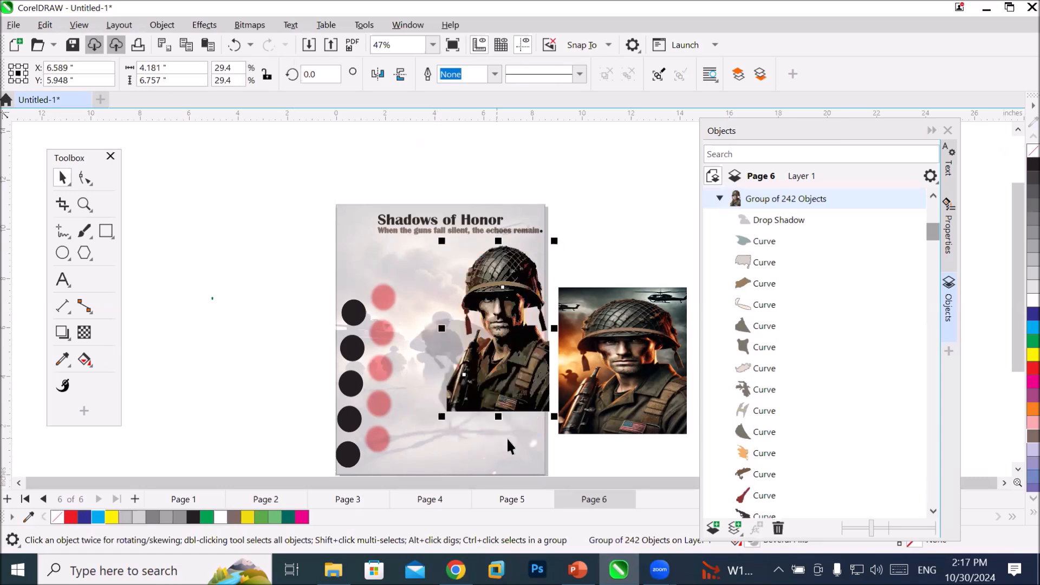
- Paste the copied director, cast and release date text as artistic text on the poster below the soldier
left_click(63, 279)
left_click(417, 428)
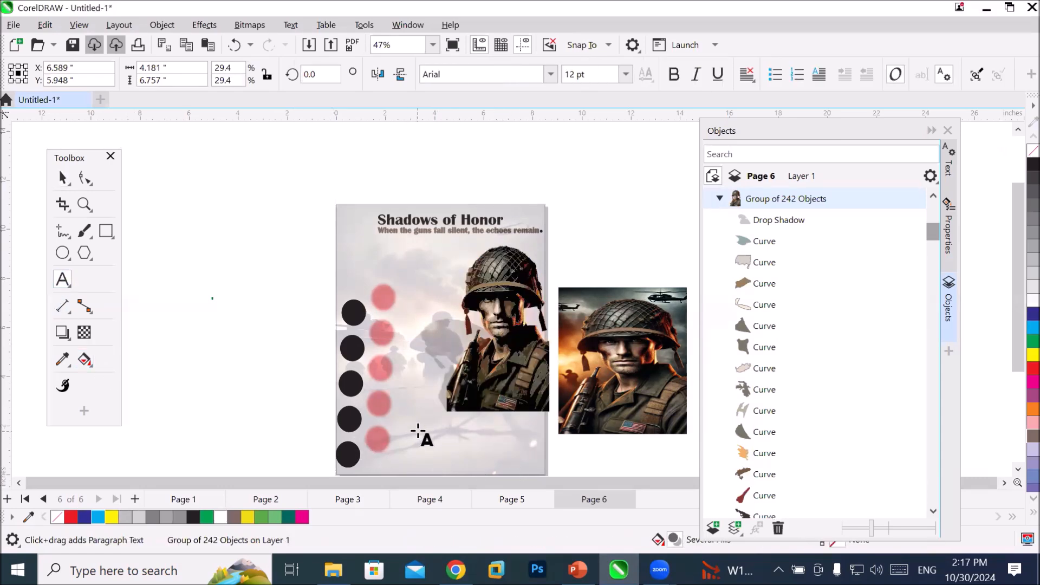
scroll(477, 458, "up", 3)
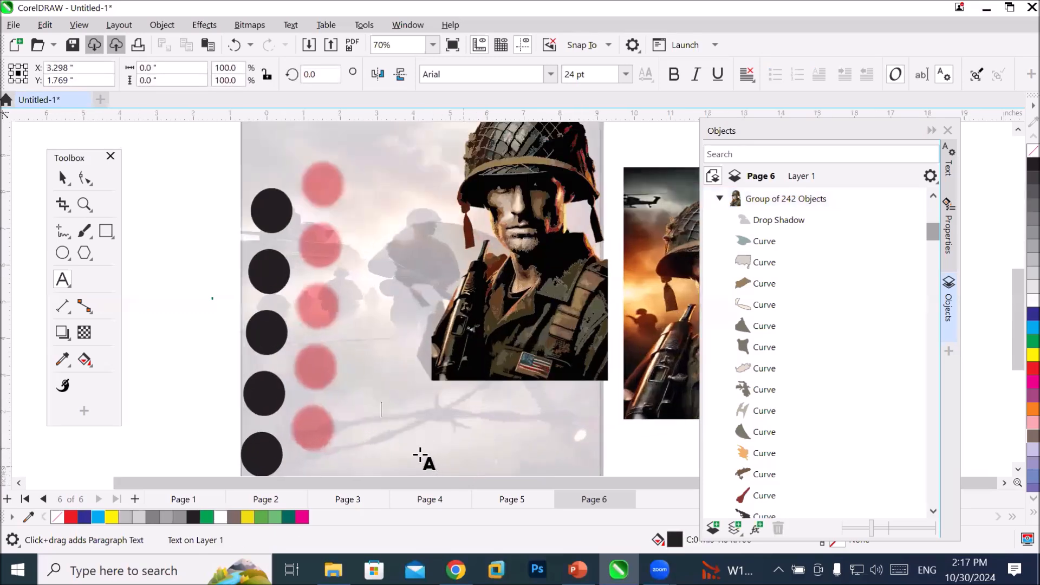
scroll(385, 443, "up", 7)
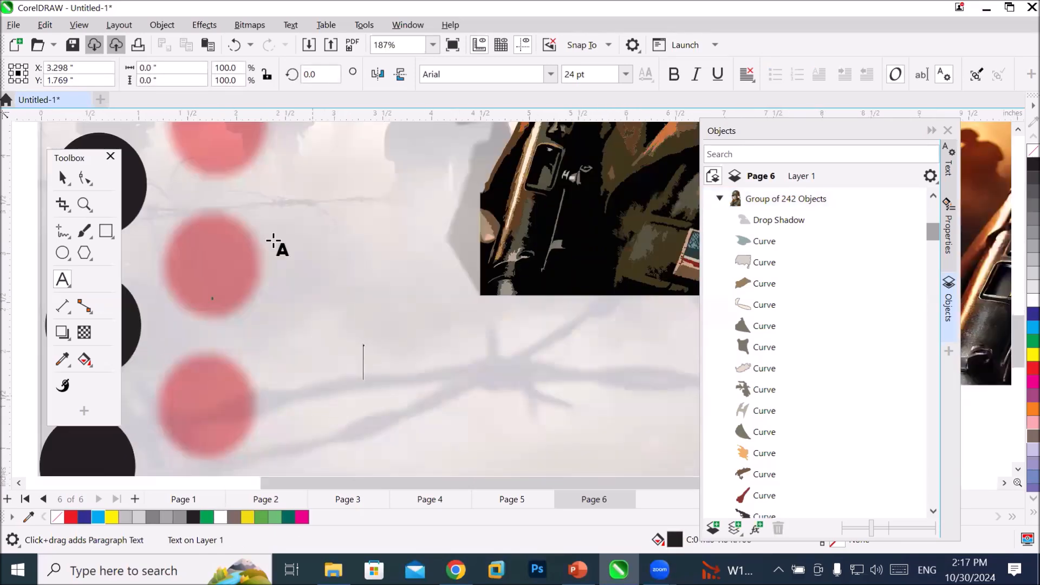
left_click(45, 25)
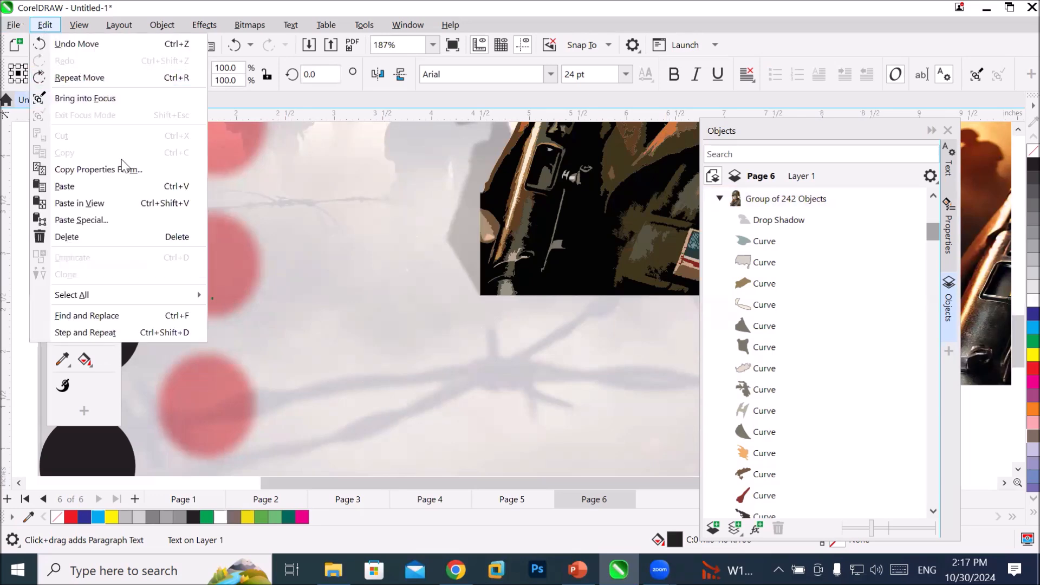
left_click(110, 186)
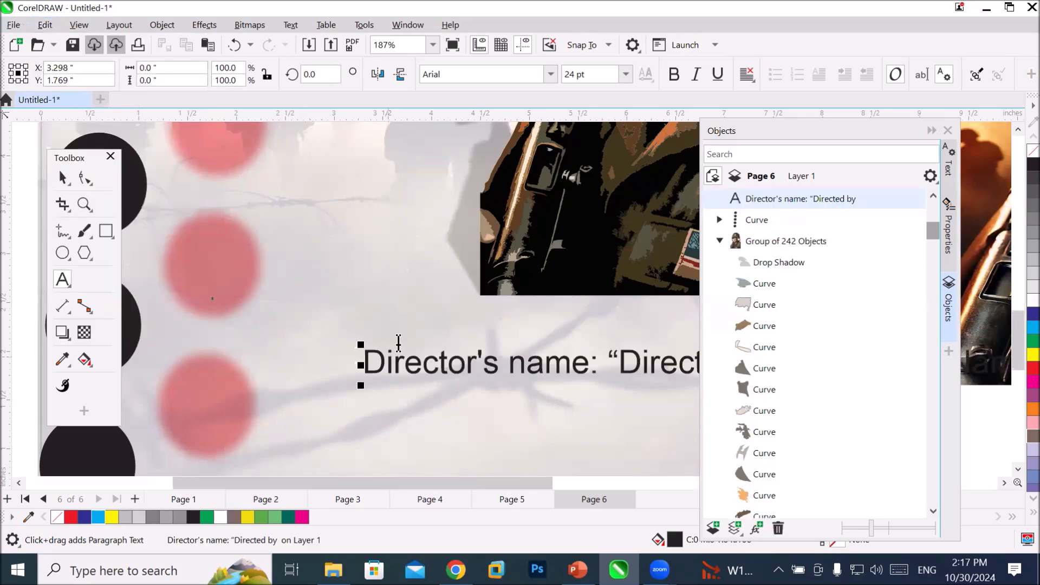
- Move the pasted credit text left and slightly up to X 10.977, Y 2.069 inches, and collapse the Objects docker
scroll(397, 338, "down", 3)
scroll(399, 332, "down", 2)
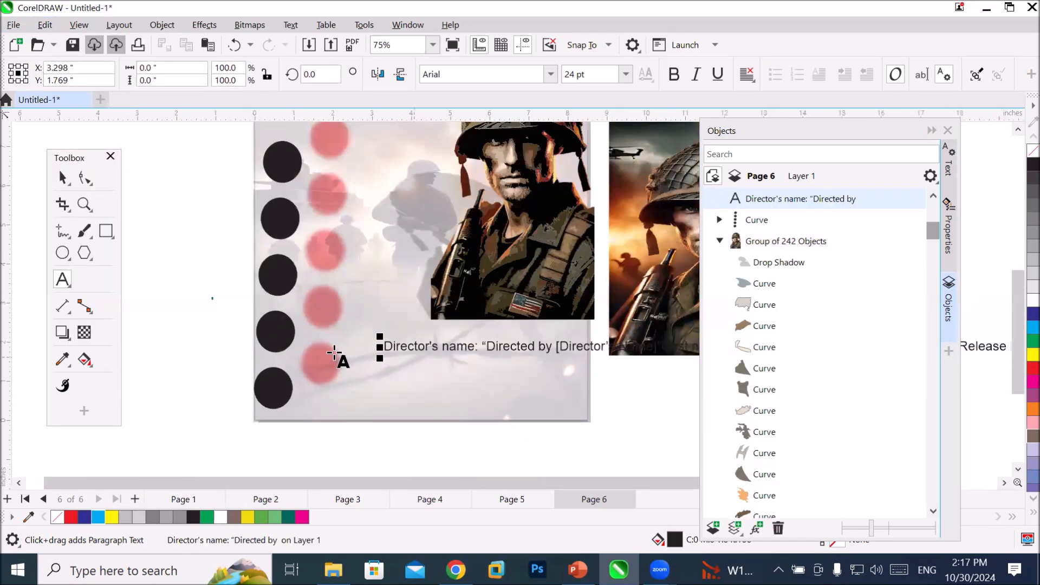
left_click(63, 177)
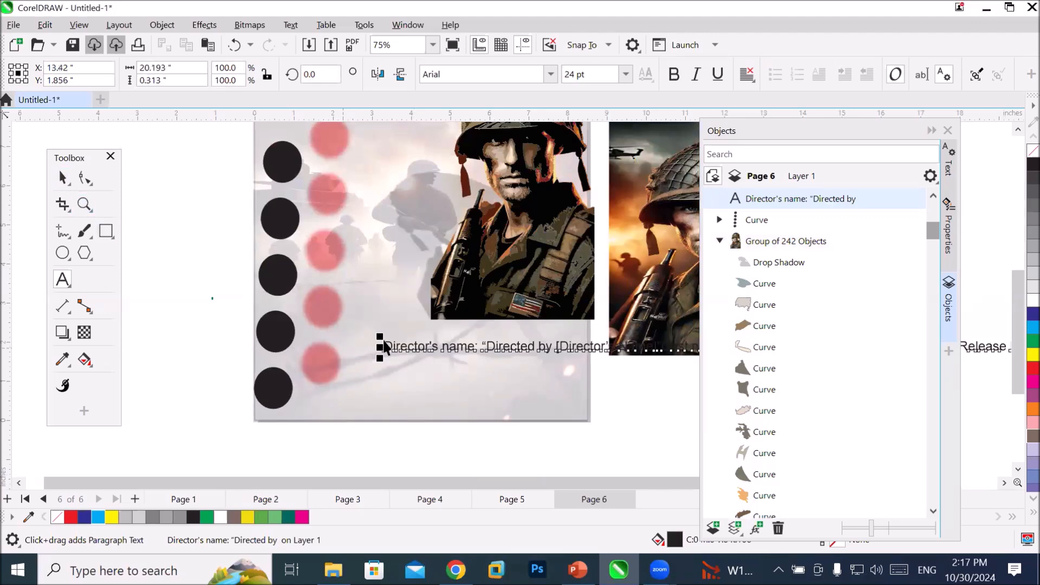
left_click_drag(414, 348, 318, 344)
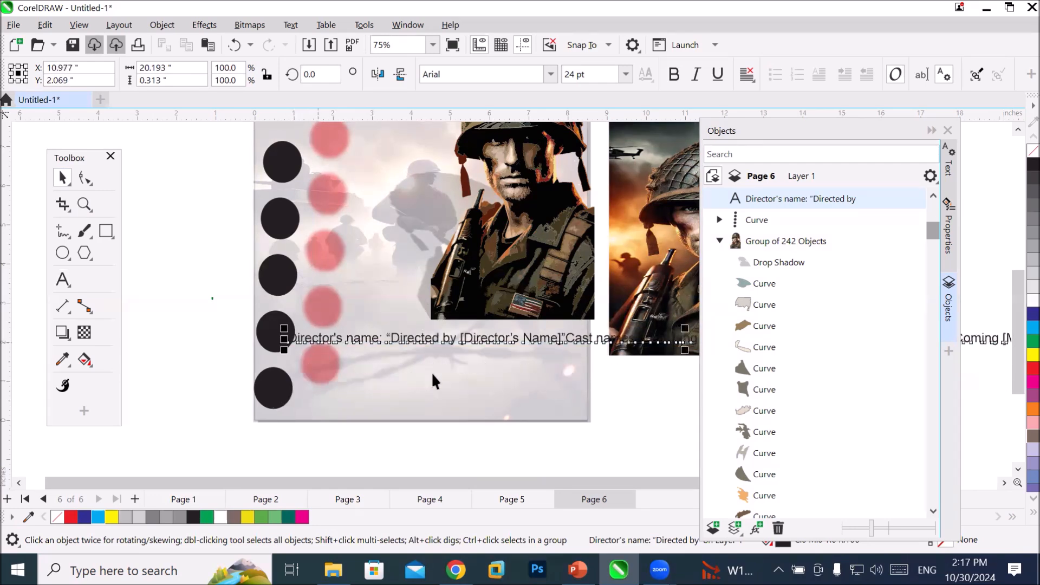
left_click(930, 131)
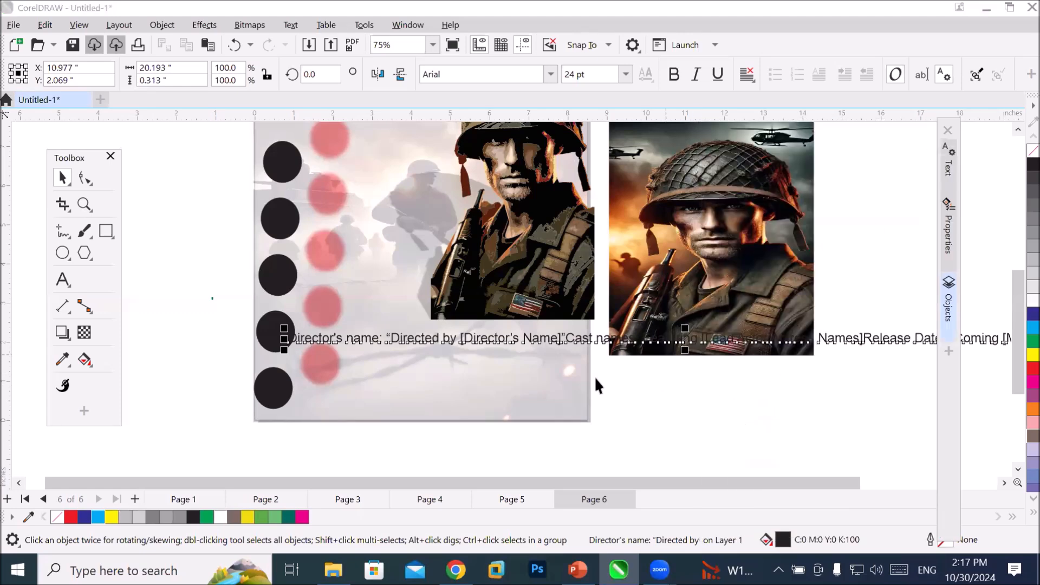
- Break the credit text into three lines, before "Cast names" and before "]Release Date"
left_click(62, 279)
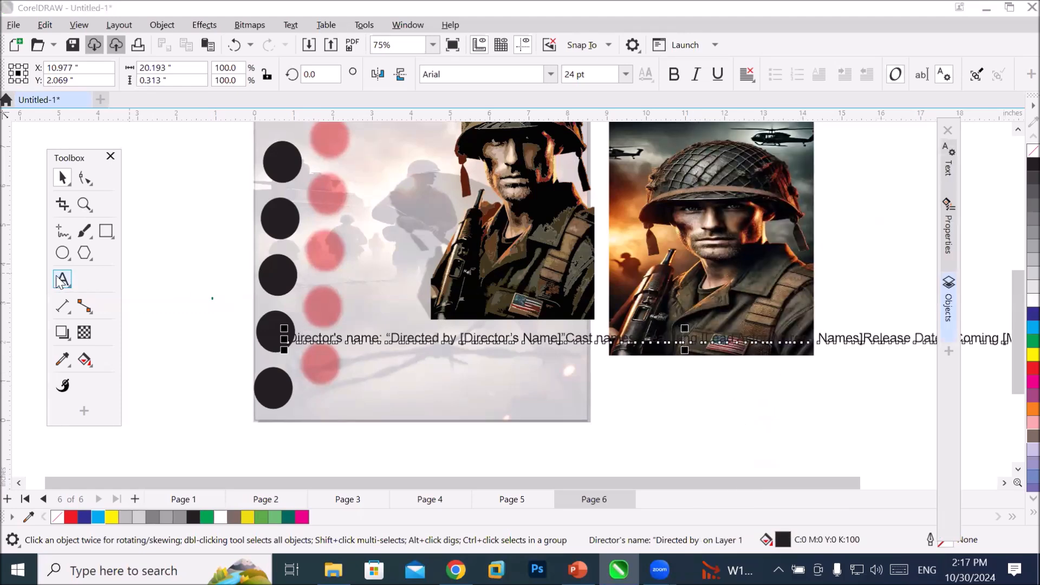
left_click(453, 338)
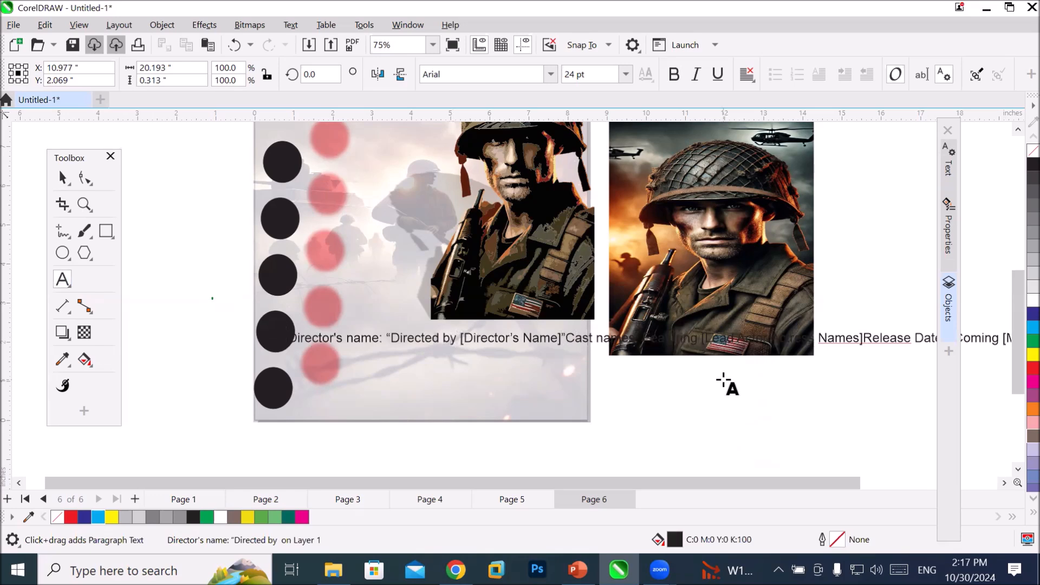
key("Return")
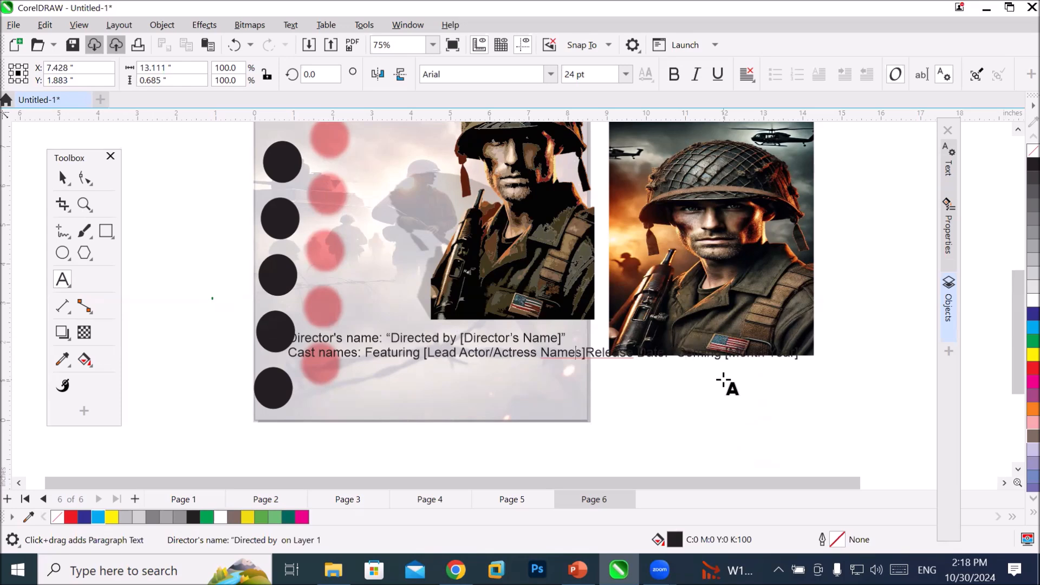
key("Return")
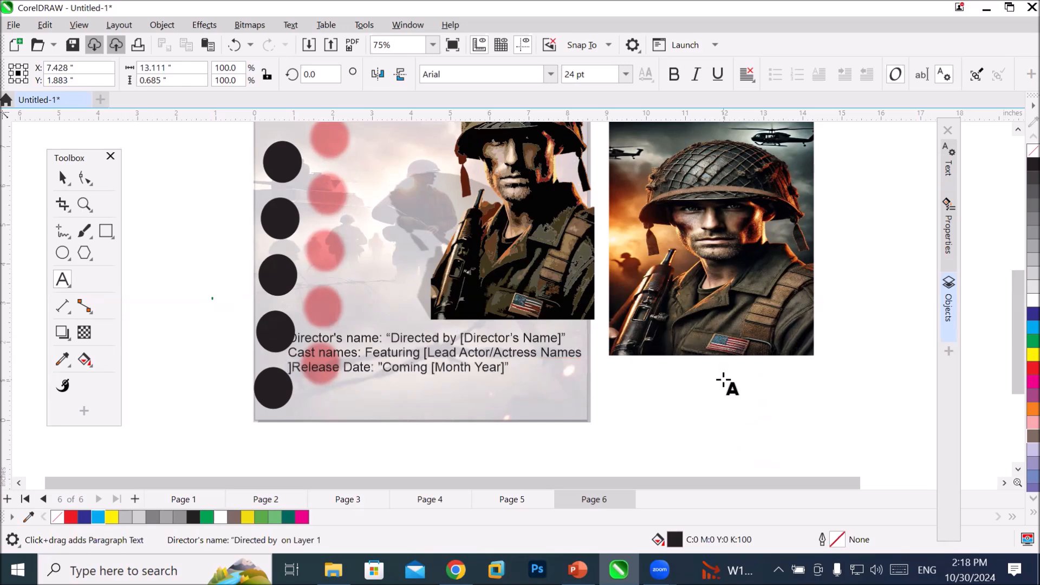
- Scale the credit text block down to 5.827 inches wide, place it at X 5.316, Y 0.853 inches, and deselect it
left_click(63, 178)
mouse_move(390, 357)
left_mouse_down()
mouse_move(416, 372)
mouse_move(388, 374)
mouse_move(398, 374)
left_mouse_up()
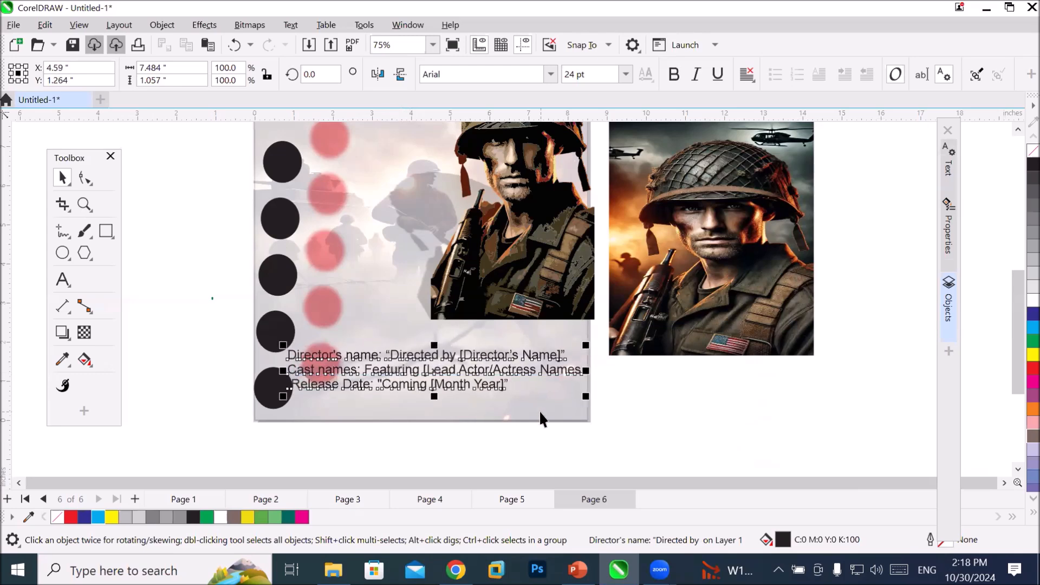
left_click_drag(583, 395, 551, 386)
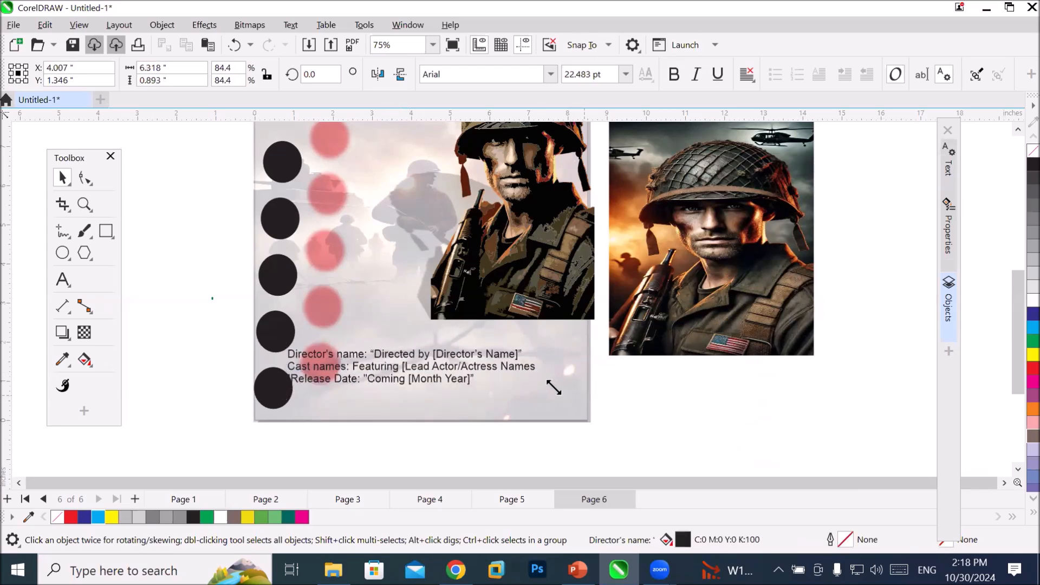
left_click_drag(492, 369, 551, 386)
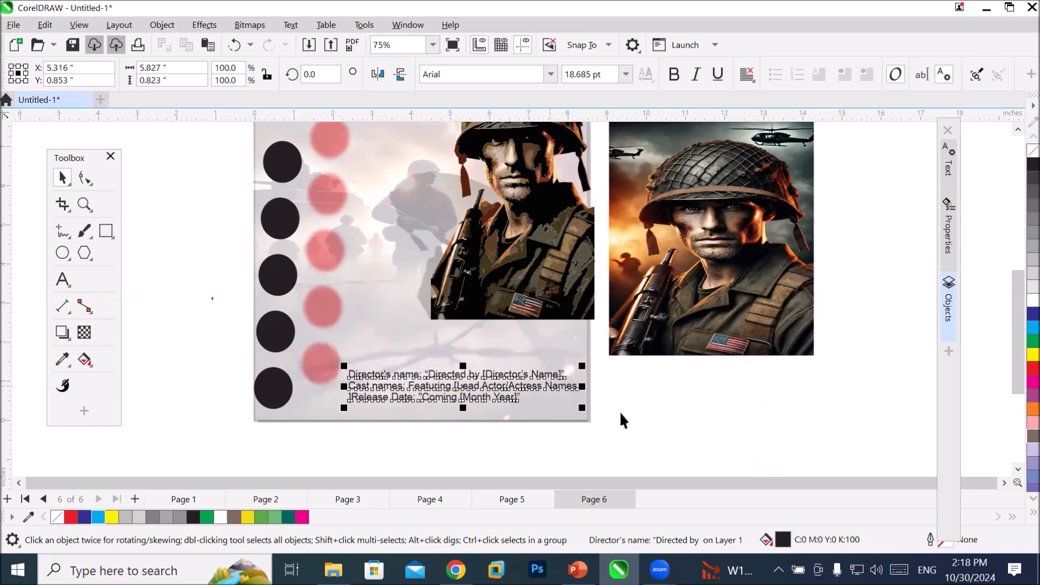
left_click(662, 418)
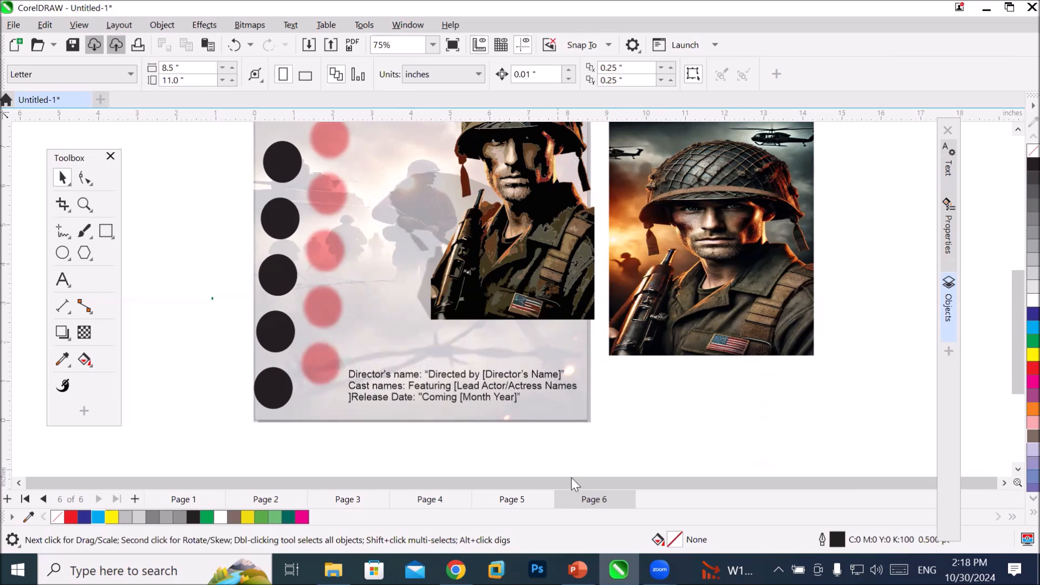
- Switch to ChatGPT in Chrome, read the Credits and Visual Tone suggestions for the poster, and return to CorelDRAW
key("alt+Tab")
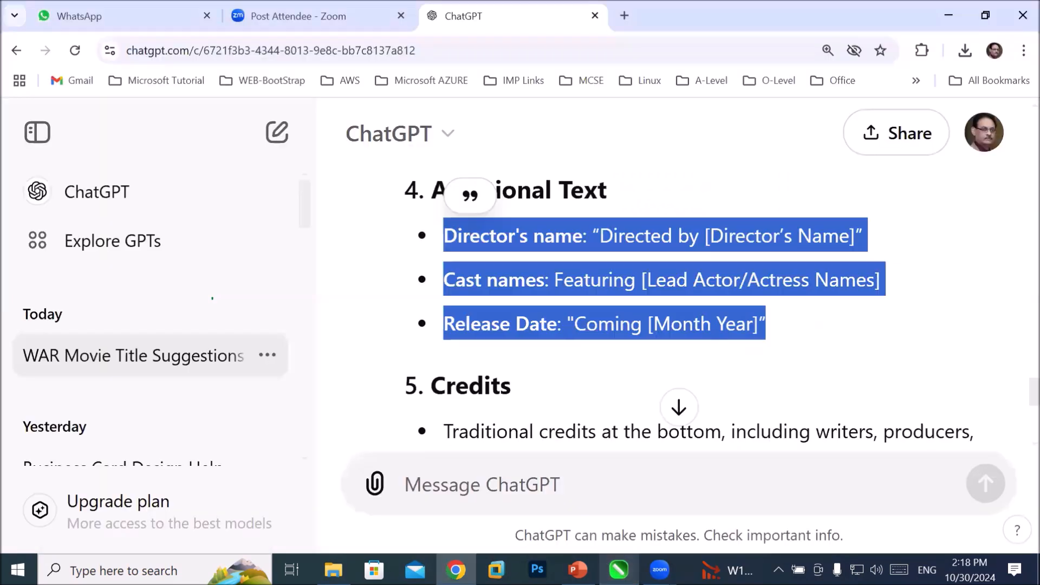
scroll(613, 411, "down", 5)
scroll(613, 411, "up", 2)
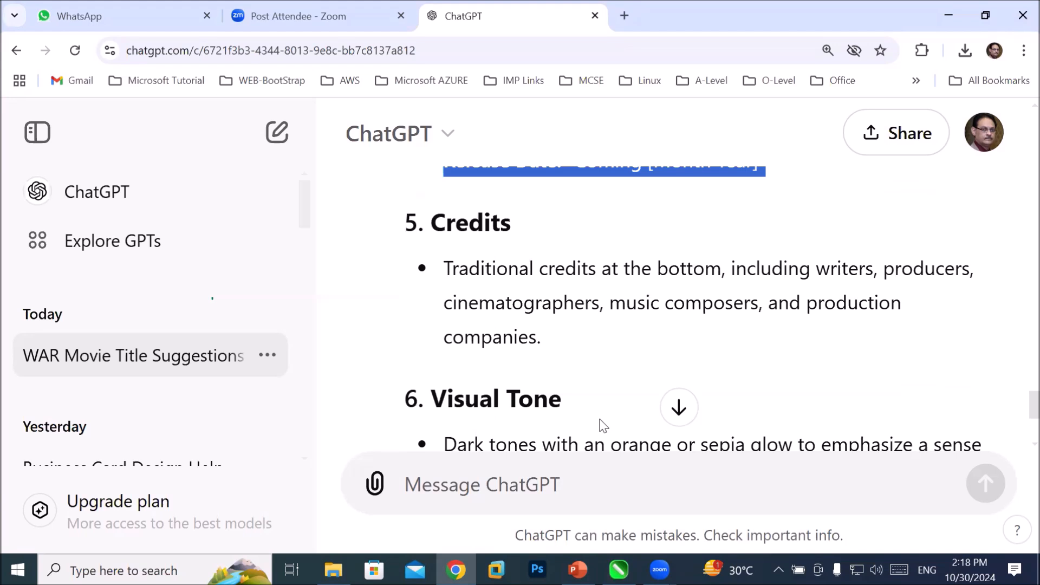
scroll(603, 427, "down", 4)
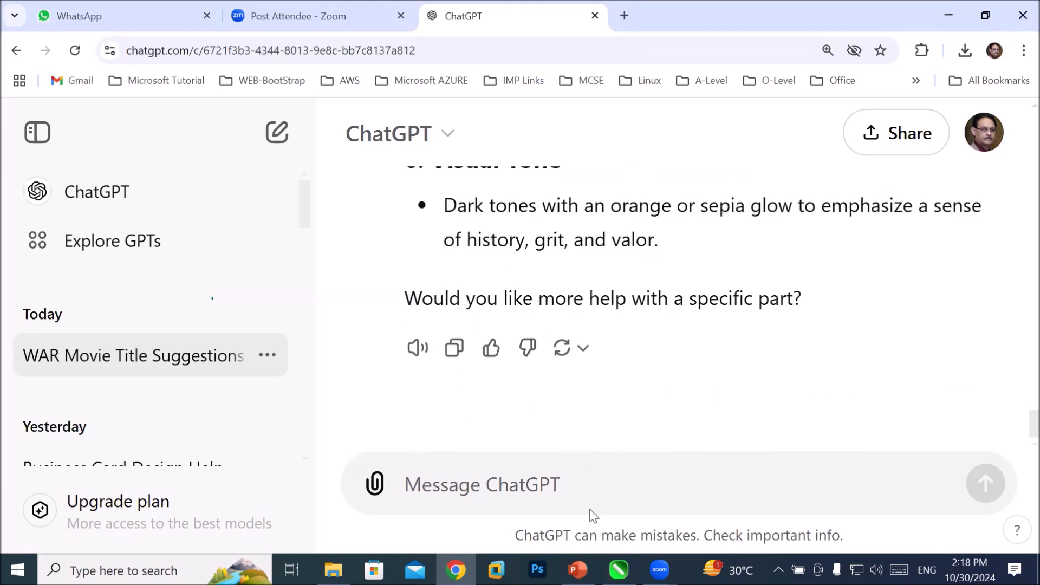
mouse_move(659, 569)
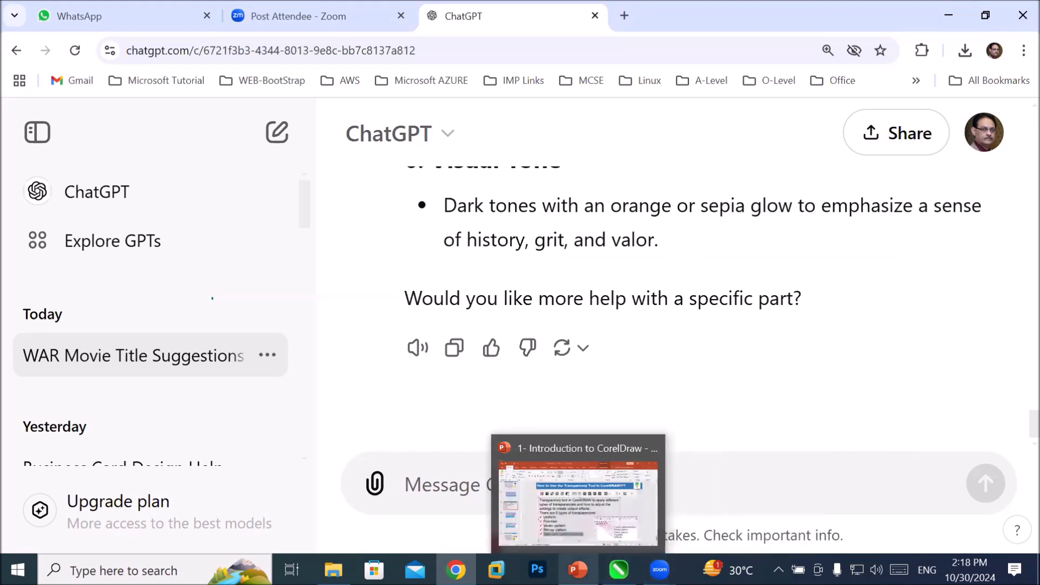
left_click(619, 569)
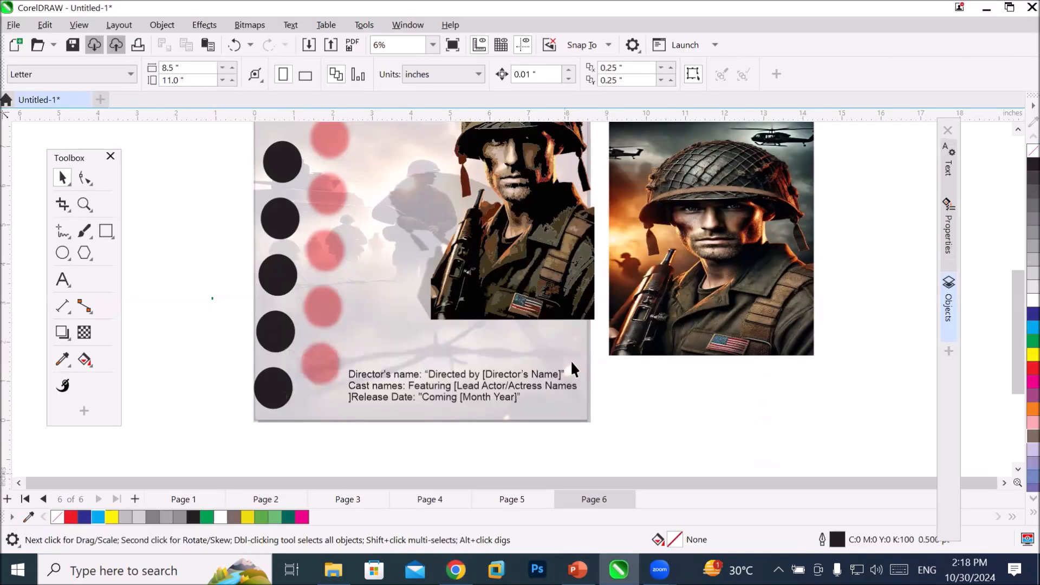
- Delete the original soldier bitmap that sits beside the poster page
scroll(522, 281, "up", 3)
scroll(522, 276, "down", 5)
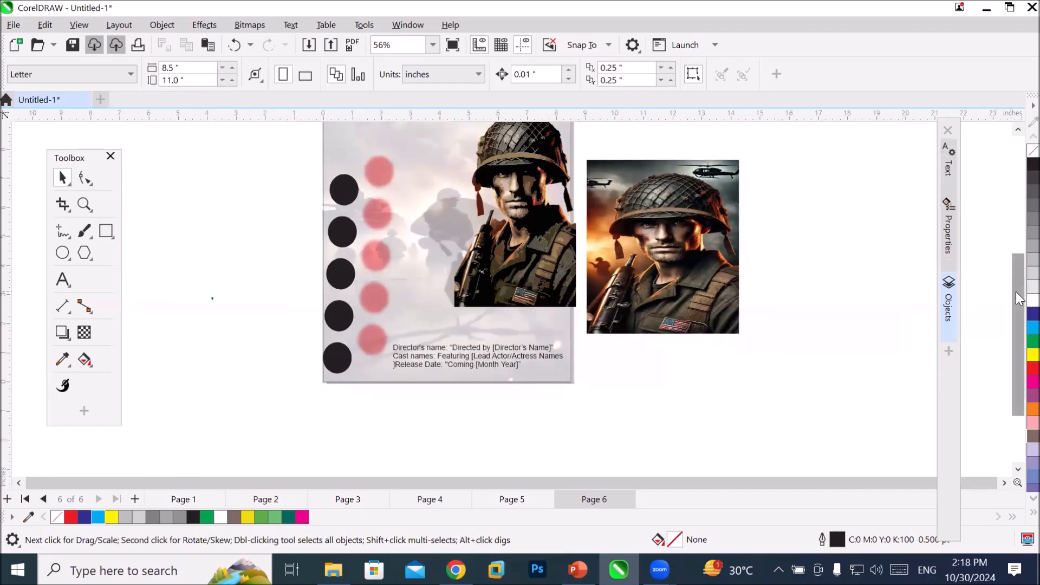
scroll(1016, 288, "up", 3)
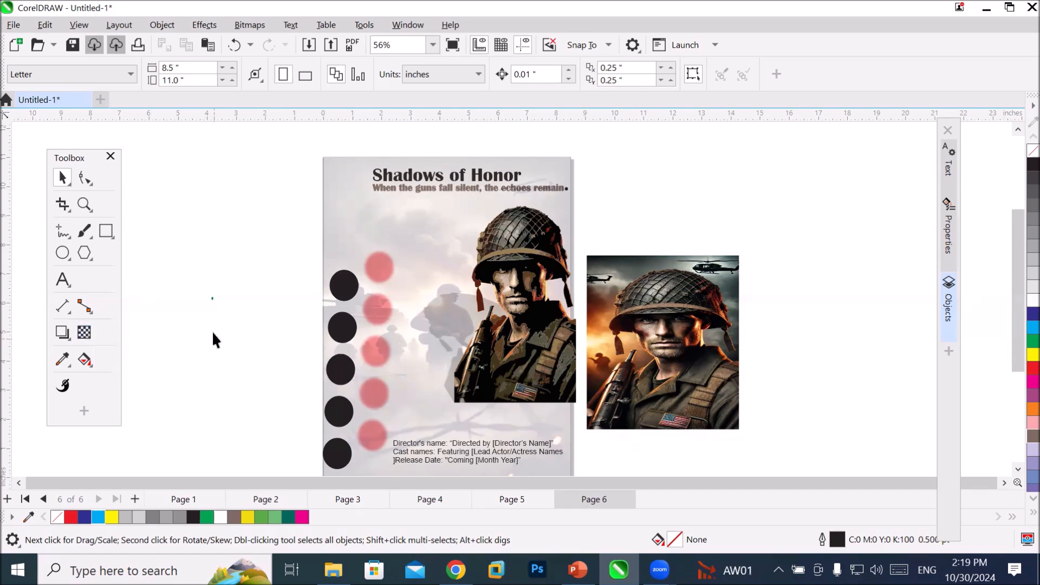
scroll(224, 294, "down", 1)
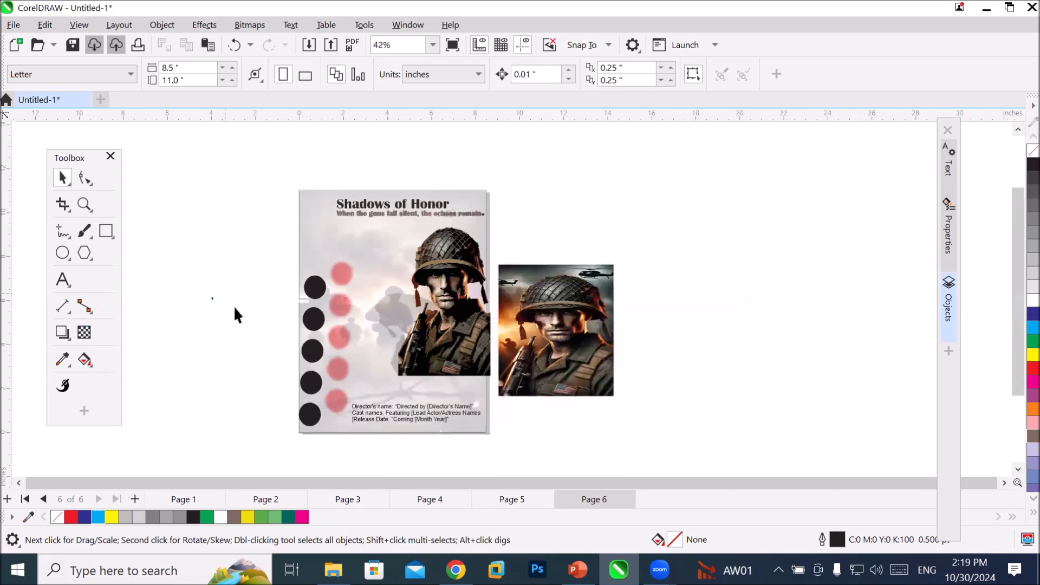
left_click(575, 337)
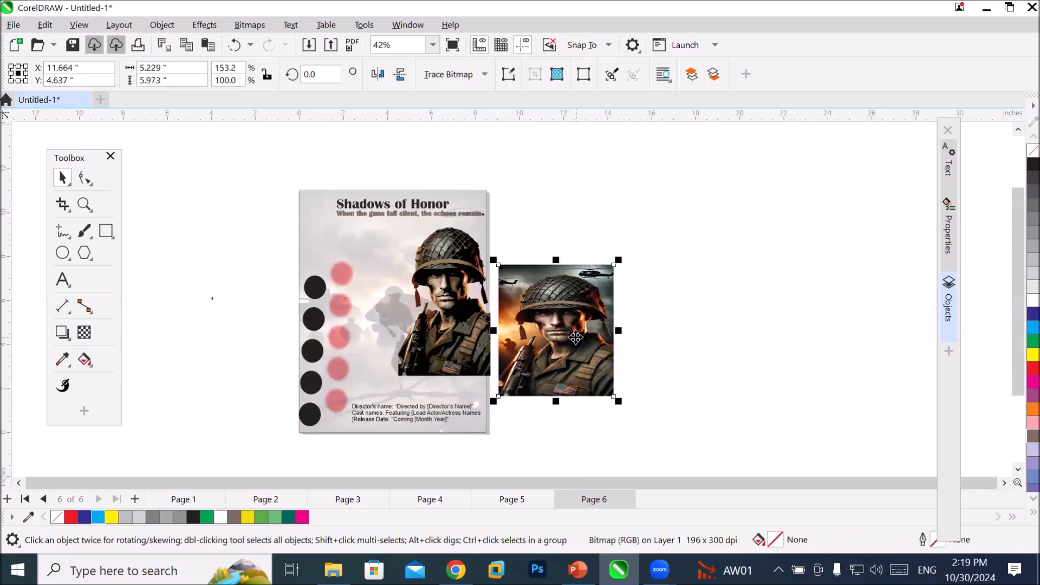
key("Delete")
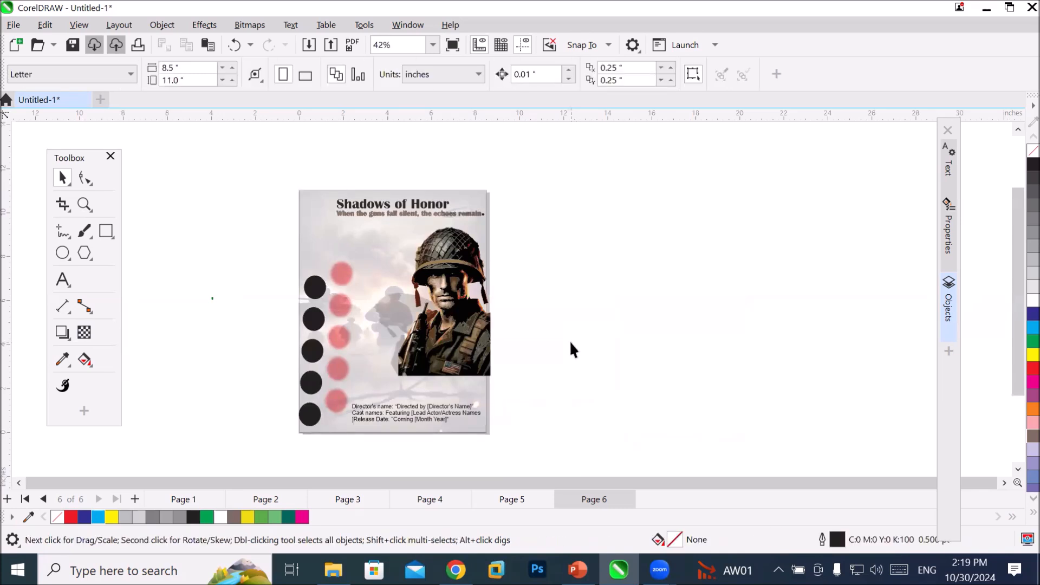
- Duplicate Page 6 after the selected page, copying the layers and their contents
right_click(589, 504)
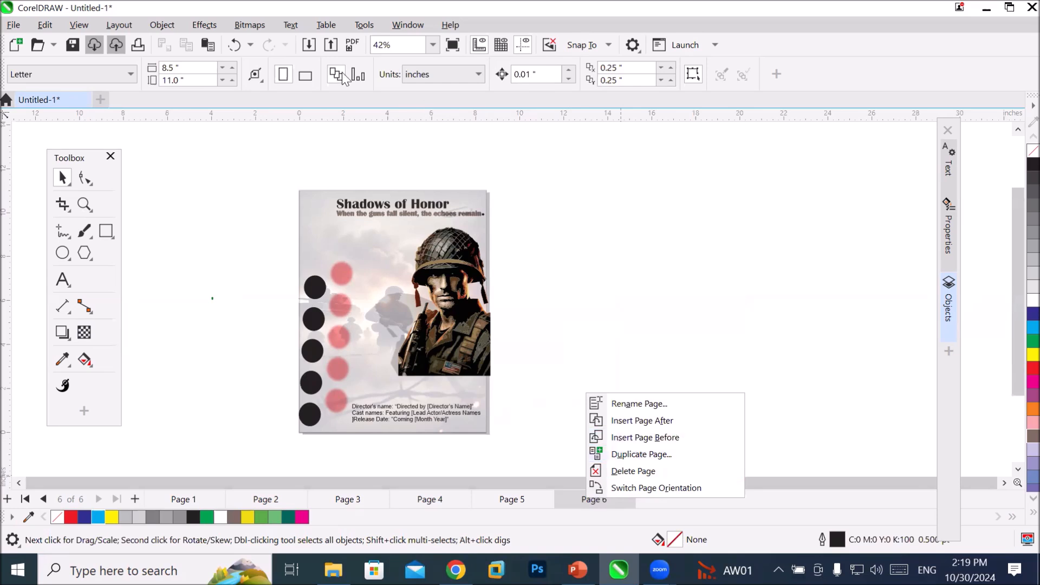
left_click(126, 27)
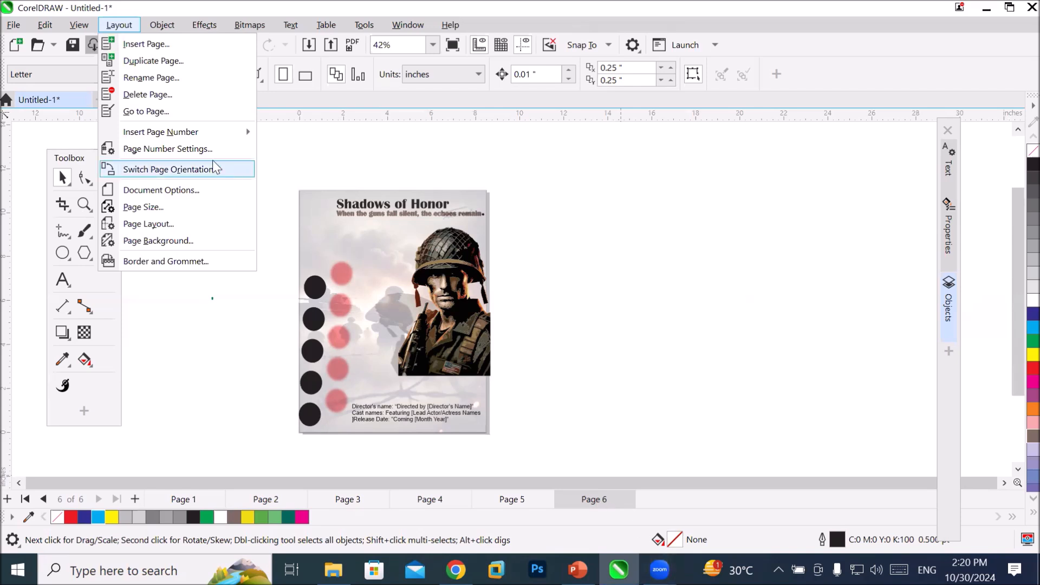
mouse_move(181, 132)
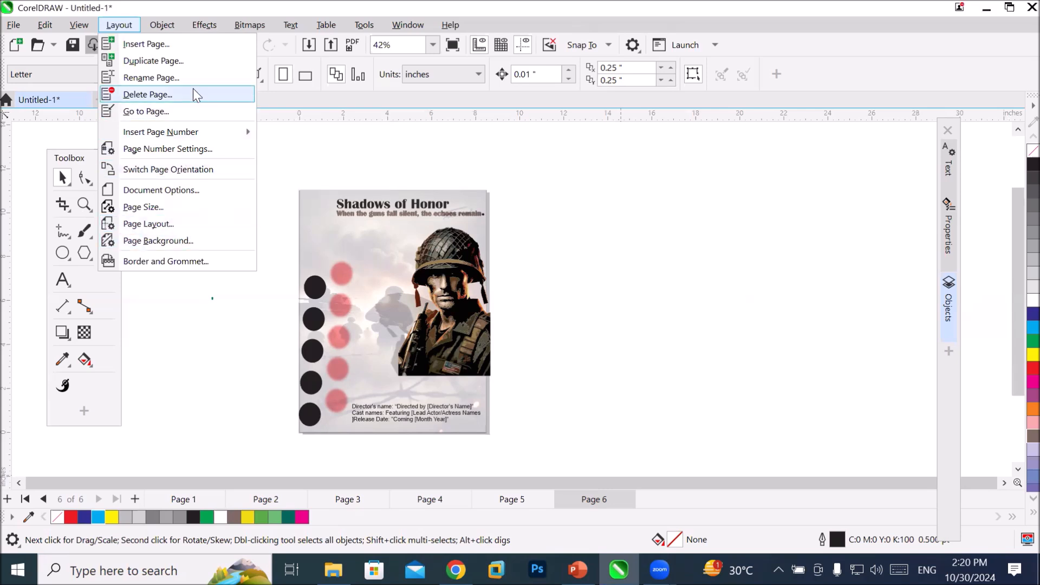
left_click(179, 61)
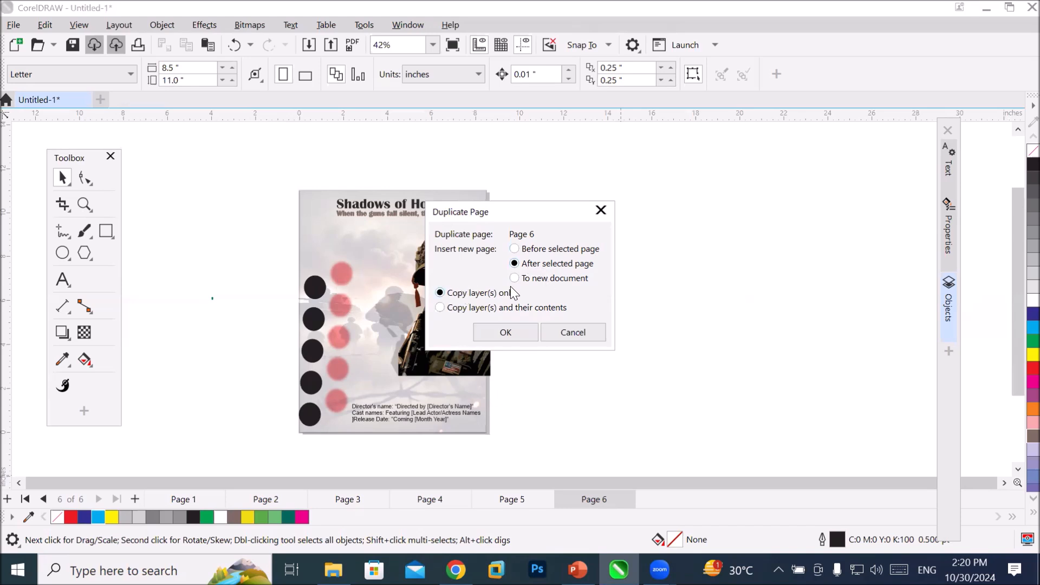
left_click(513, 308)
left_click(475, 294)
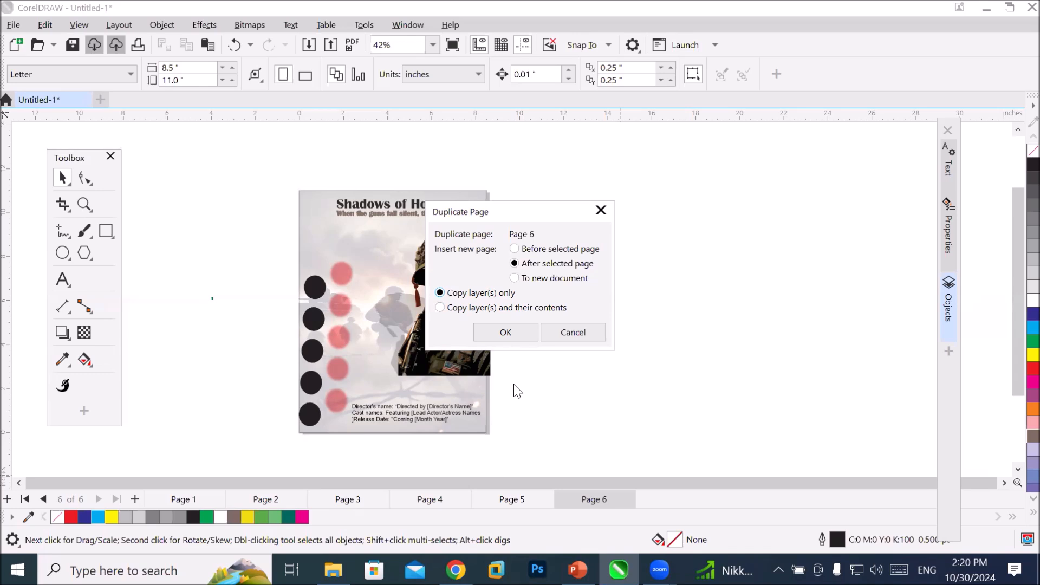
left_click(535, 305)
left_click(504, 332)
- Compare Page 6 with its duplicate, Page 7, and leave Page 7 open
left_click(588, 503)
left_click(662, 496)
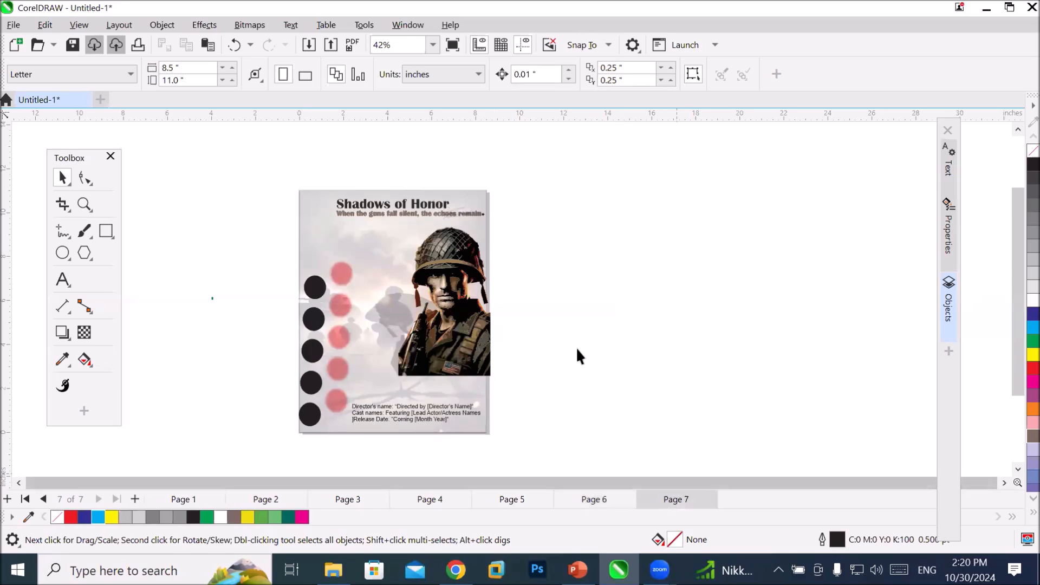
scroll(404, 328, "up", 2)
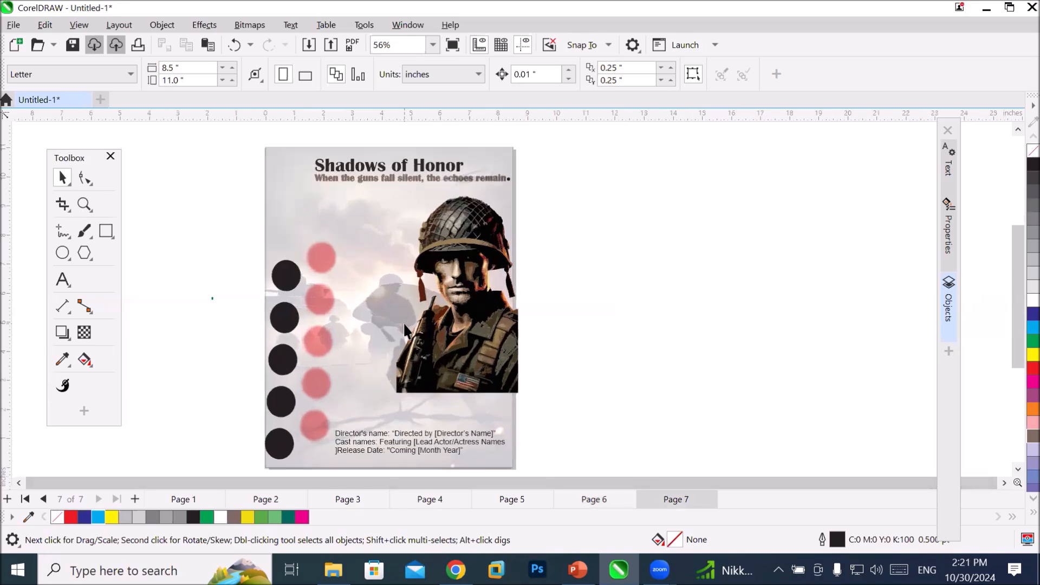
scroll(495, 303, "down", 1)
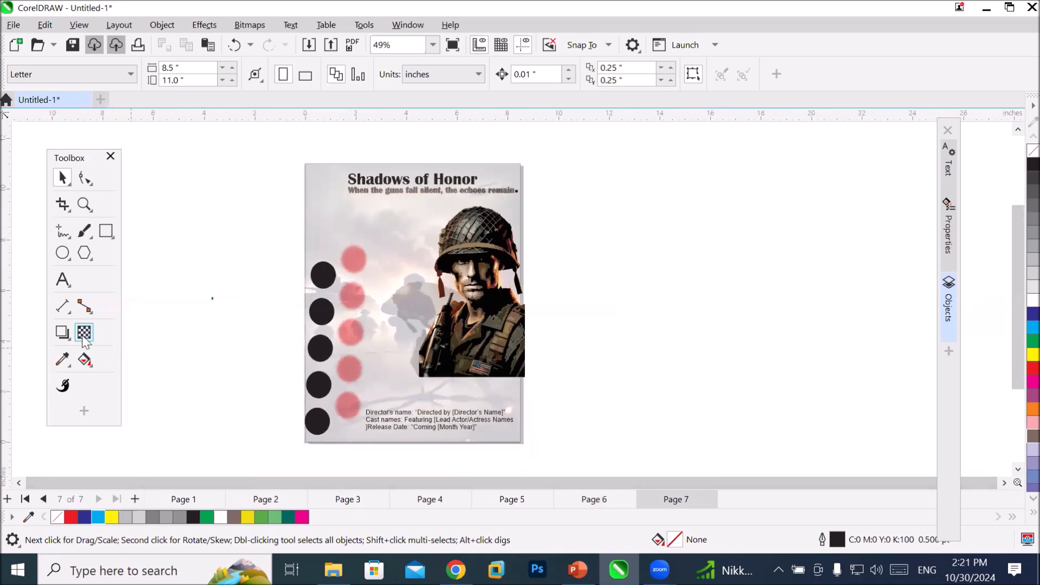
- Move the soldier, the black and red circles, and the credit text off the Page 7 poster, spreading them around it
left_click_drag(476, 295, 631, 321)
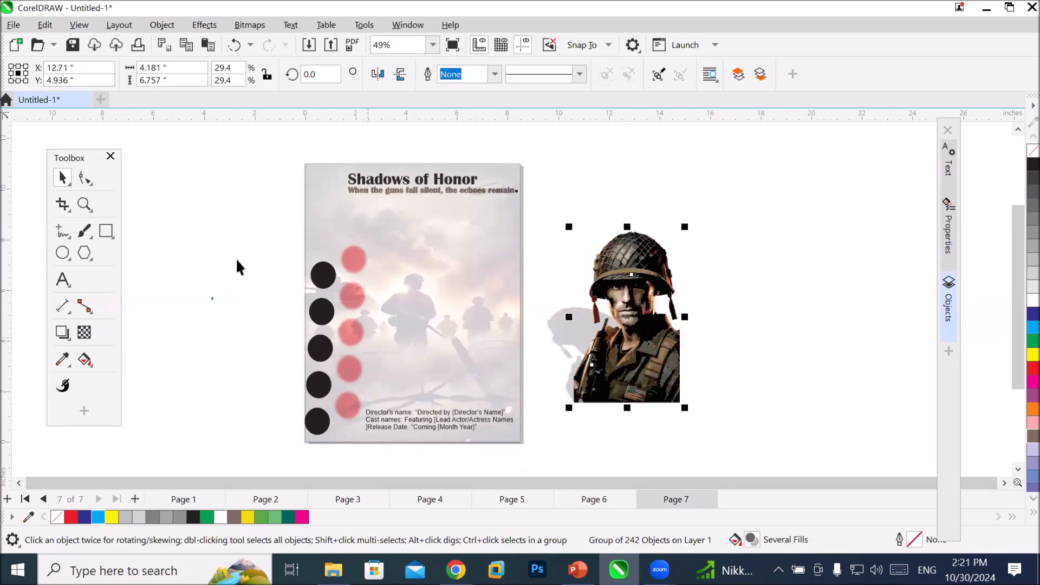
left_click_drag(255, 240, 372, 464)
left_click_drag(338, 378, 214, 374)
left_click(383, 412)
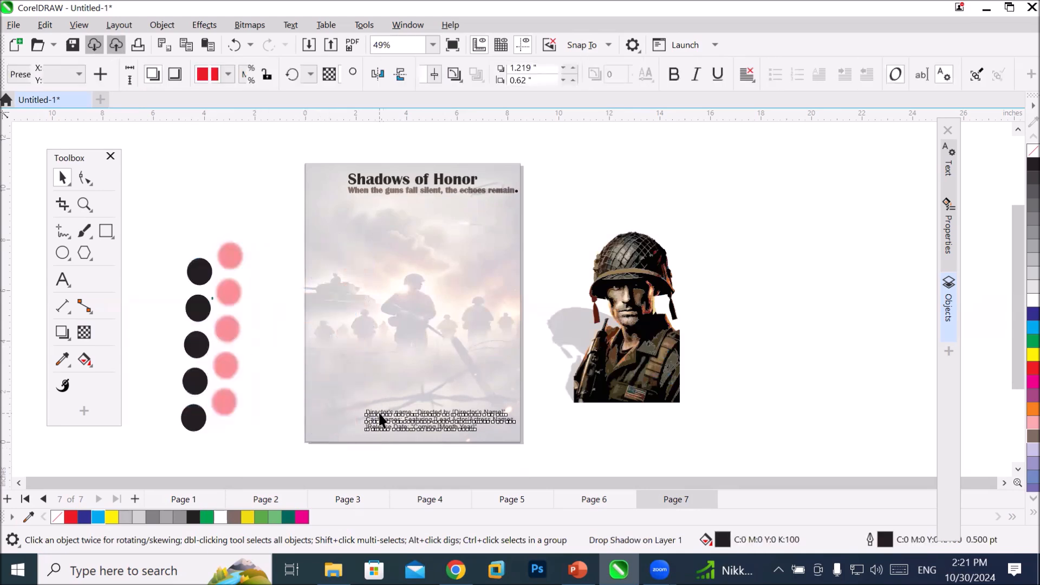
left_click_drag(377, 413, 348, 451)
- Move the "Shadows of Honor" title and its tagline together straight up until they sit just above the Page 7 poster
left_click(401, 184)
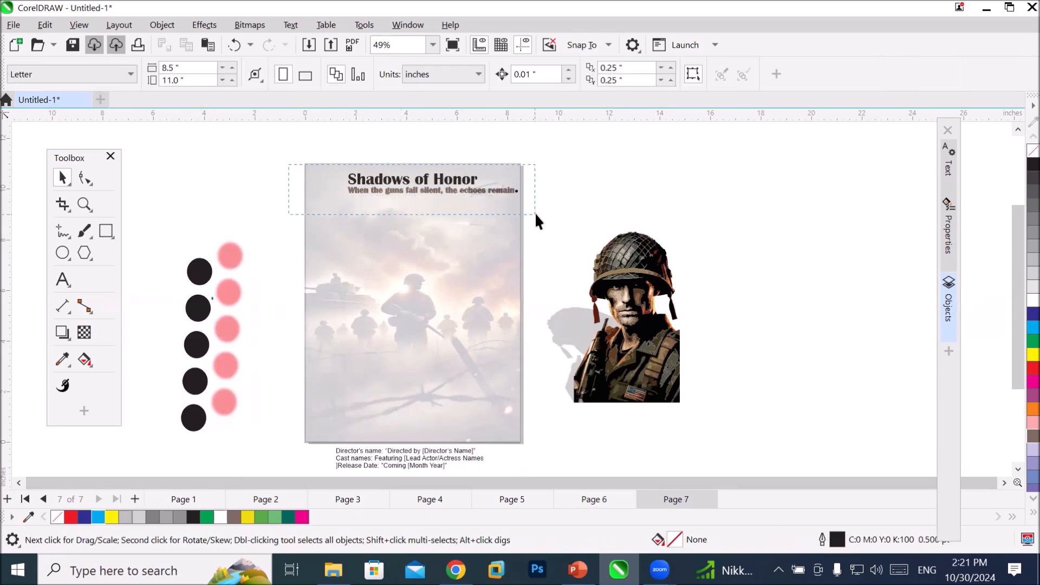
left_click_drag(535, 213, 544, 210)
key("Up")
key("Up")
key("Up")
key("Up")
key("Up")
key("Up")
key("Up")
key("Up")
key("Up")
key("Up")
key("Up")
key("Up")
key("Up")
key("Up")
key("Up")
key("Up")
key("Up")
key("Up")
key("Up")
key("Up")
key("Up")
key("Up")
key("Up")
key("Up")
key("Up")
key("Up")
key("Up")
key("Up")
key("Up")
key("Up")
key("Up")
key("Up")
key("Up")
key("Up")
key("Up")
key("Up")
key("Up")
key("Up")
key("Up")
key("Up")
key("Up")
key("Up")
key("Up")
key("Up")
key("Up")
key("Up")
key("Up")
key("Up")
key("Up")
key("Up")
key("Up")
key("Up")
key("Up")
key("Up")
key("Up")
key("Up")
key("Up")
key("Up")
key("Up")
key("Up")
key("Up")
key("Up")
key("Up")
key("Up")
key("Up")
key("Up")
key("Up")
key("Up")
key("Up")
key("Up")
key("Up")
key("Up")
key("Up")
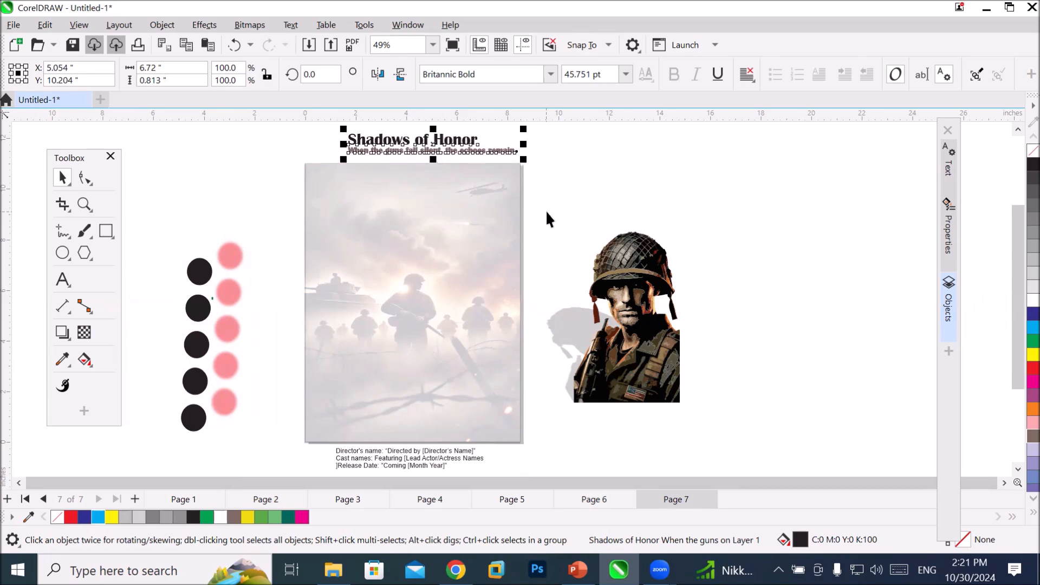
left_click(399, 268)
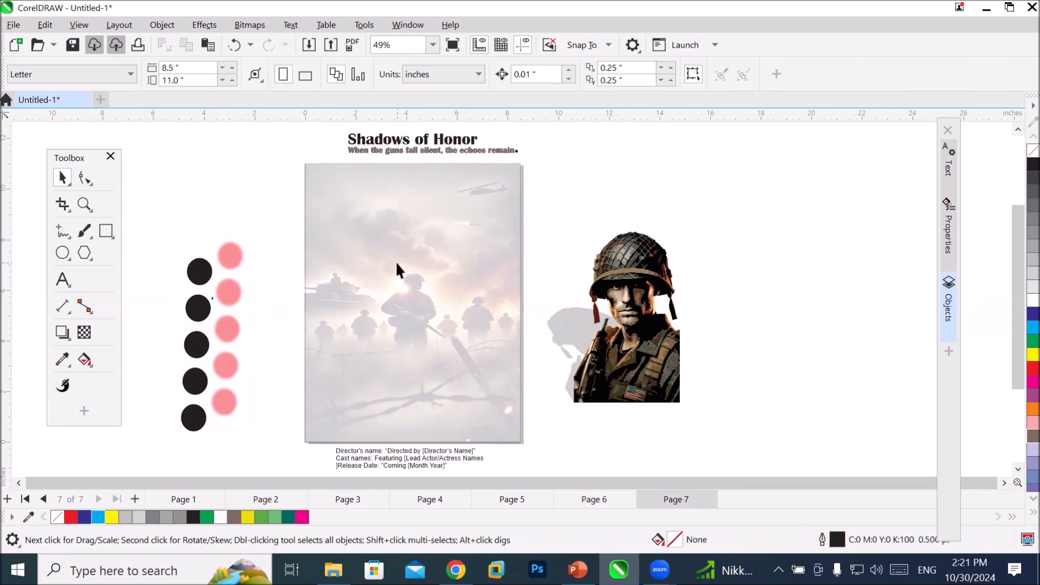
- Show the document's object list, select the 242-object soldier group on Page 6 and collapse its contents
left_click(948, 302)
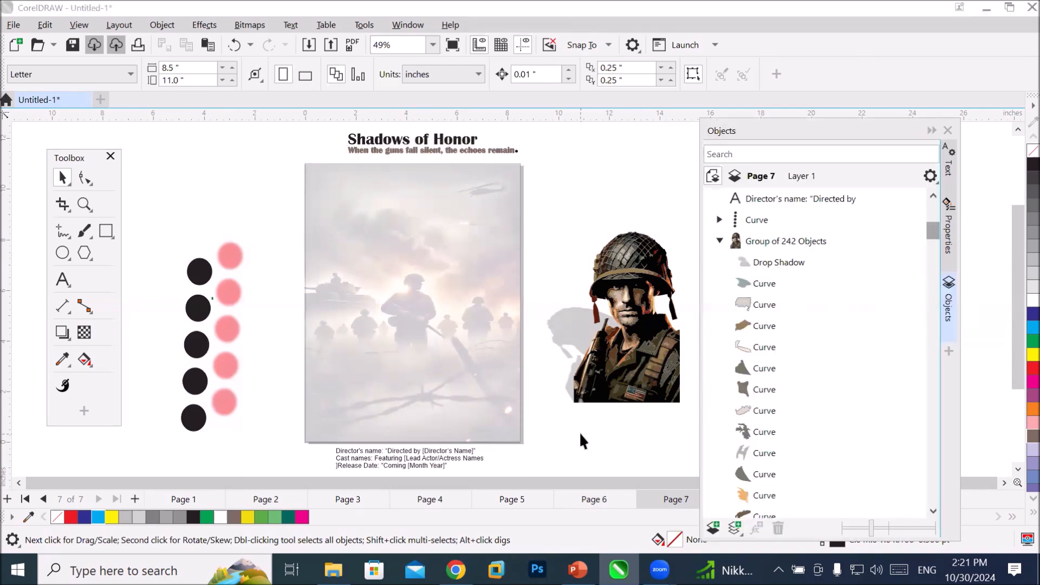
scroll(820, 476, "down", 6)
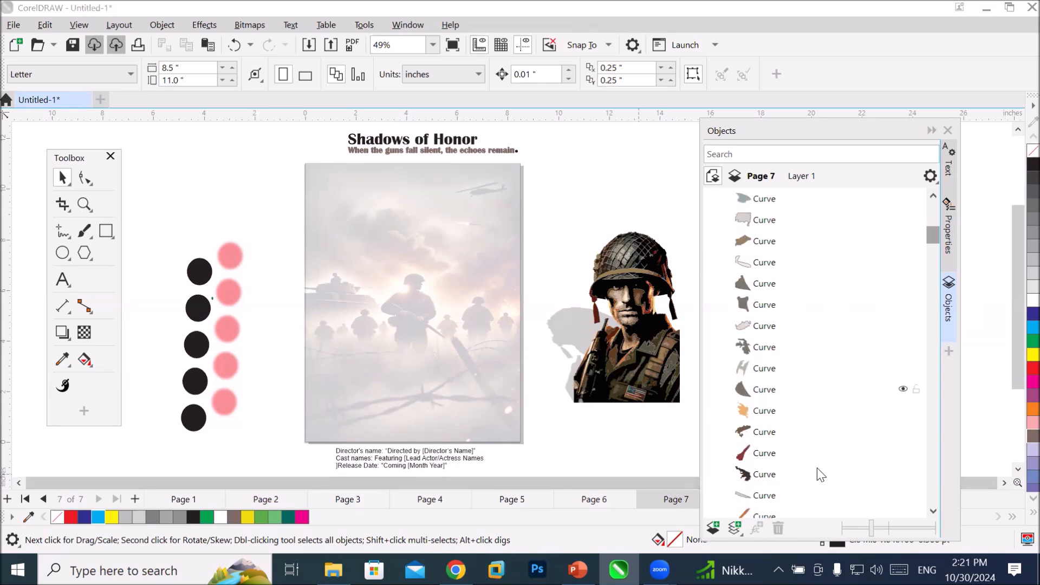
scroll(820, 472, "down", 2)
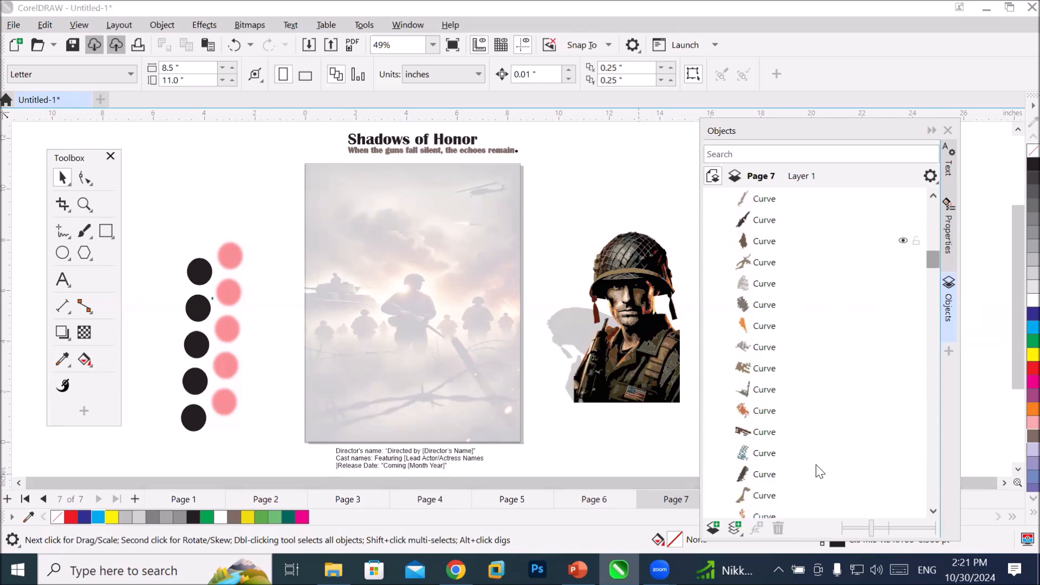
scroll(820, 471, "up", 10)
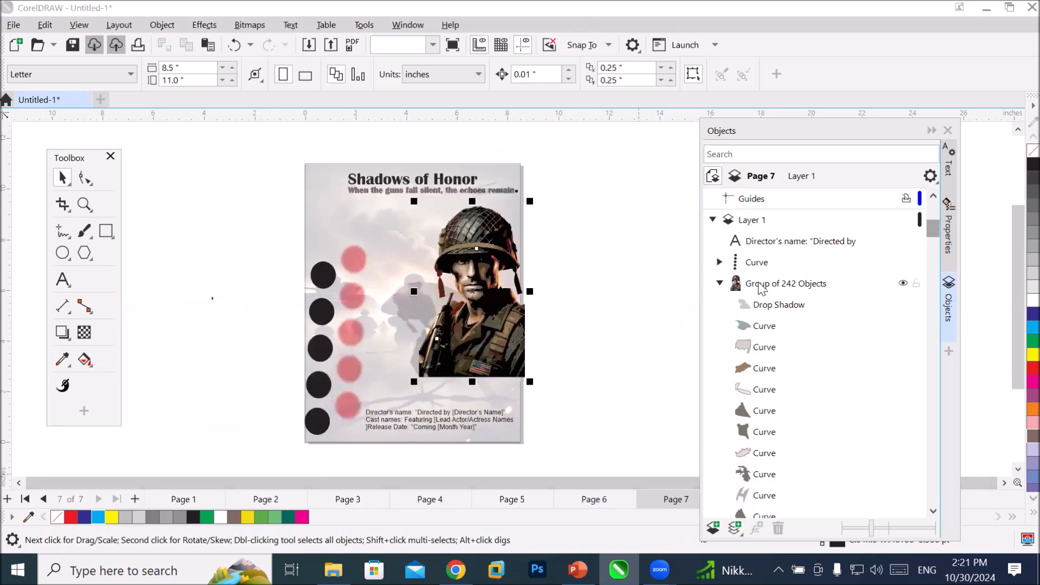
left_click(759, 286)
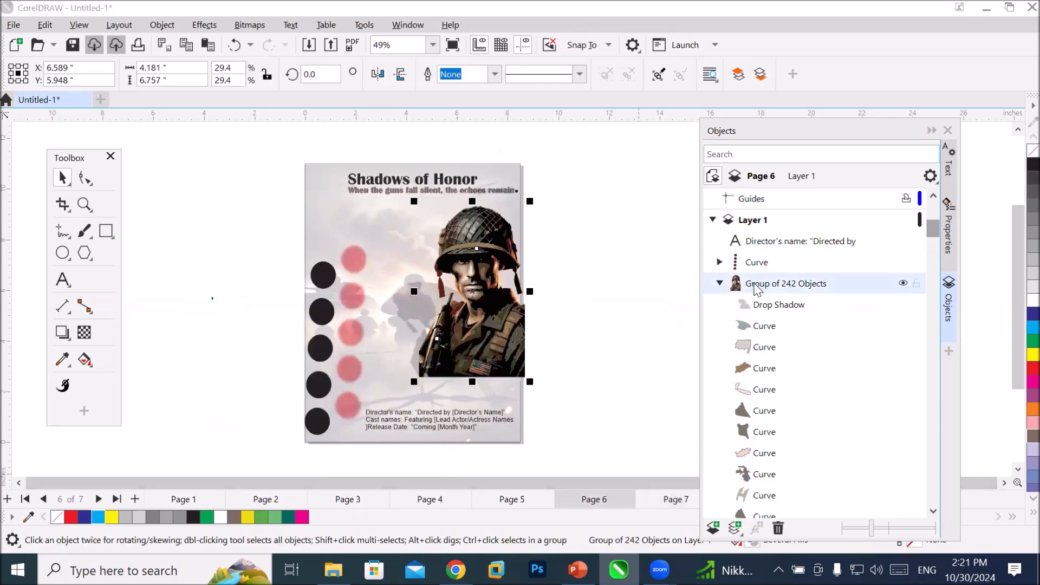
left_click(720, 284)
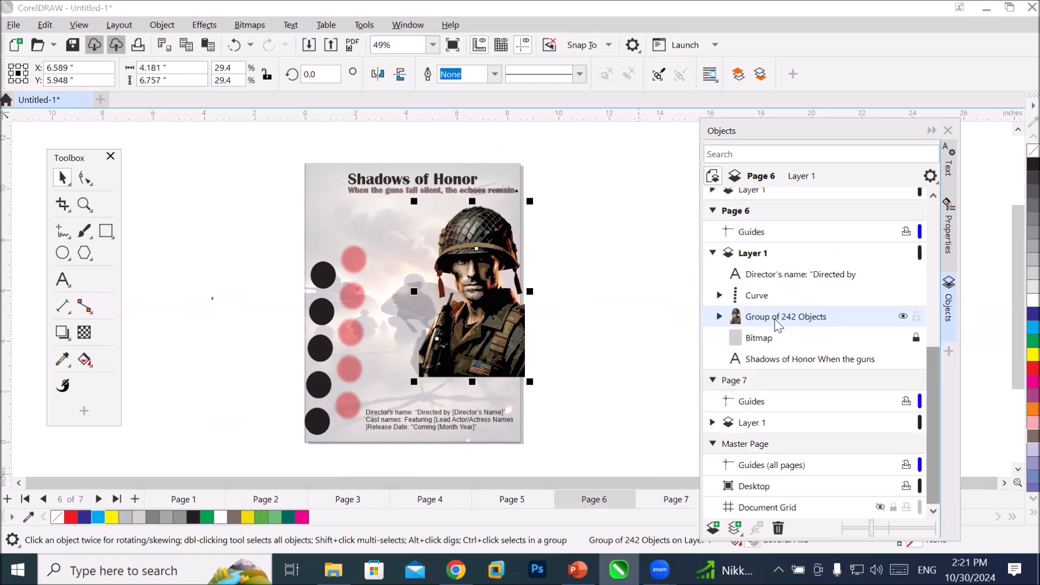
- Examine the traced soldier's face and helmet on Page 6 up close, checking the separate color shapes
scroll(775, 325, "up", 1)
scroll(775, 326, "down", 1)
scroll(479, 259, "up", 3)
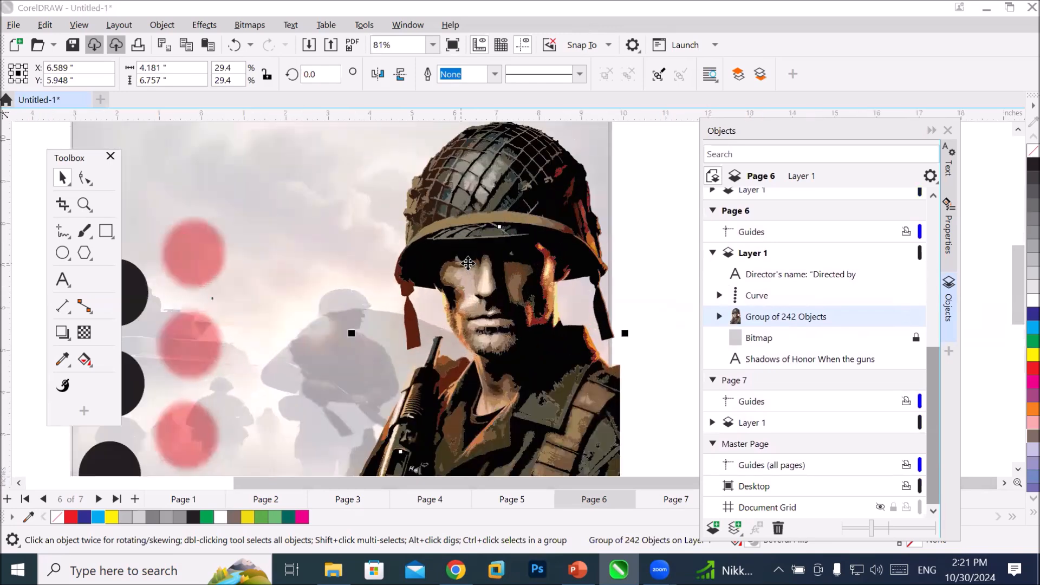
scroll(479, 244, "up", 1)
scroll(475, 242, "up", 2)
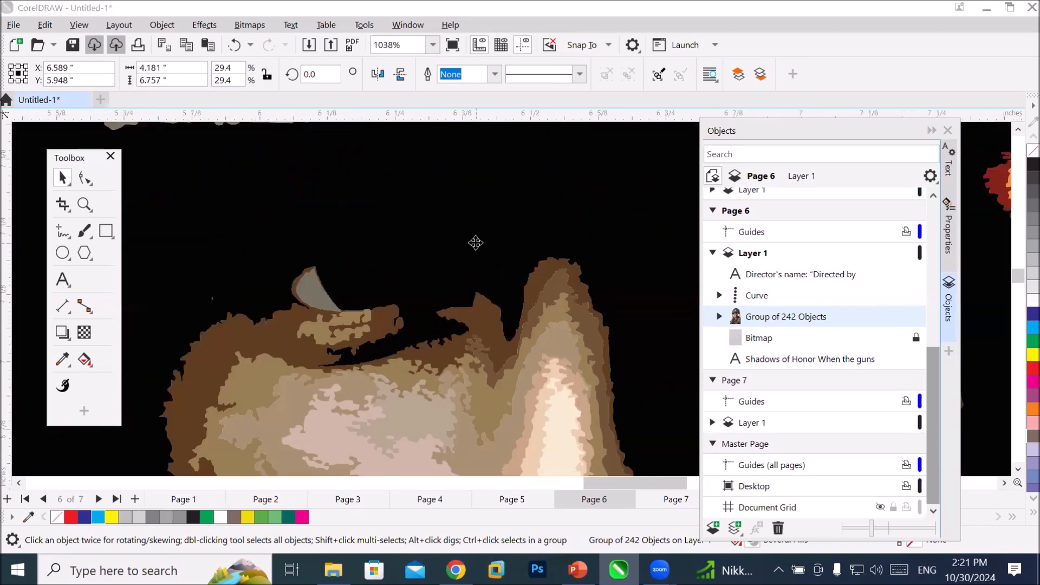
scroll(475, 243, "down", 4)
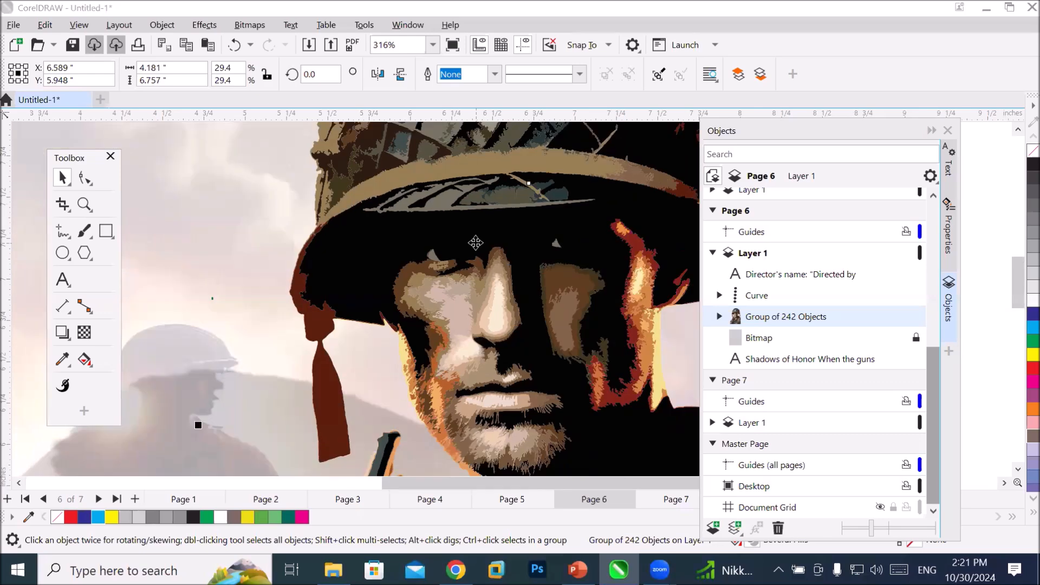
scroll(476, 243, "down", 5)
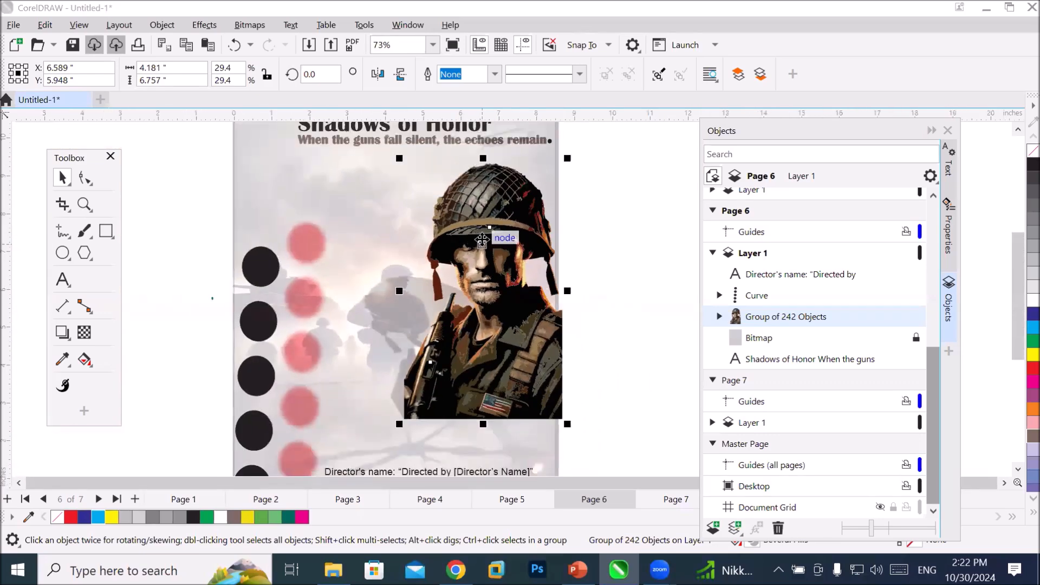
- Expand the soldier group, locate its third curve, the small tan shape on the helmet, and fill it with red
left_click(720, 316)
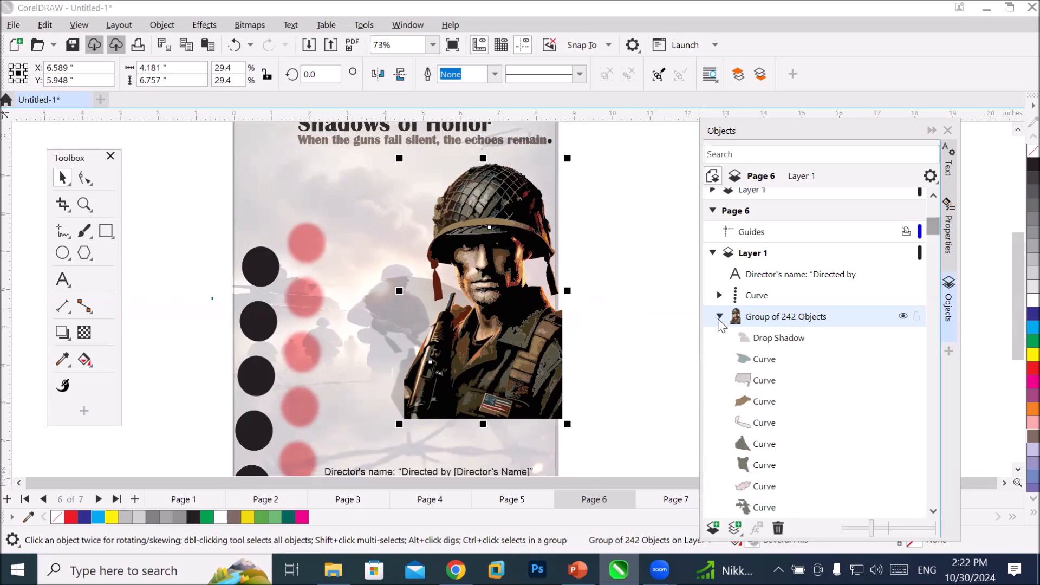
left_click(754, 361)
scroll(430, 374, "up", 5)
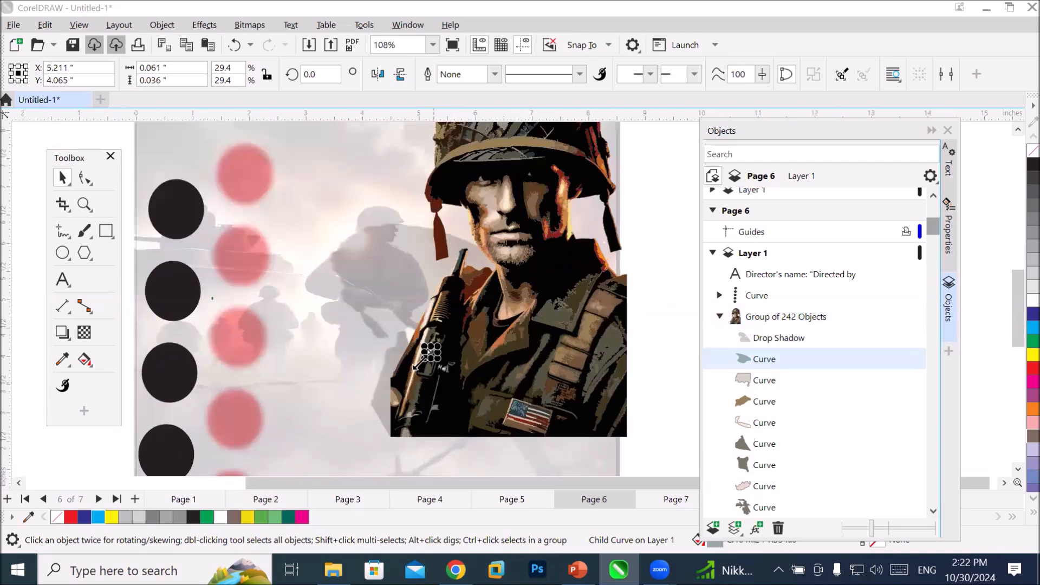
left_click(764, 380)
left_click(763, 402)
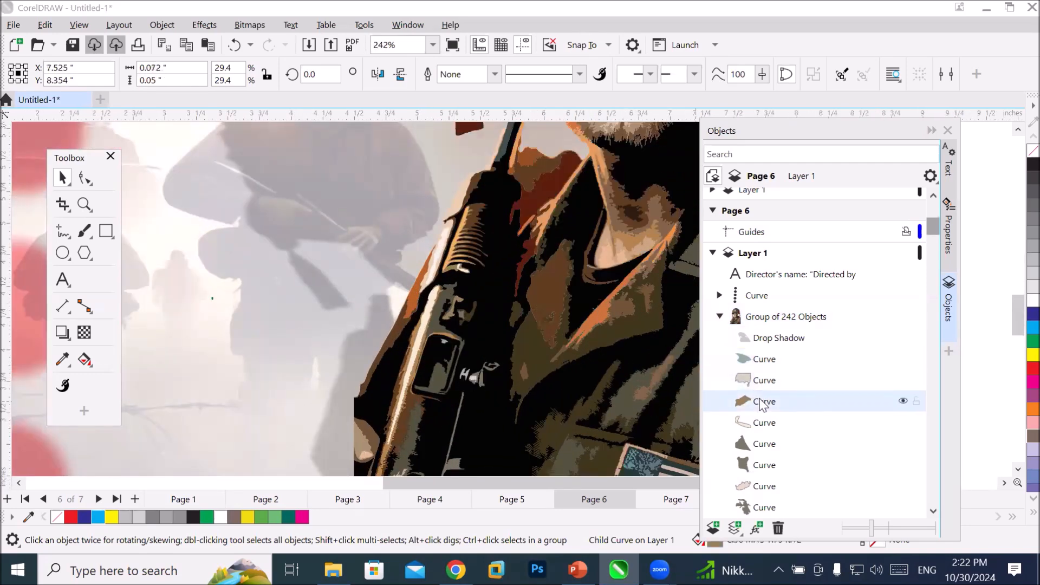
scroll(504, 374, "down", 5)
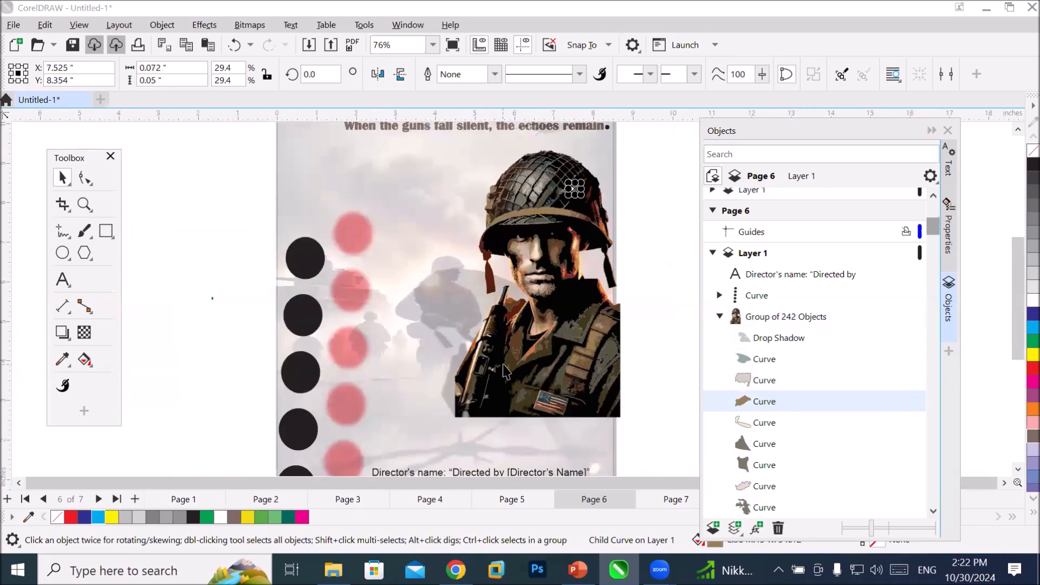
scroll(576, 187, "up", 6)
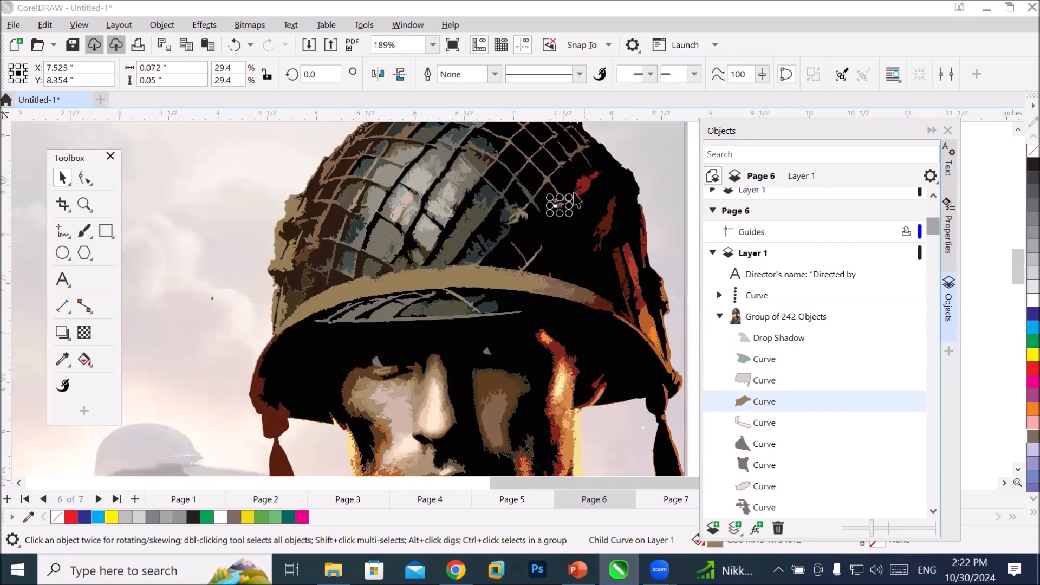
scroll(557, 217, "up", 11)
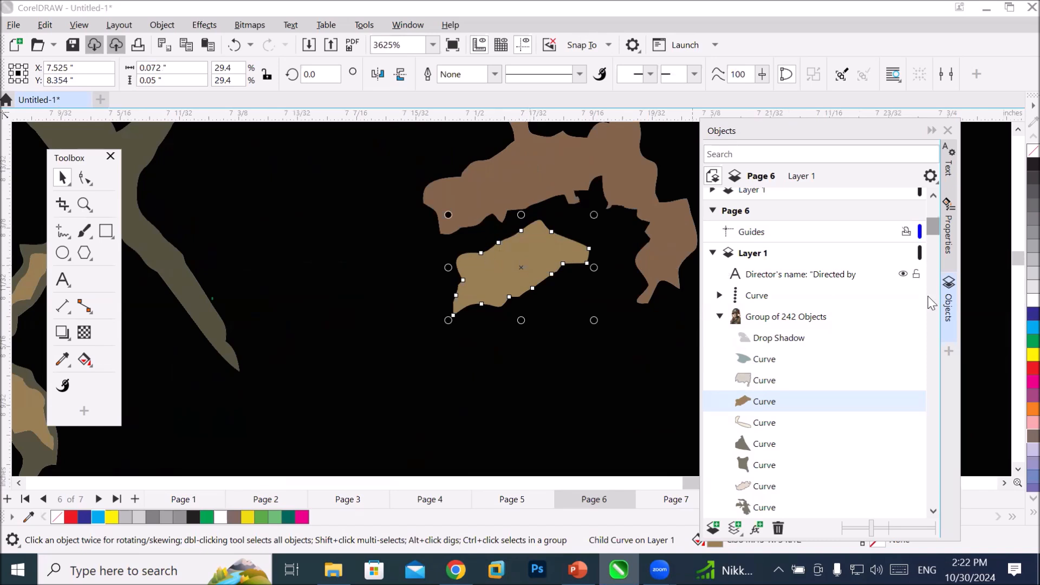
left_click(1021, 371)
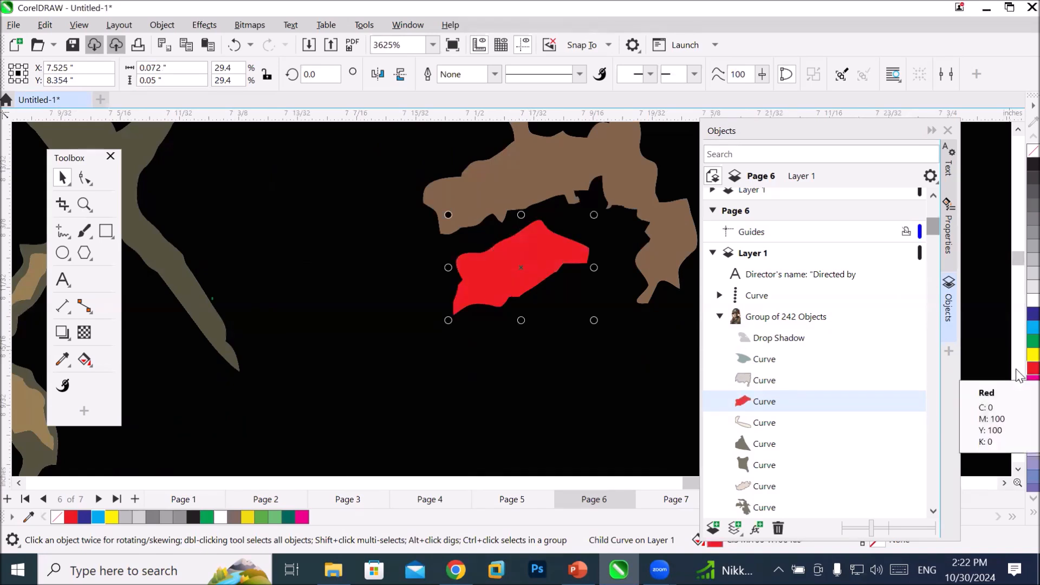
- Try filling the entire soldier group with magenta, and undo that fill
left_click(584, 165)
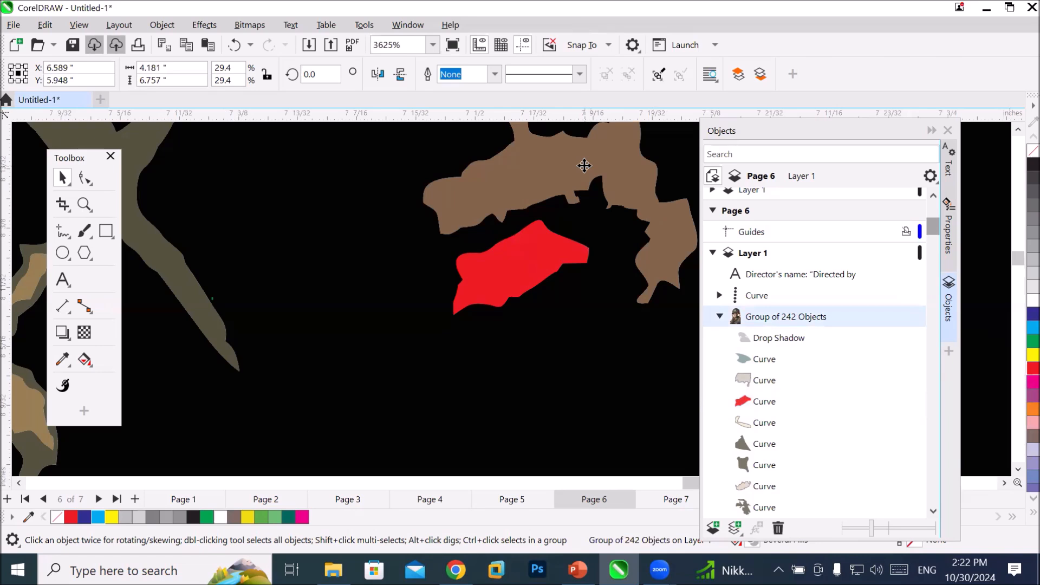
left_click(476, 181)
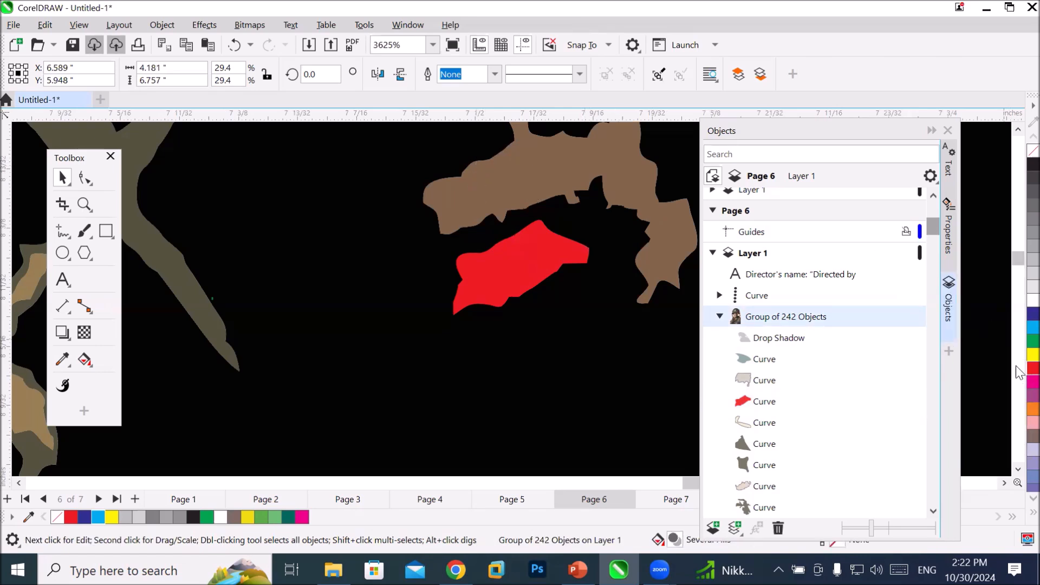
left_click(1032, 382)
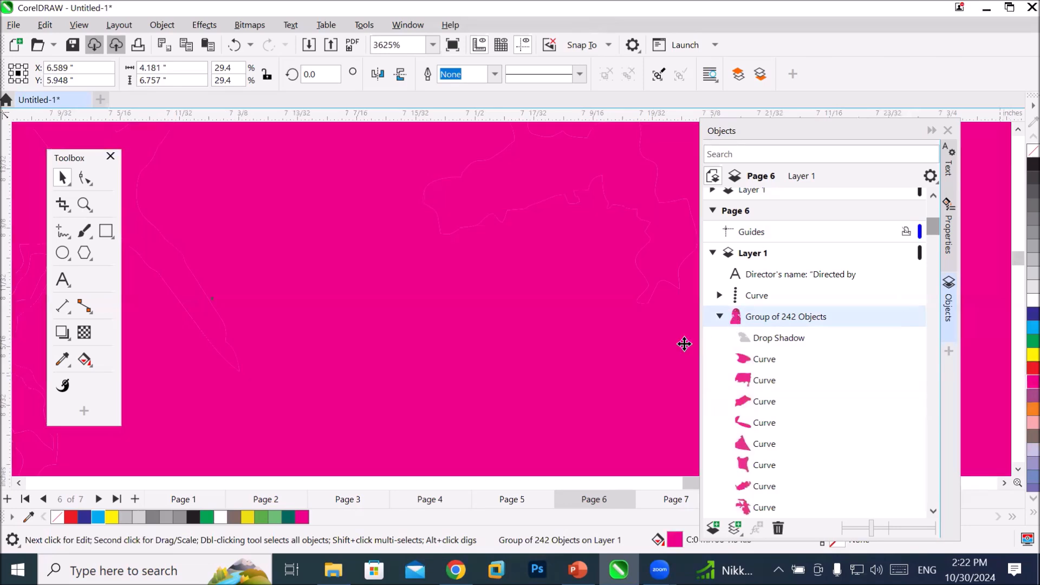
key("ctrl+z")
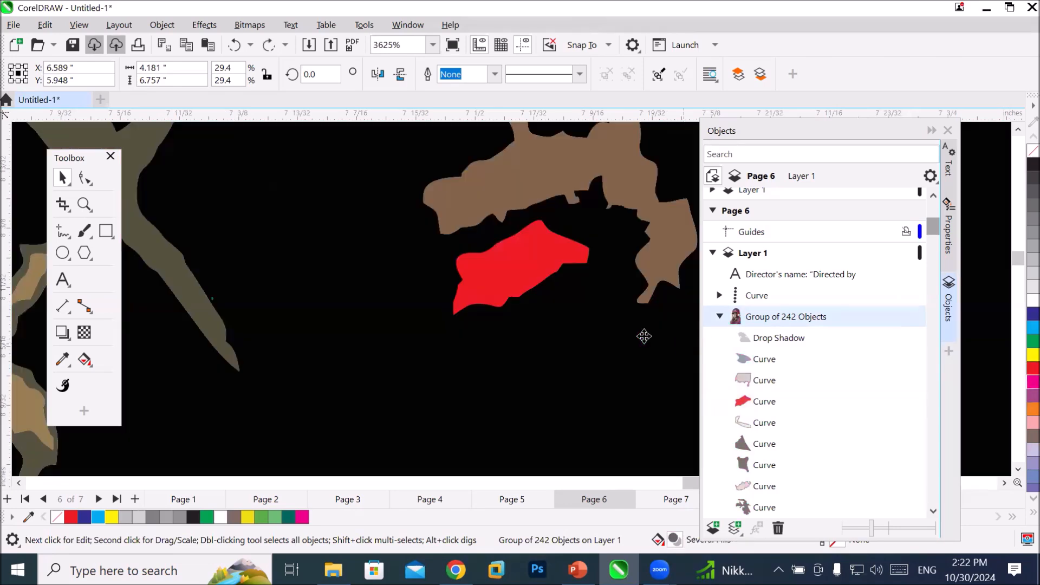
- Collapse the soldier group and select the locked background bitmap on Page 6 to view its extent on the poster
scroll(644, 336, "down", 4)
scroll(591, 323, "down", 7)
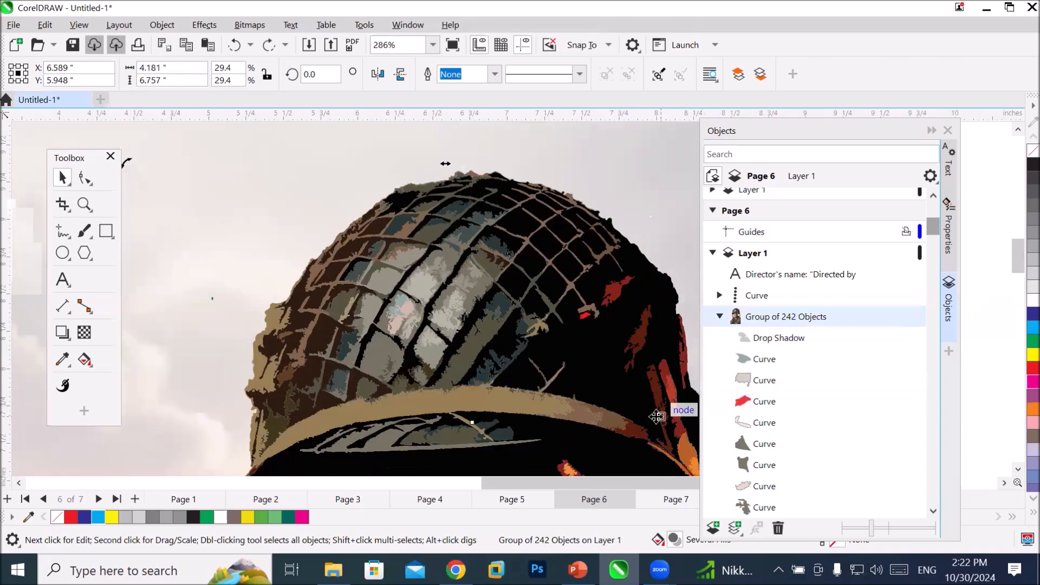
left_click(720, 317)
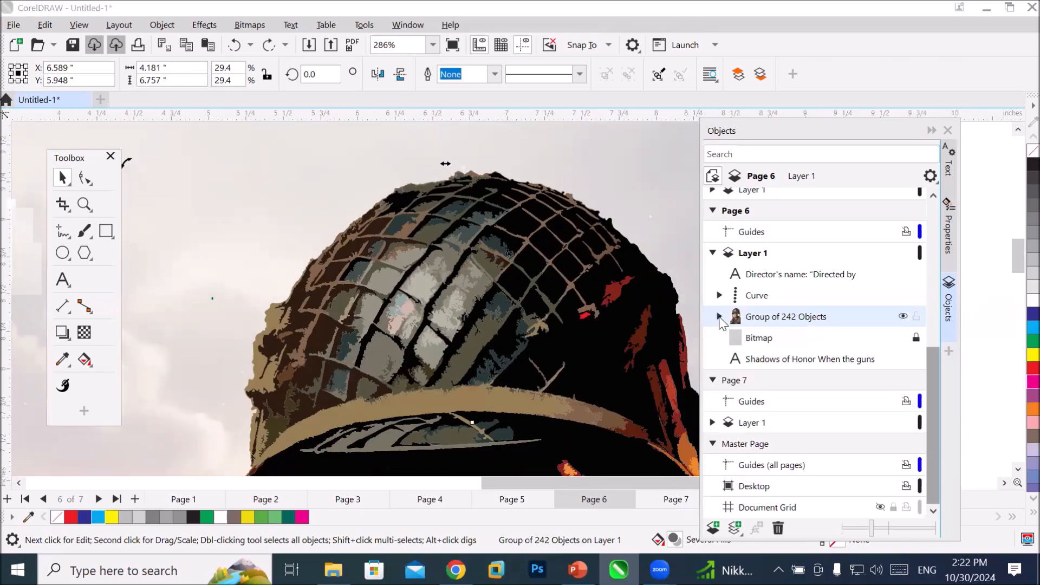
left_click(760, 338)
left_click_drag(602, 483, 440, 482)
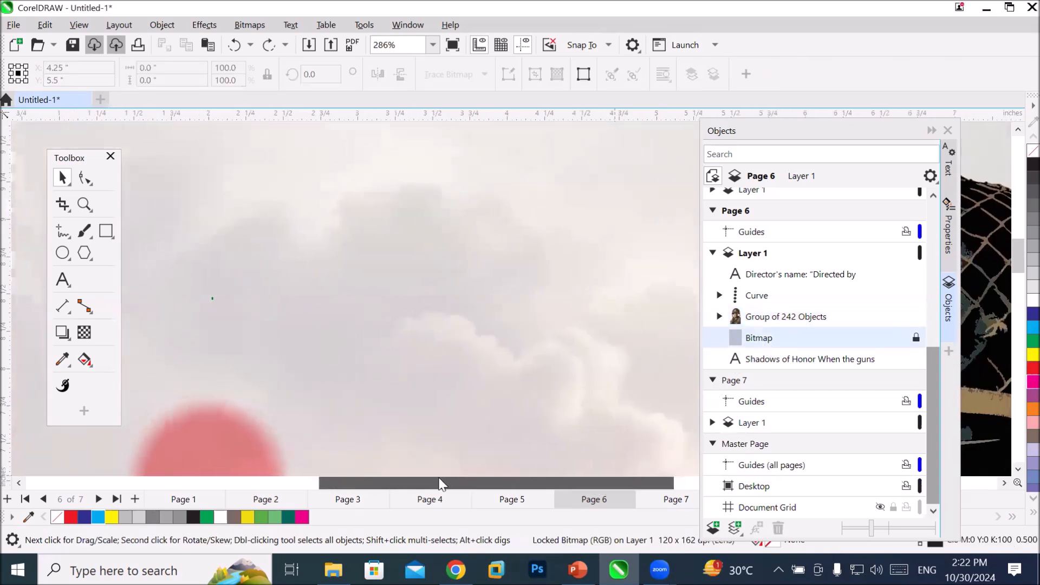
scroll(429, 375, "down", 5)
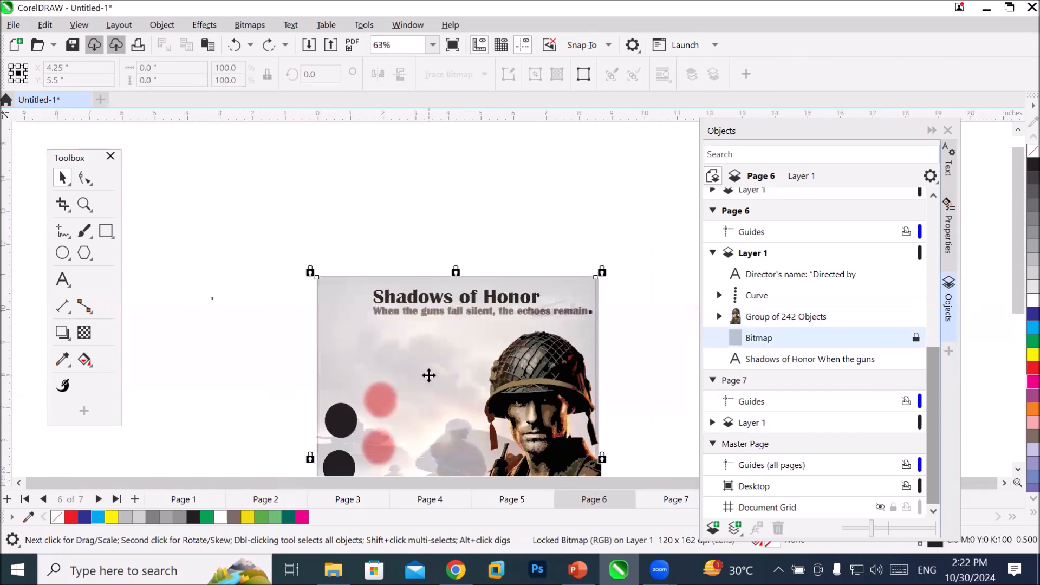
scroll(429, 375, "down", 4)
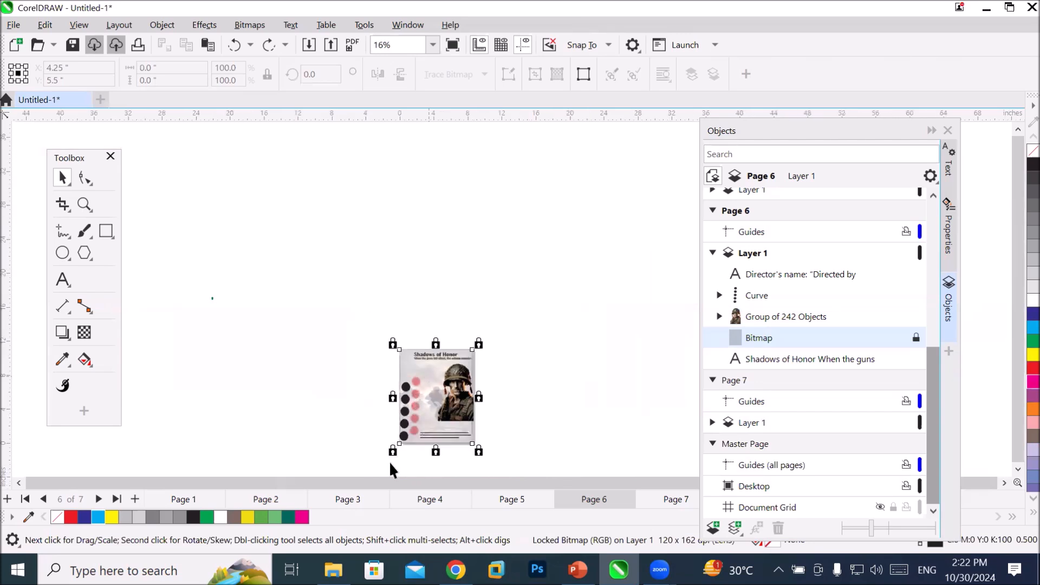
- Open Page 7, collapse Page 6's Layer 1 in the object list and select the Page 7 entry
left_click(675, 499)
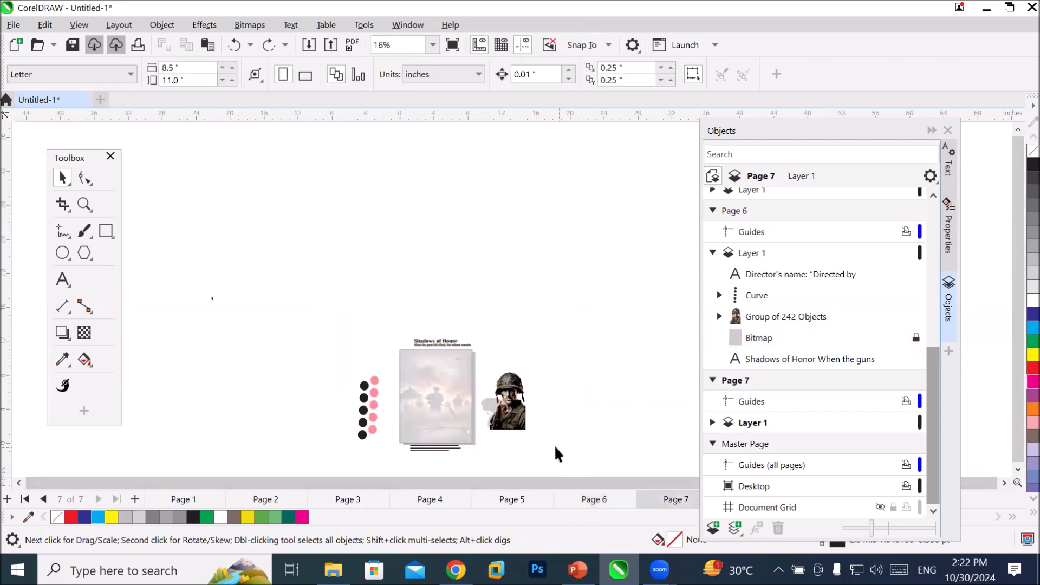
scroll(558, 454, "up", 3)
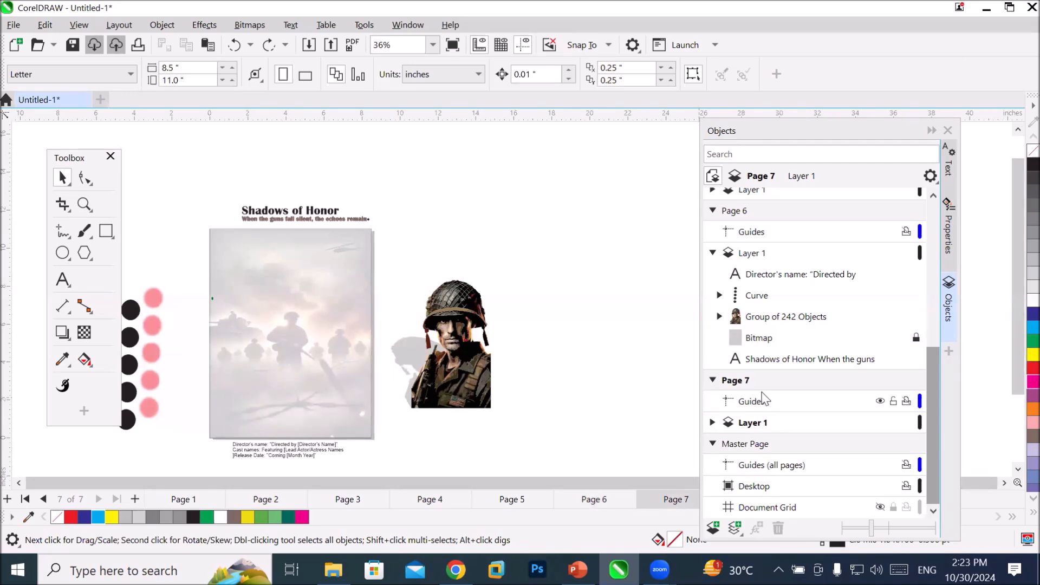
left_click(713, 253)
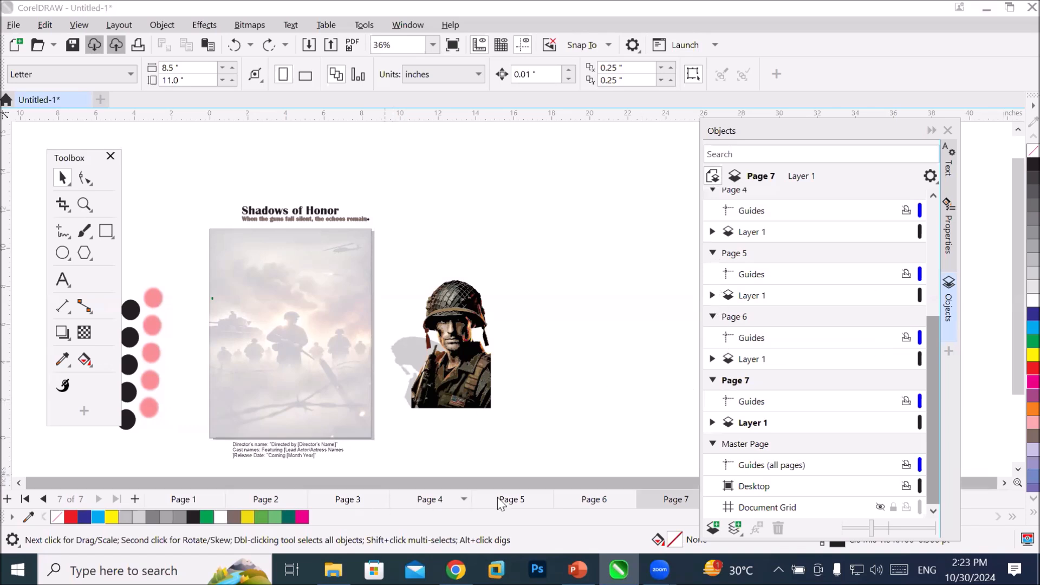
left_click(734, 382)
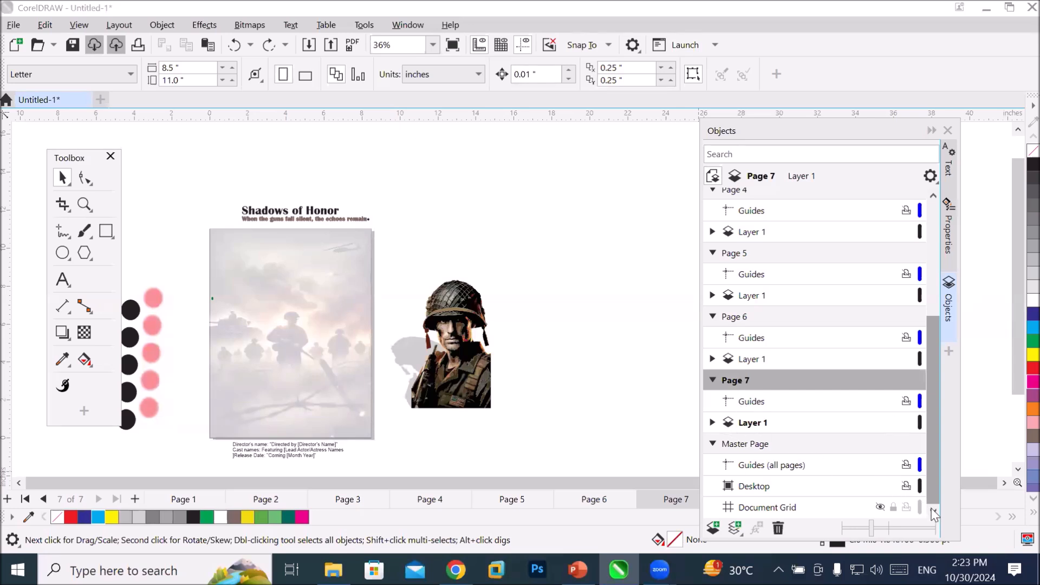
- Expand Layer 1 of Page 7 in the object list, select the locked background bitmap and unlock it
left_click(712, 423)
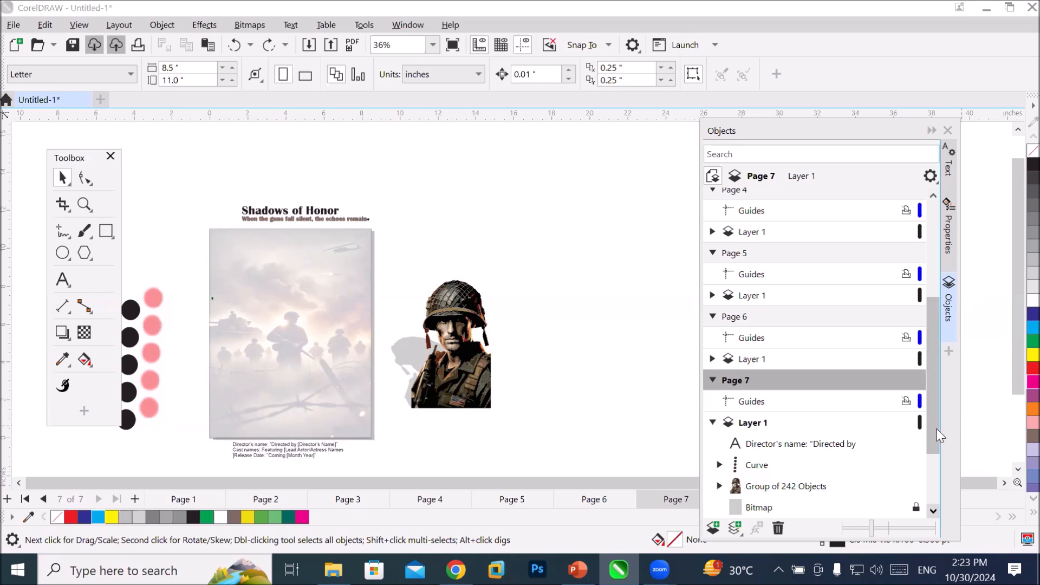
scroll(938, 428, "down", 3)
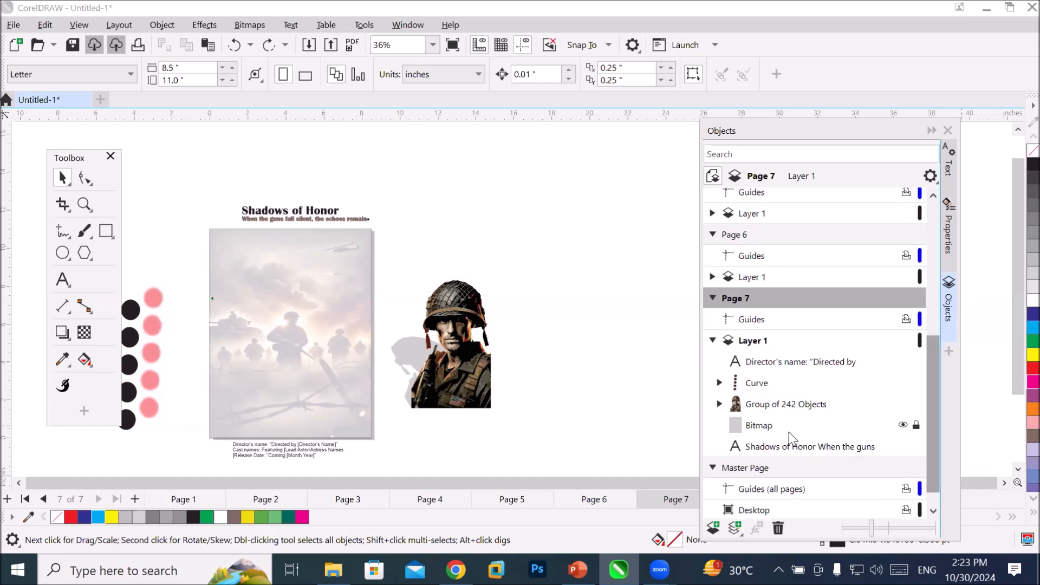
left_click(763, 428)
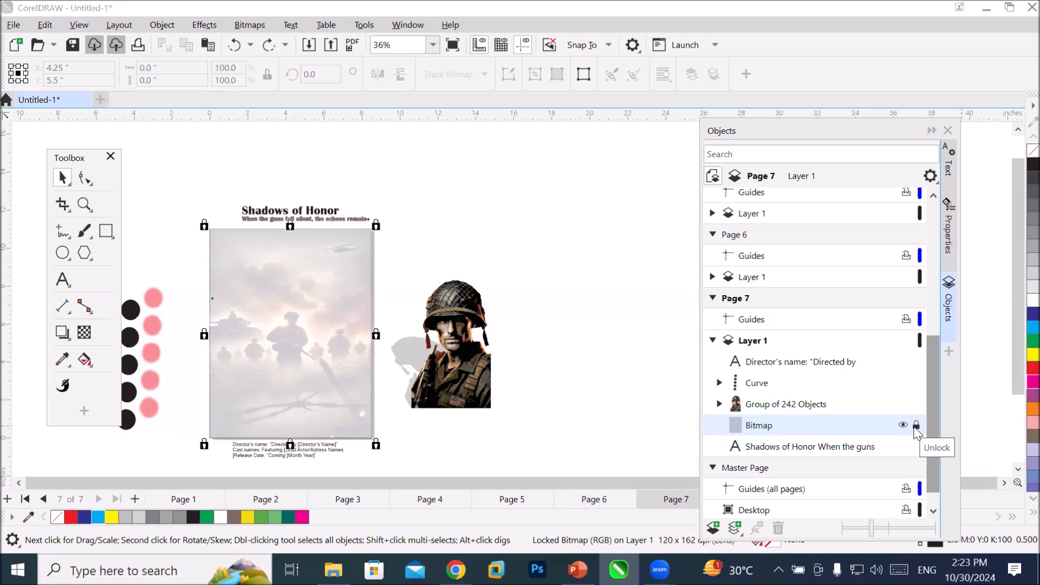
left_click(915, 427)
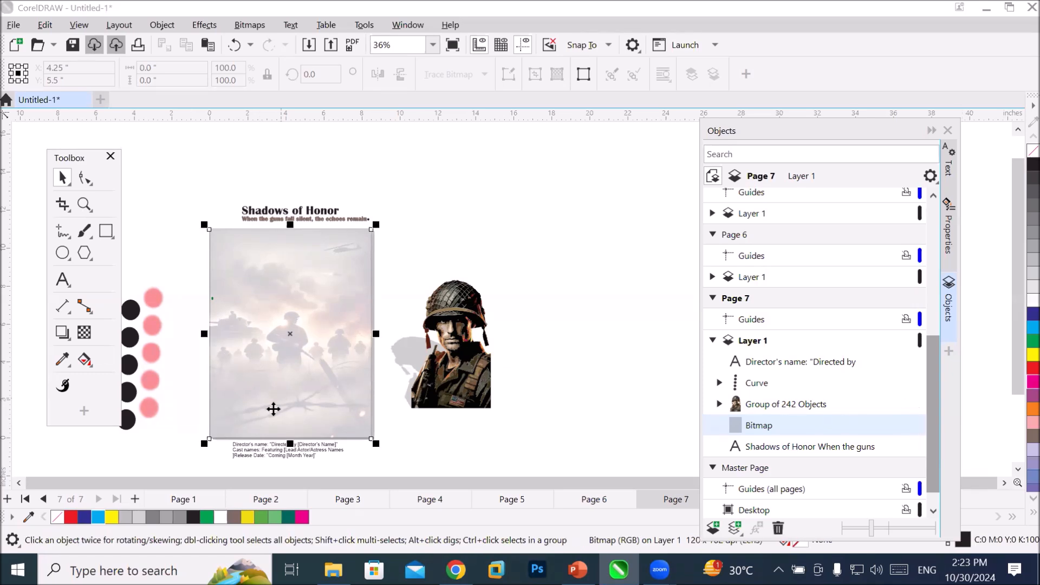
scroll(222, 472, "up", 1)
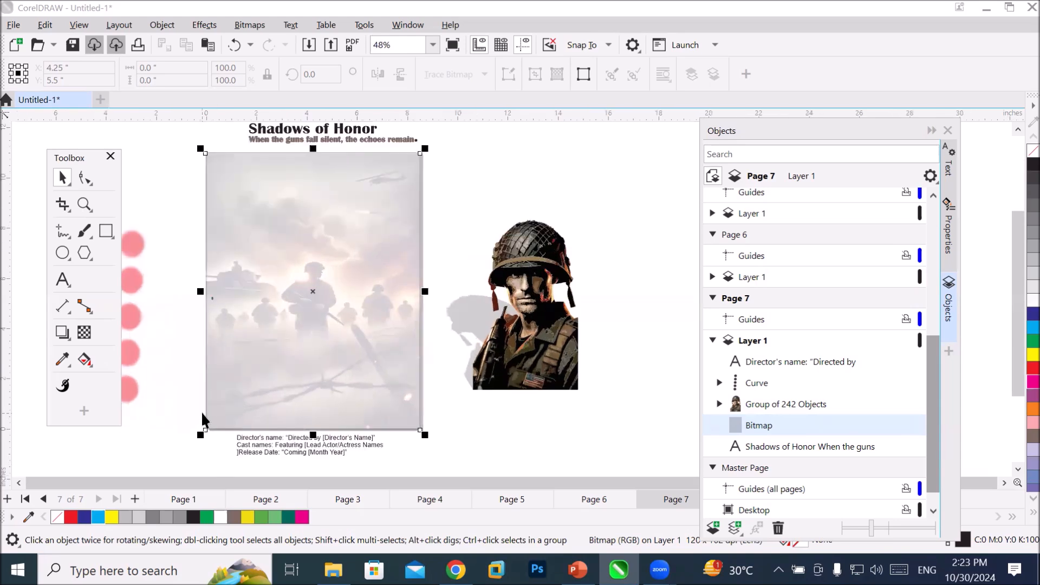
- Try a very short freehand fountain transparency on the background bitmap, undo it and deselect the bitmap
left_click(329, 302)
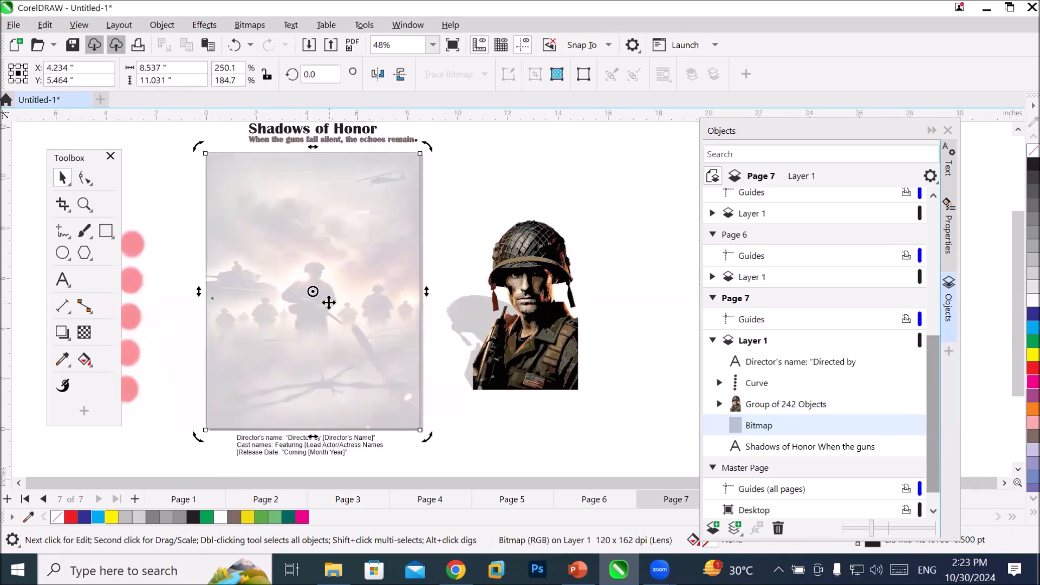
left_click(84, 332)
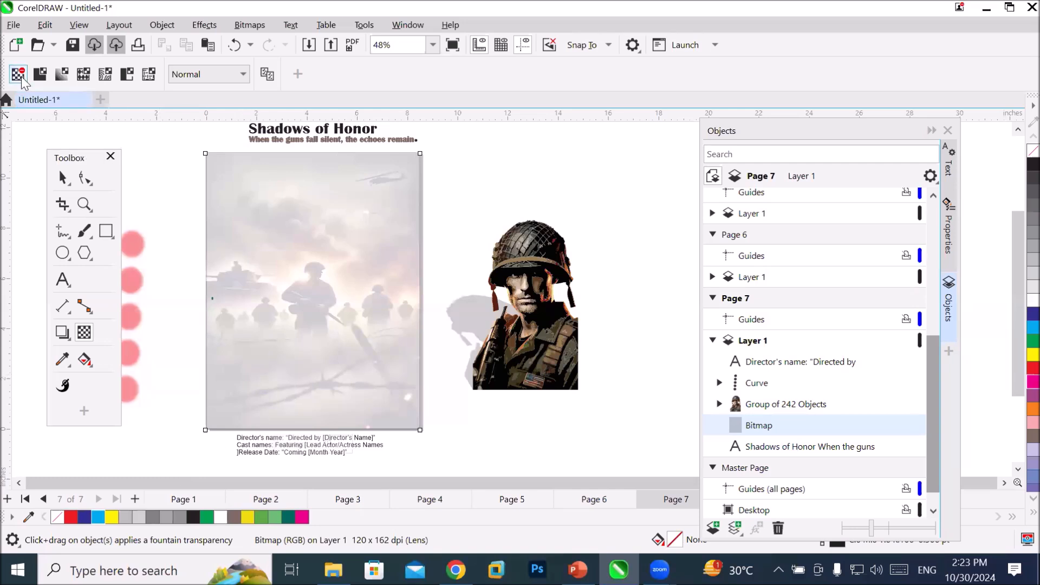
left_click_drag(275, 266, 275, 264)
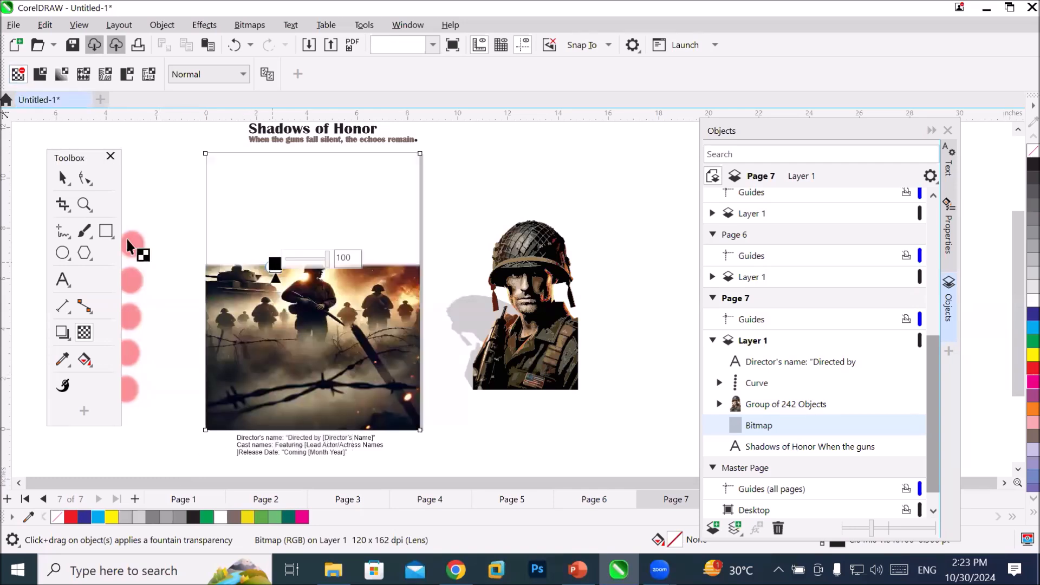
key("ctrl+z")
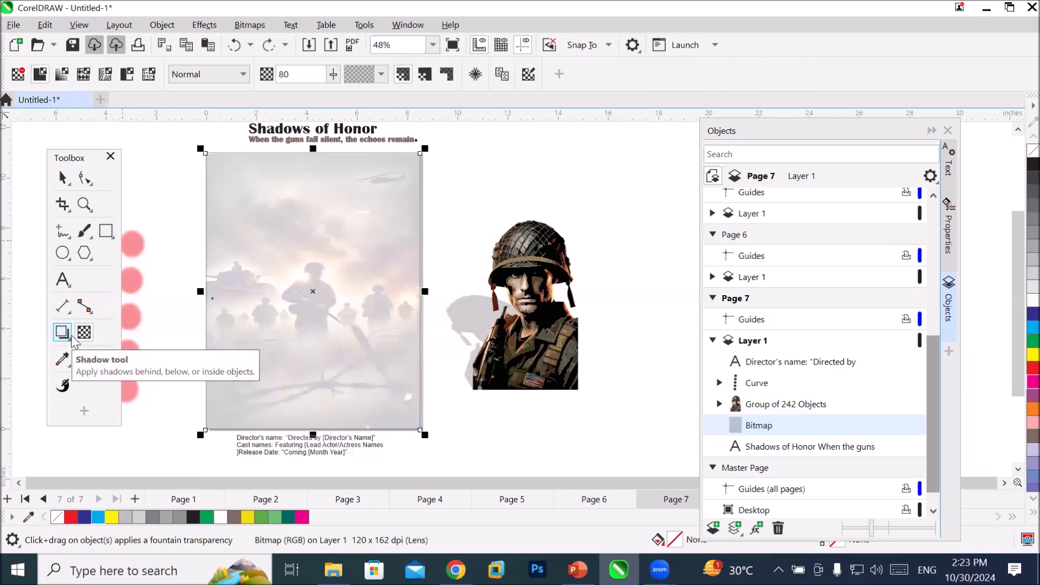
left_click(61, 175)
left_click(449, 172)
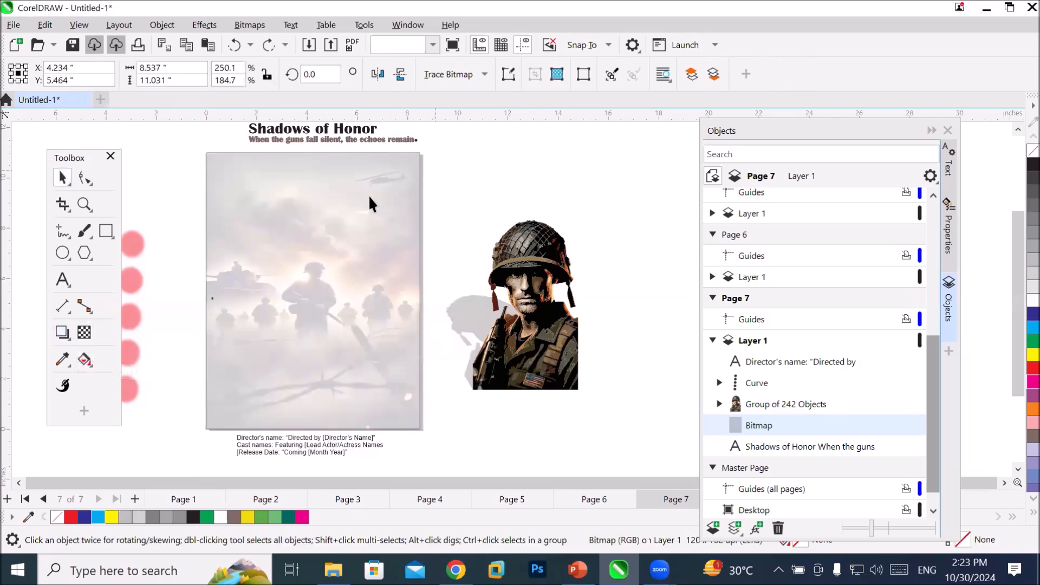
- Select the background bitmap on Page 7 and remove its uniform transparency
left_click(306, 285)
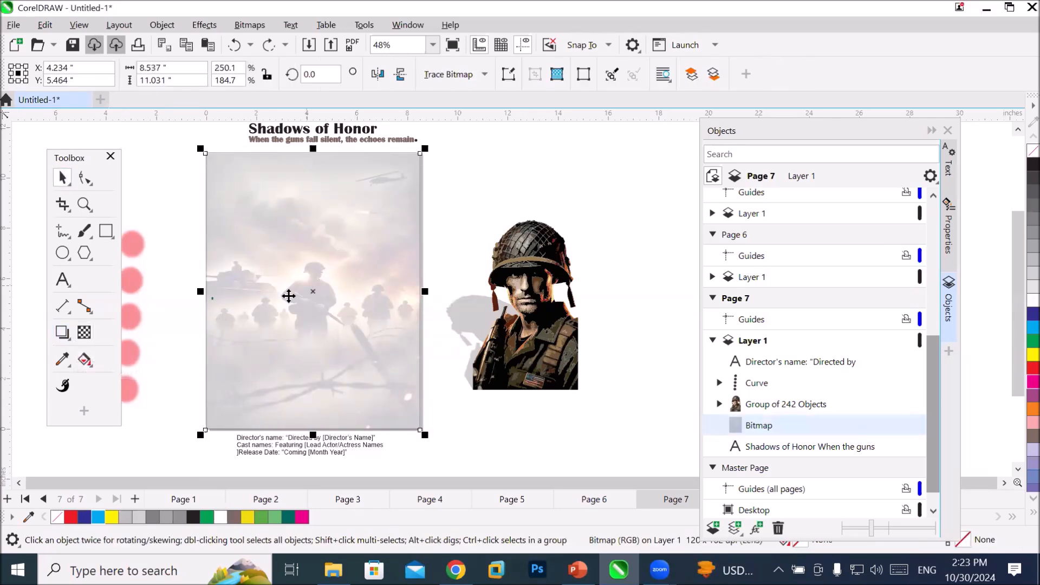
left_click(83, 334)
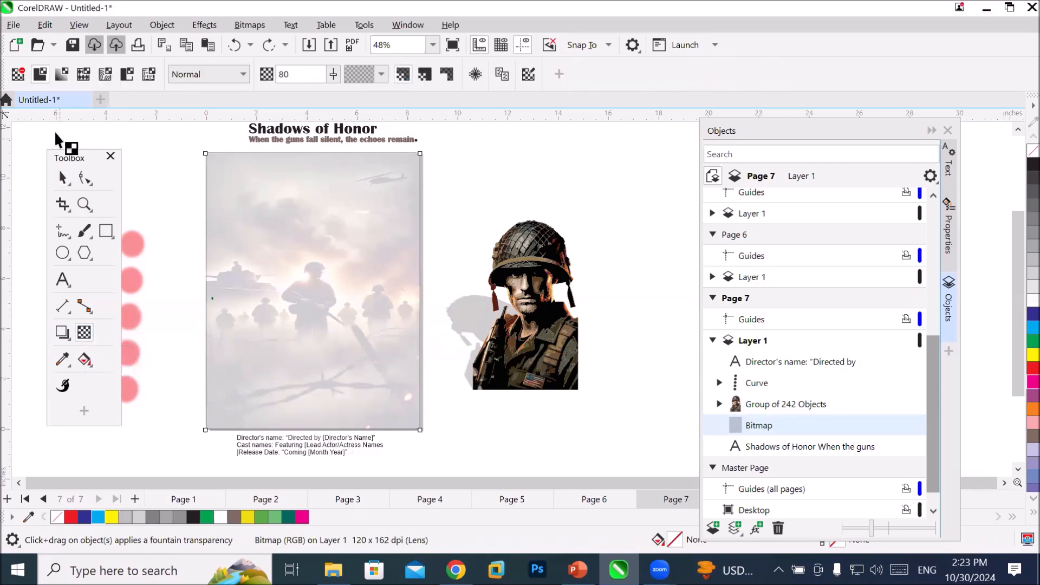
left_click(18, 75)
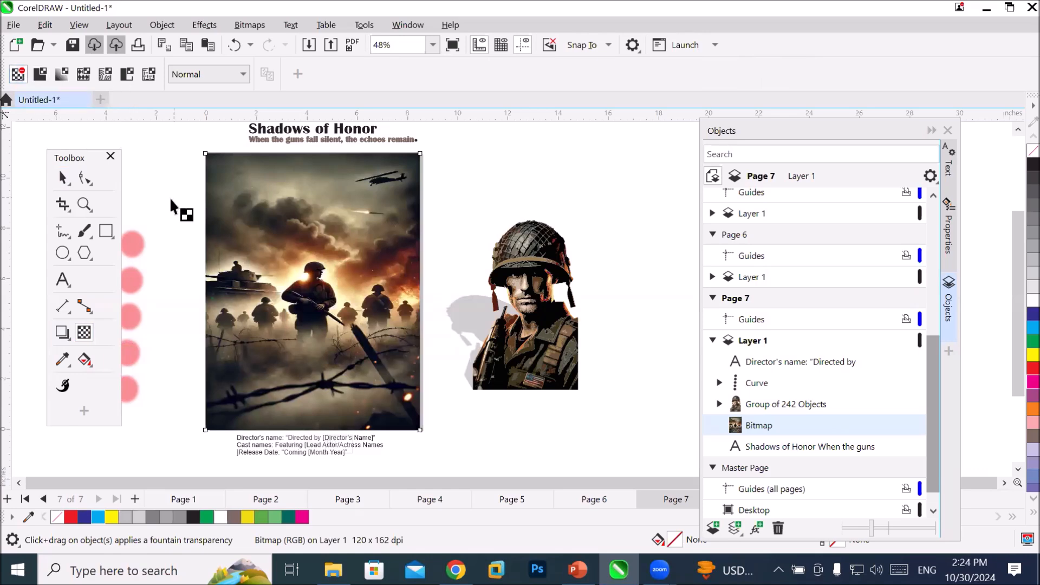
- Apply a linear fountain transparency across the background bitmap and set the node at its right edge to 100
left_click(62, 74)
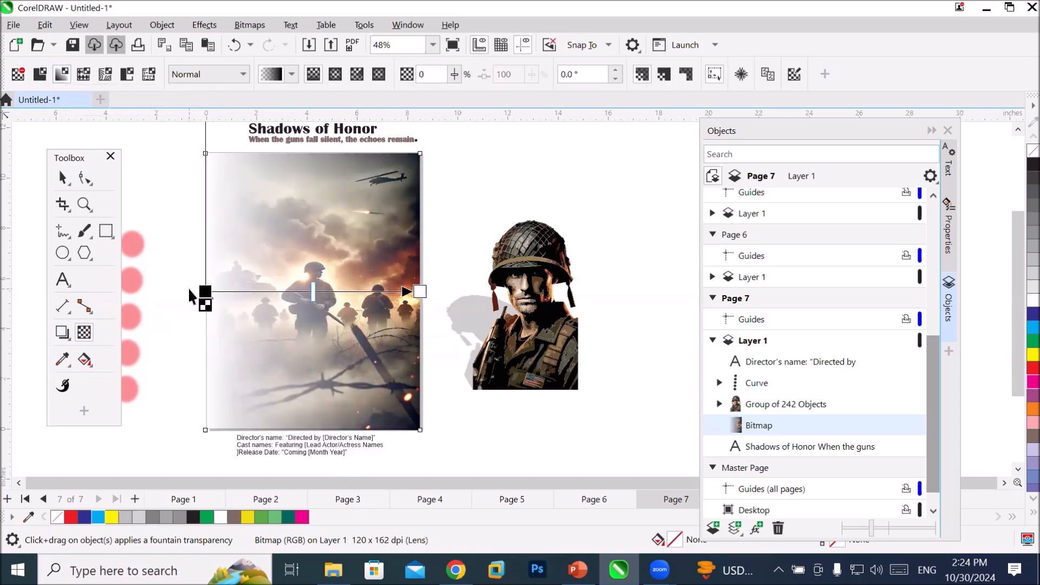
scroll(198, 297, "up", 2)
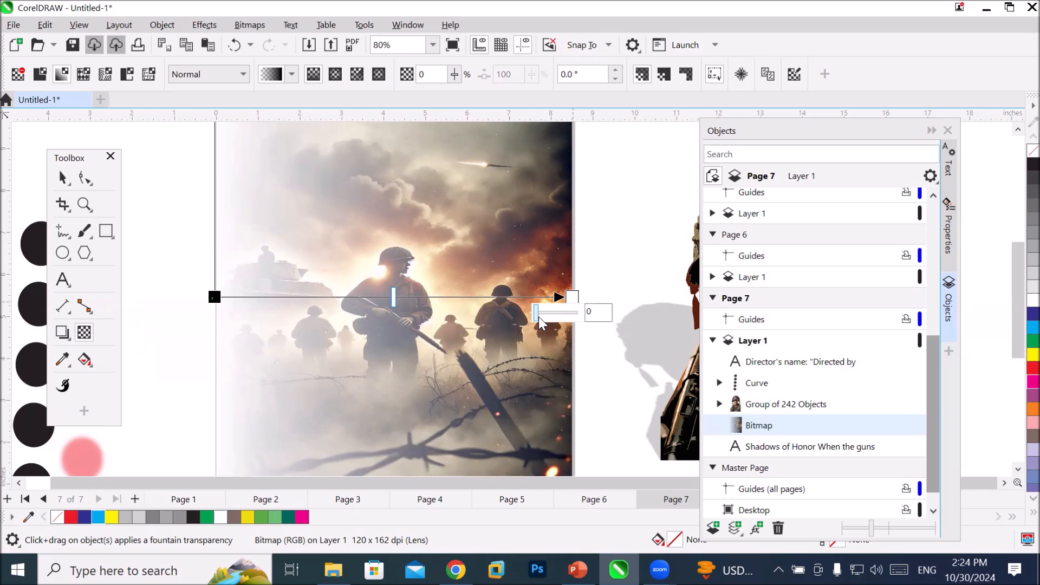
left_click_drag(540, 322, 585, 327)
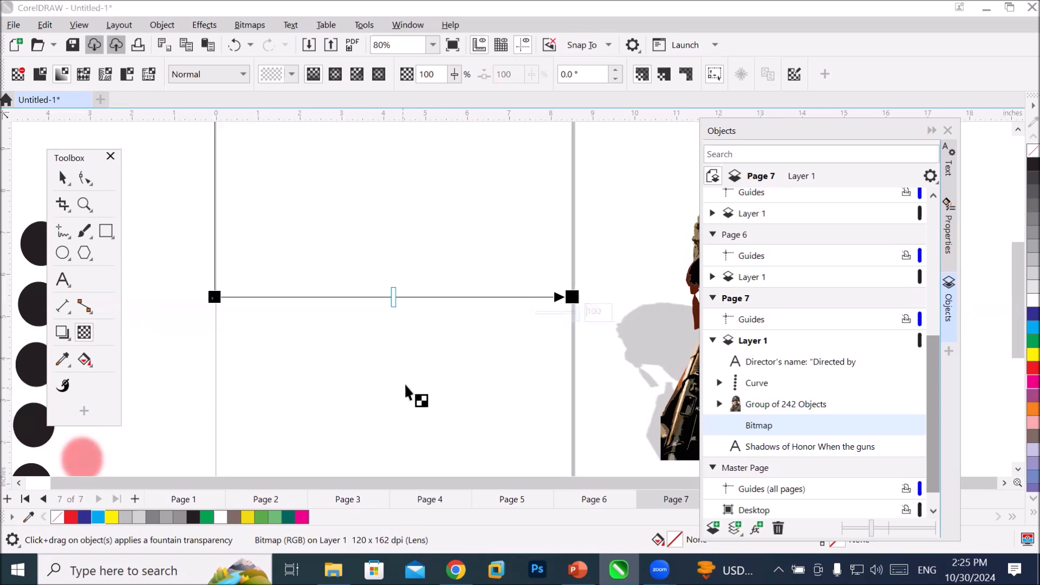
- Add a page-sized rectangle behind all objects on Page 7 and fill it with yellow
scroll(405, 375, "down", 1)
scroll(406, 376, "down", 4)
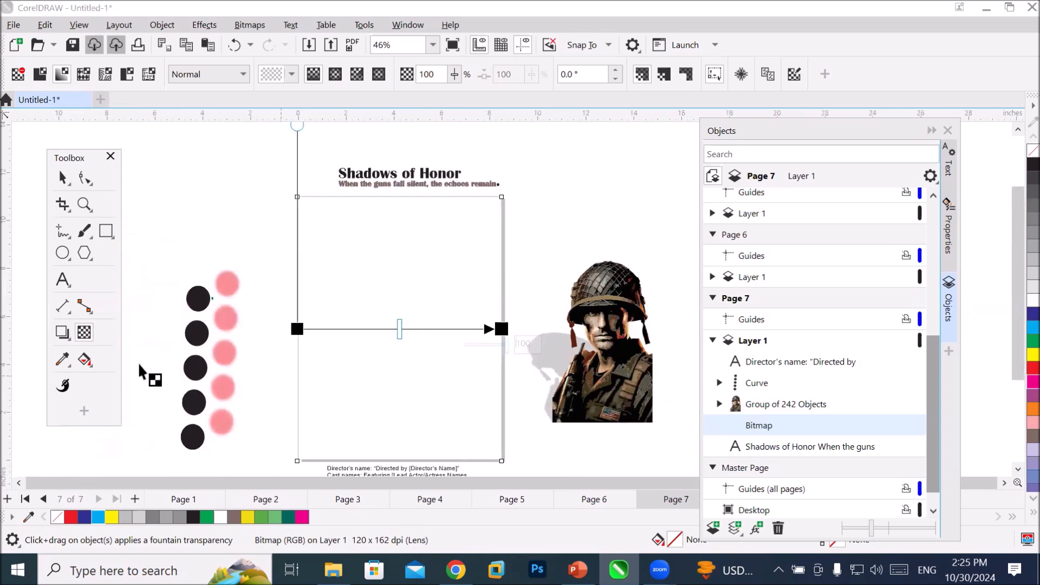
double_click(106, 231)
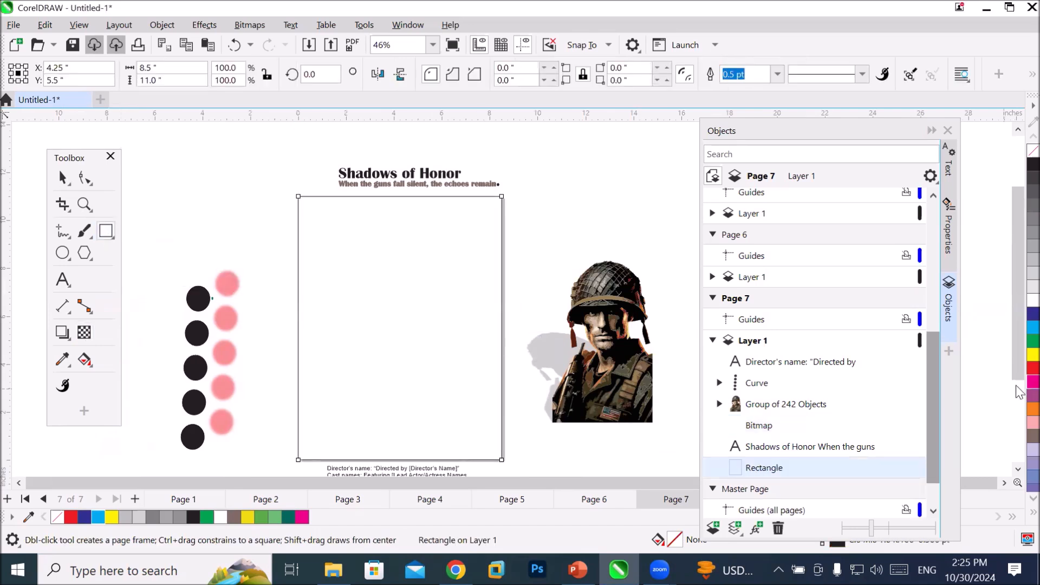
left_click(1033, 355)
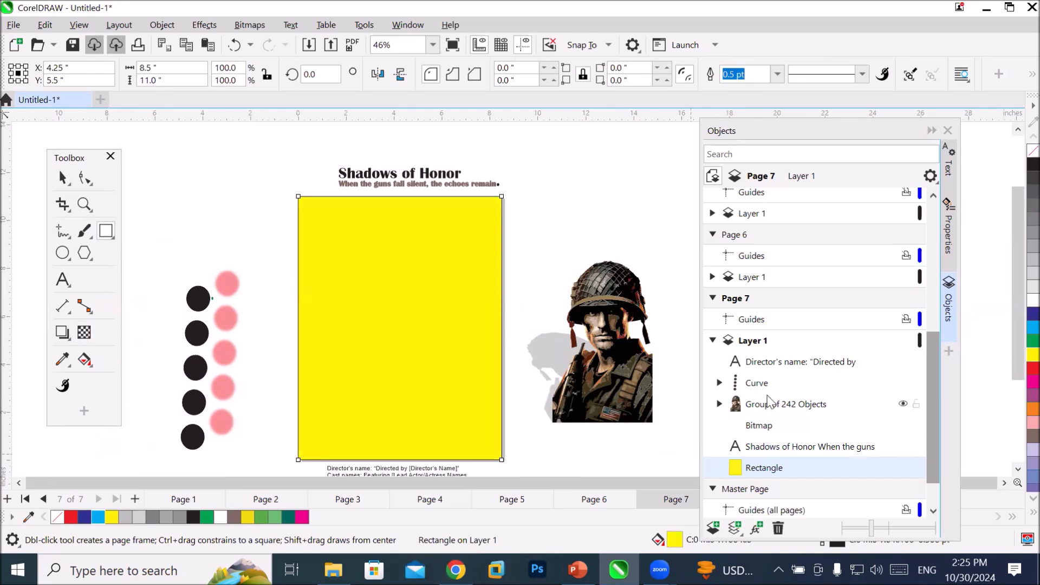
- Reselect the invisible background bitmap and set its fountain transparency's start node, at the left edge, to 8
left_click(768, 431)
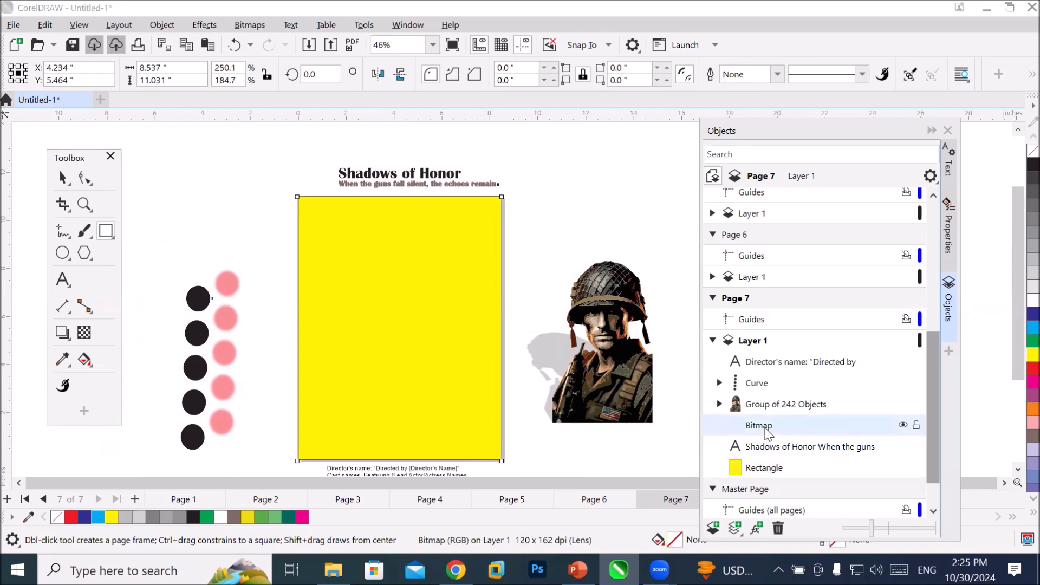
left_click(84, 333)
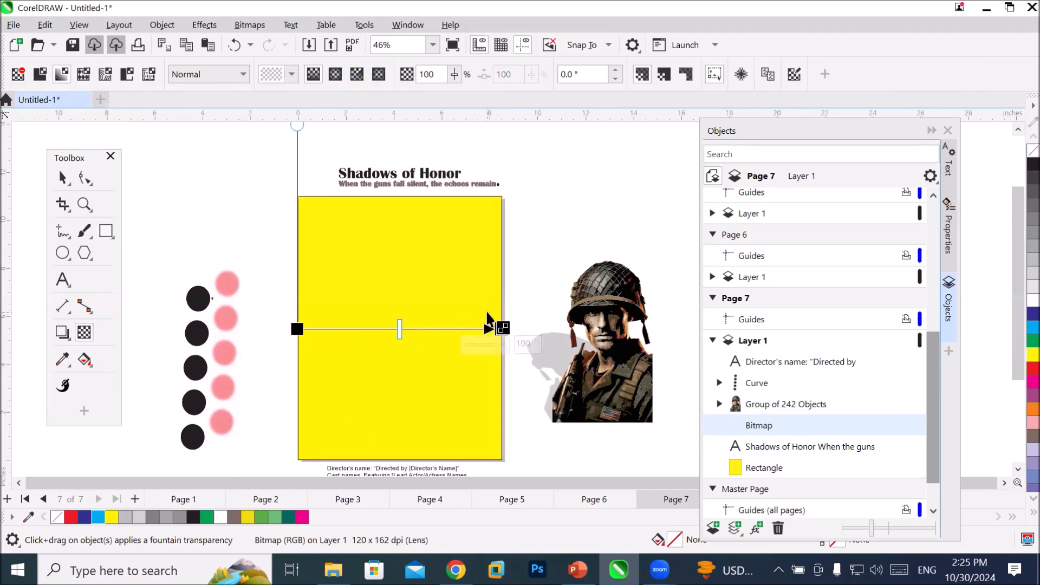
left_click(295, 328)
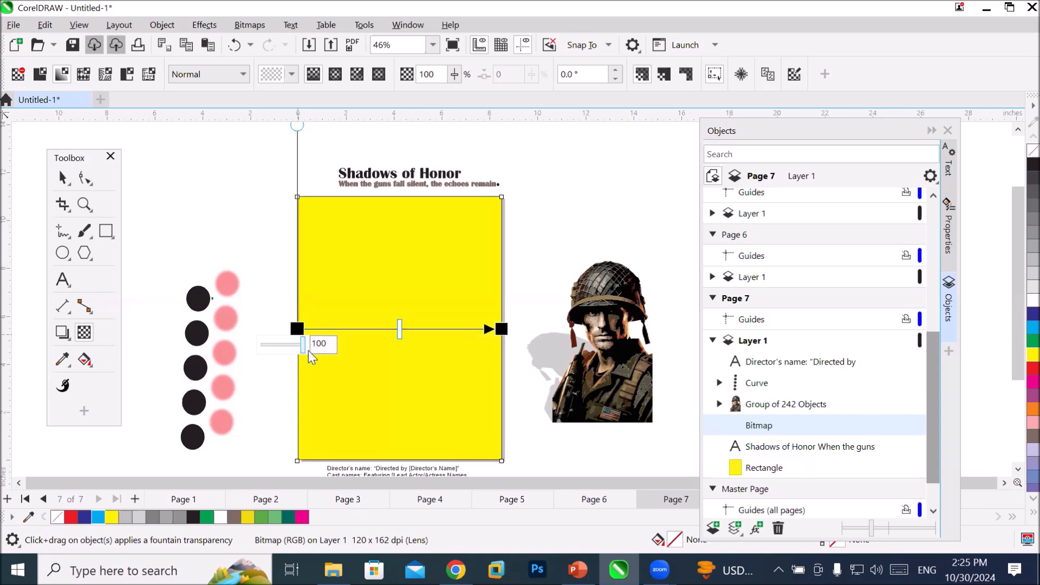
left_click_drag(301, 351, 279, 349)
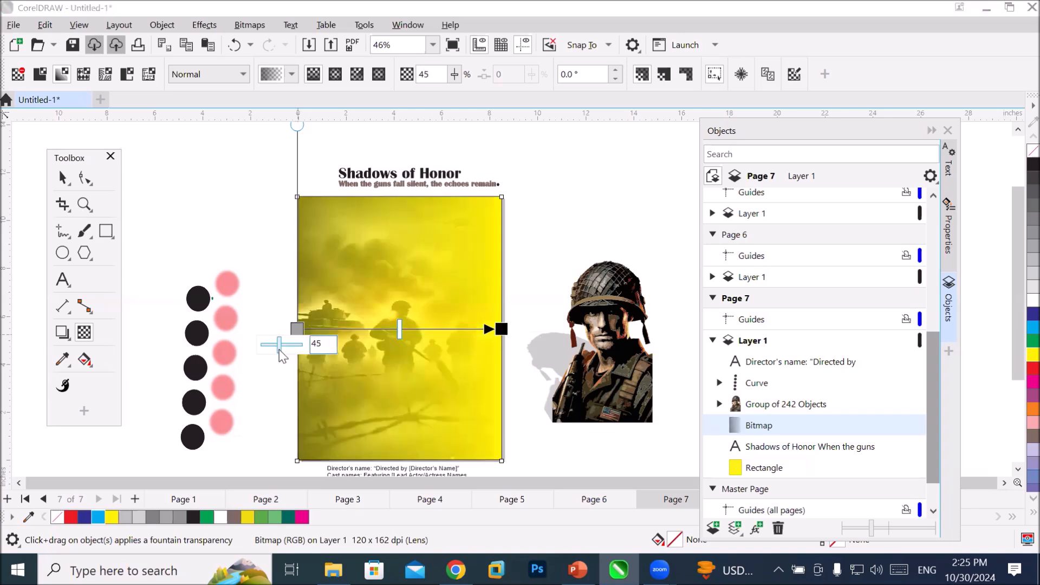
left_click_drag(279, 350, 264, 348)
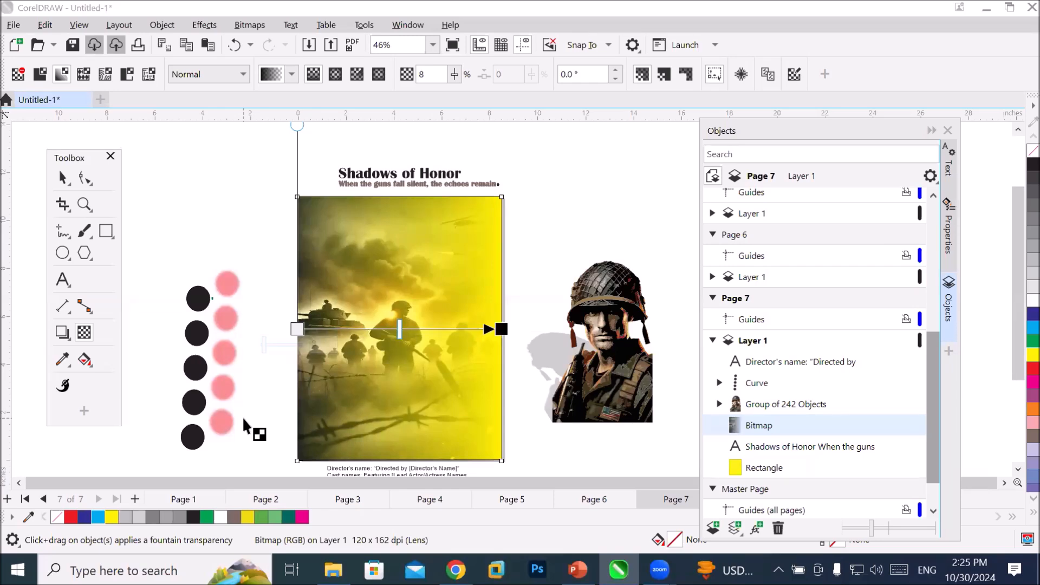
mouse_move(264, 346)
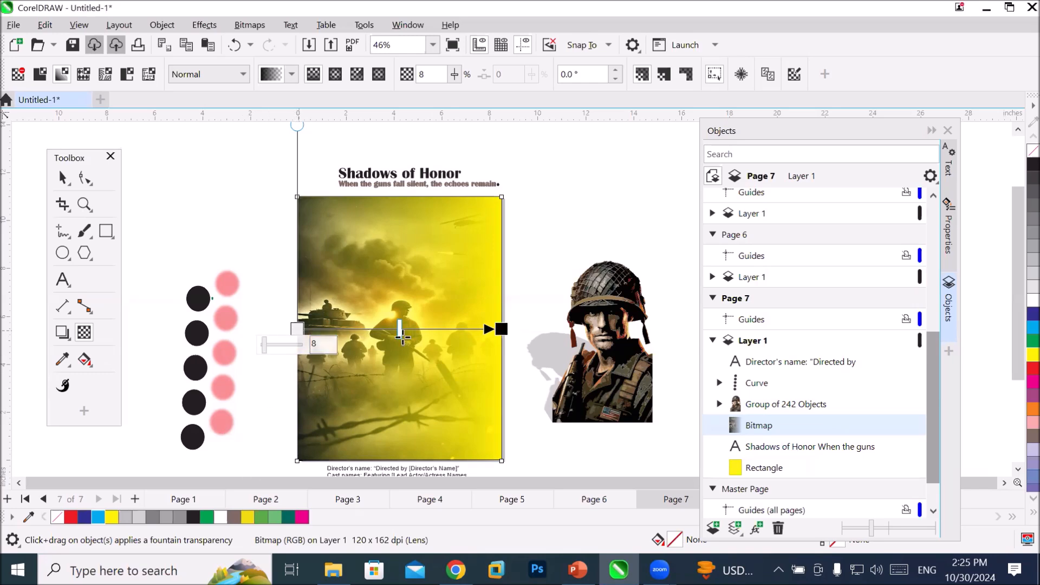
- Select the end and start transparency nodes in turn, and slide the gradient's midpoint close to the start node
left_click(502, 328)
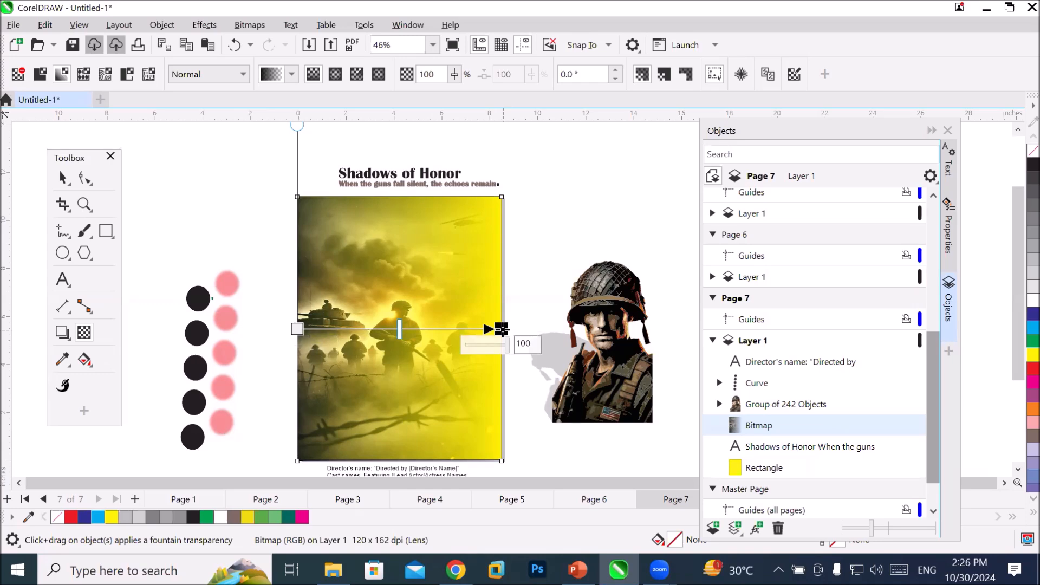
left_click(297, 329)
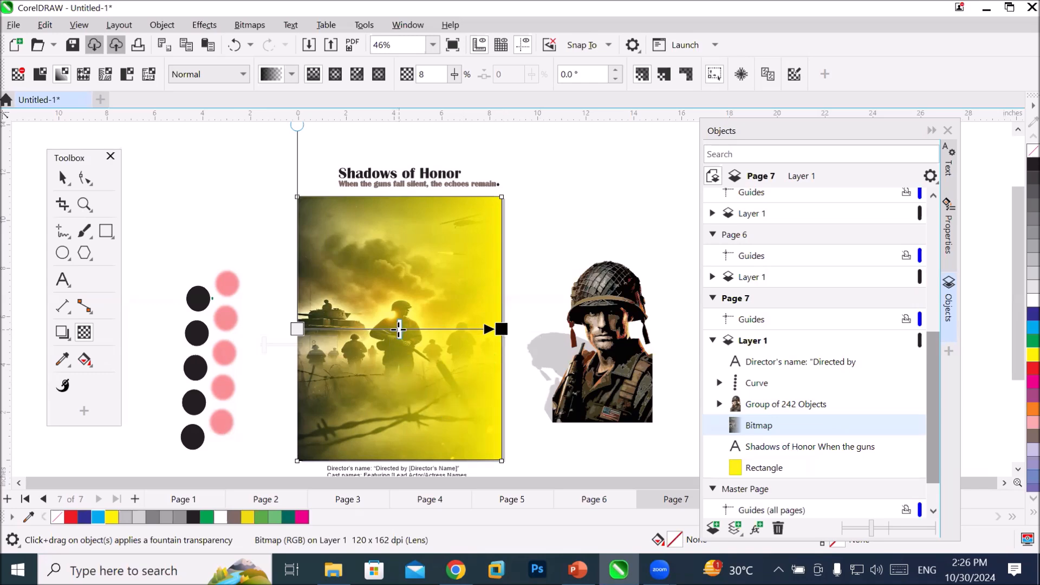
left_click_drag(400, 329, 318, 329)
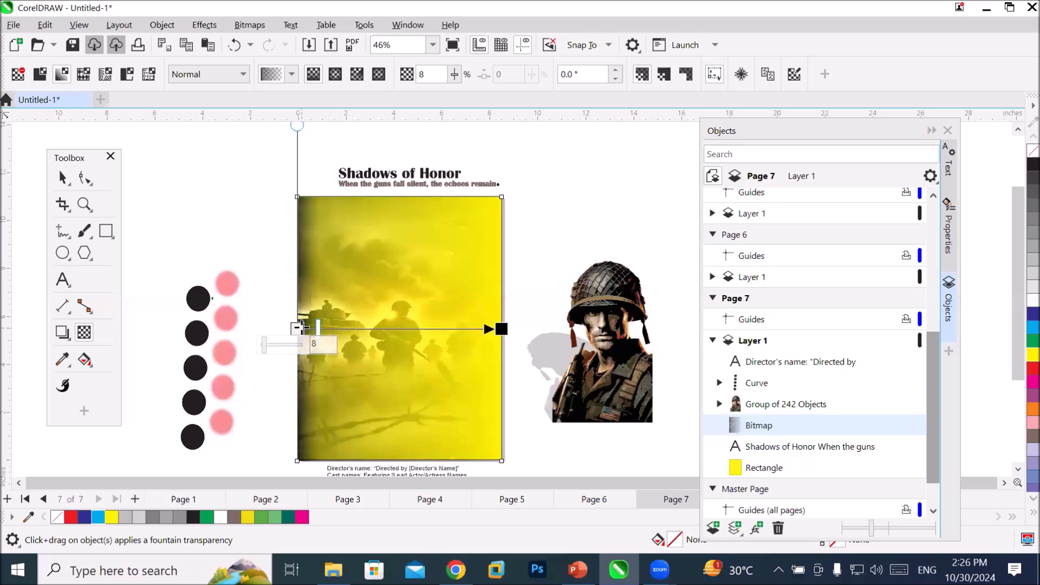
scroll(265, 312, "up", 3)
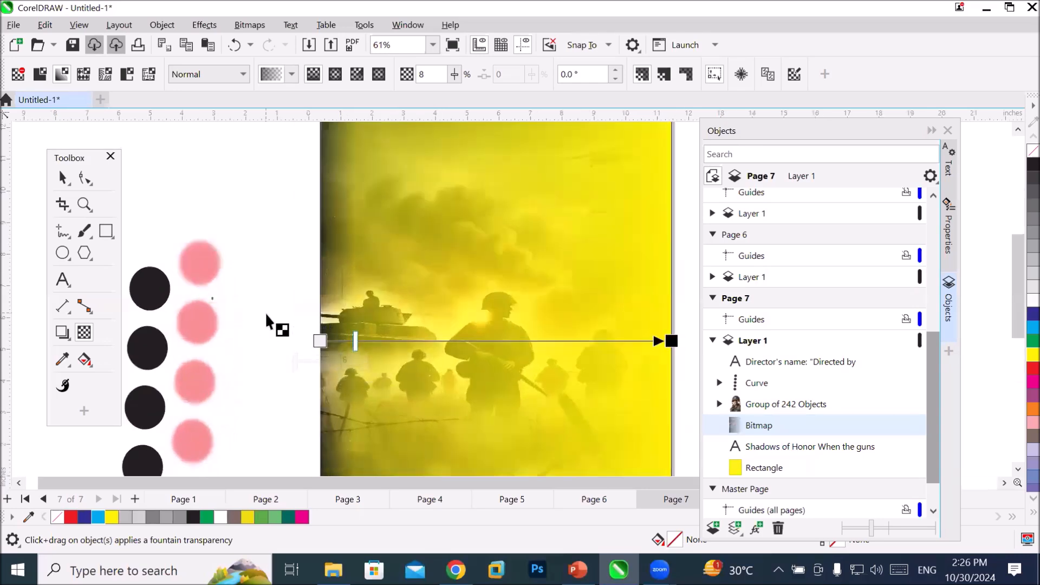
scroll(293, 390, "up", 2)
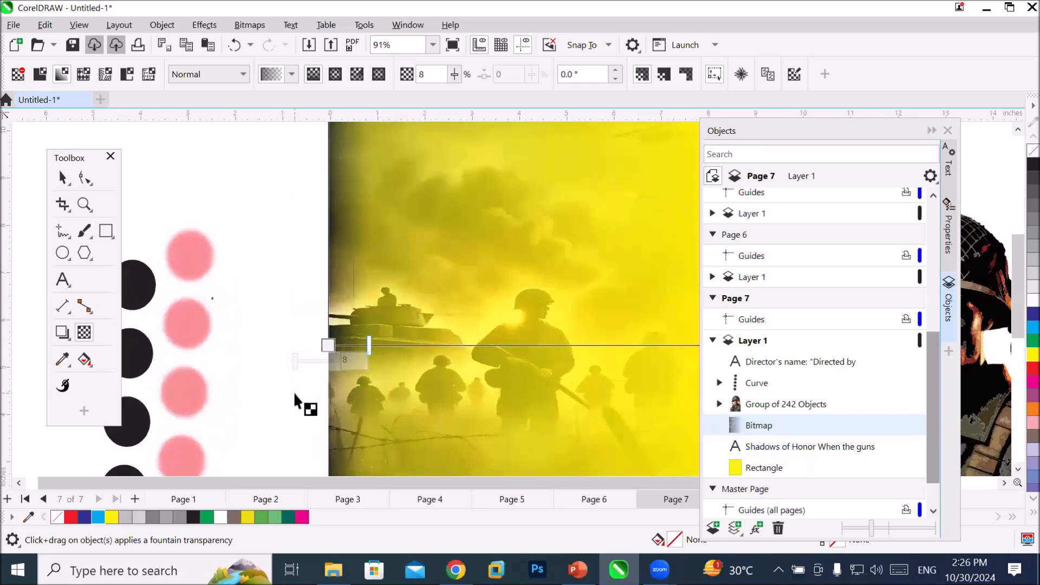
scroll(381, 385, "down", 2)
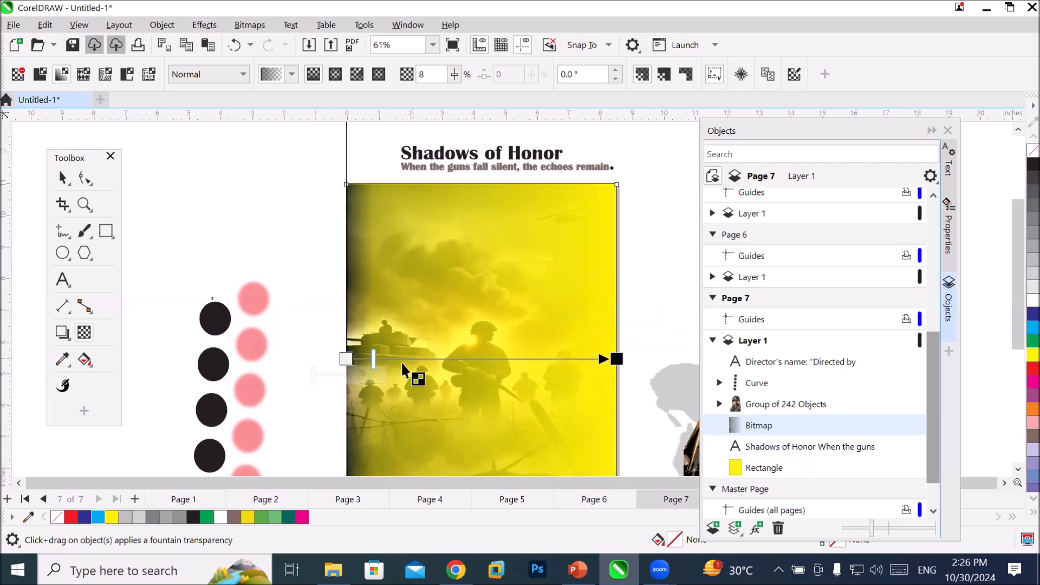
- Slide the transparency midpoint almost to the end node and back to the poster's centre, and select the end node
left_click_drag(372, 356, 589, 367)
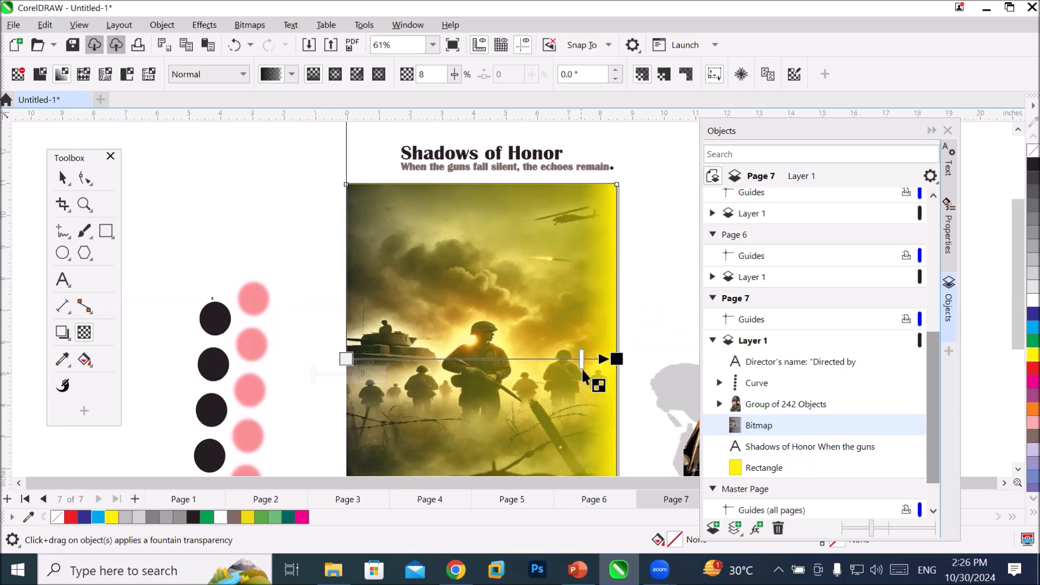
left_click_drag(582, 359, 602, 359)
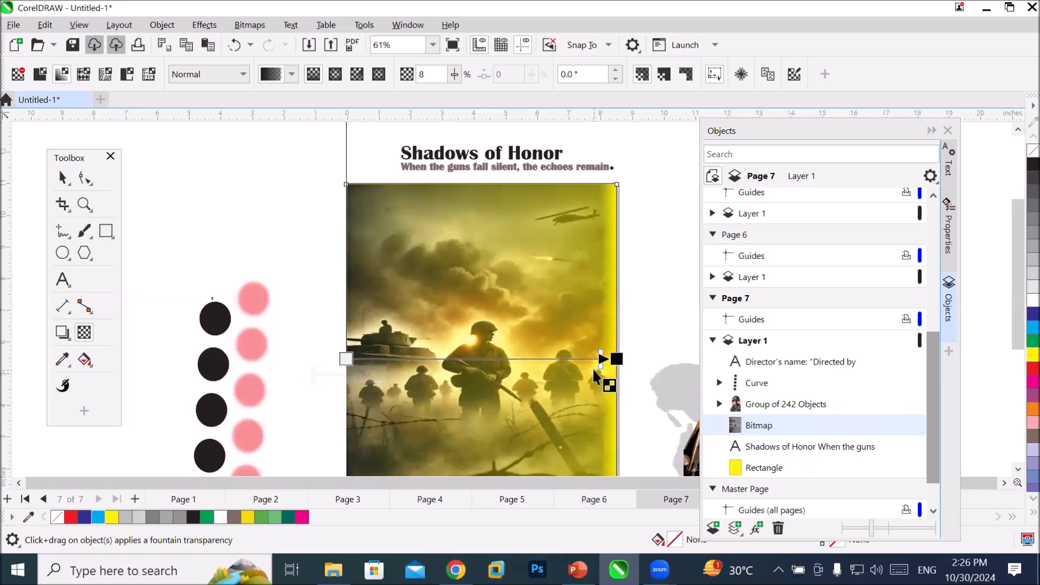
left_click_drag(553, 359, 482, 360)
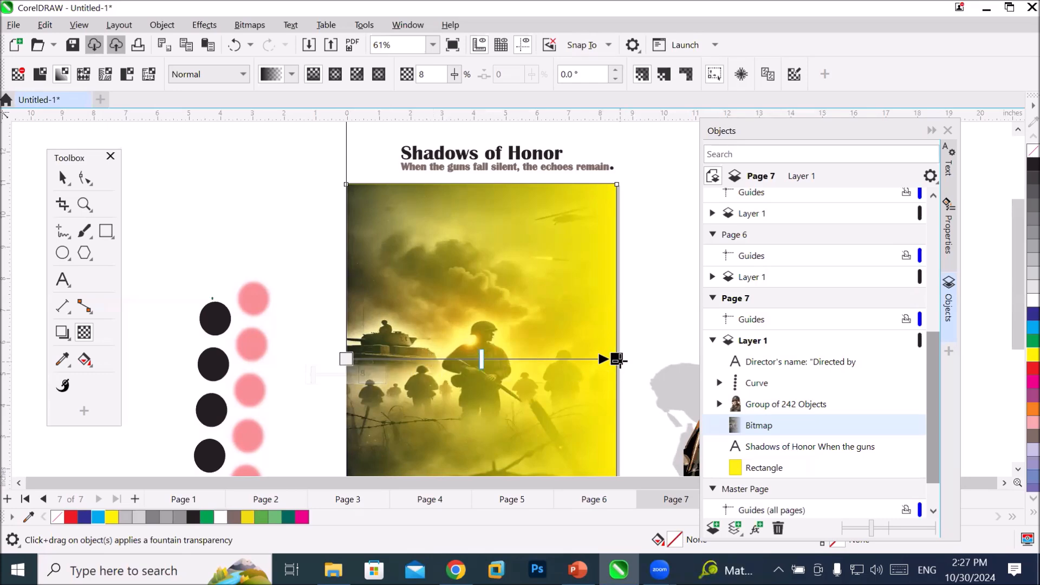
left_click(618, 360)
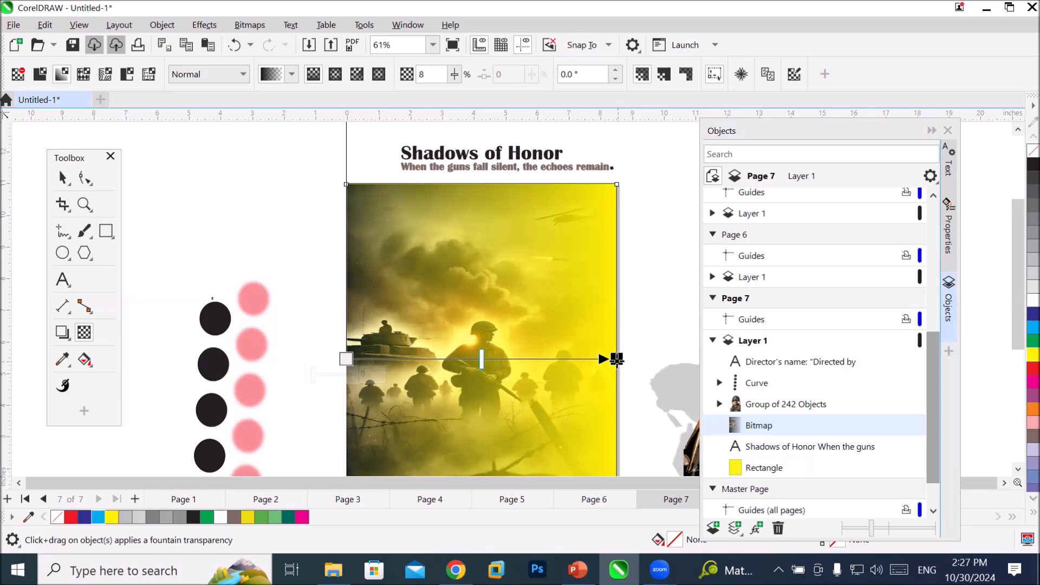
- Set the background bitmap's start transparency node to 100 and its end node to 0
left_click(346, 359)
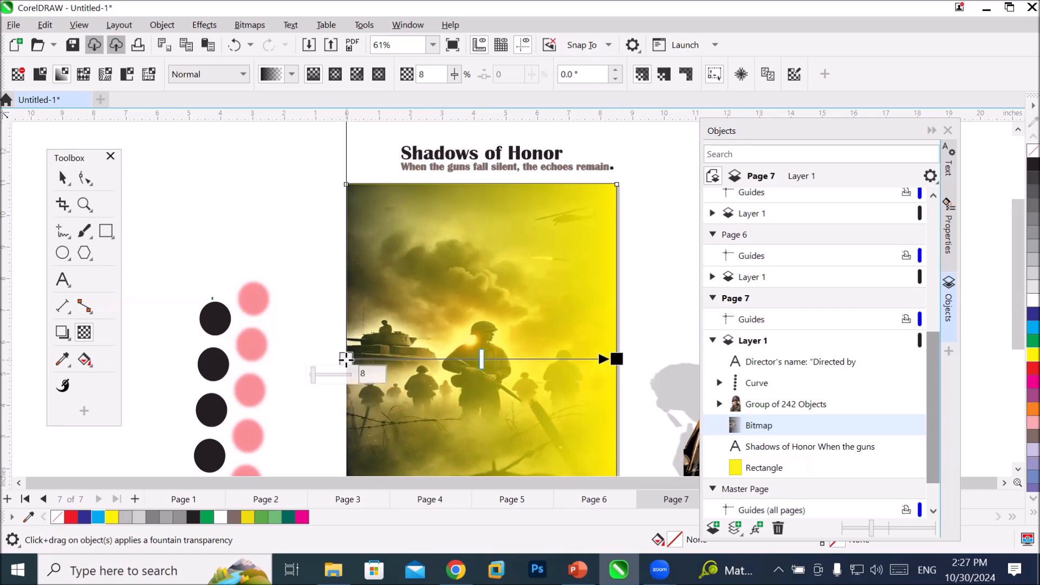
left_click_drag(314, 374, 360, 374)
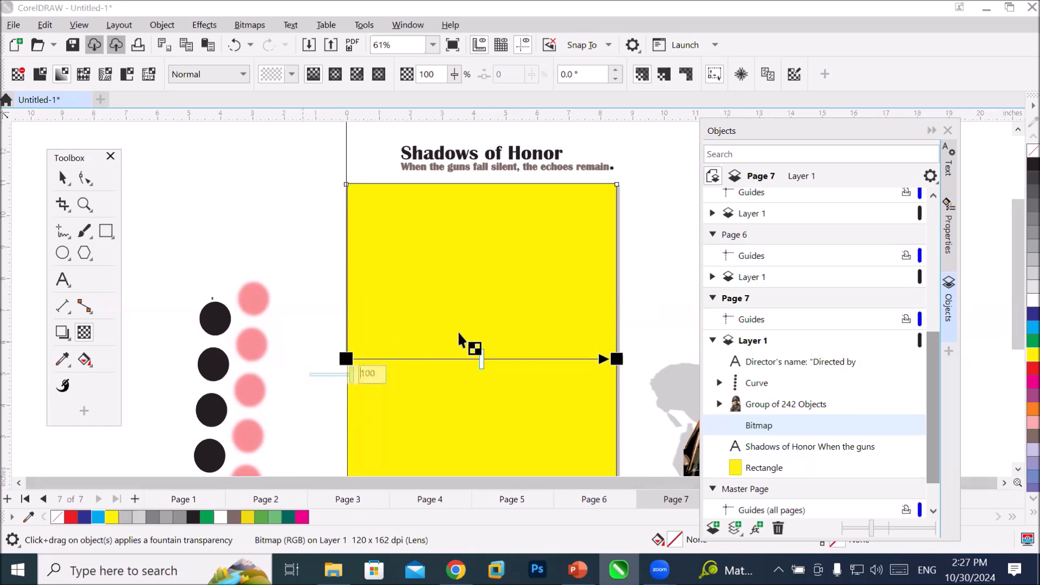
left_click(616, 359)
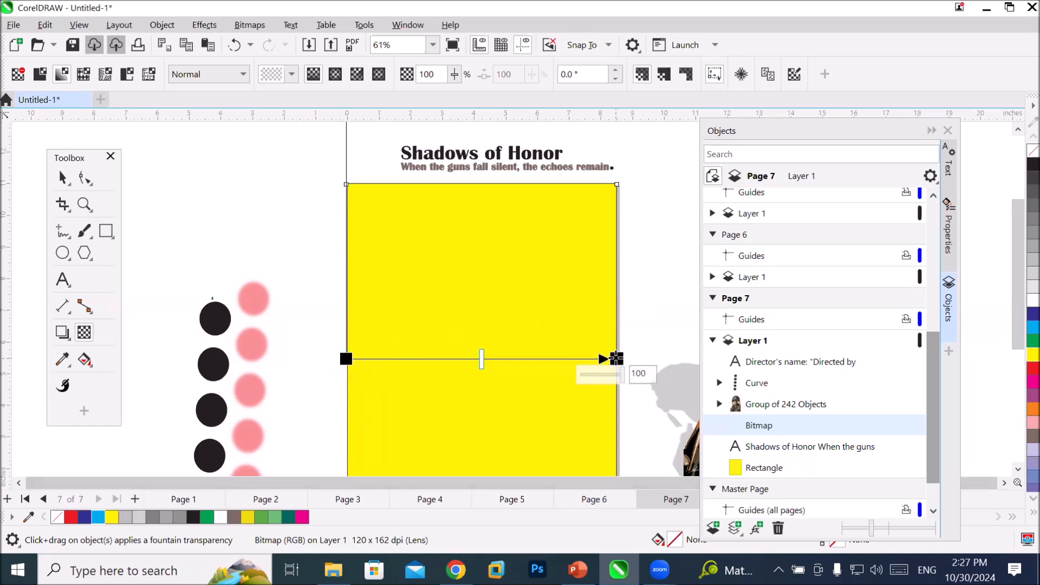
left_click_drag(623, 378, 577, 381)
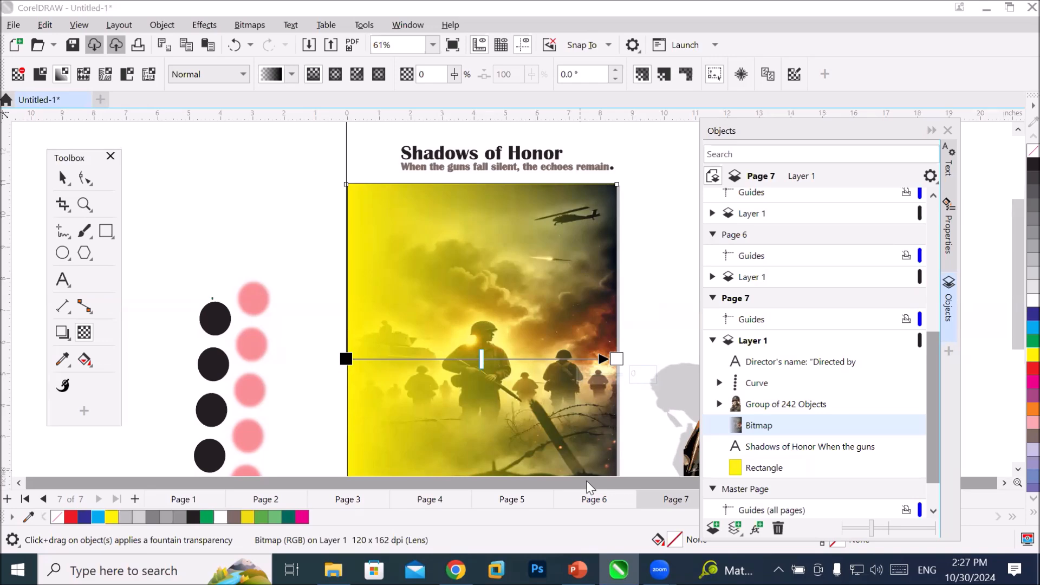
- Set the start transparency node at the bitmap's left edge to 0
left_click(346, 359)
left_click_drag(351, 374, 282, 375)
left_click(345, 358)
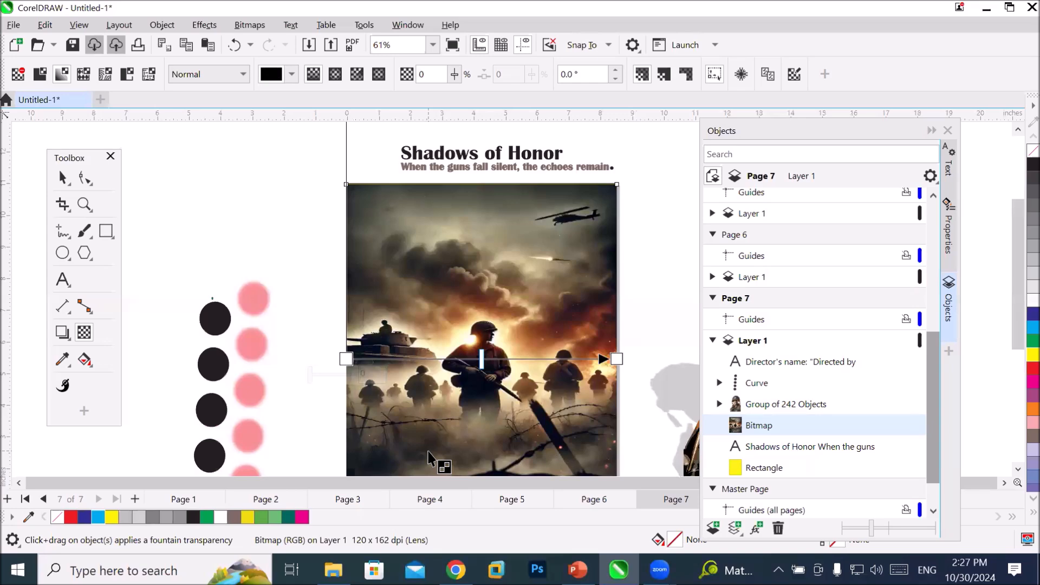
- Move the soldier group from beside the page onto the centre of the poster
scroll(428, 454, "down", 2)
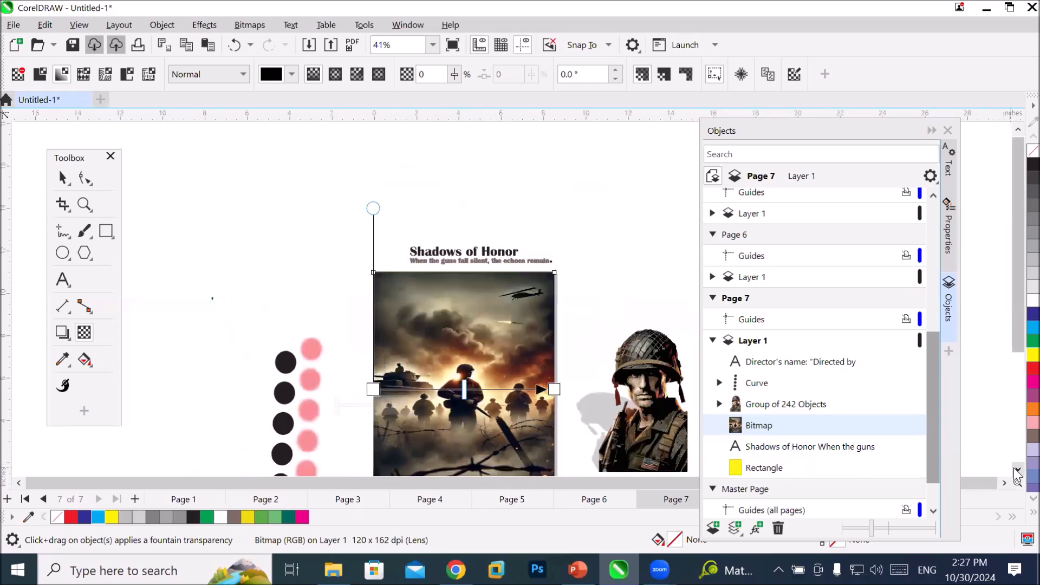
left_click(1018, 469)
left_click(1018, 469)
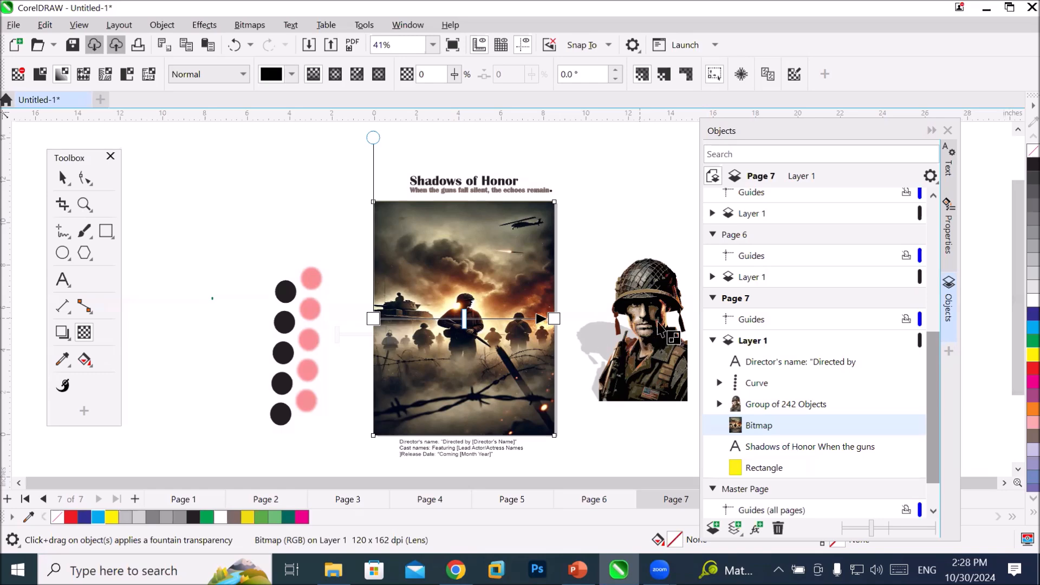
left_click(68, 181)
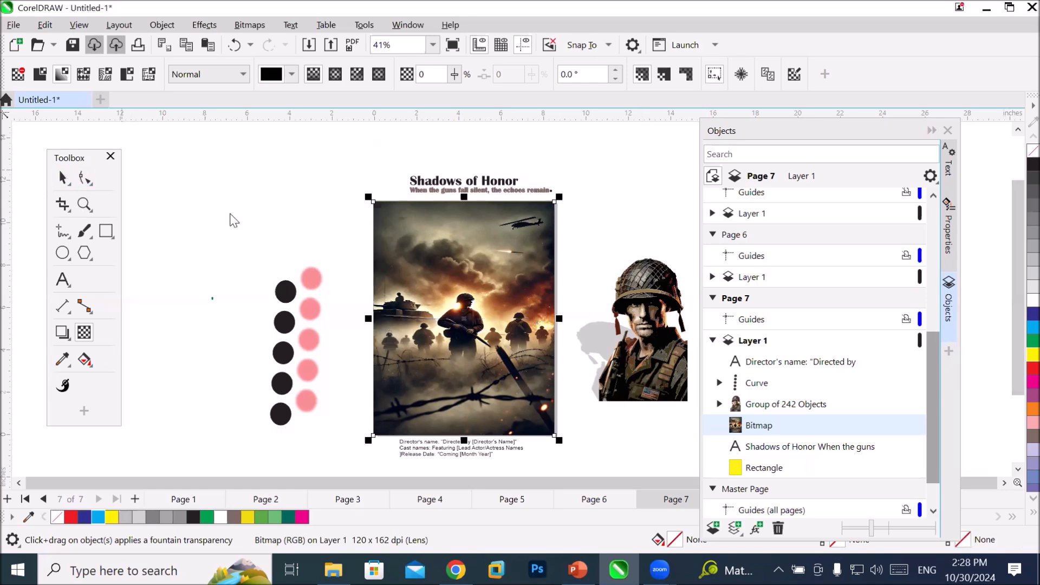
left_click(641, 343)
left_click_drag(641, 343, 470, 355)
scroll(471, 355, "up", 4)
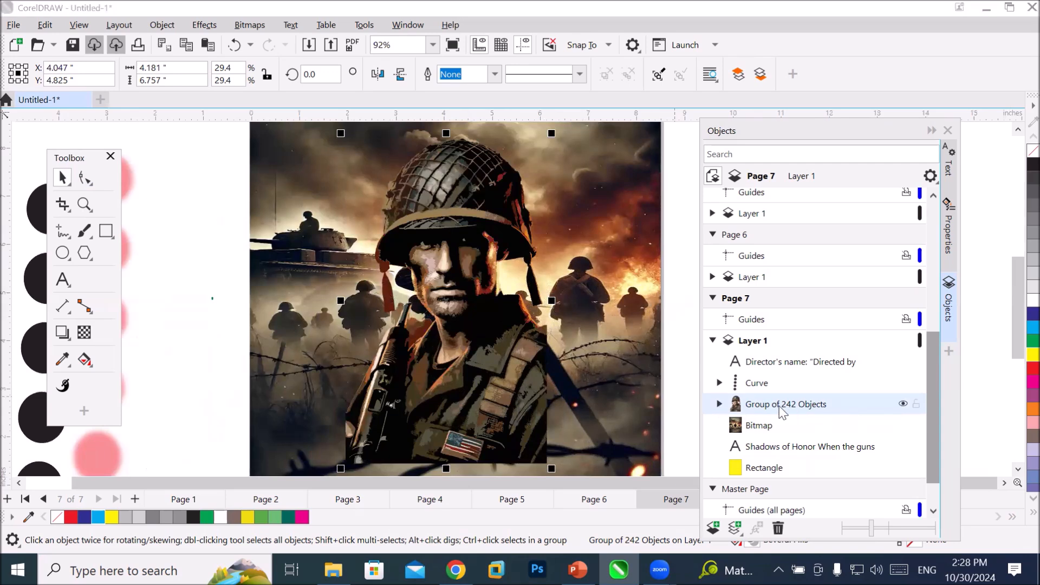
- Reorder the group of 242 objects below the background bitmap on Layer 1, and toggle the bitmap's visibility off and on
left_click_drag(757, 406, 763, 427)
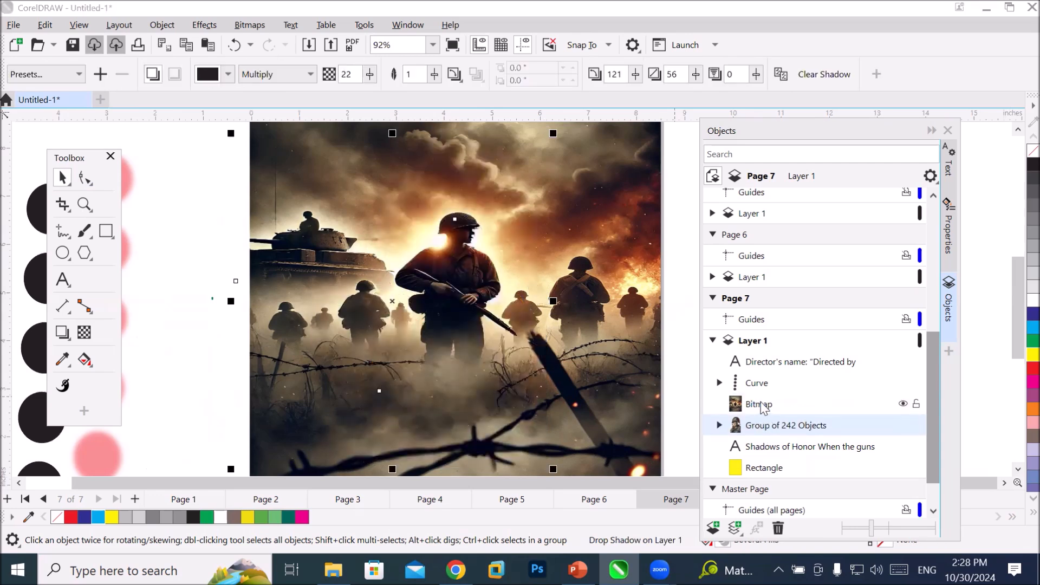
left_click(762, 406)
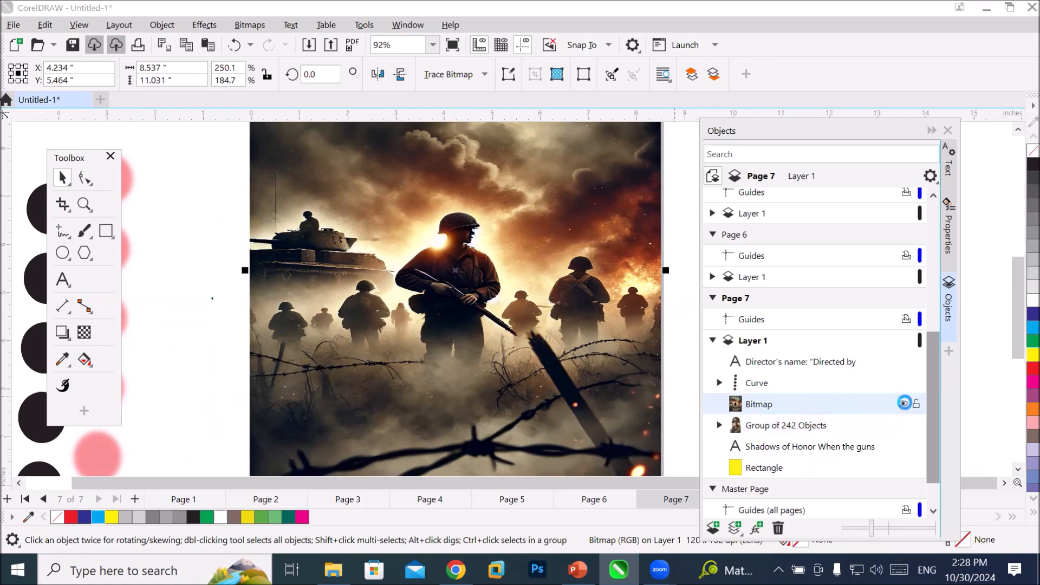
left_click(904, 404)
left_click(903, 403)
left_click(903, 404)
left_click(903, 403)
left_click(903, 404)
left_click(903, 404)
- Select Page 7's yellow rectangle, the soldier group and the background bitmap in turn
left_click(774, 471)
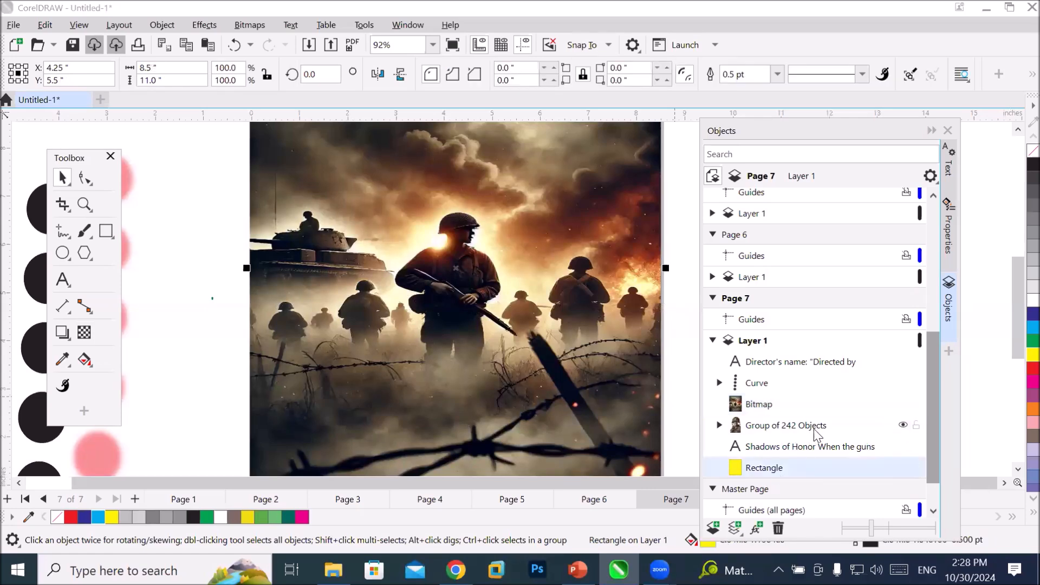
left_click(862, 427)
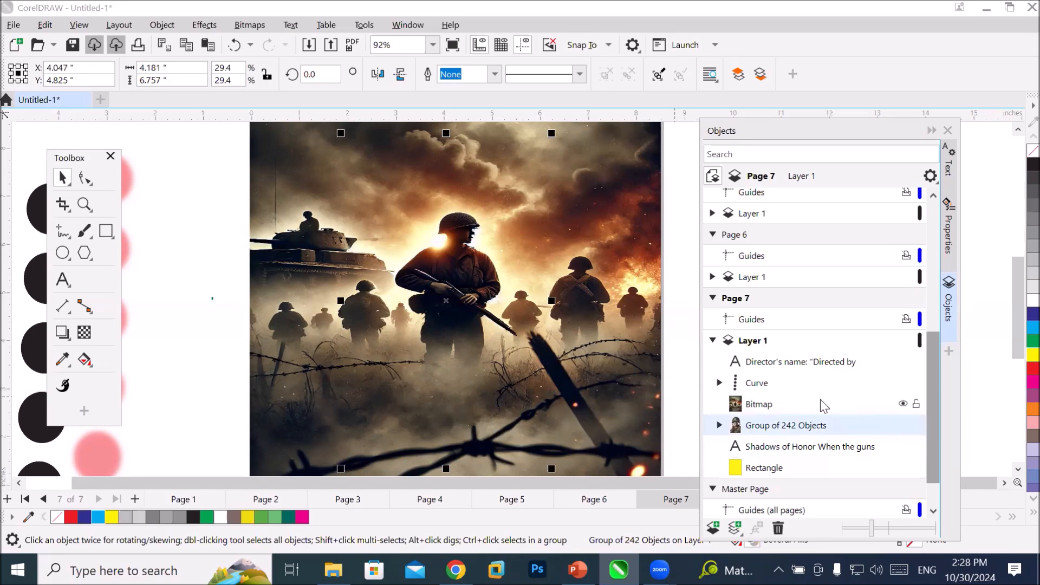
left_click(796, 406)
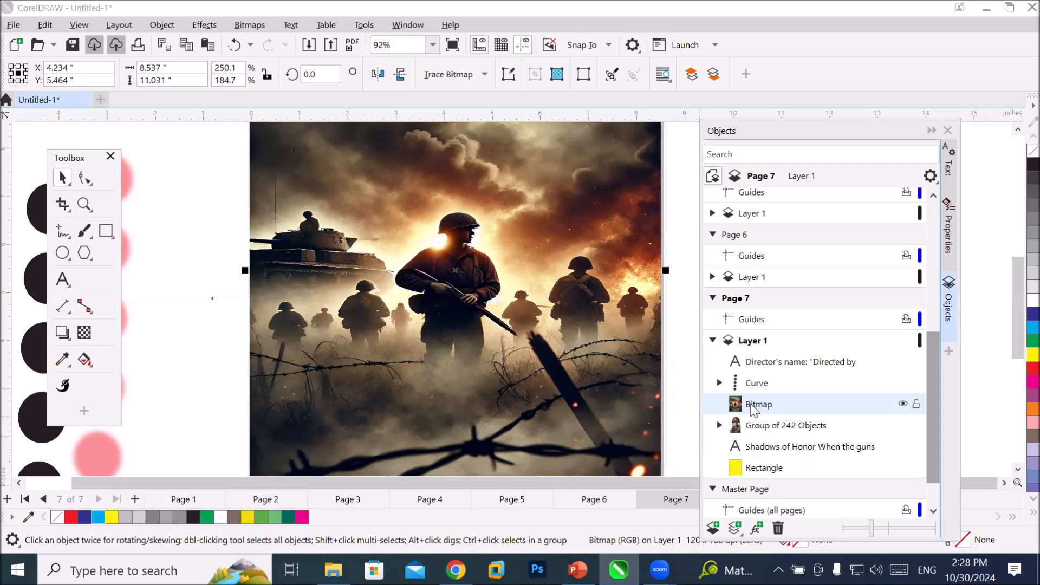
- Add a fountain transparency node at position 52 on the background bitmap and set it to 100
left_click(81, 333)
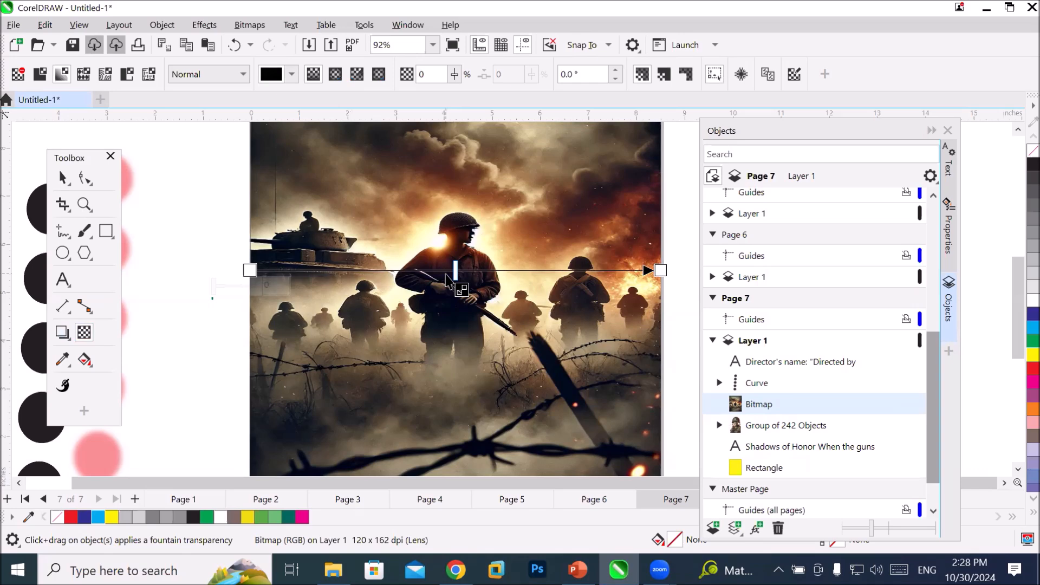
scroll(471, 253, "up", 2)
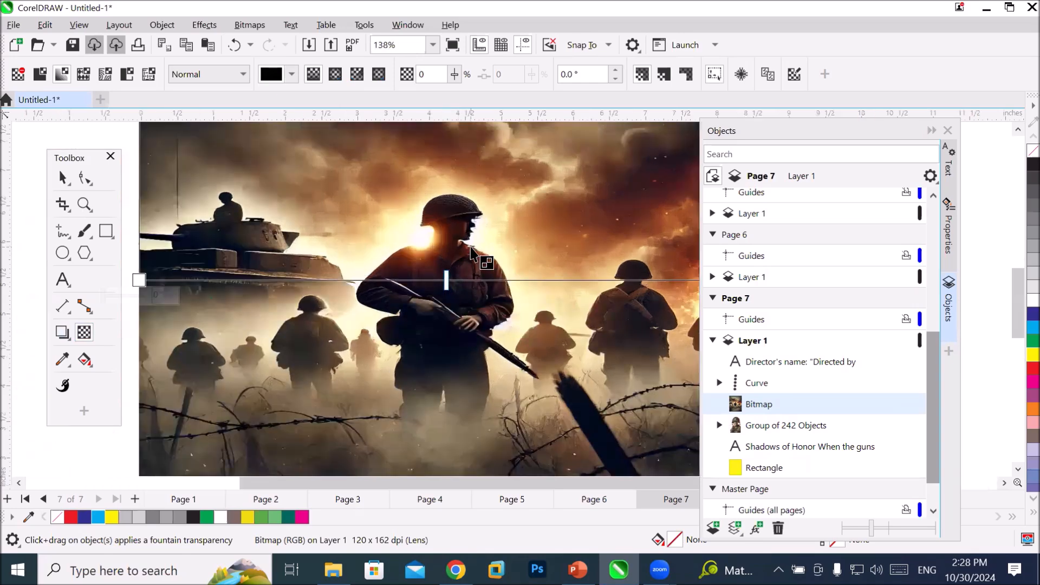
scroll(471, 252, "up", 1)
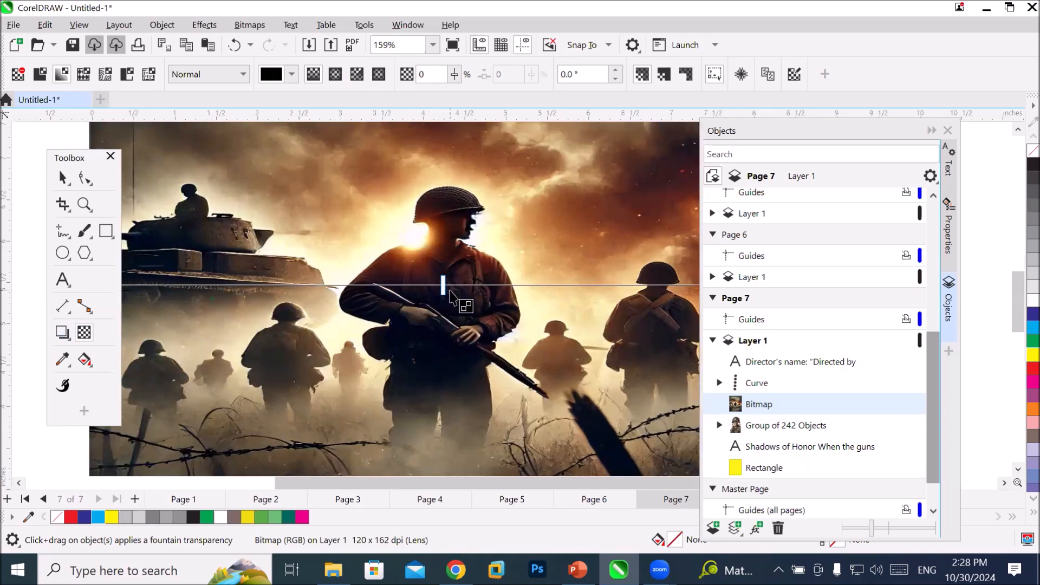
left_click(454, 283)
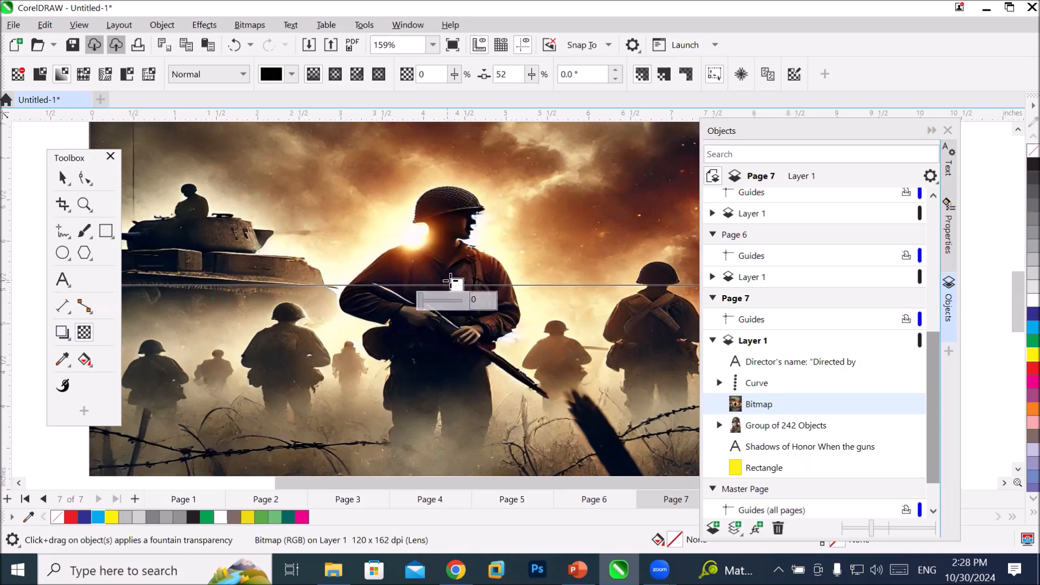
left_click(420, 303)
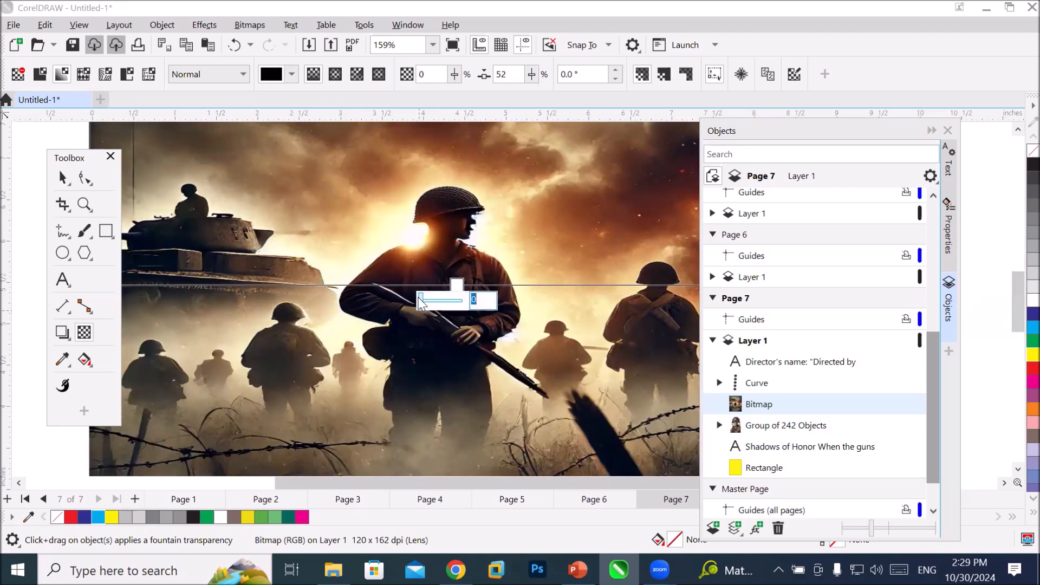
left_click_drag(420, 303, 463, 301)
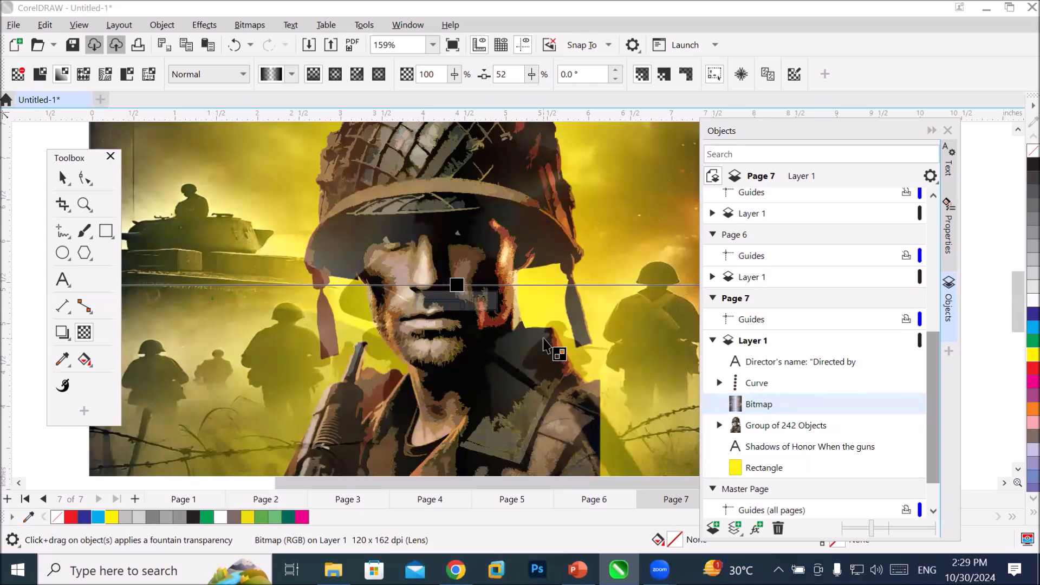
- Lower the bitmap's centre transparency node to 53 and further down to 6
scroll(547, 341, "down", 1)
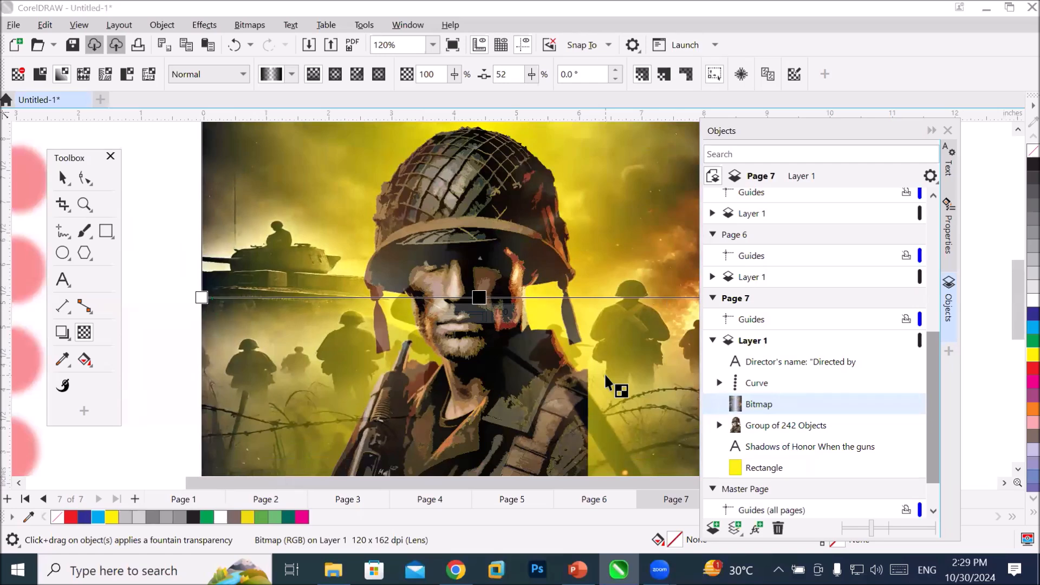
scroll(605, 375, "down", 2)
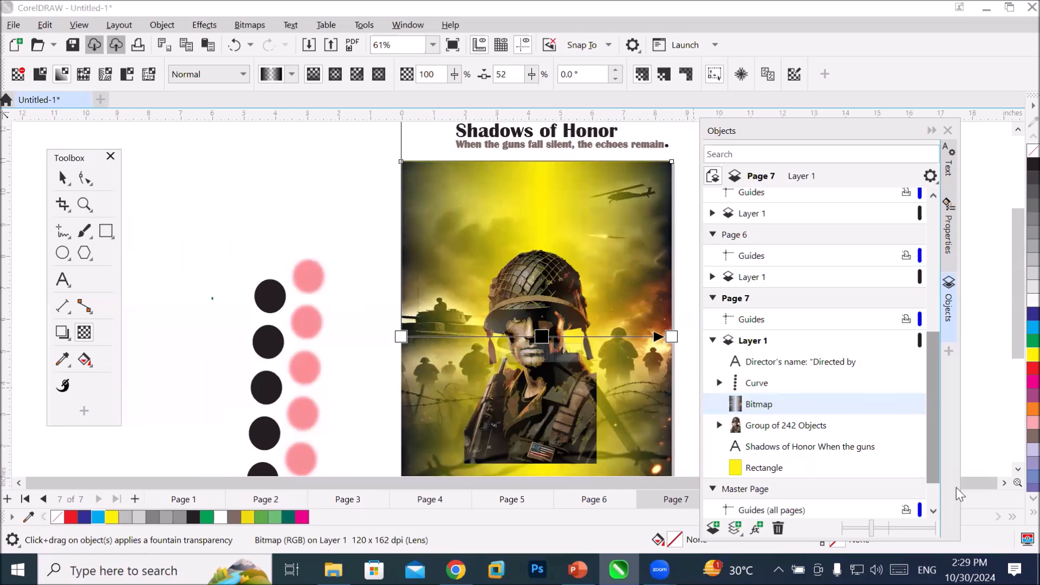
left_click(1003, 477)
left_click(1014, 469)
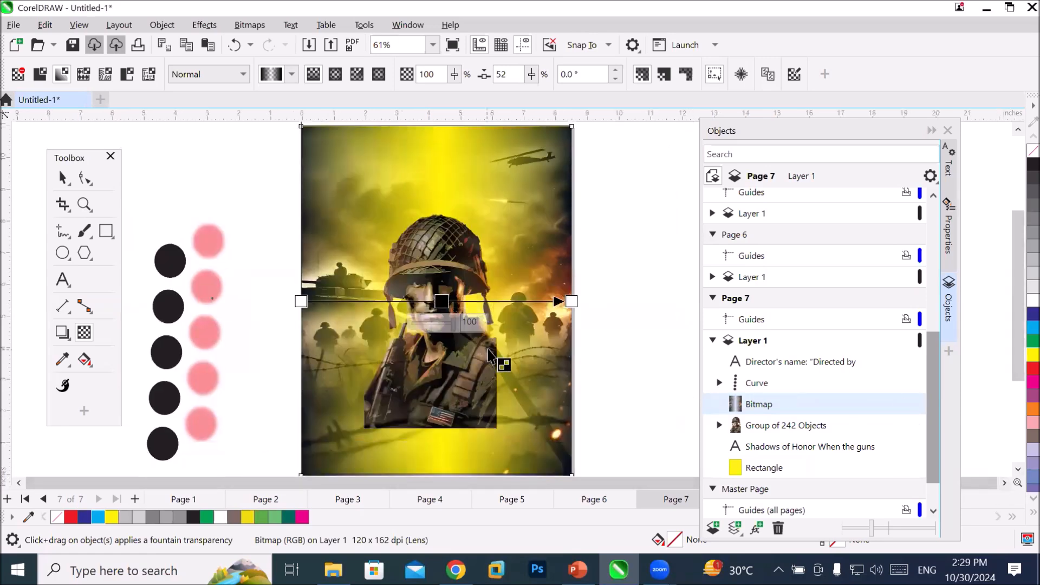
scroll(504, 365, "down", 1)
left_click(453, 313)
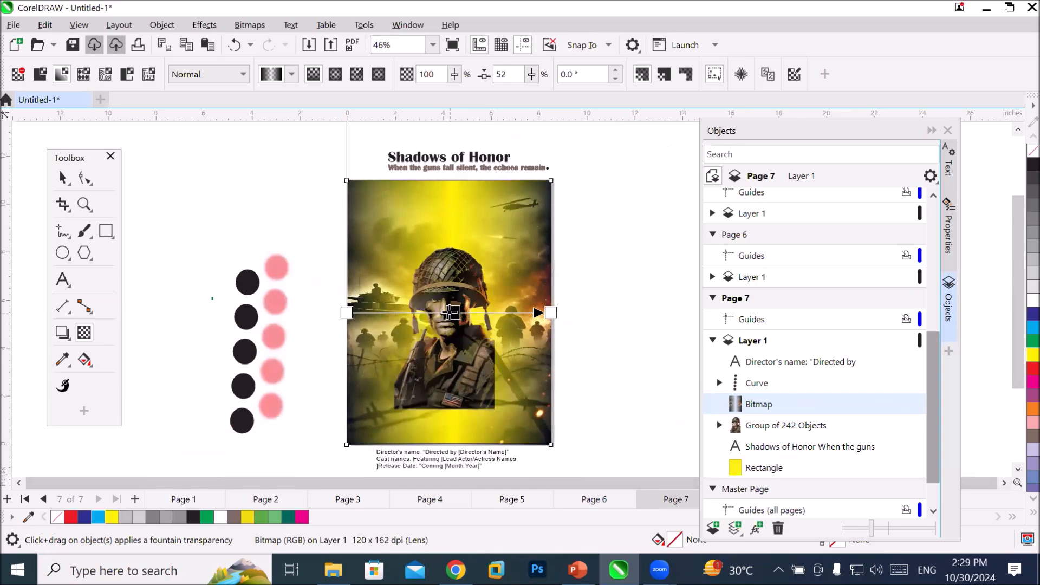
left_click_drag(459, 333, 439, 335)
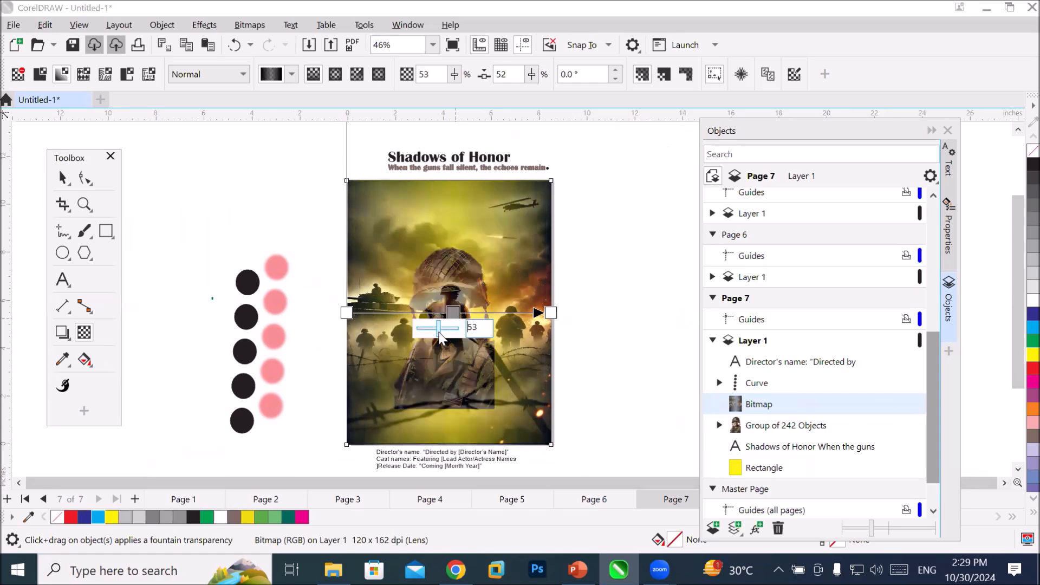
left_click_drag(440, 336, 420, 329)
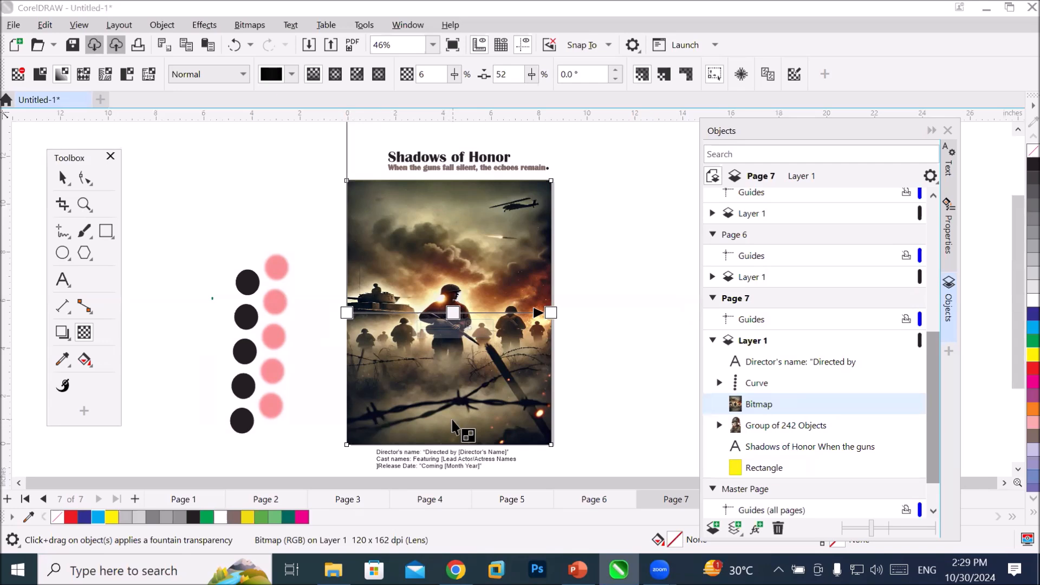
- Add transparency nodes at positions 85 and 15 on the bitmap, and set the centre node to 94
double_click(520, 313)
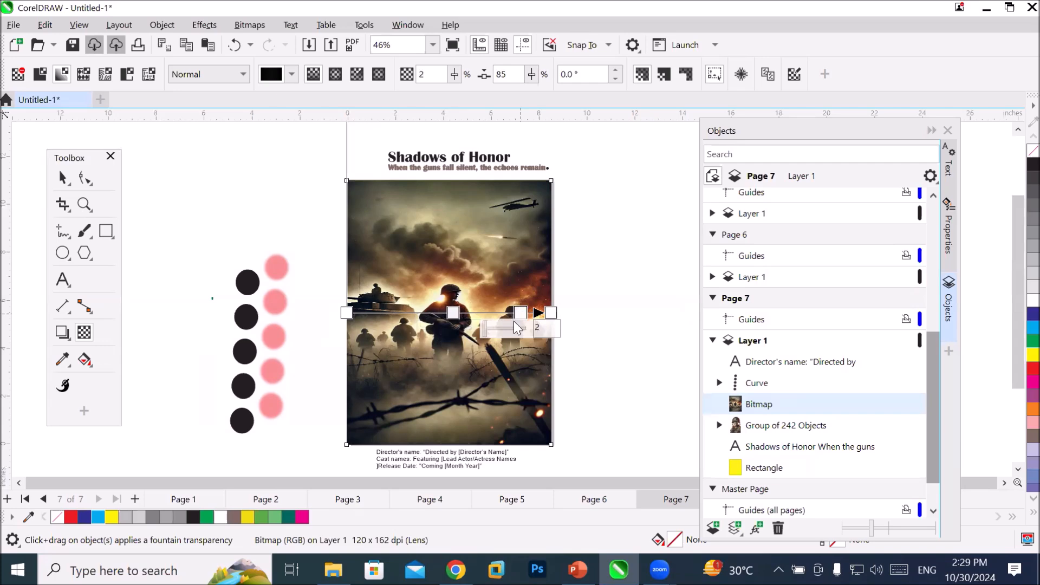
double_click(377, 313)
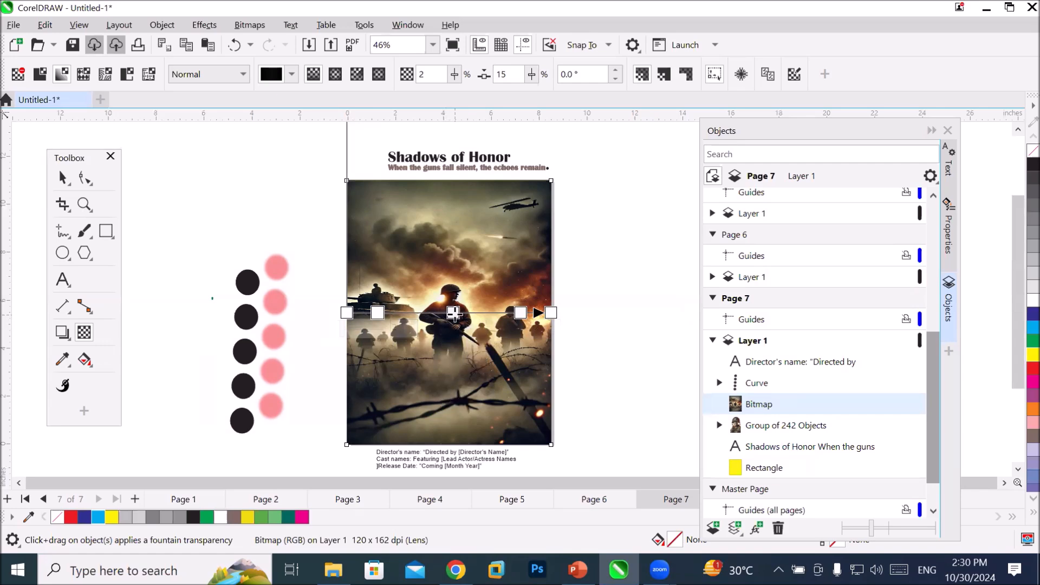
left_click(453, 312)
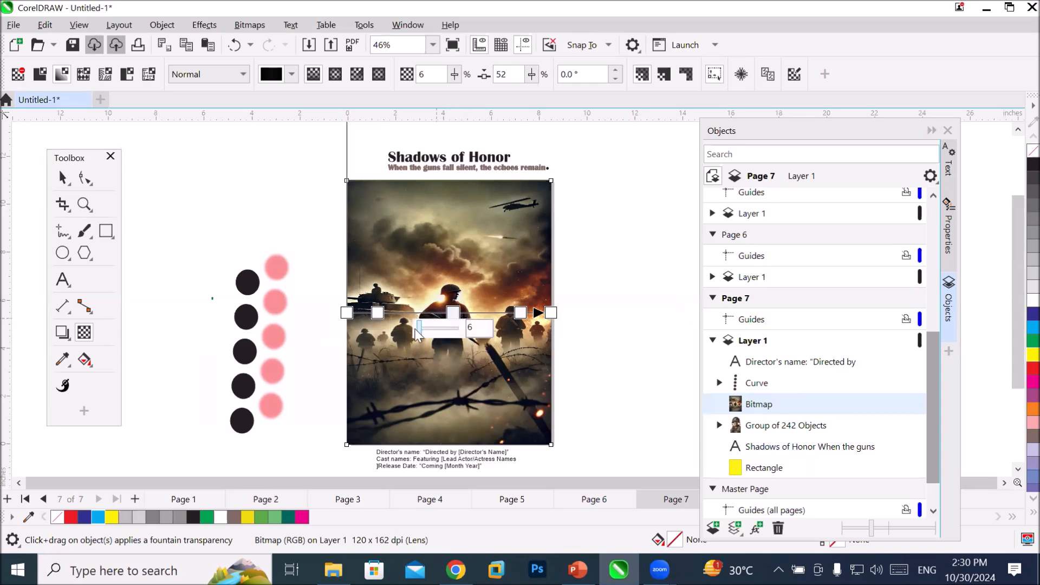
left_click_drag(420, 329, 456, 328)
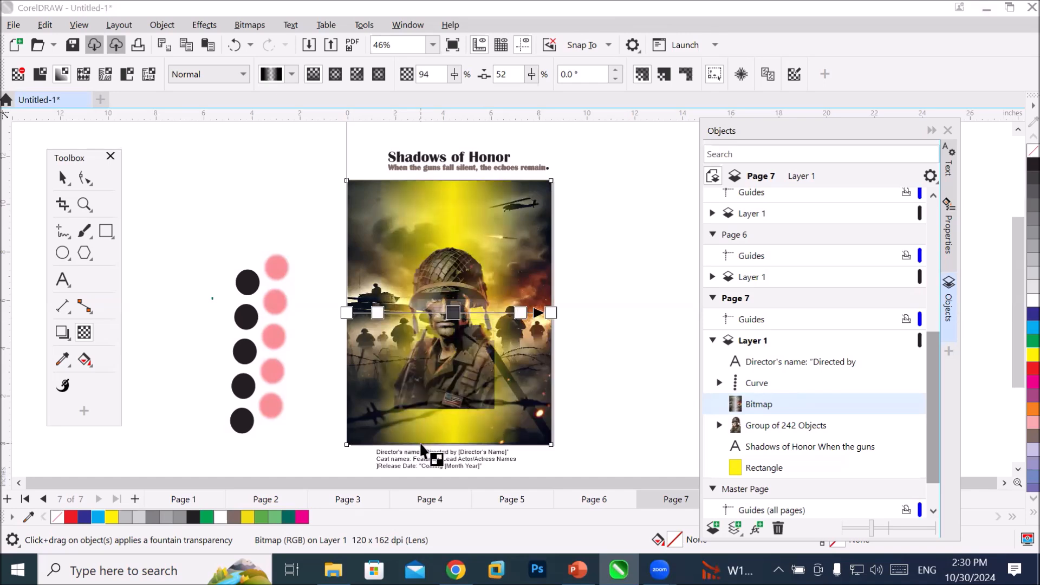
- Set the transparency node at position 85 to 94, and select the node at position 15
scroll(422, 450, "up", 1)
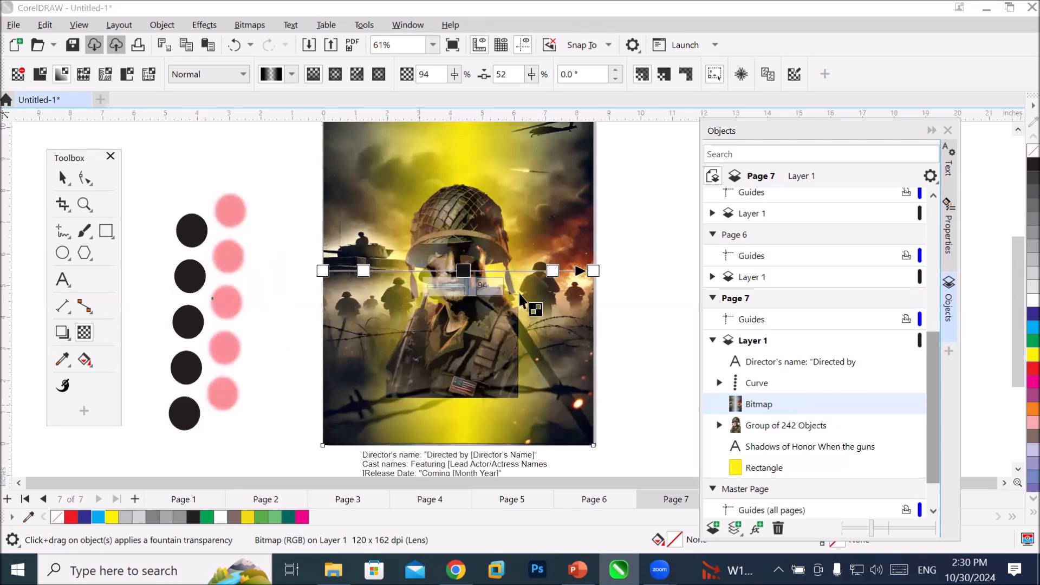
left_click(552, 270)
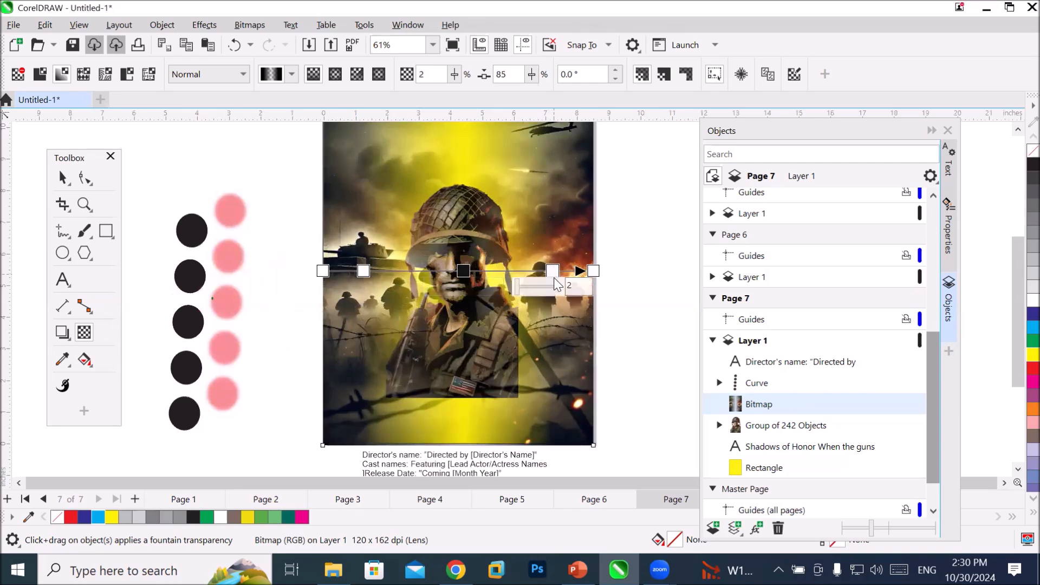
left_click(514, 288)
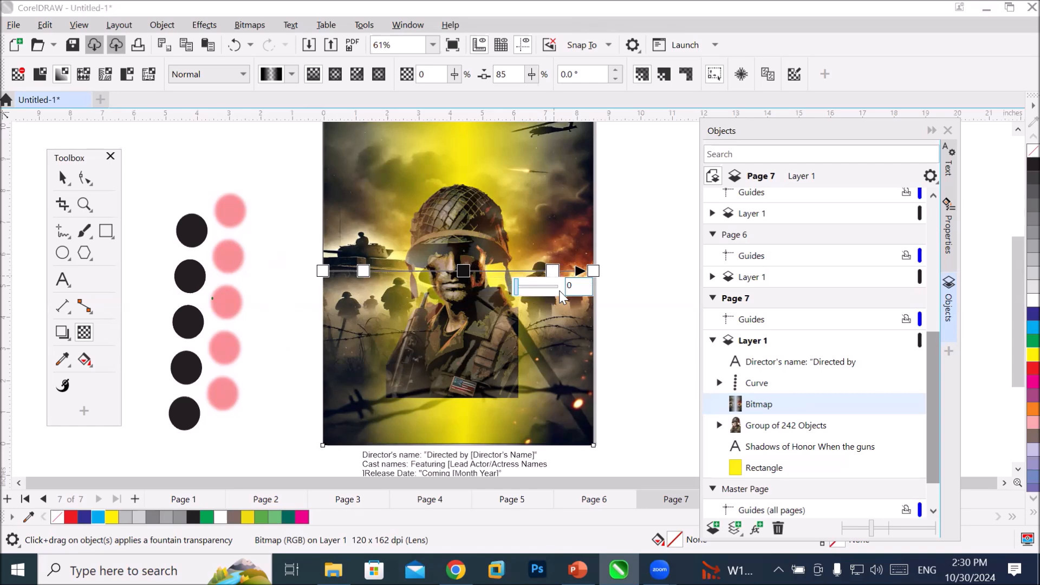
left_click_drag(514, 292, 555, 289)
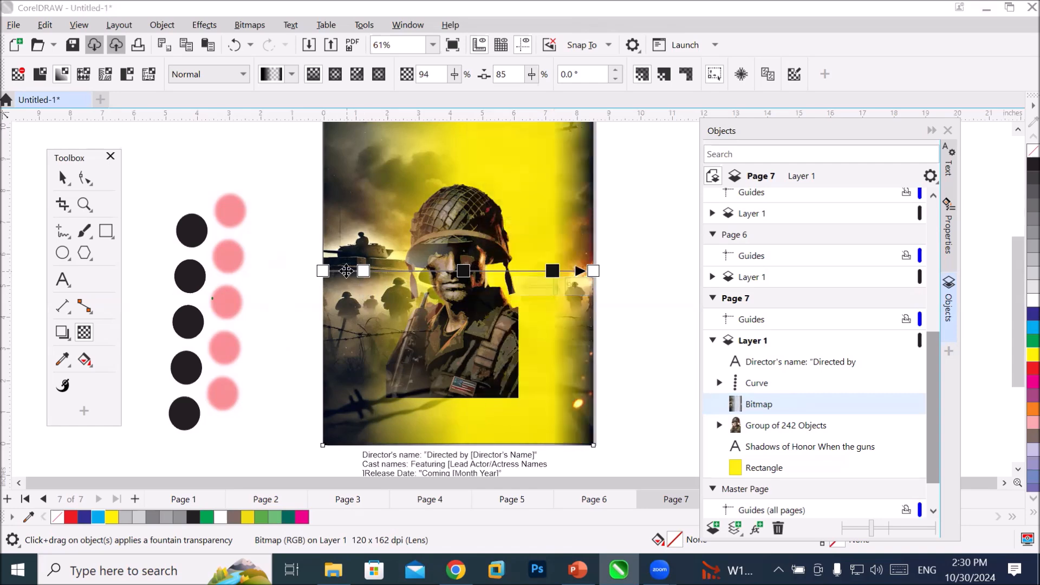
left_click(363, 271)
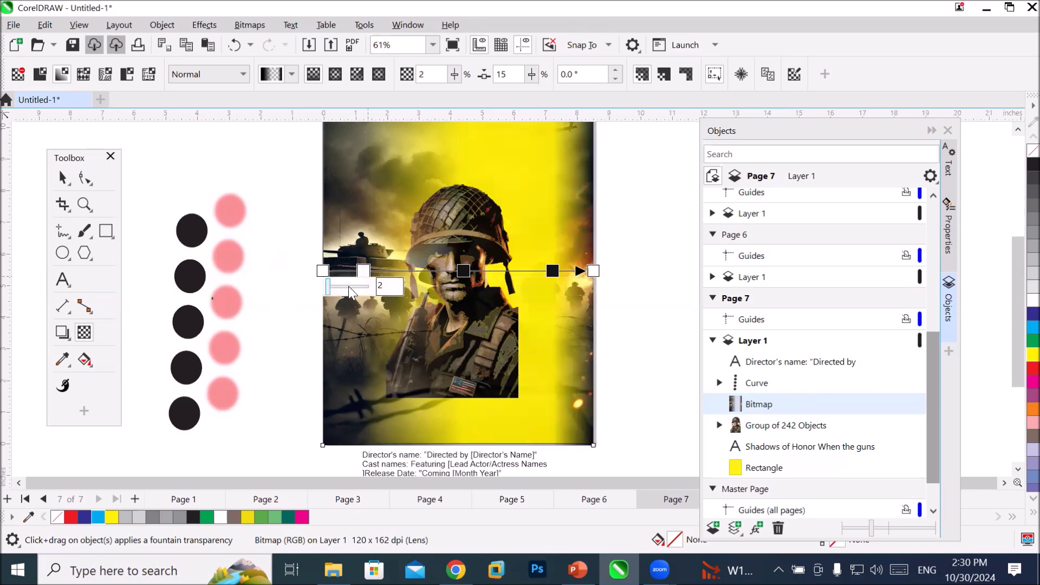
- Set the bitmap's transparency node at position 15 to 100, and deselect the bitmap
left_click_drag(333, 291, 374, 292)
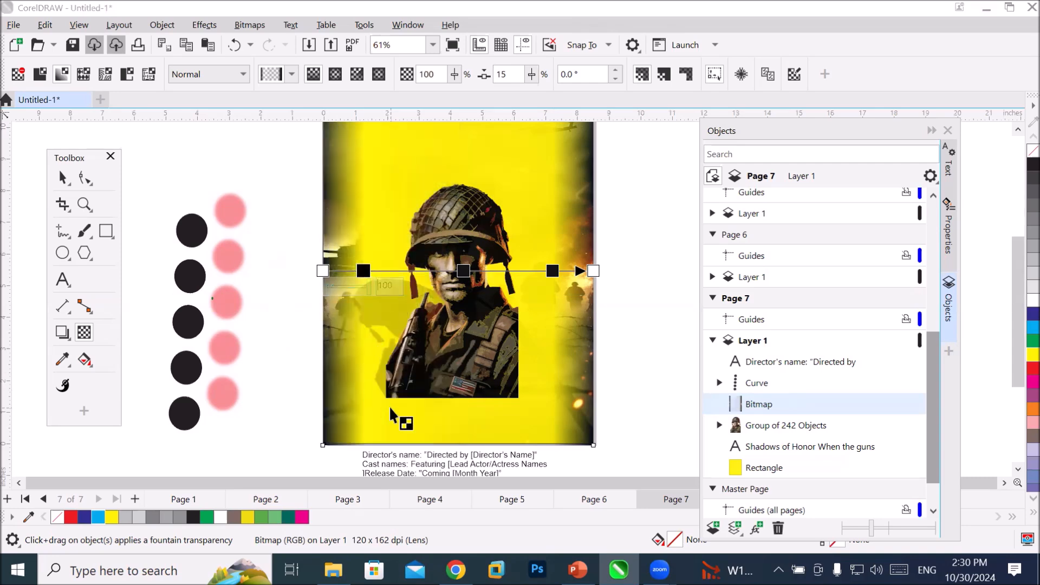
scroll(389, 406, "down", 2)
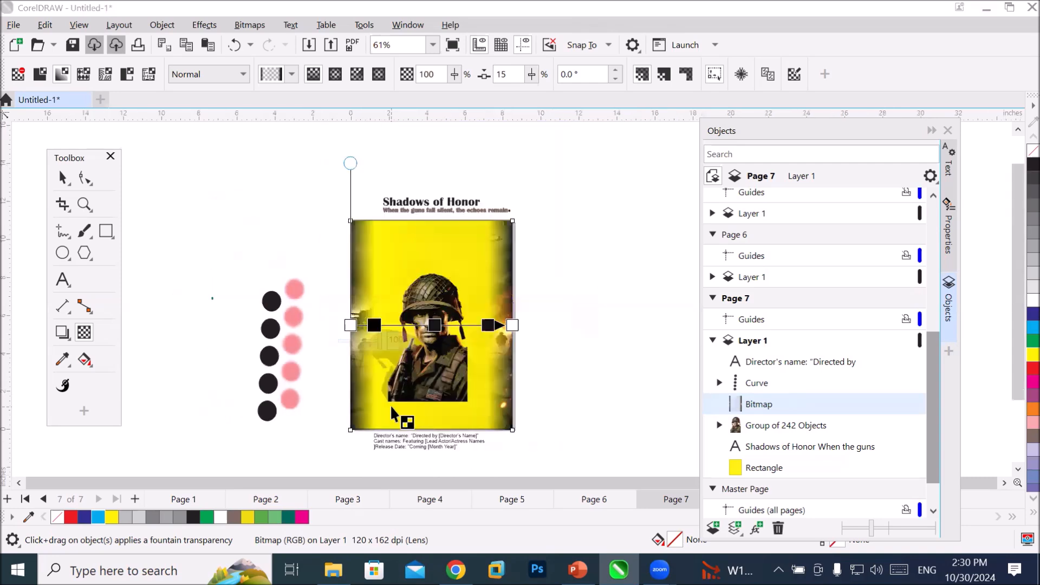
left_click(66, 184)
left_click(567, 365)
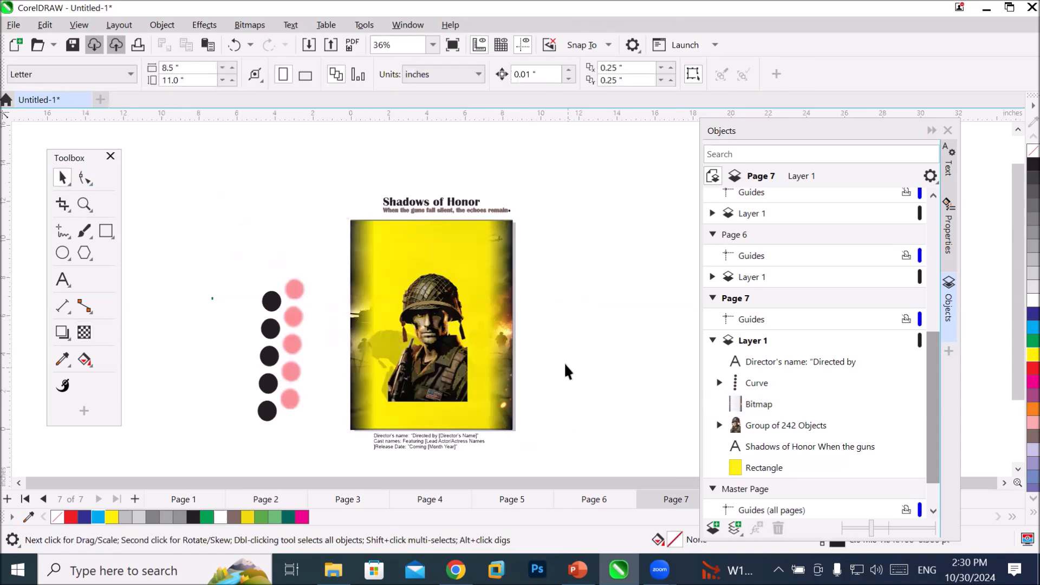
scroll(567, 365, "up", 1)
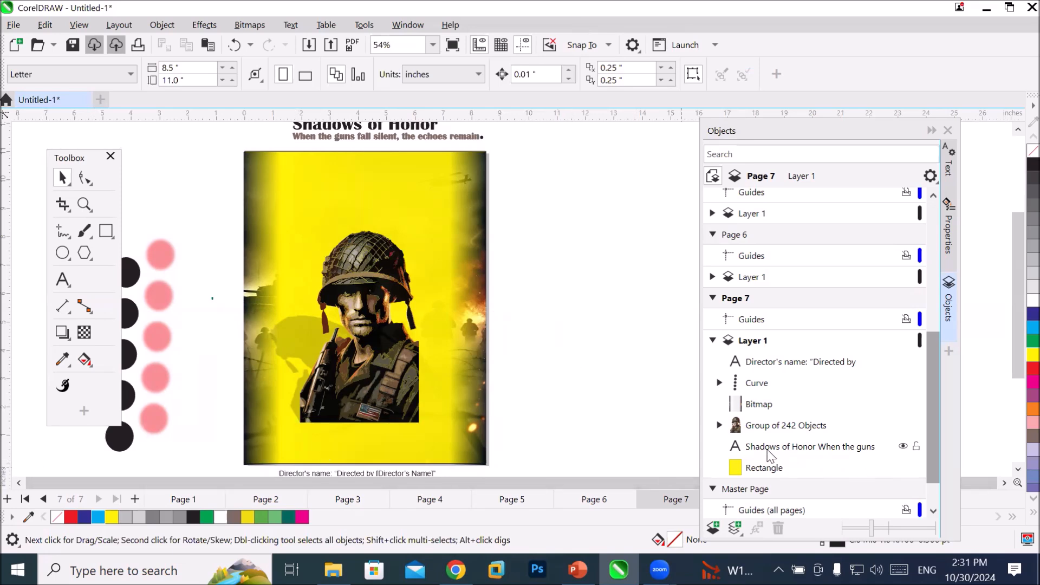
- Set the background bitmap's transparency node at position 85 to 31 and the node at position 15 to 51
left_click(765, 405)
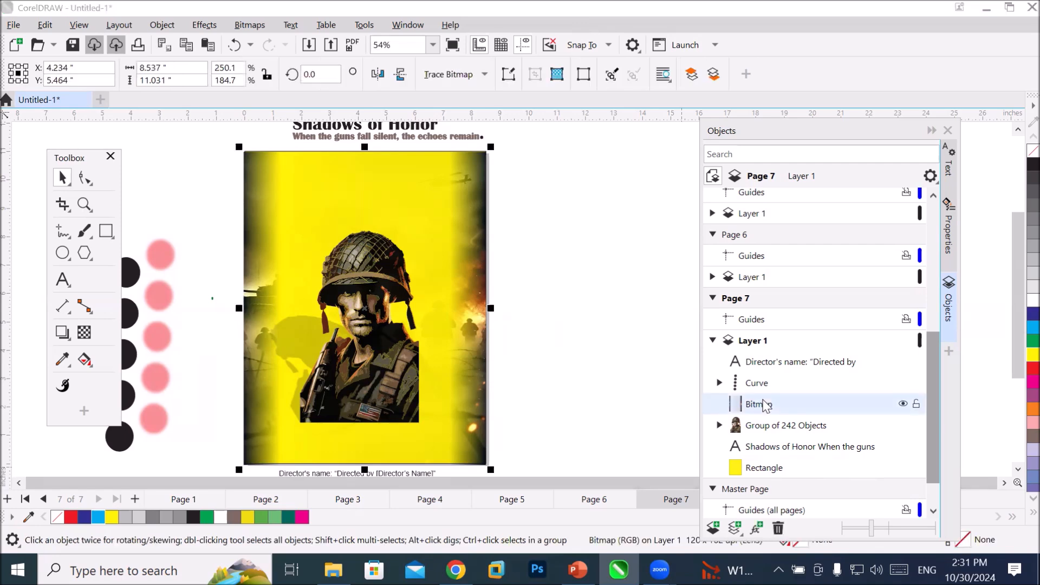
left_click(84, 334)
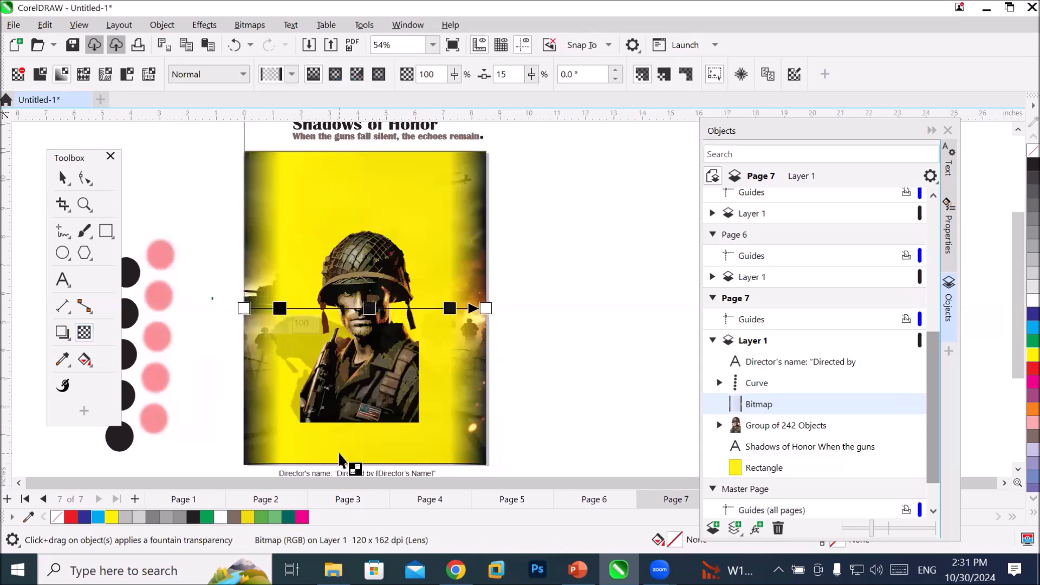
left_click(449, 309)
left_click_drag(453, 324, 428, 324)
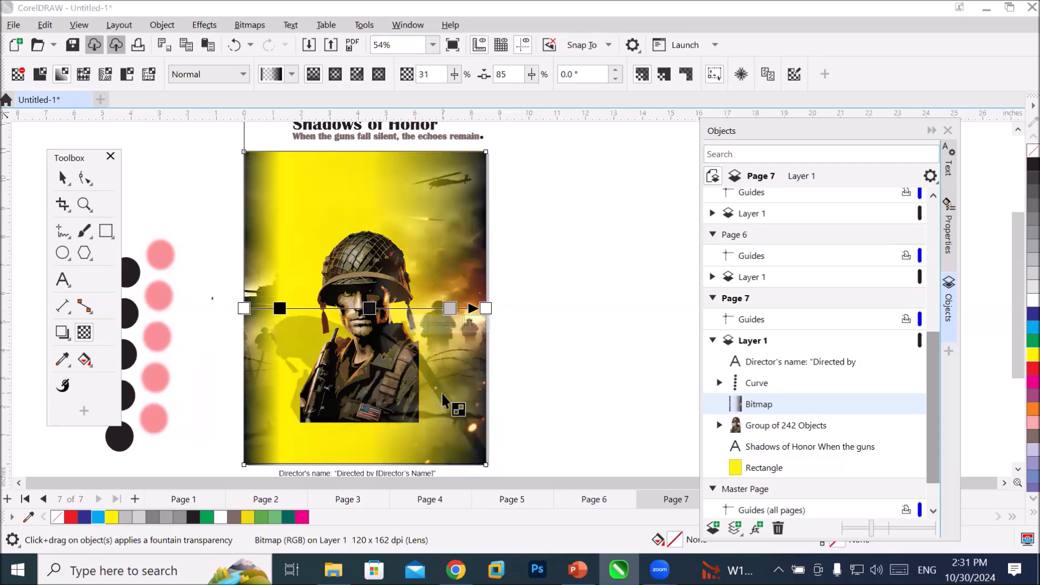
left_click(278, 308)
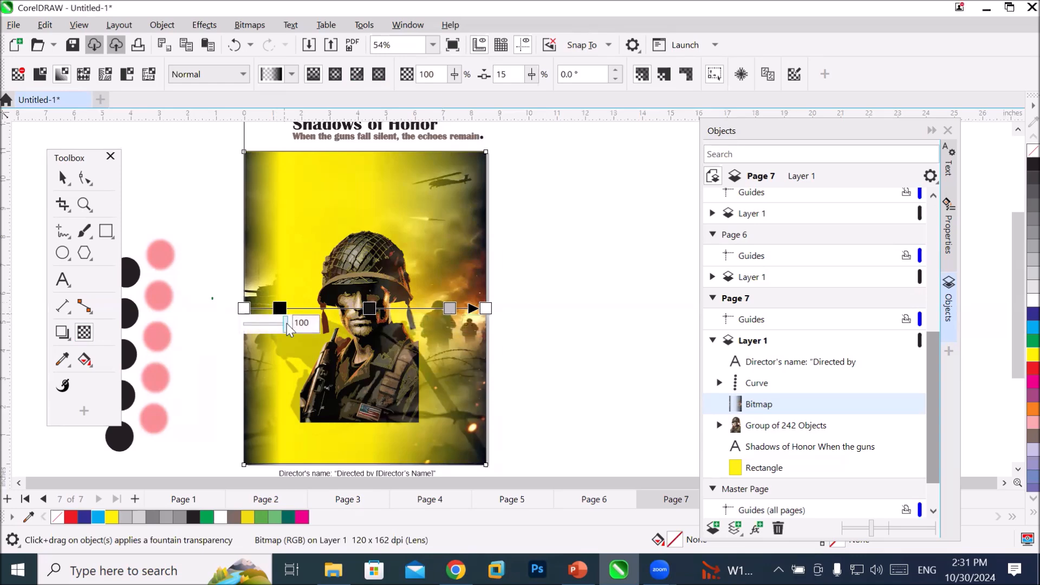
left_click_drag(272, 326, 266, 326)
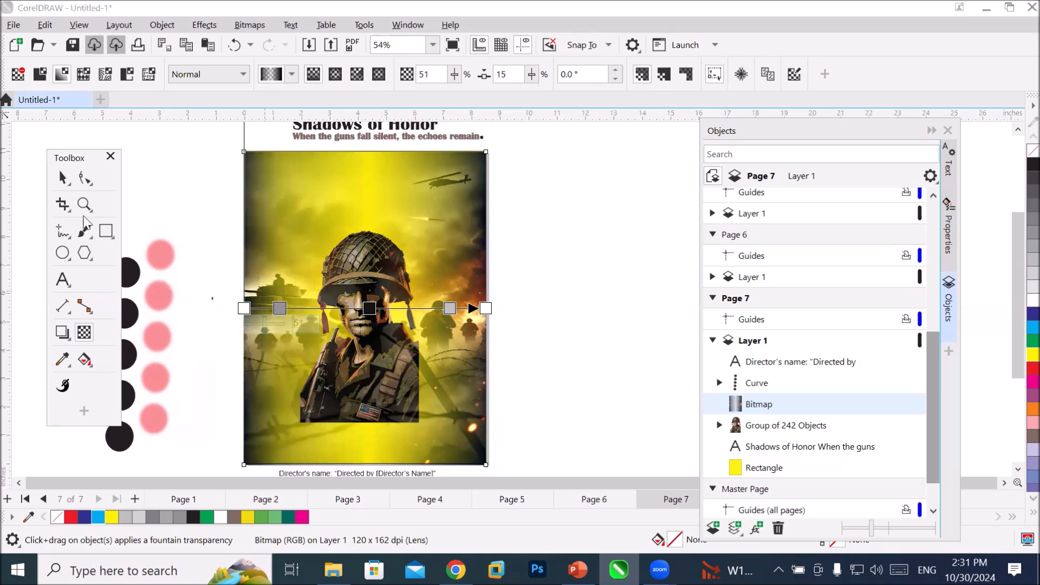
left_click(62, 178)
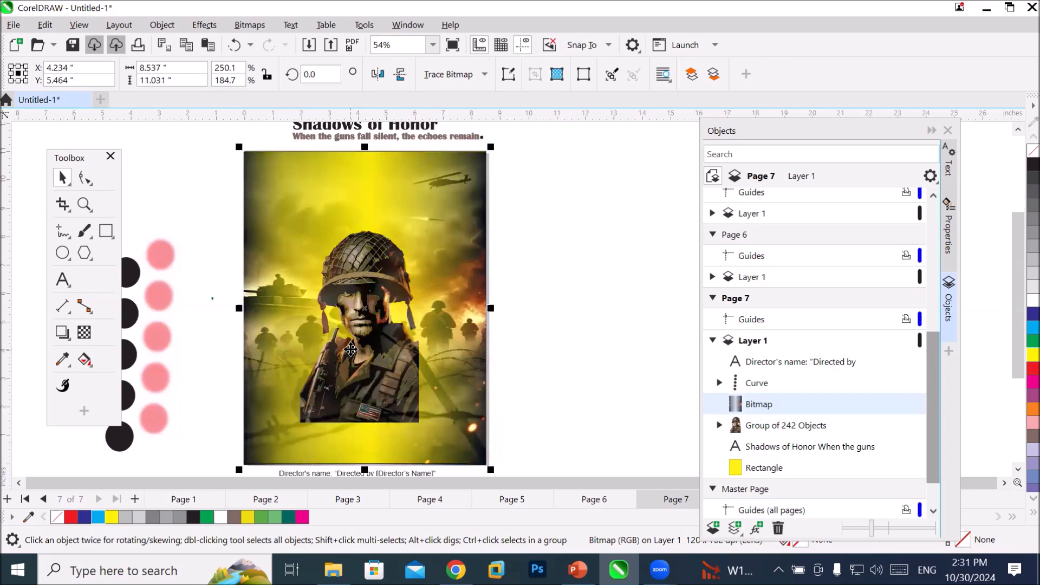
- Try red, blue, cyan and pale lavender (C:20 M:20) fills on the rectangle behind the bitmap
left_click(770, 468)
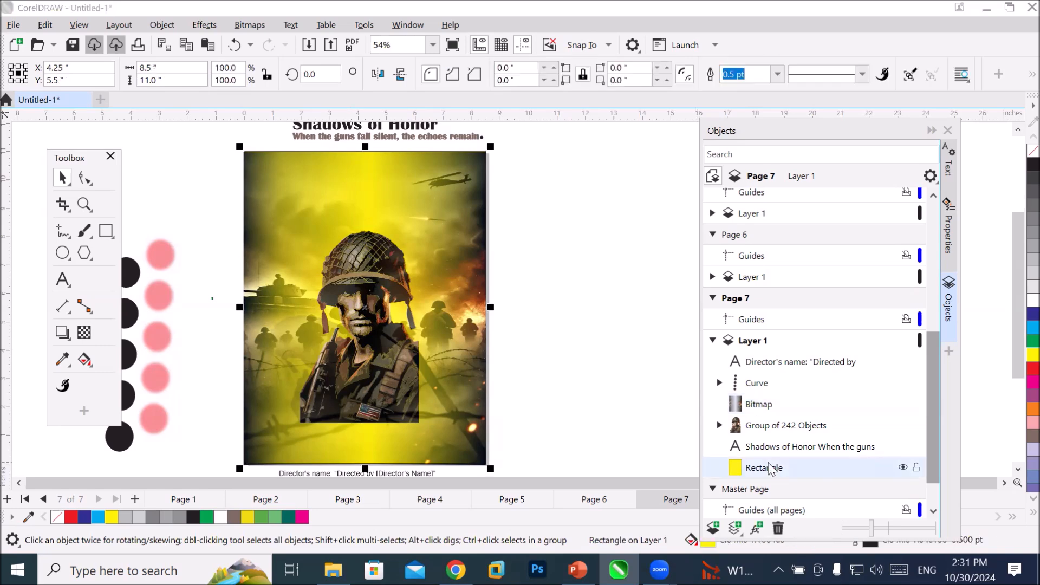
left_click(1028, 368)
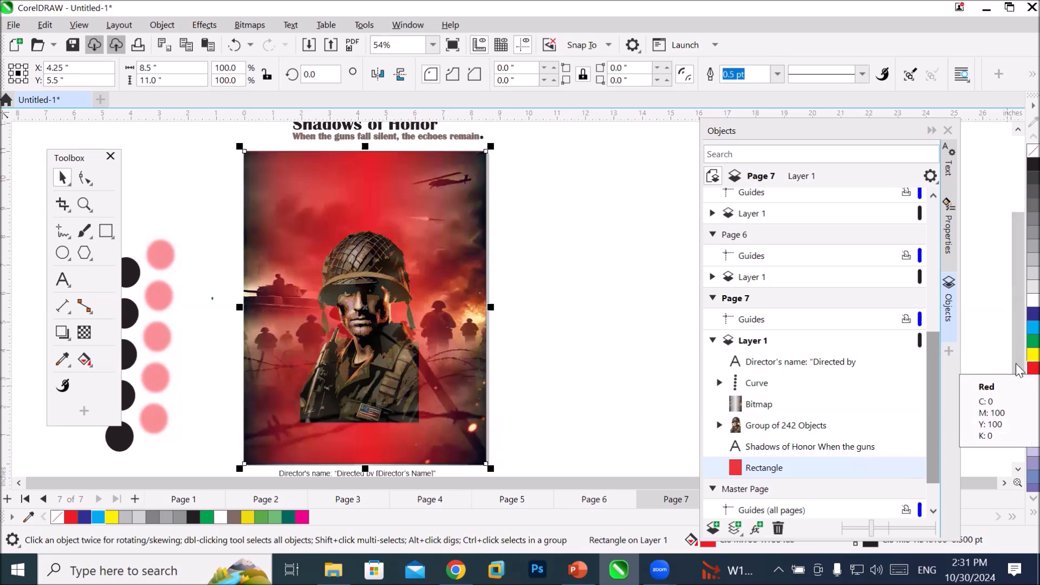
left_click(1028, 316)
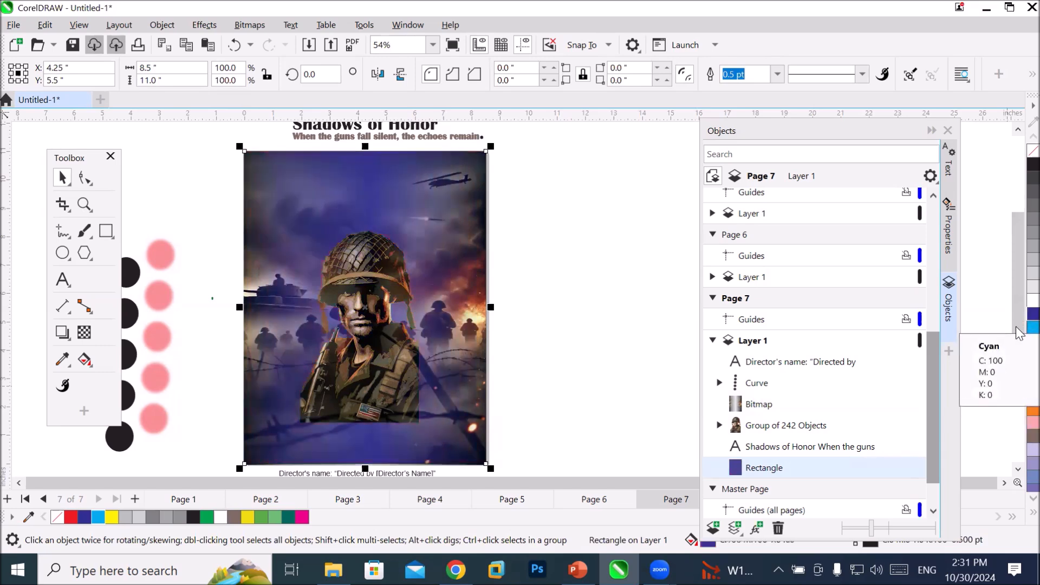
left_click(1028, 327)
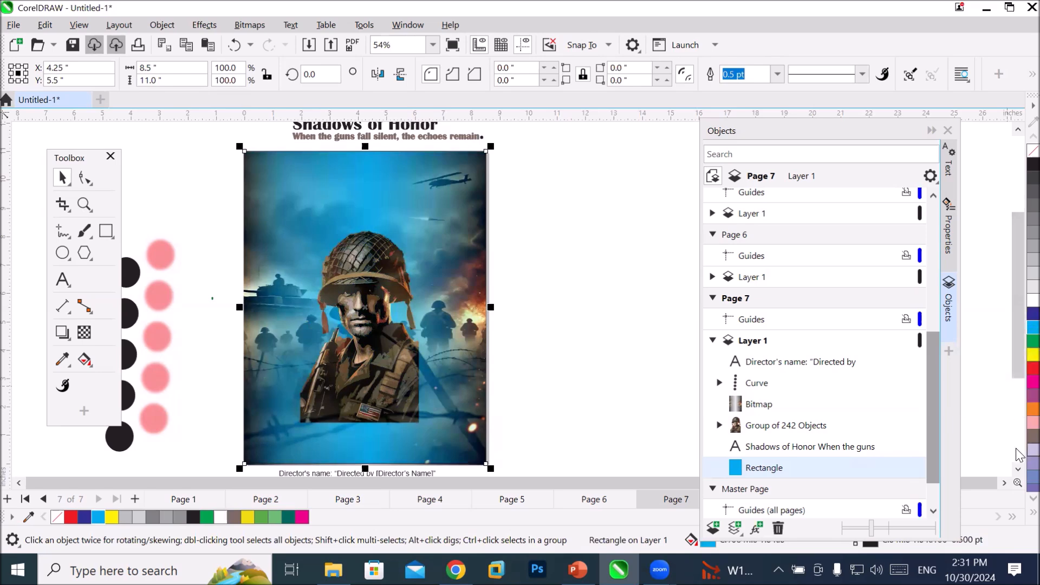
left_click(1033, 450)
- Dock the Objects docker beside the drawing area and fill the background rectangle with red (M:100 Y:100)
mouse_move(761, 138)
left_mouse_down()
mouse_move(724, 138)
mouse_move(720, 395)
left_mouse_up()
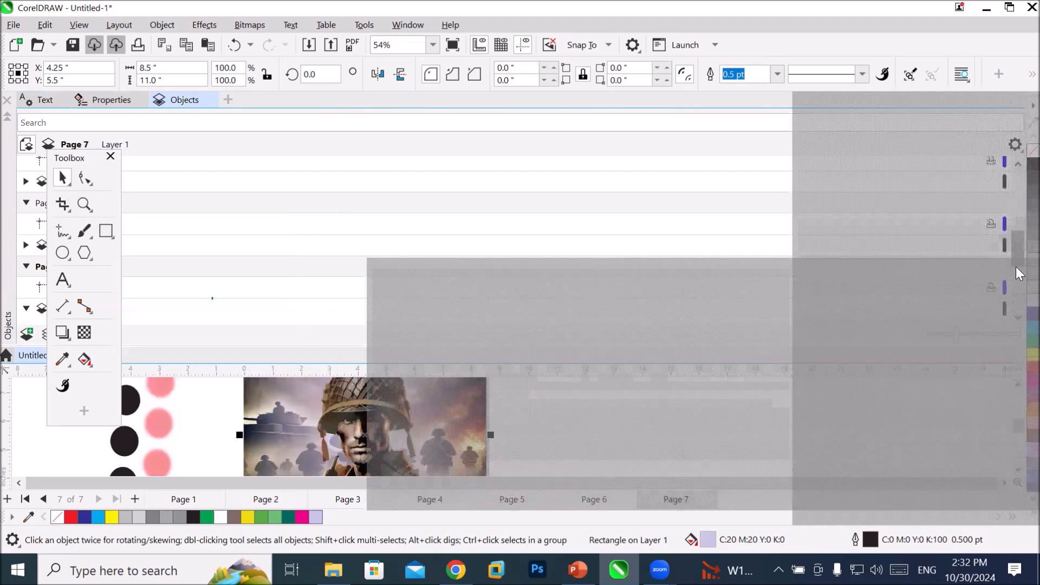
left_click_drag(1015, 266, 1016, 269)
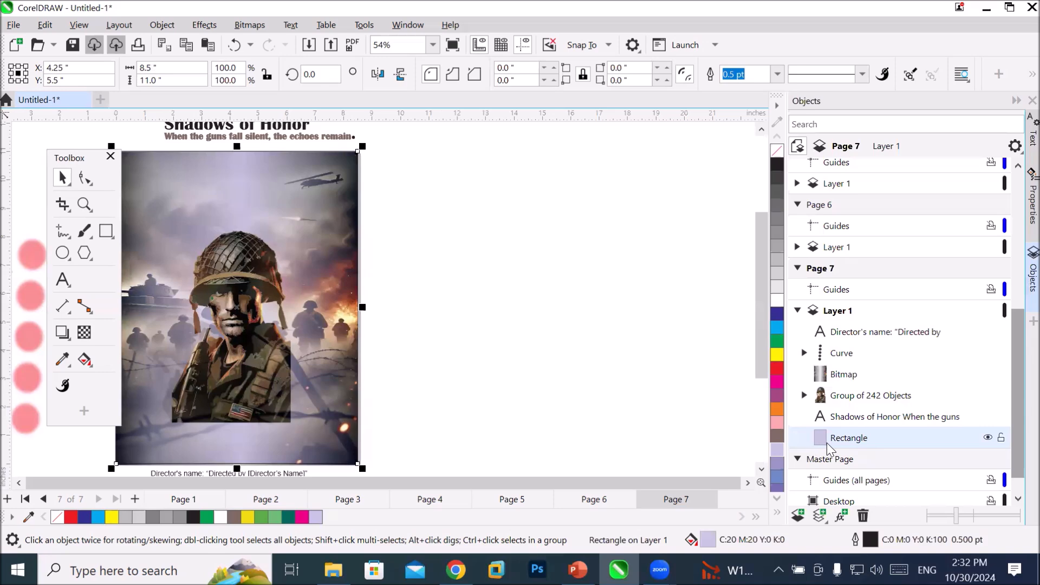
left_click(776, 369)
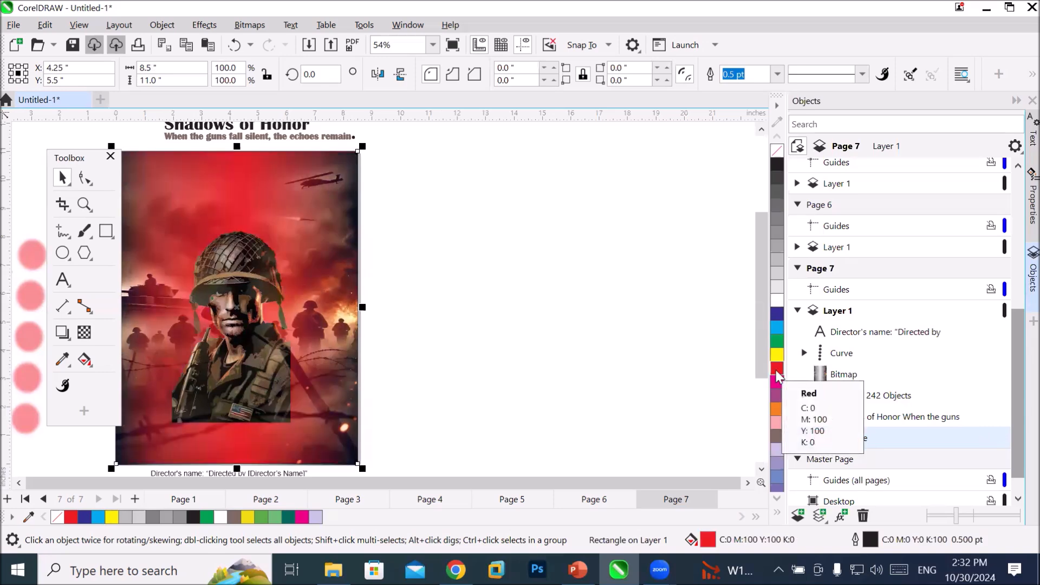
left_click(18, 483)
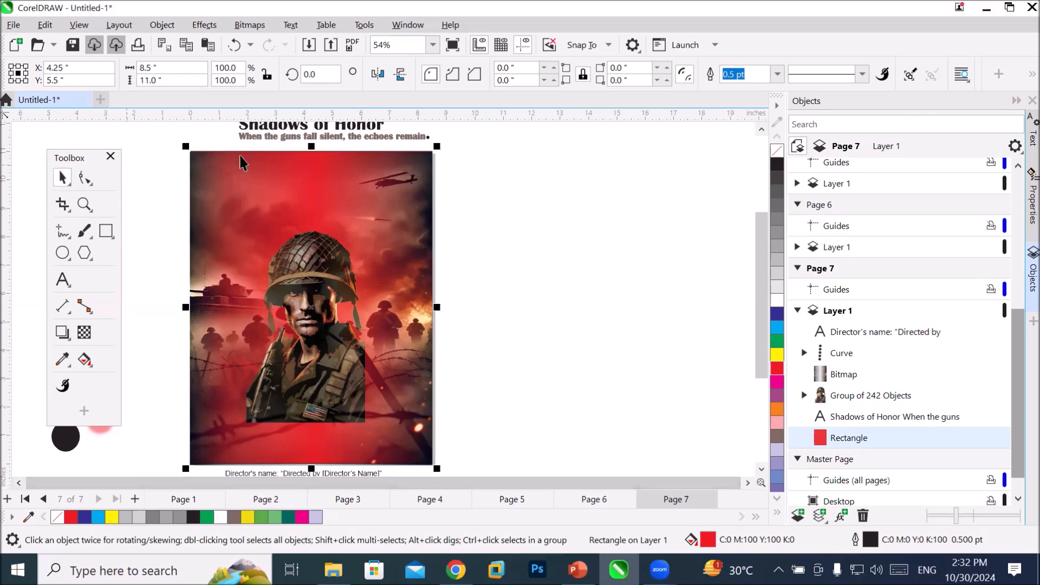
- Move the "Shadows of Honor" title and tagline text down onto the poster's sky area, above the soldier's helmet
left_click_drag(298, 135, 288, 180)
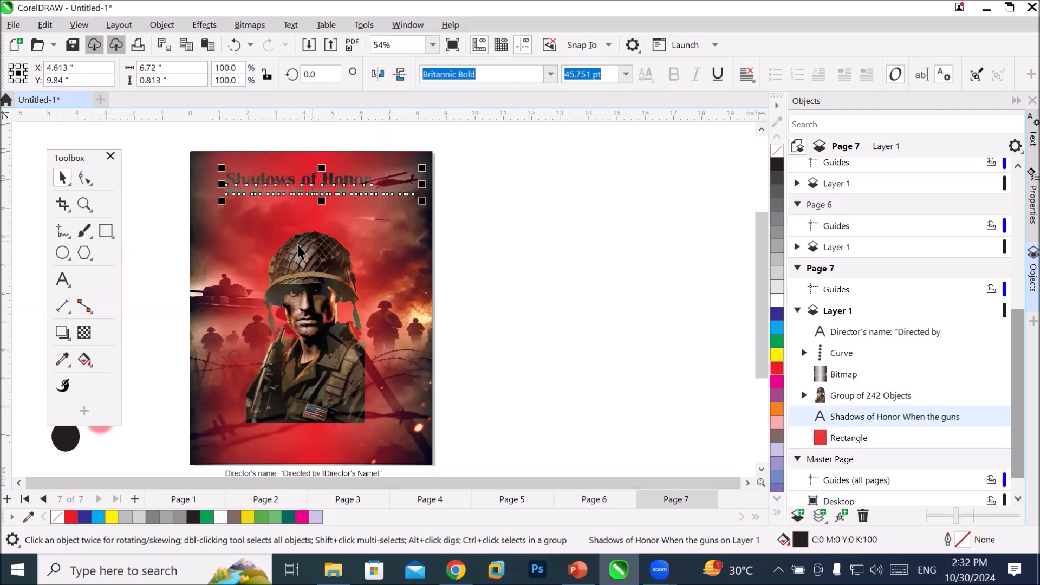
left_click(268, 132)
- Select the "Shadows of Honor" title and tagline text beneath the bitmap and fill it with white
scroll(269, 141, "up", 4)
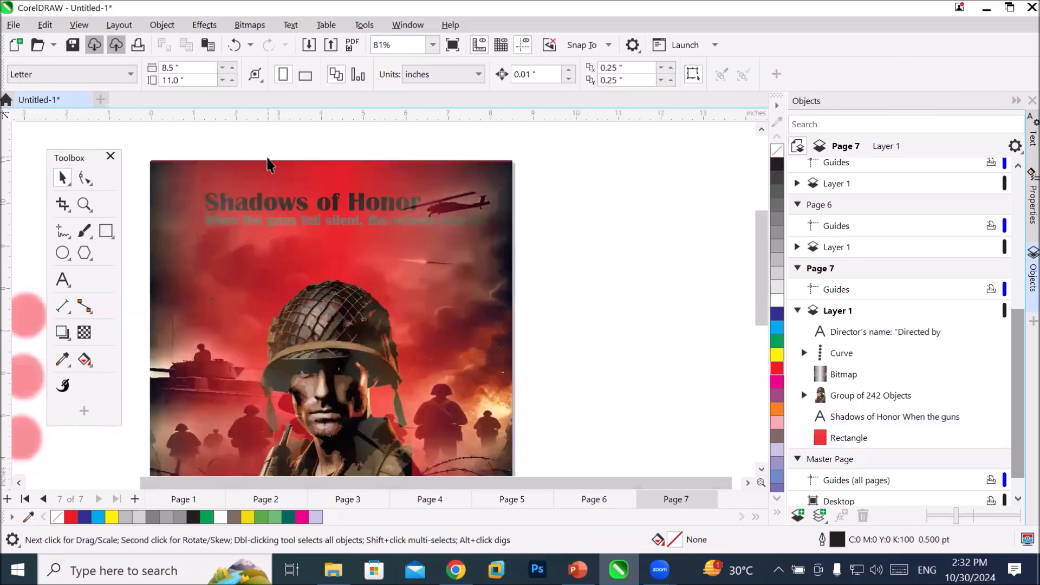
scroll(347, 258, "up", 2)
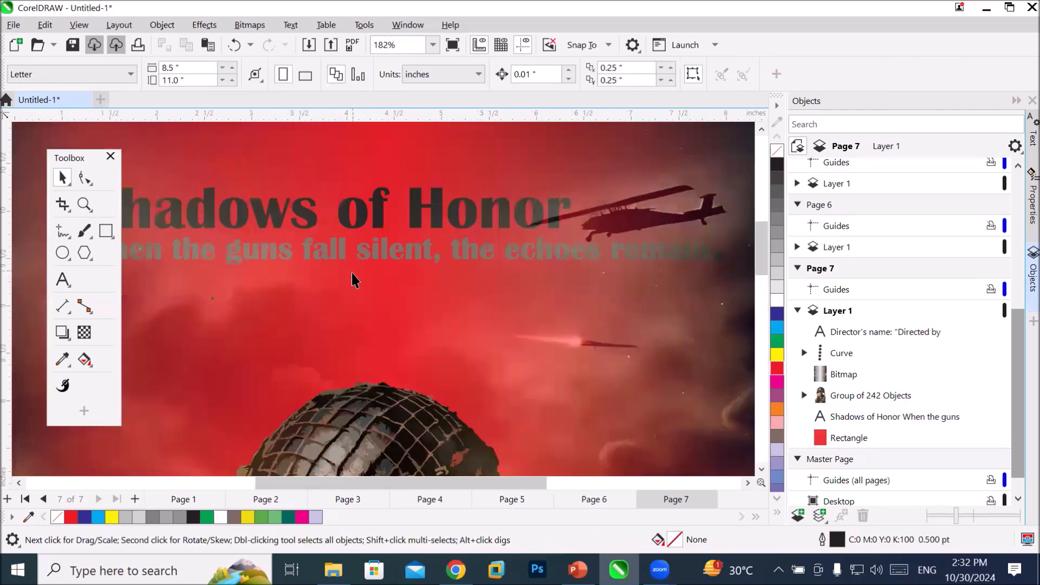
double_click(281, 208)
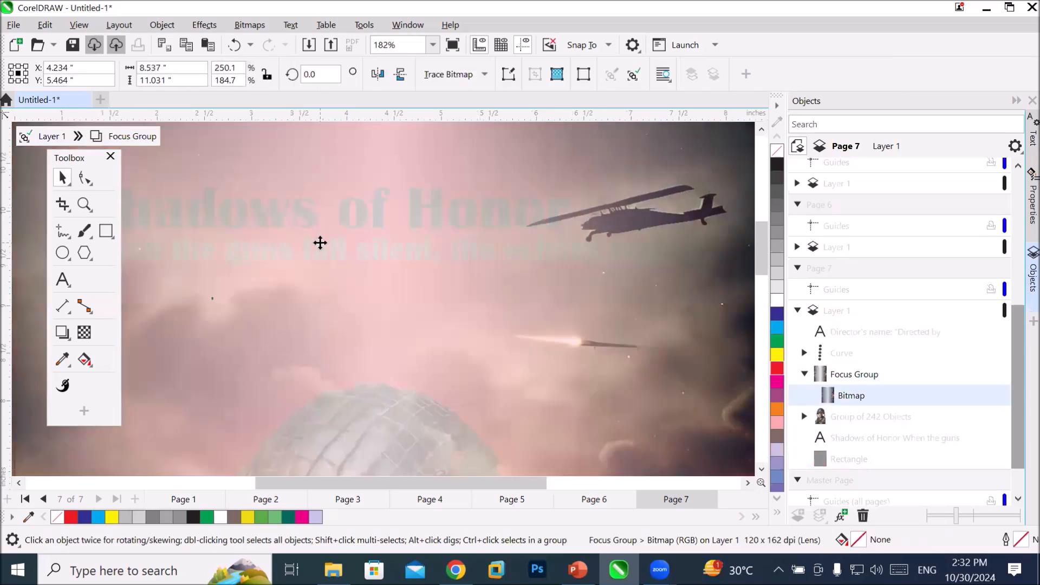
key("Escape")
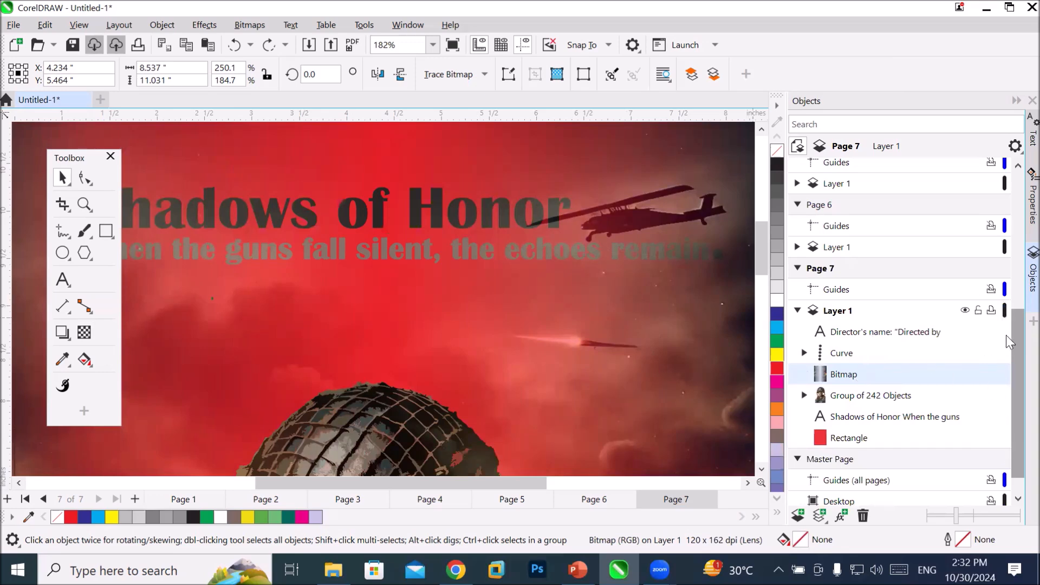
left_click_drag(1018, 332, 1019, 357)
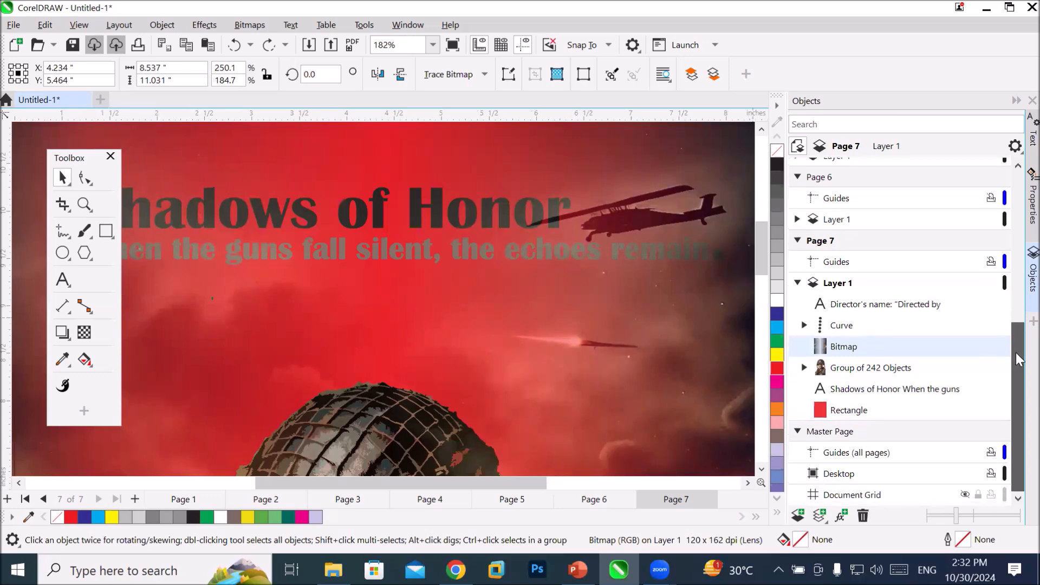
left_click(891, 393)
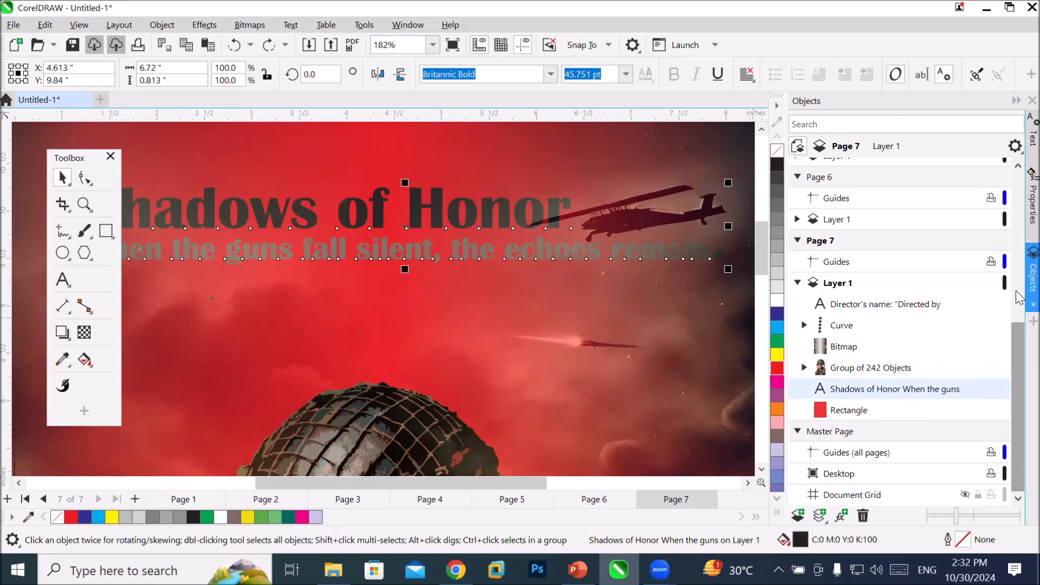
left_click(777, 301)
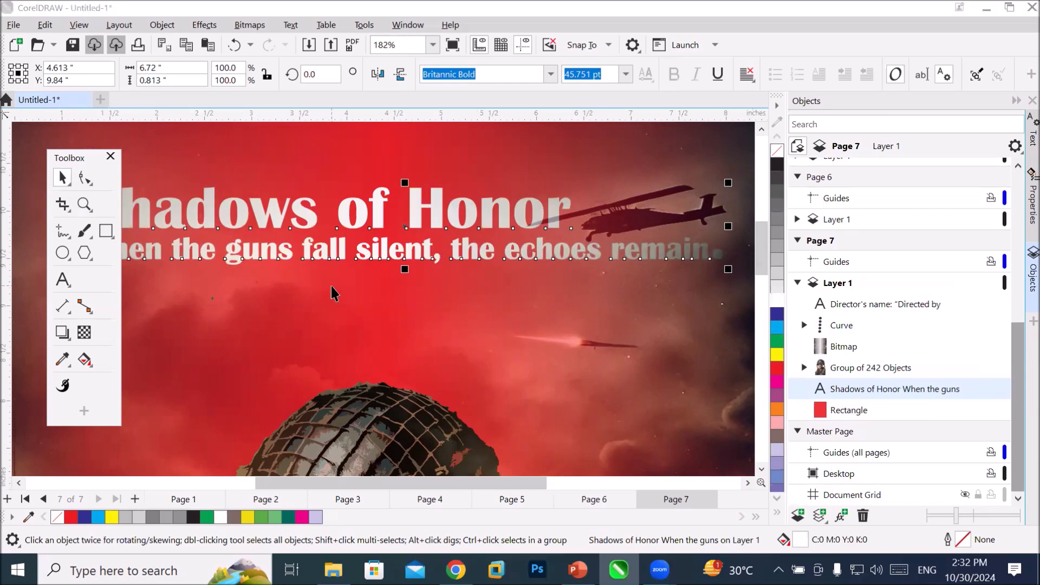
scroll(332, 290, "down", 3)
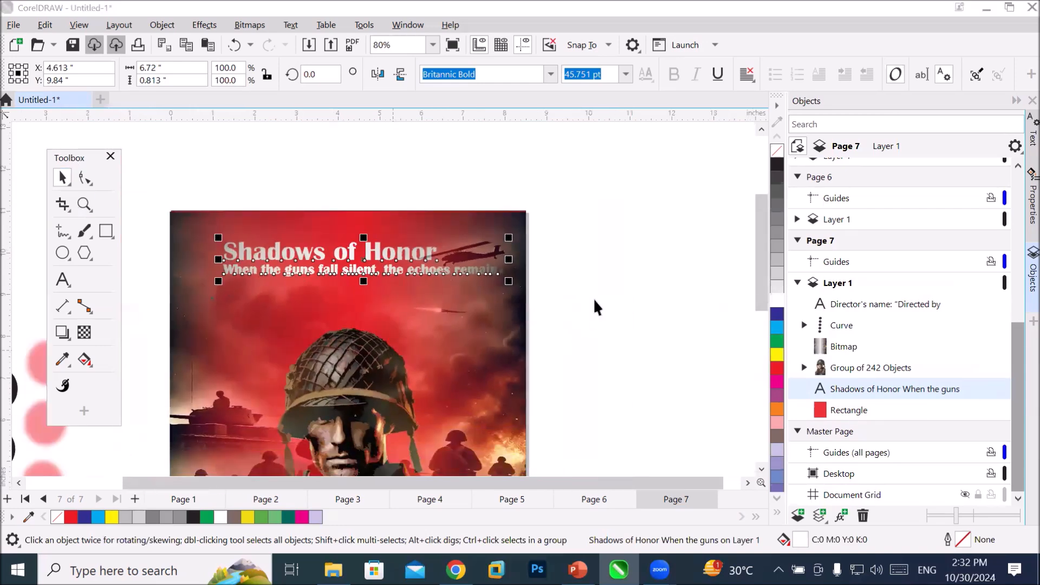
- Duplicate Page 7 with its layers and their contents, inserting the copy after the selected page
left_click(599, 297)
scroll(639, 425, "down", 3)
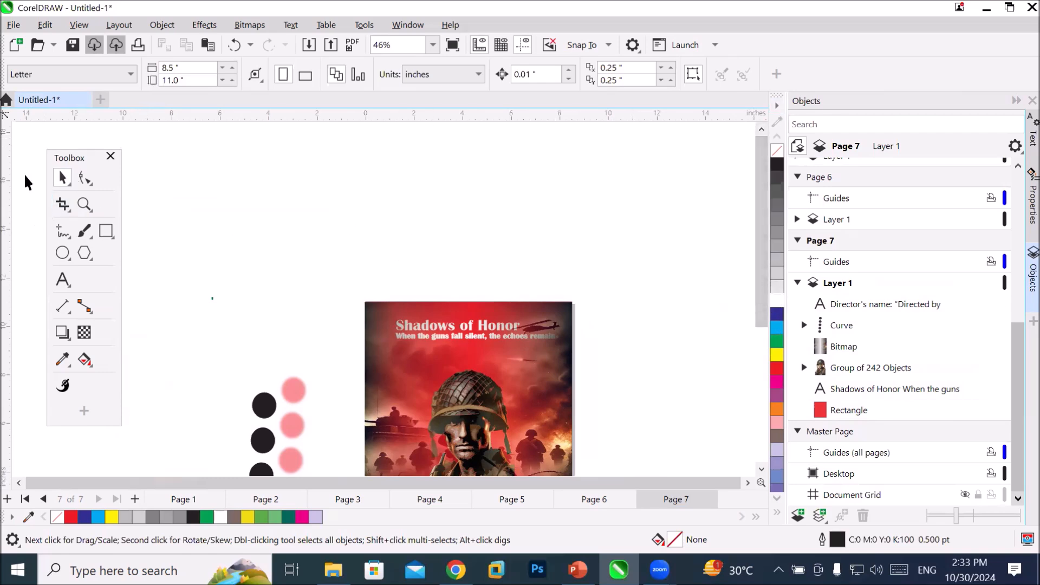
left_click(84, 203)
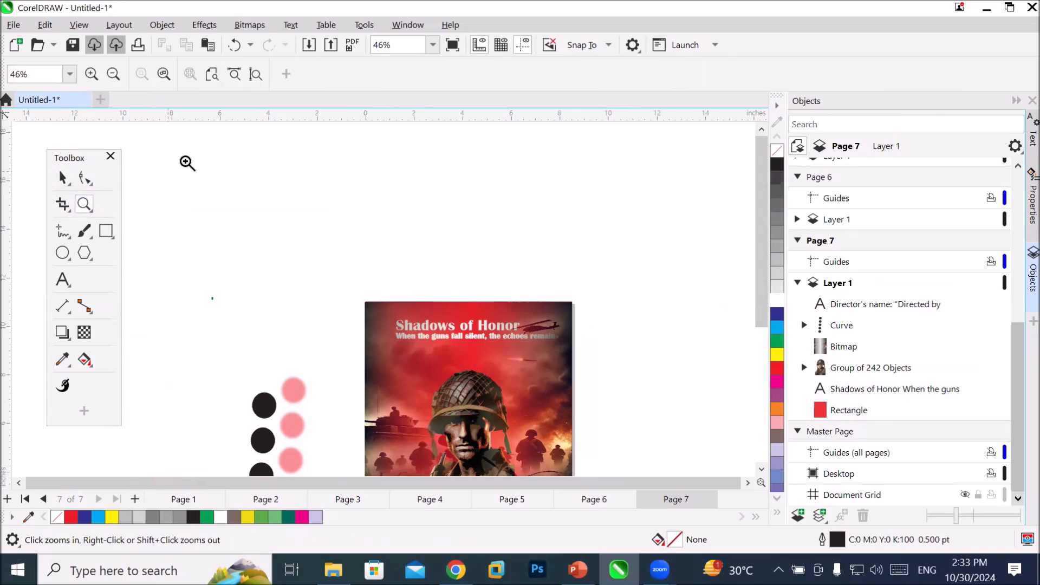
left_click(256, 75)
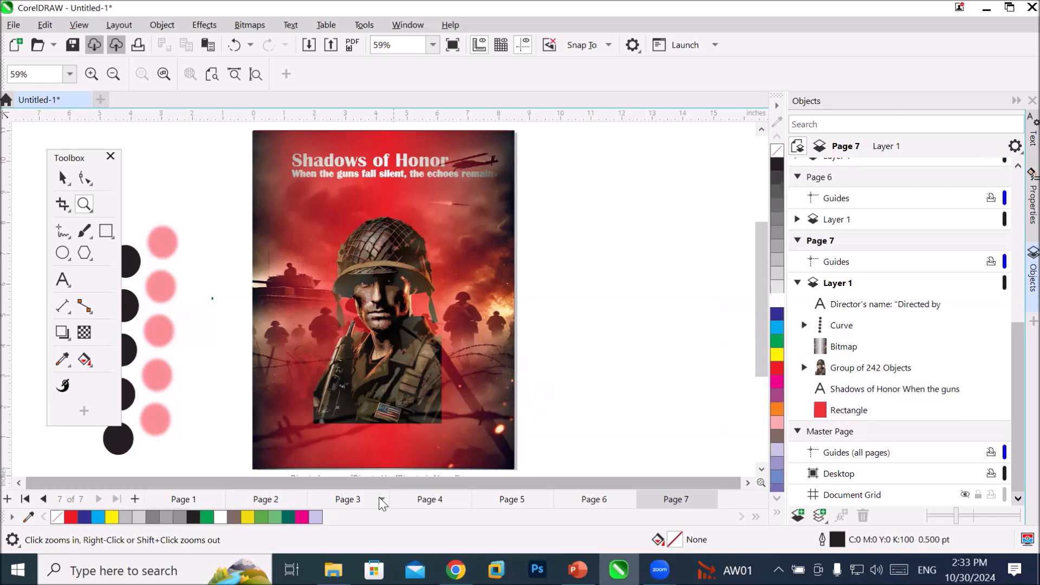
right_click(670, 502)
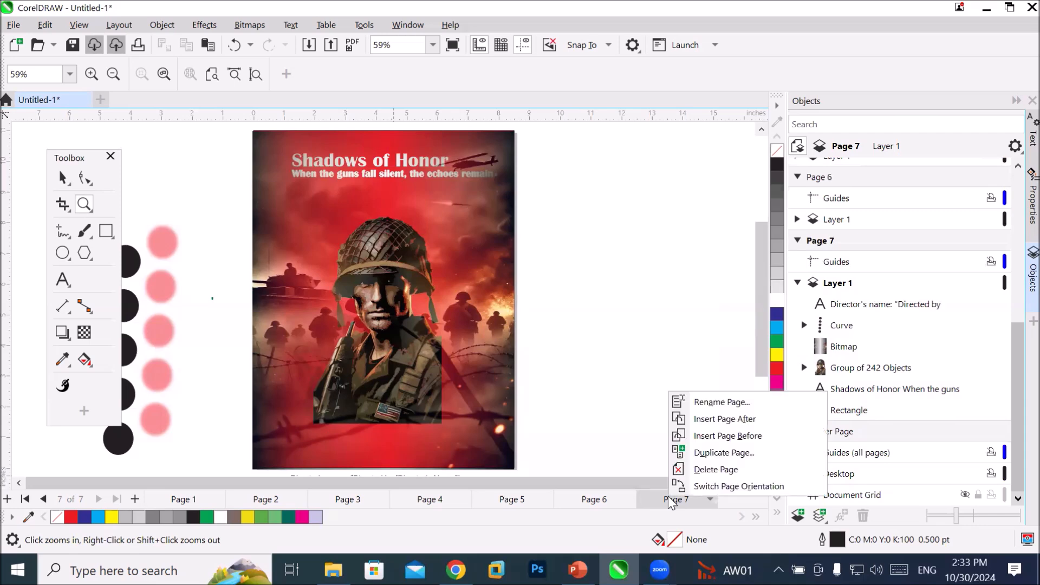
left_click(726, 452)
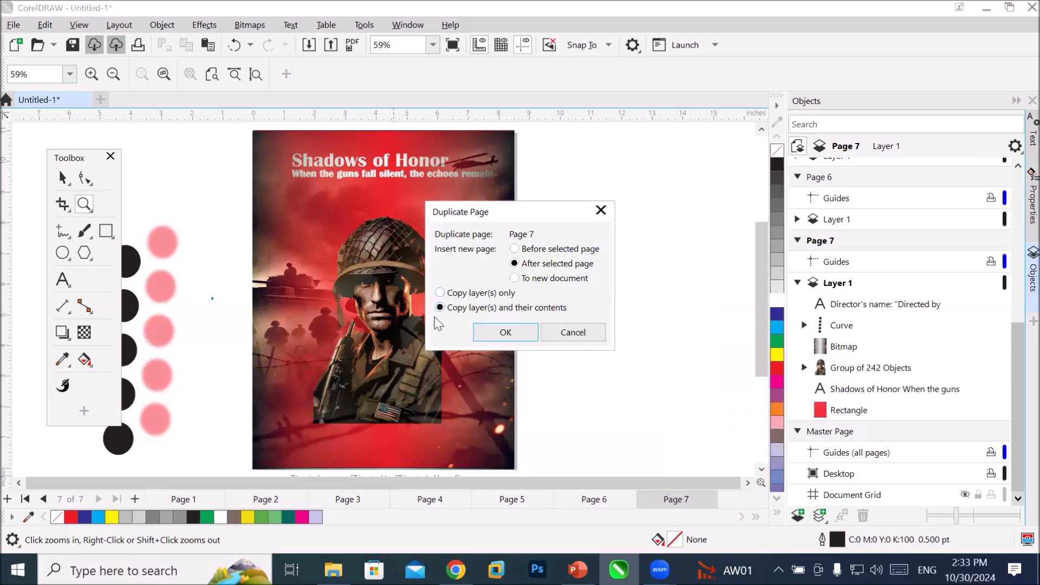
left_click(506, 332)
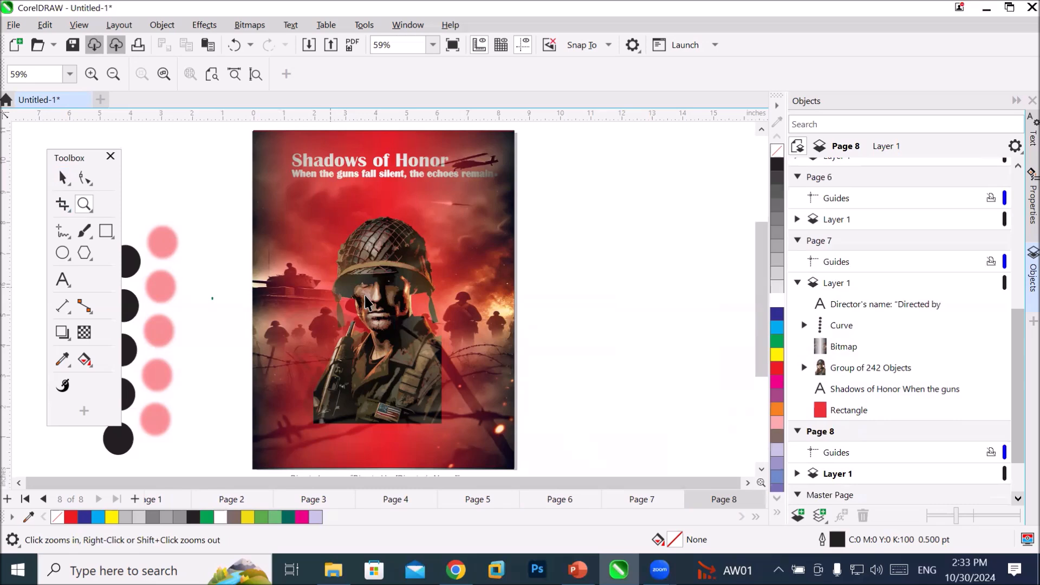
- Move the battlefield bitmap off the duplicated page into the empty area on its right side
left_click(62, 177)
left_click_drag(384, 301, 661, 304)
left_click(392, 308)
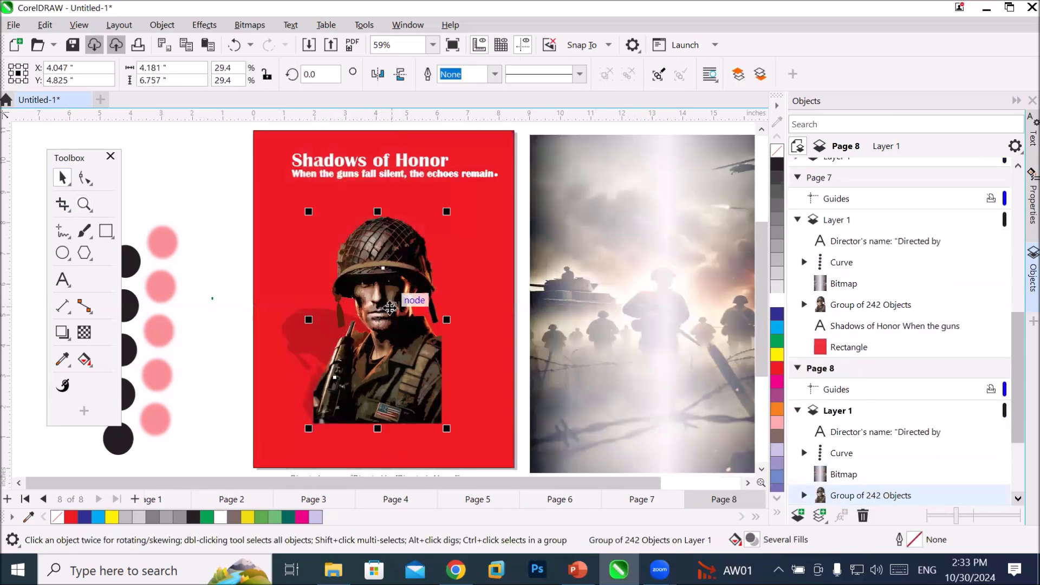
key("Delete")
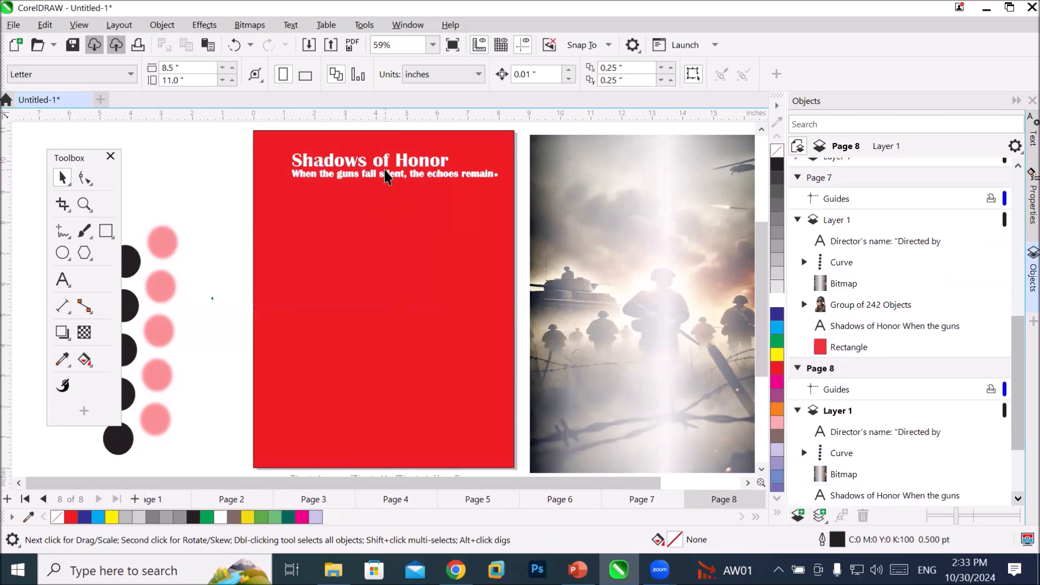
key("ctrl+z")
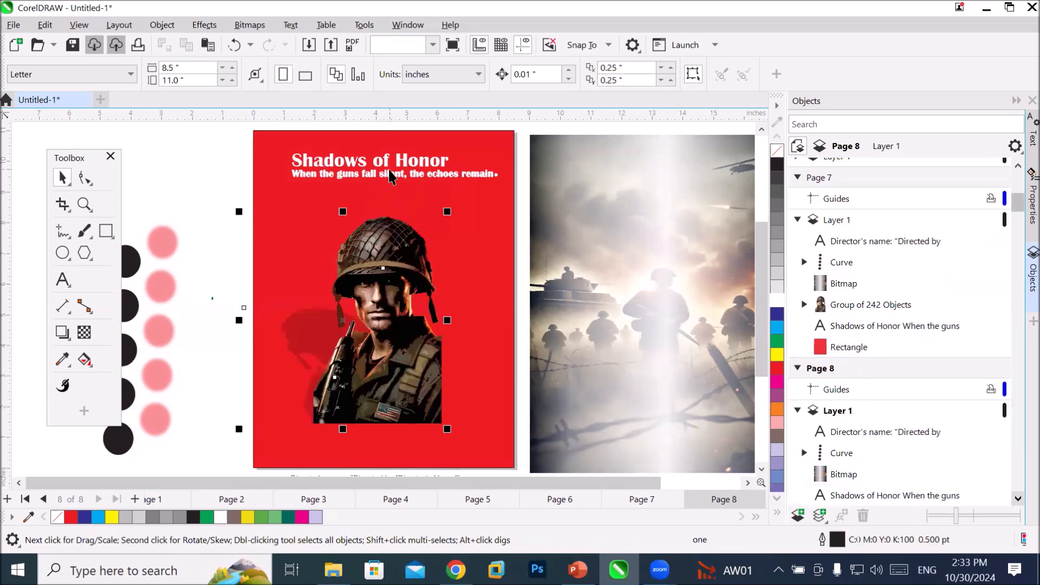
- Move the soldier group and the "Shadows of Honor" title off the page to its left, and fill the title with black
scroll(386, 177, "down", 1)
left_click_drag(377, 319, 167, 430)
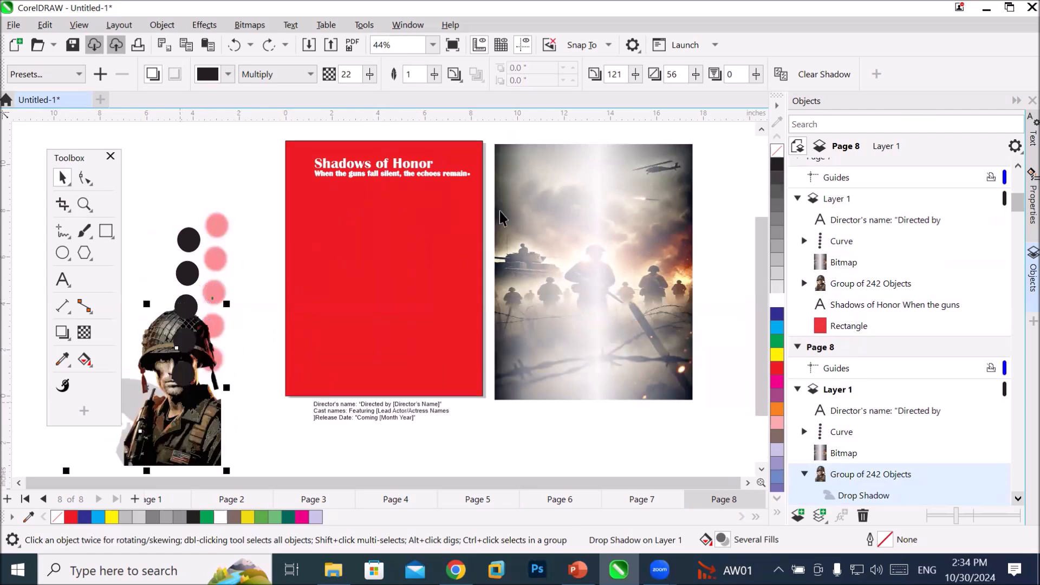
left_click(395, 176)
left_click_drag(395, 177, 193, 154)
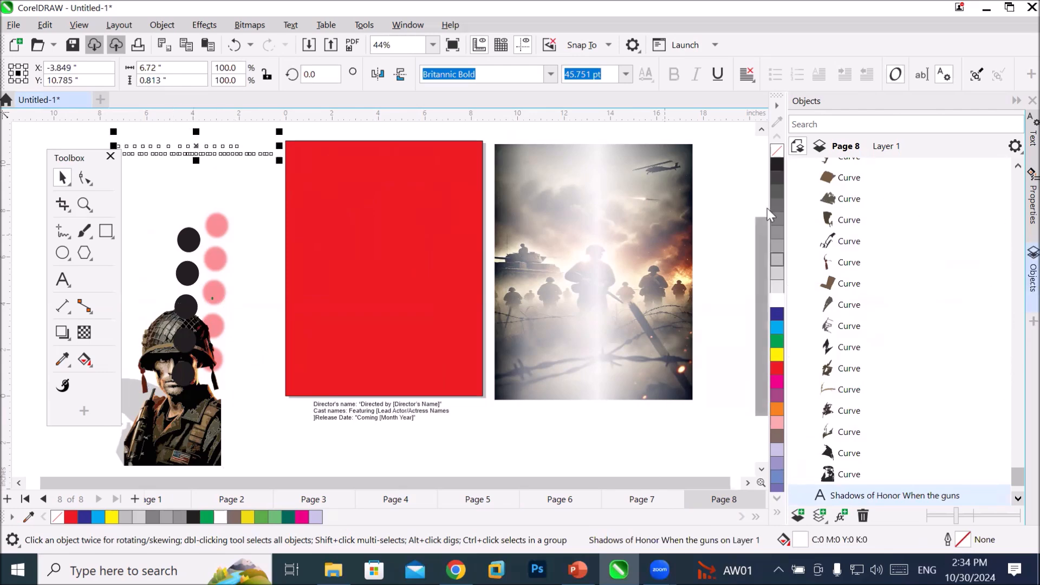
left_click(776, 163)
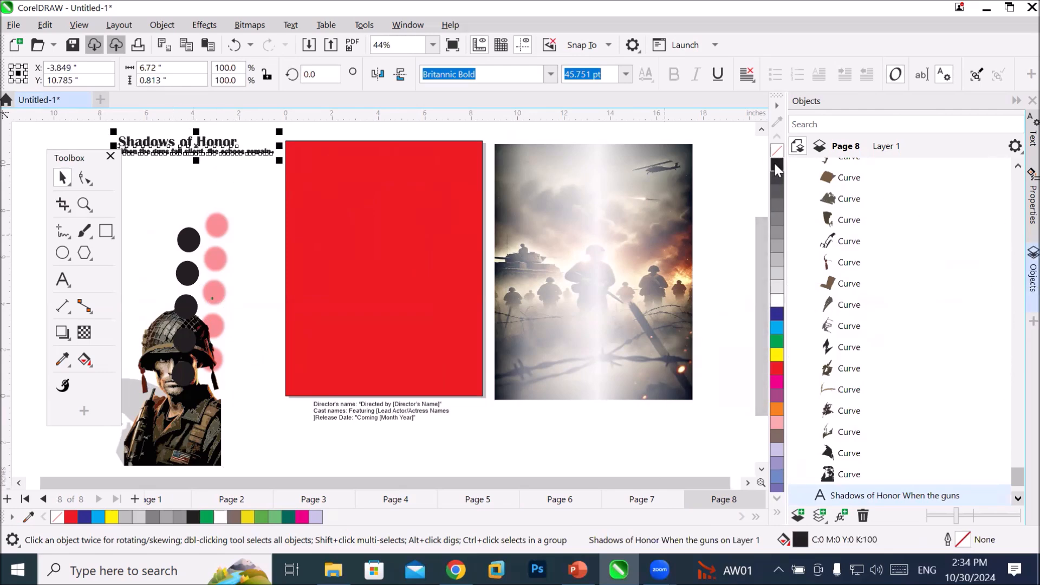
- Place the battlefield bitmap back over the red page rectangle and remove its transparency
left_click_drag(591, 288, 382, 287)
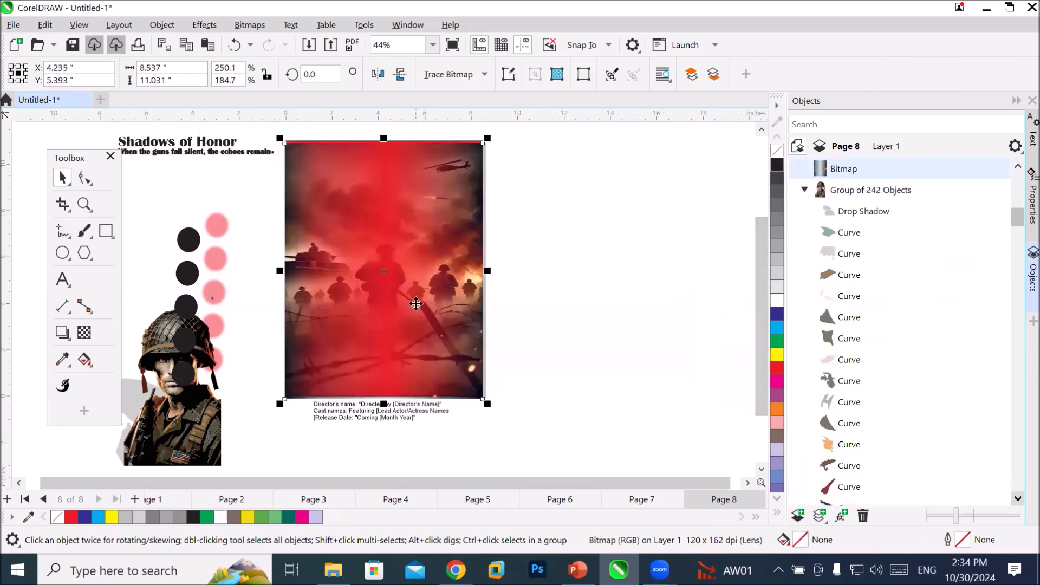
scroll(291, 204, "up", 1)
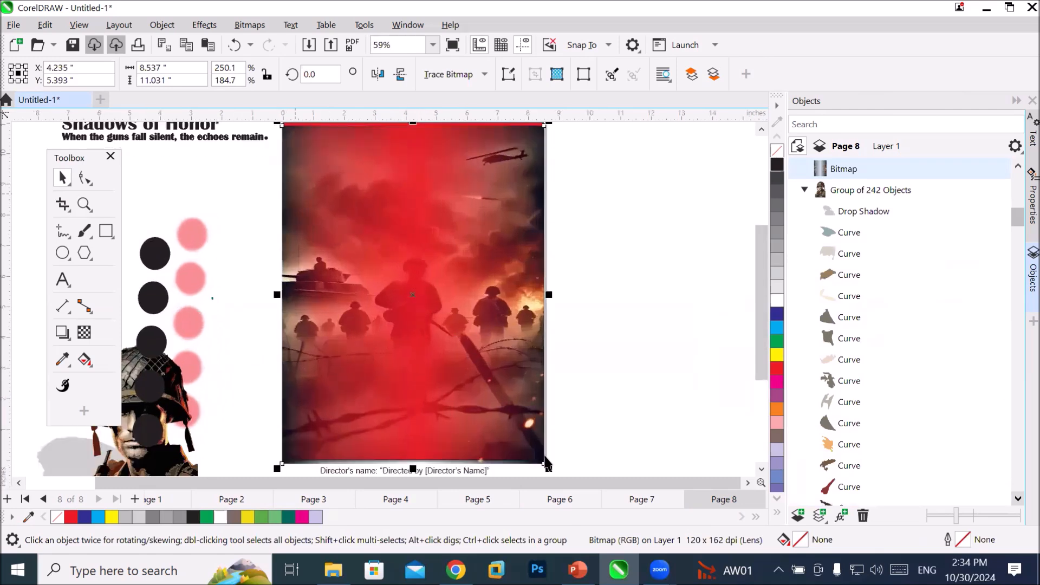
scroll(519, 381, "down", 1)
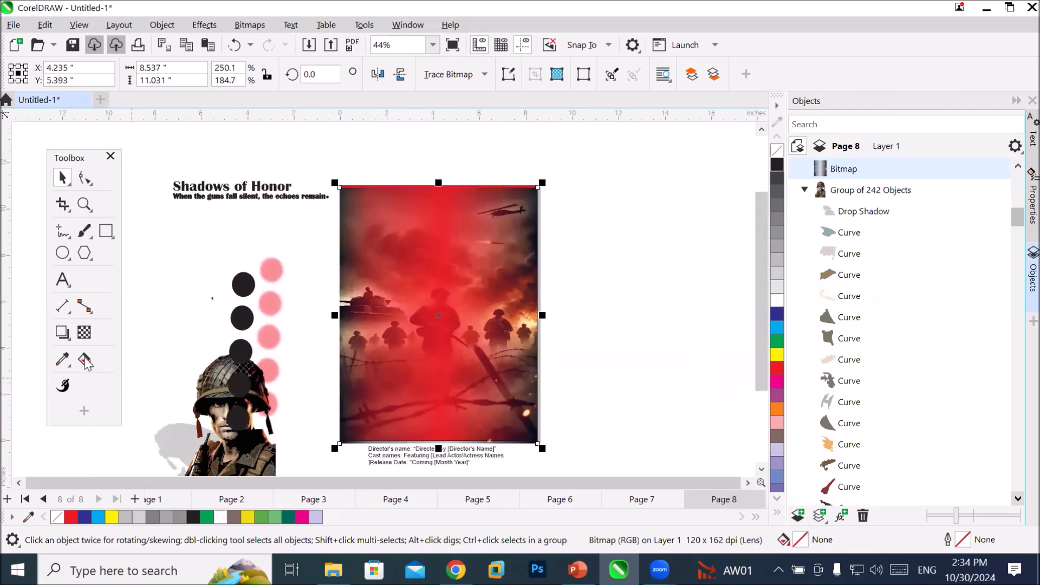
left_click(84, 332)
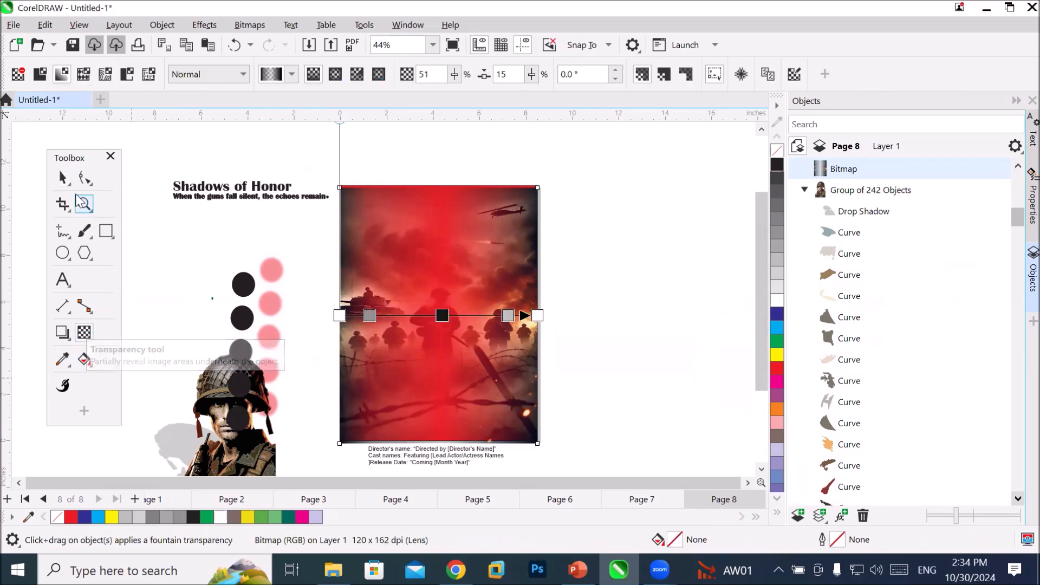
left_click(19, 77)
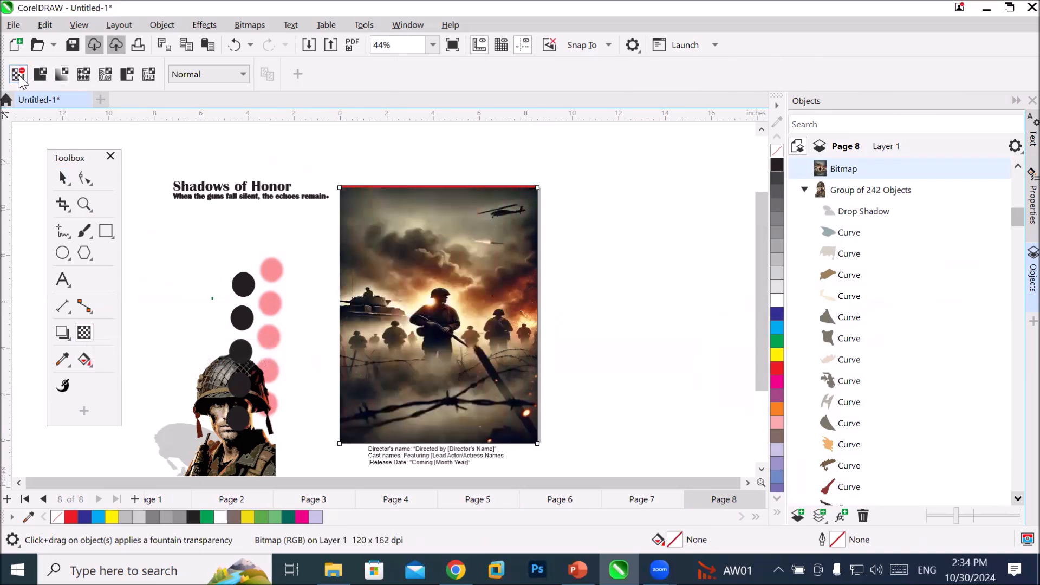
- Apply a vector pattern transparency to the battlefield bitmap using the diagonal stripe pattern, Vector Pattern 277
scroll(302, 374, "up", 2)
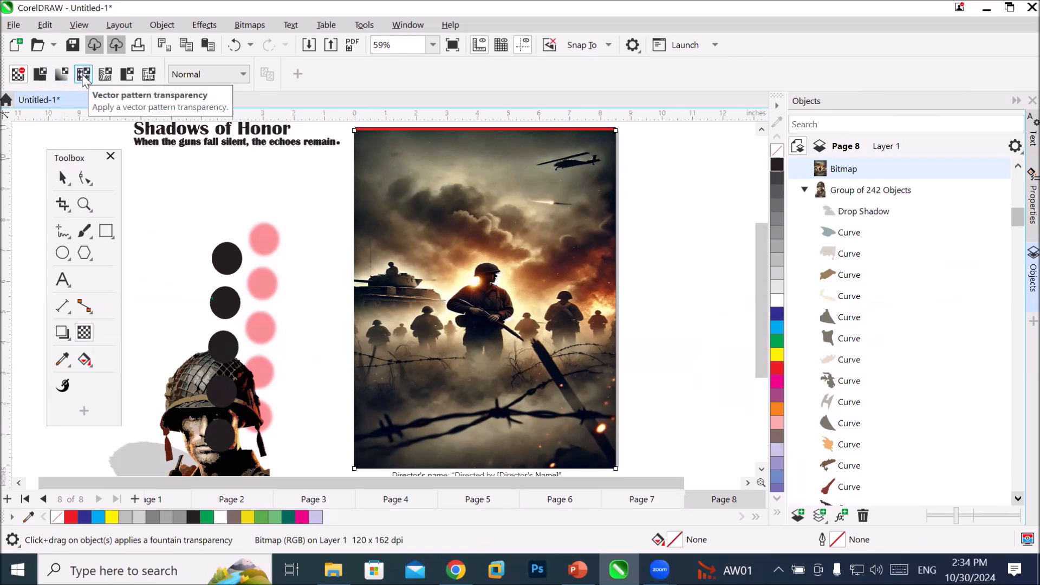
left_click(83, 74)
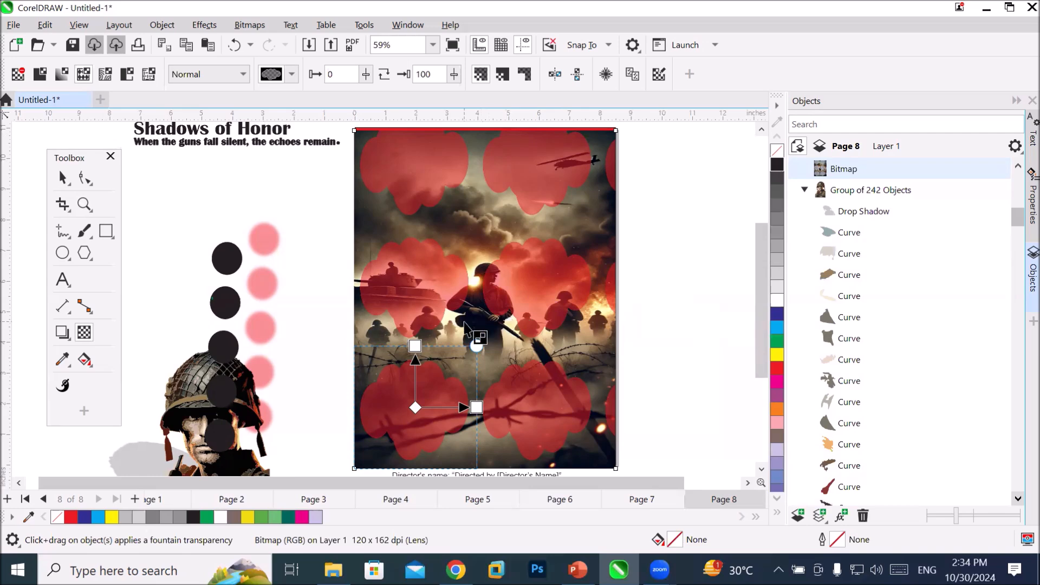
left_click(291, 75)
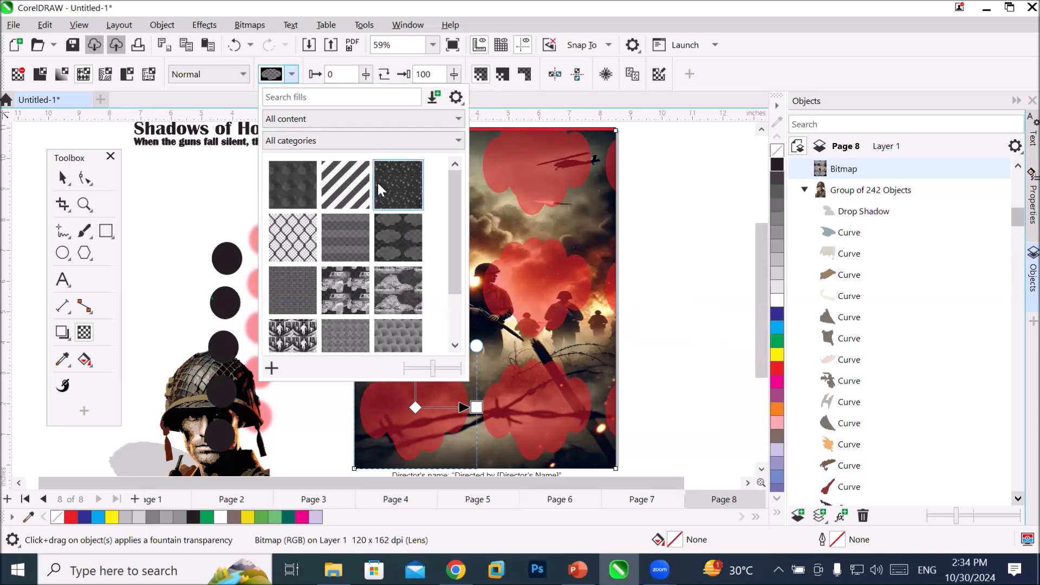
left_click(347, 191)
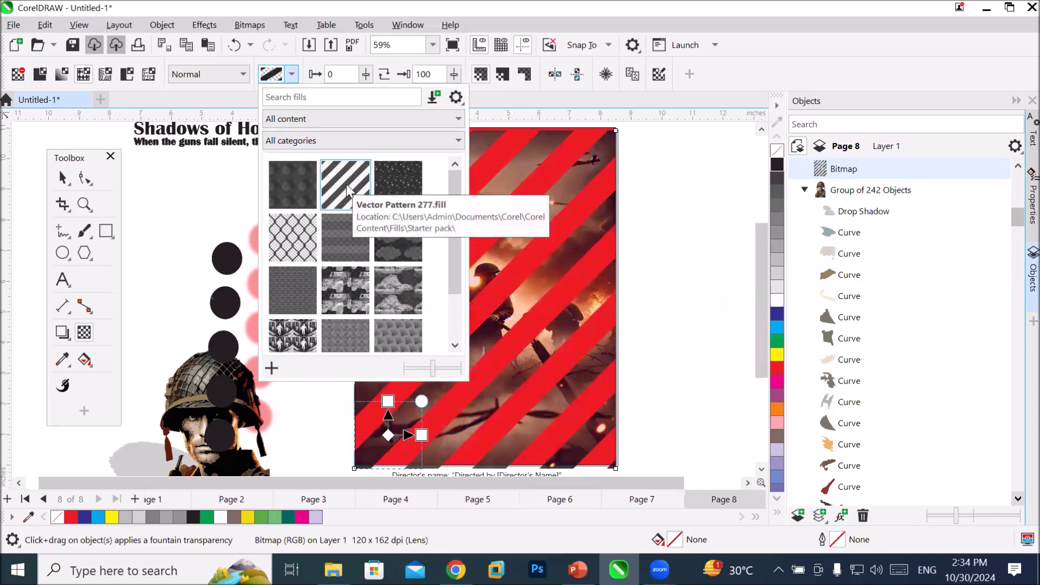
- Try other vector transparency patterns on the bitmap, including the wire mesh, running man and Vector Pattern 281
left_click(301, 238)
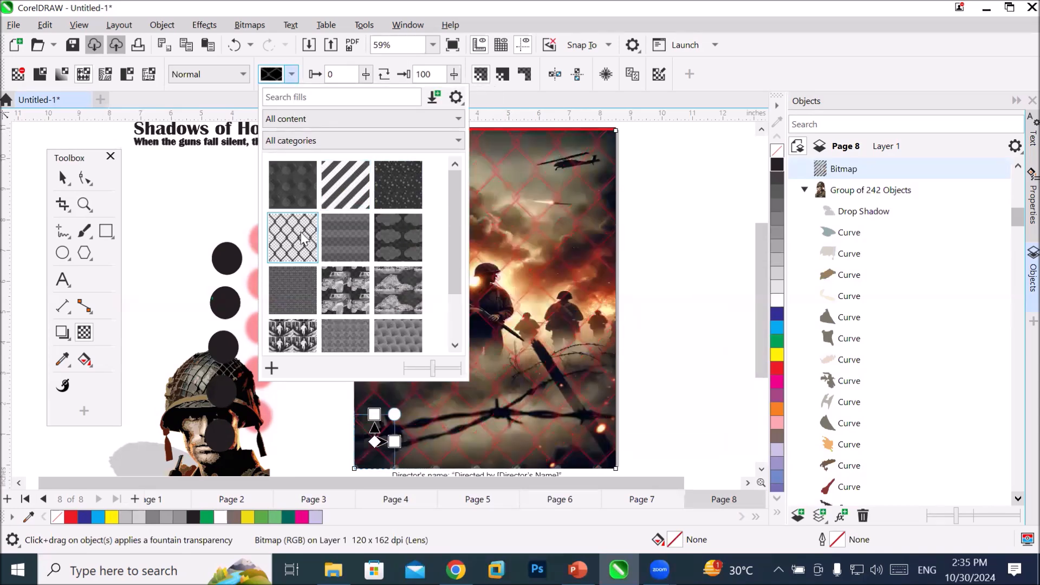
left_click(286, 336)
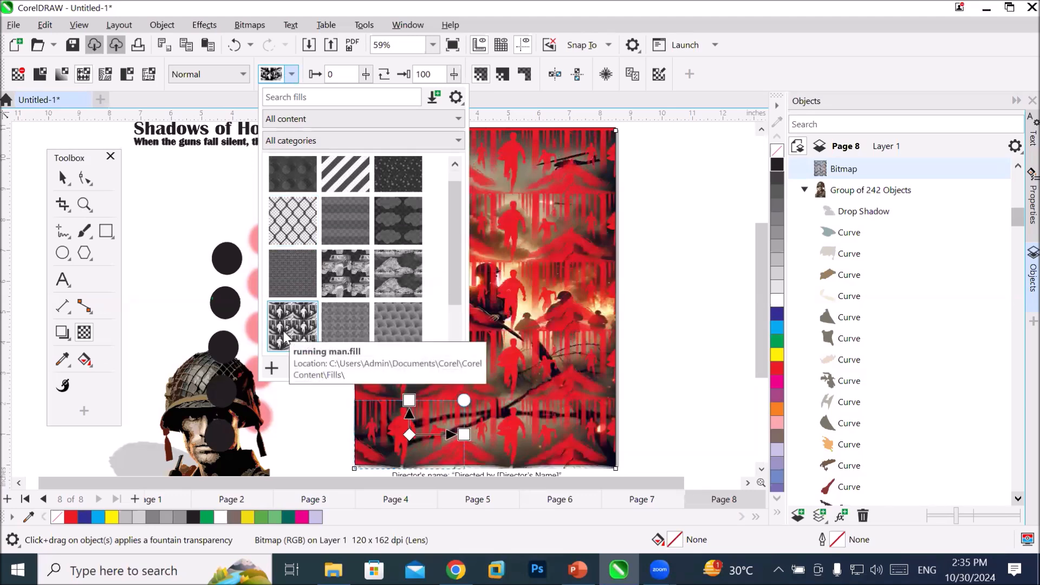
left_click(343, 283)
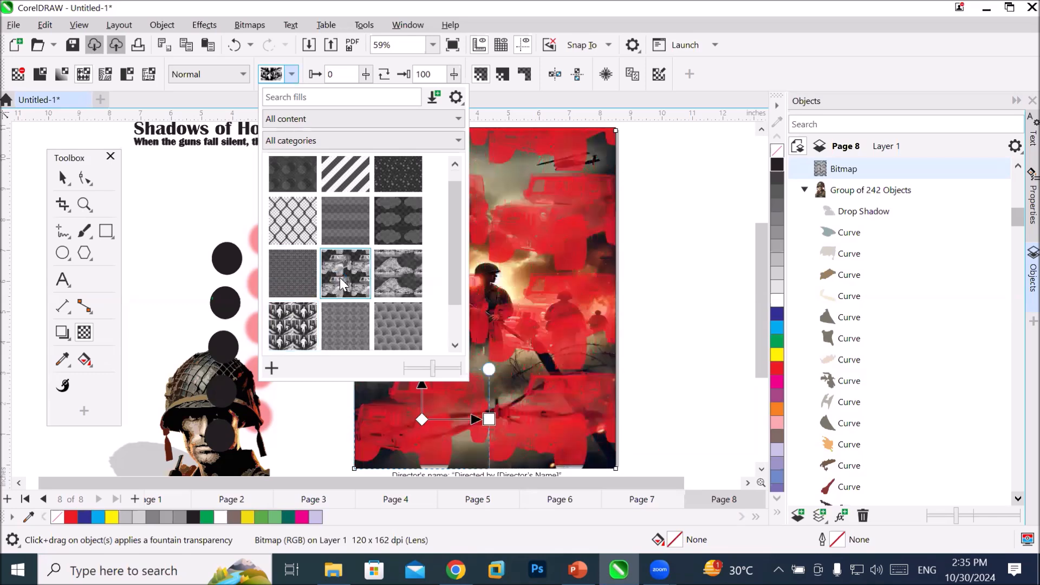
left_click(406, 283)
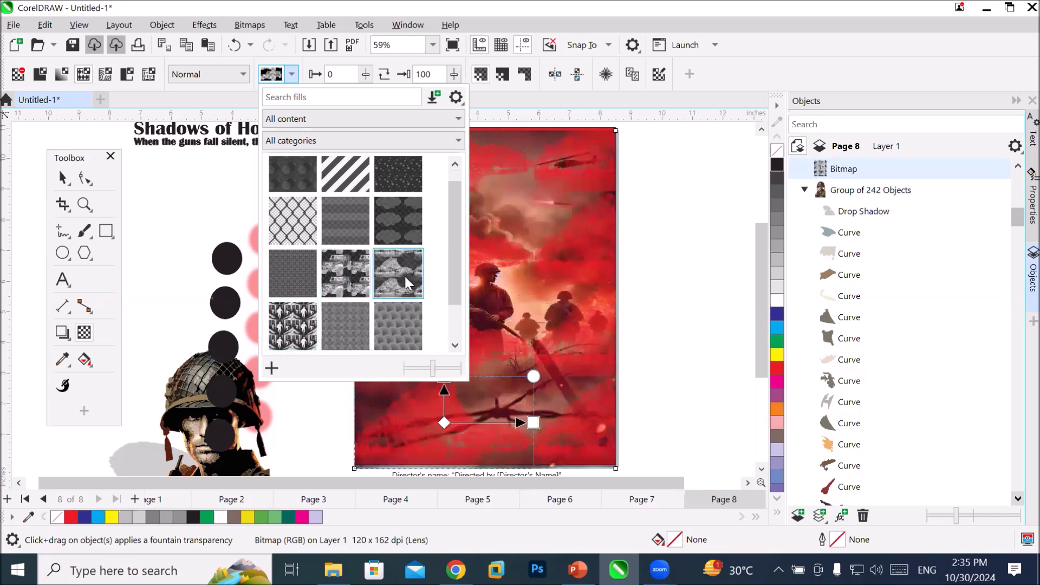
left_click(405, 327)
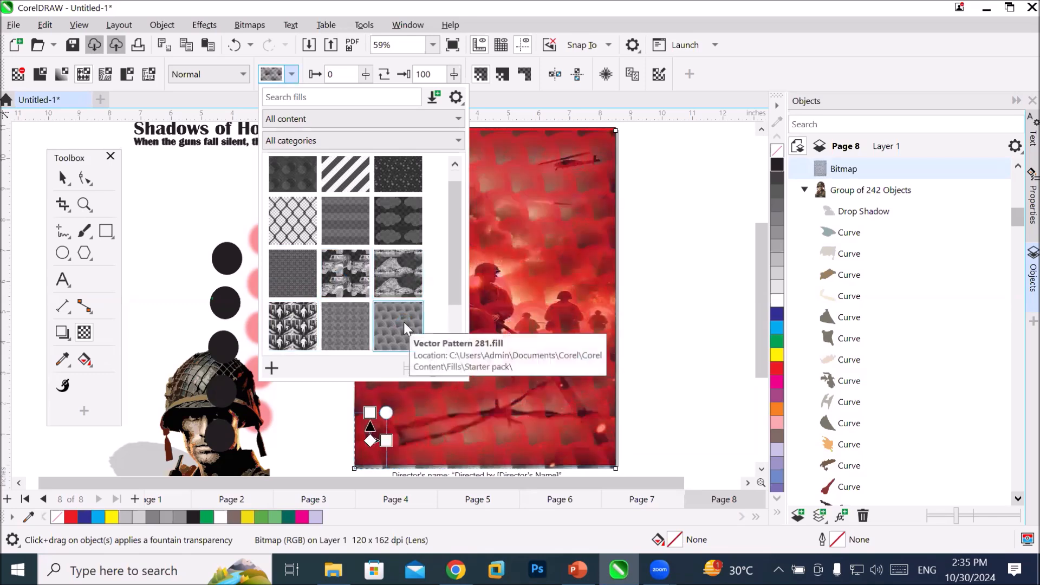
left_click(303, 220)
- Set the bitmap's transparency pattern back to the diagonal stripes and close the pattern picker
left_click(345, 175)
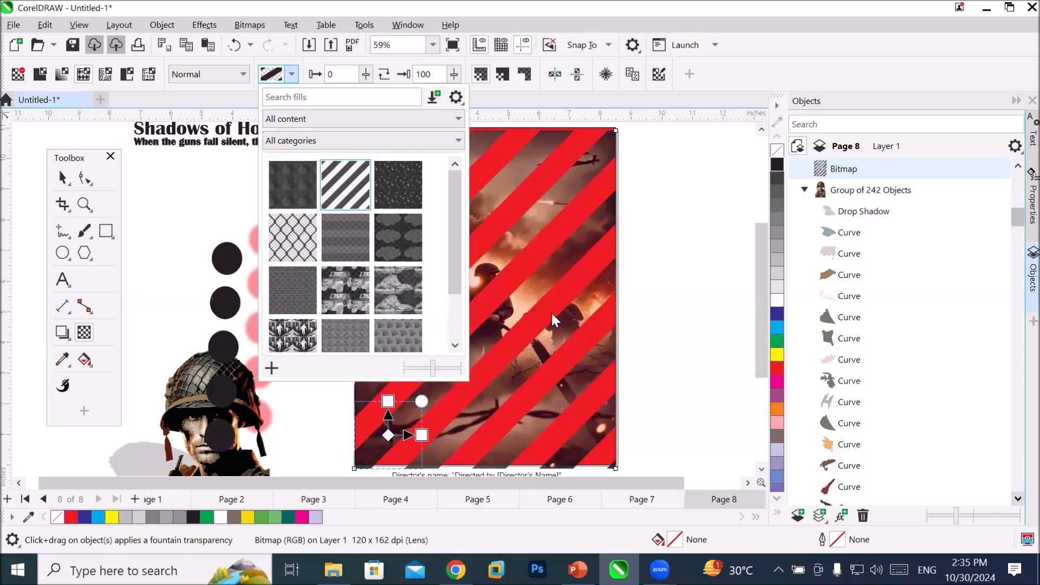
left_click(150, 241)
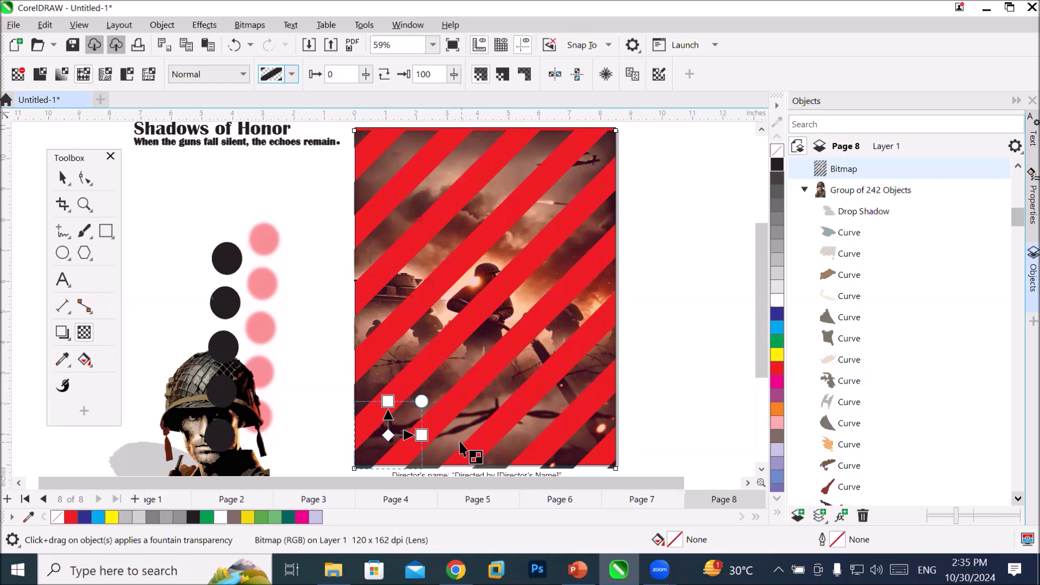
- Try a larger stripe tile in the transparency pattern, then reduce it to about 2.36 by 2.36 inches, rotated about -6.9°
scroll(460, 448, "down", 1)
scroll(460, 448, "down", 1)
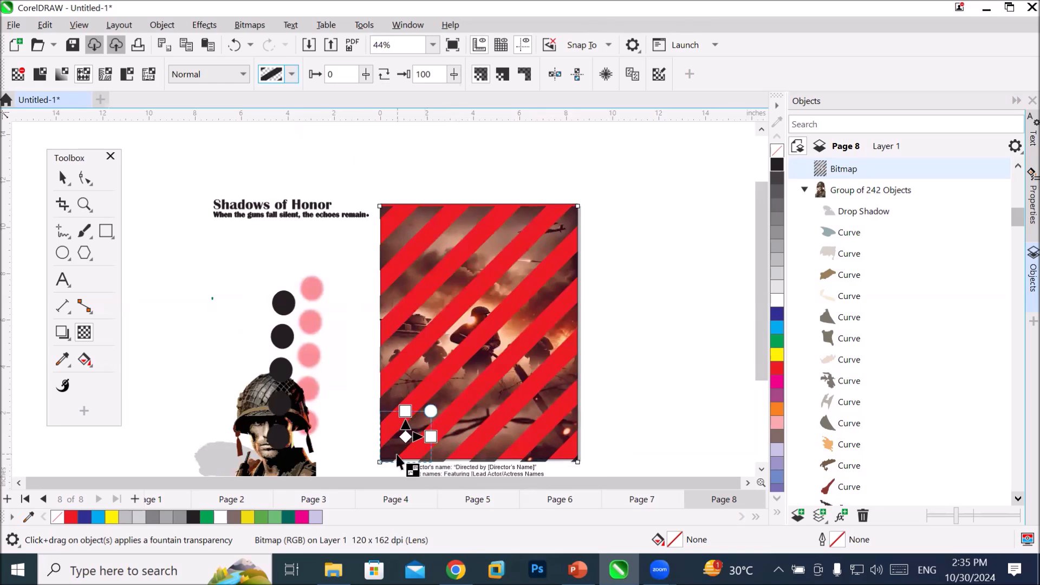
scroll(397, 460, "up", 2)
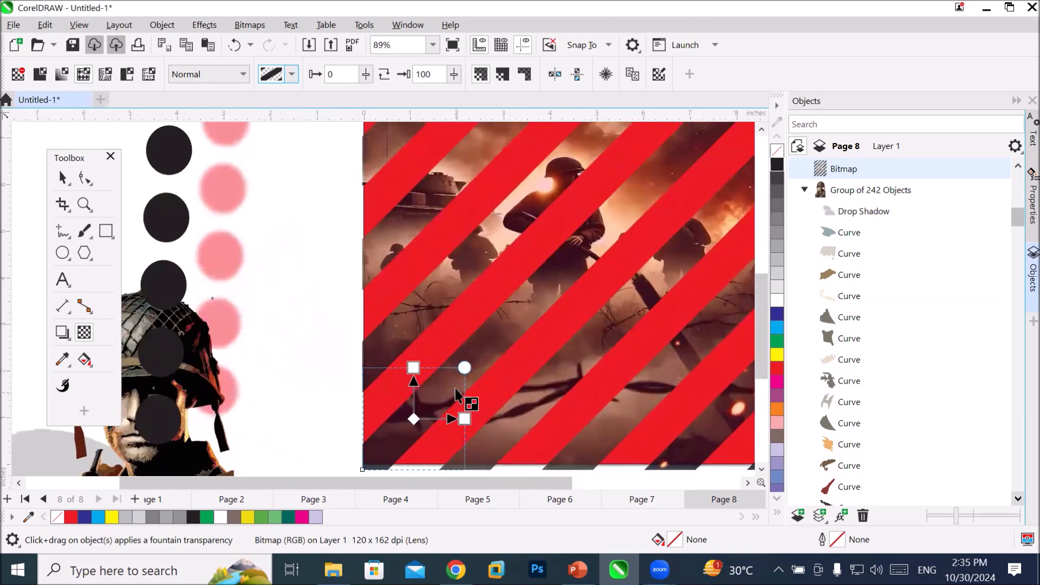
left_click_drag(463, 368, 574, 246)
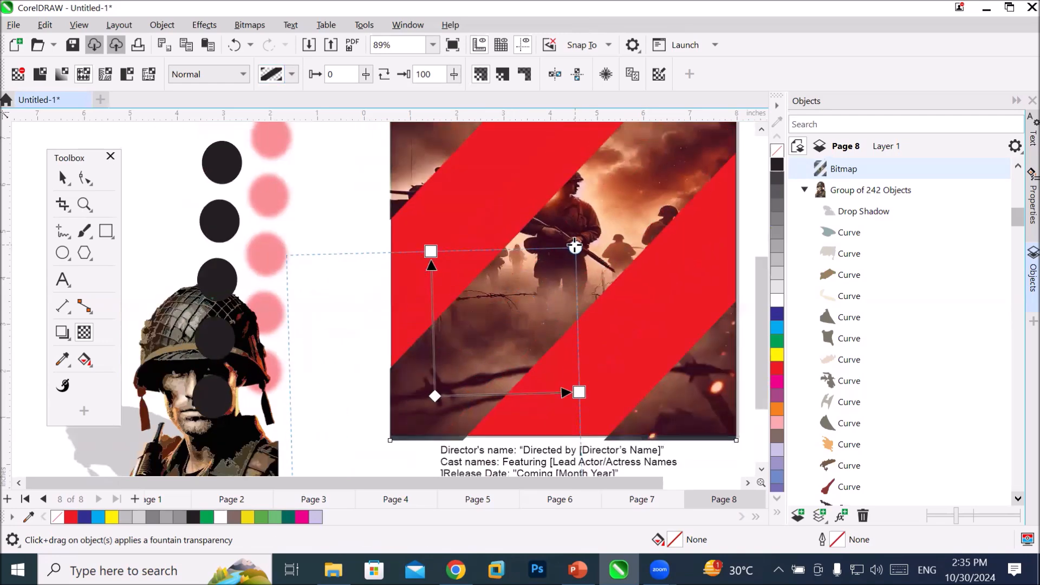
scroll(574, 246, "down", 2)
left_click_drag(575, 246, 534, 295)
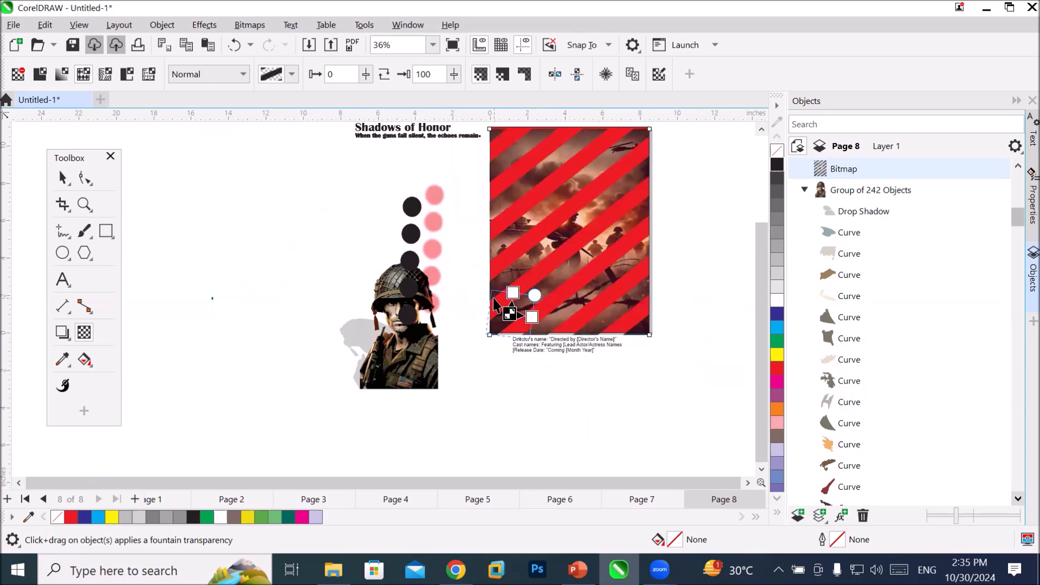
left_click(657, 75)
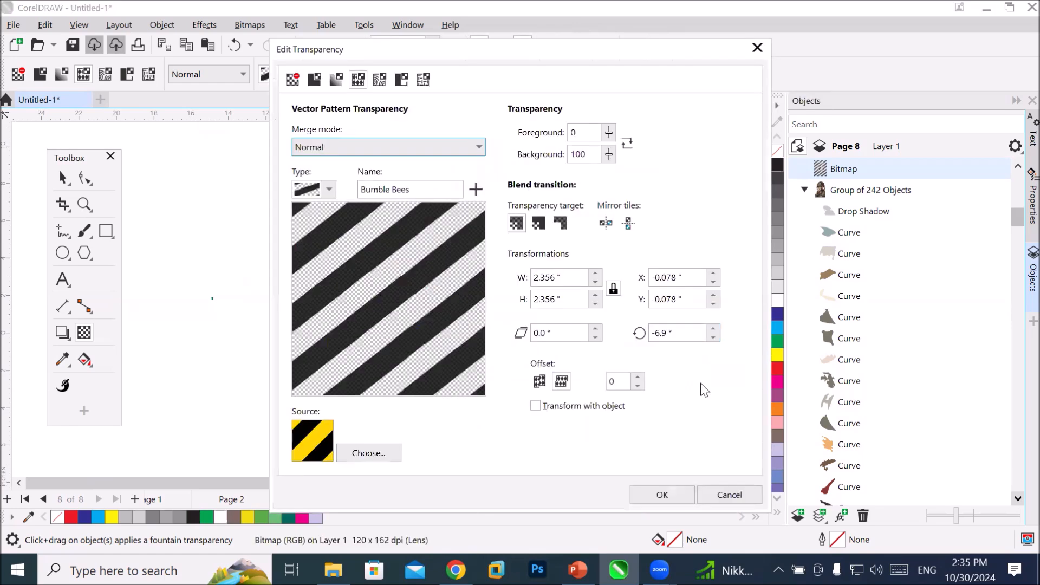
left_click_drag(434, 58, 435, 60)
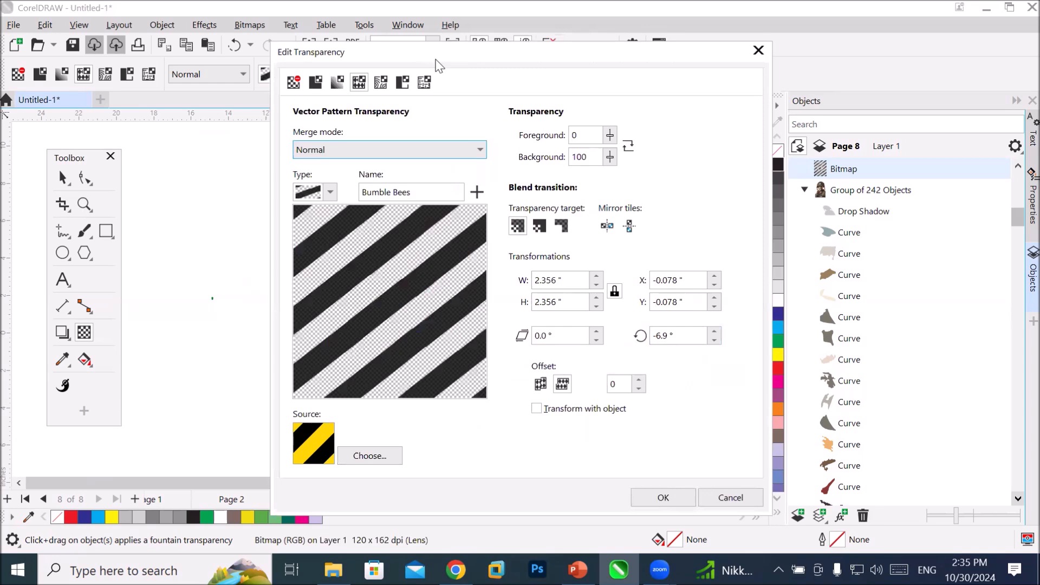
left_click_drag(439, 65, 165, 61)
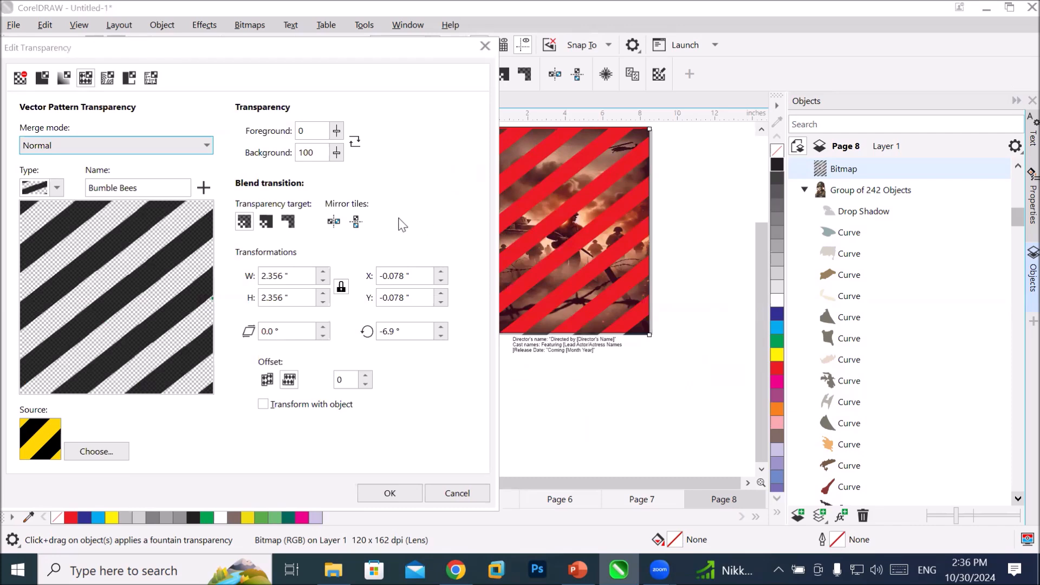
left_click(458, 493)
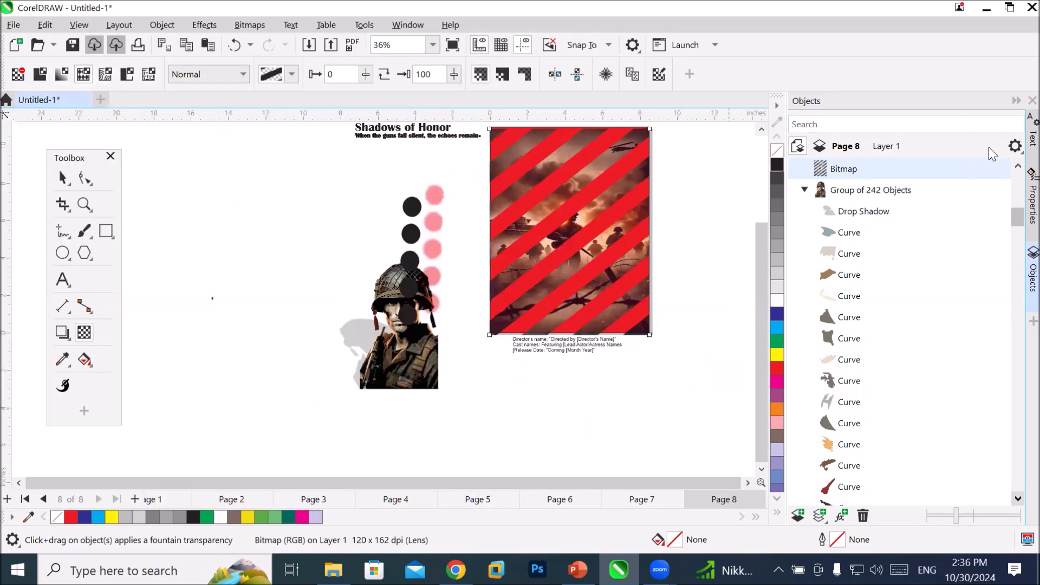
- Collapse the Objects docker and open the full transparency settings for the battlefield bitmap, moved clear of the poster
left_click(1017, 102)
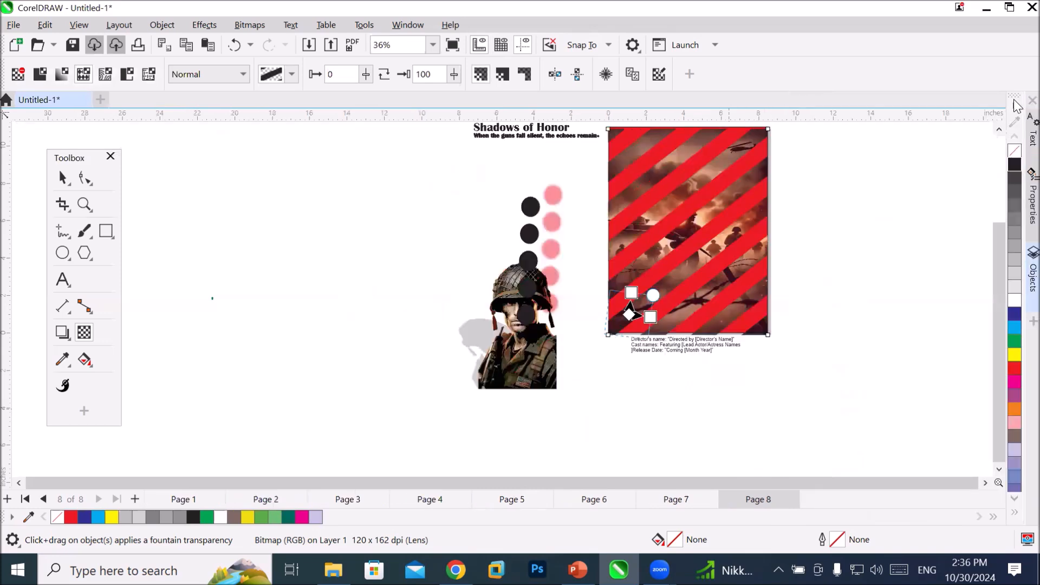
left_click_drag(997, 244, 997, 229)
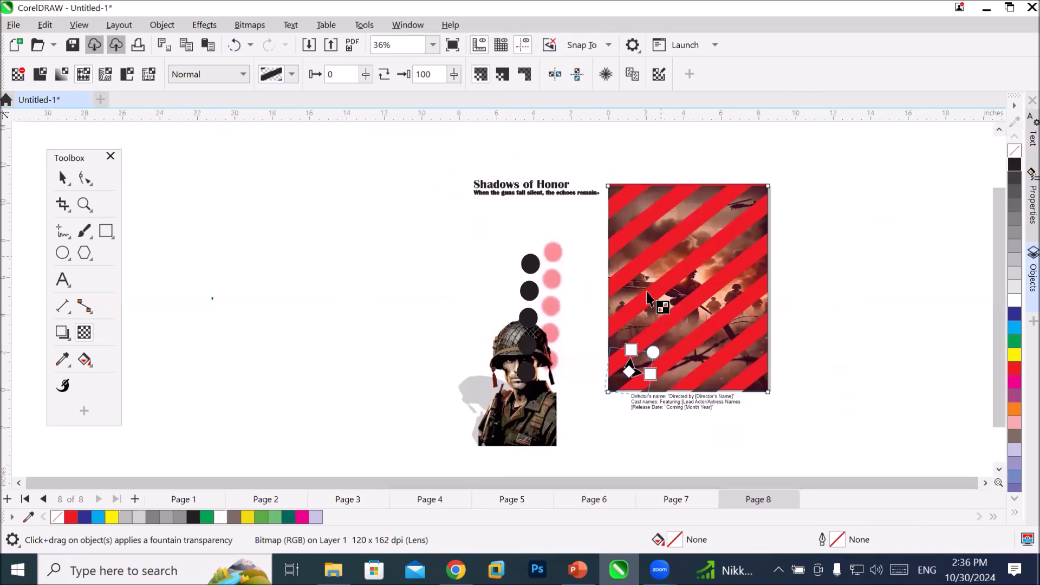
left_click(606, 74)
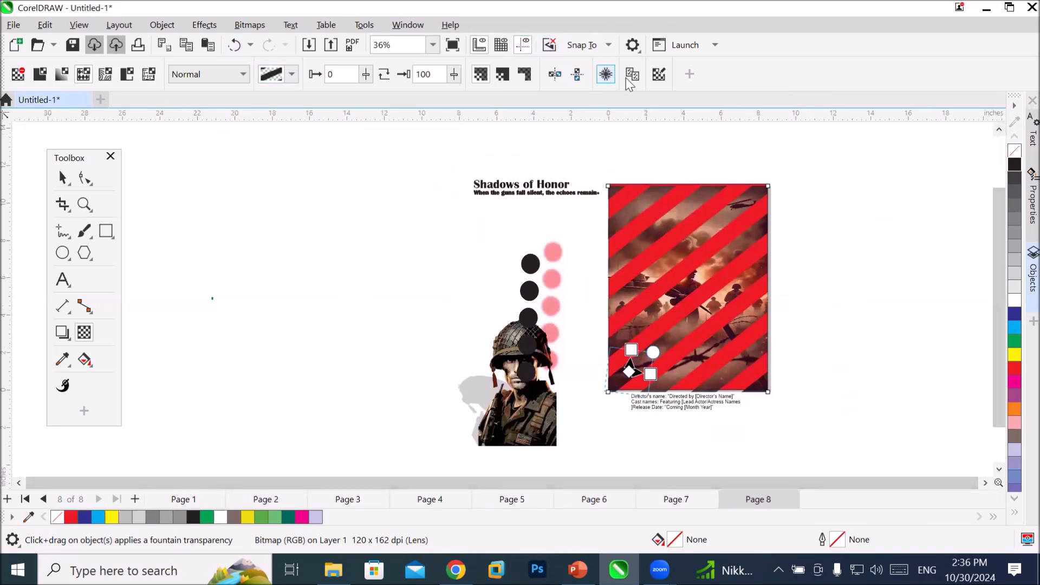
left_click(659, 74)
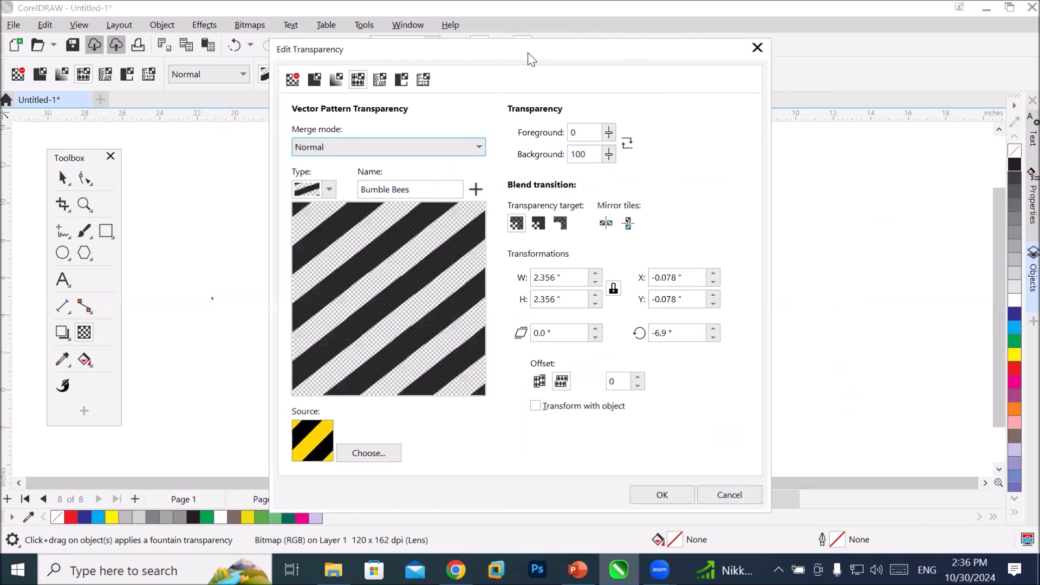
left_click_drag(528, 53, 360, 52)
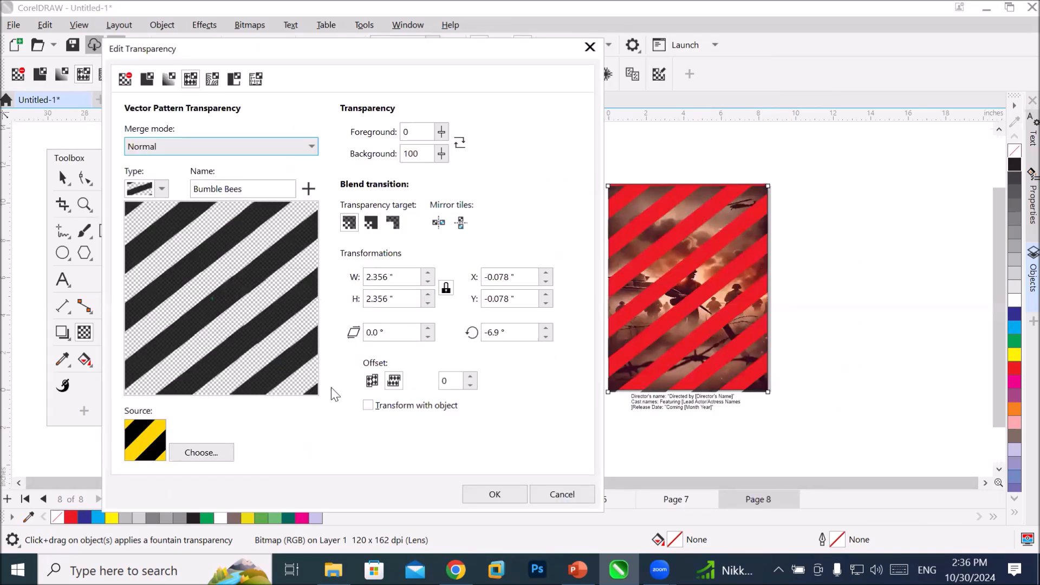
- Try skewing the bitmap's diagonal stripe transparency pattern to 48°
left_click(428, 329)
left_click(428, 329)
left_click(427, 329)
left_click(428, 328)
left_click(427, 328)
left_click(428, 328)
left_click(427, 328)
left_click(428, 328)
left_click(428, 329)
left_click(427, 329)
left_click(427, 328)
left_click(427, 328)
left_click(428, 328)
double_click(428, 328)
double_click(427, 328)
double_click(428, 328)
left_click(428, 328)
double_click(427, 328)
double_click(427, 328)
double_click(428, 329)
double_click(428, 328)
double_click(427, 329)
double_click(427, 328)
left_click(428, 328)
double_click(428, 329)
double_click(427, 329)
left_click(427, 329)
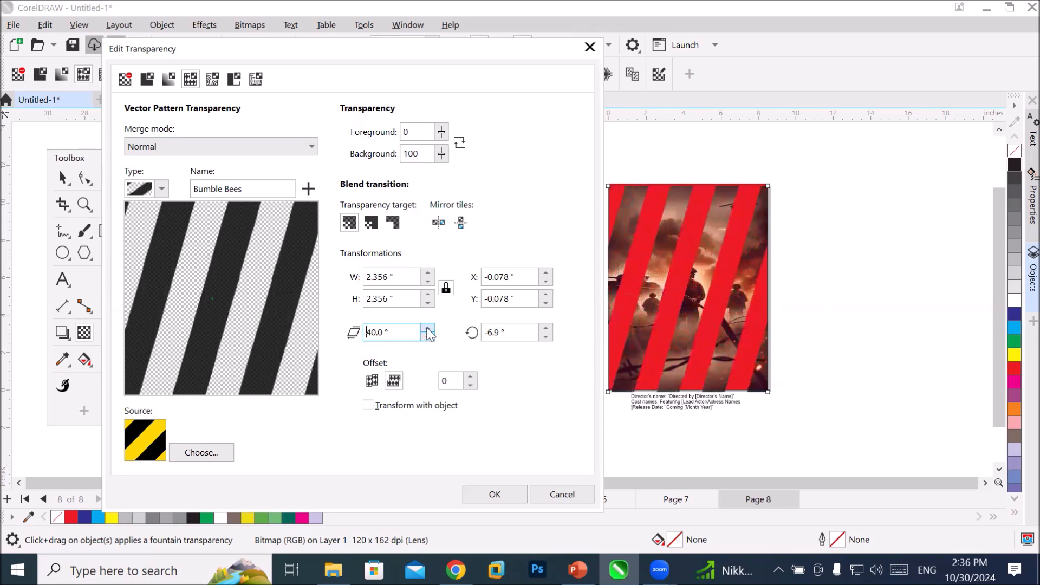
double_click(428, 328)
double_click(427, 328)
double_click(428, 328)
left_click(428, 328)
double_click(428, 329)
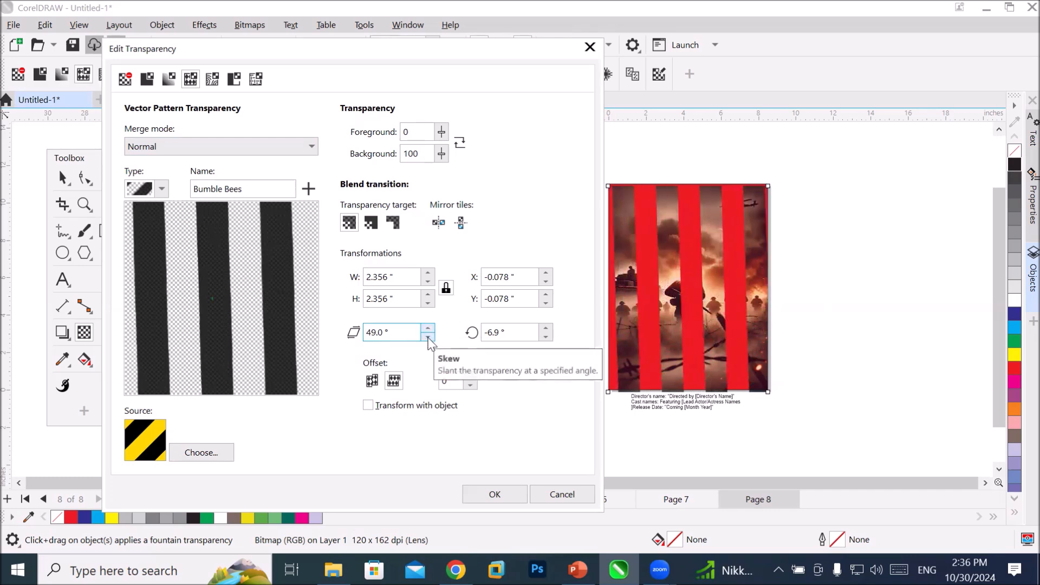
left_click(428, 337)
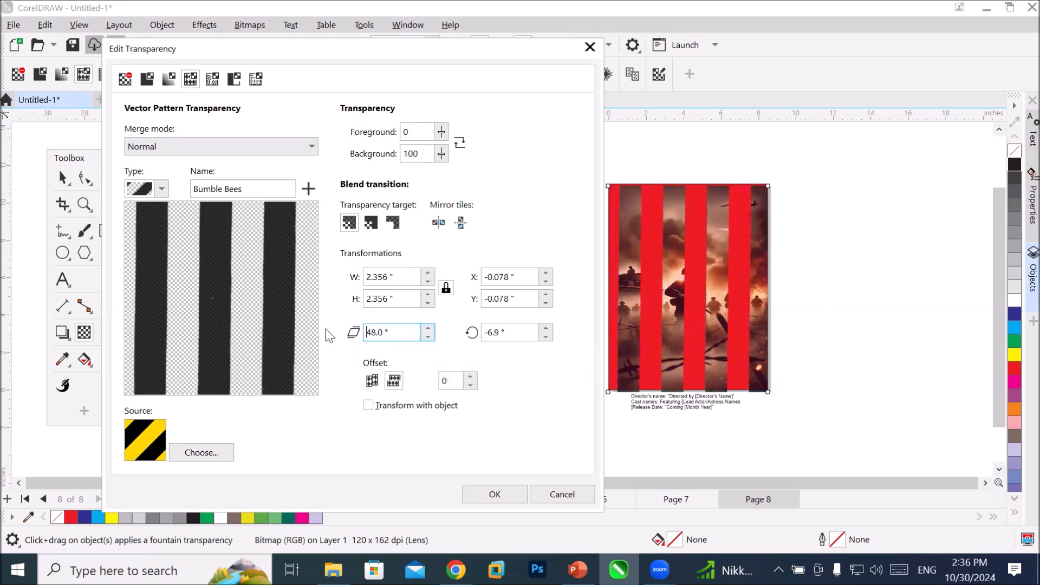
- Try rotating the stripe transparency pattern to 15.1°
left_click(546, 328)
left_click(546, 328)
left_click(546, 328)
left_click(546, 328)
left_click(546, 327)
left_click(546, 328)
left_click(546, 327)
left_click(546, 328)
left_click(546, 328)
left_click(546, 328)
left_click(547, 328)
left_click(552, 327)
left_click(551, 327)
left_click(551, 327)
left_click(552, 327)
left_click(551, 328)
left_click(552, 328)
left_click(551, 328)
left_click(551, 327)
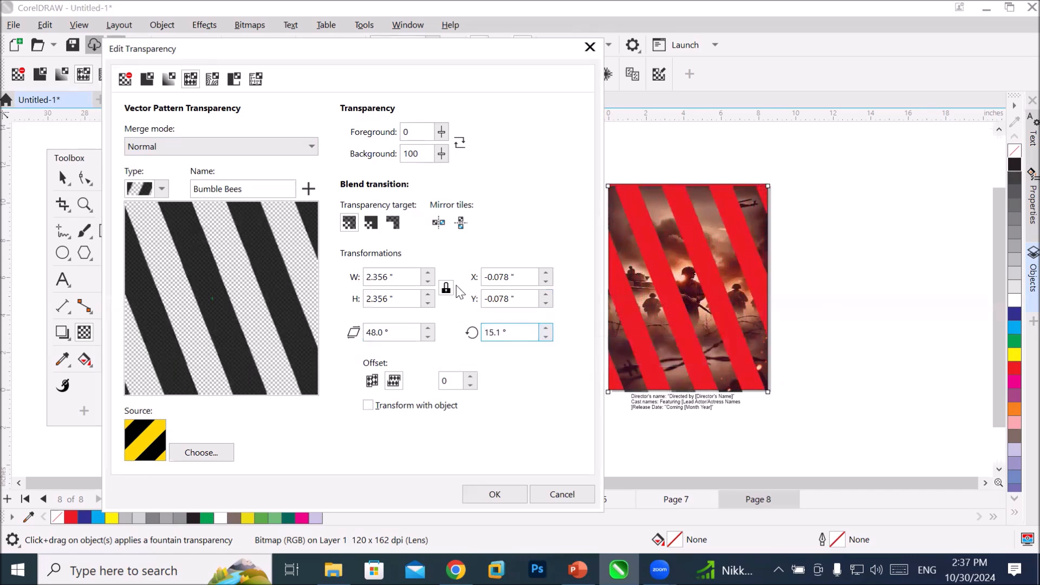
- Try reducing the stripe pattern's tile to 2.026 by 2.026 inches with the proportions locked
left_click(428, 281)
left_click(428, 282)
left_click(428, 282)
left_click(428, 281)
left_click(428, 281)
left_click(428, 282)
left_click(428, 282)
left_click(428, 281)
left_click(428, 281)
left_click(428, 282)
left_click(428, 281)
left_click(428, 282)
left_click(428, 281)
left_click(428, 282)
left_click(428, 282)
left_click(428, 282)
left_click(428, 282)
left_click(428, 282)
left_click(428, 282)
left_click(428, 281)
left_click(428, 281)
left_click(428, 282)
left_click(428, 282)
left_click(428, 282)
left_click(428, 281)
left_click(428, 282)
left_click(428, 282)
left_click(428, 281)
left_click(428, 282)
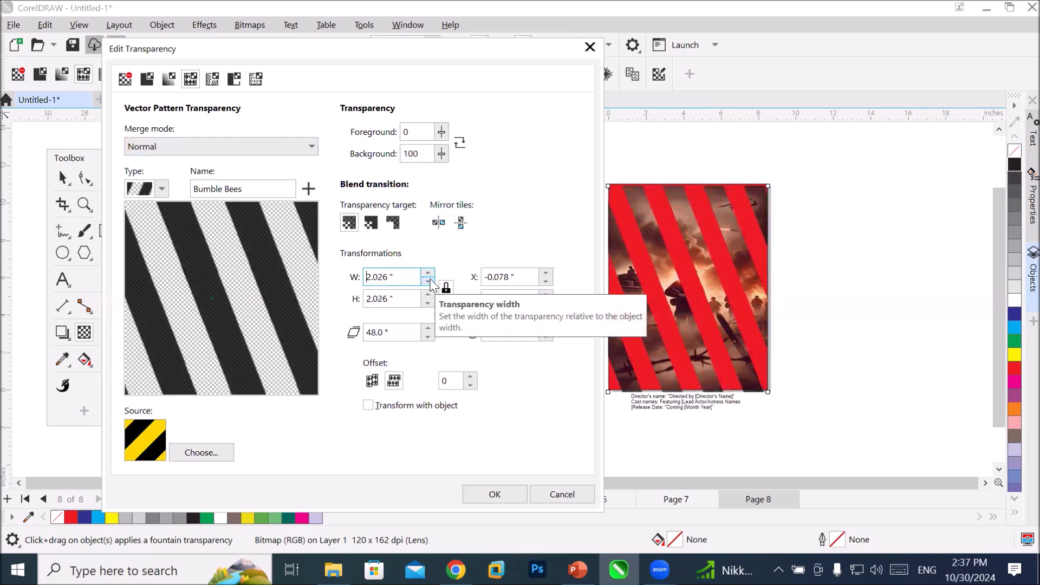
- Try mirroring the stripe tiles horizontally into a zigzag, with rotation 30.1° and skew 53°
left_click(439, 222)
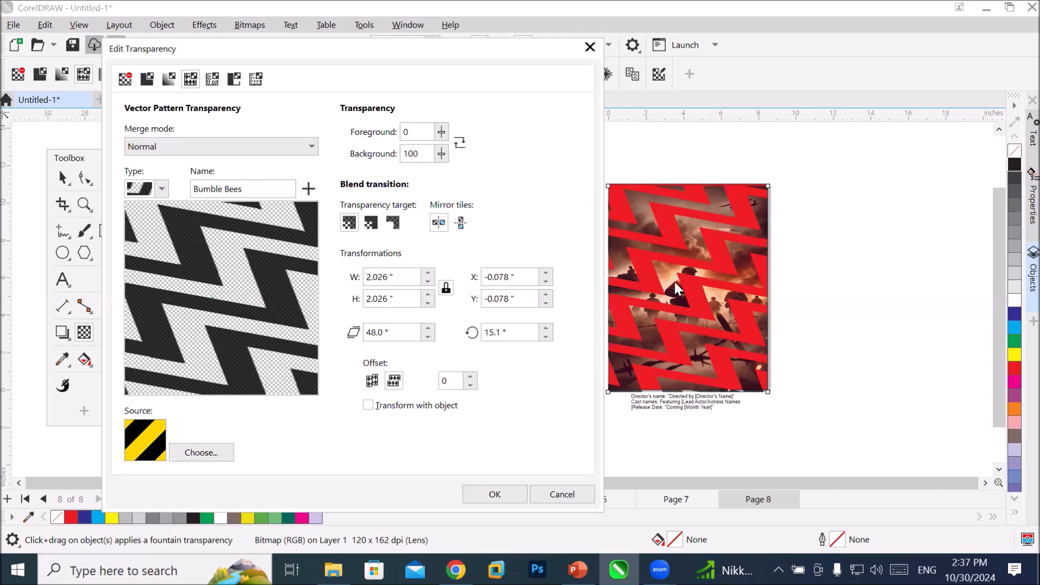
left_click(438, 223)
left_click(439, 222)
left_click(546, 327)
left_click(547, 327)
left_click(546, 328)
left_click(546, 328)
left_click(546, 328)
left_click(546, 327)
left_click(547, 327)
left_click(546, 327)
left_click(546, 327)
left_click(428, 328)
left_click(428, 327)
left_click(428, 328)
left_click(428, 328)
left_click(428, 328)
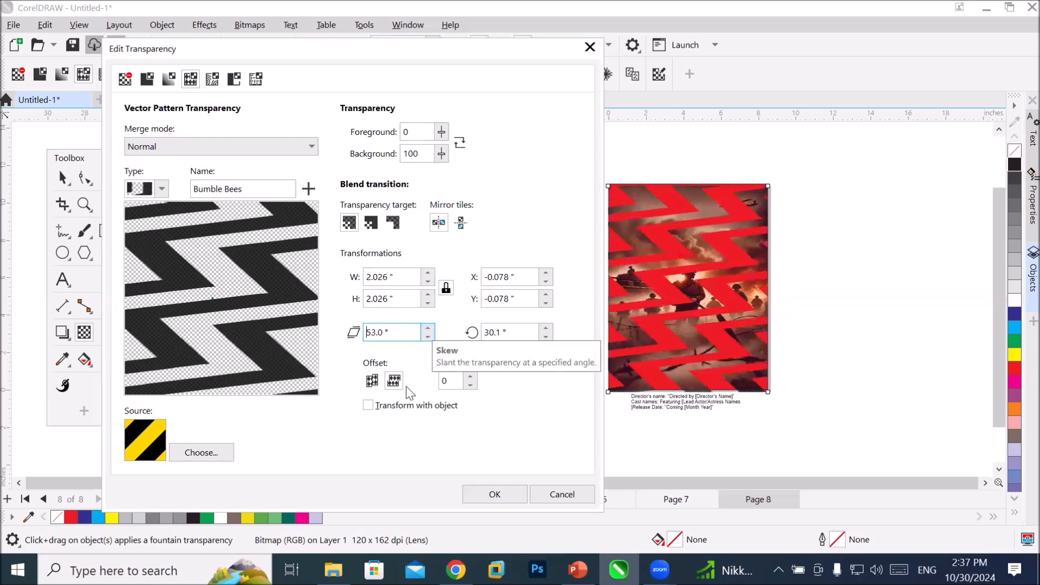
- Try the other tile offset direction on the zigzag transparency pattern, with an offset of 23% of the tile
left_click(372, 382)
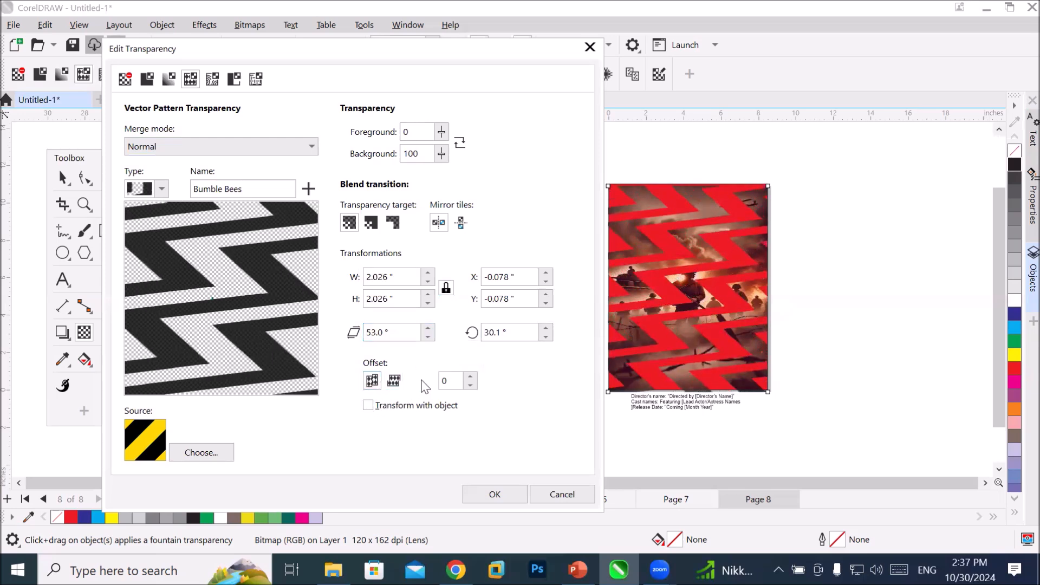
left_click(471, 376)
left_click(470, 376)
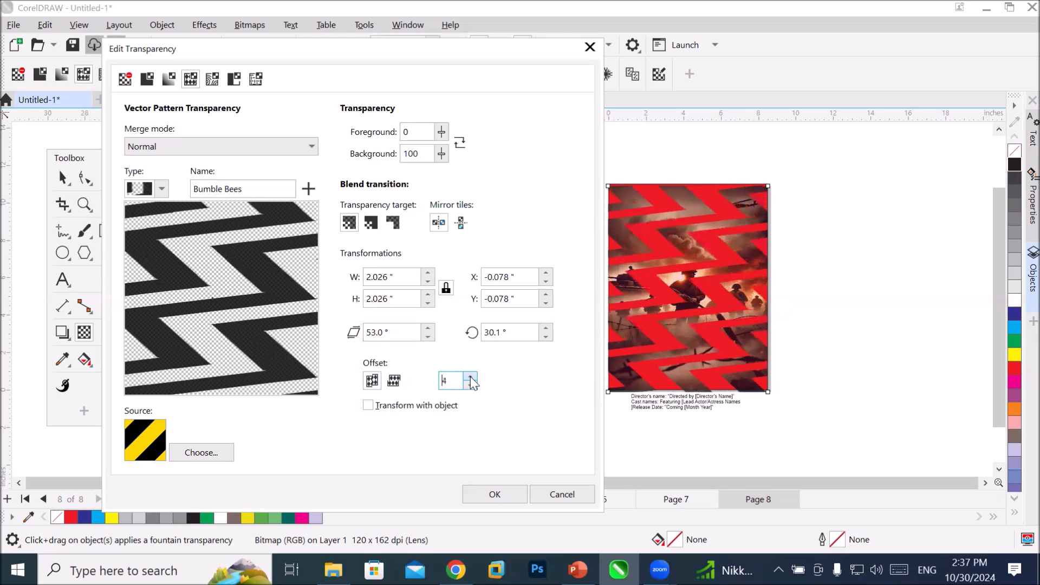
left_click(470, 376)
left_click(470, 376)
left_click(470, 376)
left_click(470, 376)
left_click(470, 376)
left_click(470, 376)
left_click(471, 376)
left_click(470, 376)
left_click(470, 376)
left_click(470, 376)
left_click(471, 376)
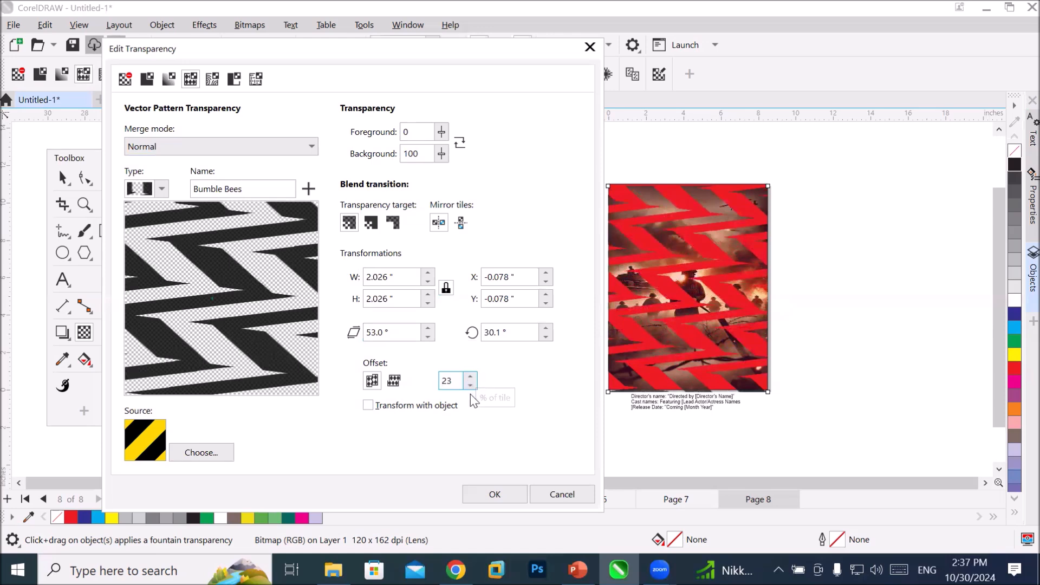
- Switch the zigzag pattern back to its original offset direction and try an offset of 39% of the tile
left_click(394, 381)
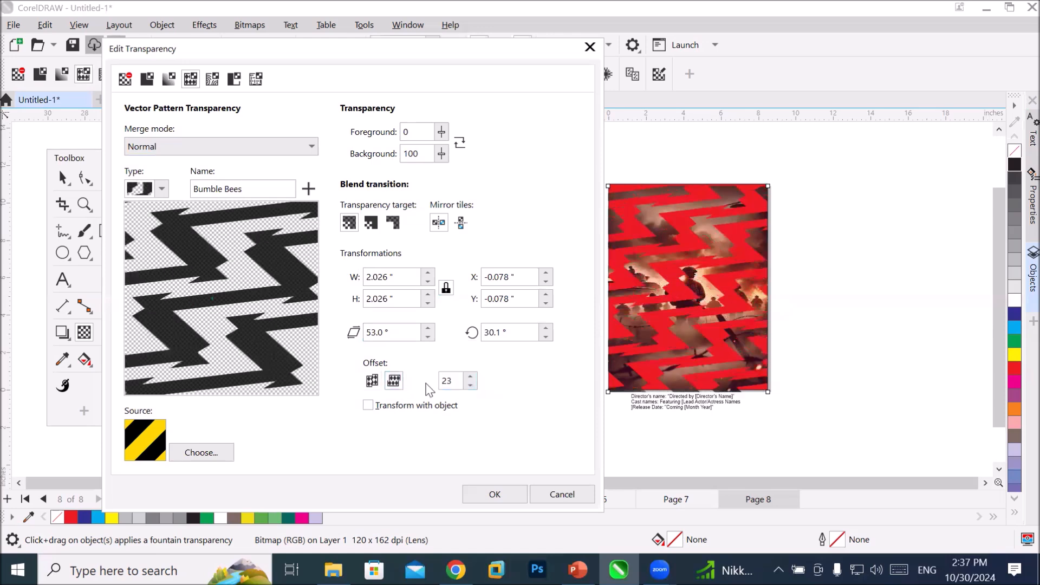
left_click(473, 378)
left_click(473, 378)
left_click(473, 377)
left_click(473, 378)
left_click(473, 378)
left_click(473, 378)
left_click(473, 378)
left_click(473, 378)
left_click(473, 378)
left_click(473, 377)
left_click(473, 378)
left_click(473, 377)
left_click(473, 378)
left_click(473, 377)
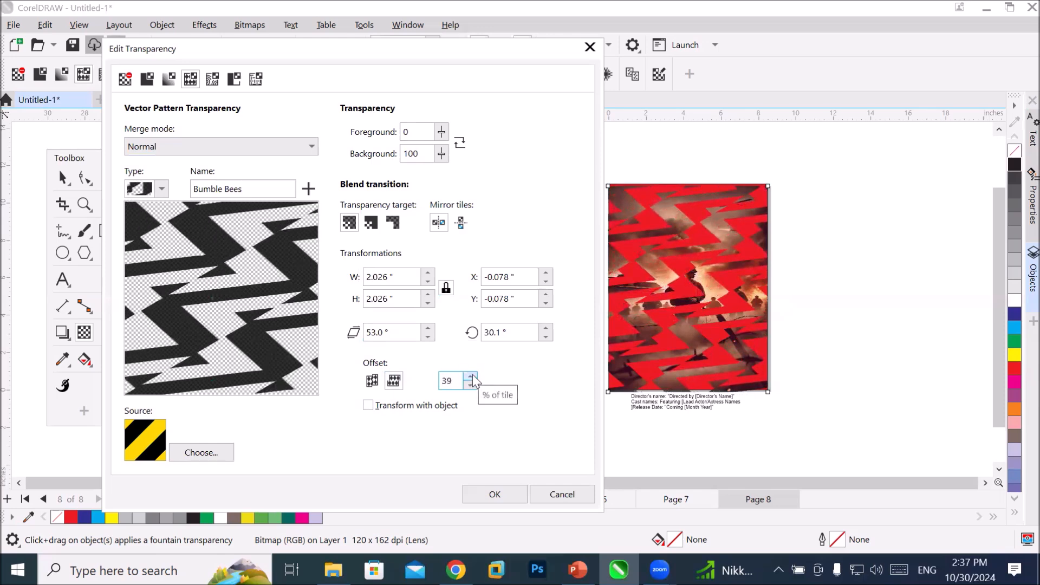
- Change the bitmap's transparency pattern to Chain Fence, set its tile to 1.422 by 1.909 inches and apply it
left_click(163, 189)
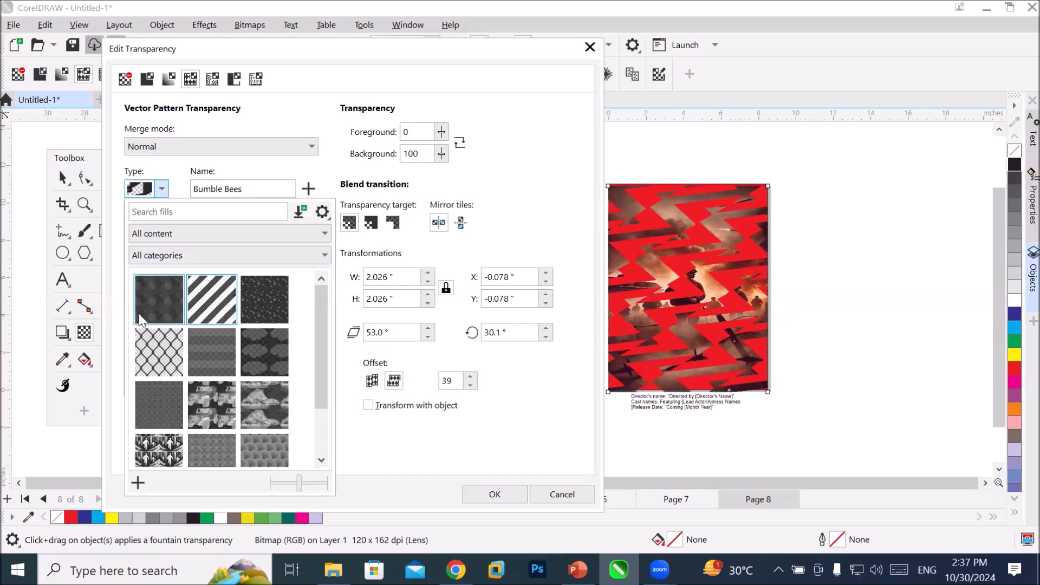
left_click(159, 352)
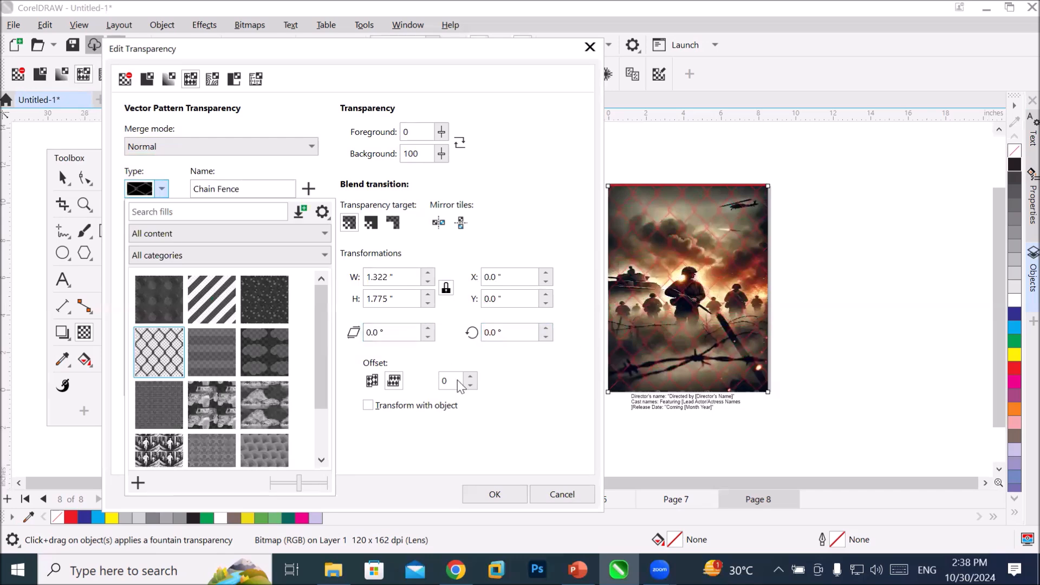
left_click(428, 275)
left_click(428, 274)
left_click(428, 274)
left_click(428, 274)
left_click(428, 274)
left_click(428, 274)
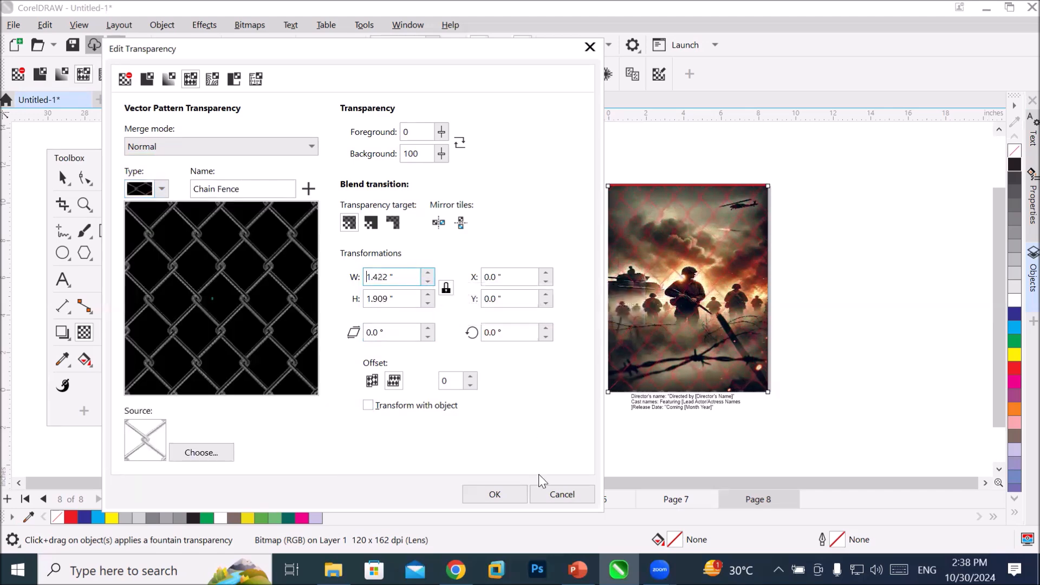
left_click(512, 490)
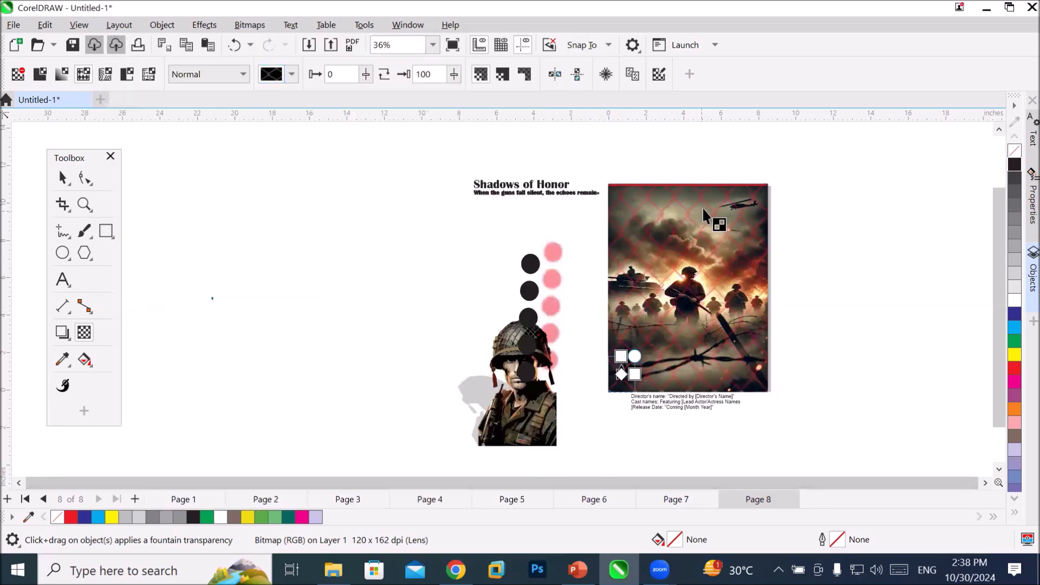
scroll(720, 243, "up", 4)
scroll(669, 334, "up", 4)
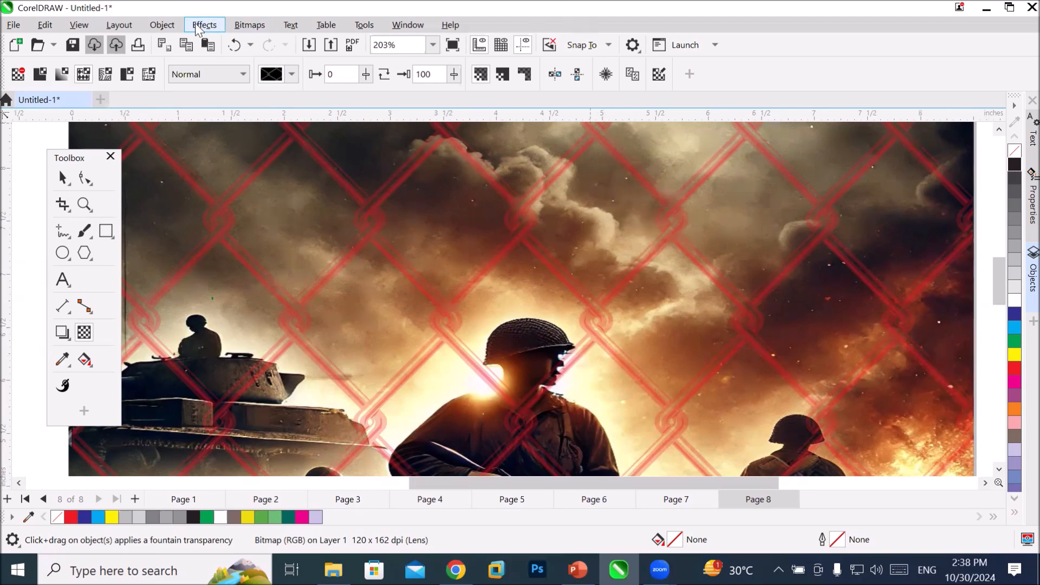
left_click(157, 25)
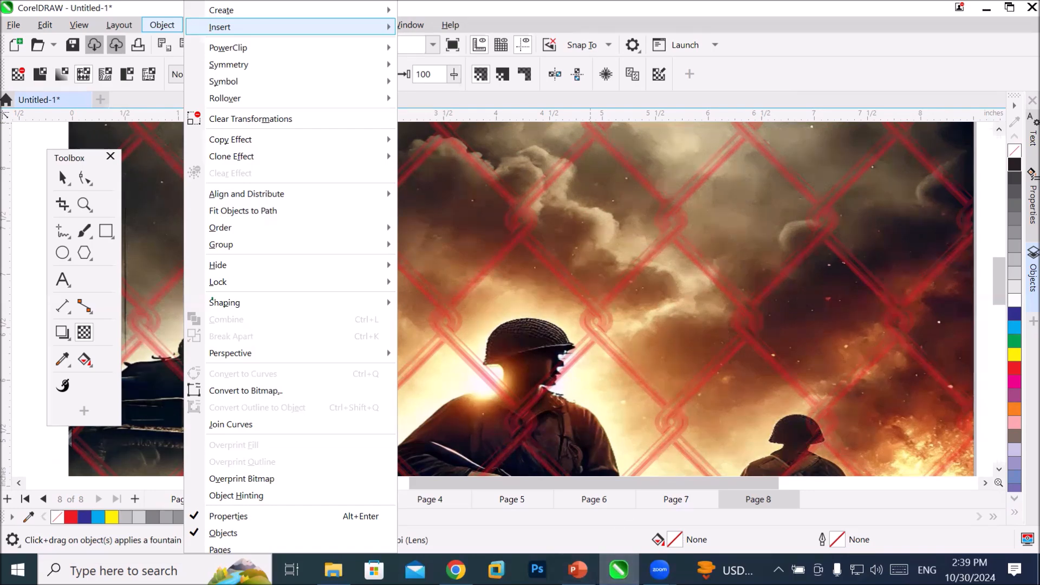
key("alt+Tab")
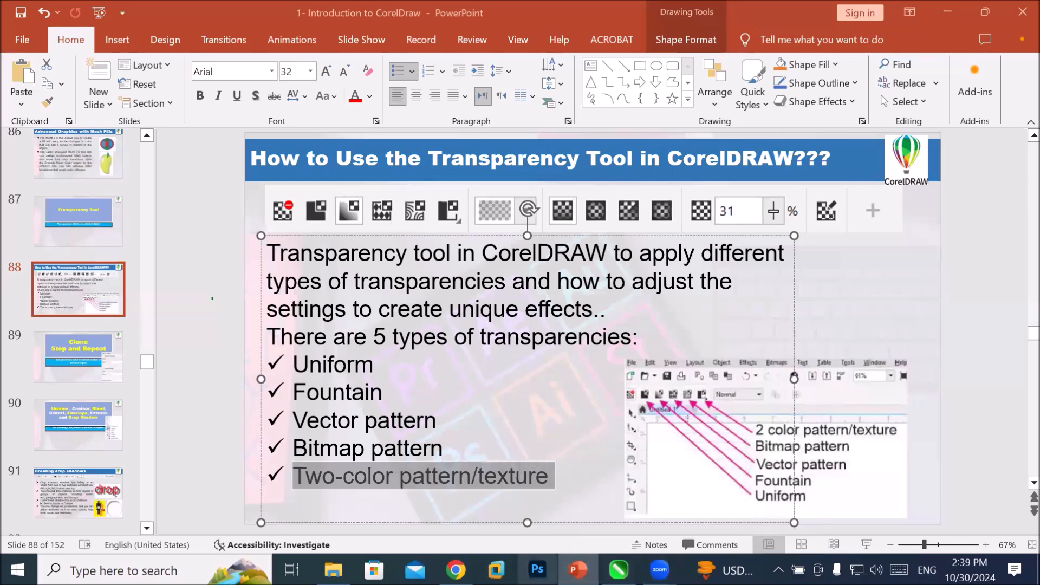
mouse_move(456, 570)
left_click(456, 569)
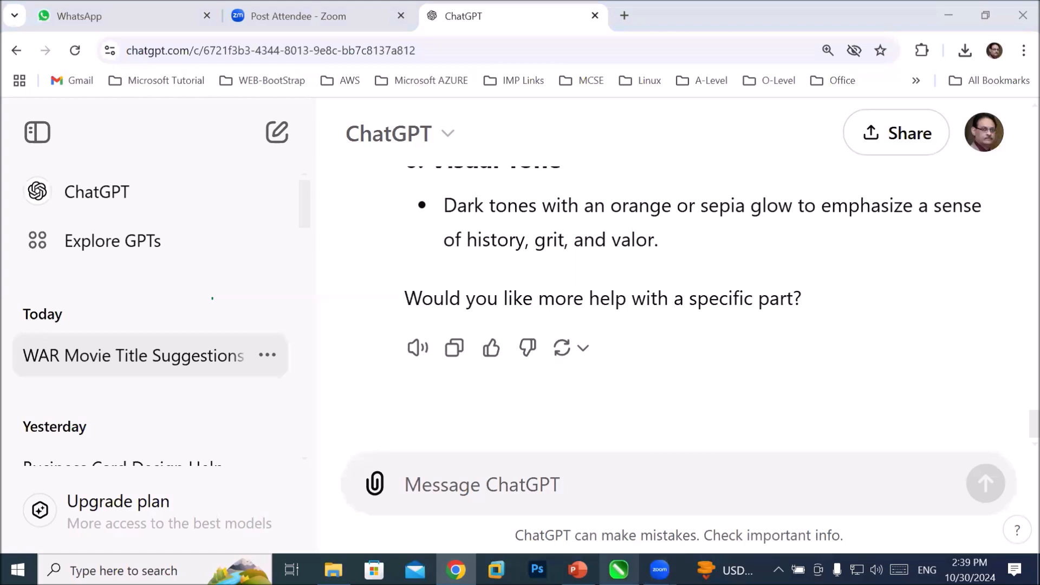
- Open Task Manager and end the unresponsive Untitled-1 task under CorelDRAW 2024
key("ctrl+shift+Escape")
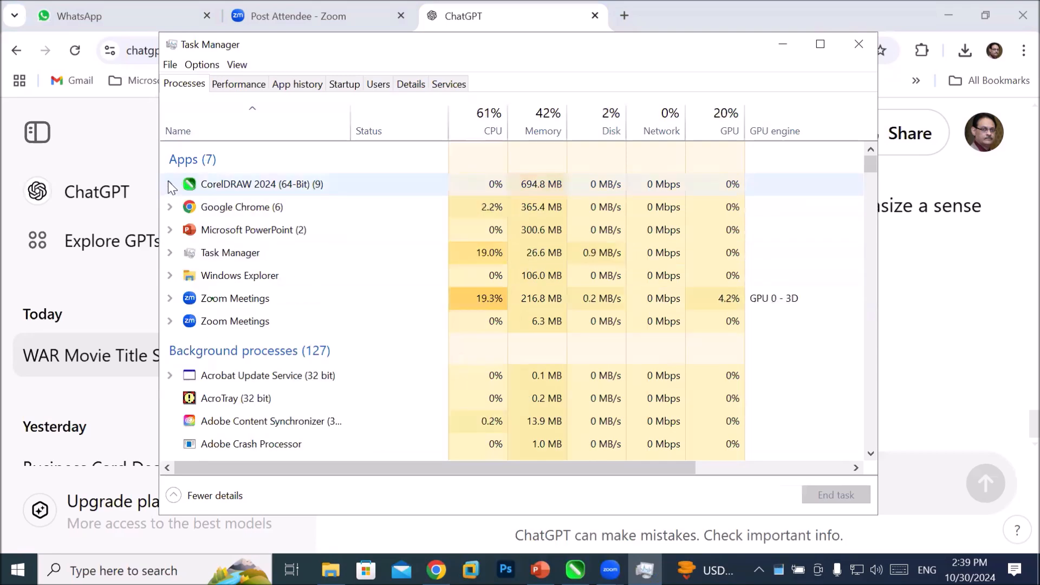
left_click(169, 184)
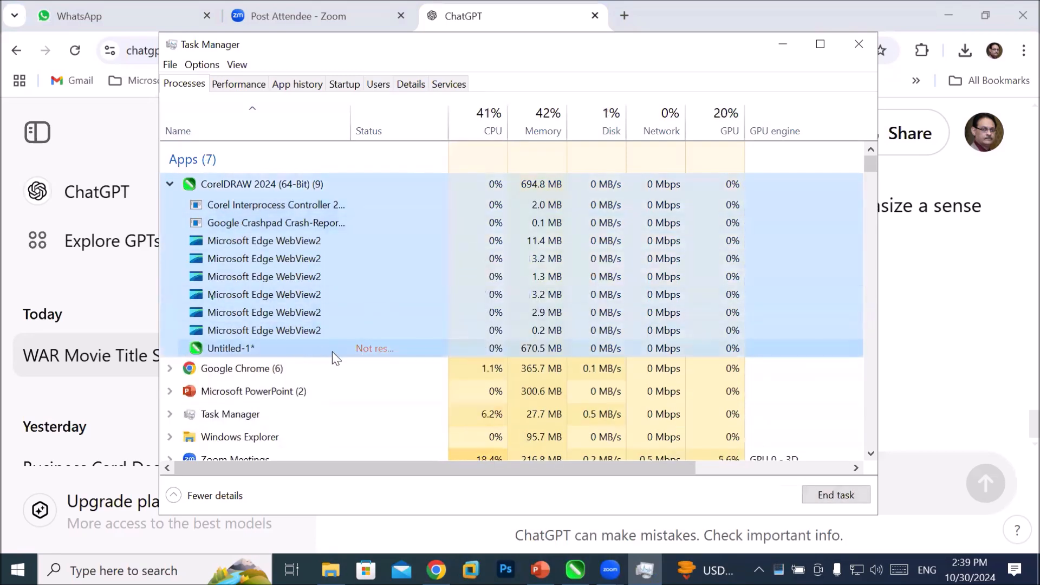
left_click(378, 349)
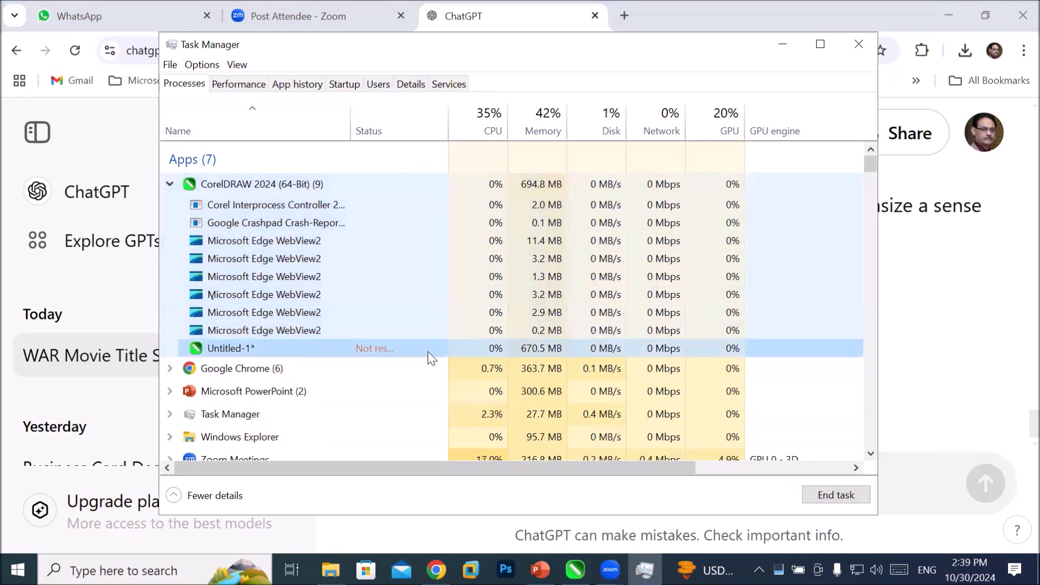
right_click(381, 348)
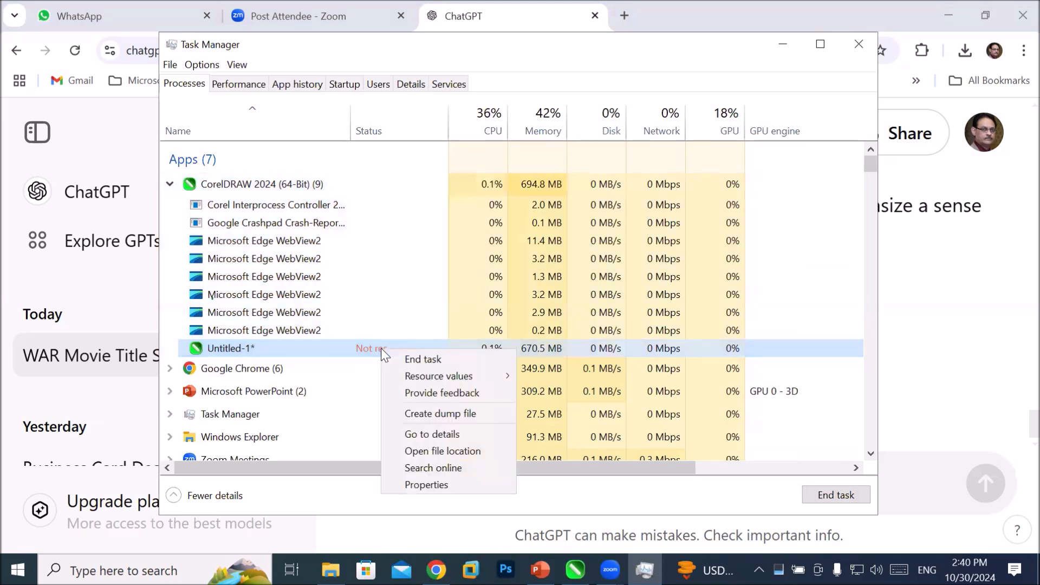
left_click(424, 359)
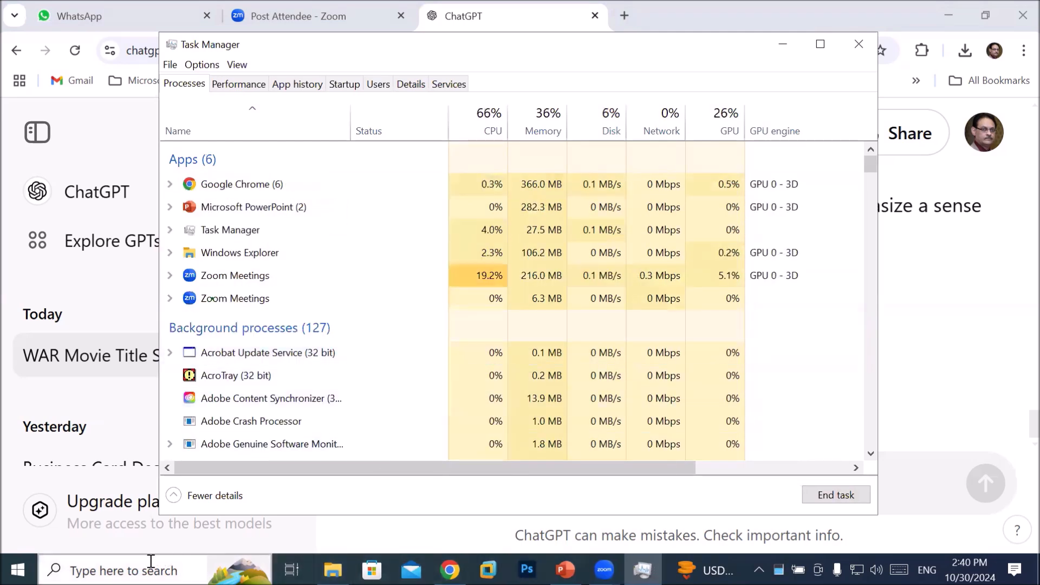
- Relaunch CorelDRAW 2024 and recover the auto-backup file, dismissing the crash report so it is not shown again
left_click(135, 570)
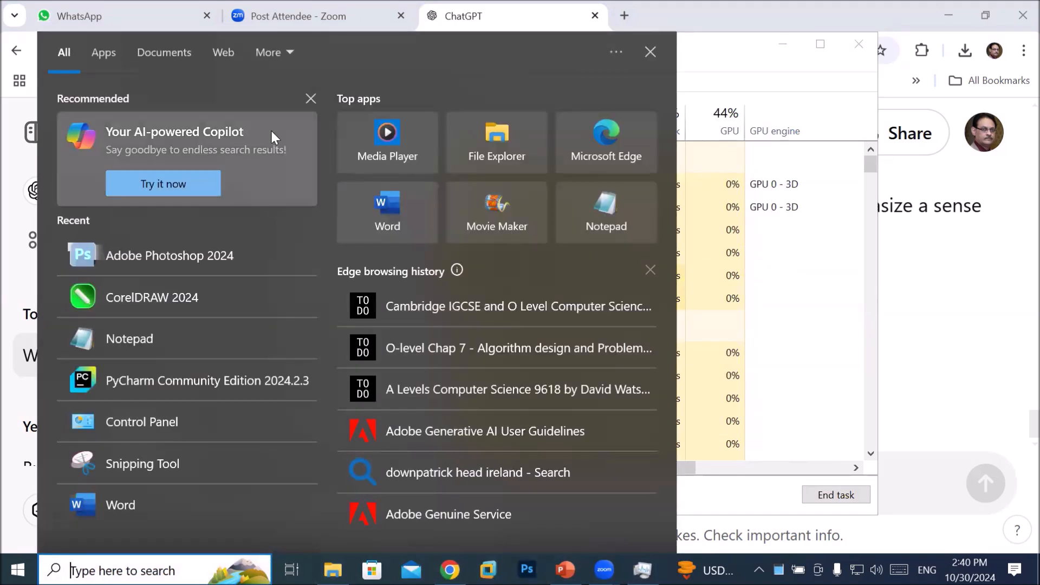
left_click(177, 298)
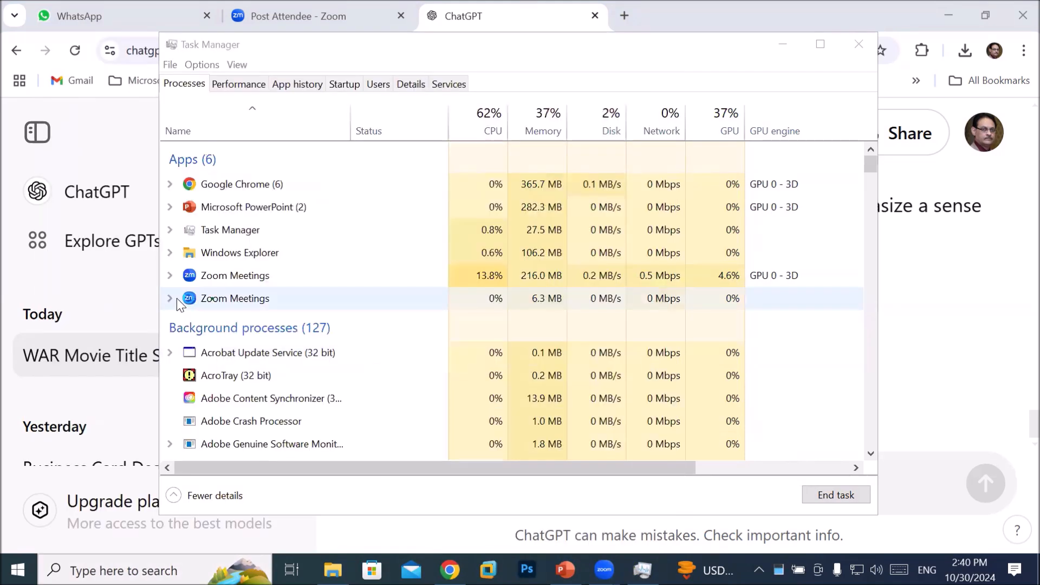
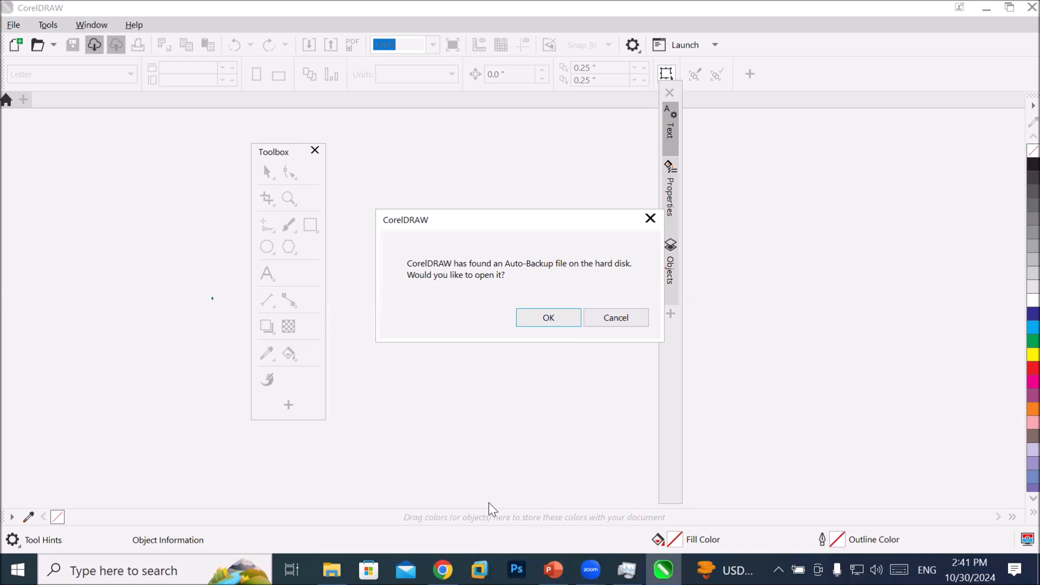
left_click(530, 316)
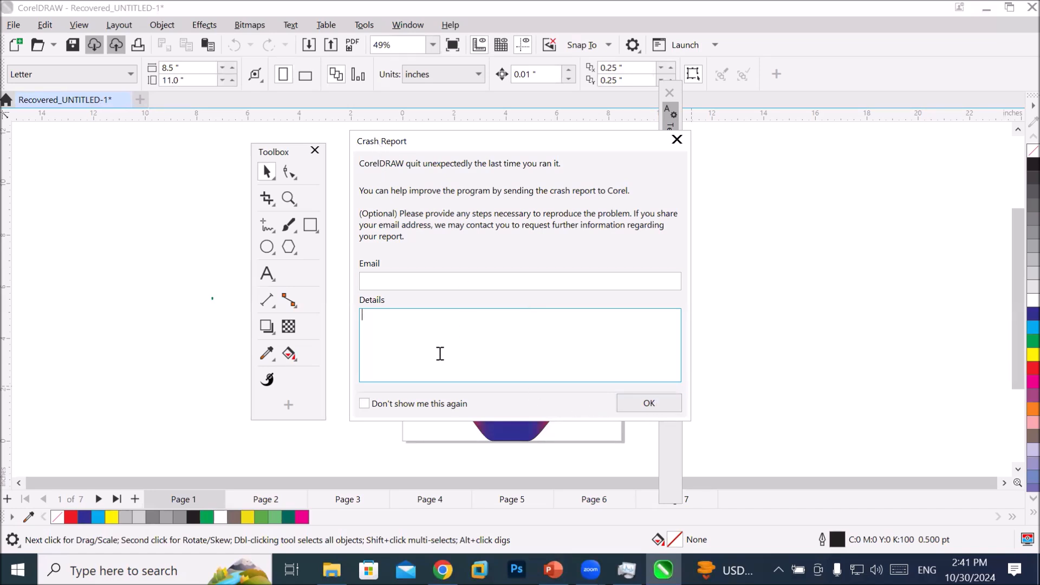
left_click(408, 404)
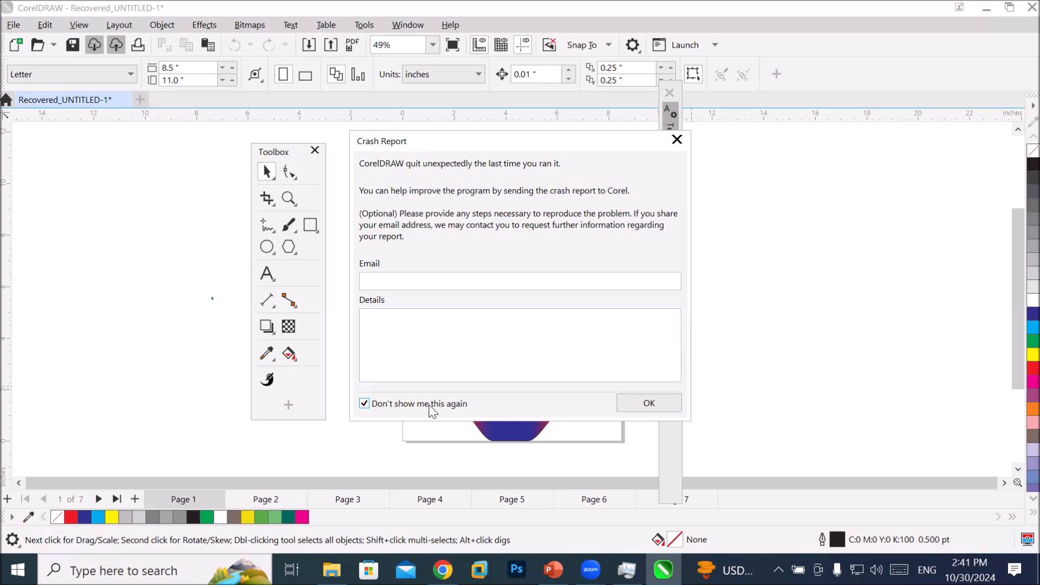
left_click(645, 404)
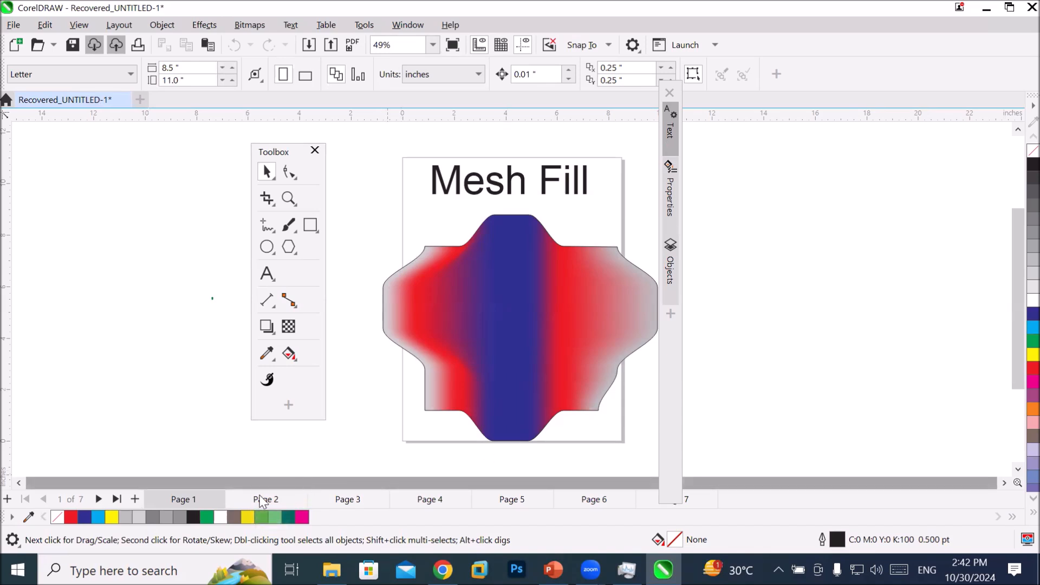
- Go through the recovered document from Page 2 to Page 7, moving the floating docker strip clear of the page
left_click(255, 500)
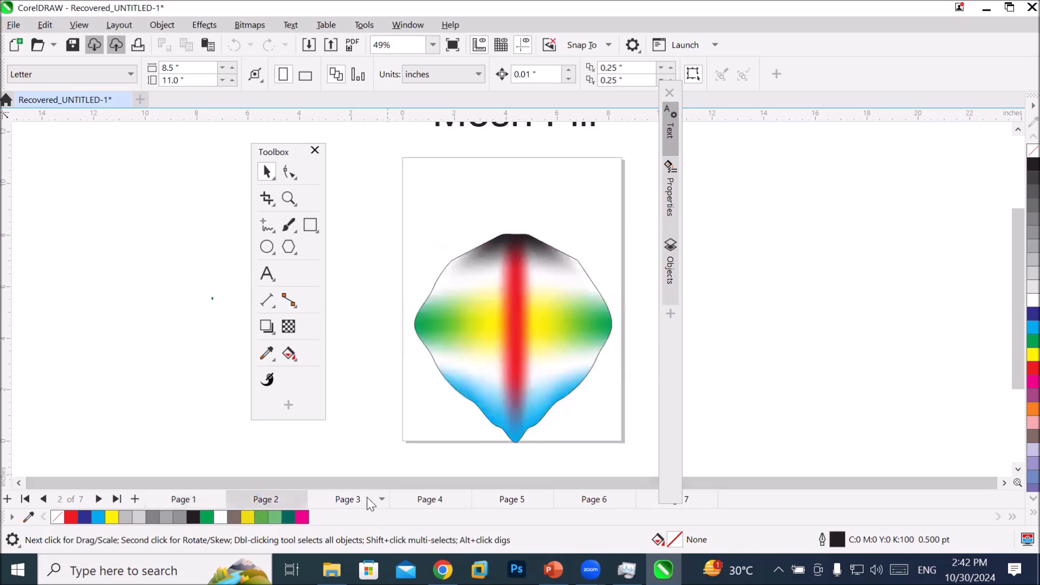
left_click(368, 502)
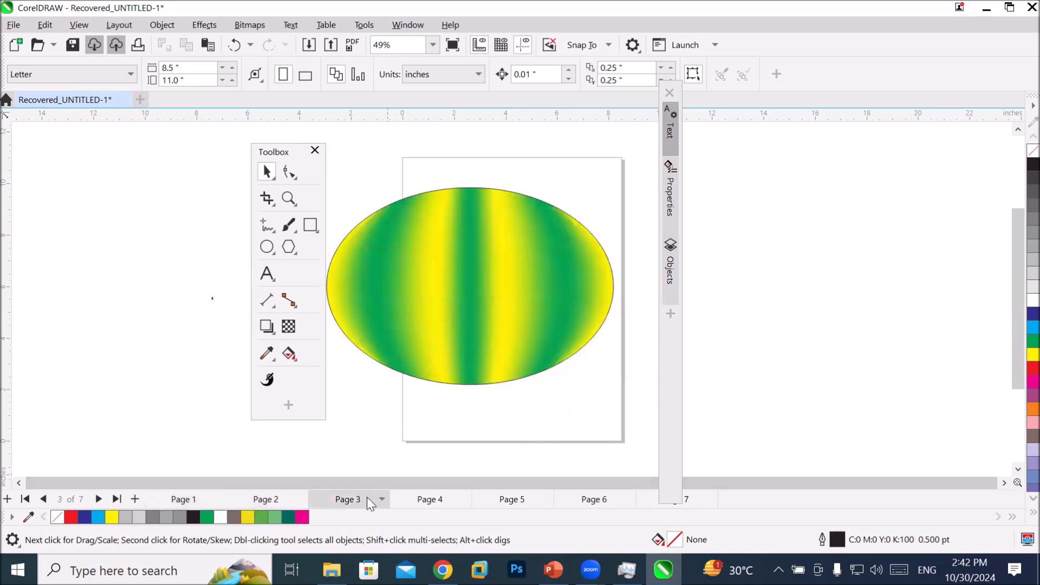
left_click(437, 504)
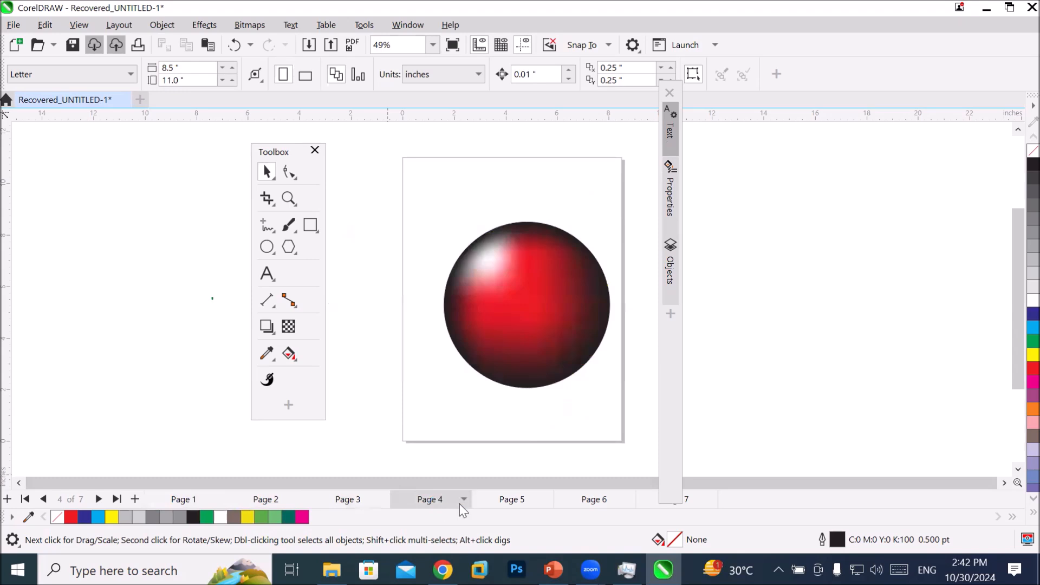
left_click(506, 499)
left_click(587, 499)
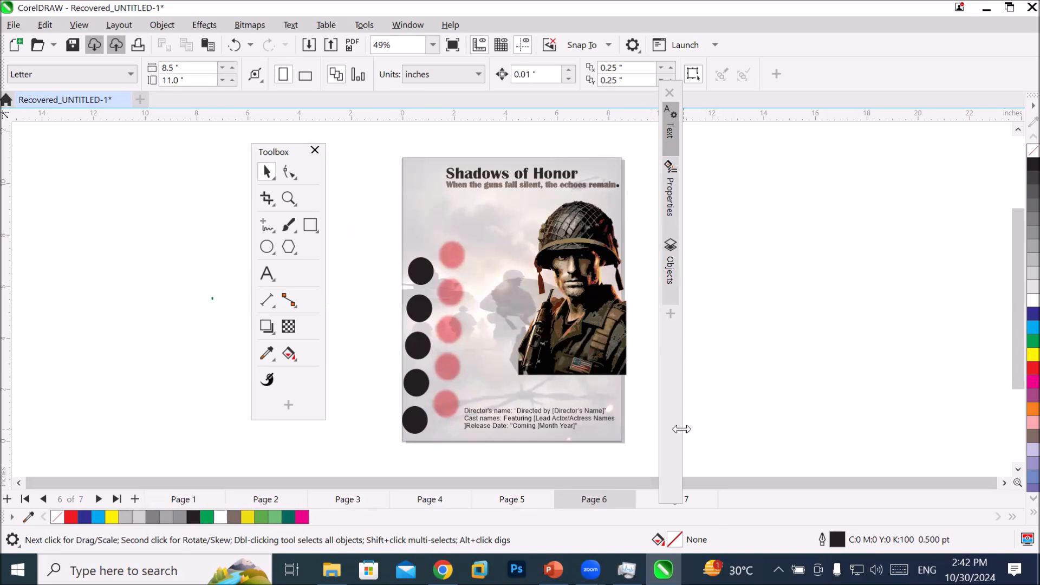
left_click_drag(669, 425, 787, 388)
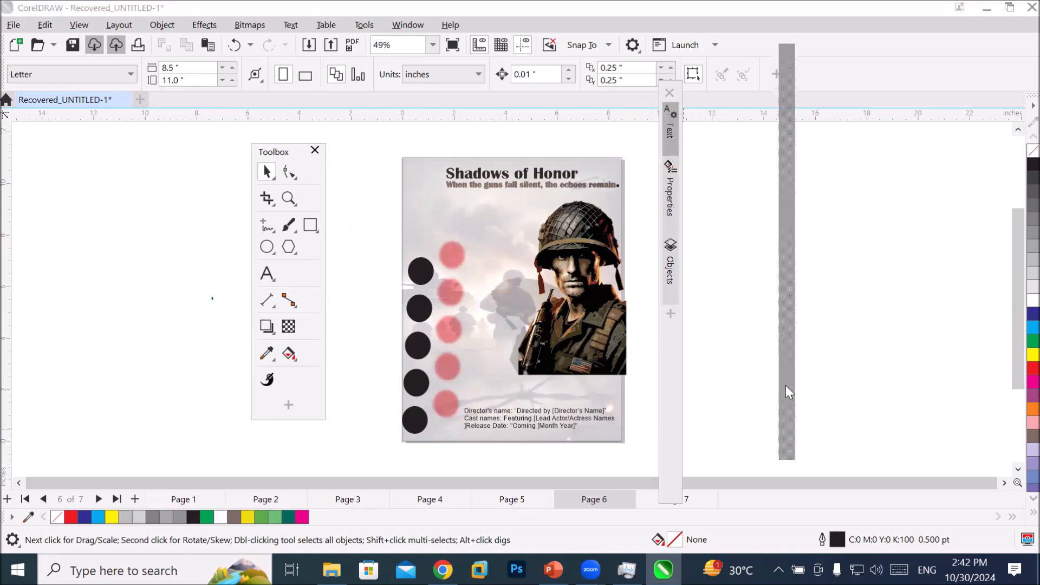
left_click(674, 502)
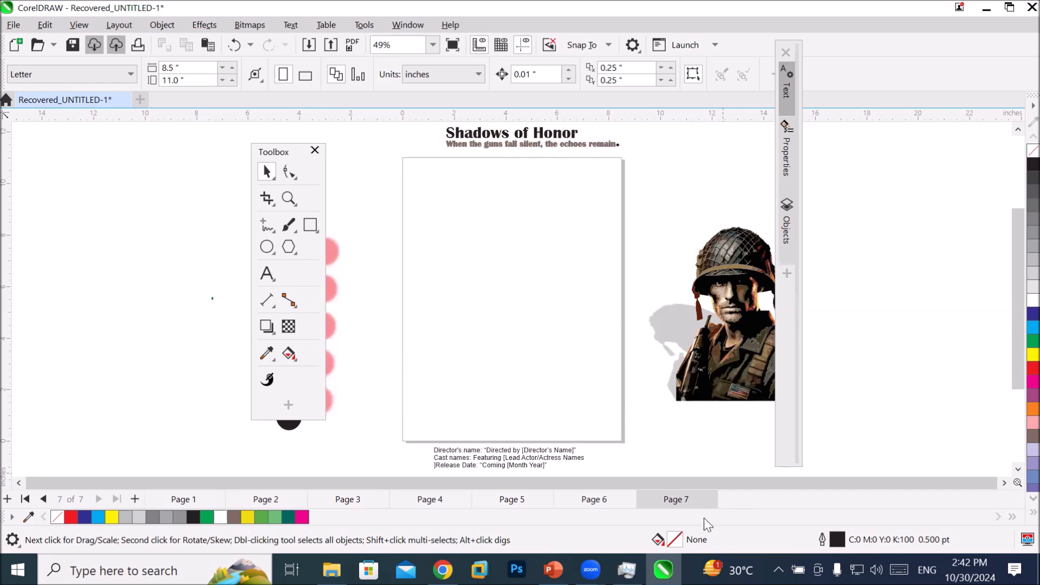
- In the program's Save options, try an auto-backup interval of 5 minutes and the Never setting
left_click(633, 45)
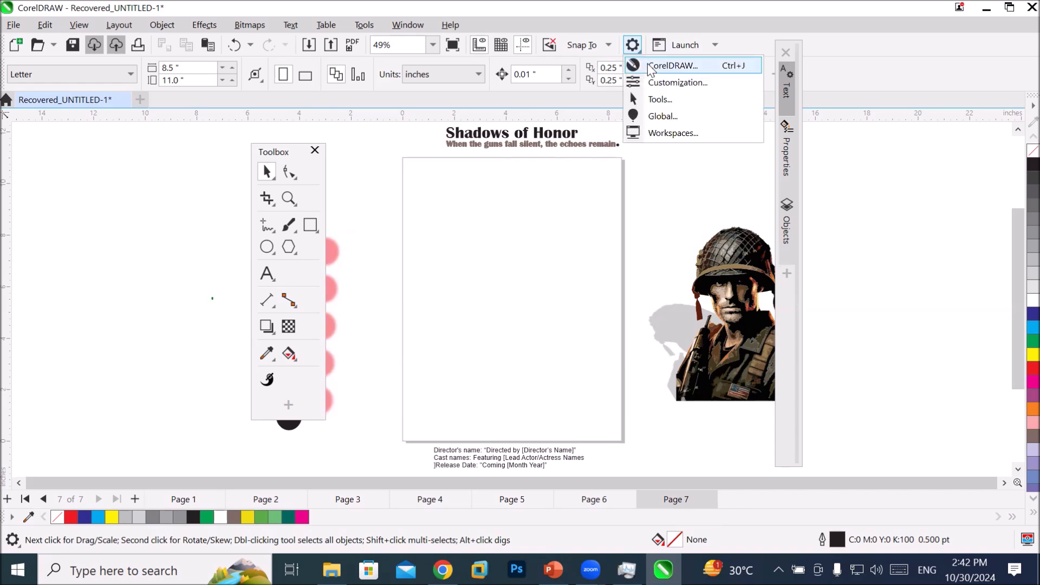
left_click(650, 66)
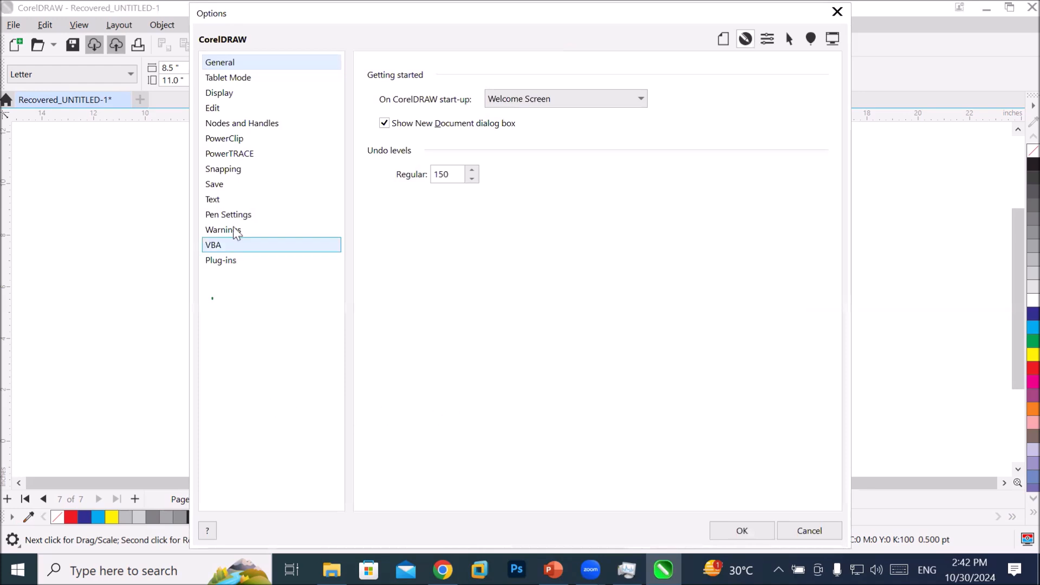
left_click(224, 187)
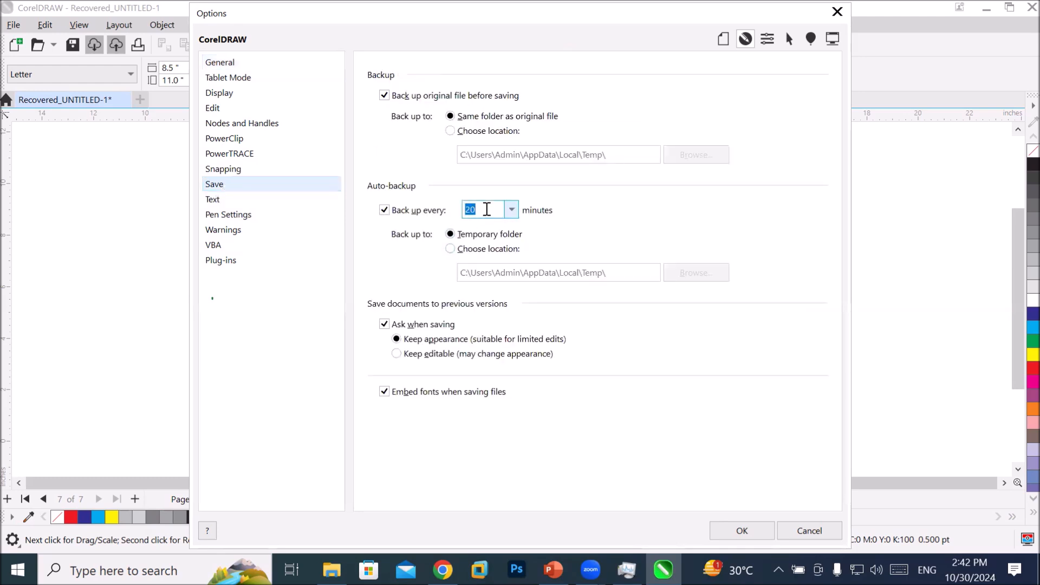
left_click(487, 209)
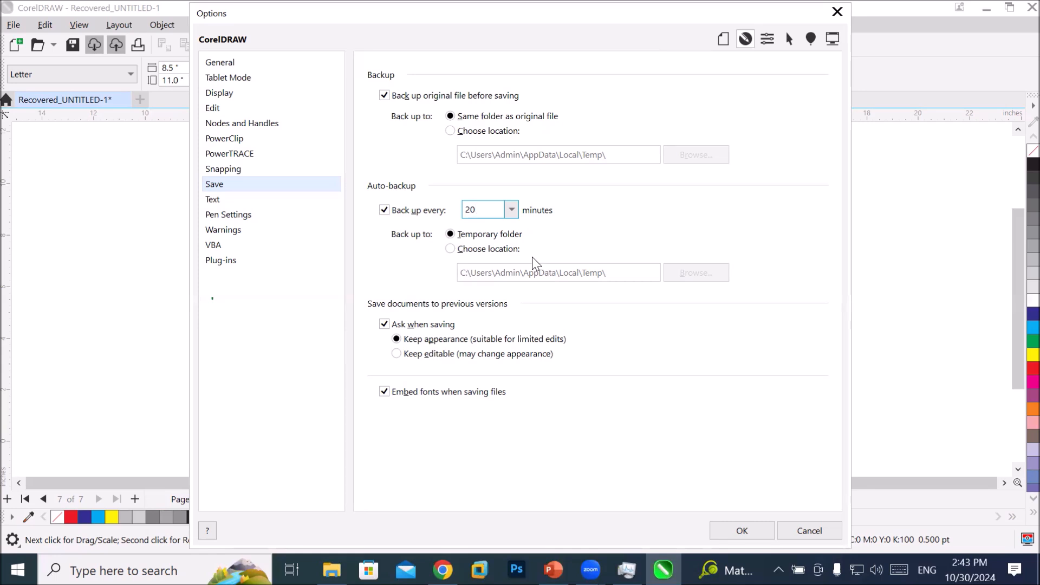
left_click(511, 210)
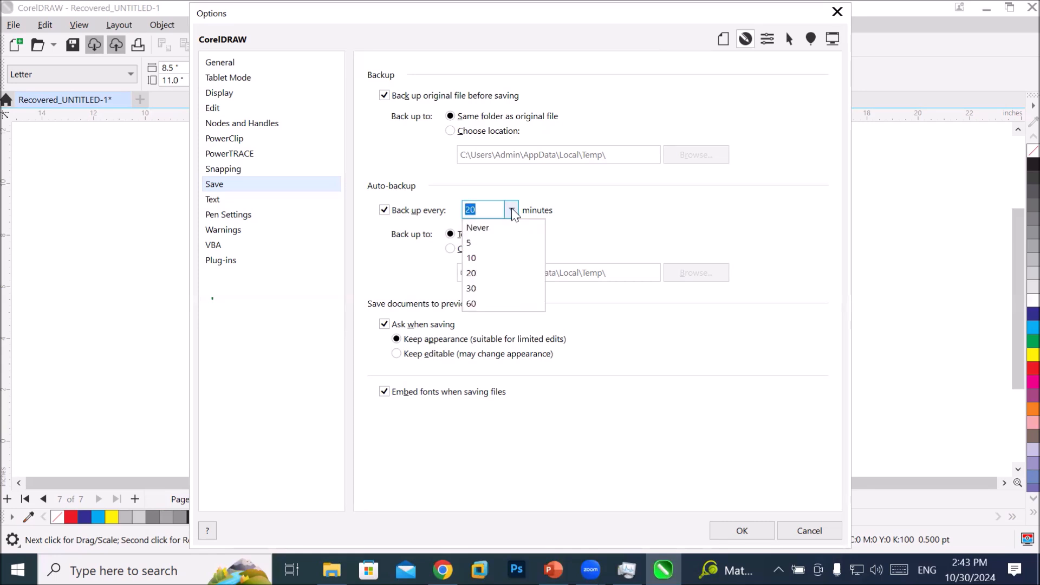
left_click(496, 248)
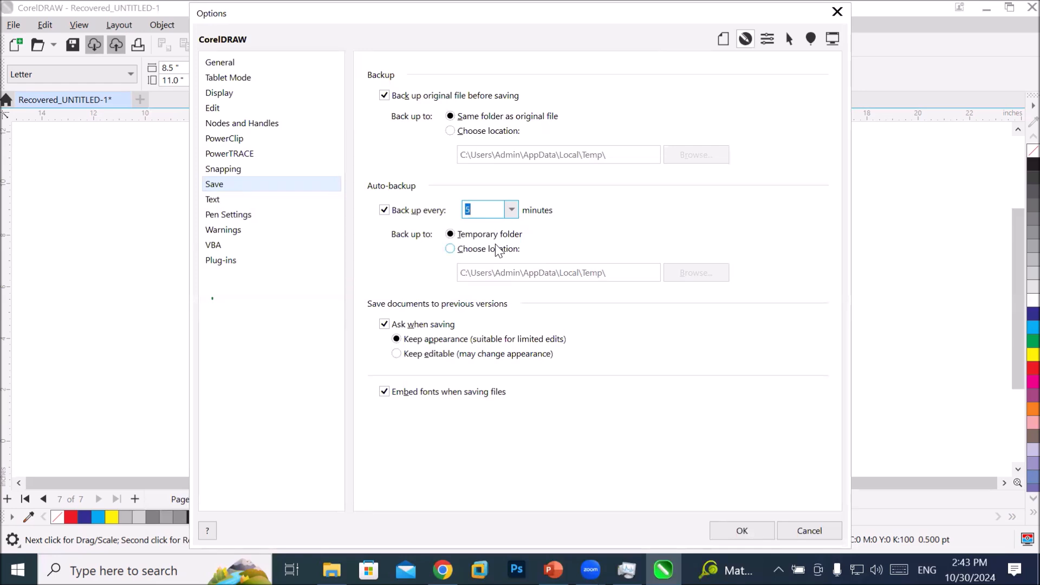
left_click(512, 211)
left_click(498, 230)
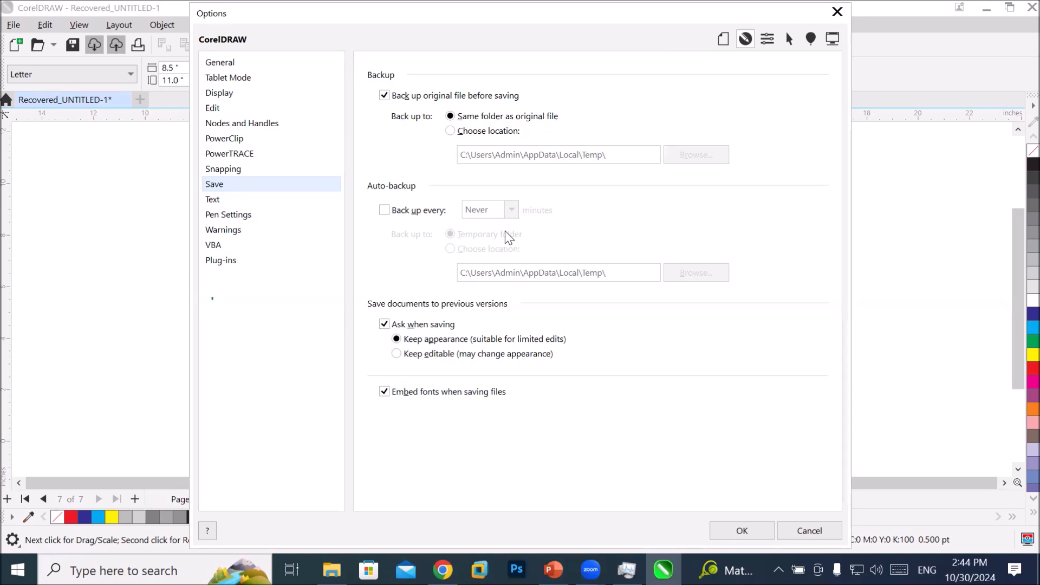
- Re-enable auto-backup and set its interval to 20 minutes
left_click(432, 211)
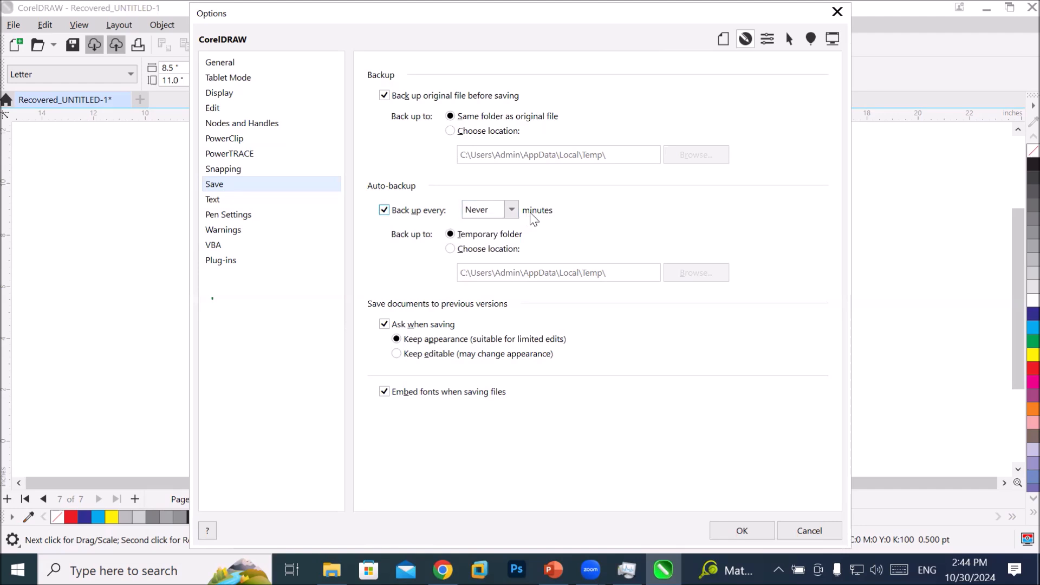
left_click(512, 211)
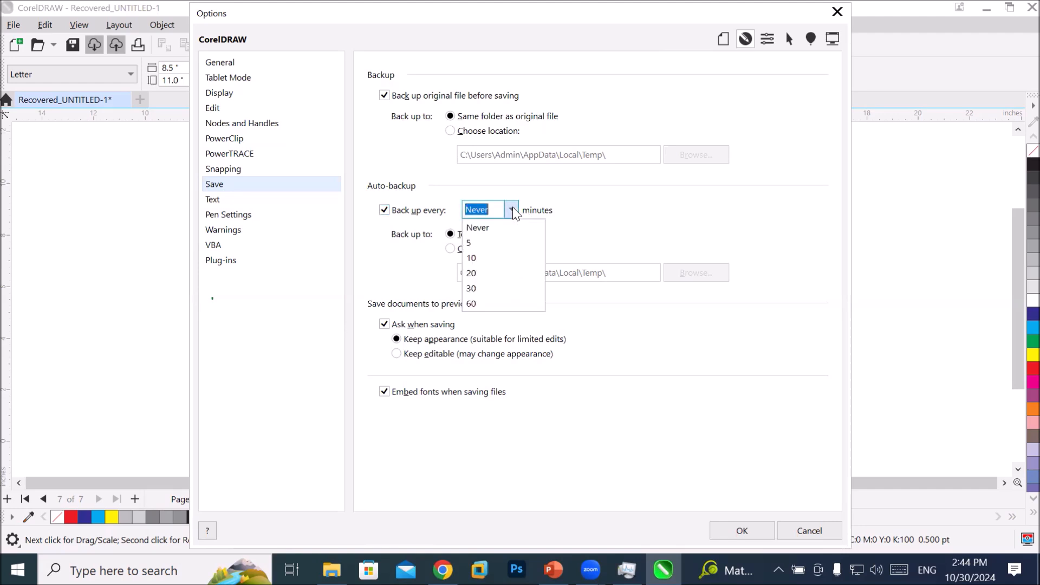
left_click(494, 273)
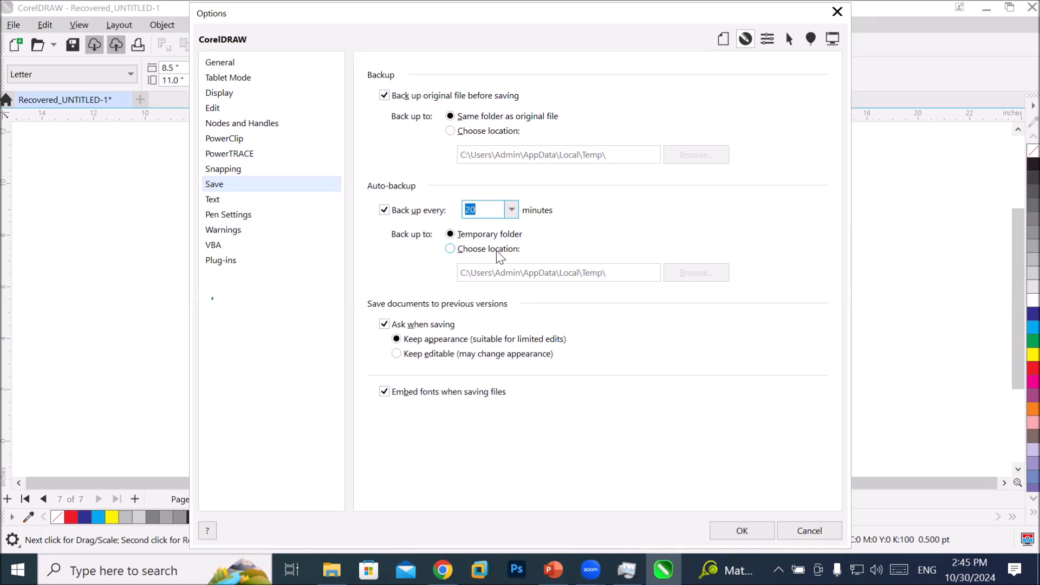
- Try a chosen location for the auto-backup files and browse for a folder, cancelling without a selection
left_click(488, 249)
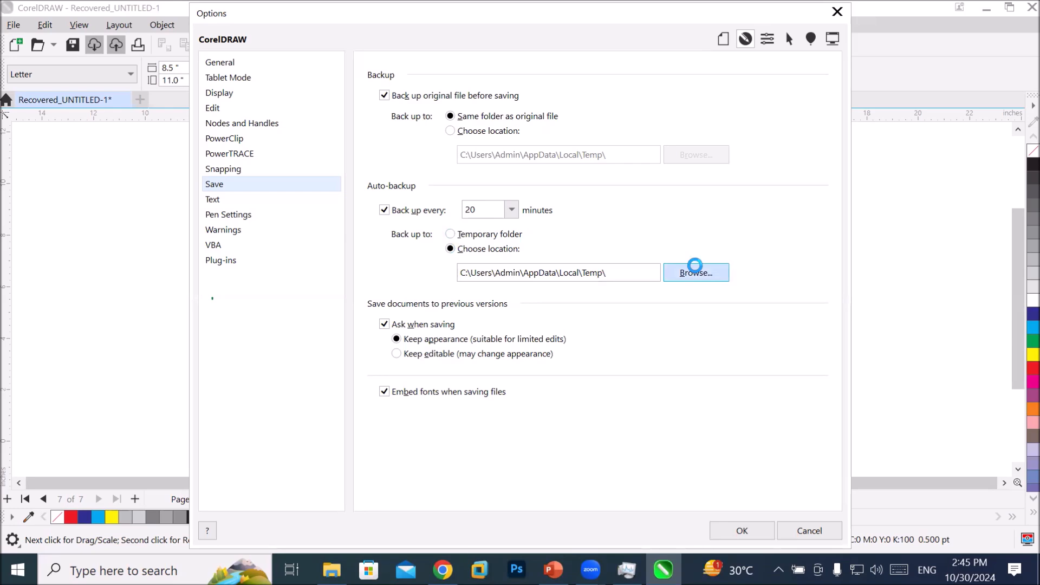
left_click(695, 273)
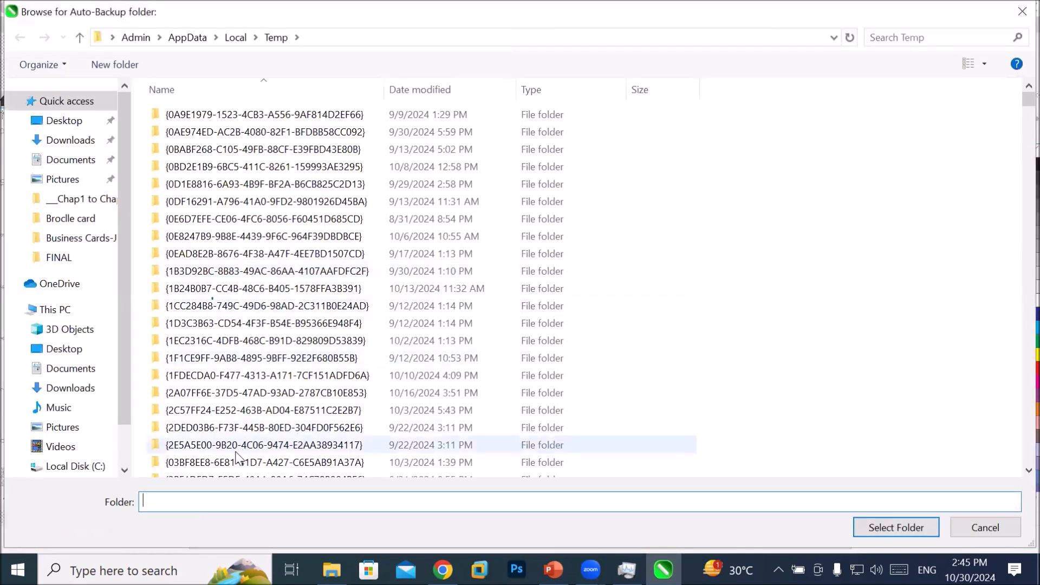
left_click(125, 471)
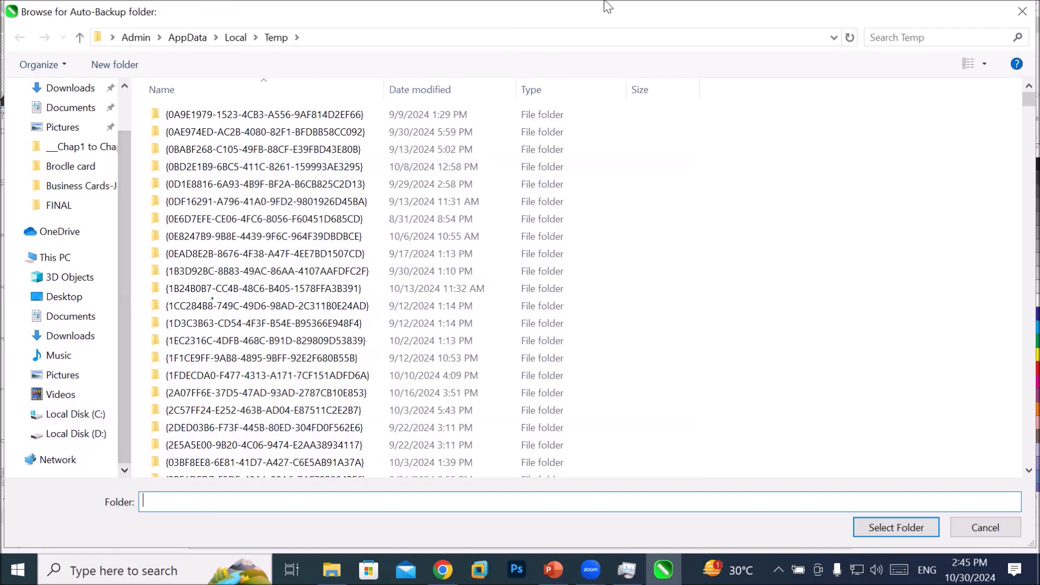
left_click(1021, 12)
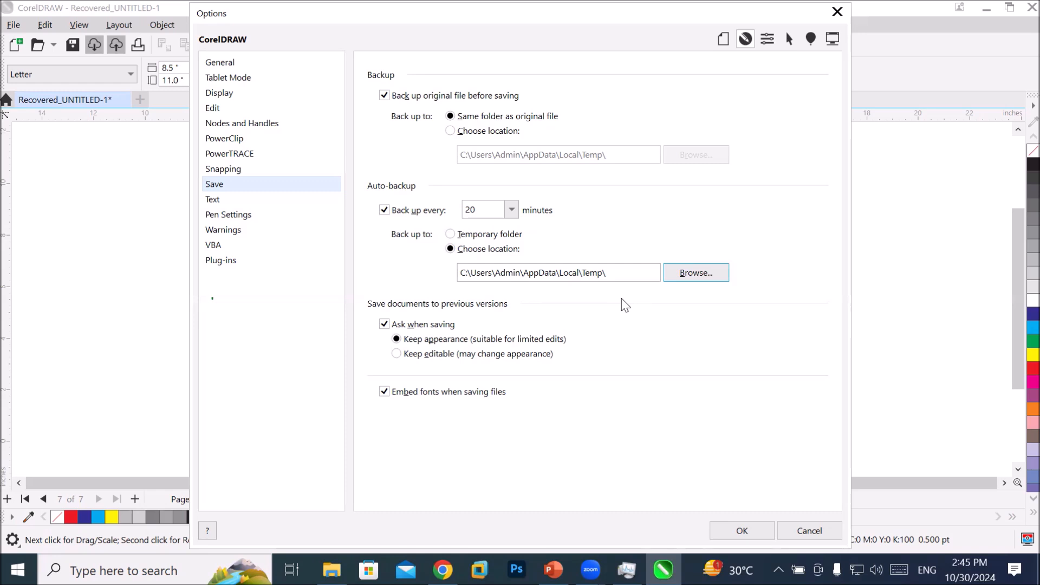
- Set auto-backups to go to the temporary folder and apply the options
left_click(488, 237)
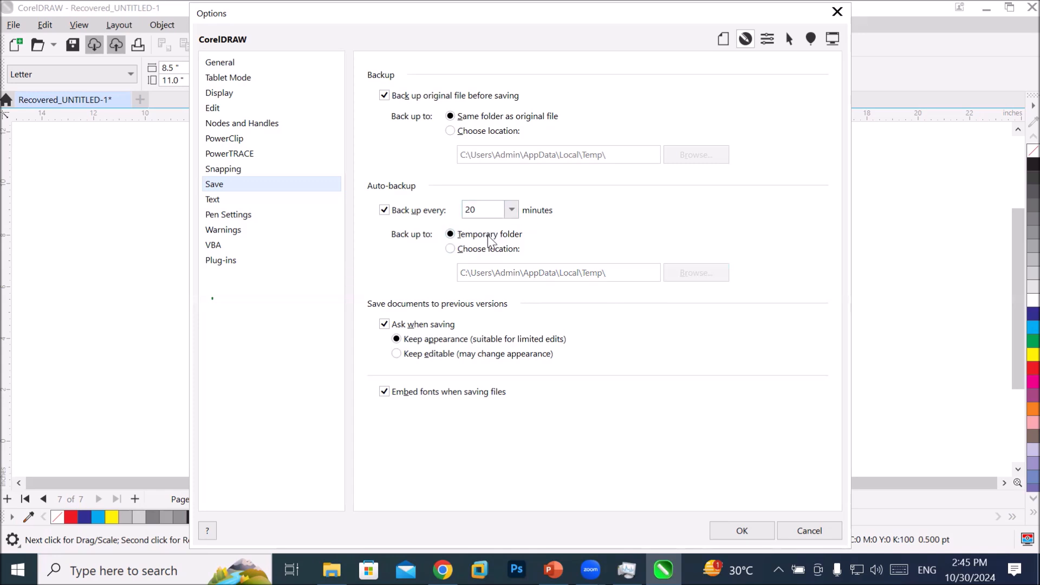
left_click(735, 529)
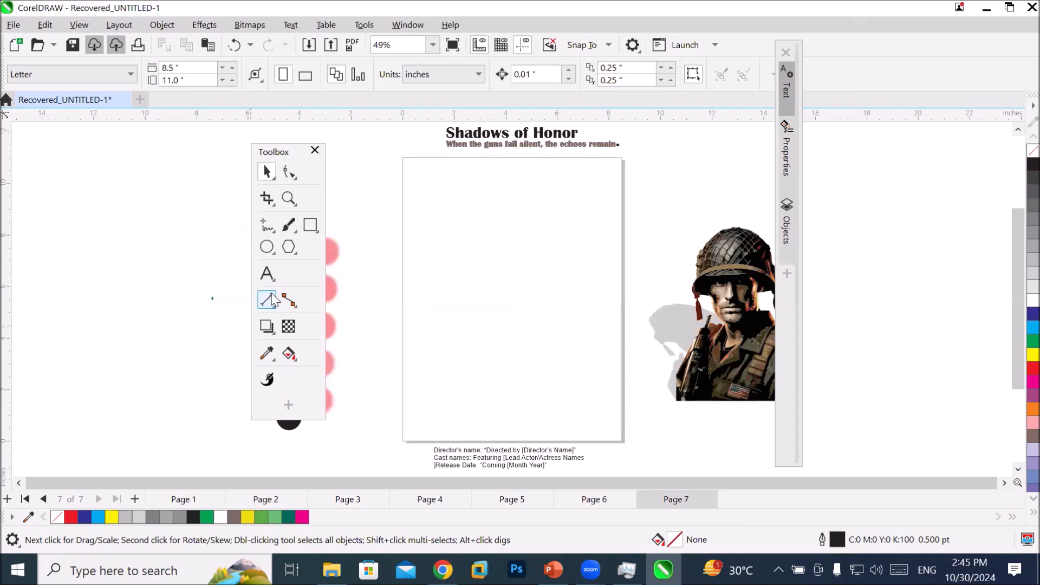
- Create a red page-sized rectangle and place the battlefield image from Downloads over its left half, sized 4.25 by 10.98 inches
double_click(310, 224)
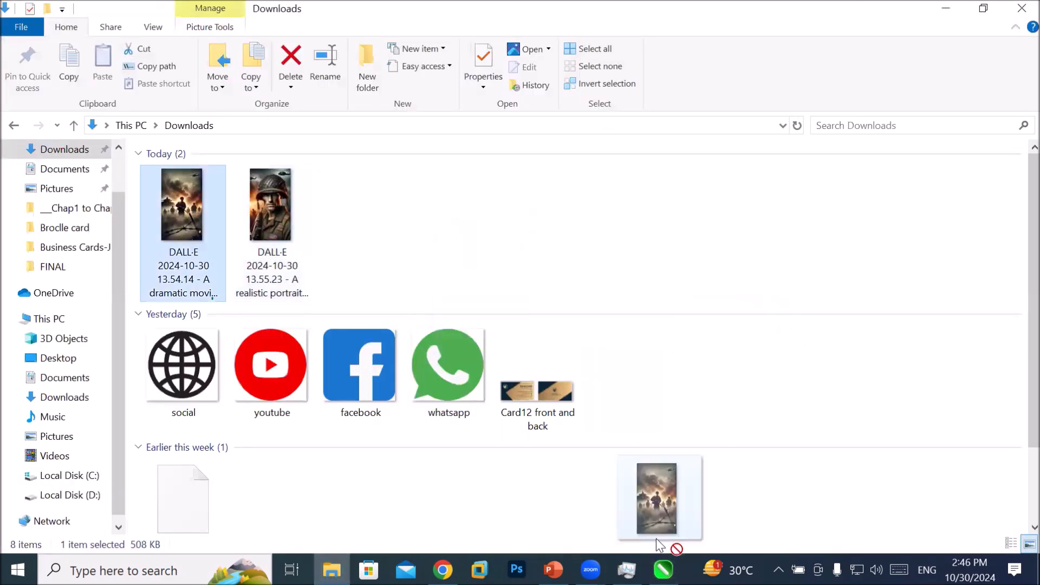
left_click_drag(656, 538, 534, 330)
left_click_drag(579, 441, 621, 441)
left_click_drag(616, 330, 536, 332)
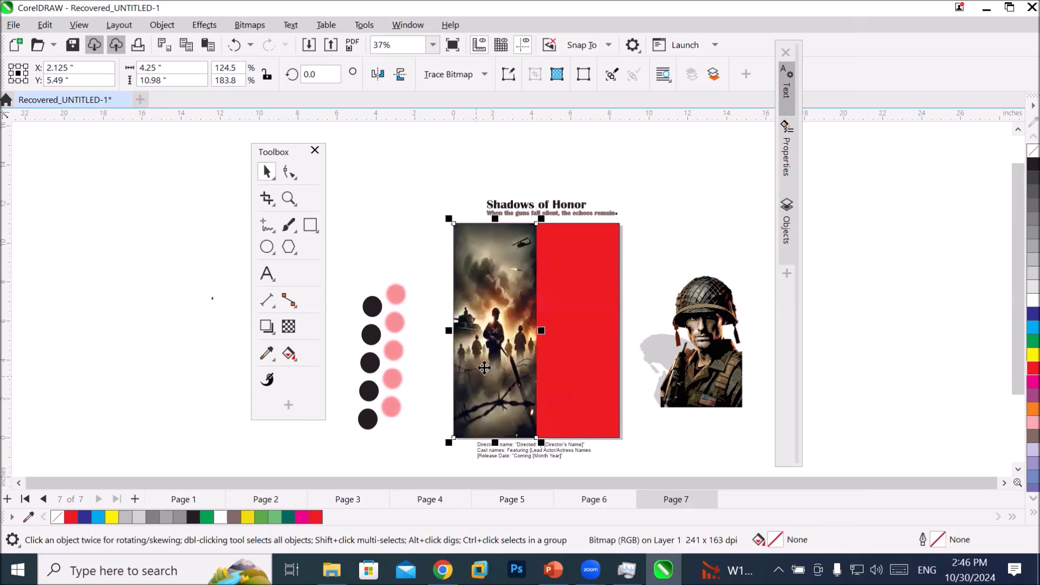
- Make a horizontally mirrored copy of the battlefield bitmap covering the right half of the page
left_click_drag(448, 331, 573, 356)
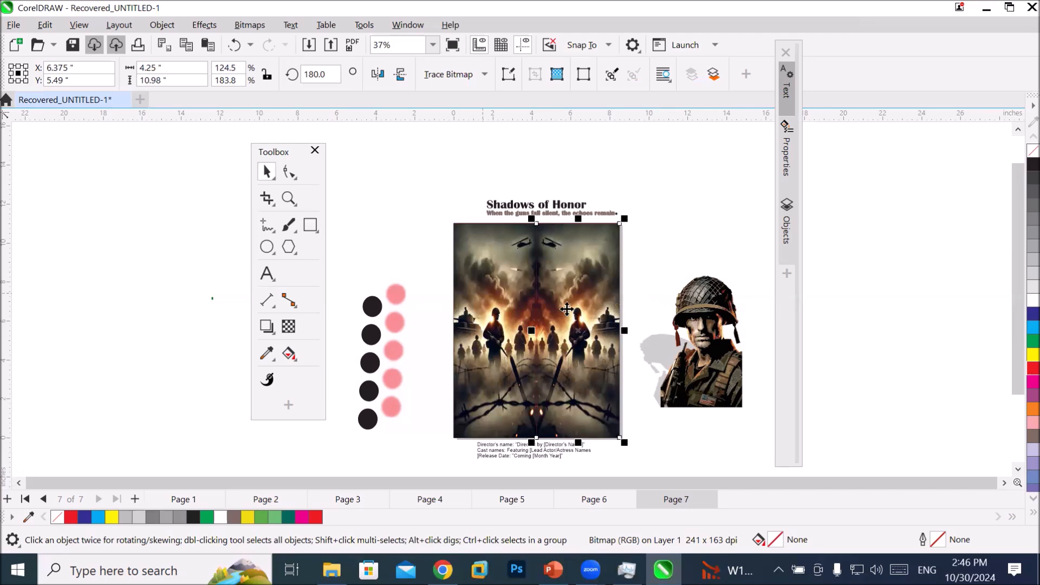
left_click(590, 294)
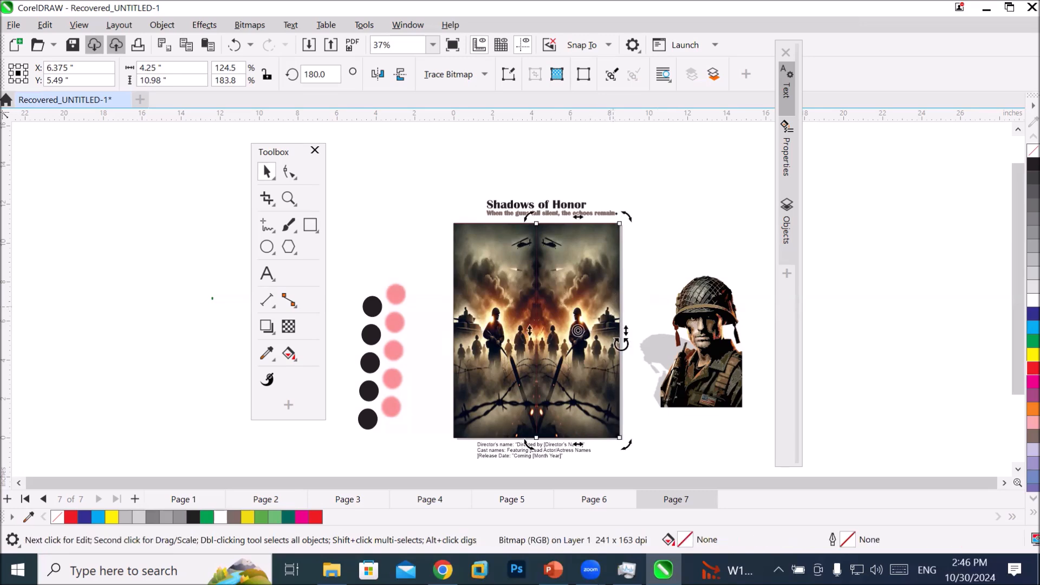
- Apply a uniform transparency of 50 to the mirrored bitmap on the right half of the page
scroll(621, 357, "up", 2)
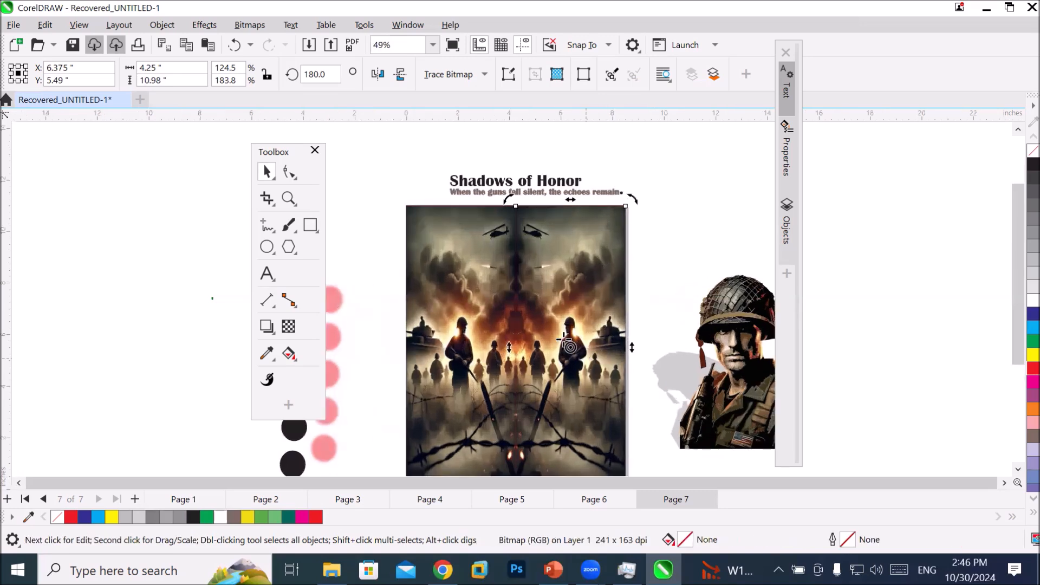
left_click(563, 325)
left_click(288, 326)
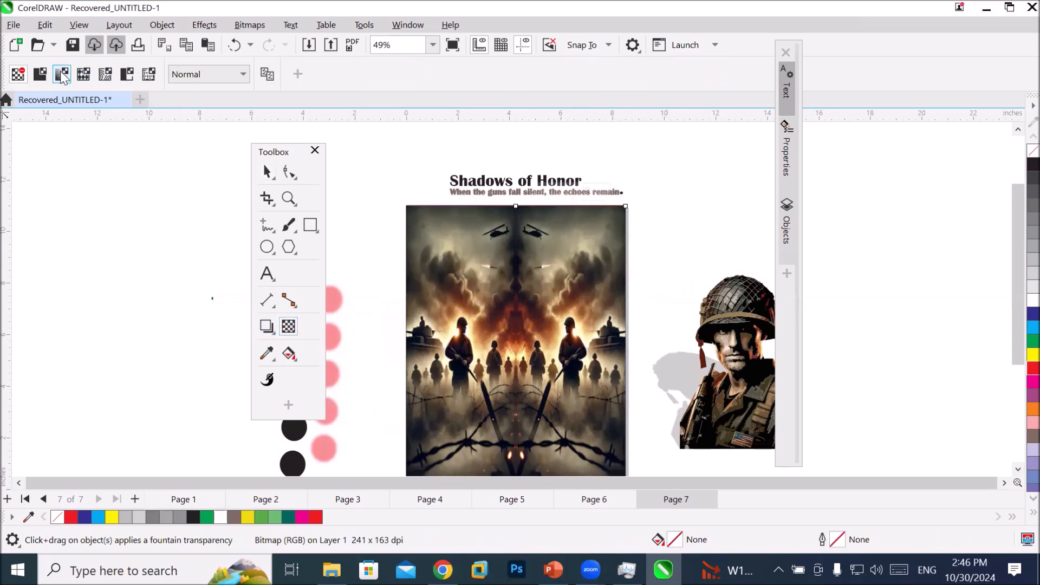
left_click(38, 74)
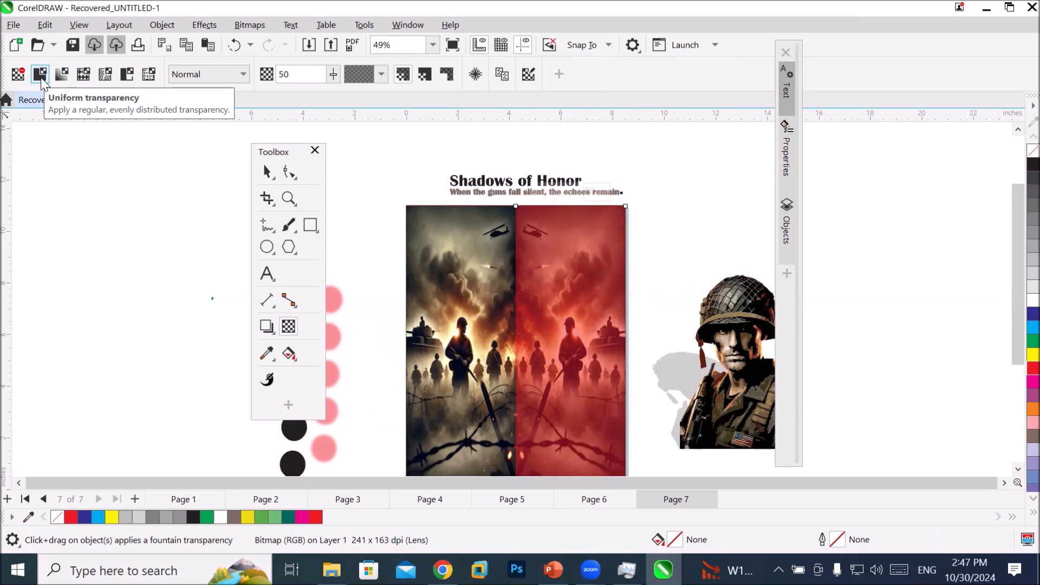
- Apply a bitmap pattern transparency to the mirrored battlefield bitmap, trying the camouflage and 4C fills before choosing the dark leafy texture
scroll(574, 397, "up", 1)
scroll(574, 398, "up", 1)
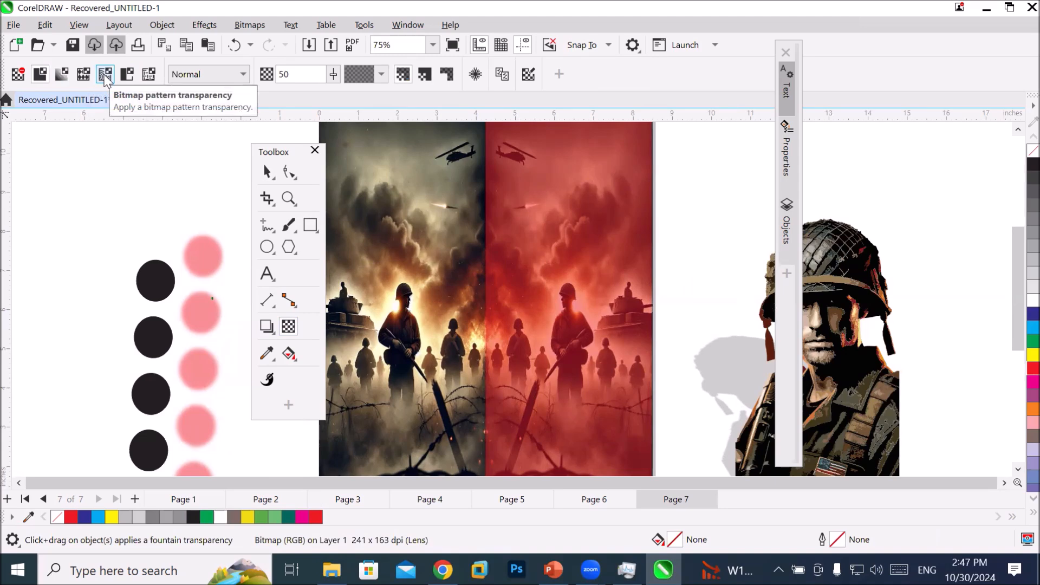
left_click(105, 76)
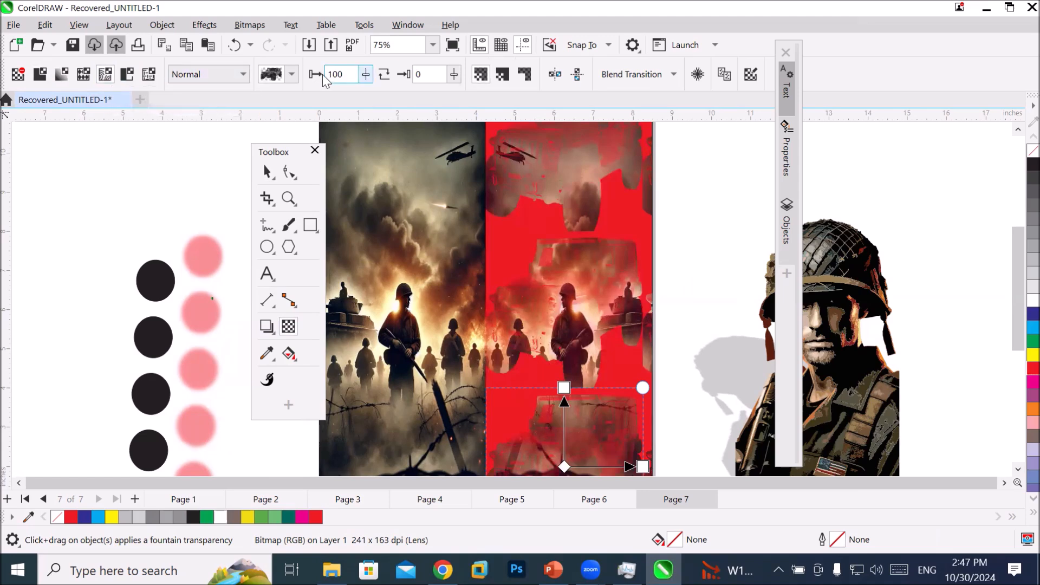
left_click(292, 75)
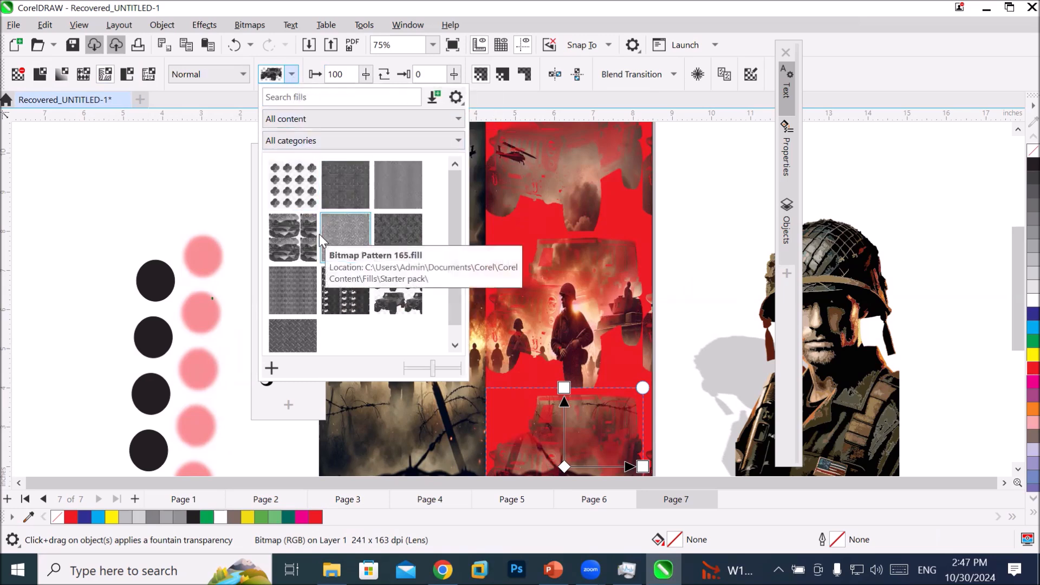
left_click(296, 242)
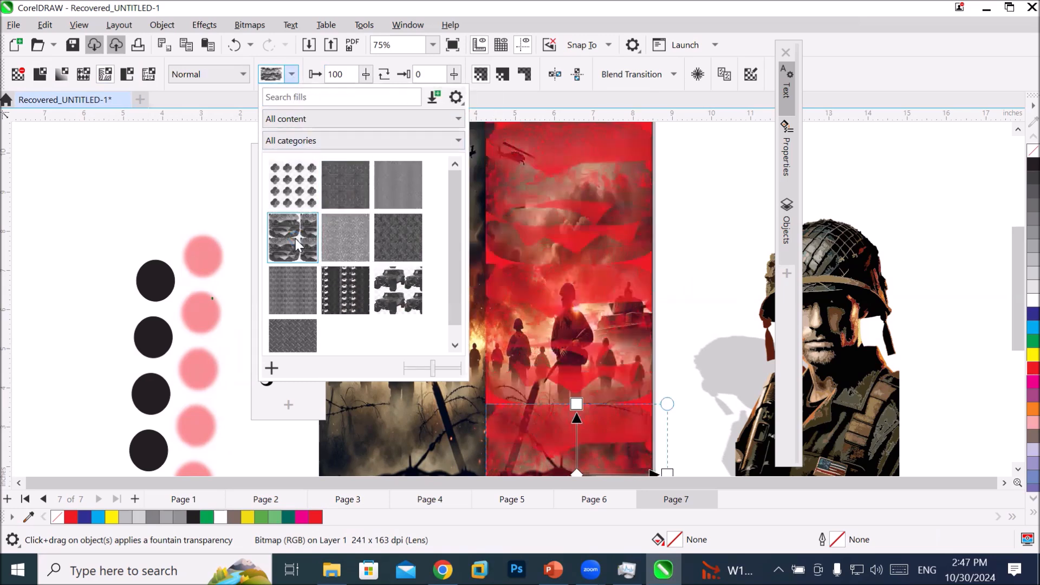
left_click(305, 191)
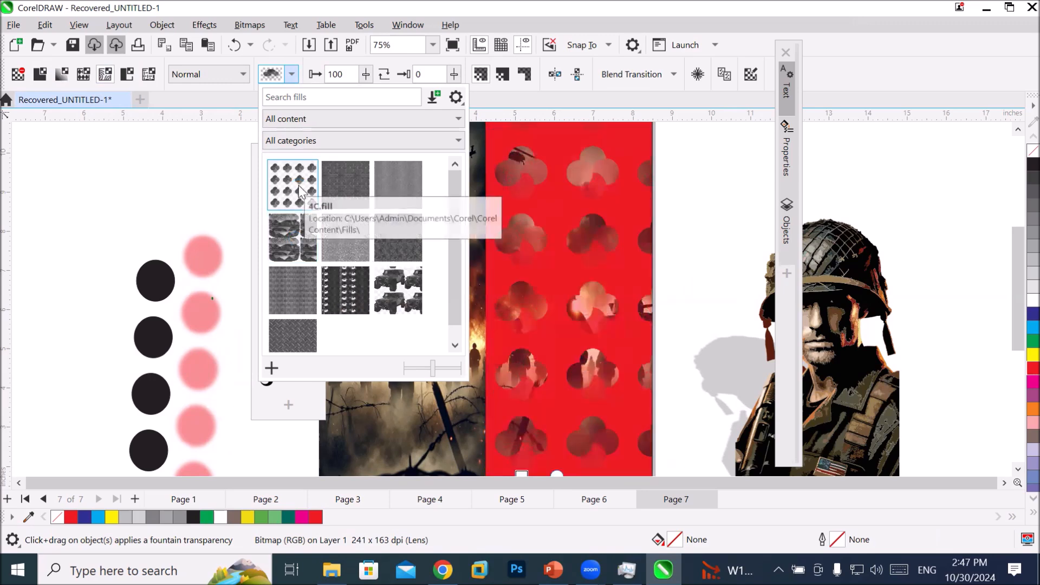
left_click(389, 241)
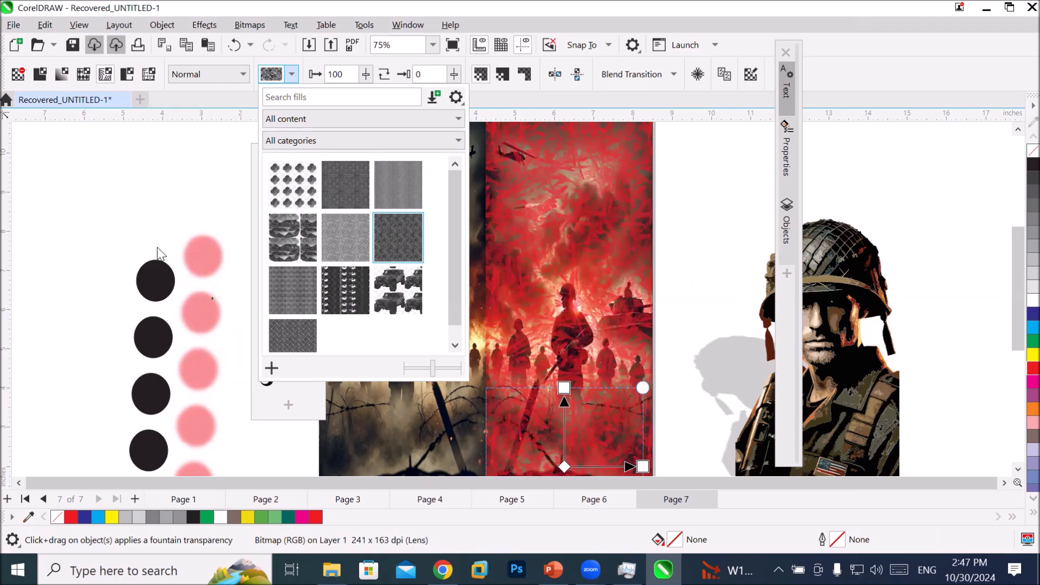
left_click(103, 179)
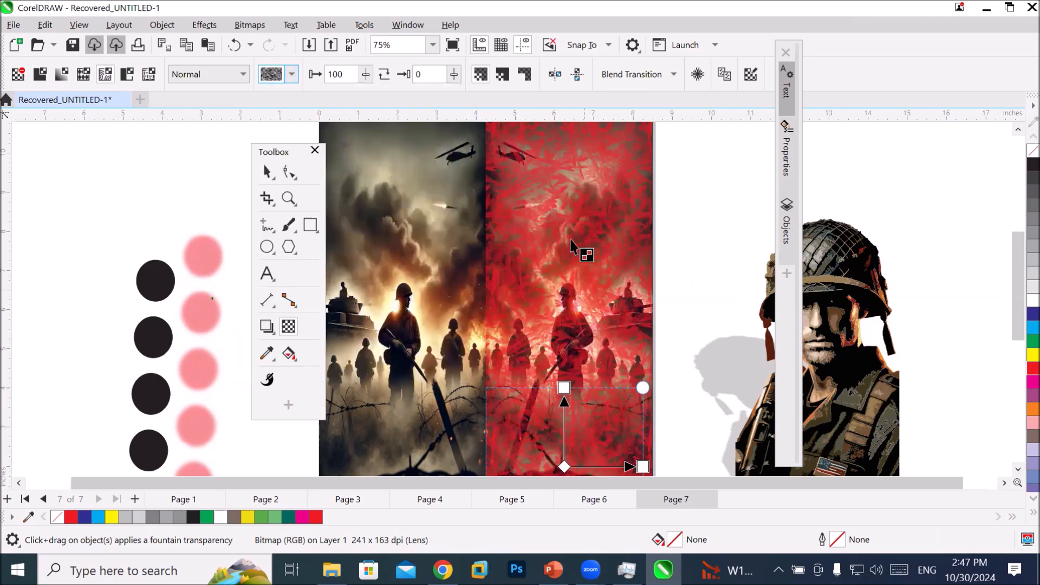
- Inspect the leafy pattern around the soldier's helmet, and squash, skew and rotate the bitmap pattern's transparency tile
scroll(572, 331, "up", 4)
scroll(565, 345, "up", 4)
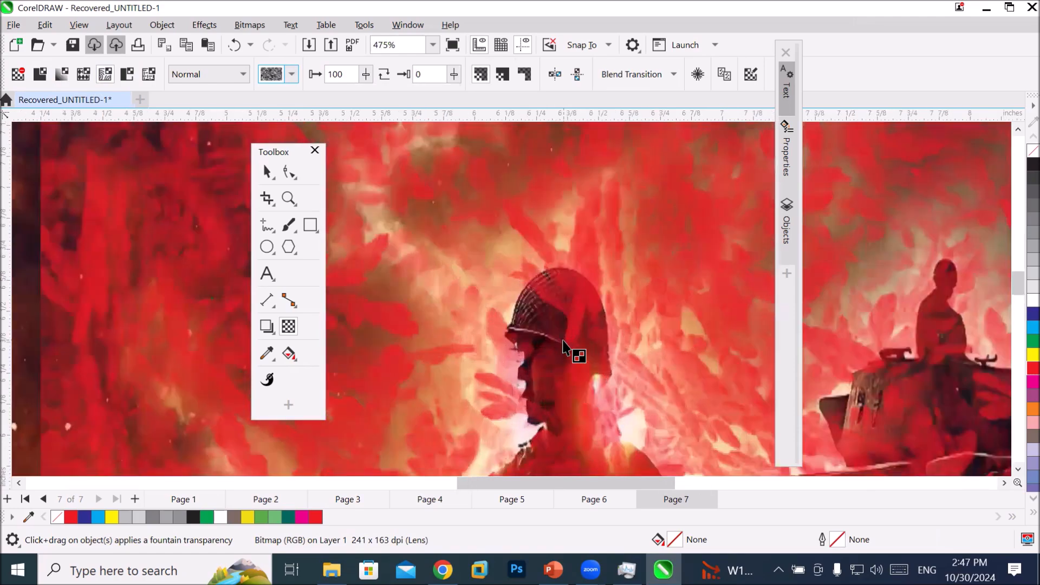
scroll(564, 345, "down", 7)
scroll(563, 347, "down", 3)
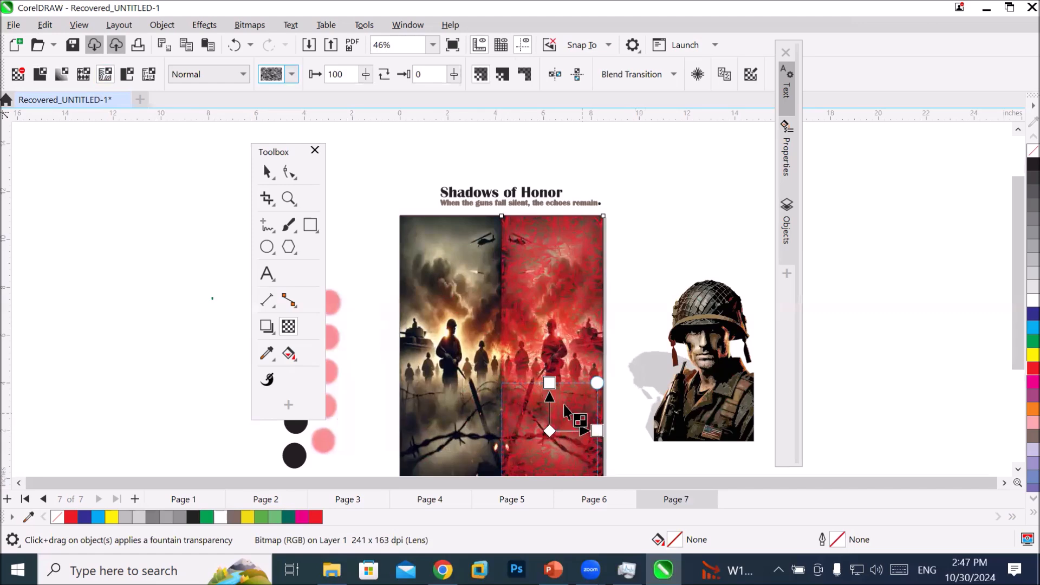
left_click_drag(549, 382, 548, 400)
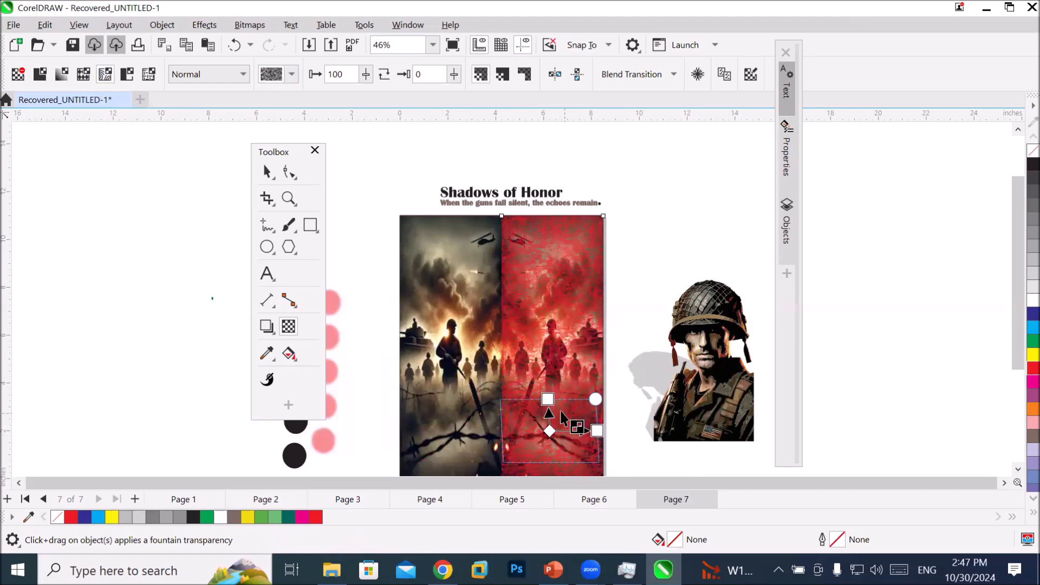
left_click_drag(548, 399, 475, 404)
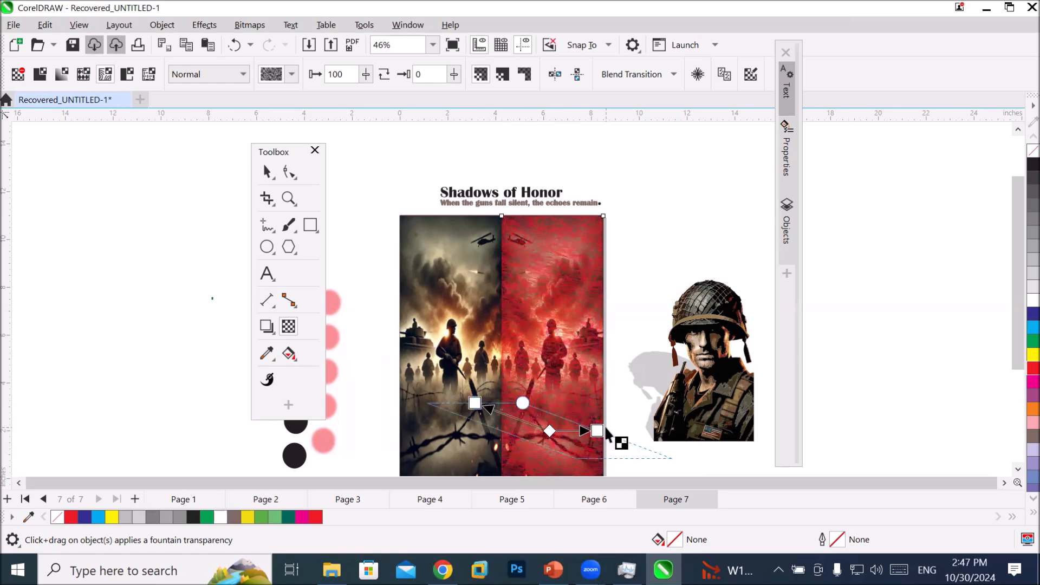
left_click_drag(596, 430, 573, 352)
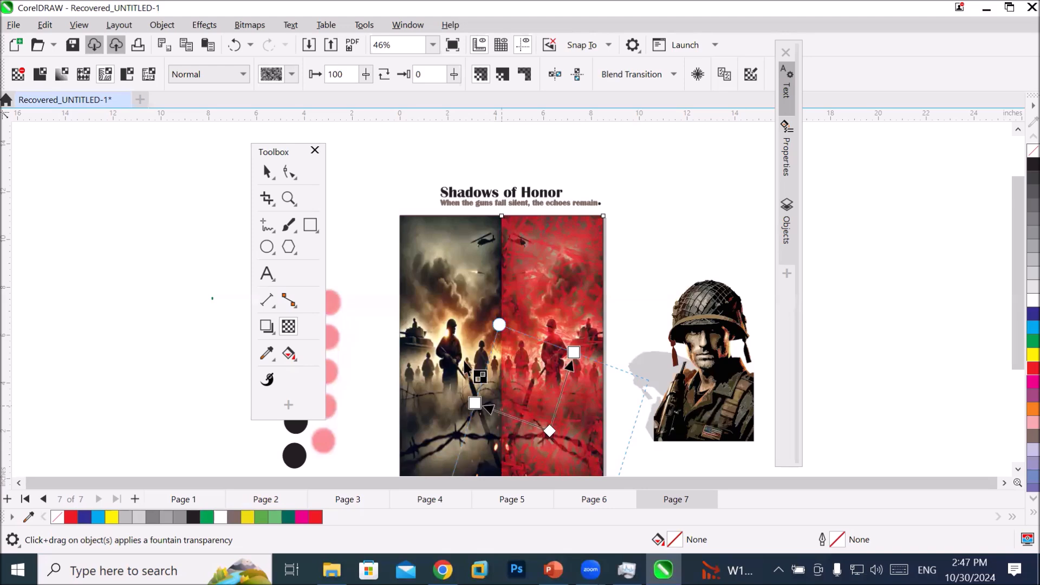
- Switch the mirrored bitmap to a two-color pattern transparency and choose the brick pattern
left_click(128, 78)
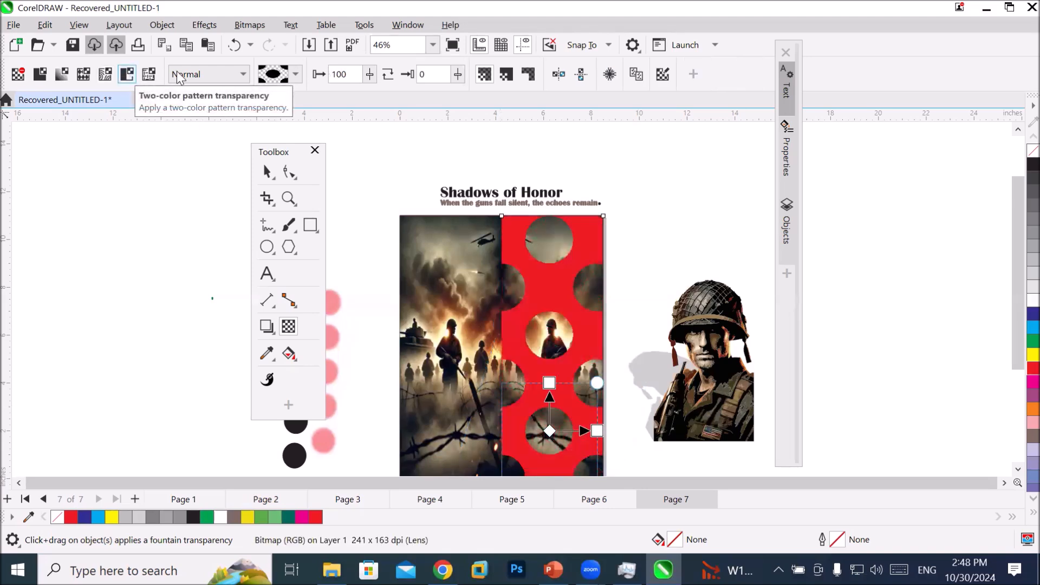
left_click(298, 77)
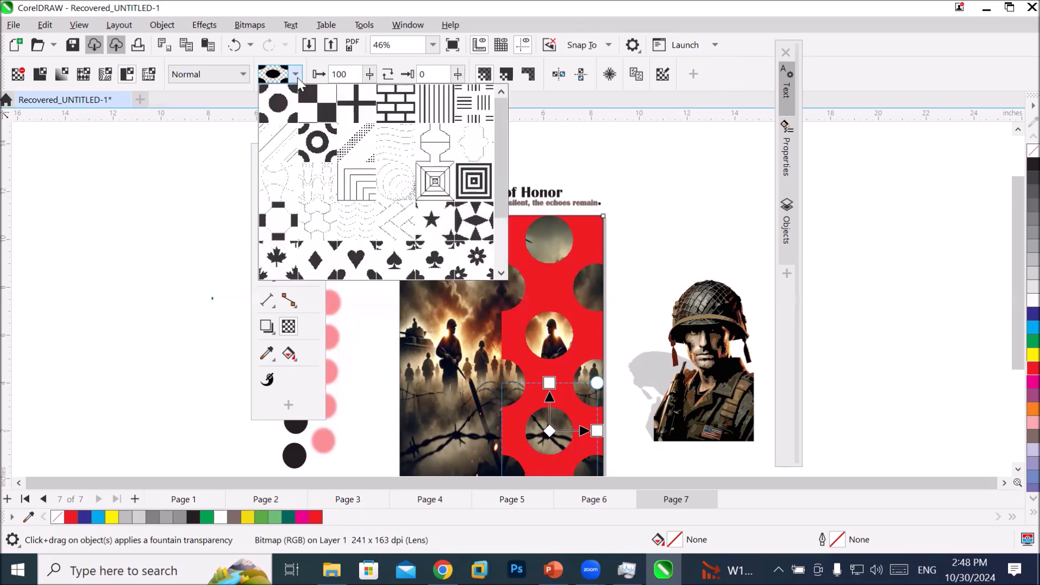
left_click(395, 106)
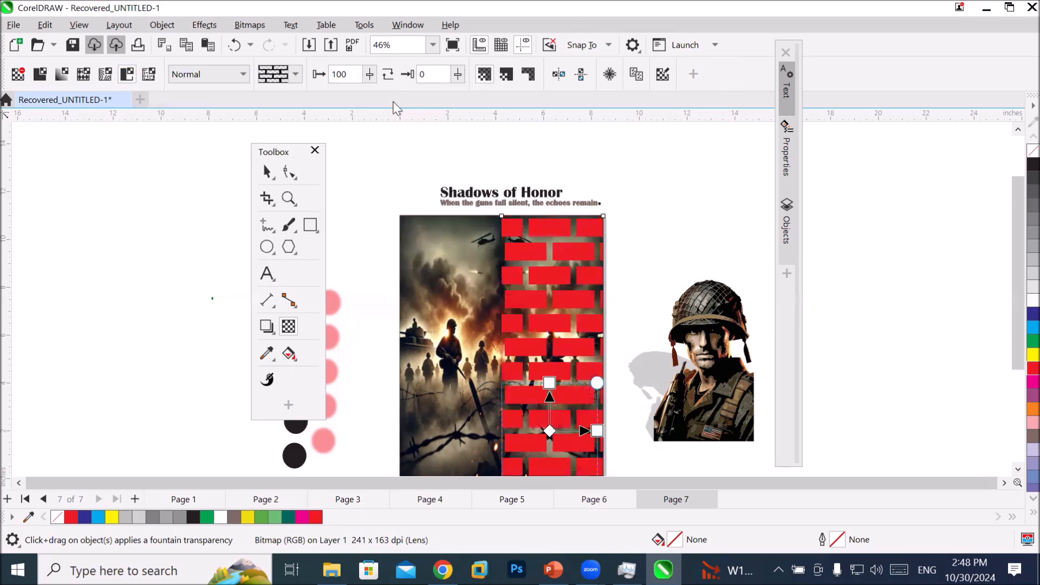
scroll(622, 417, "up", 2)
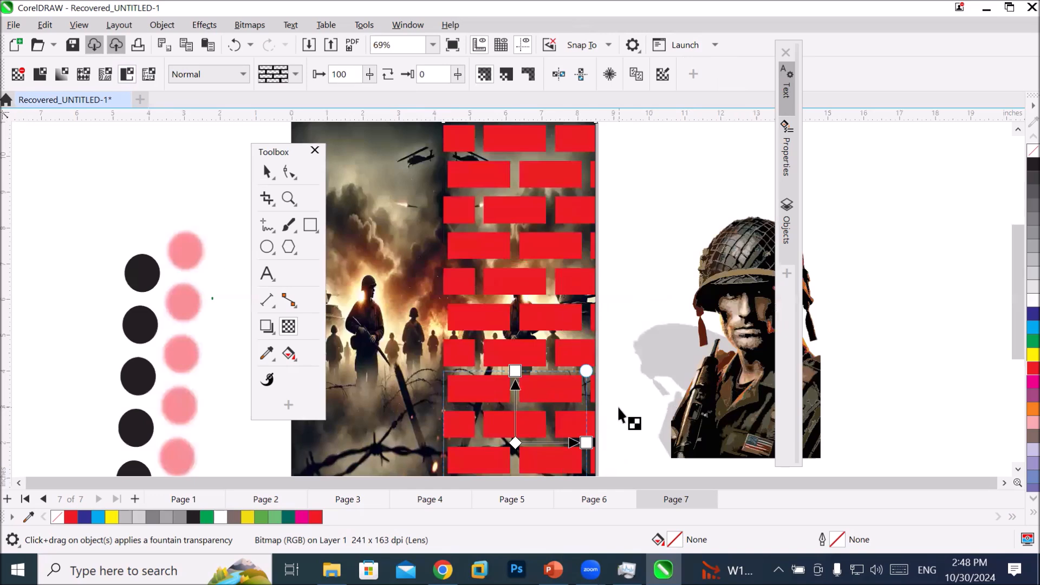
- Try the heart pattern and the pattern of tilted squares and diamonds for the two-color transparency
left_click(295, 76)
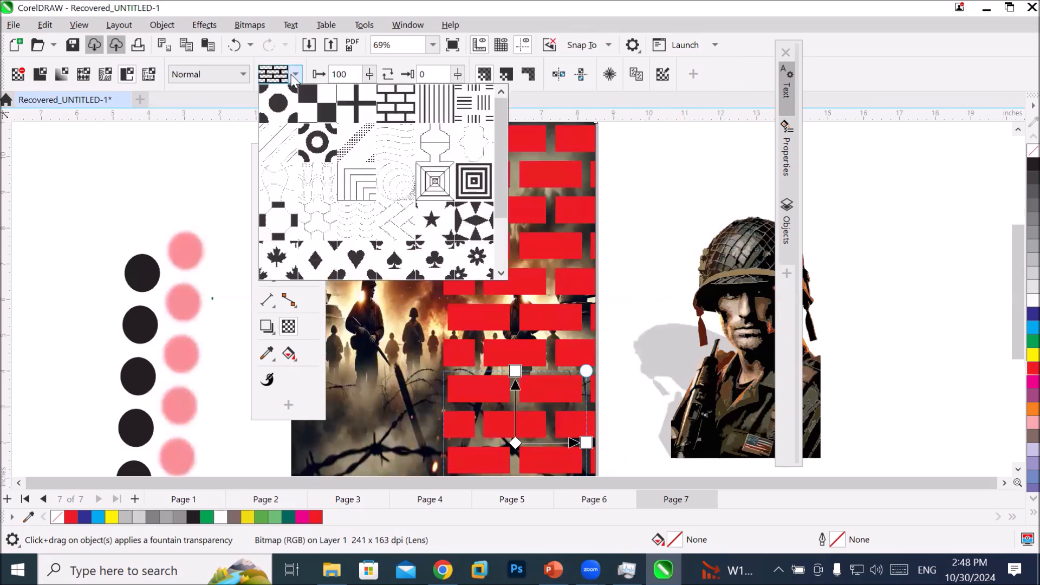
left_click(360, 249)
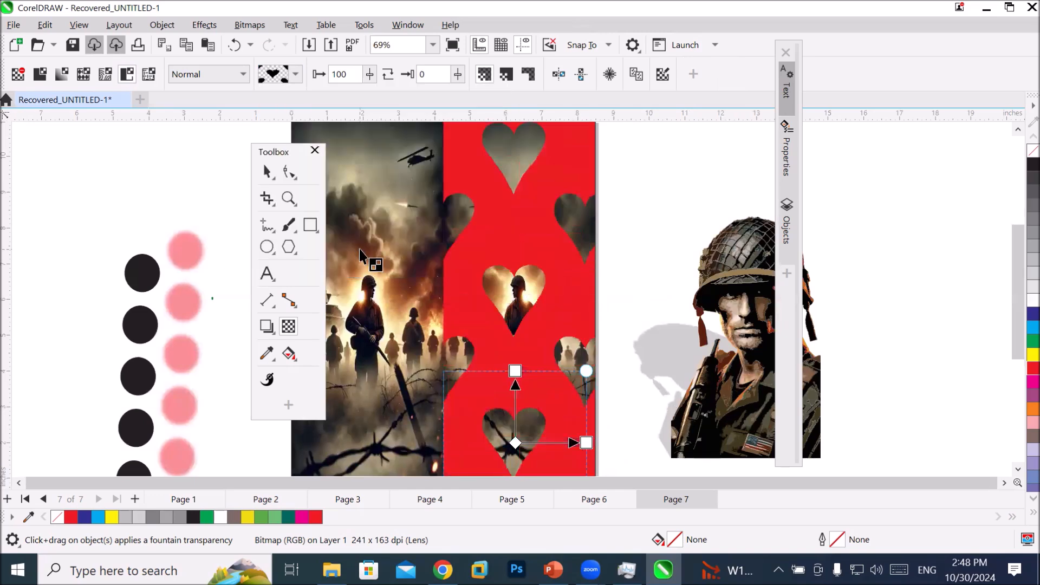
left_click(295, 76)
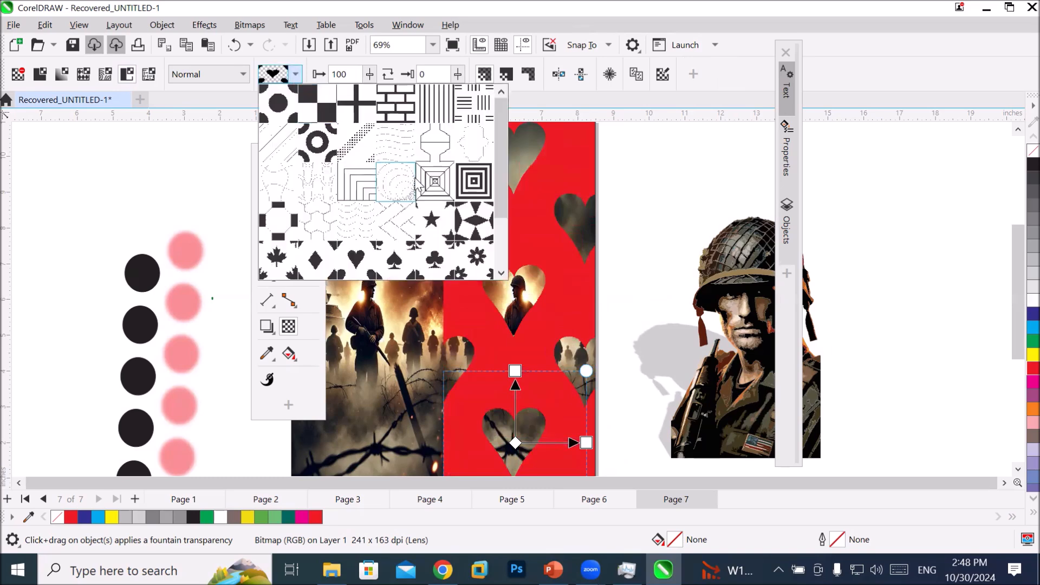
left_click(484, 221)
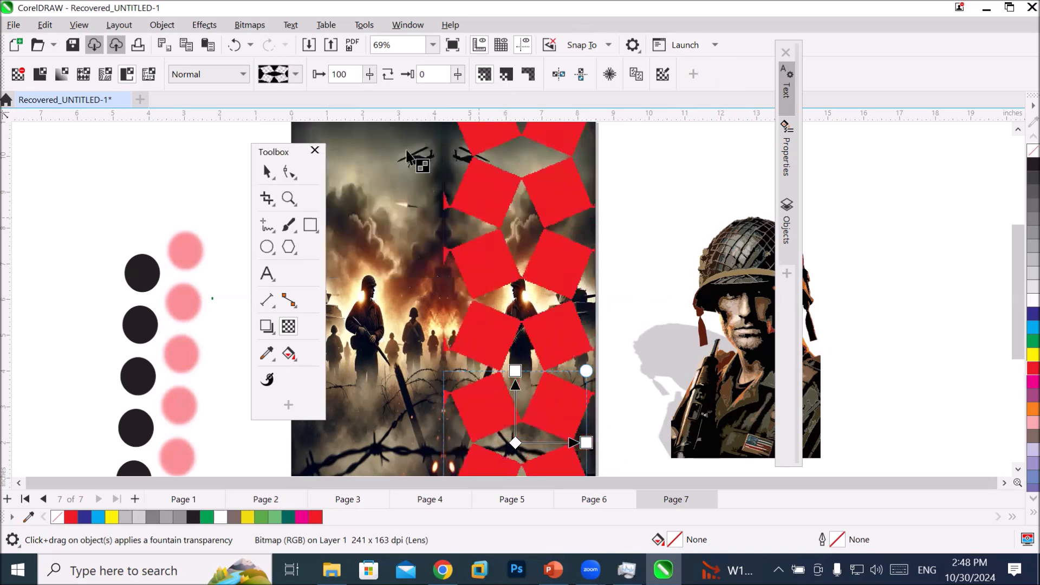
- Choose the last grunge-style pattern in the two-color transparency list, then flatten, shrink and rotate its tile on the bitmap
left_click(296, 75)
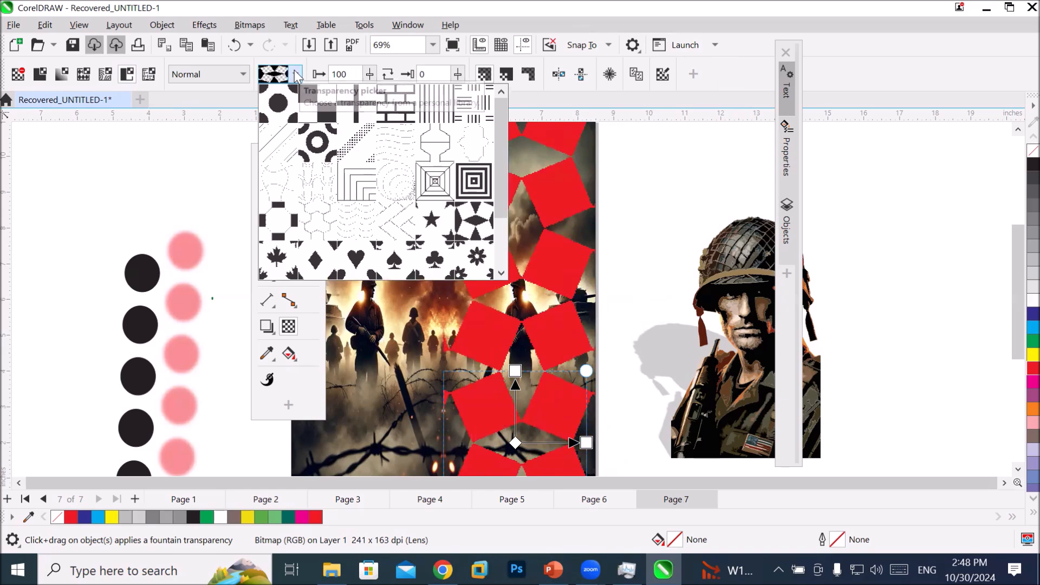
scroll(500, 252, "down", 2)
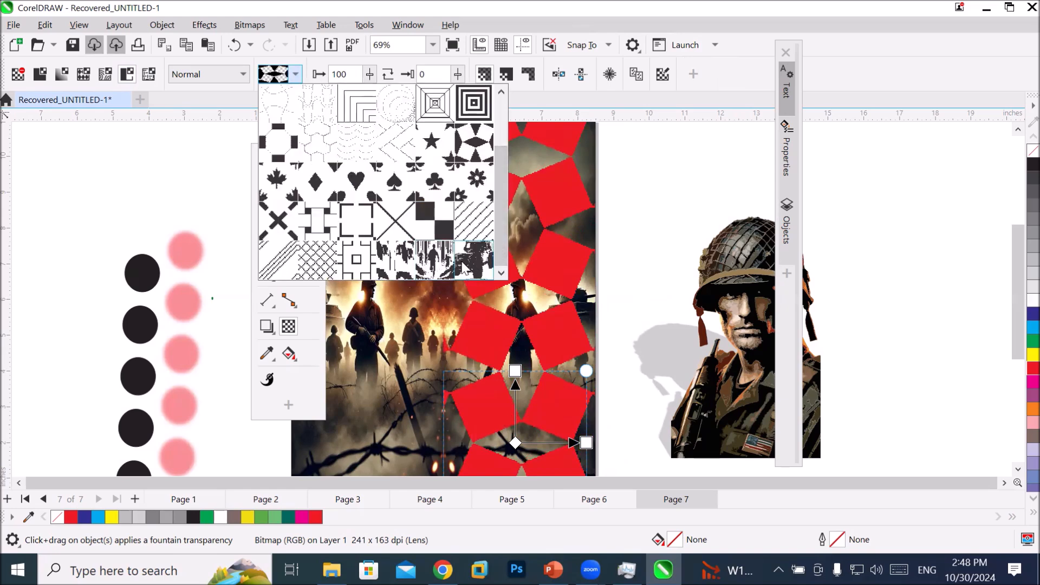
left_click(467, 265)
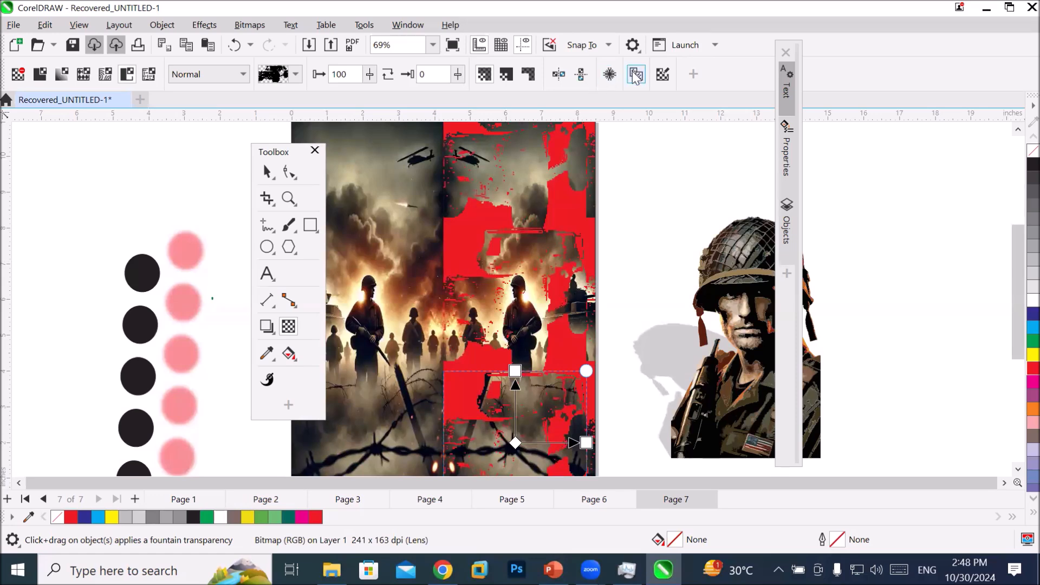
left_click_drag(515, 371, 515, 406)
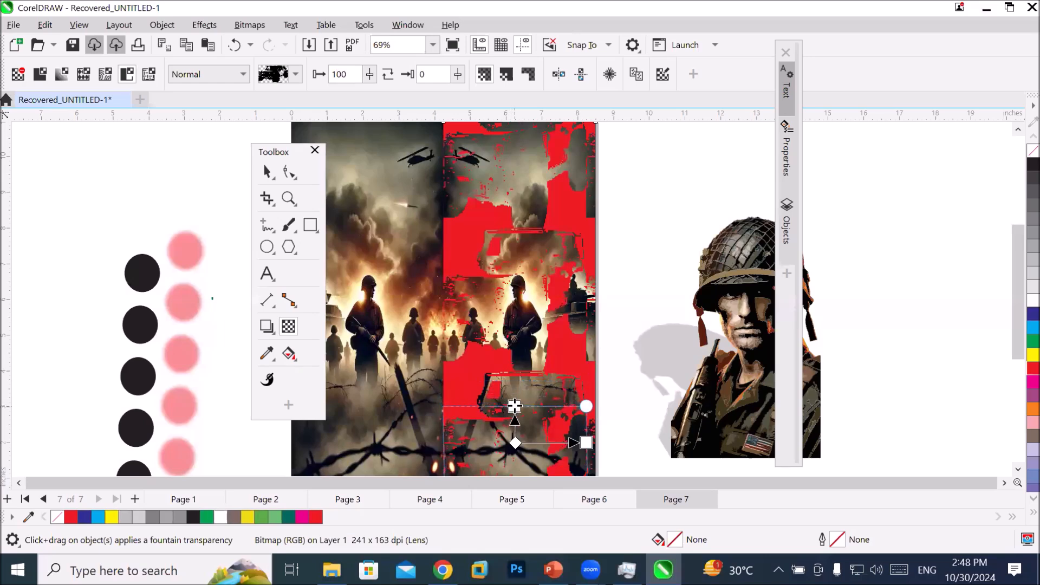
left_click_drag(584, 405, 543, 418)
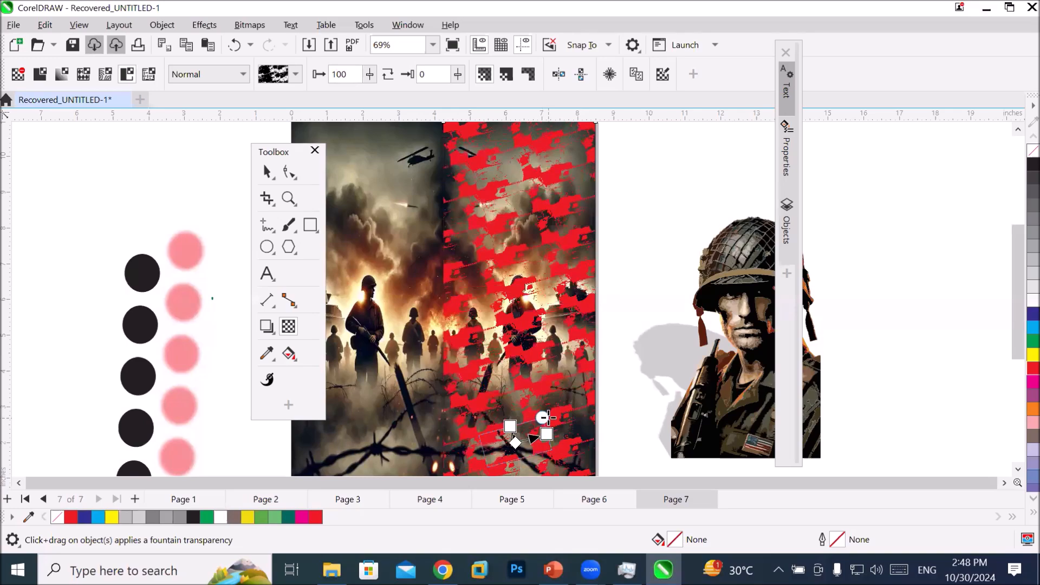
- Inspect the rotated grunge pattern up close and replace it with the nested right-angle line pattern
scroll(514, 400, "up", 4)
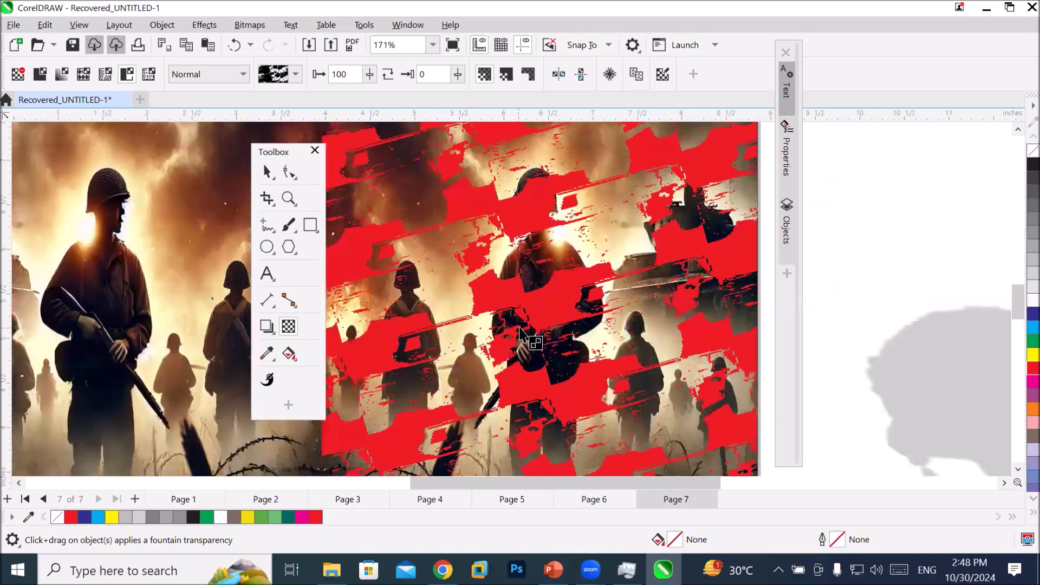
scroll(519, 329, "up", 2)
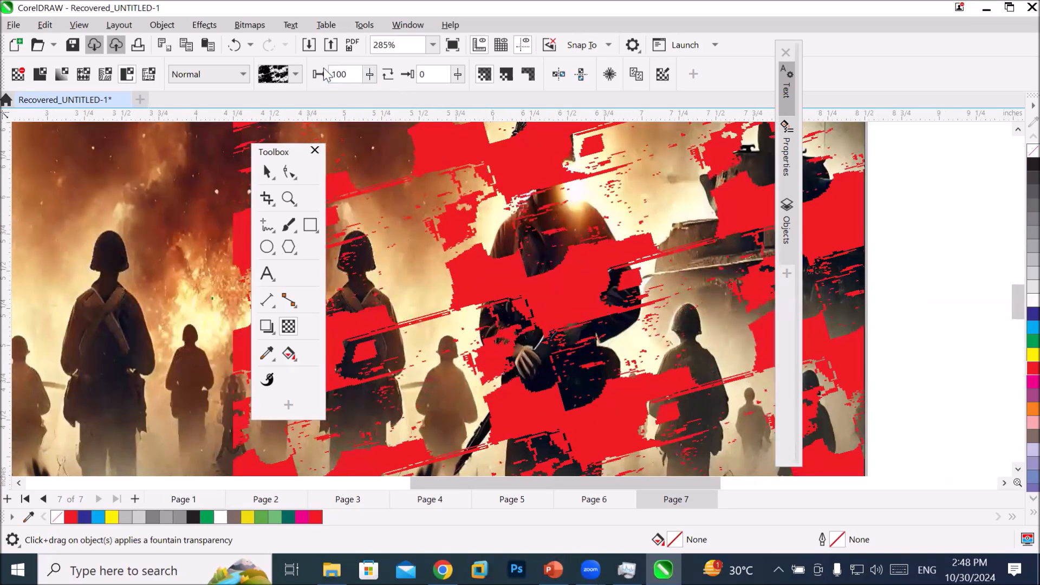
left_click(295, 74)
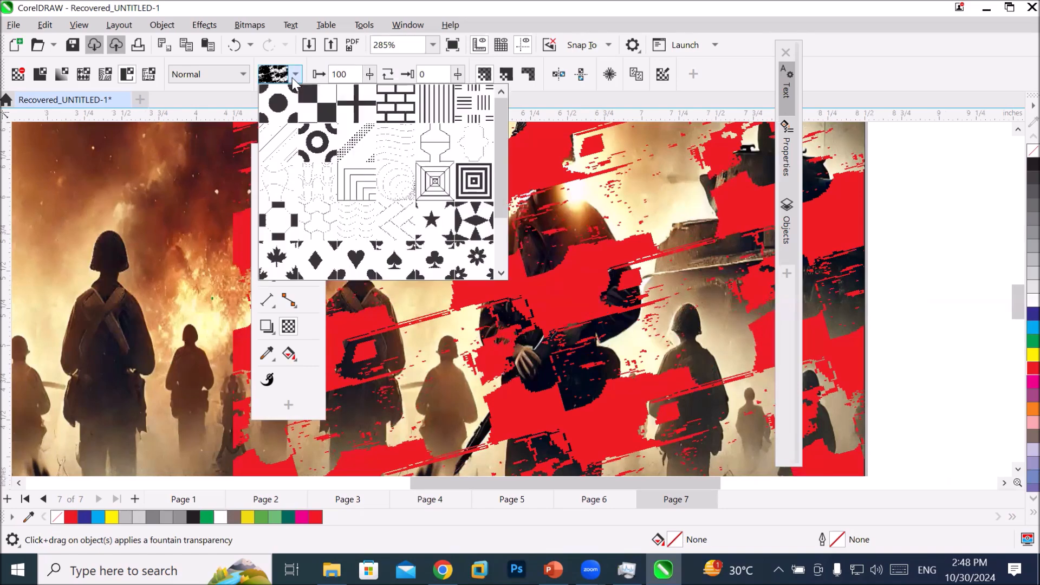
left_click(350, 178)
scroll(601, 325, "down", 3)
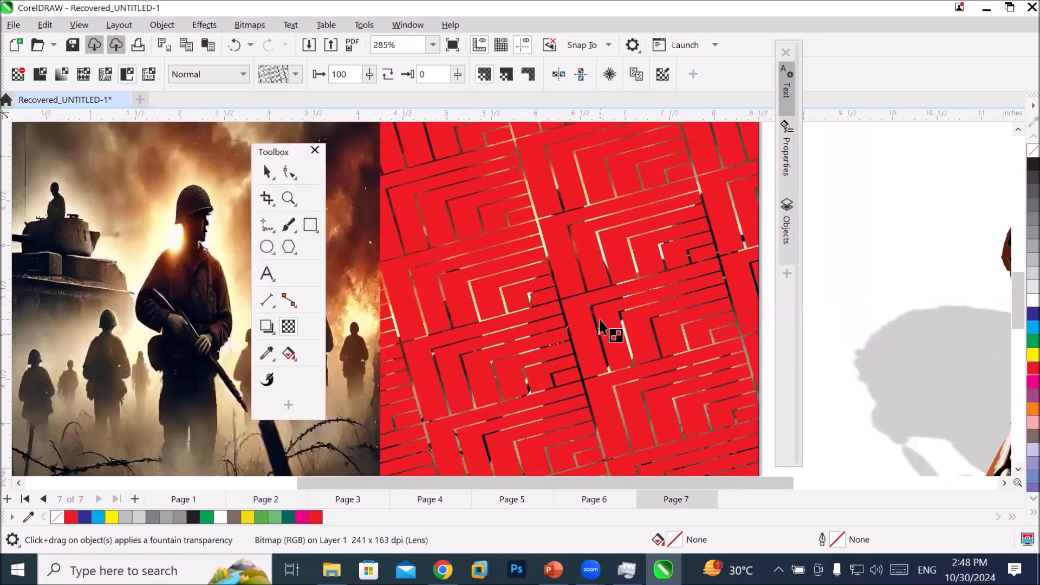
scroll(601, 326, "down", 2)
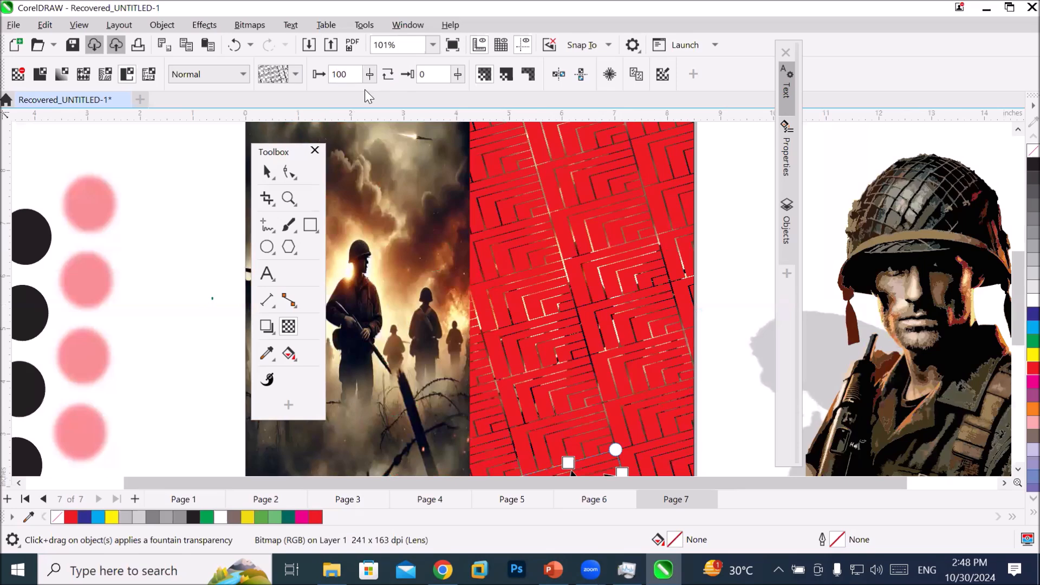
- Lower the foreground transparency of the mirrored bitmap's two-color pattern to 65
left_click(370, 75)
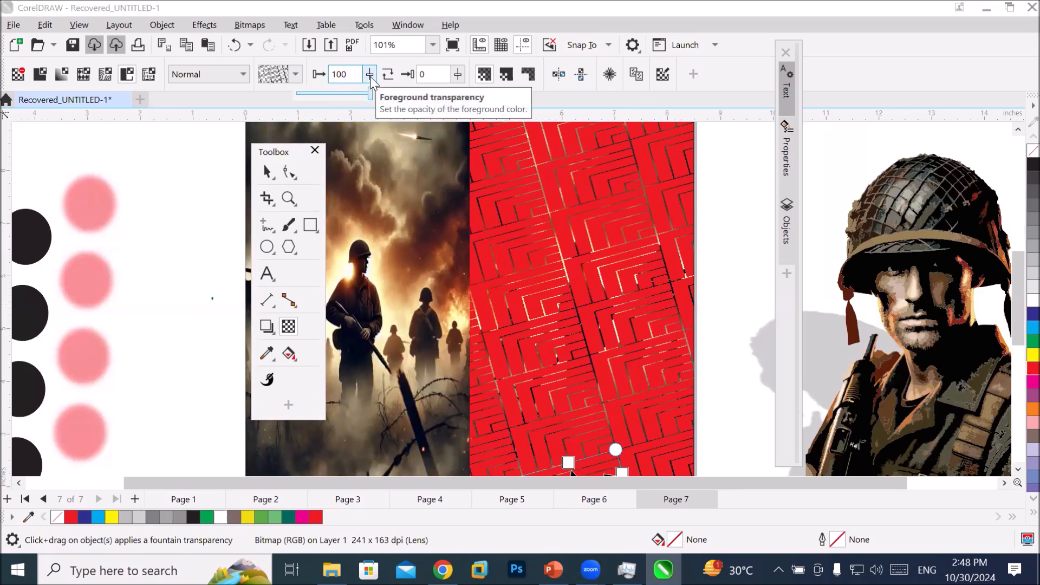
left_click_drag(370, 94, 345, 100)
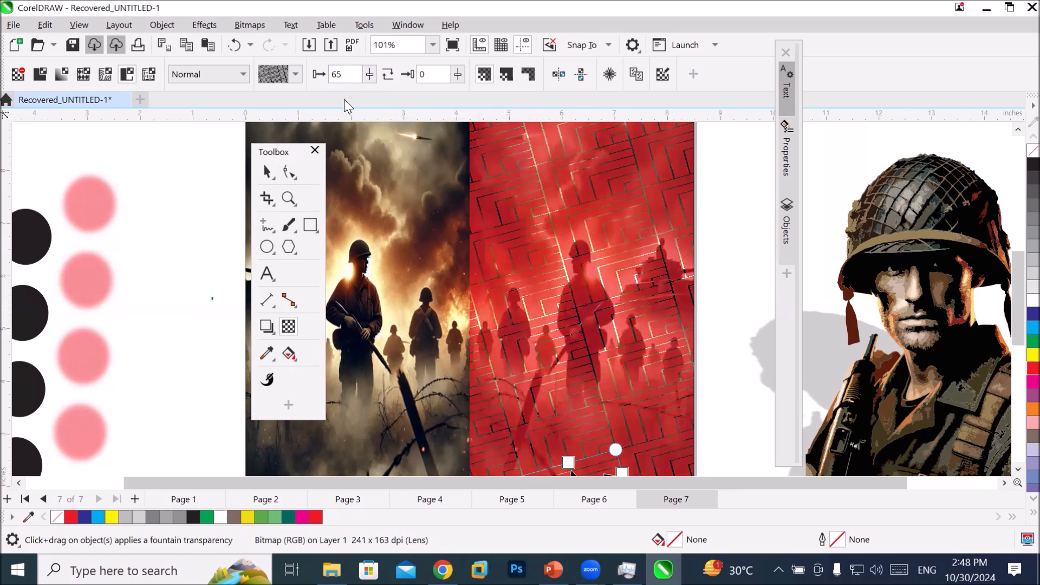
left_click(369, 77)
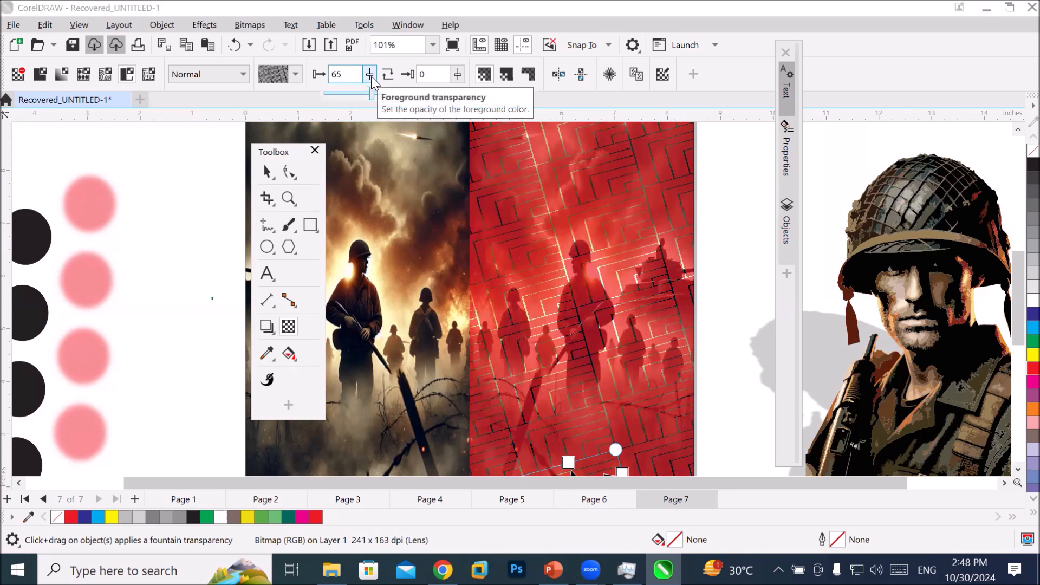
left_click(349, 75)
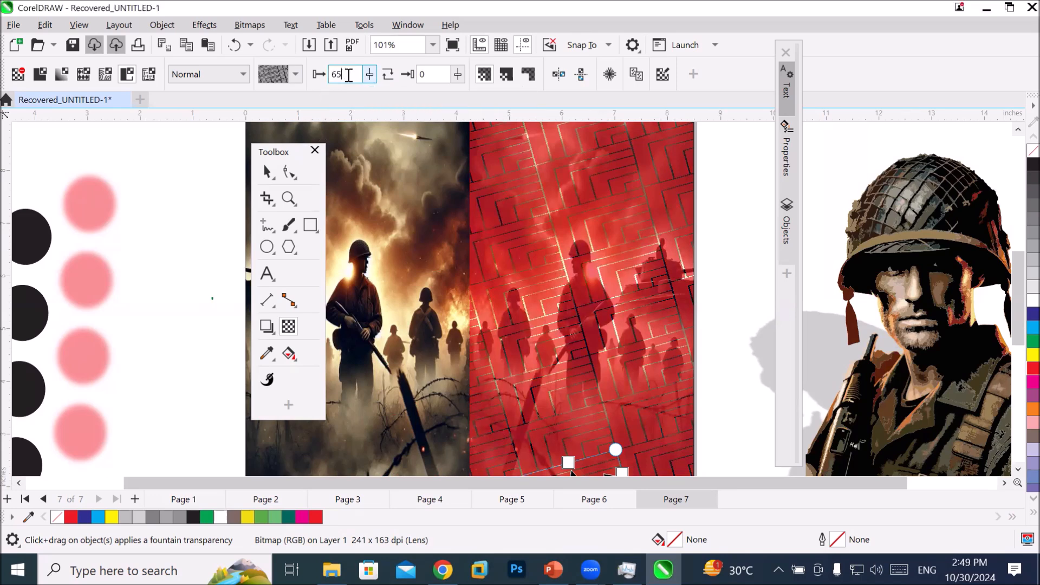
left_click(636, 78)
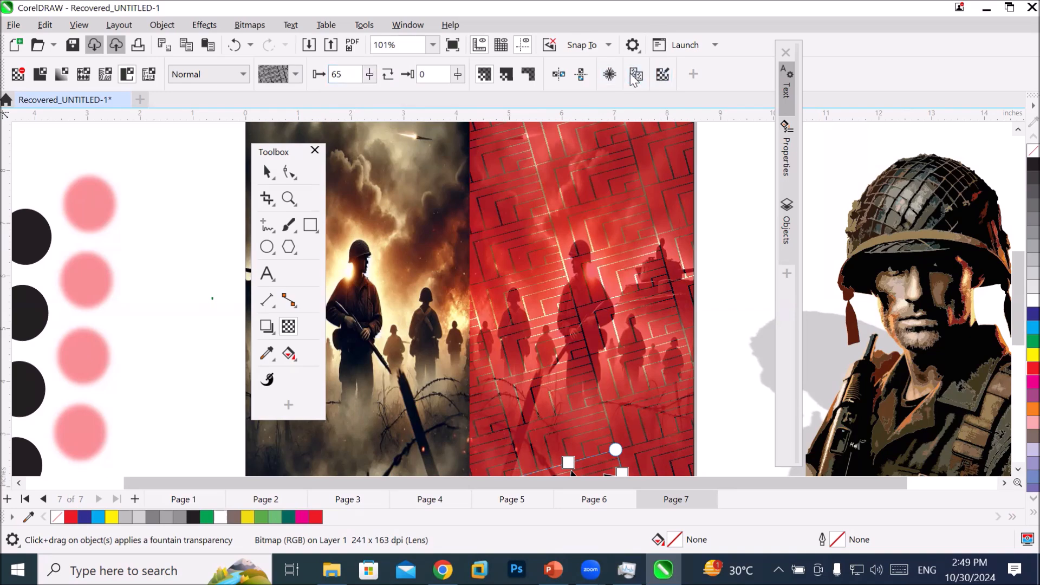
- Open the bitmap's transparency for detailed editing and choose the polka-dot two-color pattern, keeping the artwork in view
left_click(663, 75)
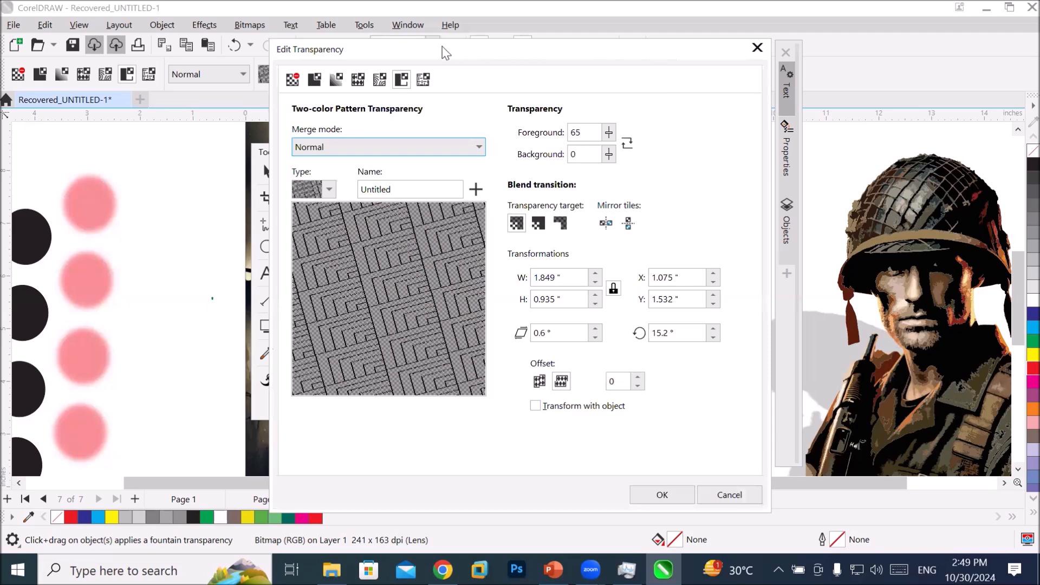
left_click_drag(442, 47, 681, 44)
left_click(568, 189)
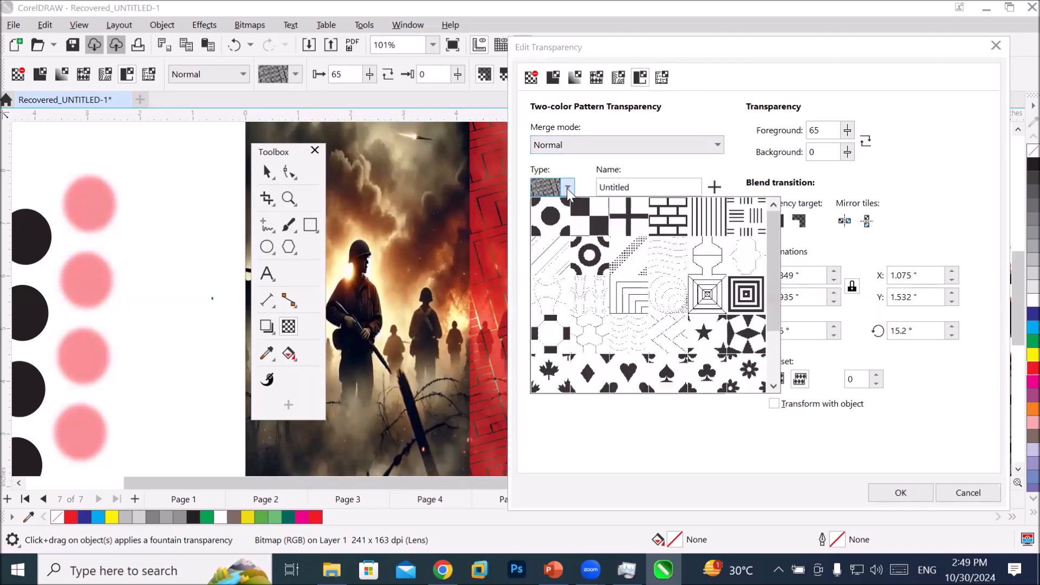
left_click(551, 213)
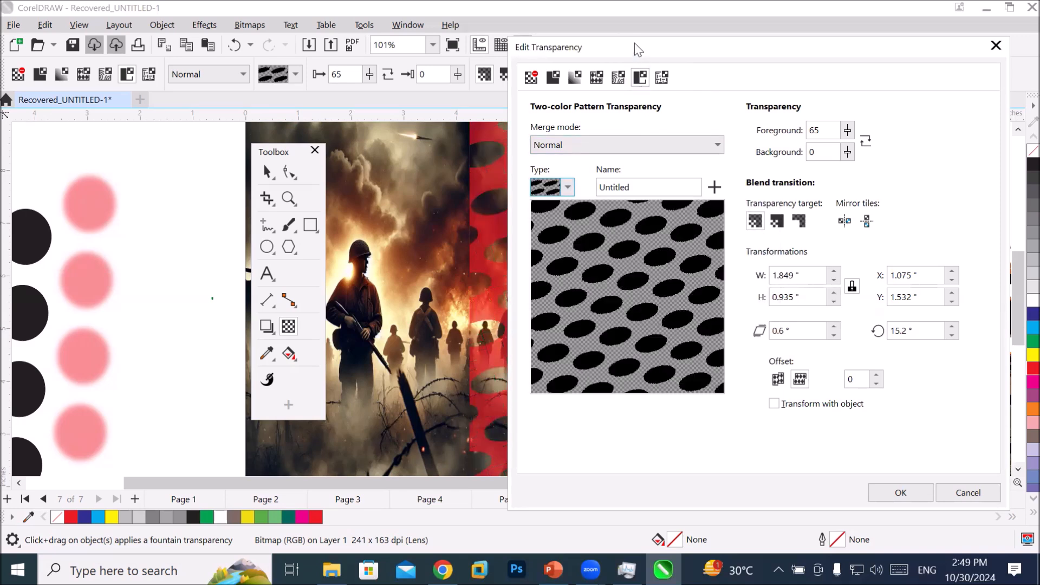
left_click_drag(641, 51, 751, 72)
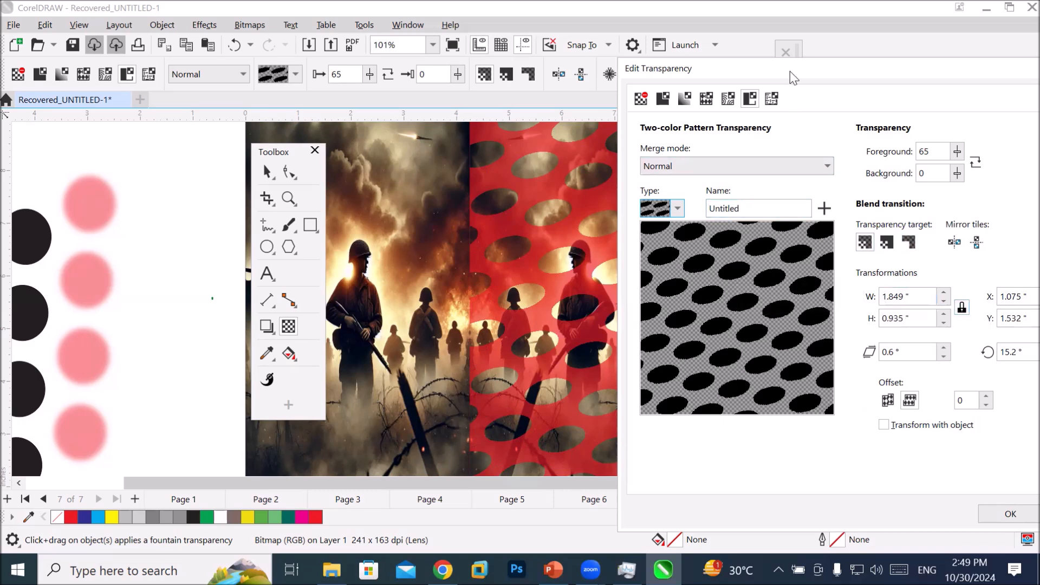
left_click_drag(794, 79, 719, 87)
- Reduce the pattern tile's size to 1.521 inches wide and 0.77 inches high
left_click(869, 310)
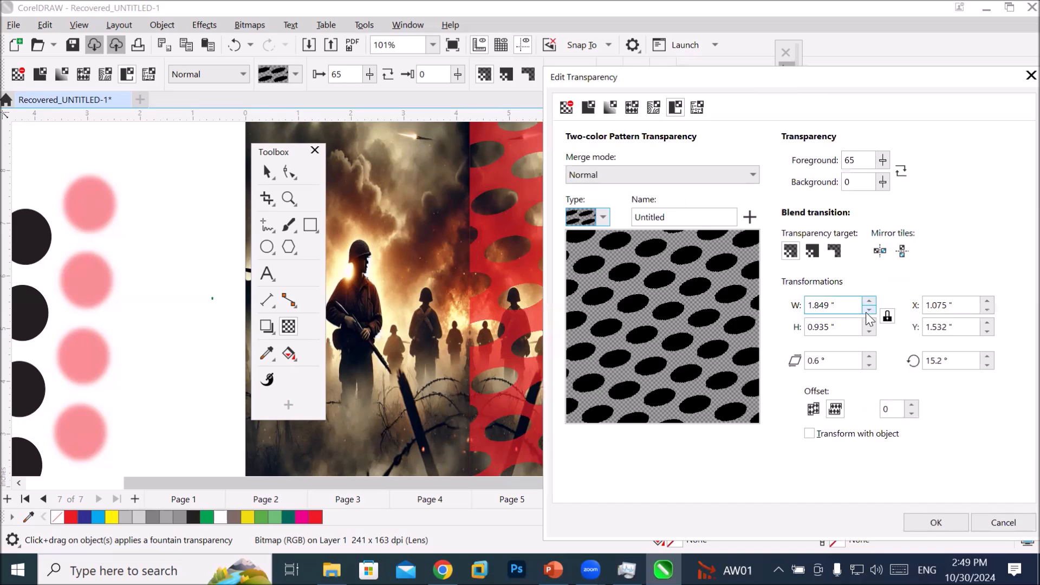
left_click(868, 310)
left_click(868, 310)
left_click(869, 310)
left_click(869, 311)
left_click(869, 311)
left_click(869, 311)
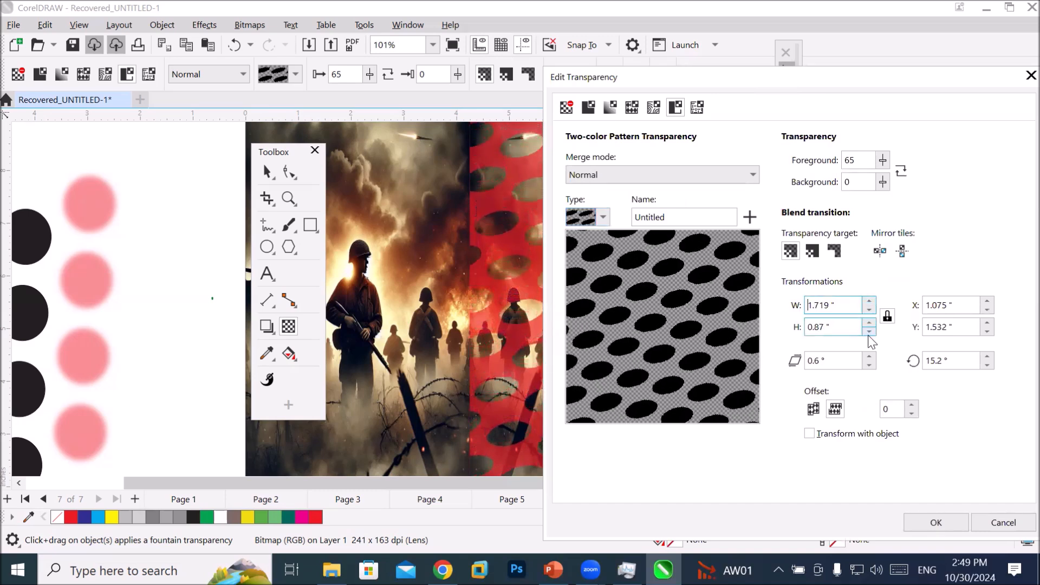
left_click(869, 332)
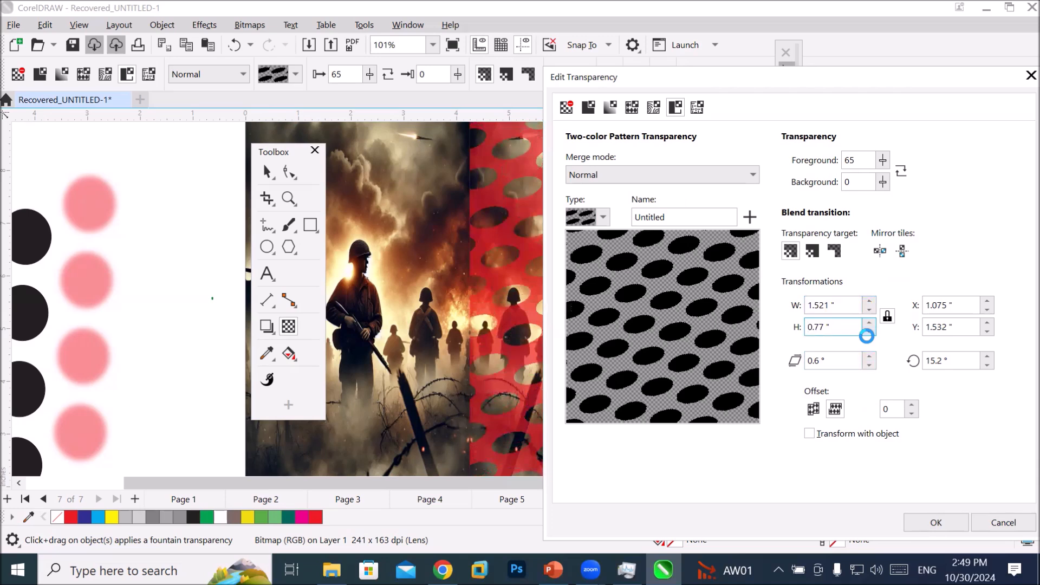
- Set the rotation of the dot pattern's tile to 26.2 degrees
left_click(987, 356)
left_click(987, 357)
left_click(987, 356)
left_click(987, 356)
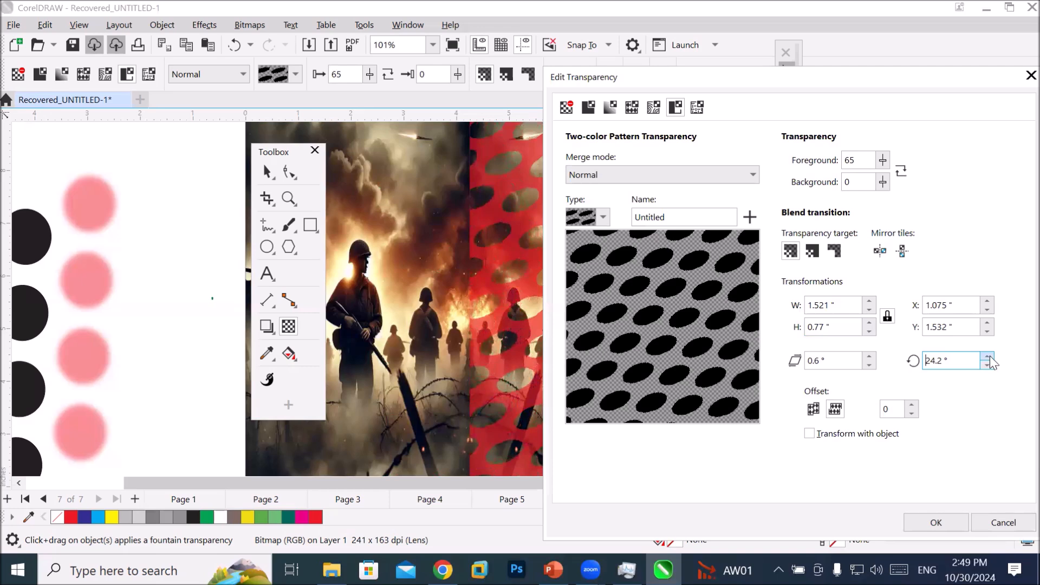
left_click(989, 357)
left_click(990, 357)
- Switch the pattern tiles to the other offset direction and raise the offset to 27% of tile
left_click(813, 409)
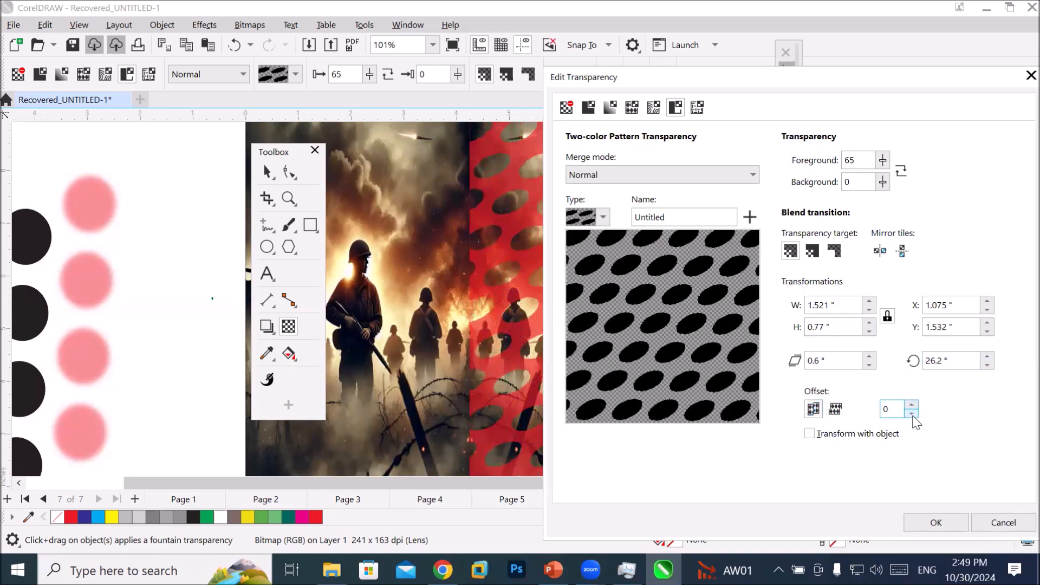
left_click(912, 406)
left_click(912, 406)
left_click(912, 406)
left_click(912, 406)
left_click(912, 407)
left_click(912, 406)
left_click(911, 407)
left_click(912, 406)
left_click(912, 407)
left_click(911, 406)
left_click(911, 406)
left_click(911, 406)
left_click(912, 406)
left_click(912, 407)
left_click(912, 406)
left_click(912, 406)
left_click(912, 406)
left_click(912, 407)
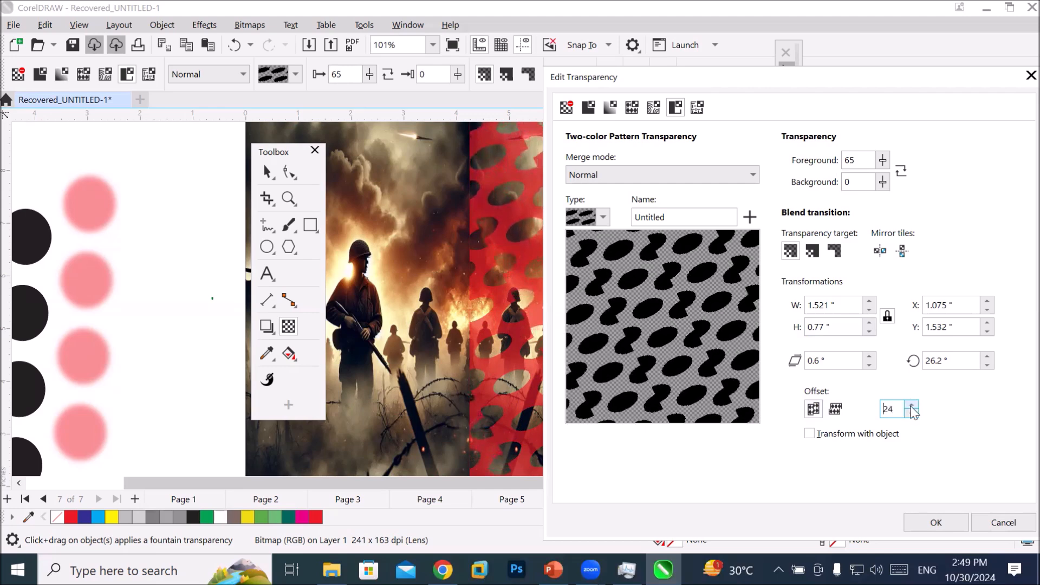
left_click(912, 407)
left_click(912, 407)
left_click(913, 407)
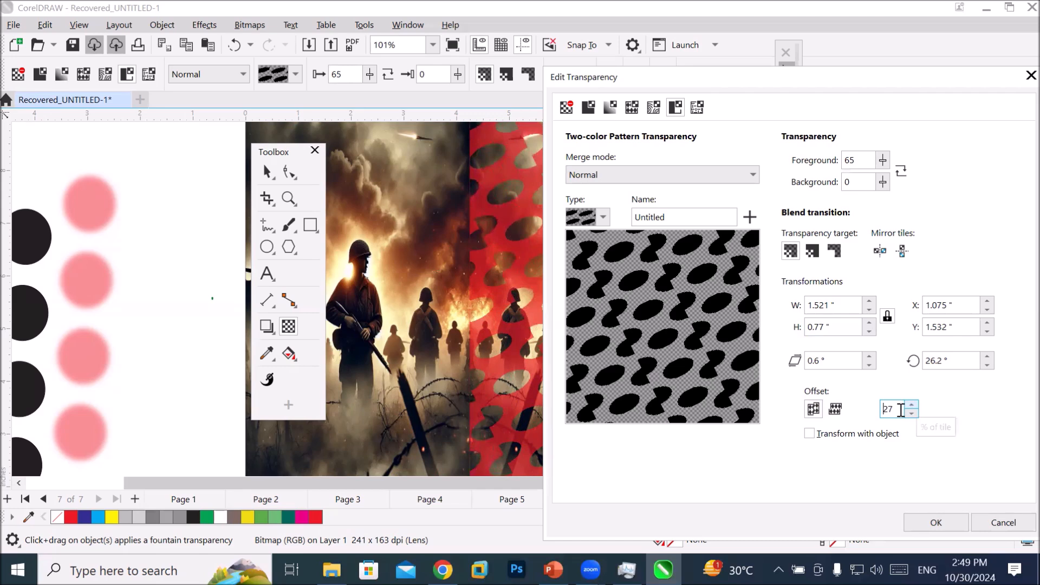
- Return the tiles to the original offset direction, raise the offset to 44% of tile and accept the transparency
left_click(838, 414)
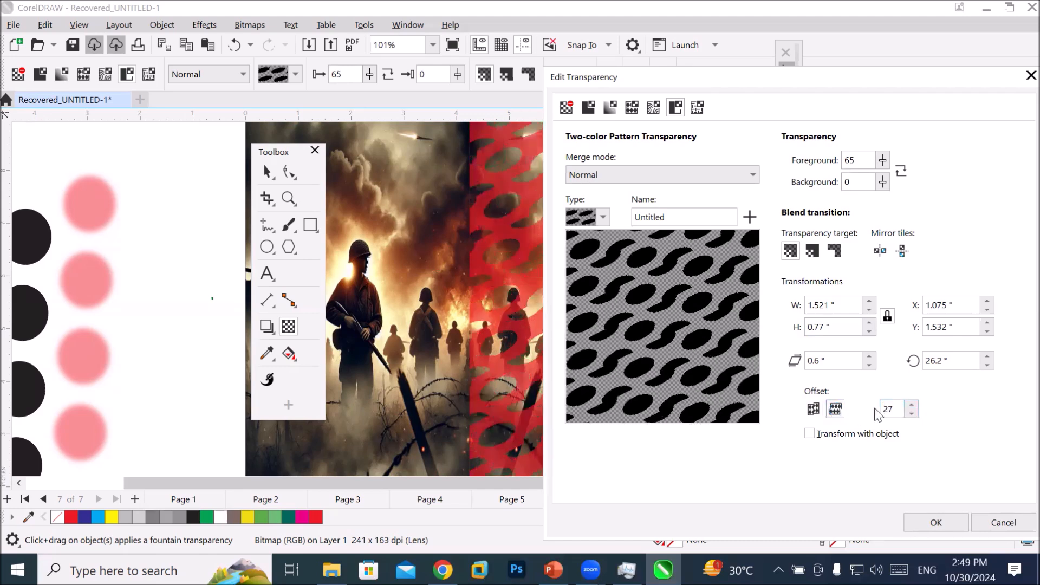
left_click(911, 405)
left_click(911, 405)
left_click(912, 405)
left_click(912, 405)
left_click(911, 405)
left_click(912, 405)
left_click(911, 405)
left_click(912, 405)
left_click(910, 404)
left_click(908, 403)
left_click(908, 403)
left_click(908, 404)
left_click(908, 403)
left_click(909, 404)
left_click(908, 404)
left_click(908, 404)
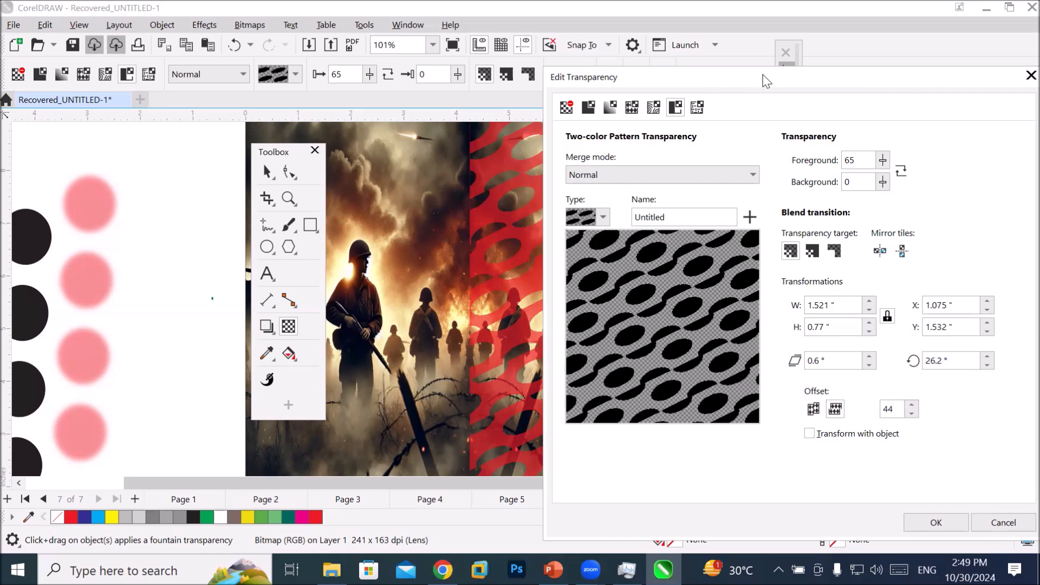
left_click_drag(766, 80, 672, 107)
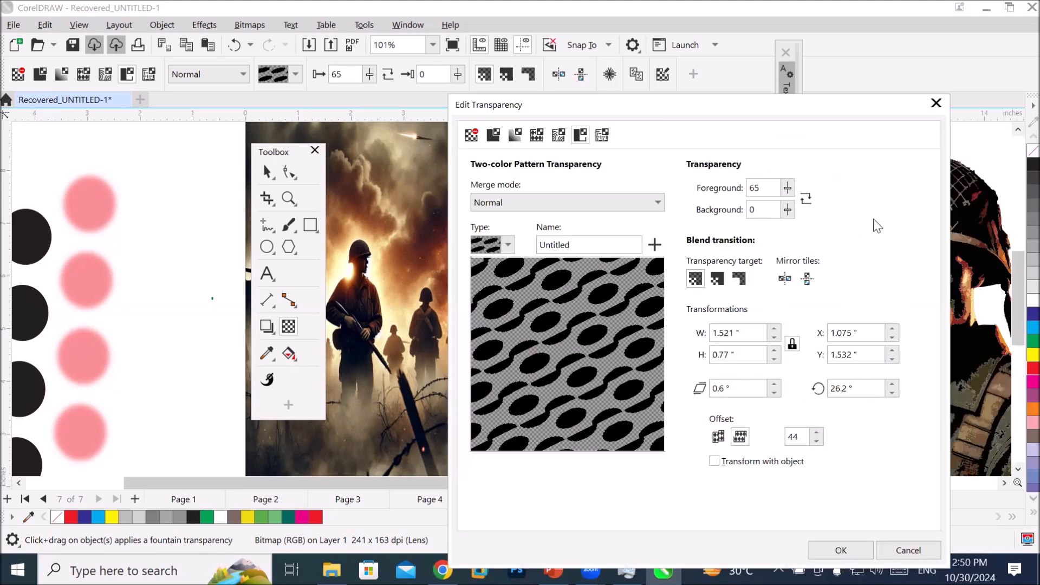
left_click(831, 560)
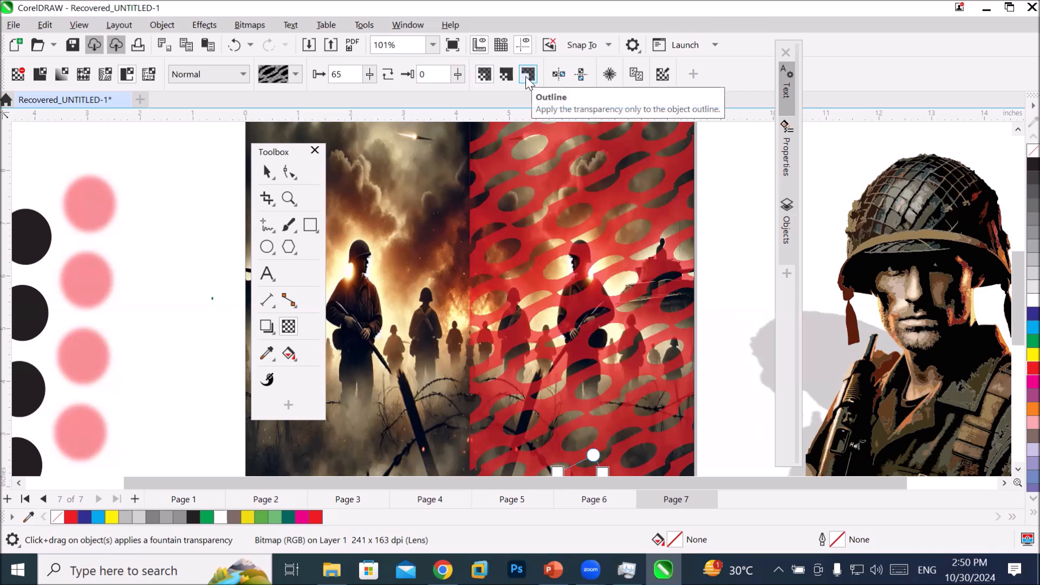
- Add page 8 and create a page-sized rectangle with a red fill on it
left_click(134, 499)
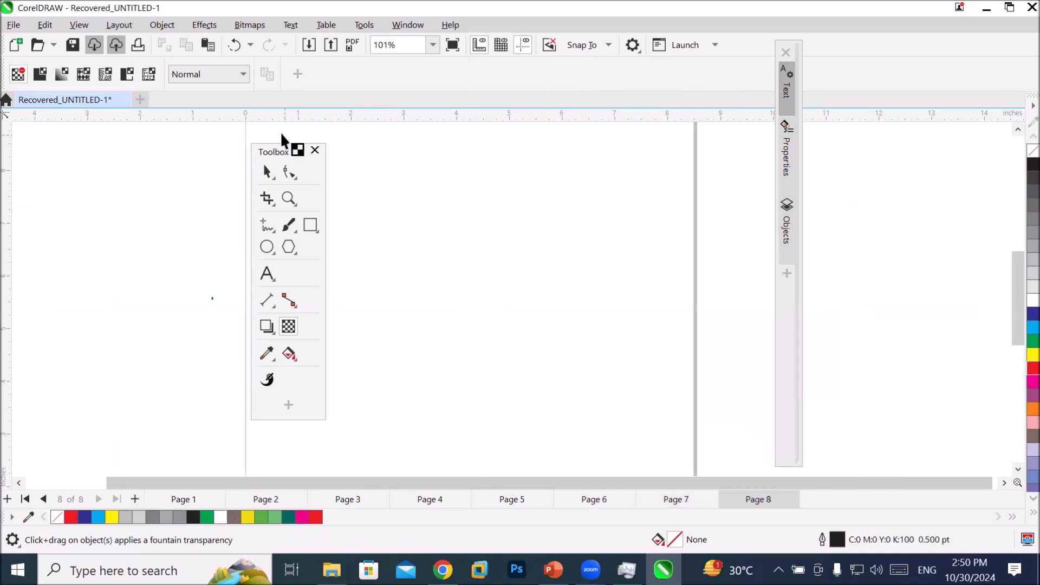
left_click_drag(266, 146, 75, 145)
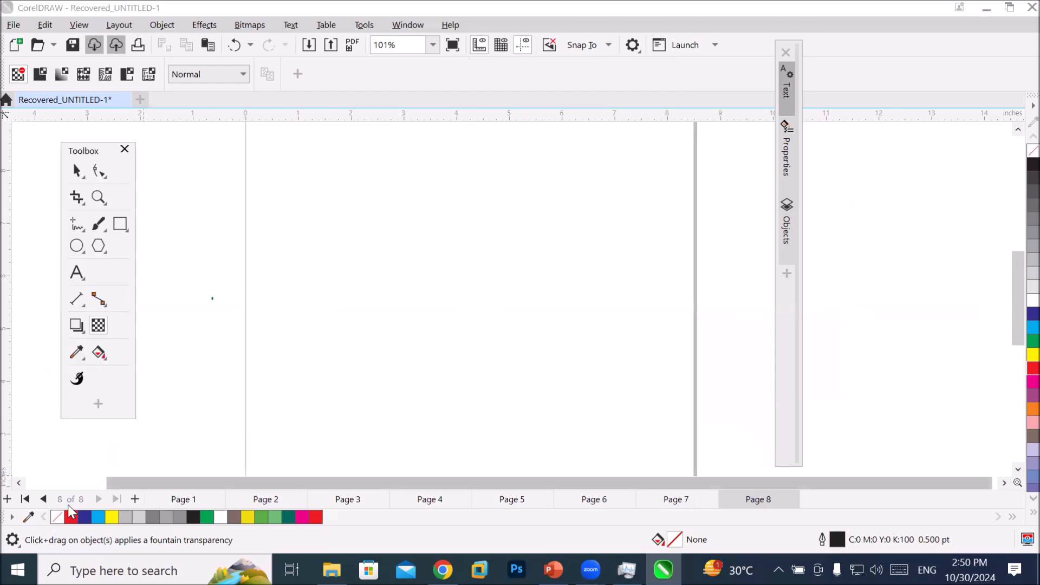
double_click(120, 224)
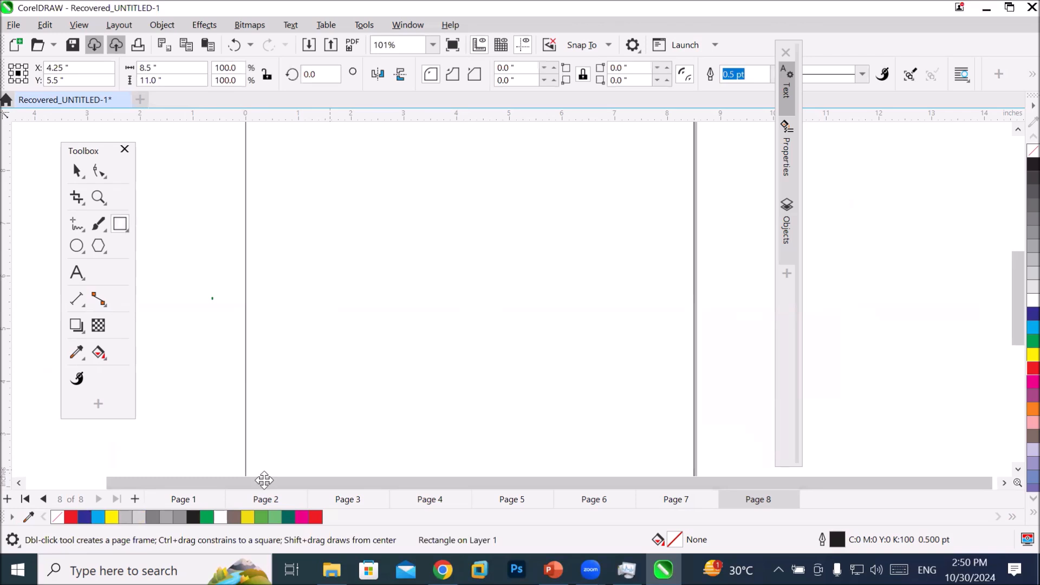
left_click(316, 517)
- Draw an ellipse about 1.78 by 1.84 inches beside the red rectangle, with a 24 pt outline and a cyan fill
left_click(77, 245)
left_click_drag(151, 156, 247, 253)
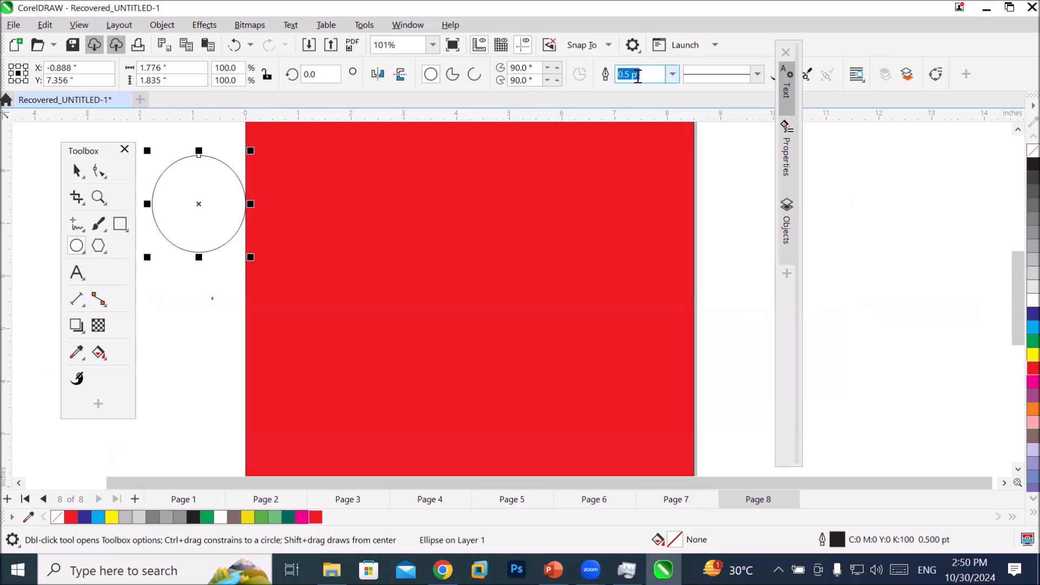
left_click(673, 79)
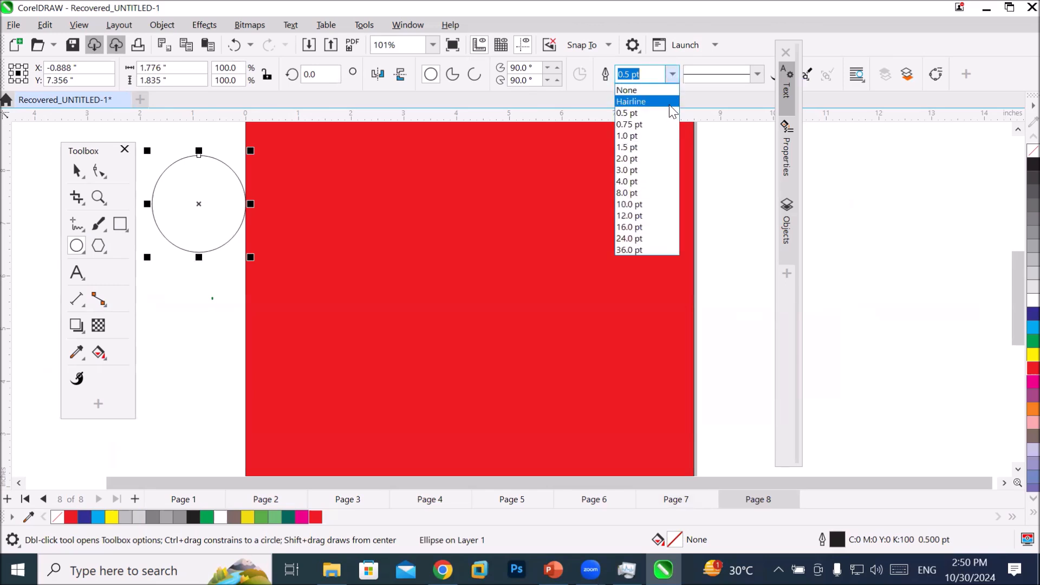
left_click(654, 244)
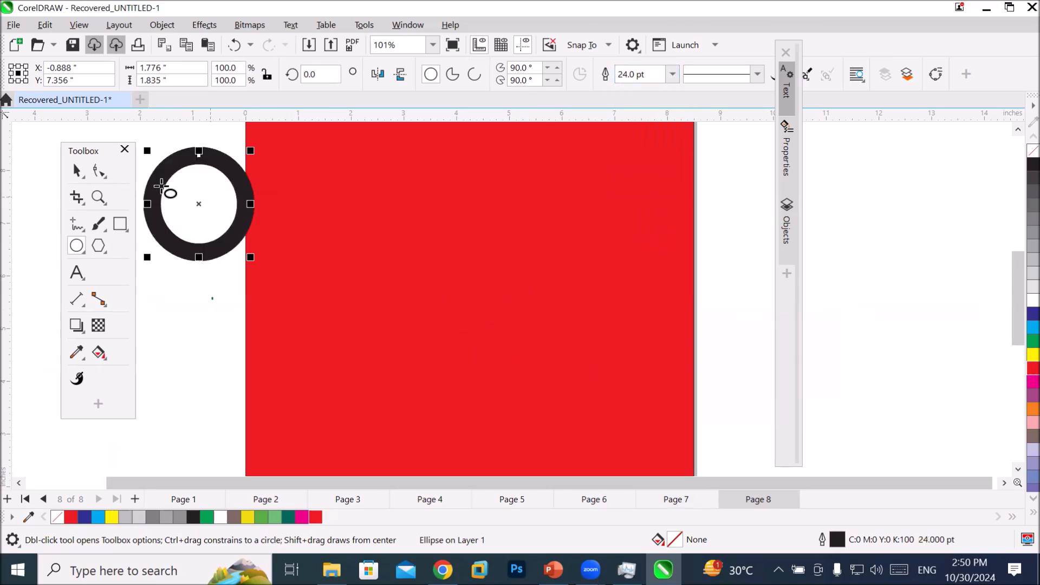
left_click_drag(87, 151, 58, 168)
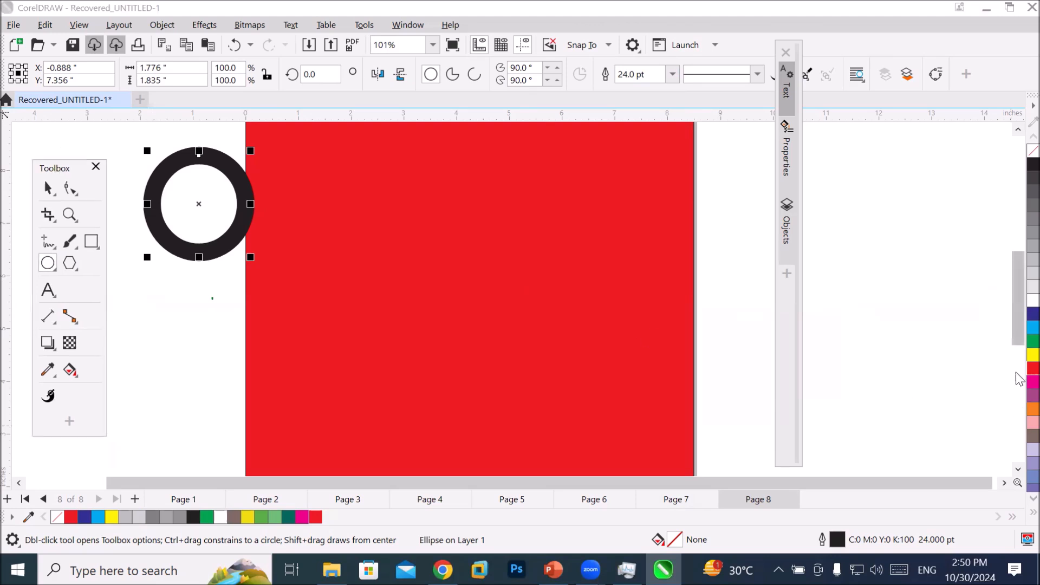
left_click(1033, 328)
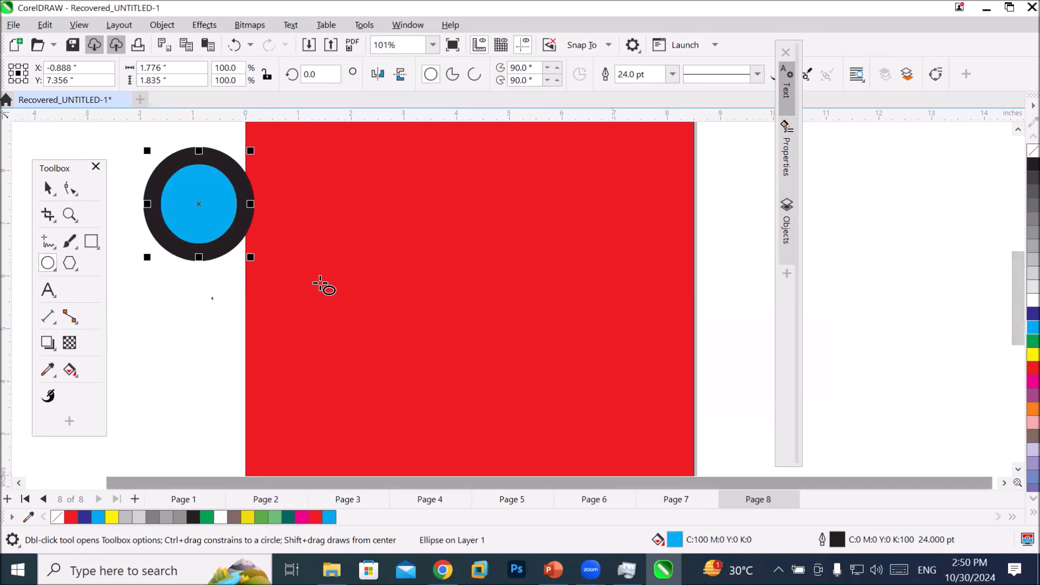
- Duplicate the cyan circle twice in a column below it and move all three circles onto the red rectangle
left_click(50, 191)
left_click_drag(213, 226, 227, 460)
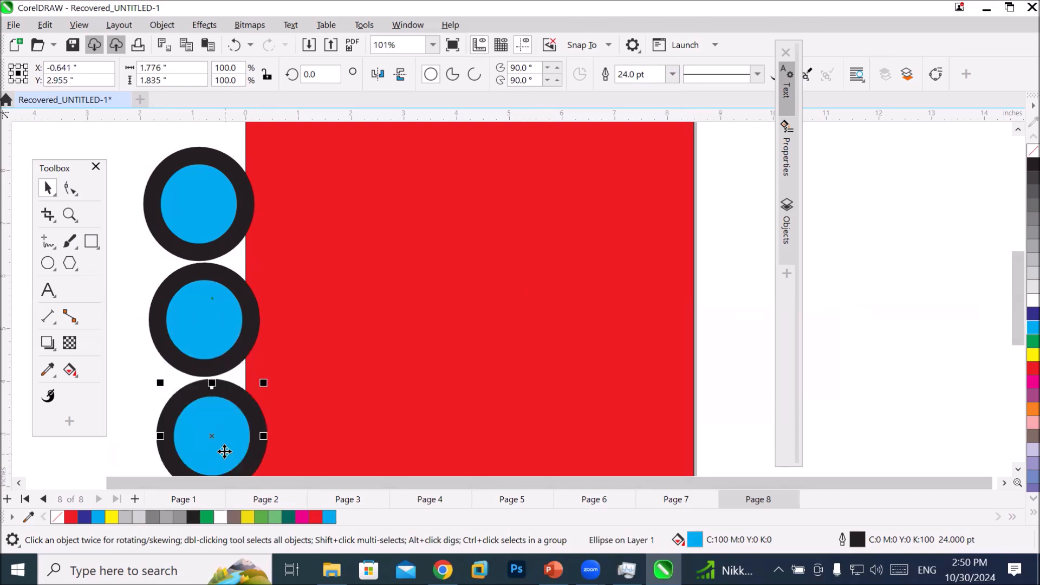
left_click(228, 232)
left_click(215, 316, "shift")
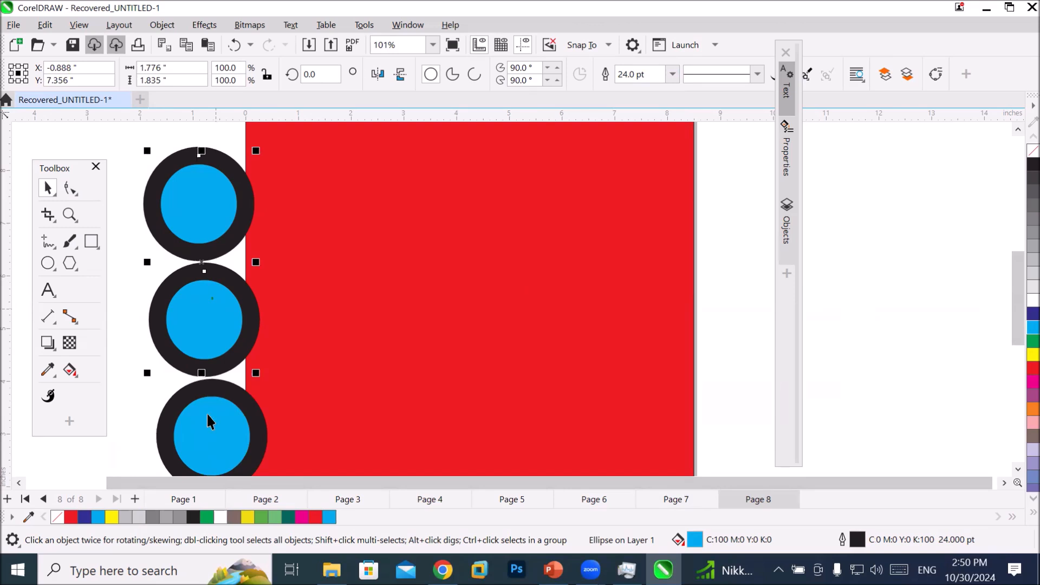
left_click(206, 420, "shift")
left_click_drag(206, 420, 443, 425)
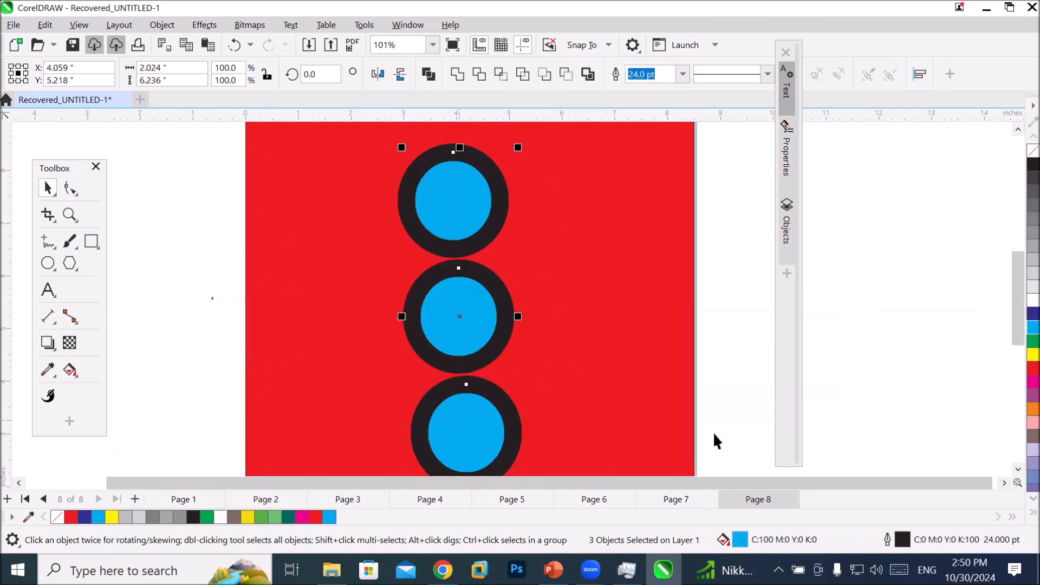
- Apply a uniform transparency of 50 to the uppermost circle's fill and outline
left_click(594, 242)
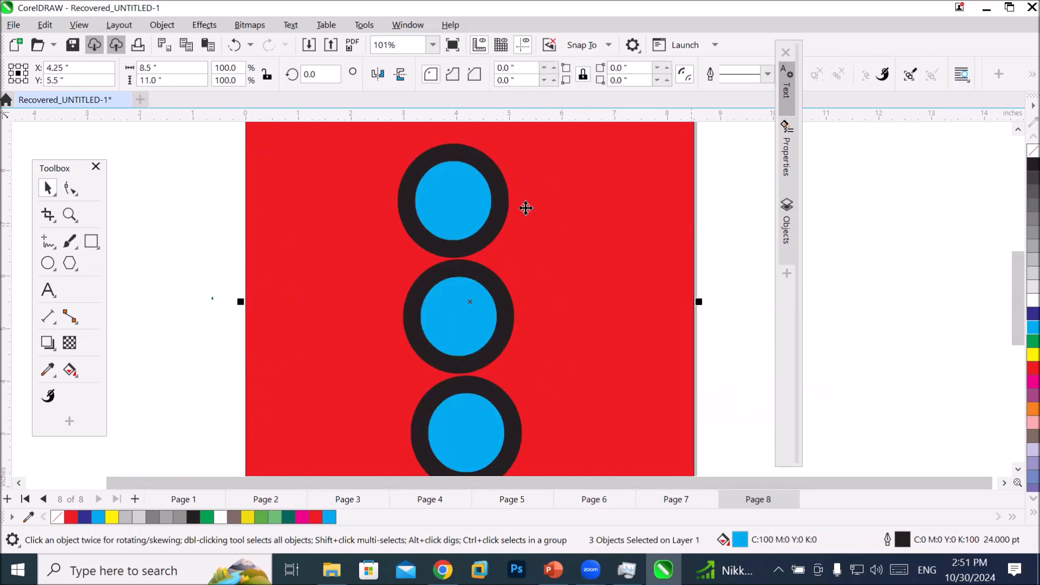
left_click(451, 196)
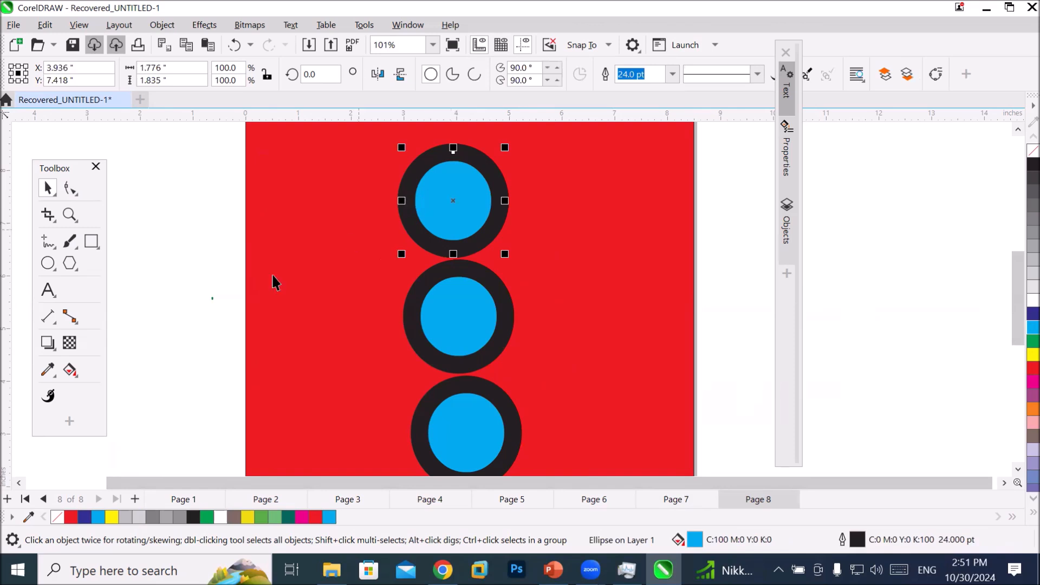
left_click(69, 344)
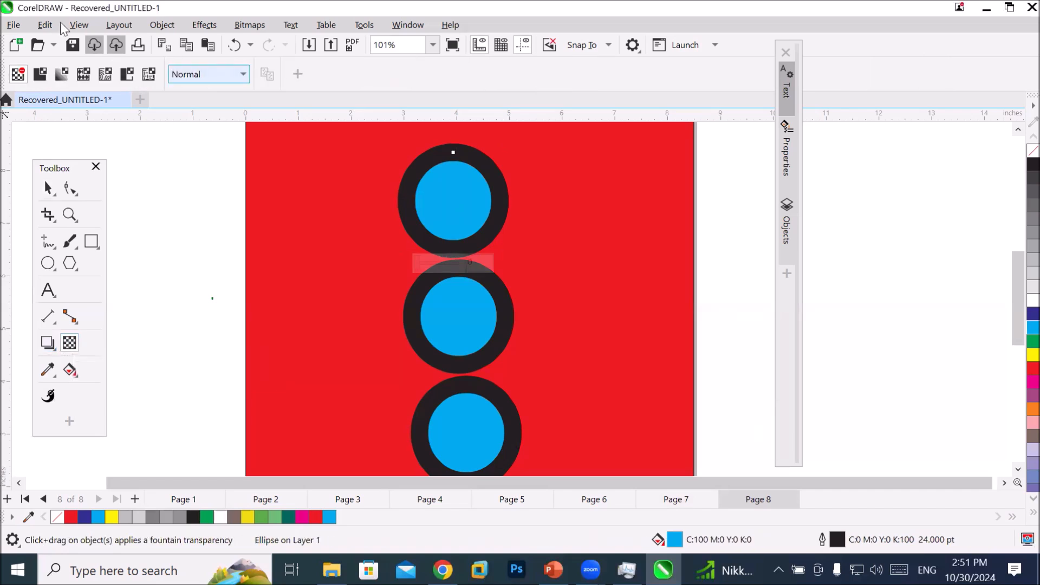
left_click(40, 74)
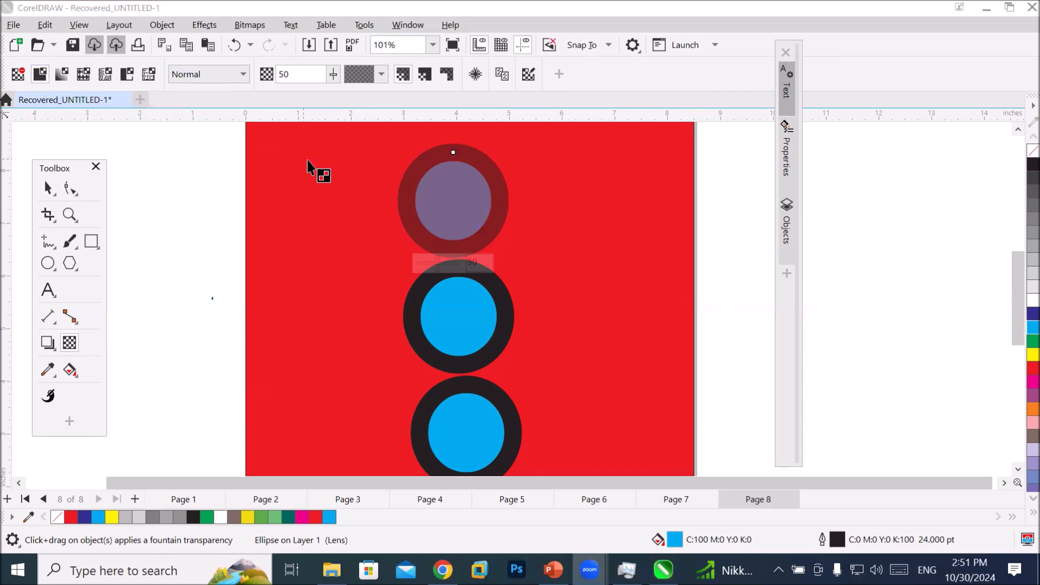
- Apply a uniform transparency of 50 to the middle circle and limit it to the fill only
scroll(453, 163, "up", 1)
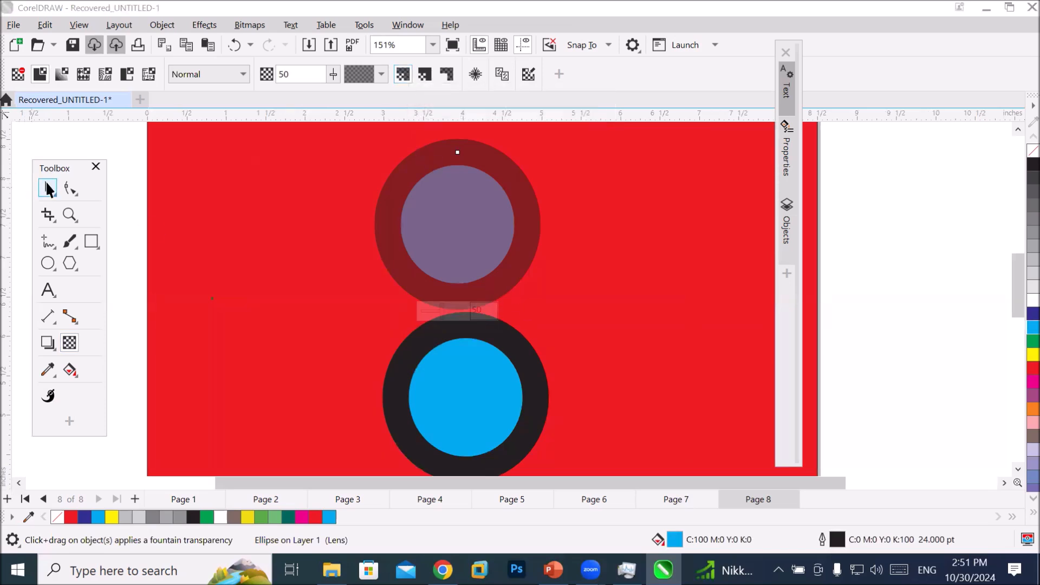
left_click(47, 189)
left_click(500, 398)
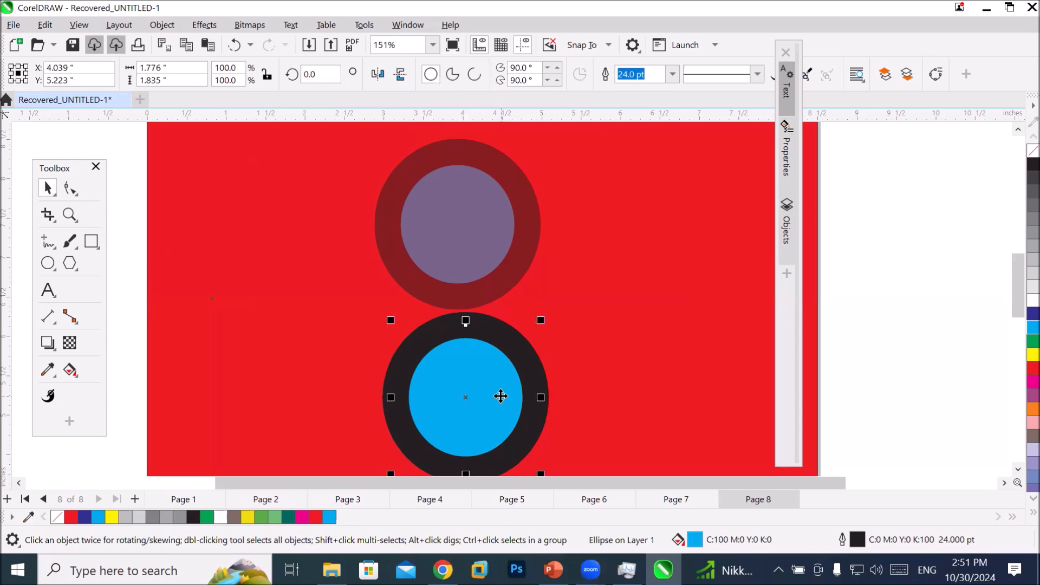
left_click(71, 344)
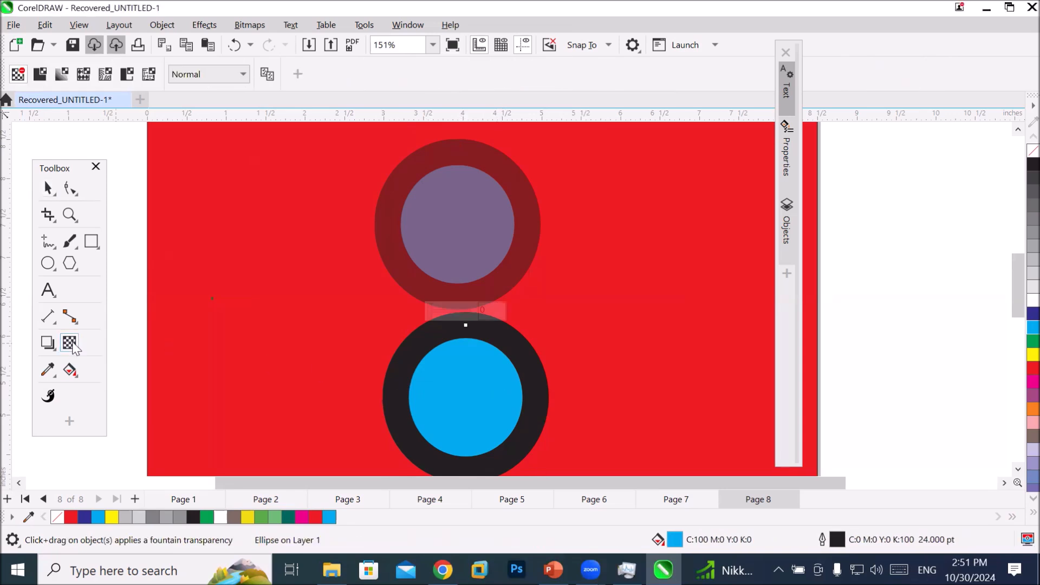
left_click(40, 75)
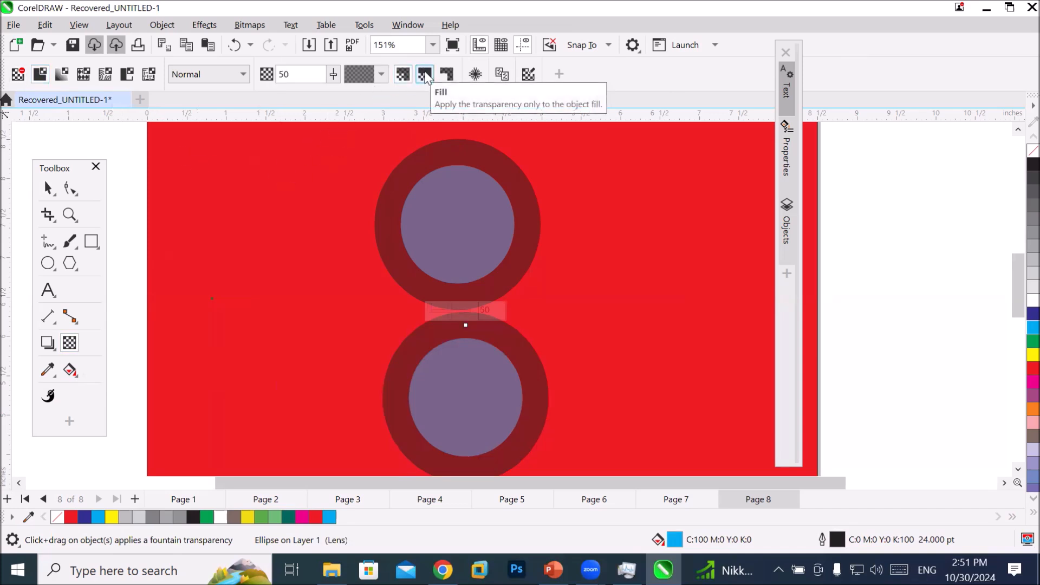
left_click(425, 74)
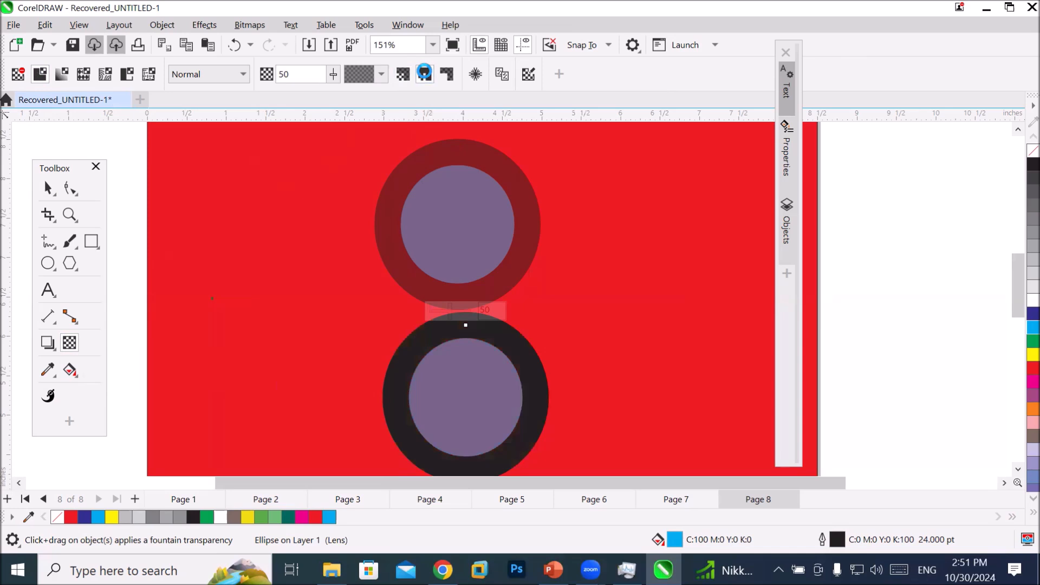
- Set the middle circle's fill transparency to 100, bring it back to 0, and set it to 100 again
left_click(1004, 482)
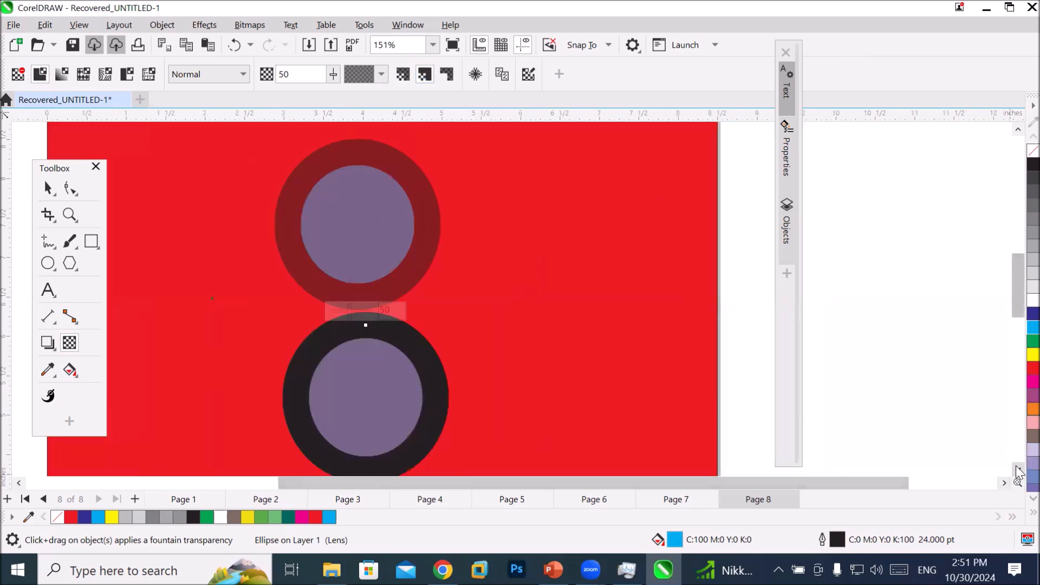
left_click(1018, 470)
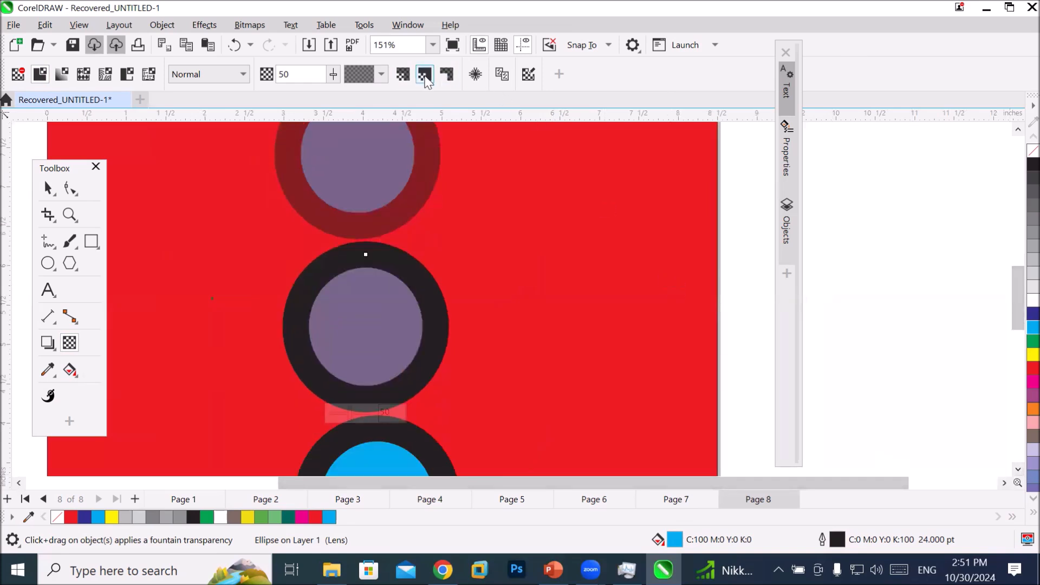
left_click(333, 74)
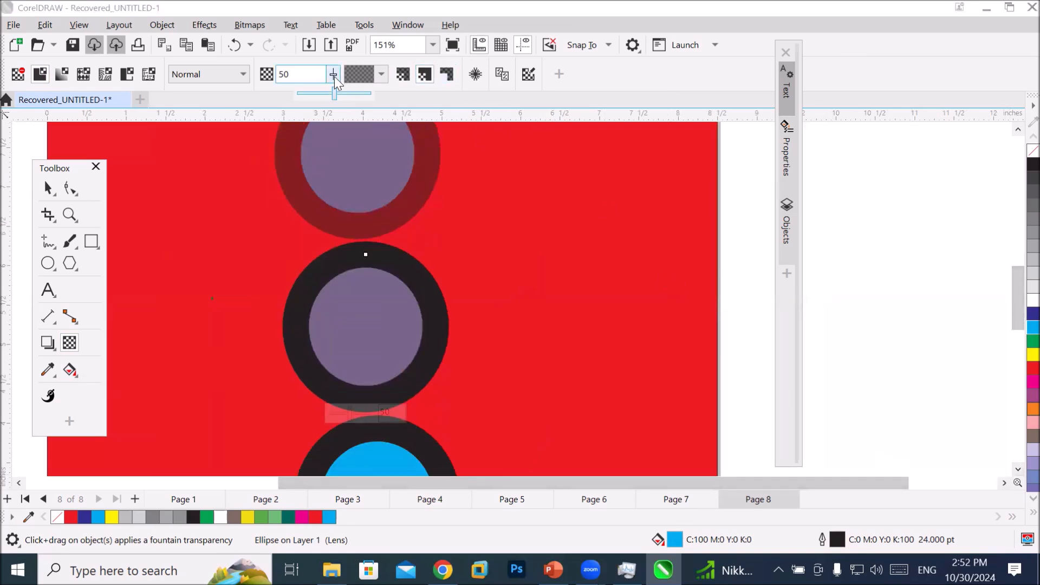
left_click_drag(336, 97, 417, 108)
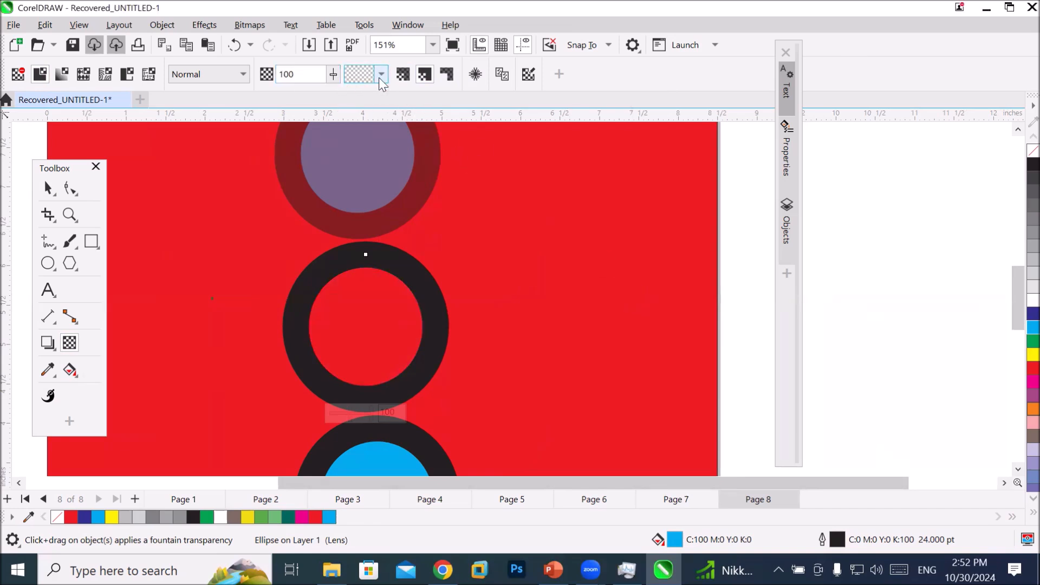
left_click(334, 75)
left_click_drag(331, 93, 240, 96)
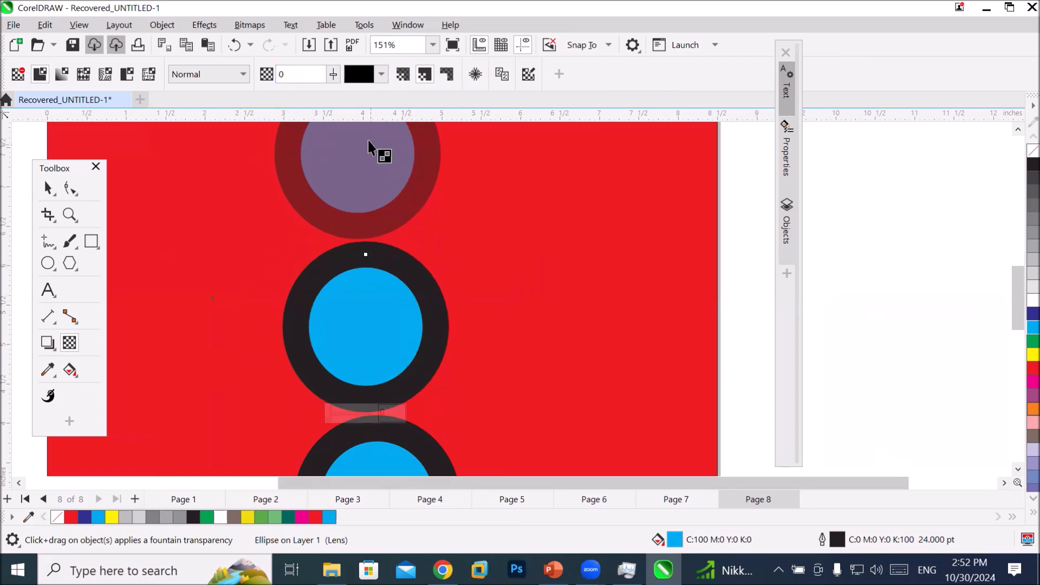
left_click(334, 74)
left_click_drag(334, 97, 414, 107)
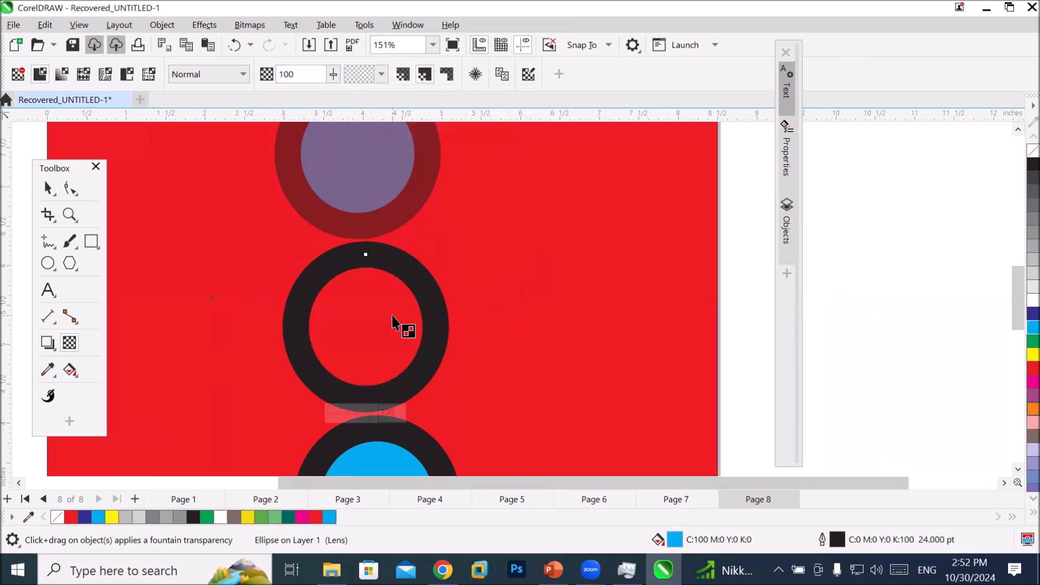
- Apply a uniform transparency of 50 to the lowest circle and limit it to the outline only
scroll(464, 323, "down", 3)
left_click(1016, 470)
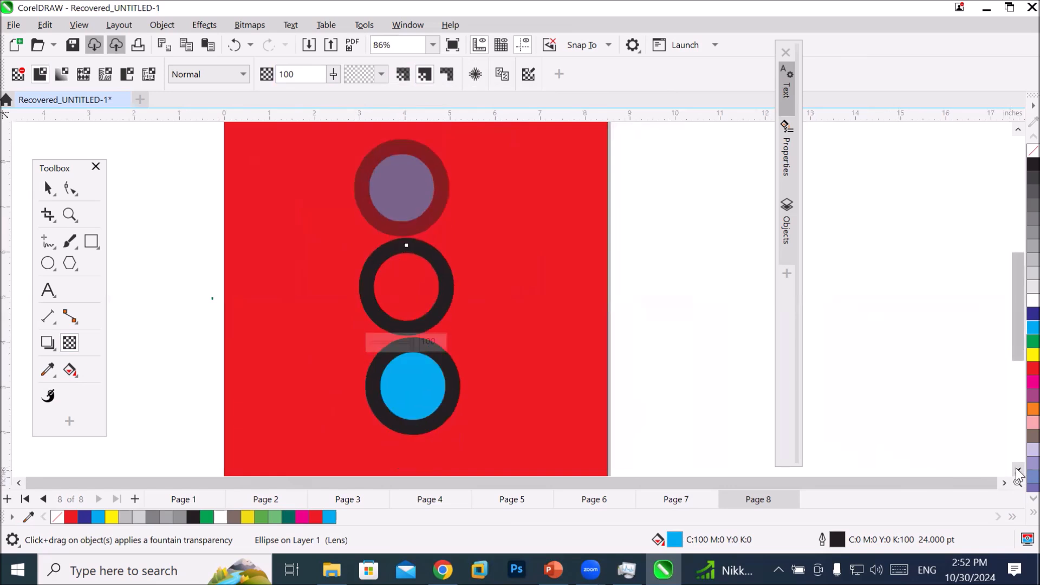
left_click(1017, 469)
scroll(457, 352, "up", 1)
scroll(457, 358, "up", 2)
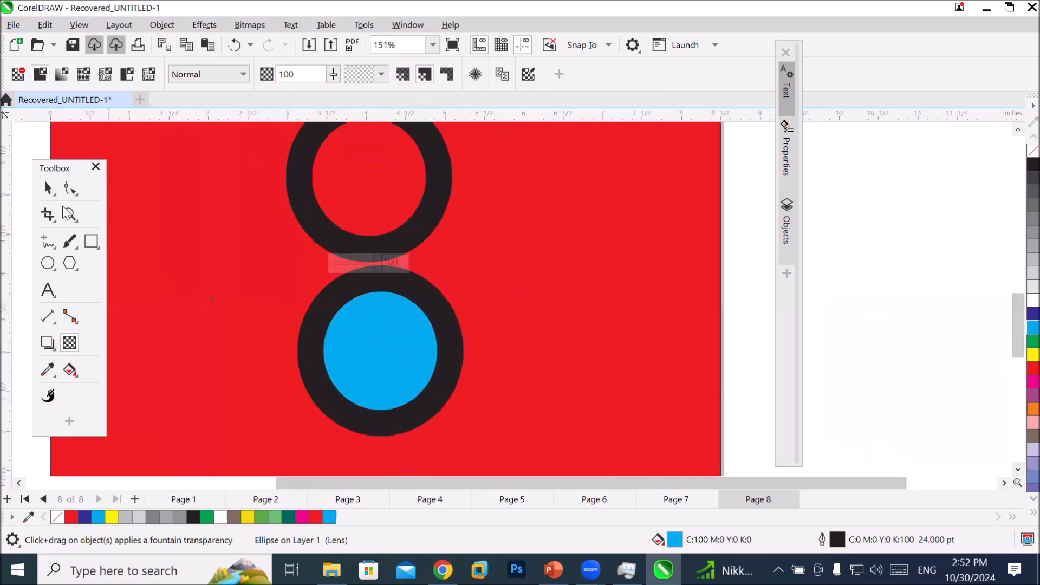
left_click(47, 188)
left_click(391, 366)
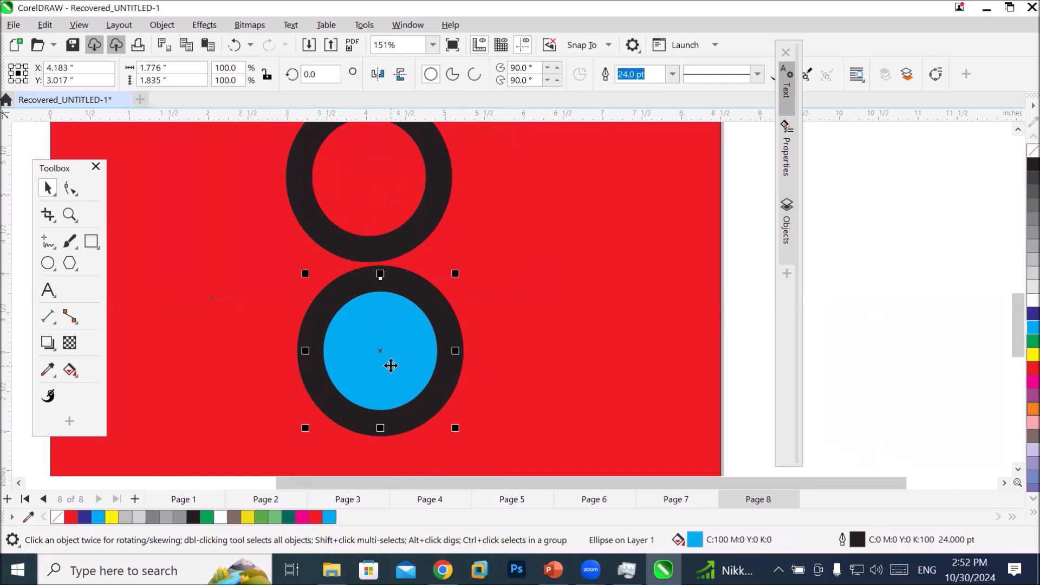
left_click(70, 343)
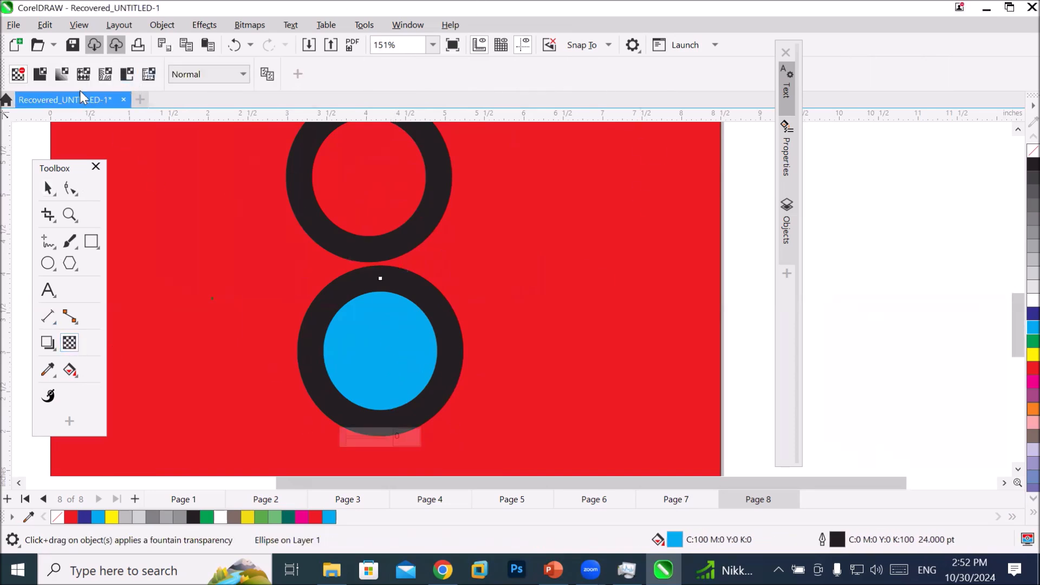
left_click(39, 74)
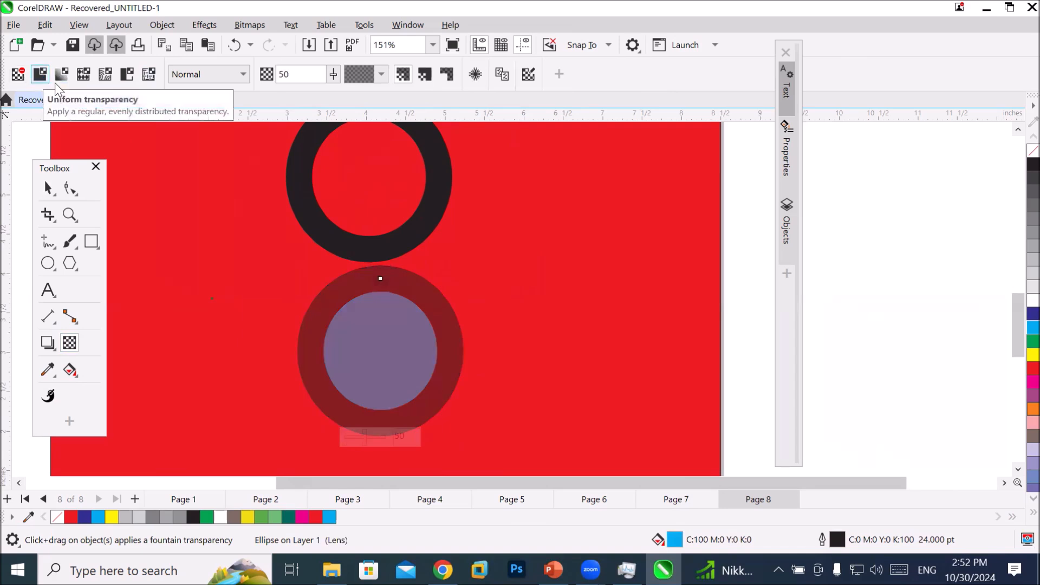
left_click(447, 76)
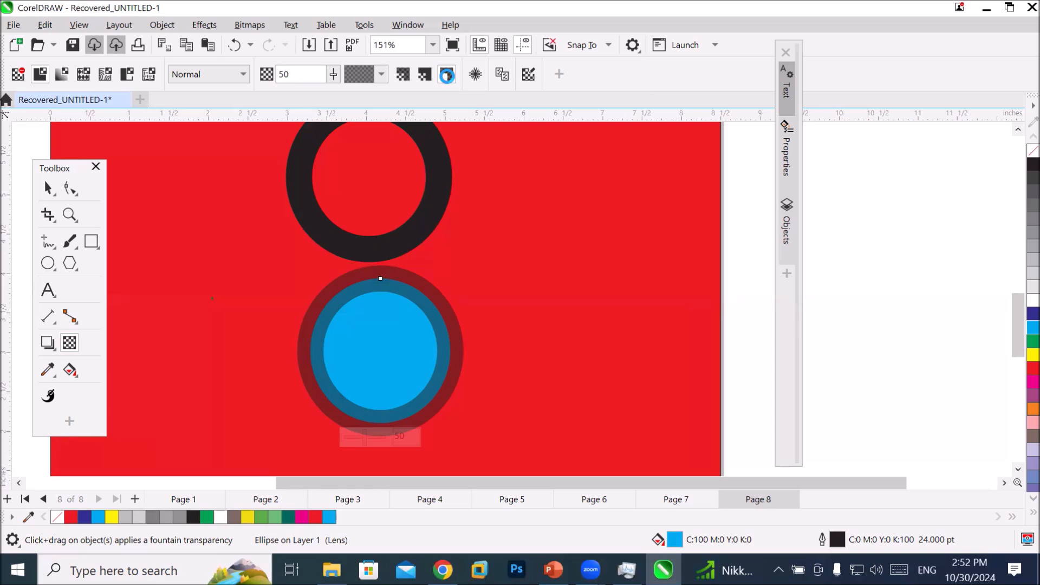
- Try the lowest circle's outline transparency at 100 and at 0, and settle it at 41
left_click(334, 80)
left_click_drag(334, 93, 418, 121)
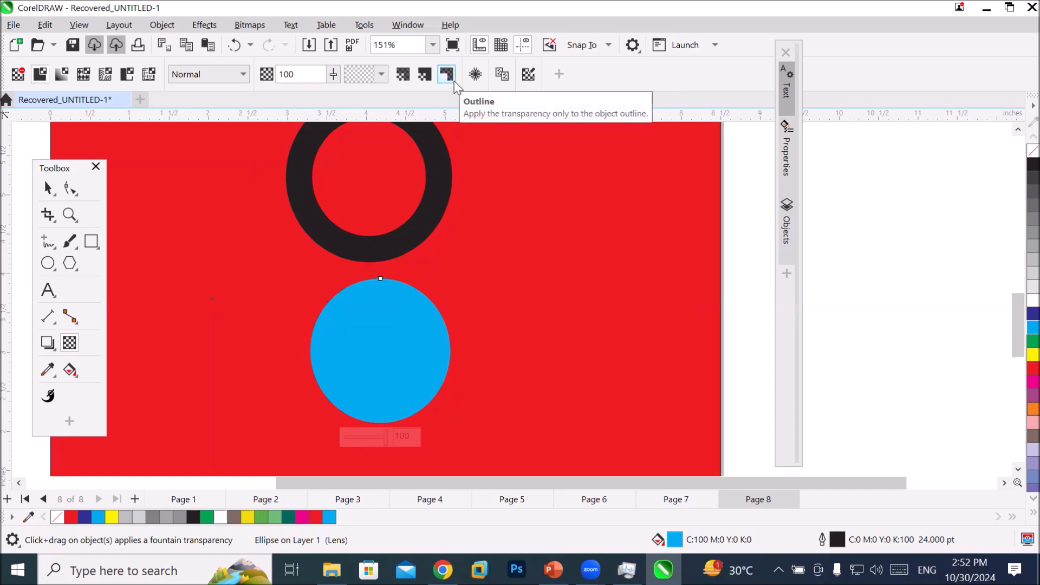
left_click(331, 75)
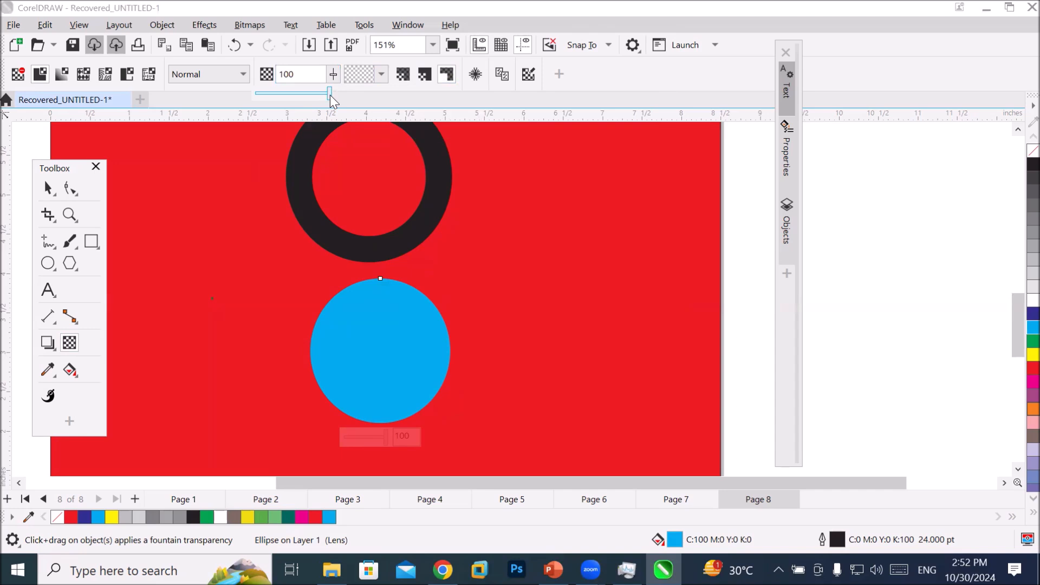
left_click_drag(330, 93, 255, 96)
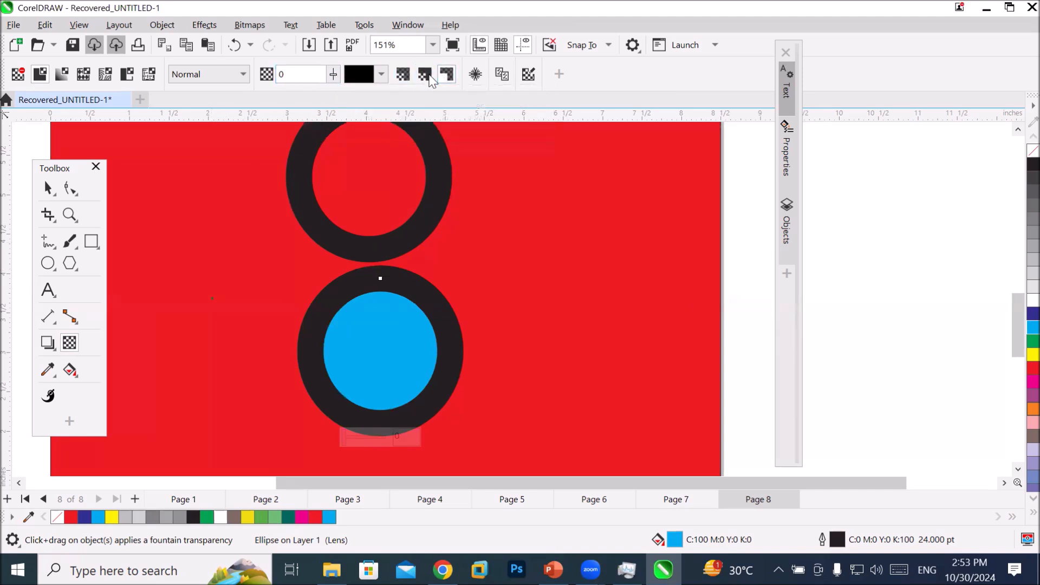
left_click(333, 79)
left_click_drag(330, 95, 366, 99)
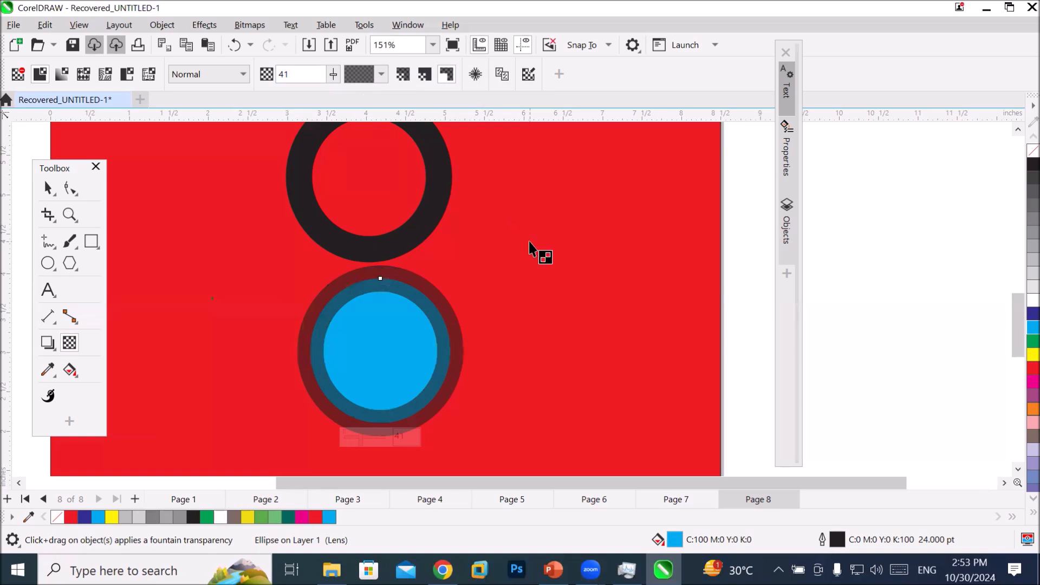
- Examine where the lowest circle's transparent outline overlaps its fill and compare it with the other two circles
scroll(538, 251, "down", 2)
scroll(480, 295, "up", 4)
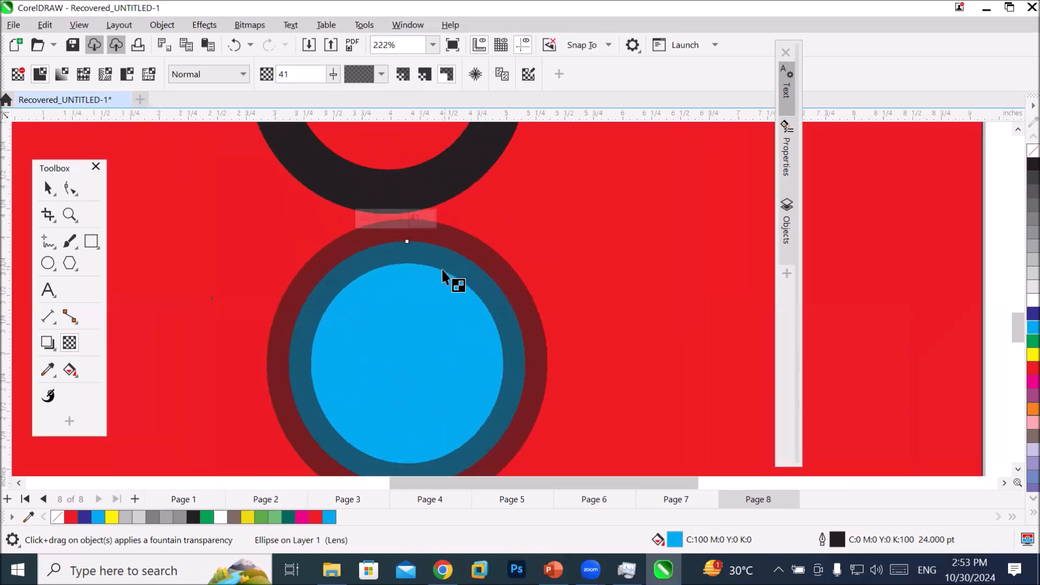
scroll(320, 259, "up", 1)
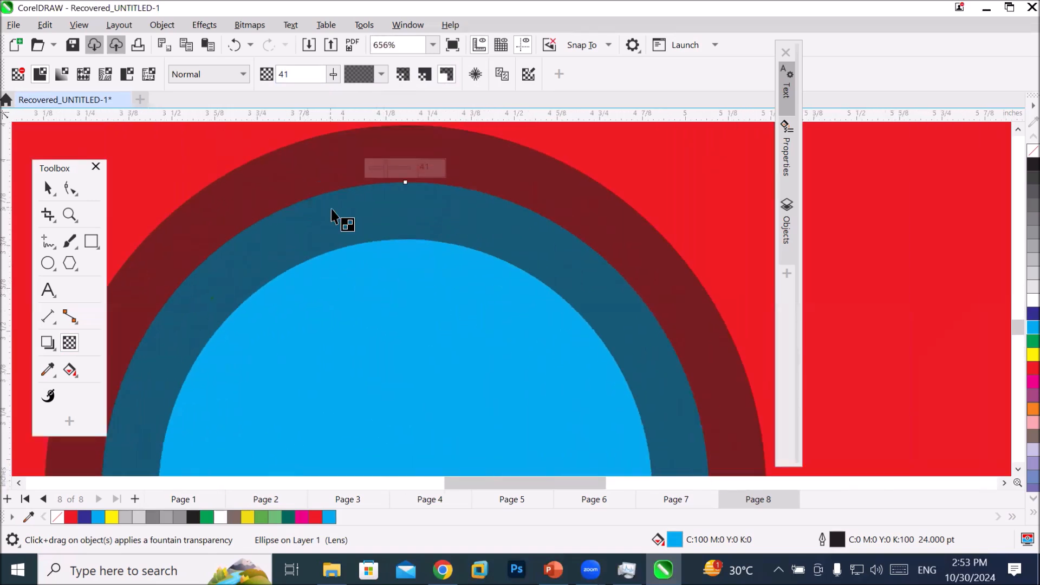
scroll(539, 246, "down", 4)
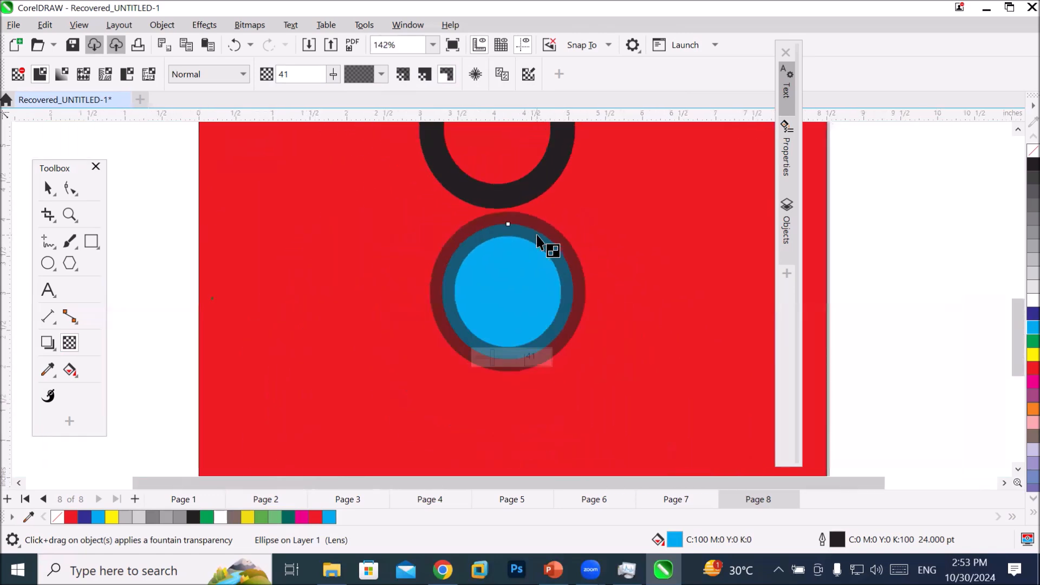
scroll(539, 246, "down", 1)
left_click(1019, 130)
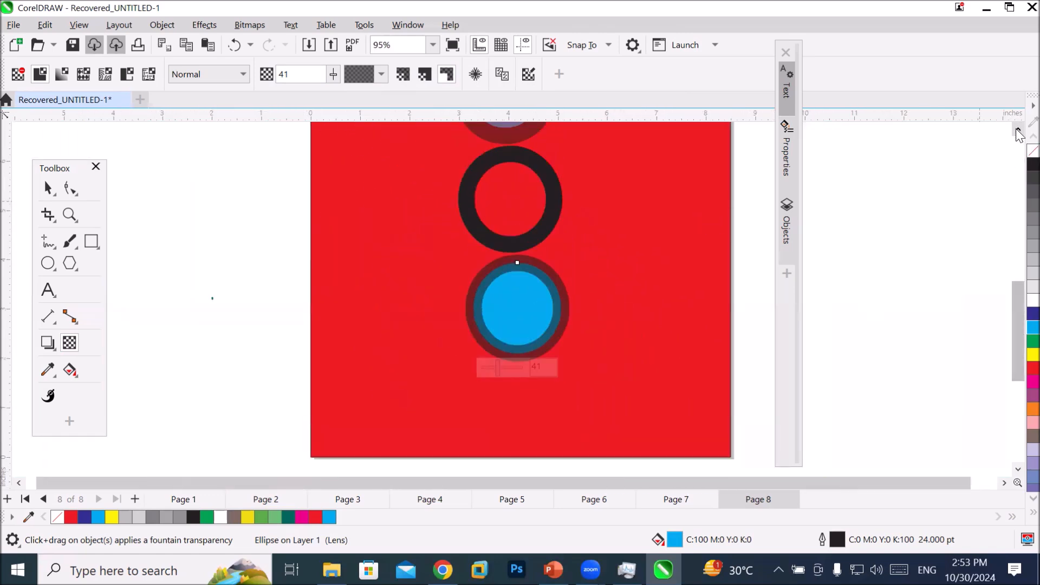
left_click(1018, 130)
left_click(1019, 130)
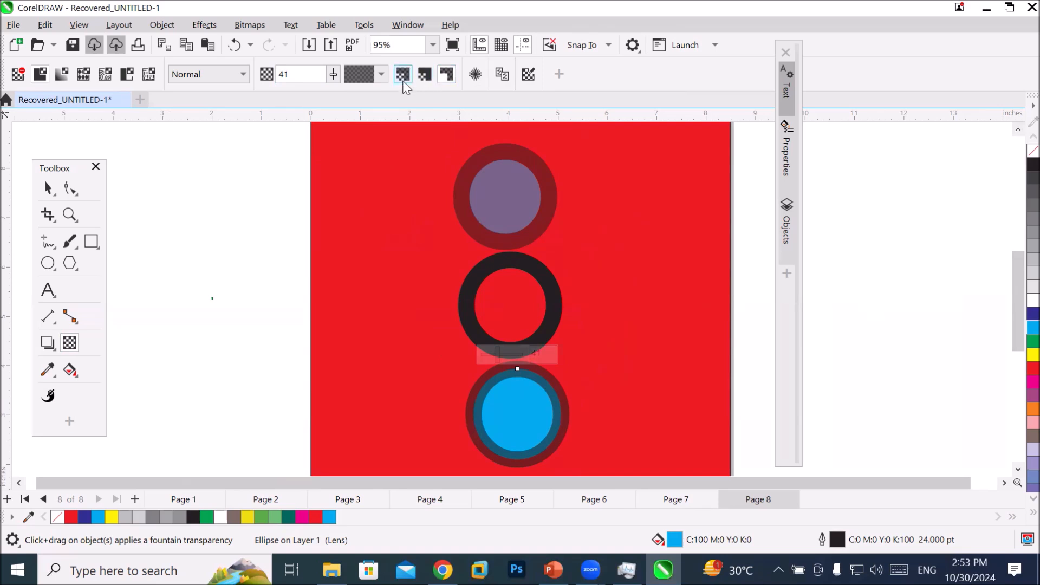
- Move the lowest circle off the red page and draw a rectangle about 2.29 by 3.04 inches beneath it with a 16 pt outline
left_click(54, 193)
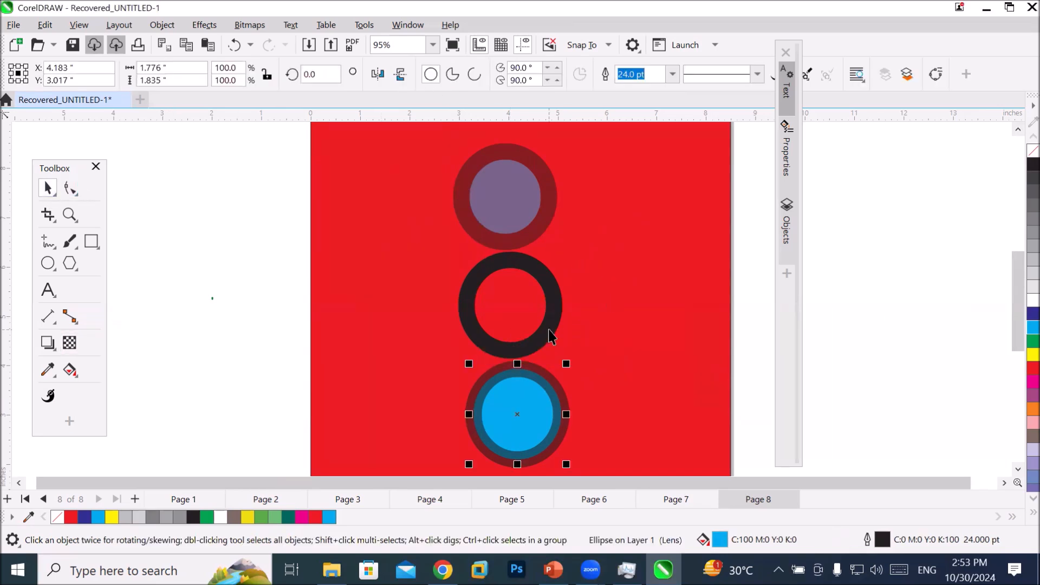
left_click_drag(509, 408, 192, 201)
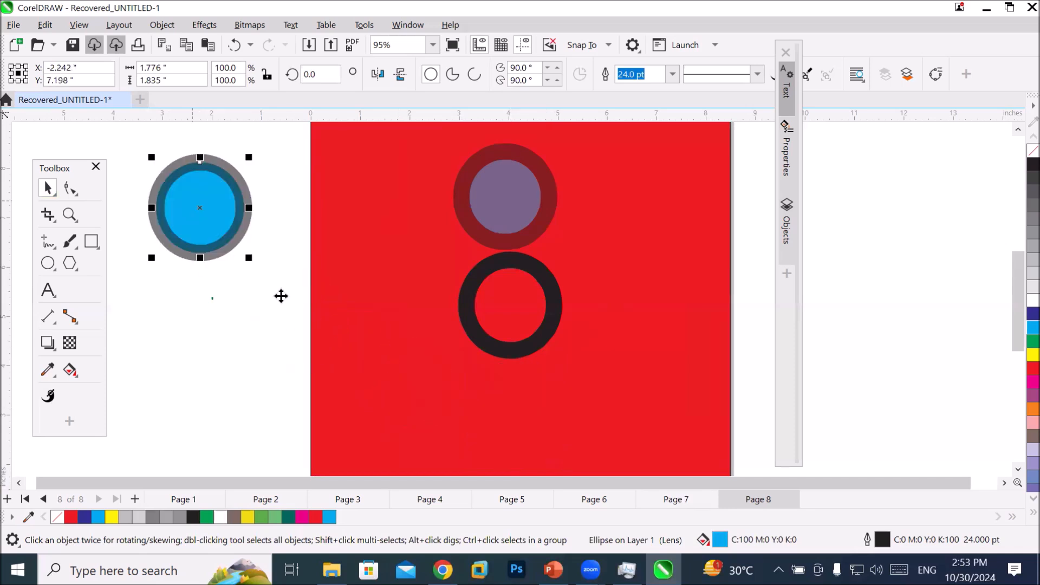
left_click(91, 241)
left_click_drag(173, 285, 287, 436)
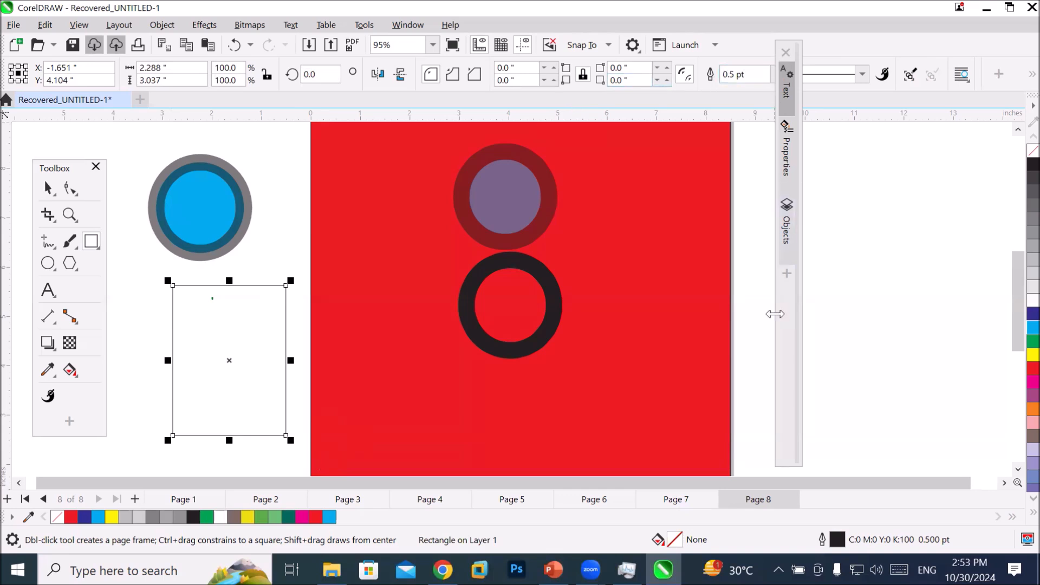
left_click_drag(792, 350, 858, 412)
left_click(777, 74)
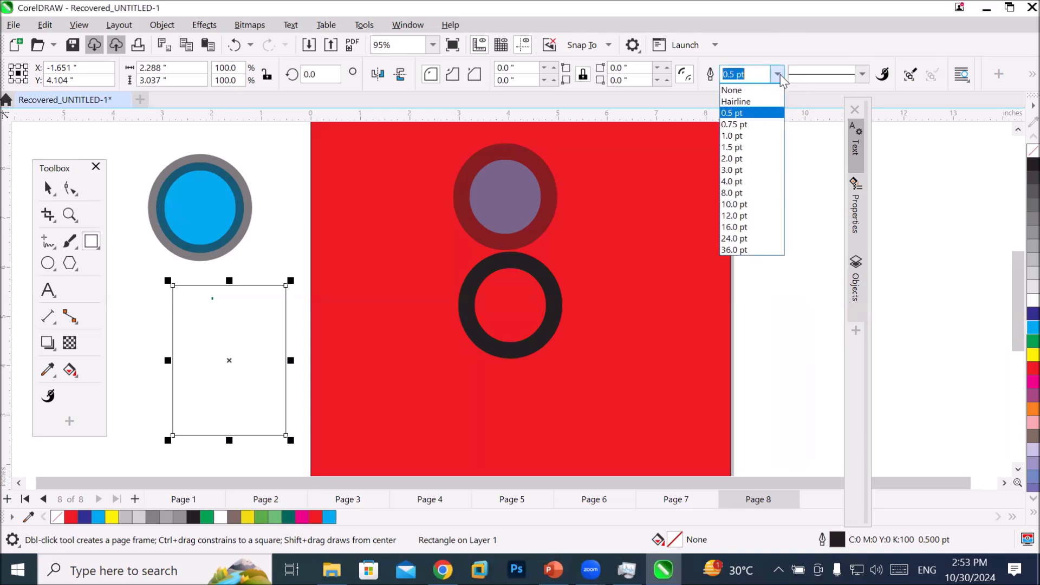
left_click(742, 230)
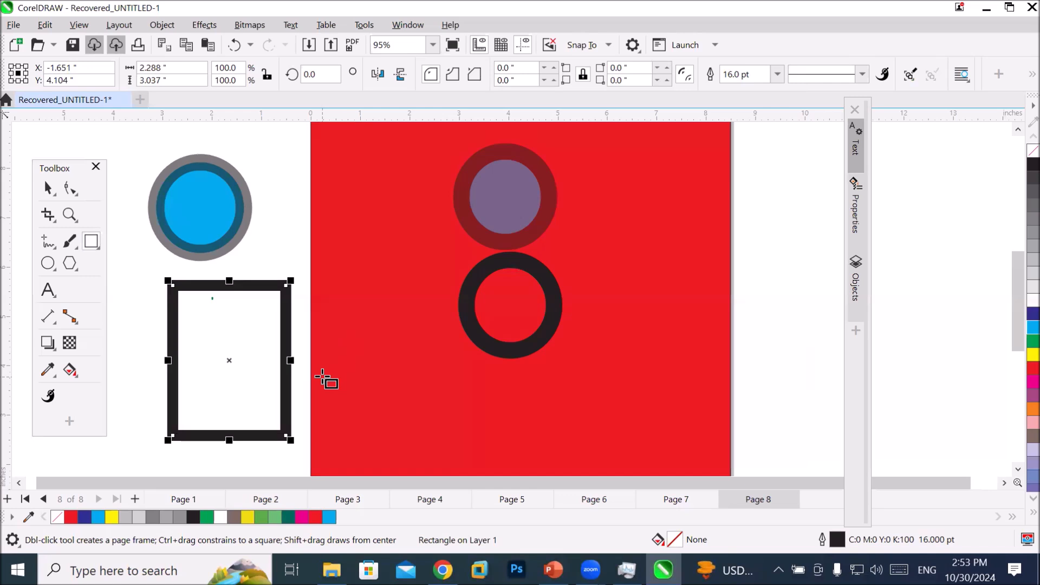
- Copy the transparency of the cyan circle outside the page onto the new rectangle
left_click(49, 189)
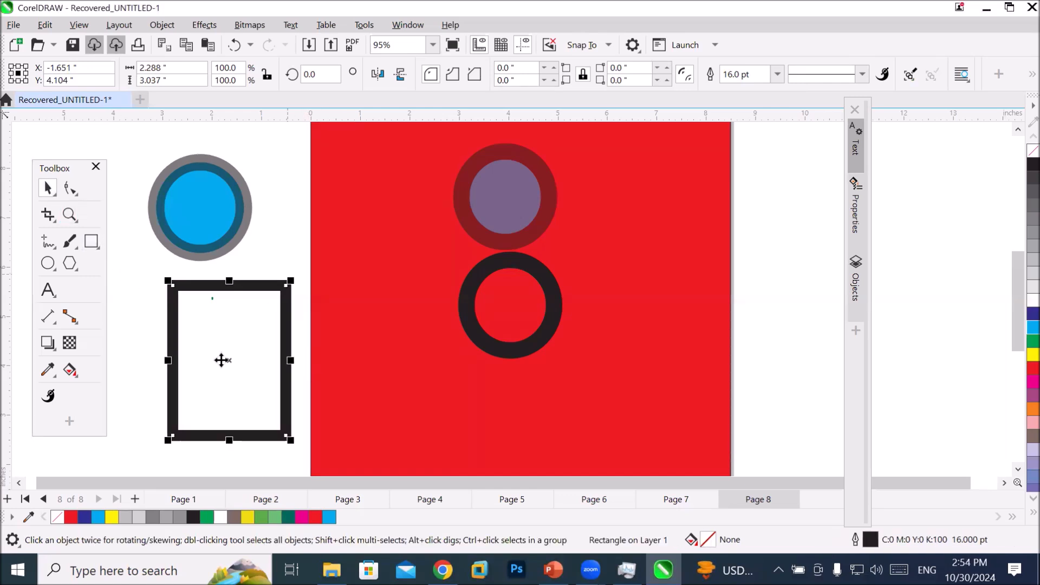
left_click(70, 343)
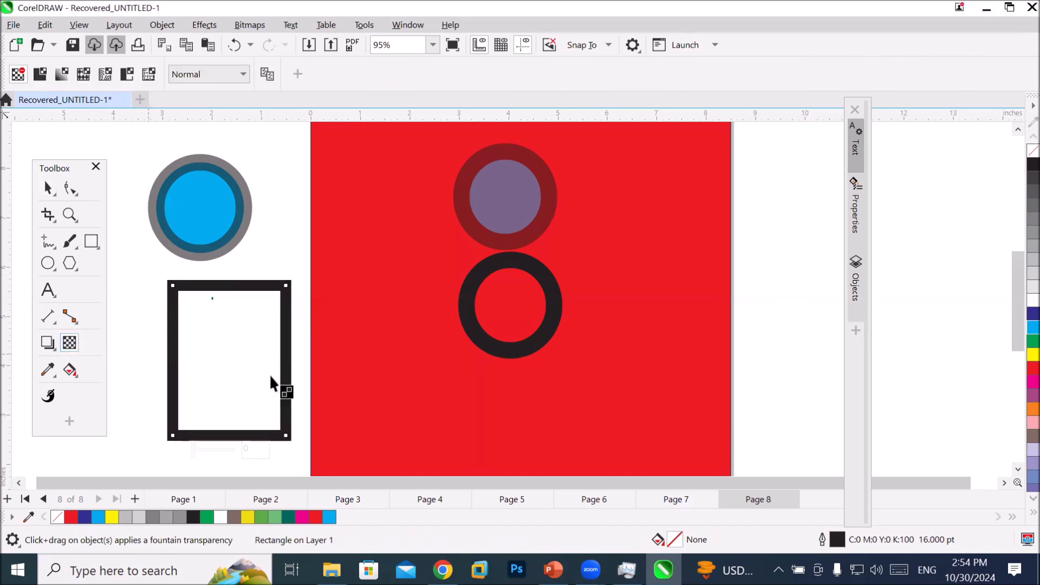
left_click(266, 74)
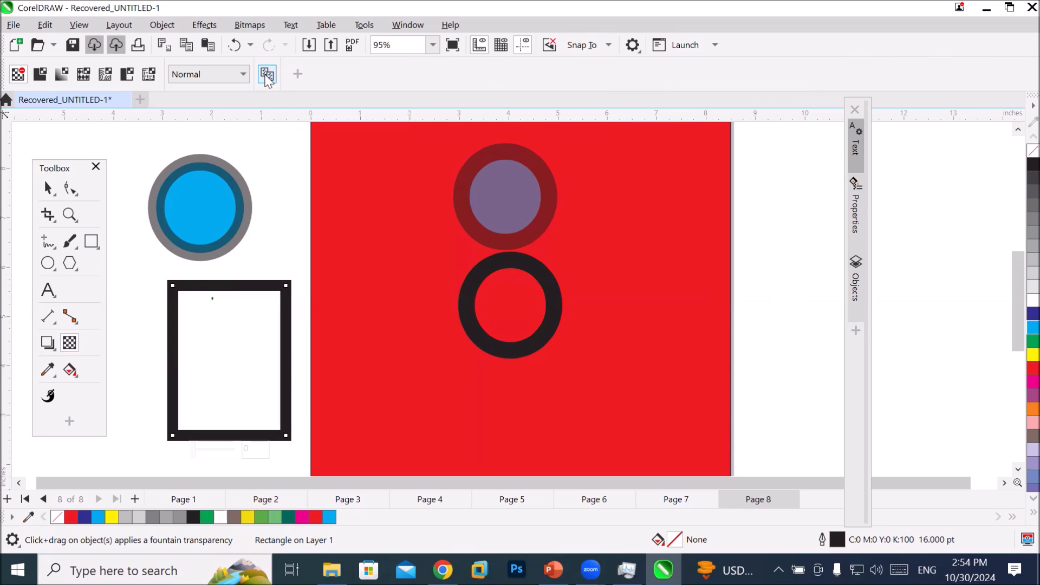
left_click(206, 209)
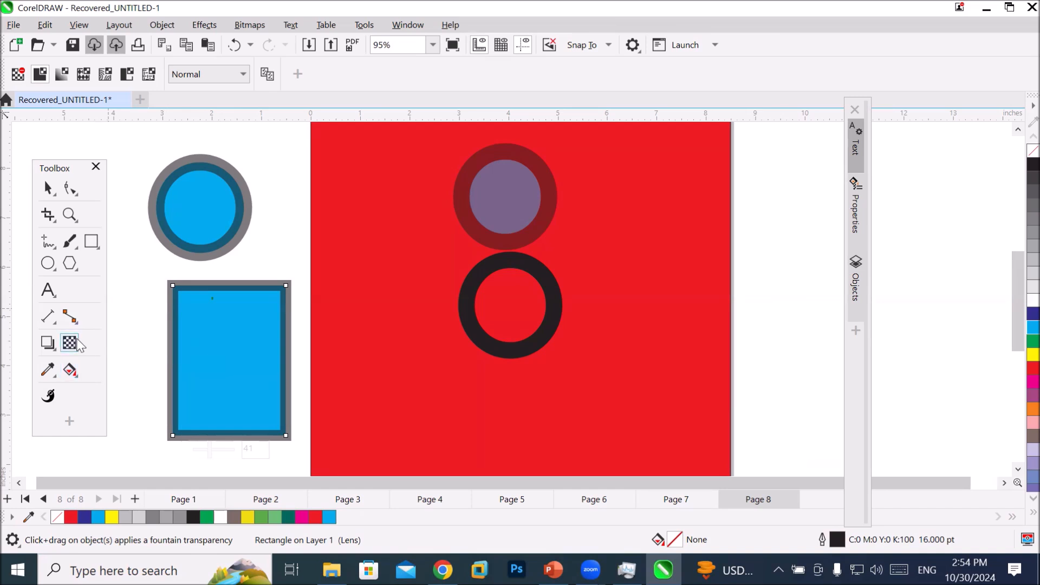
left_click(41, 347)
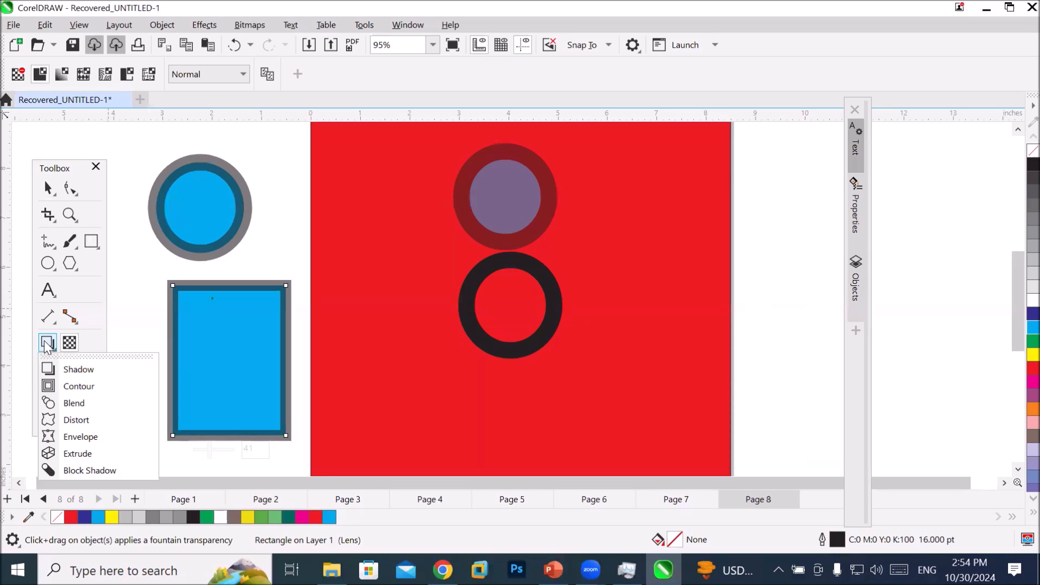
left_click(69, 342)
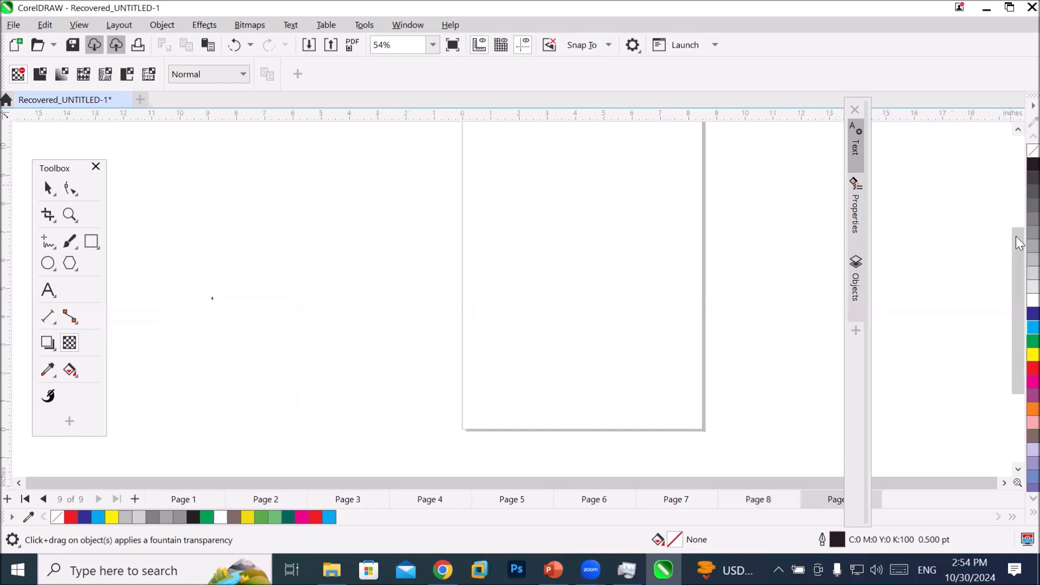
- Draw an eight-sided polygon about 4.56 by 4.81 inches beside the blank page 9
left_click_drag(1016, 259, 1012, 239)
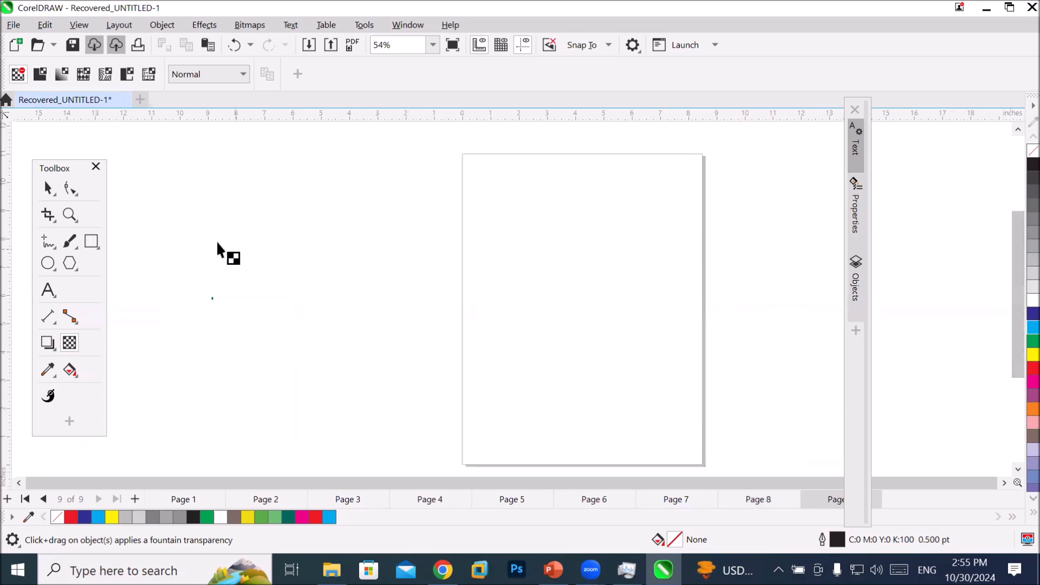
left_click(74, 267)
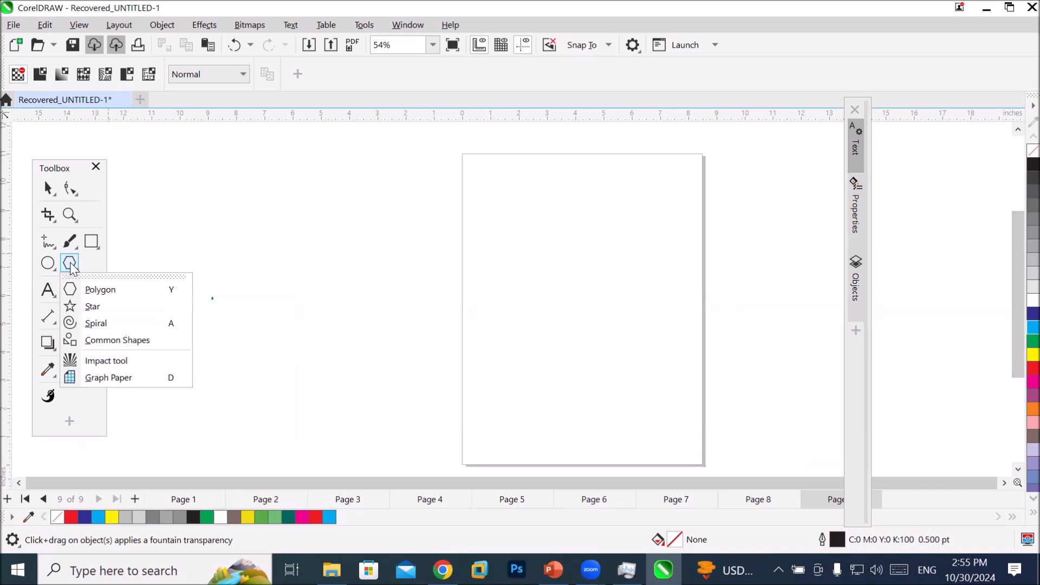
left_click(100, 290)
mouse_move(263, 209)
left_mouse_down()
mouse_move(311, 230)
mouse_move(371, 302)
mouse_move(377, 349)
mouse_move(397, 350)
left_mouse_up()
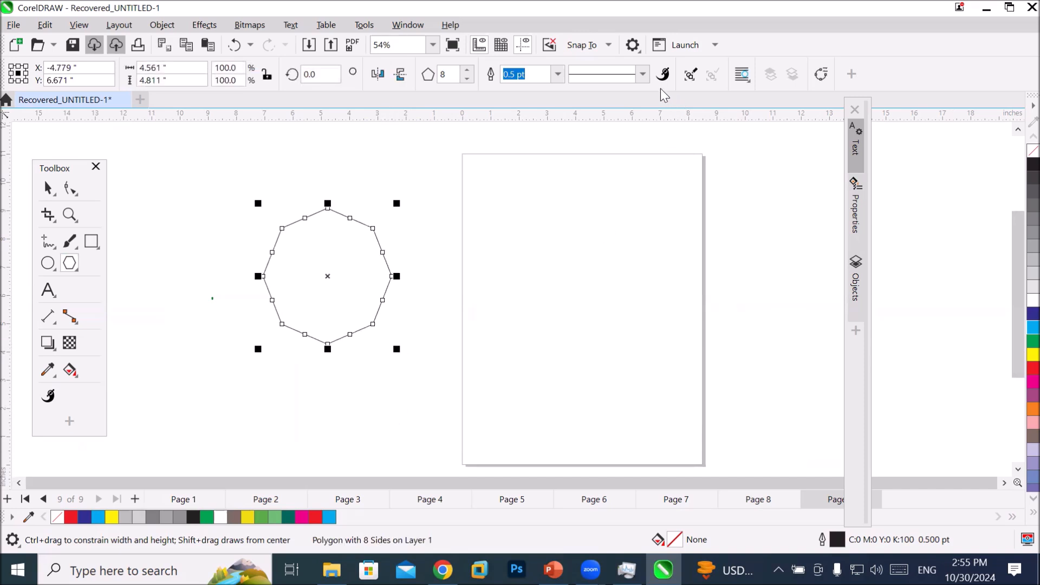
- Give the polygon a 12 pt outline and a yellow fill
left_click(556, 76)
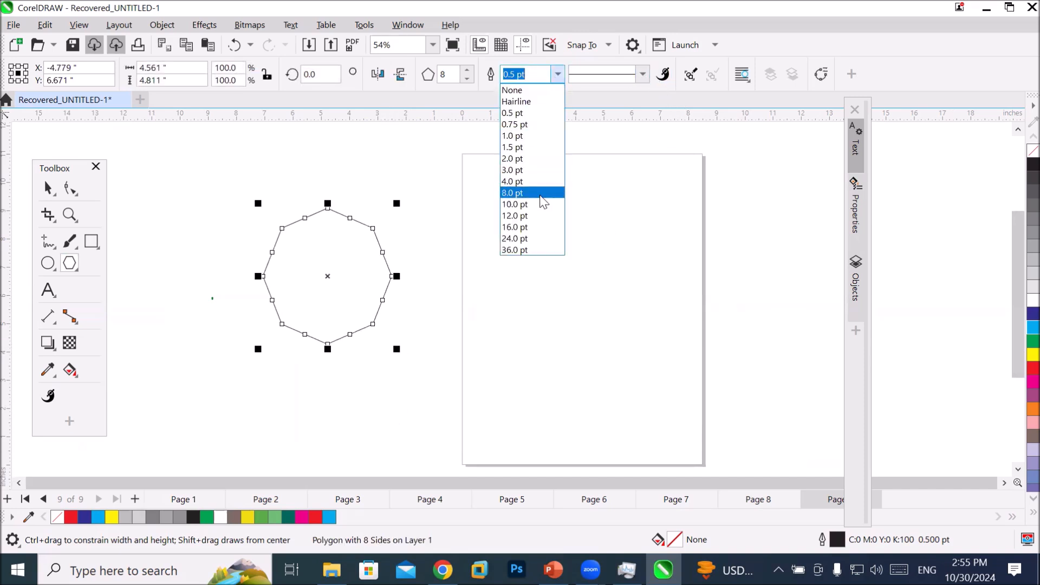
left_click(530, 211)
scroll(348, 239, "up", 2)
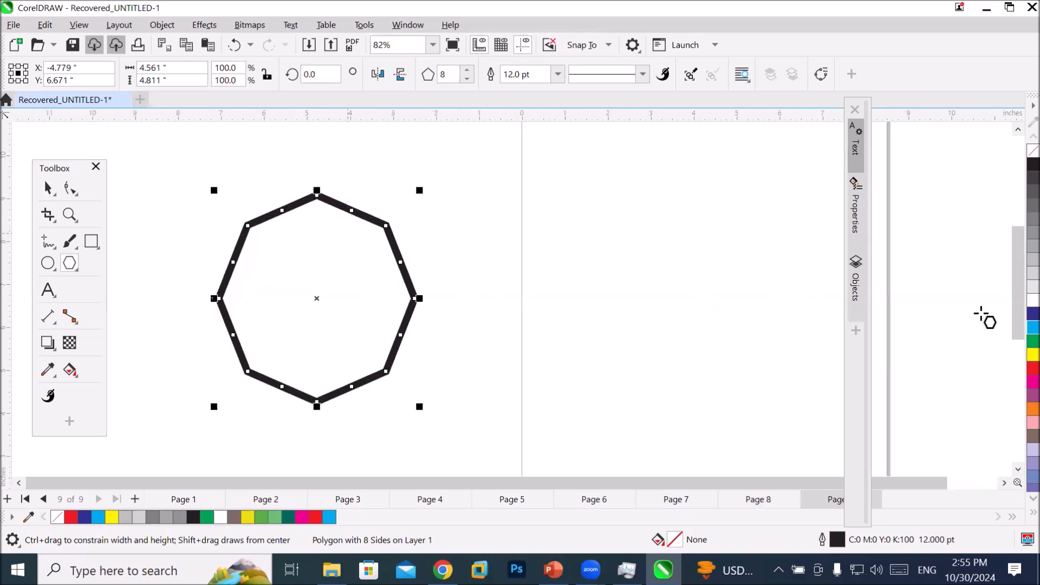
left_click(1032, 355)
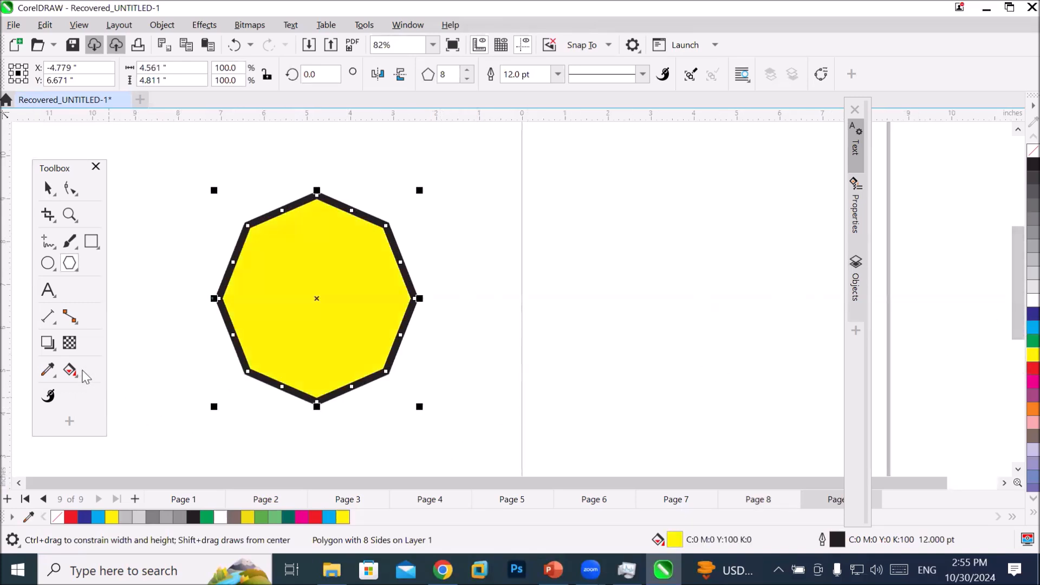
- Add a drop shadow to the polygon, offset about 0.07 inches horizontally and -0.05 inches vertically
left_click(48, 342)
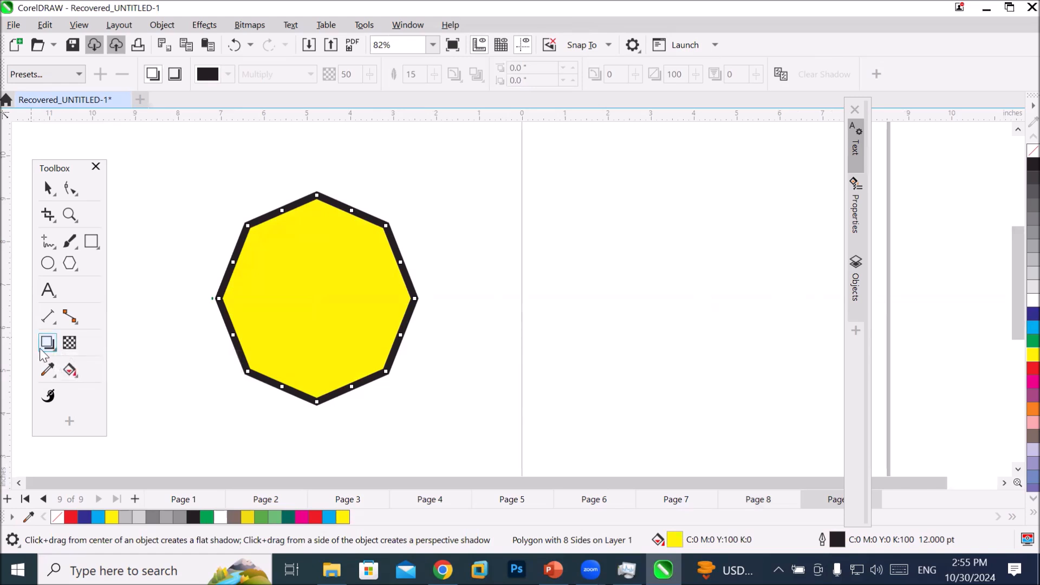
left_click_drag(47, 343, 102, 375)
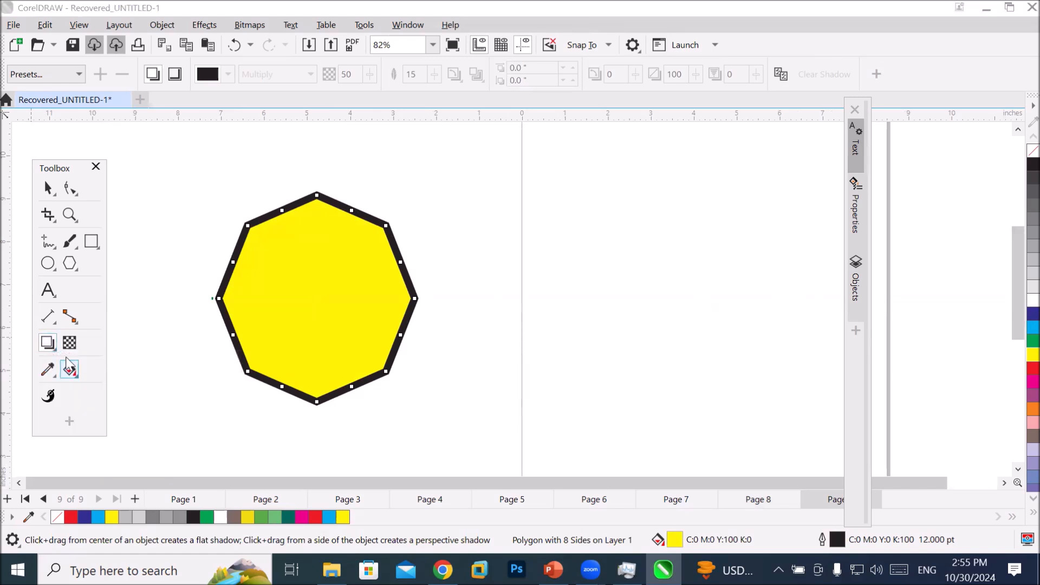
left_click(48, 342)
left_click(79, 367)
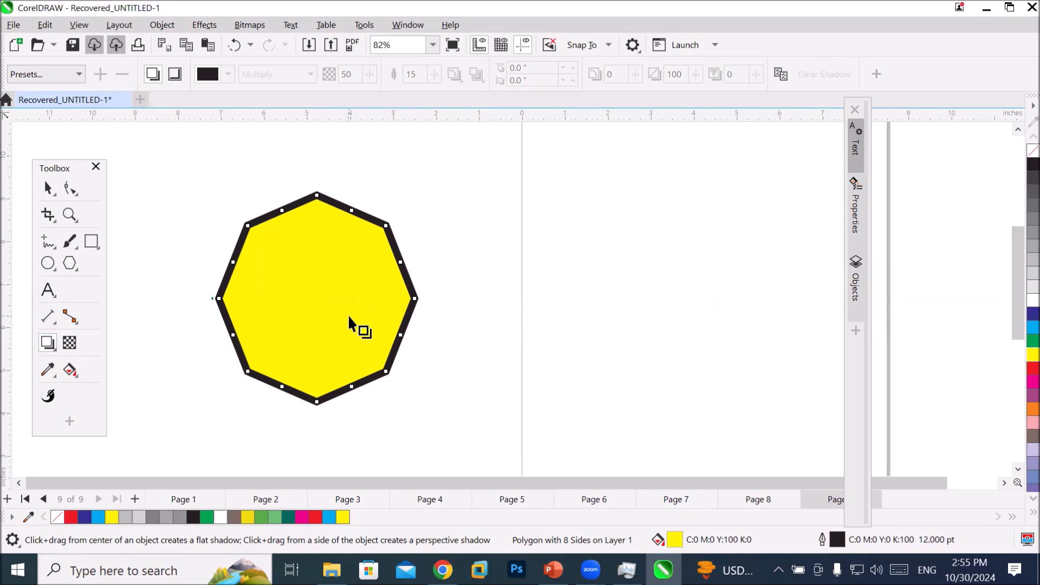
left_click_drag(361, 326, 422, 374)
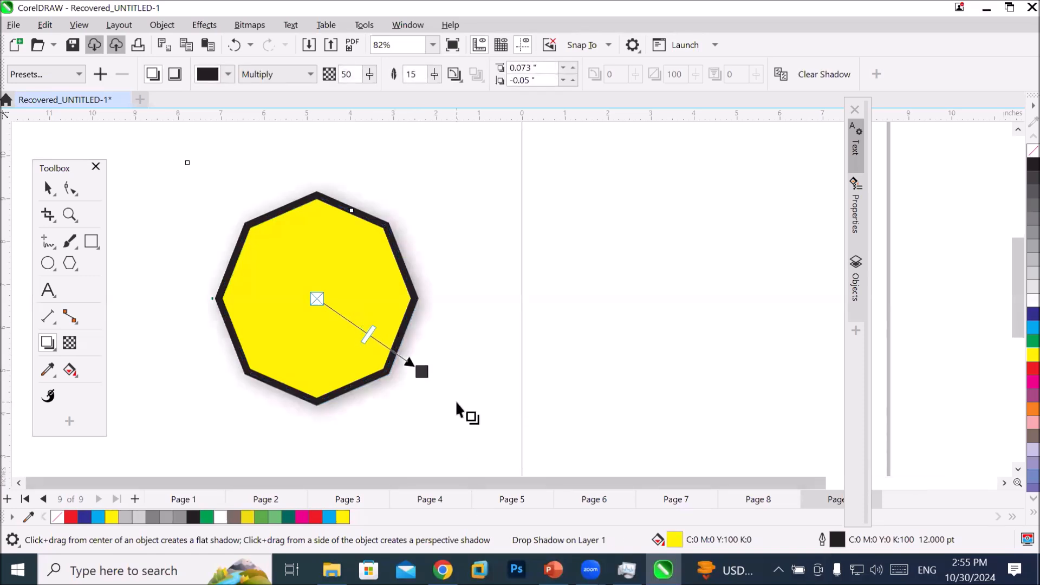
scroll(456, 404, "up", 2)
scroll(457, 401, "down", 1)
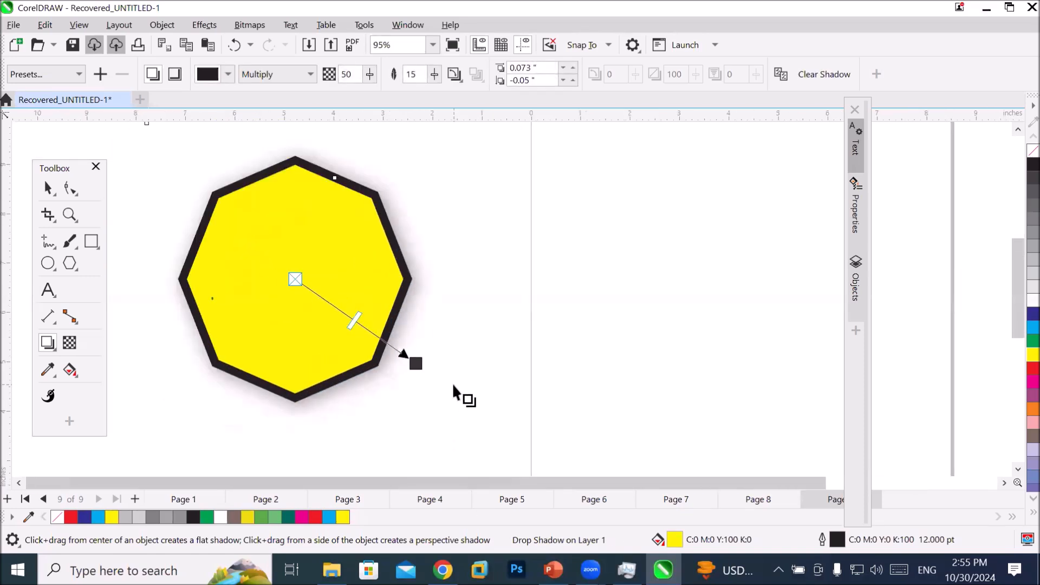
scroll(453, 383, "down", 1)
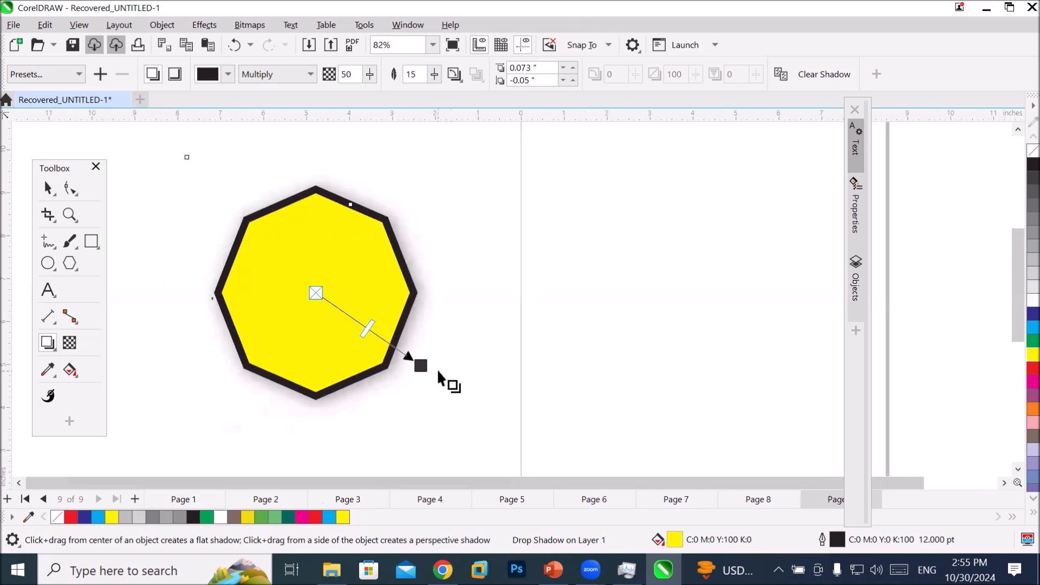
- Centre the drop shadow behind the polygon with horizontal and vertical offsets of 0.0 inches
left_click_drag(420, 366, 378, 336)
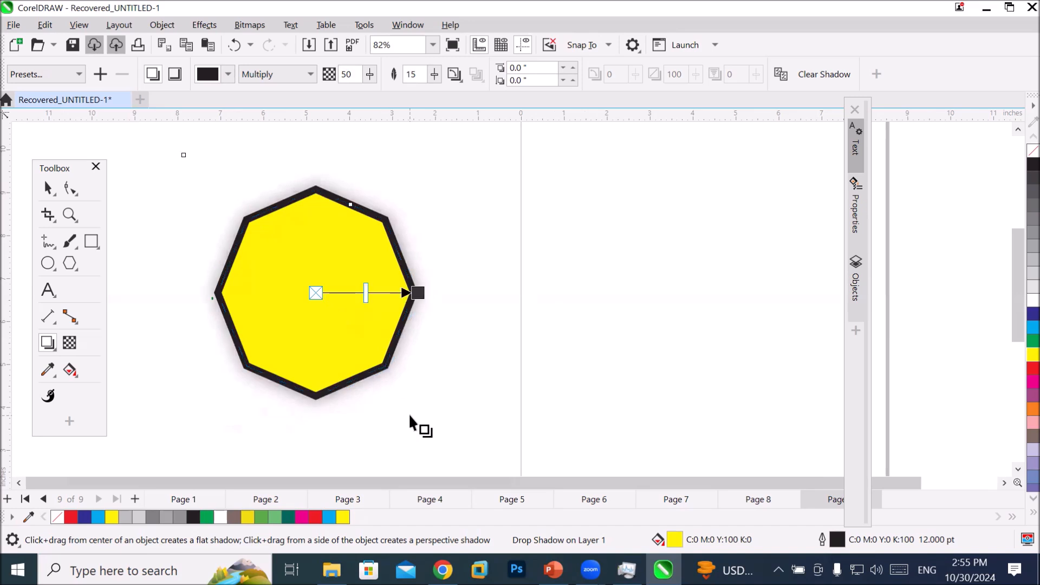
left_click_drag(417, 293, 357, 291)
scroll(232, 329, "up", 2)
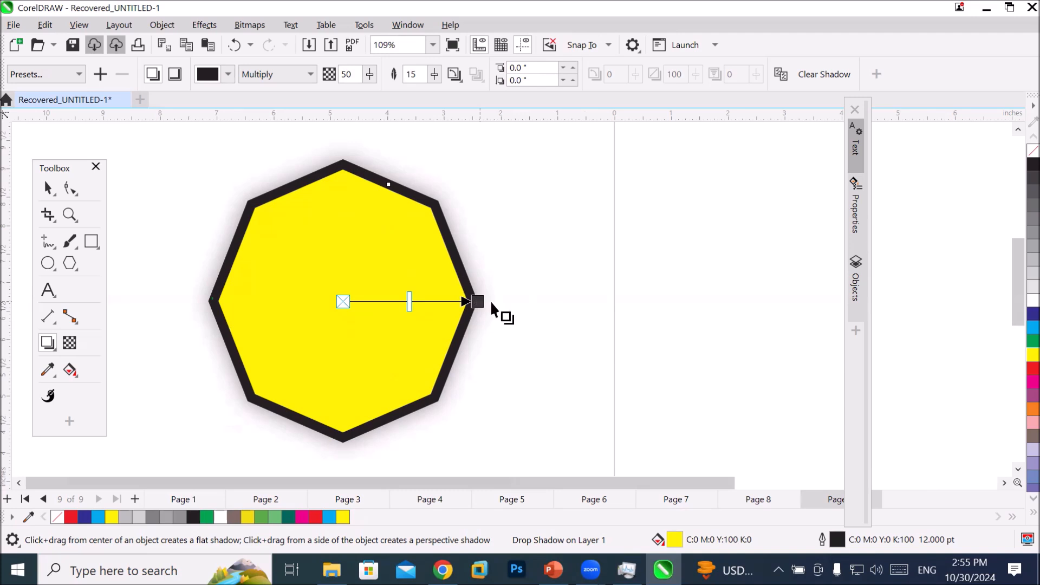
- Colour the shadow red and shift it sideways and back to a horizontal offset of about 0.05 inches
left_click_drag(1034, 368, 479, 300)
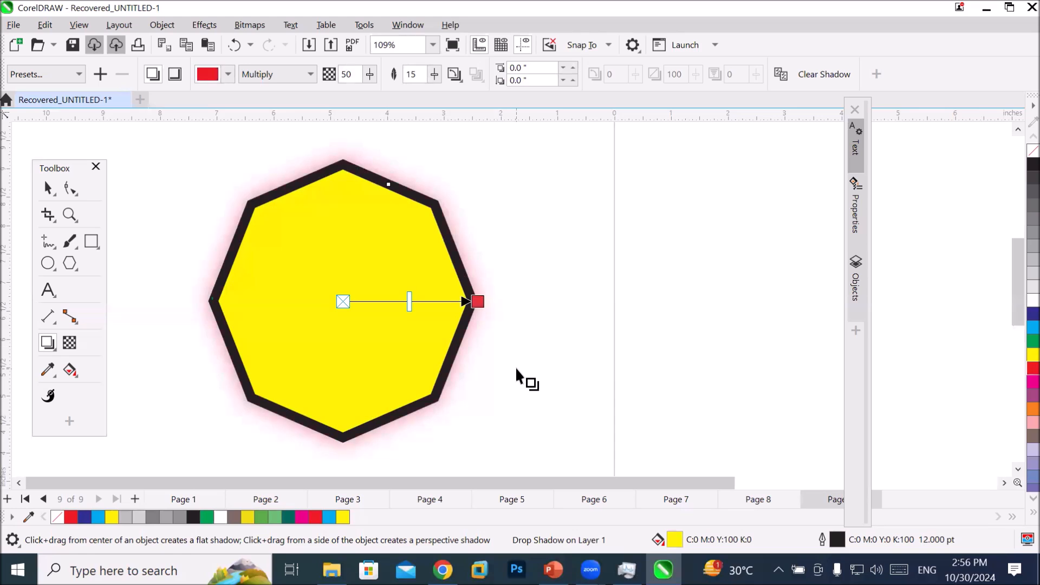
left_click_drag(478, 302, 533, 308)
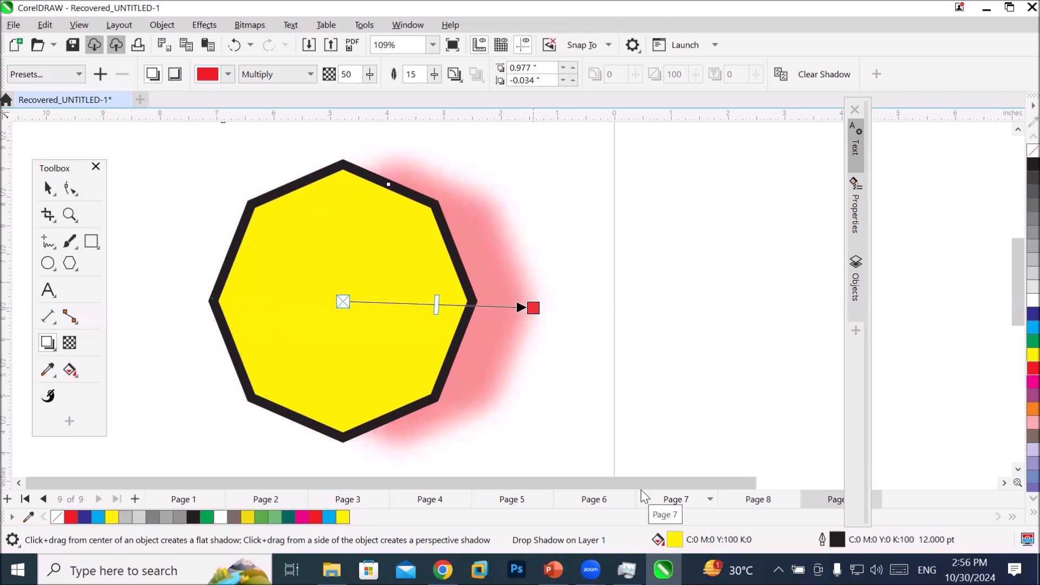
left_click_drag(534, 308, 482, 305)
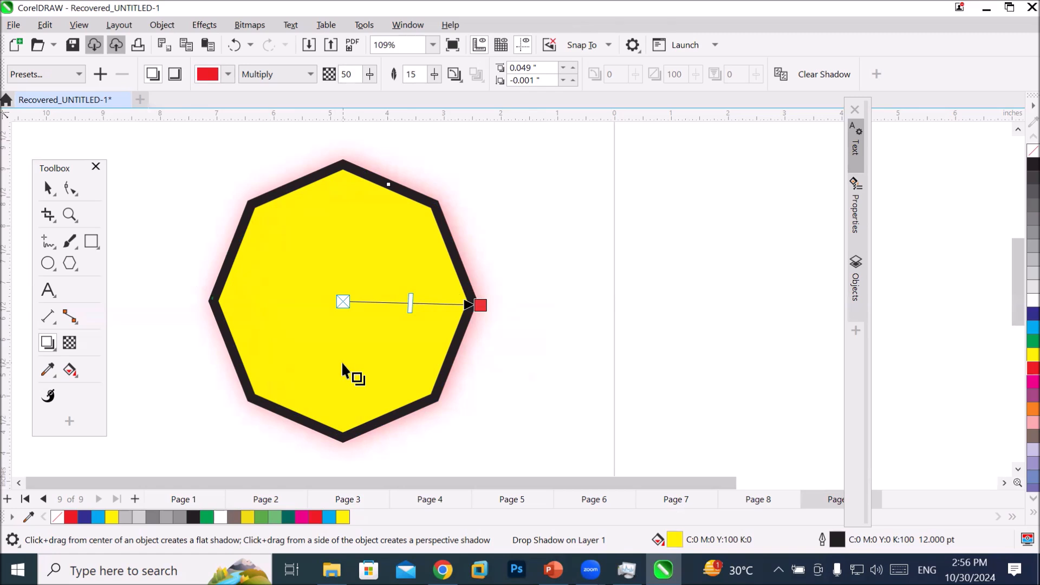
- Set the shadow's opacity to 100 and its merge mode to Normal
left_click(371, 74)
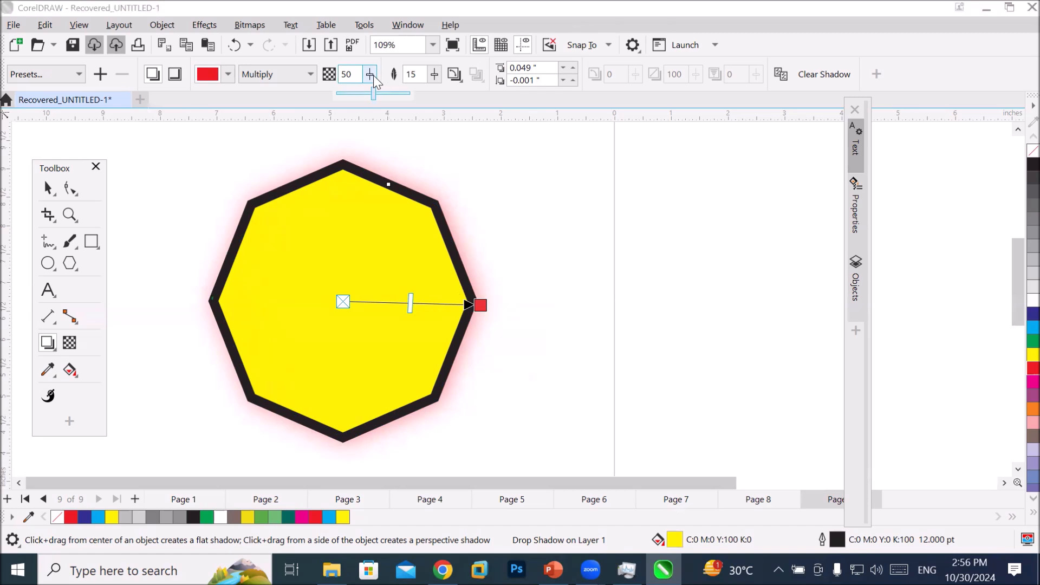
left_click_drag(374, 94, 370, 94)
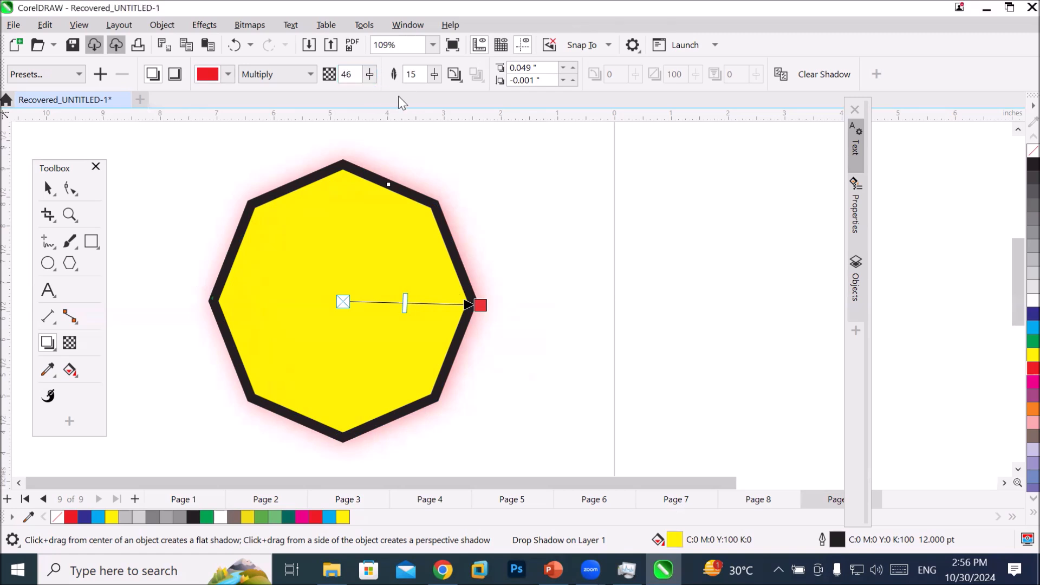
left_click(371, 74)
left_click_drag(370, 94, 411, 98)
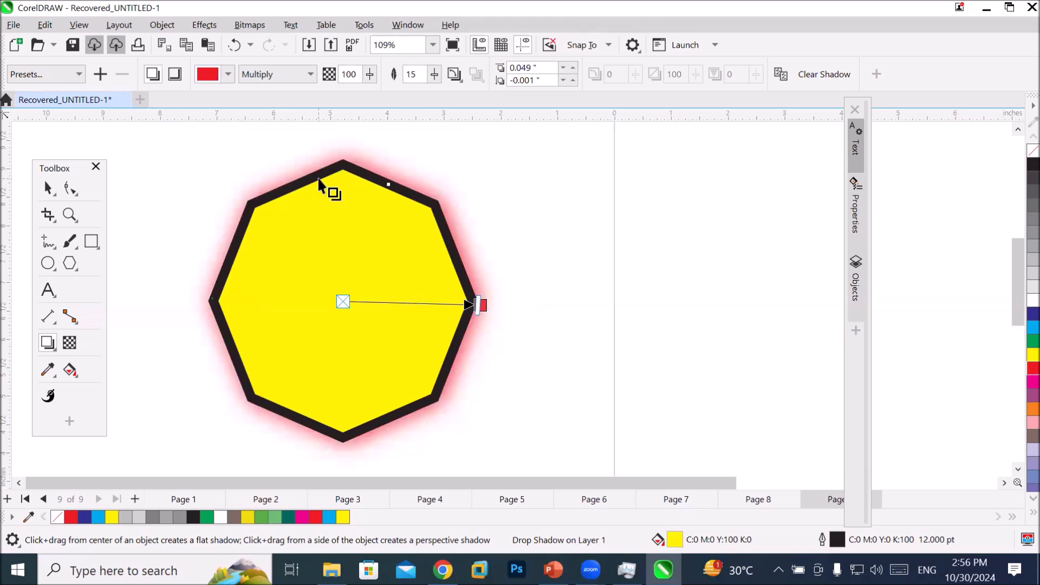
left_click(306, 76)
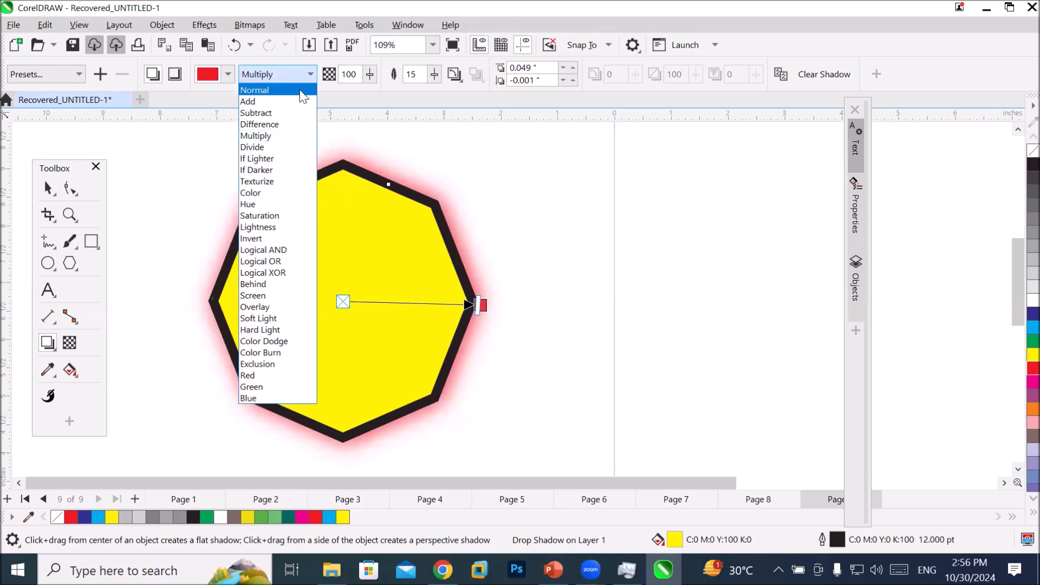
left_click(301, 92)
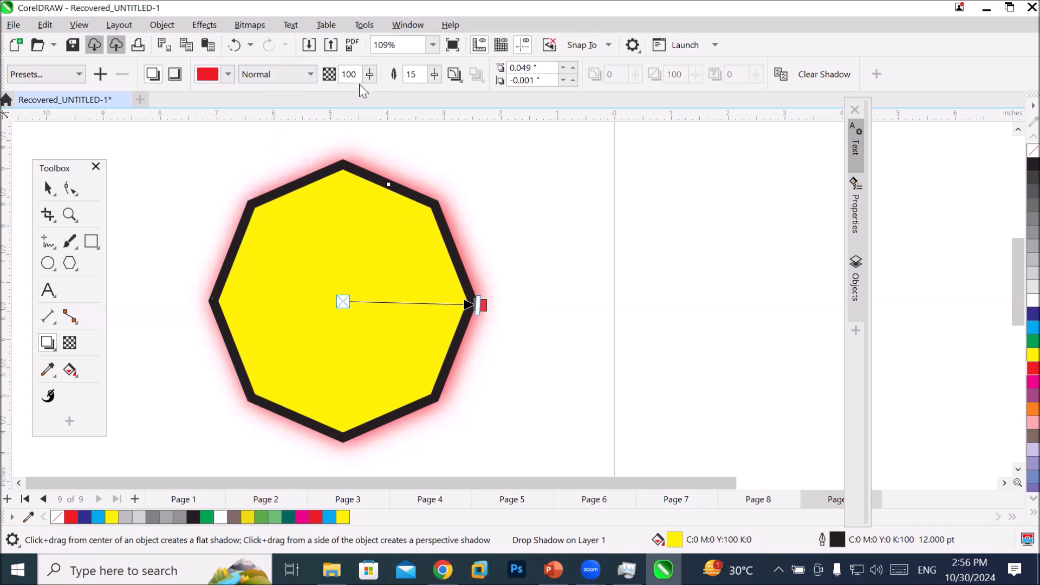
- Try the Gaussian Blur, Inside and Middle feathering directions on the polygon's shadow
left_click(454, 74)
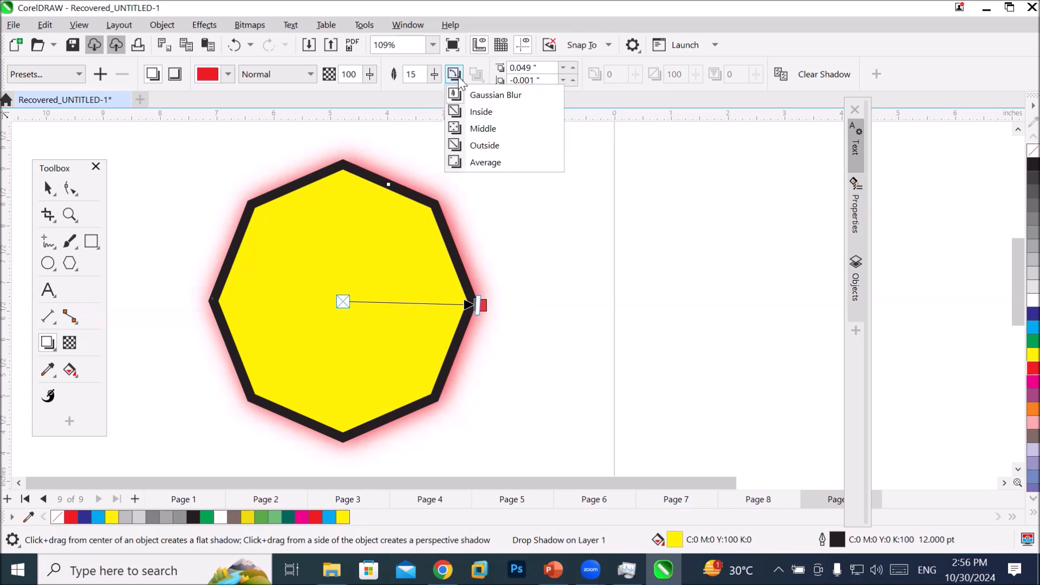
left_click(473, 93)
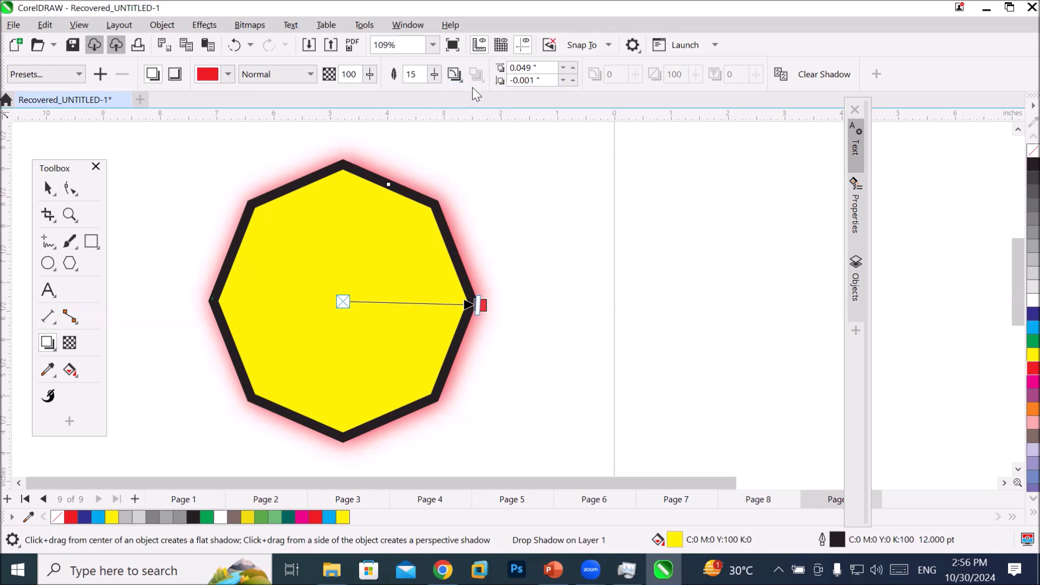
left_click(456, 73)
left_click(482, 112)
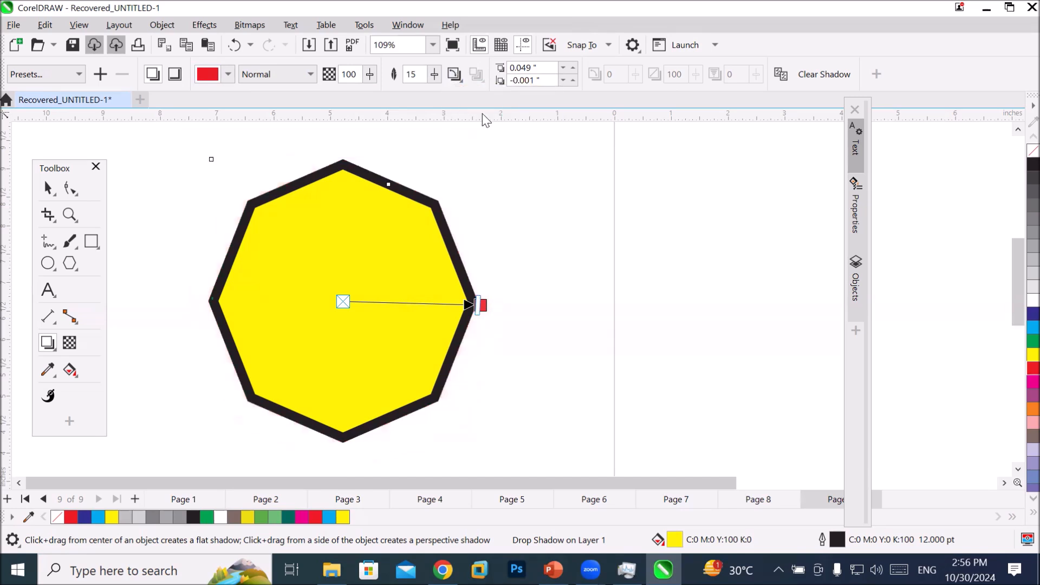
left_click(456, 76)
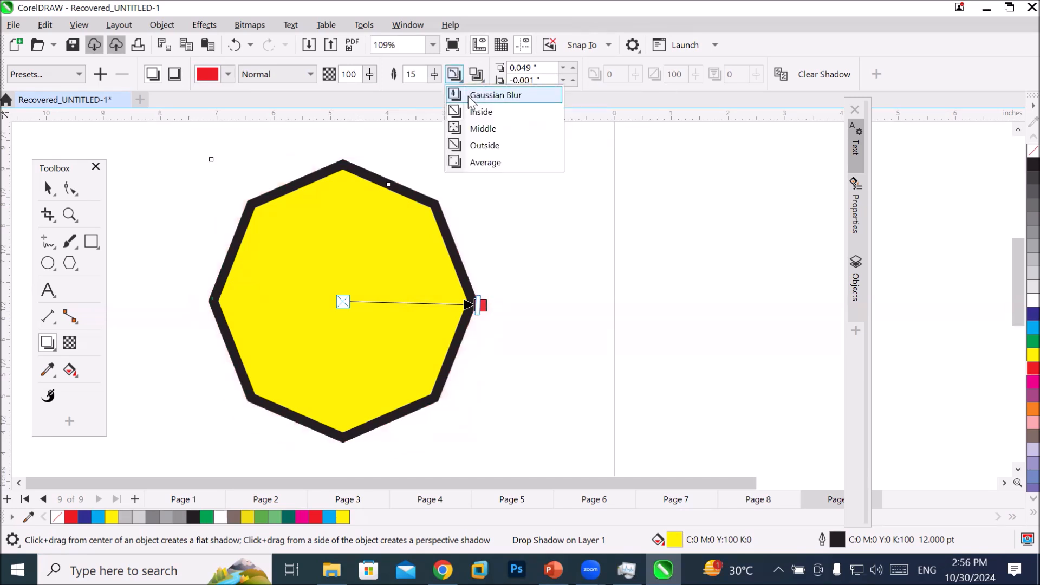
left_click(482, 126)
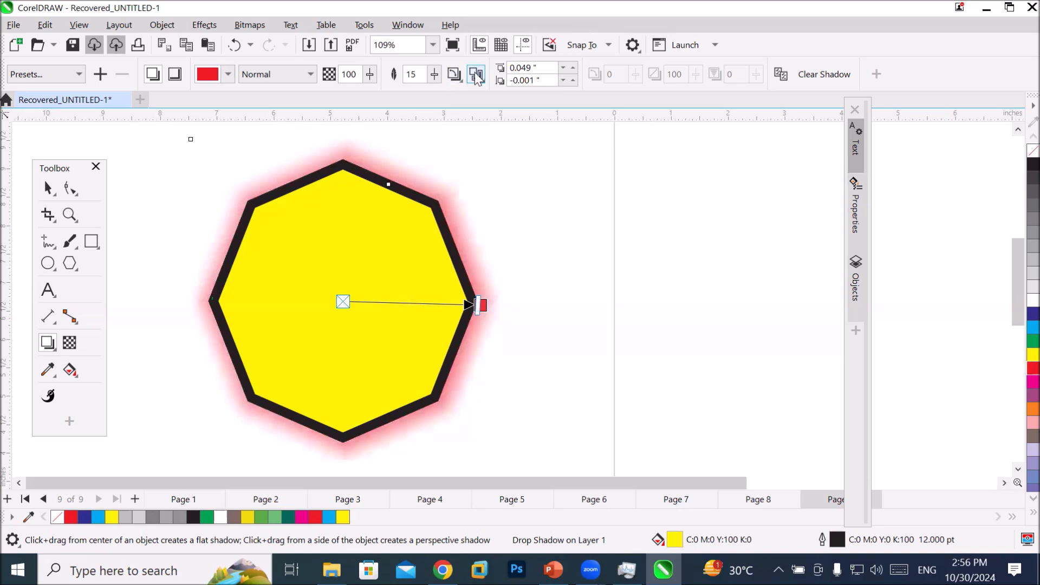
- Try Inverse Squared feathering edges and the Average direction on the shadow, and return it to Gaussian Blur
left_click(476, 74)
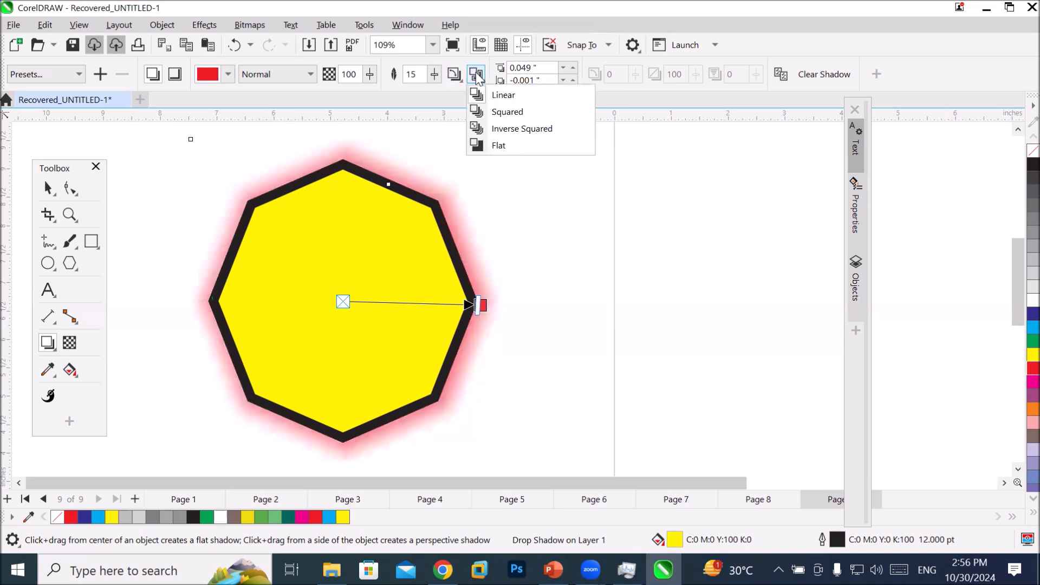
left_click(520, 130)
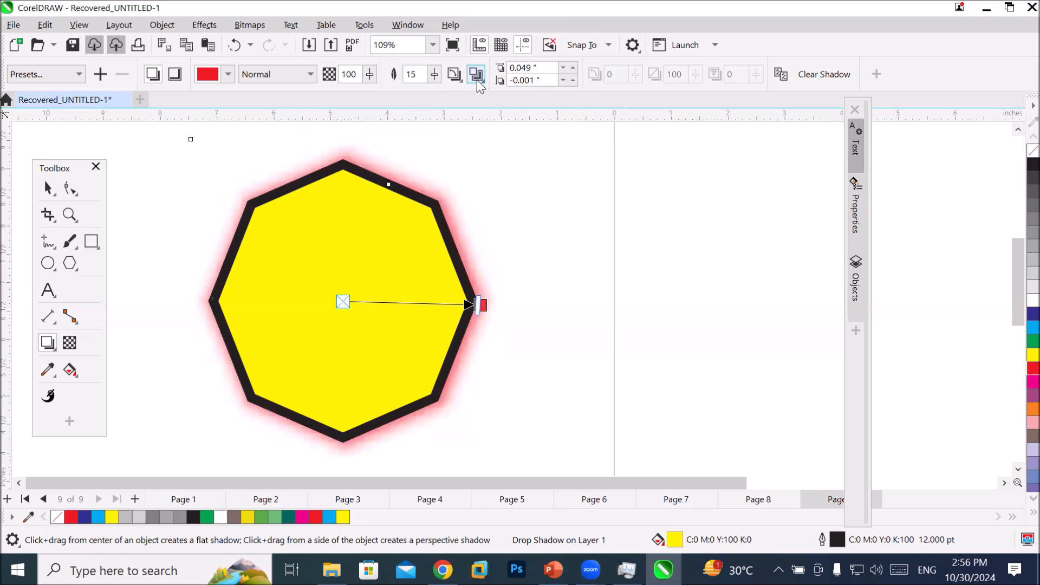
left_click(454, 74)
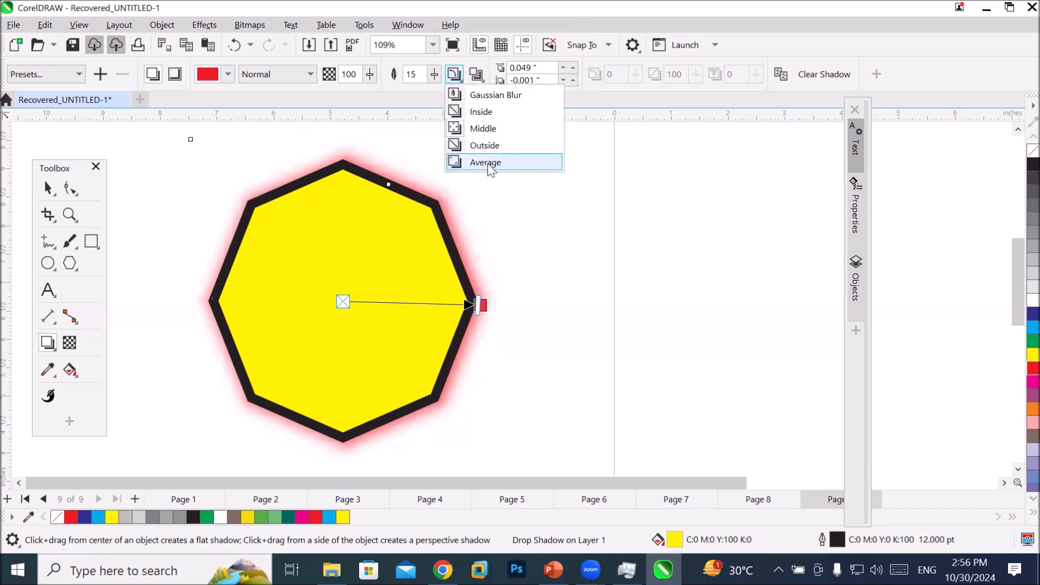
left_click(487, 163)
left_click(457, 77)
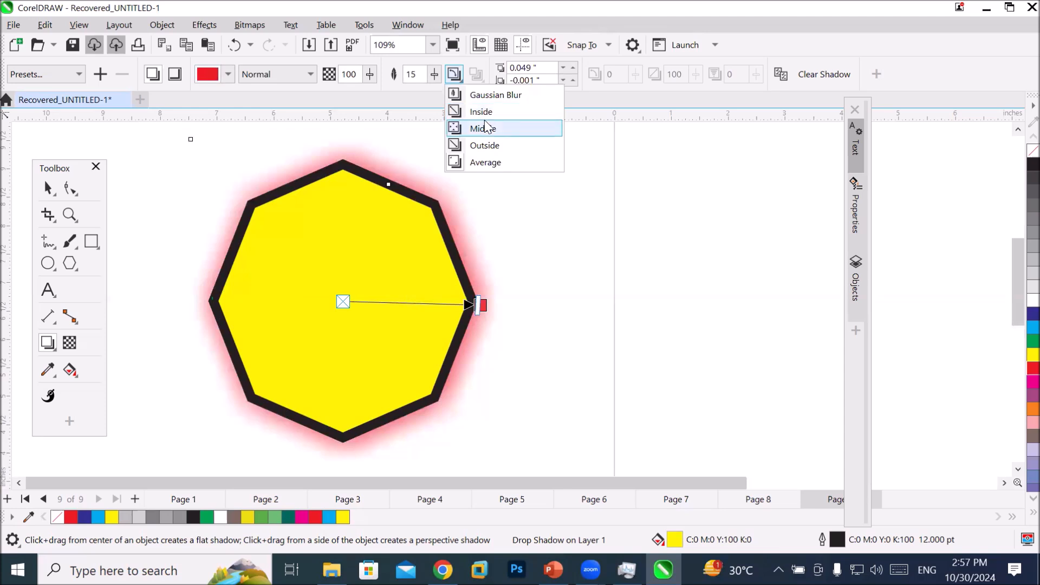
left_click(496, 95)
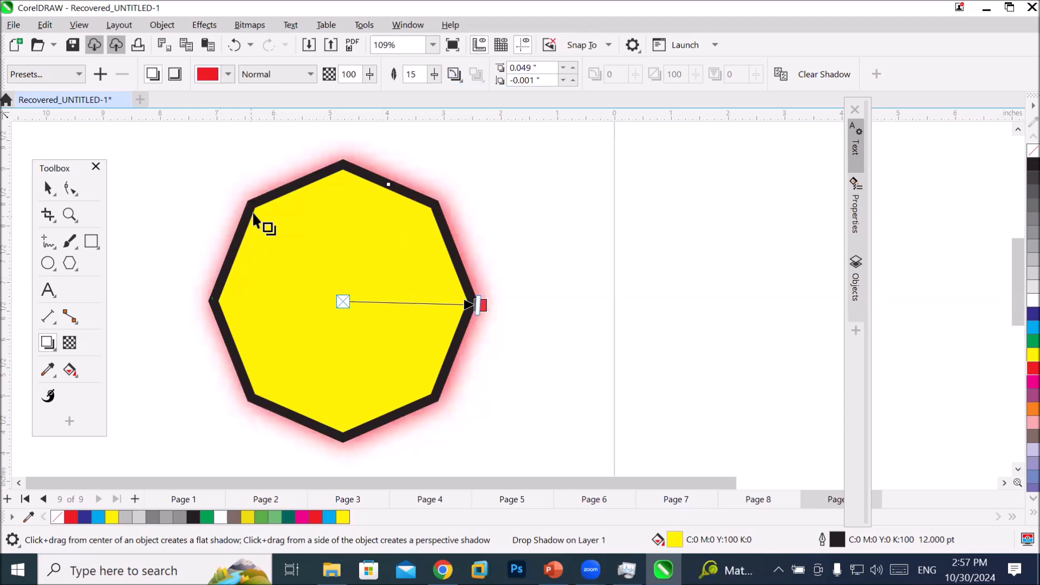
- Move the red shadow up and to the right, offset about 1.13 inches horizontally and 0.53 inches vertically
scroll(253, 218, "up", 2)
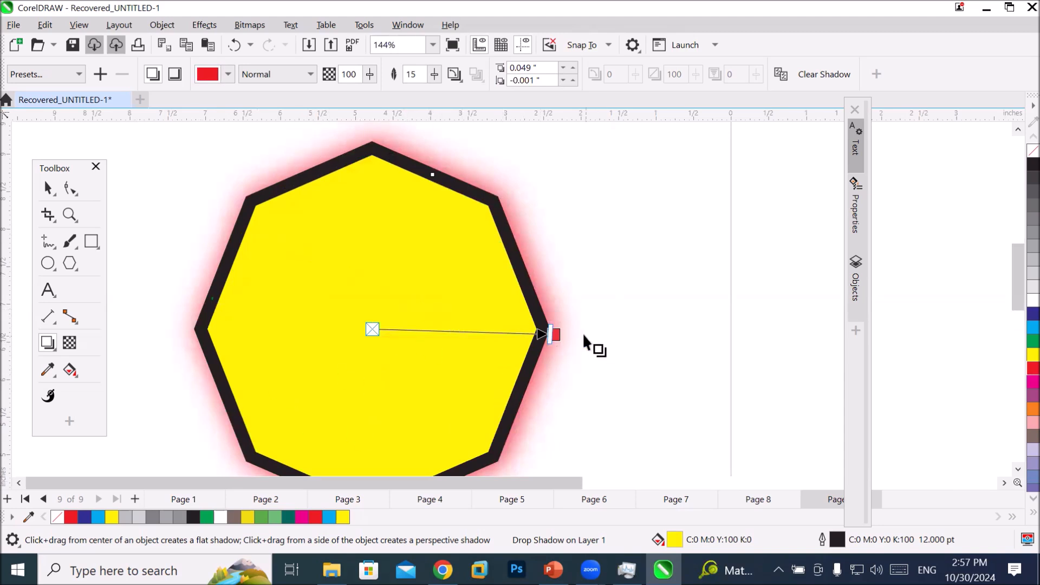
left_click_drag(558, 334, 634, 205)
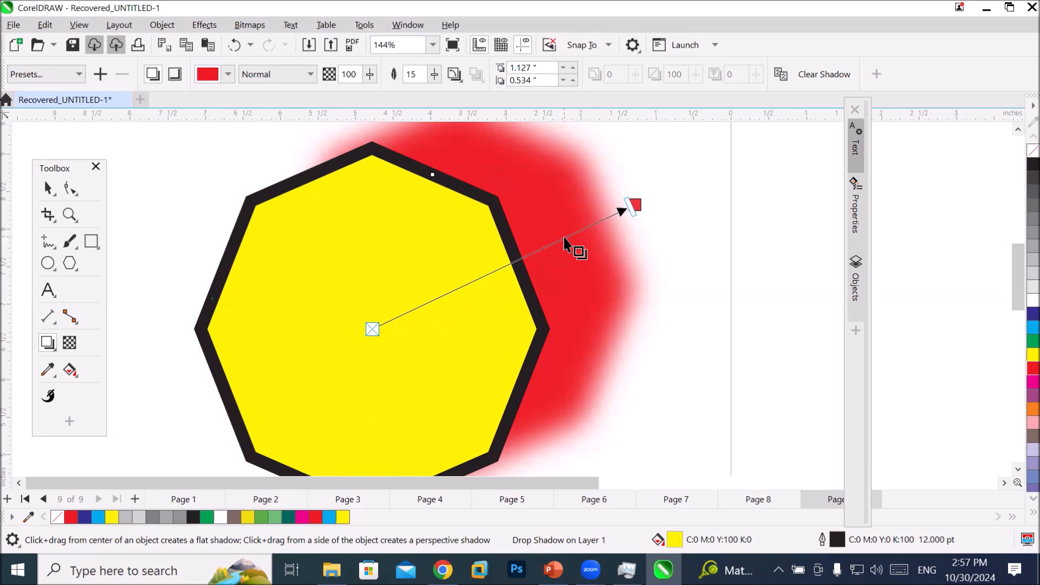
- Try the shadow at an opacity of 60 and return it to 100
left_click(370, 74)
left_click_drag(375, 95, 343, 99)
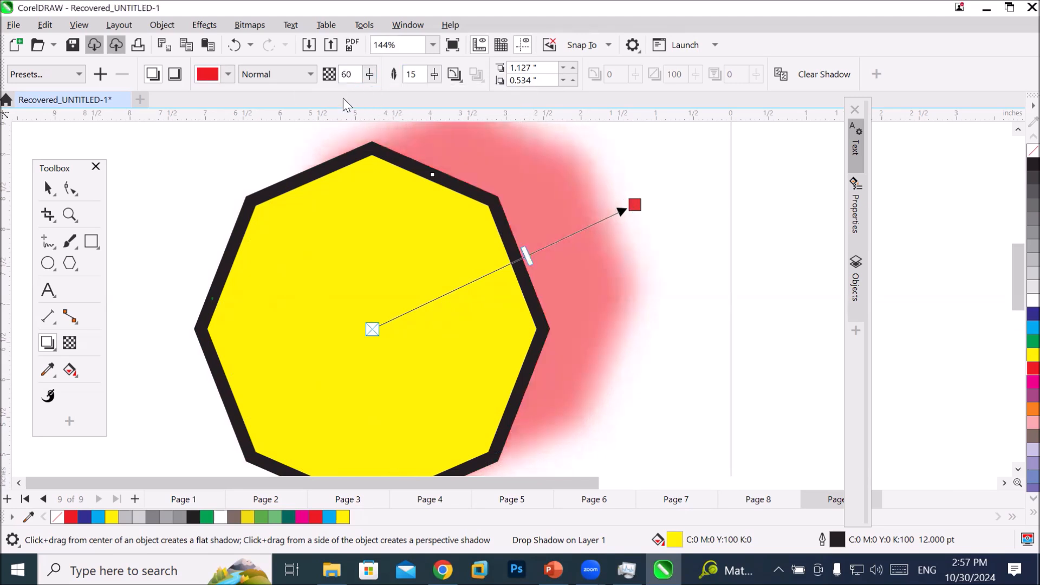
left_click(370, 74)
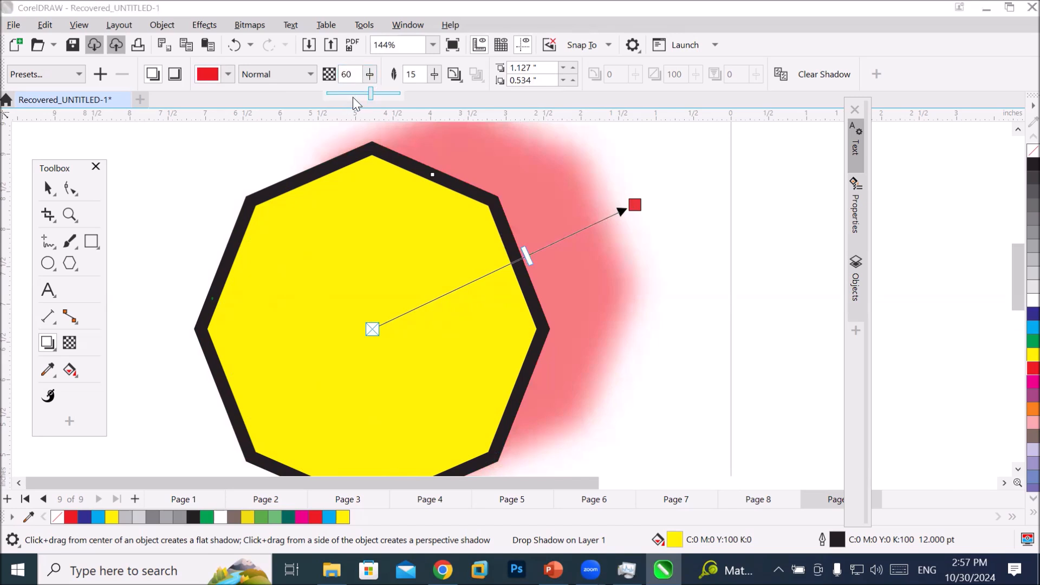
left_click_drag(370, 92, 400, 93)
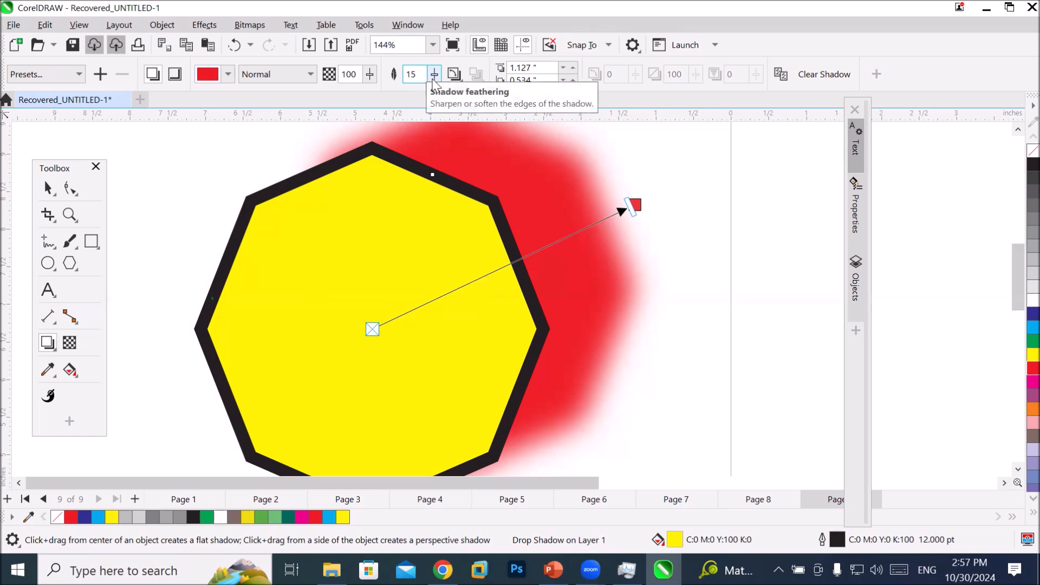
- Try feathering values of 41, 35 and 100 on the octagon's red shadow
left_click(435, 74)
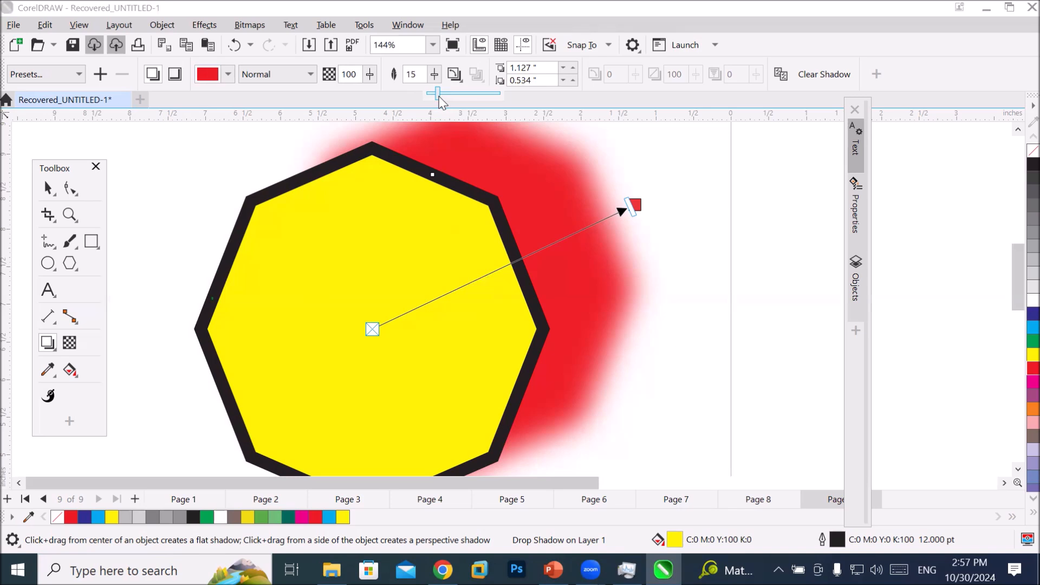
left_click_drag(437, 96, 455, 96)
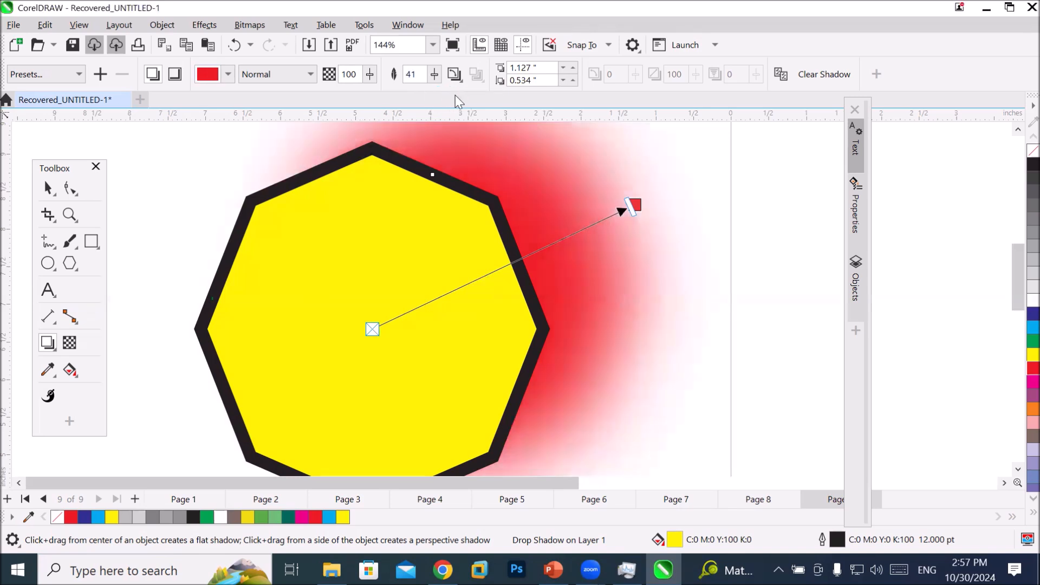
left_click(436, 75)
left_click_drag(436, 93, 431, 94)
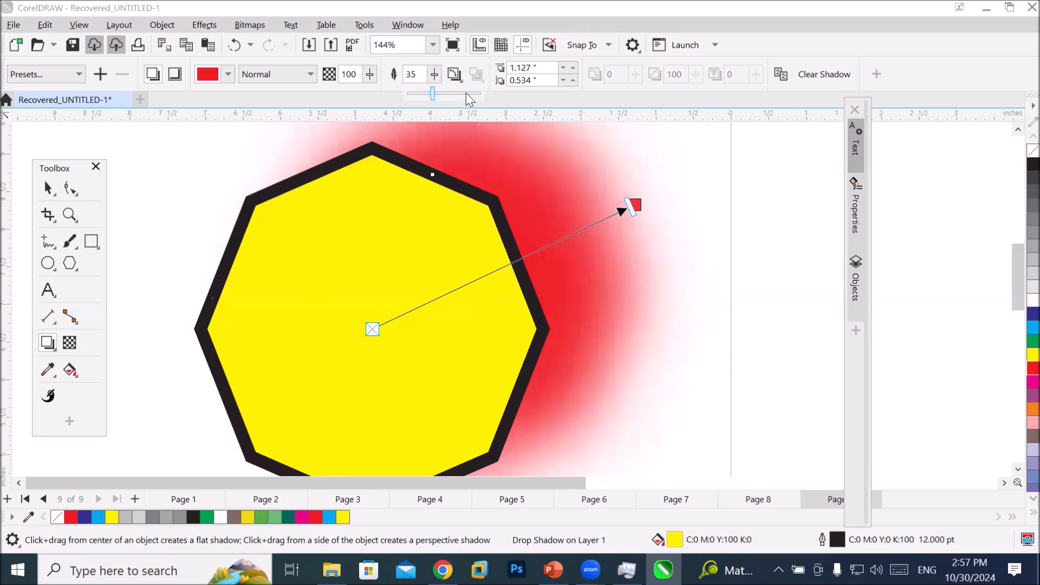
left_click(435, 76)
left_click_drag(438, 94, 487, 96)
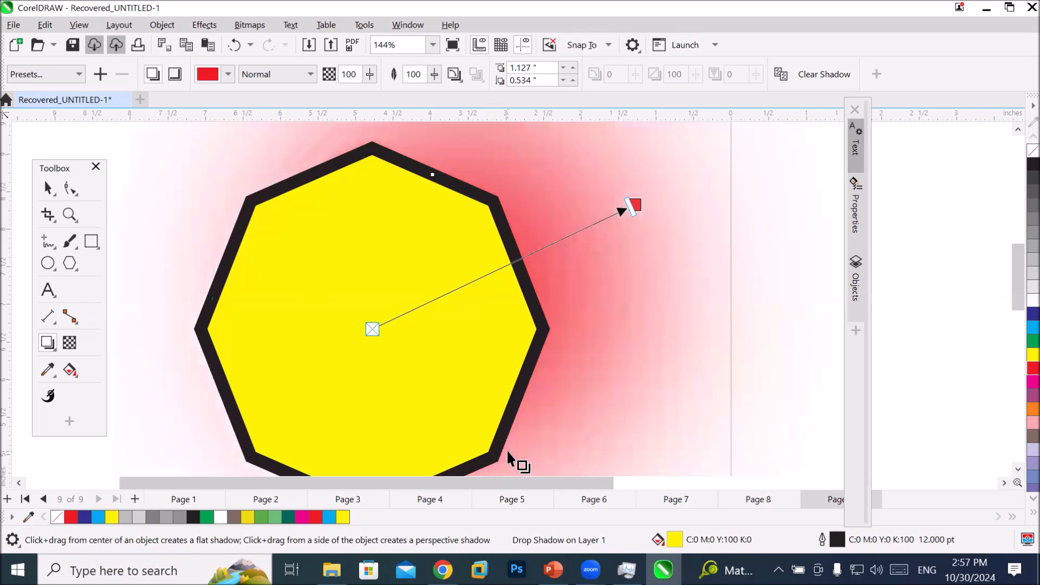
scroll(469, 339, "down", 2)
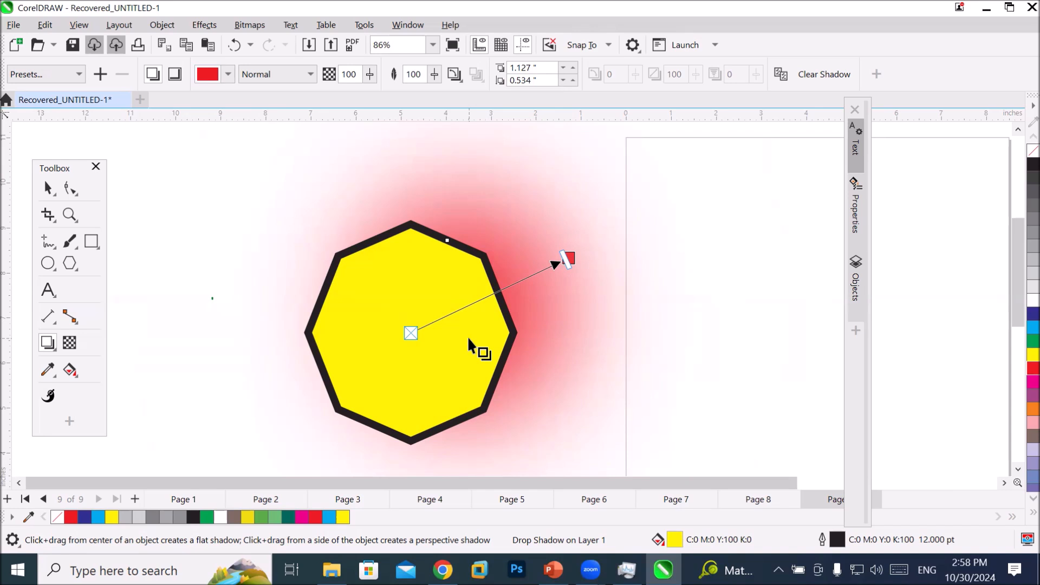
- Try the red shadow at an opacity of 0 and return it to 100
left_click(369, 76)
left_click_drag(366, 90, 362, 92)
left_click(372, 76)
left_click_drag(373, 92, 302, 96)
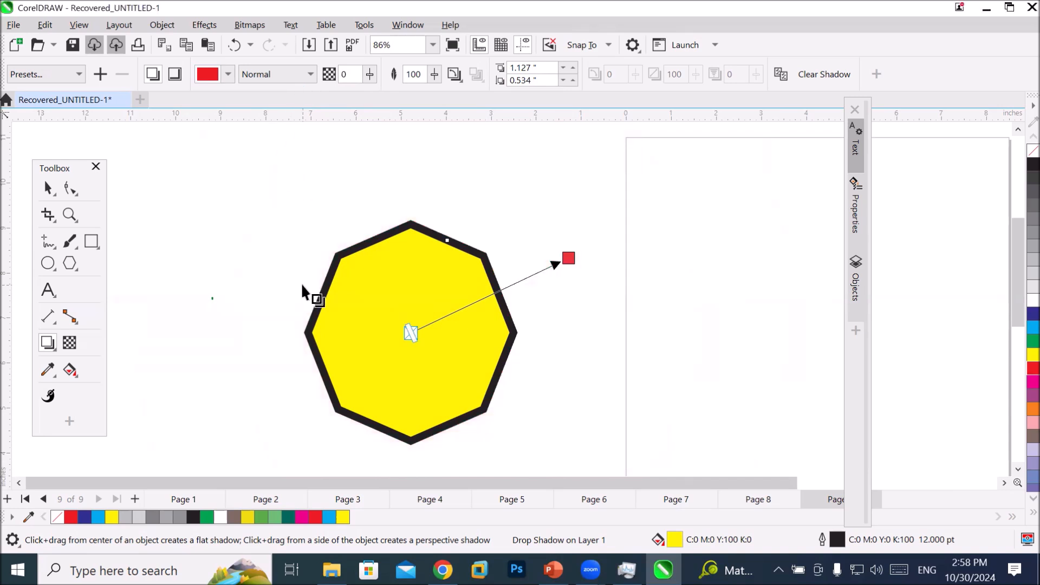
left_click(369, 74)
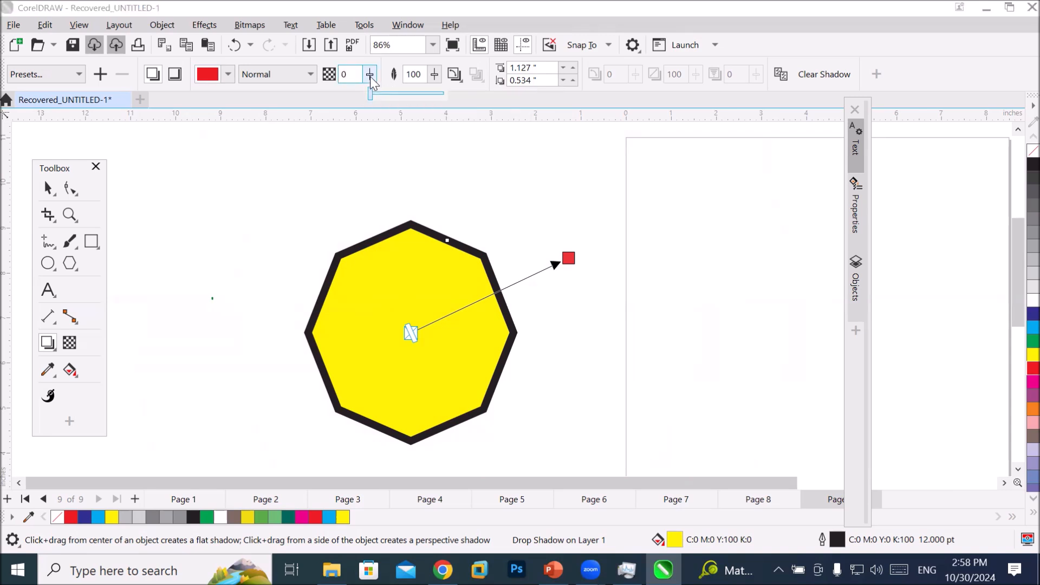
left_click_drag(370, 93, 461, 99)
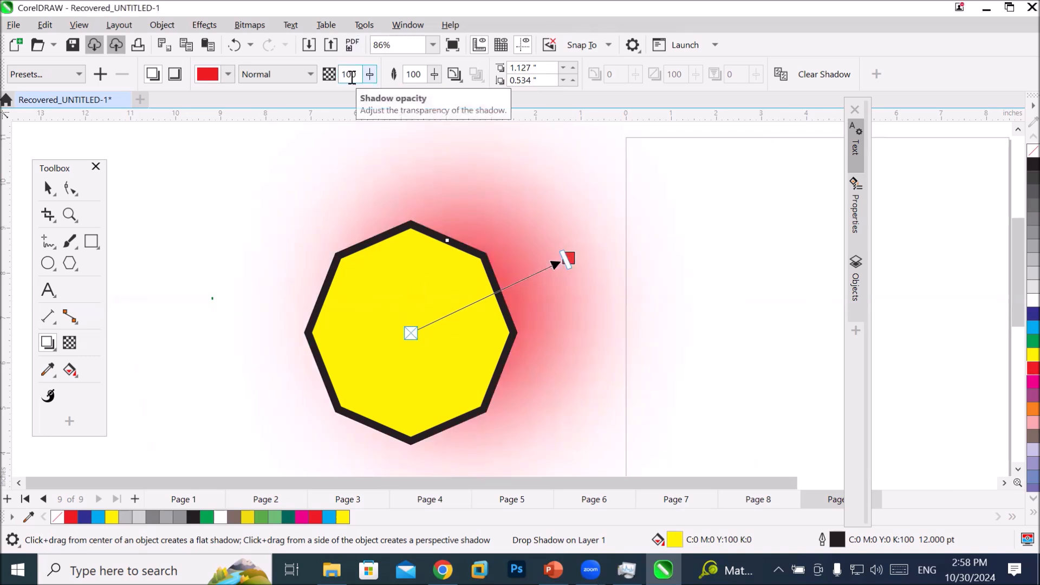
- Reduce the red shadow's feathering in stages through 71, 60, 46 and 13 down to 0
left_click(369, 75)
left_click_drag(439, 94, 417, 95)
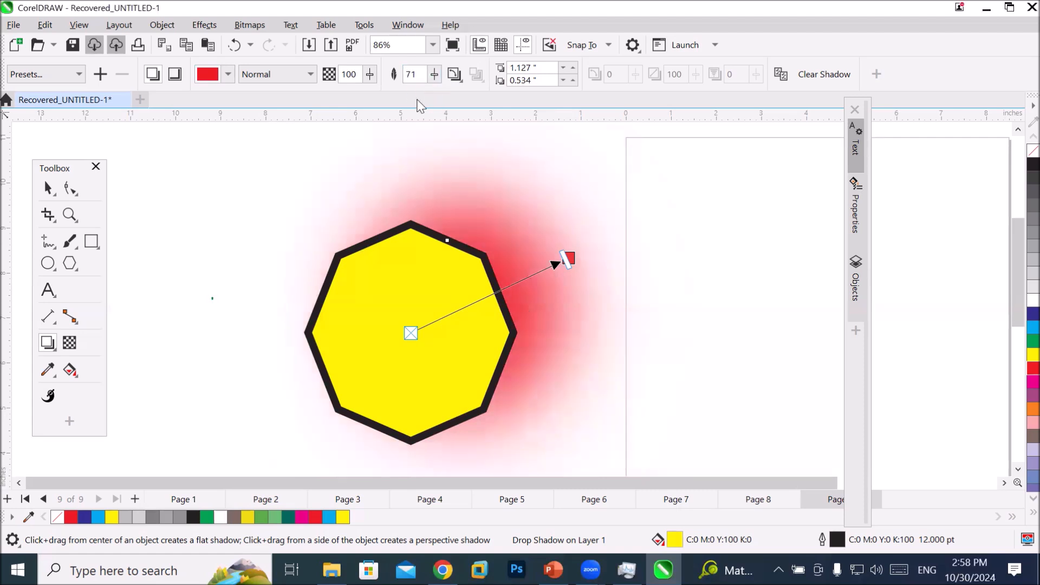
left_click(434, 75)
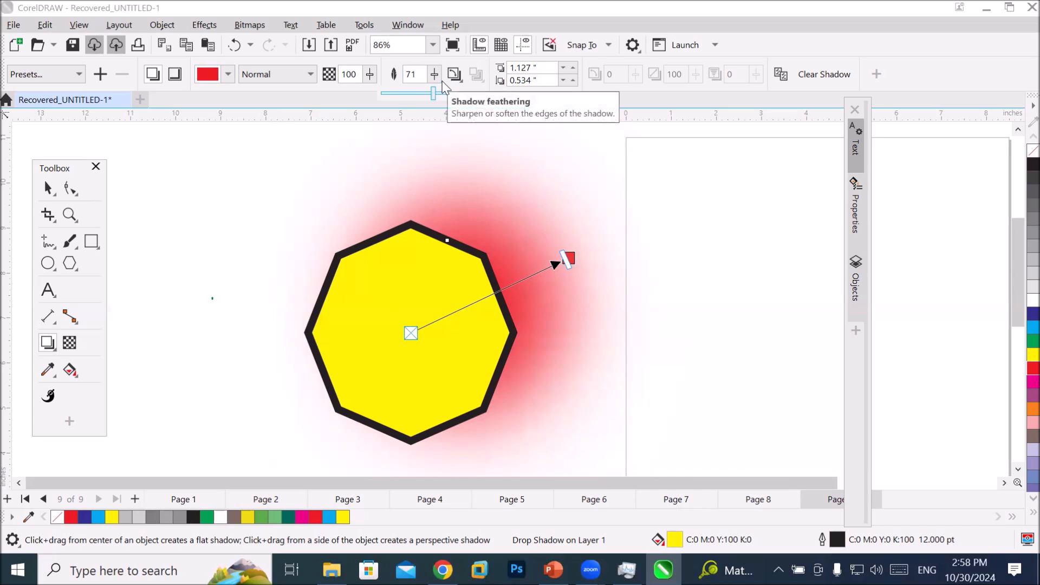
left_click(435, 77)
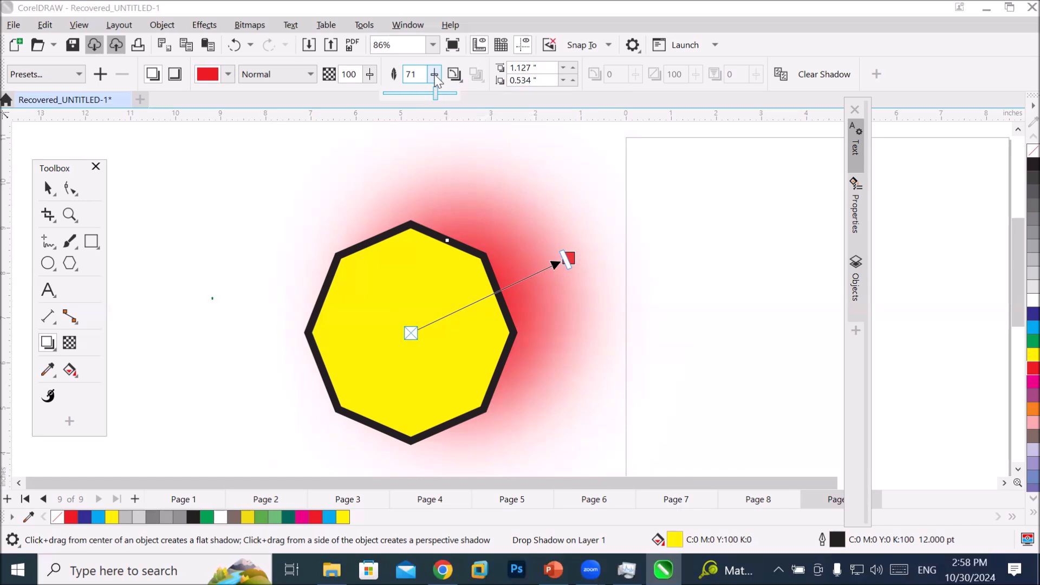
left_click_drag(436, 95, 428, 93)
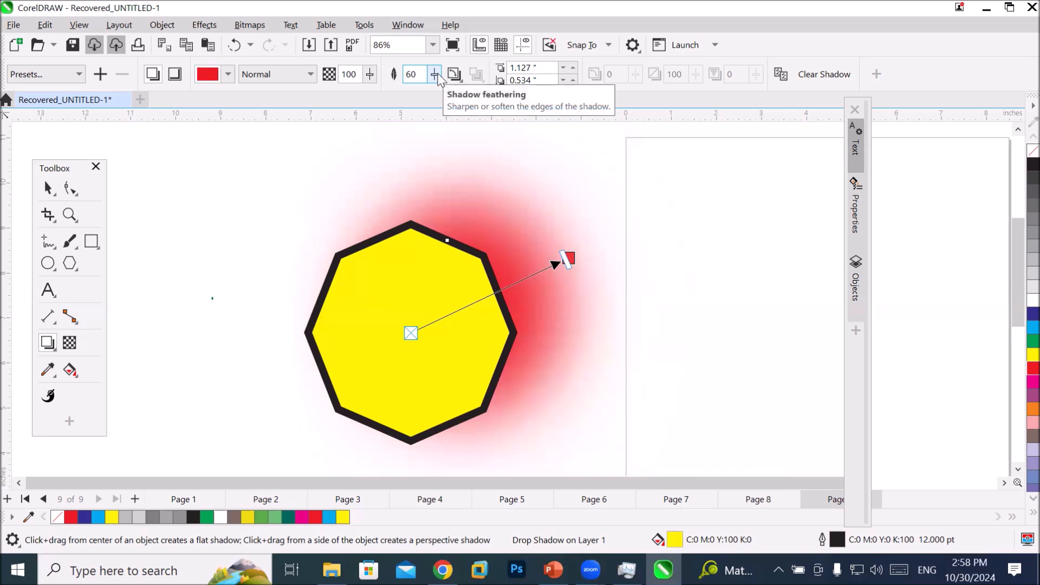
left_click(434, 74)
left_click_drag(439, 95, 426, 92)
left_click(435, 74)
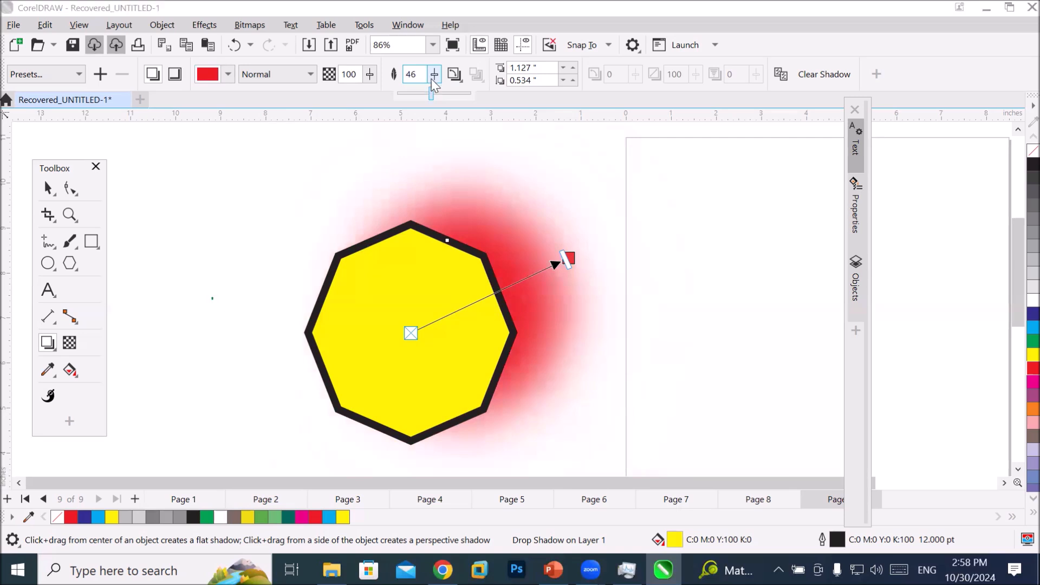
left_click_drag(435, 98, 406, 100)
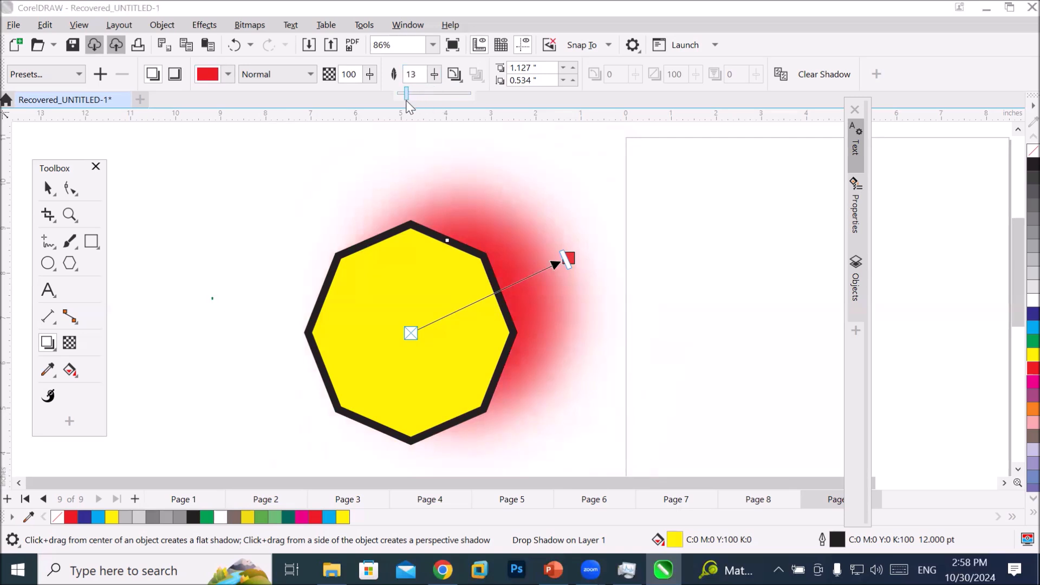
left_click(434, 74)
left_click_drag(434, 98, 425, 98)
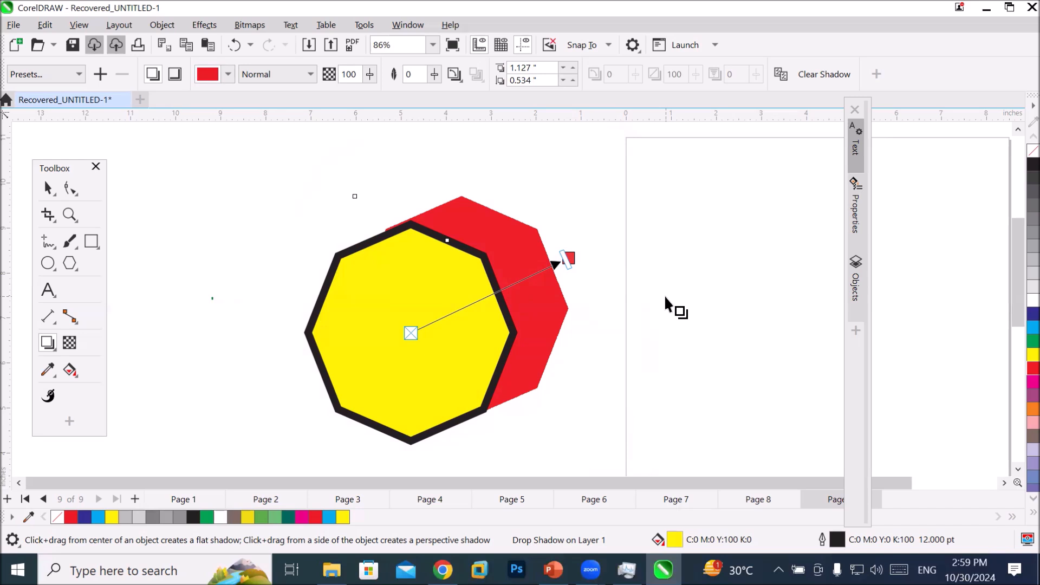
- Try blue and yellow from the CMYK palette as the shadow colour, and set it to black
left_click(228, 73)
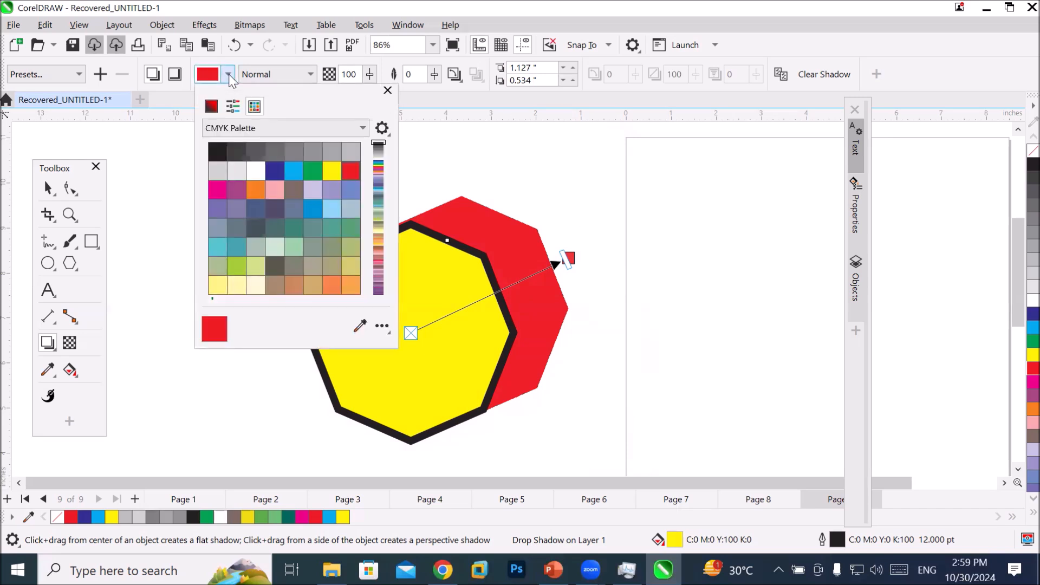
left_click(272, 170)
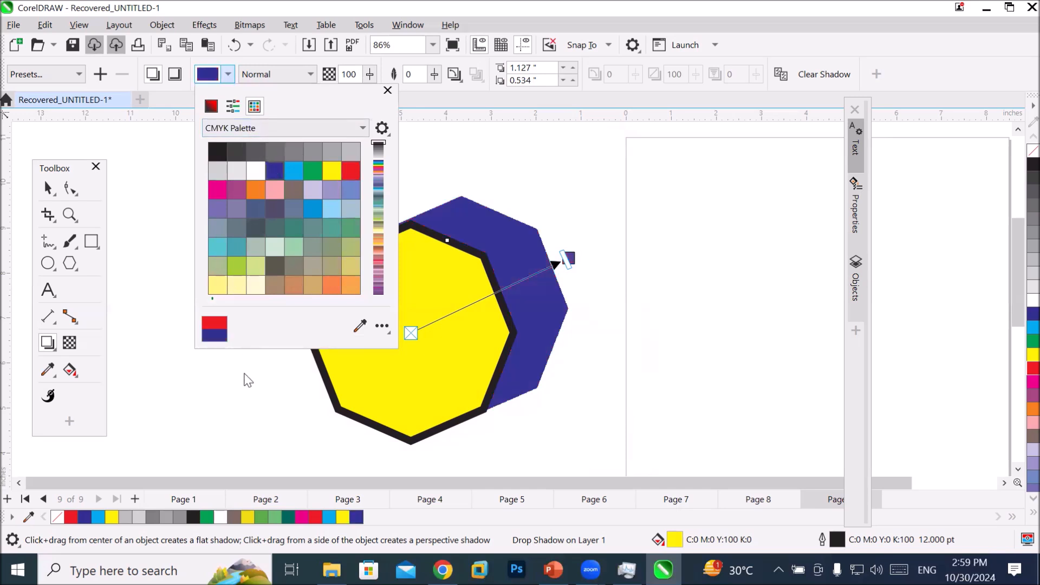
left_click(333, 170)
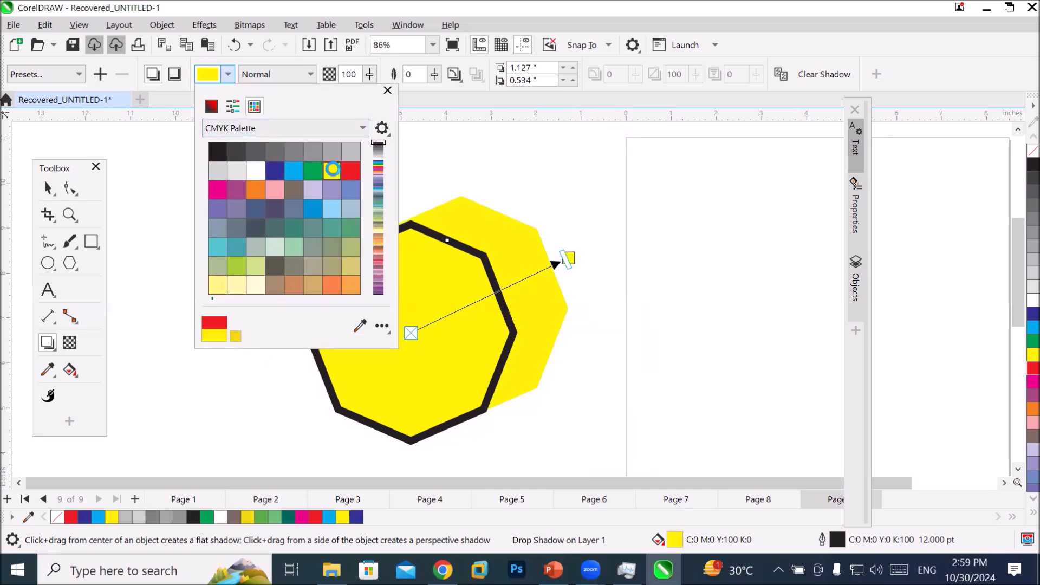
left_click(223, 191)
left_click(216, 149)
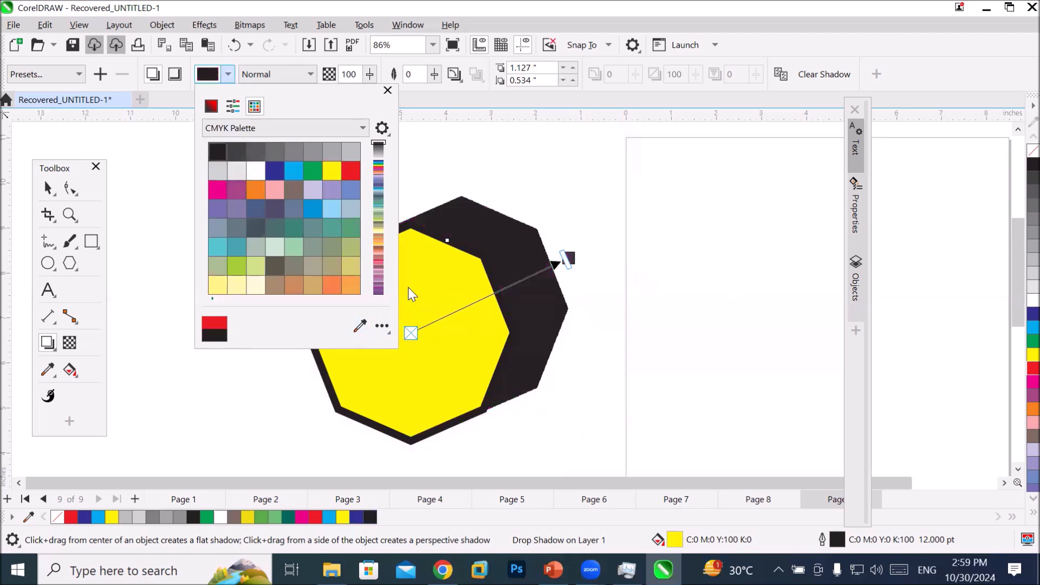
left_click(127, 273)
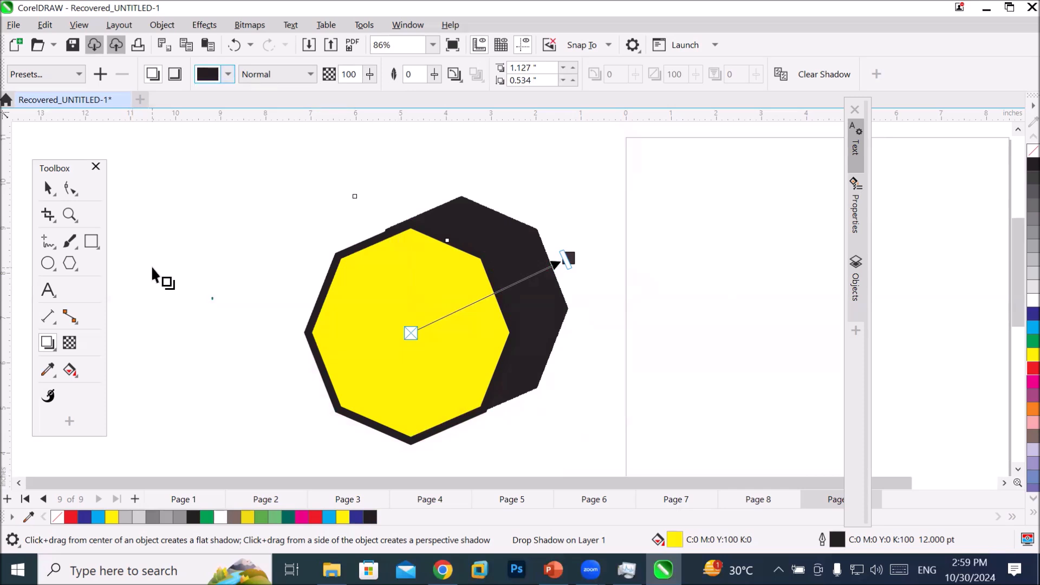
- Try a feathering of 51 on the black shadow and return it to 0
left_click(435, 74)
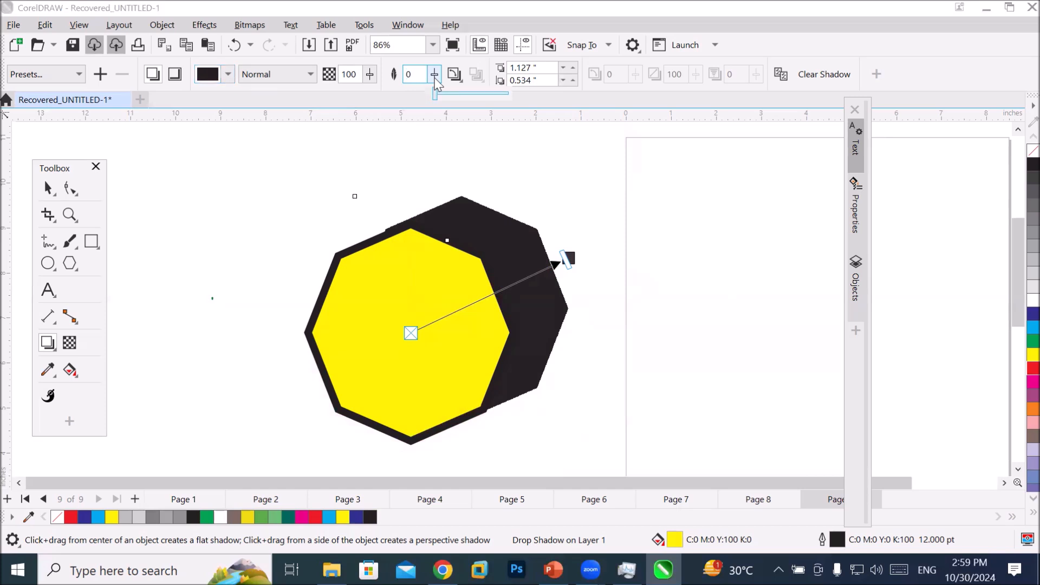
left_click_drag(435, 93, 459, 90)
left_click(435, 75)
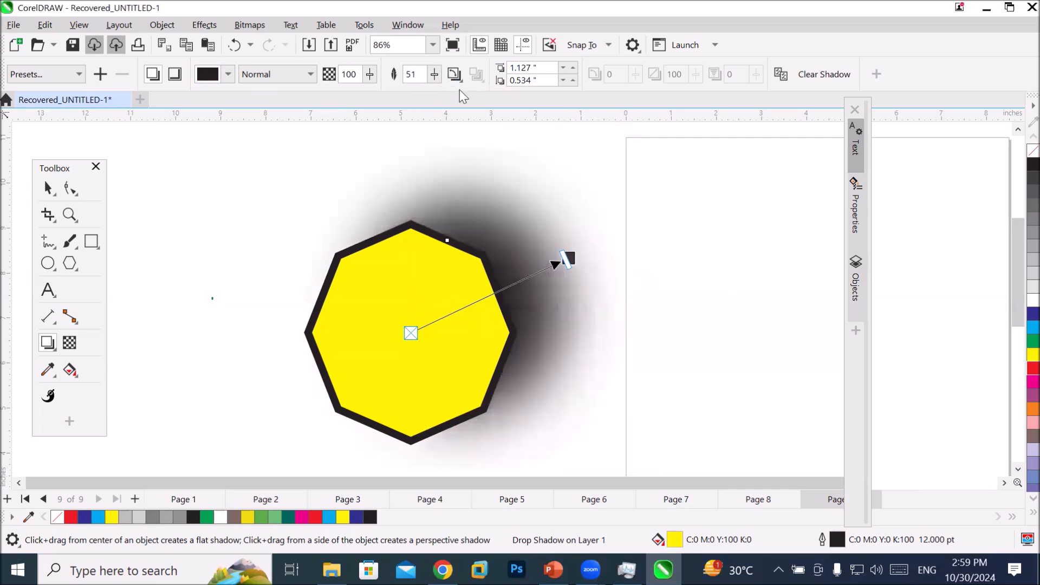
left_click(435, 75)
left_click_drag(436, 95, 388, 93)
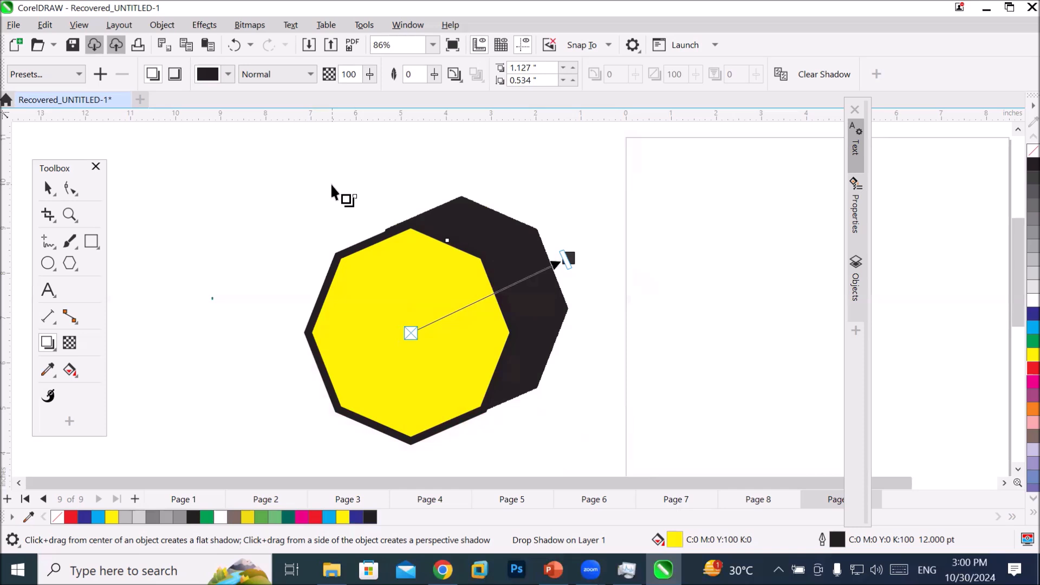
- Try lower opacities on the black shadow, down to 23, and return the opacity to 100
left_click(371, 74)
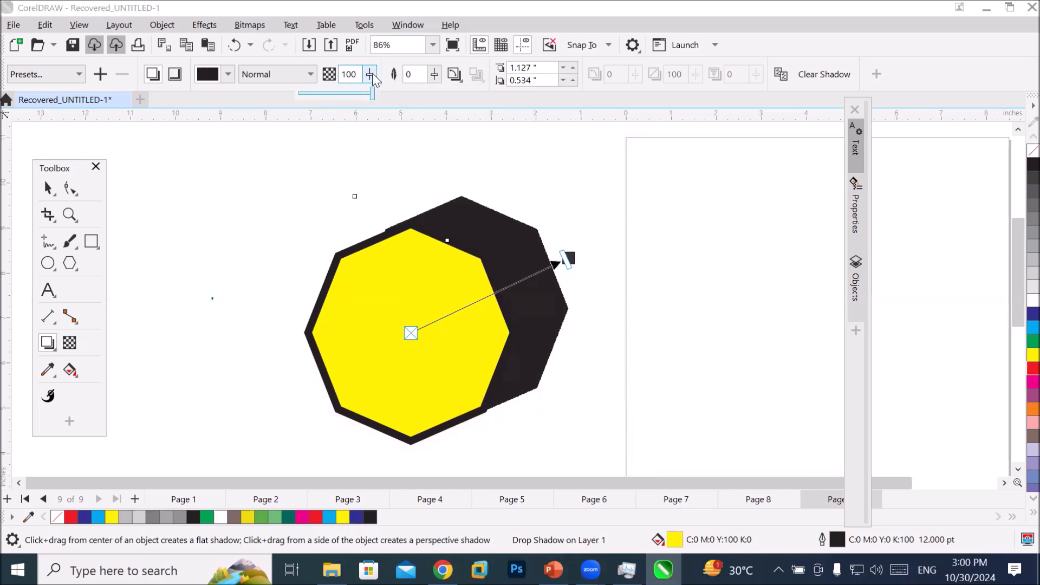
left_click_drag(368, 90, 355, 92)
left_click(370, 74)
left_click(370, 75)
left_click(364, 89)
left_click(367, 81)
left_click(370, 77)
left_click_drag(366, 92, 349, 93)
left_click(372, 77)
mouse_move(371, 89)
left_mouse_down()
mouse_move(349, 93)
mouse_move(386, 93)
left_mouse_up()
left_click(370, 76)
left_click(370, 78)
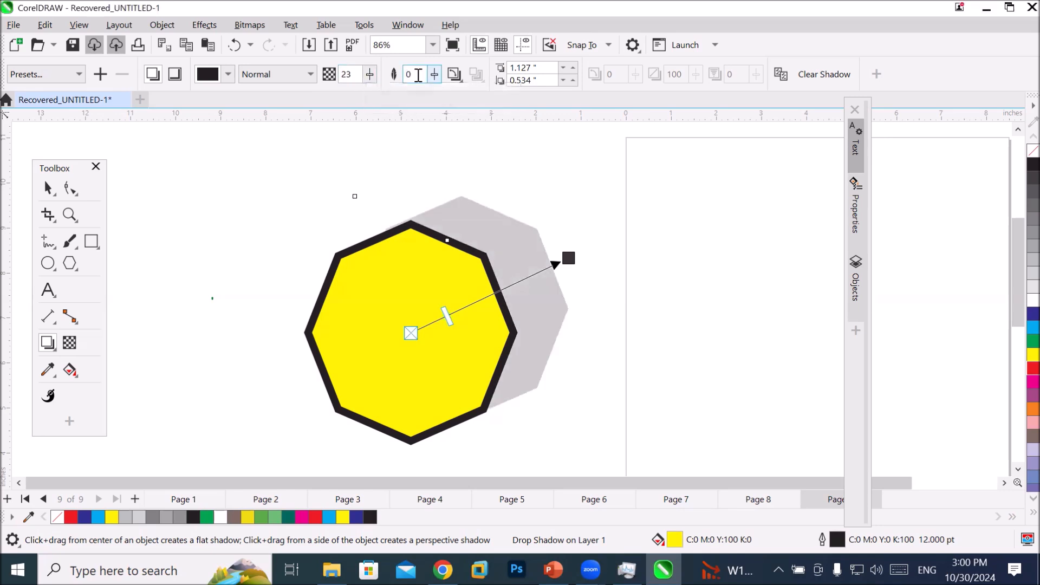
left_click(370, 75)
left_click_drag(371, 93, 433, 94)
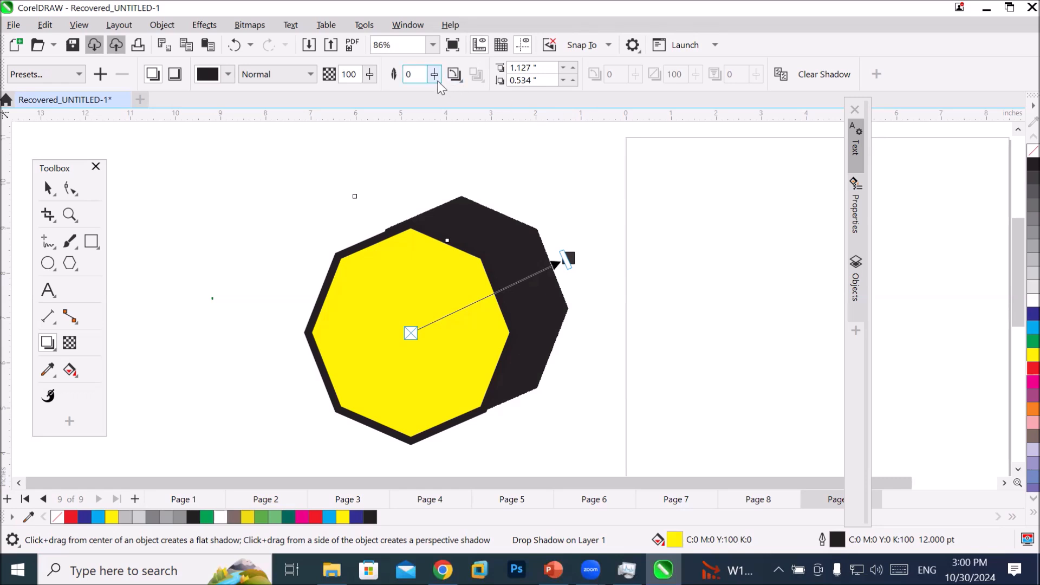
- Apply the Gaussian Blur feathering direction to the black shadow and set its feathering to 18
left_click(455, 77)
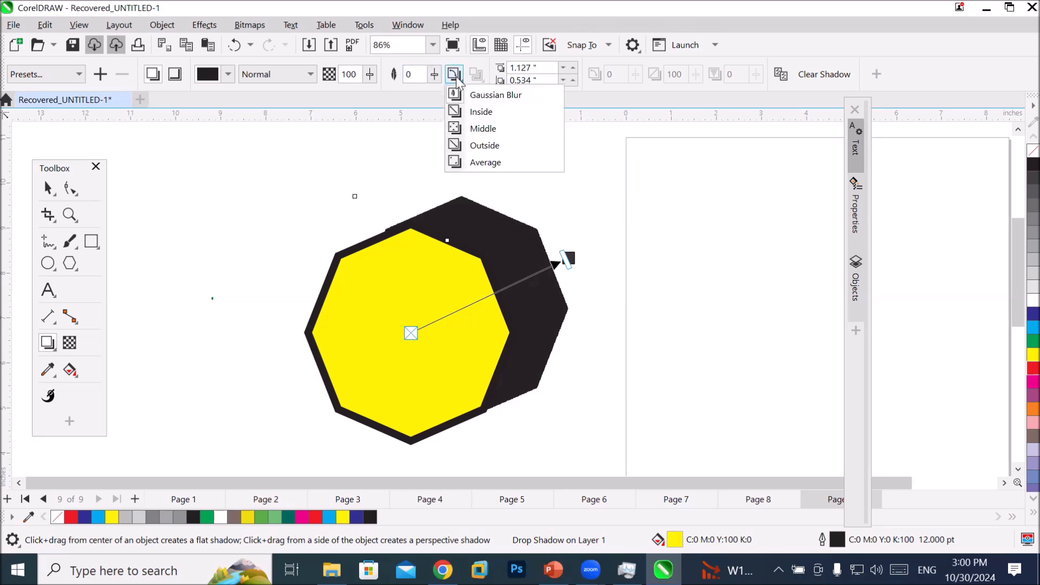
left_click(483, 95)
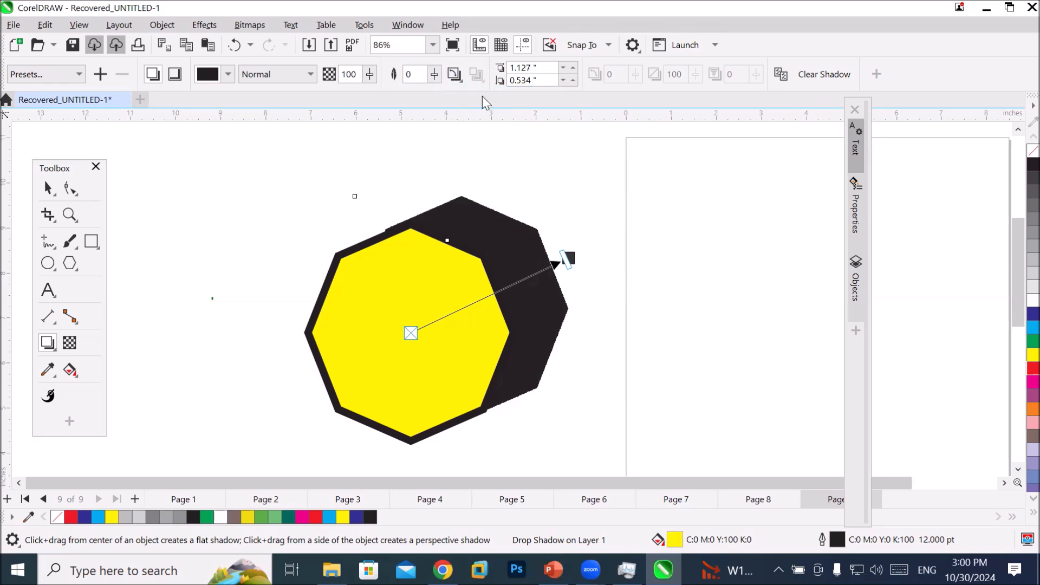
left_click(434, 76)
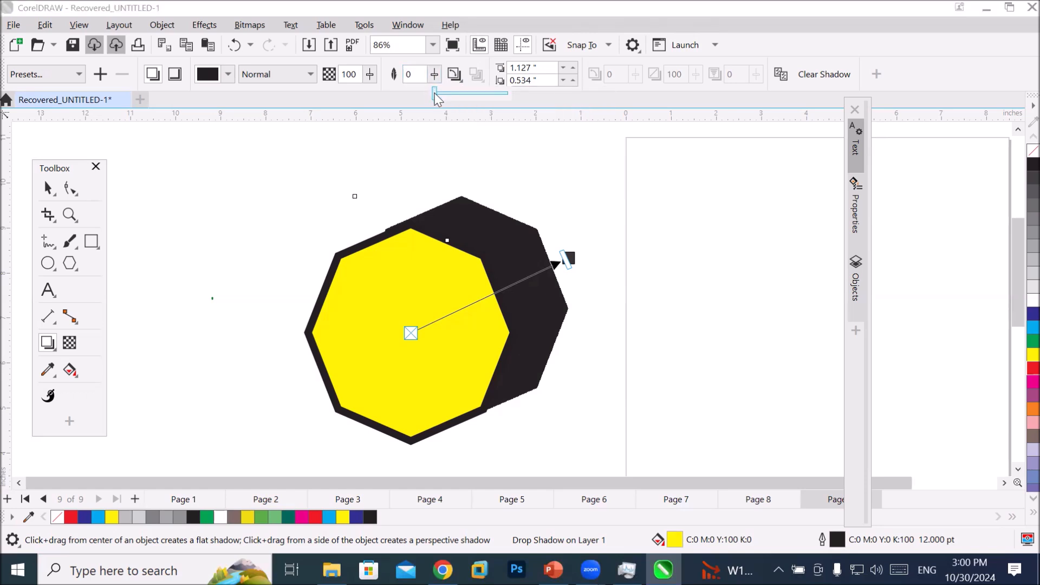
left_click_drag(435, 93, 448, 97)
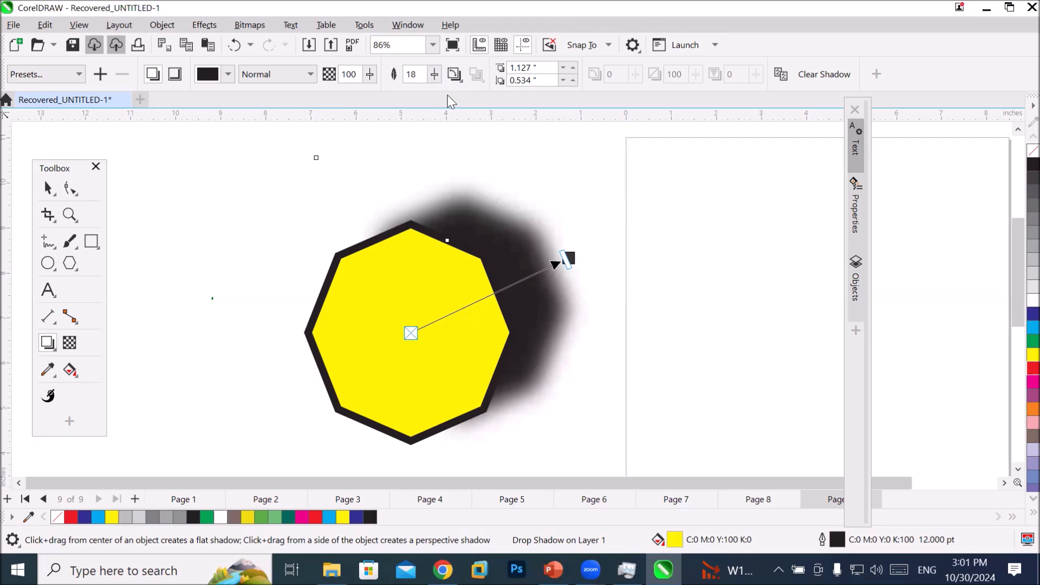
- Try the Inside feathering direction on the black shadow and return it to Gaussian Blur
left_click(454, 74)
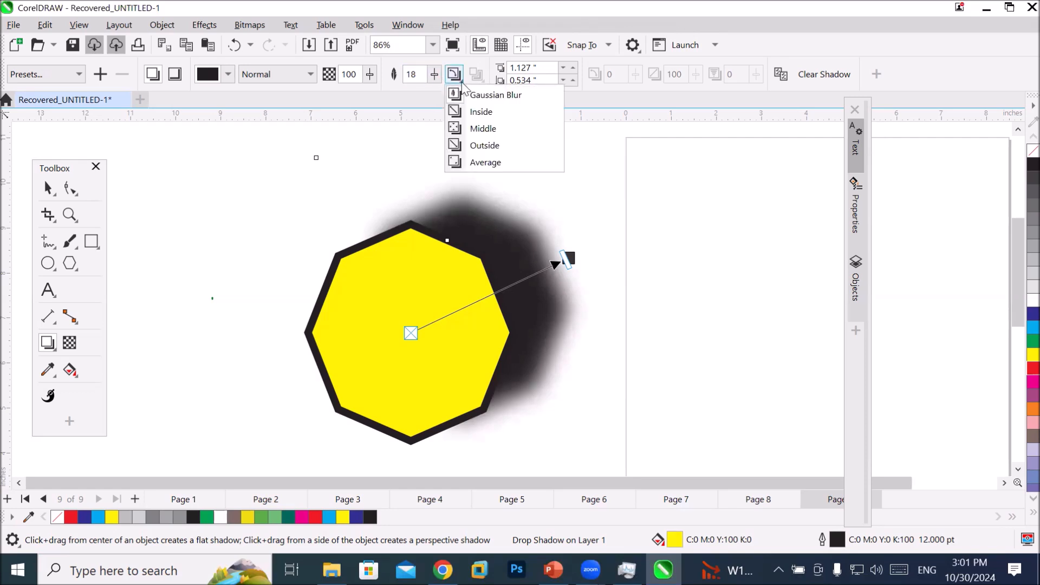
left_click(498, 112)
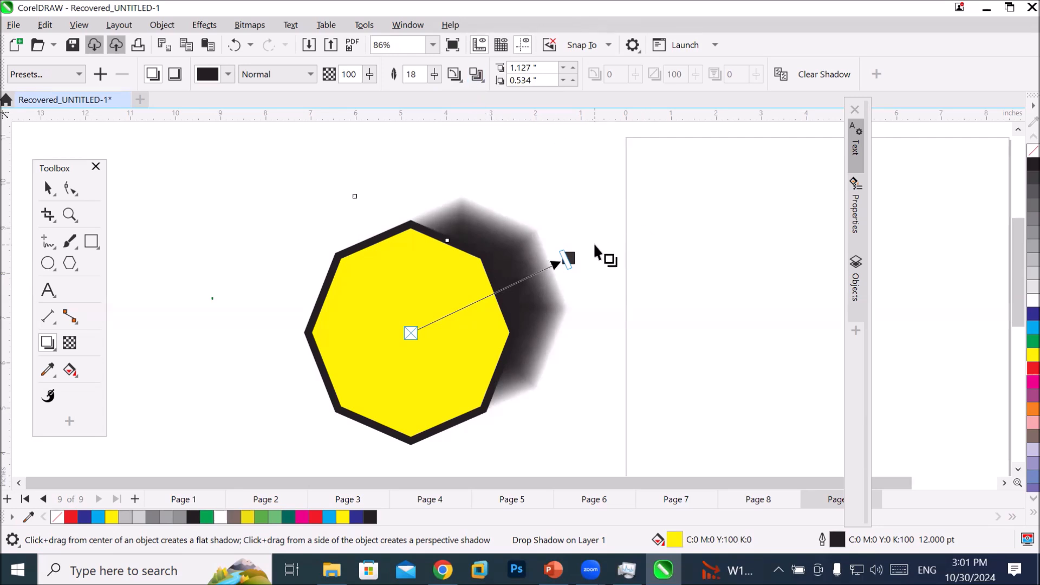
scroll(586, 239, "up", 4)
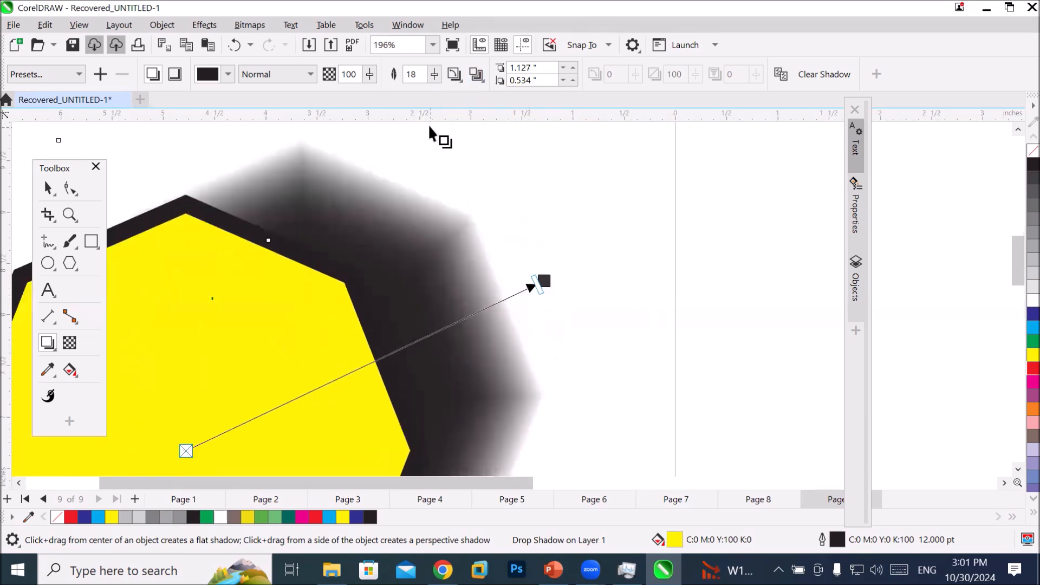
left_click(454, 74)
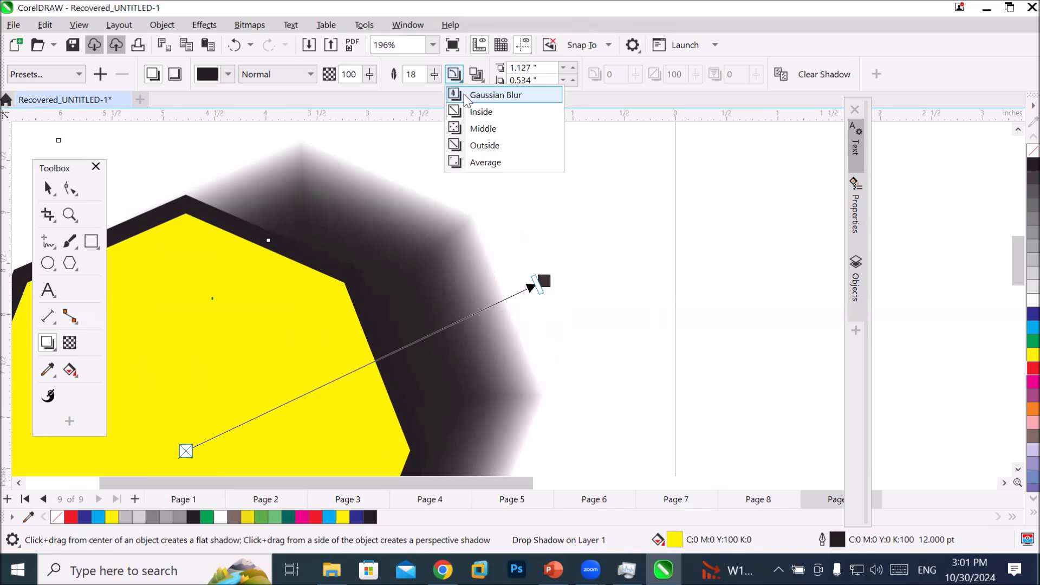
left_click(465, 95)
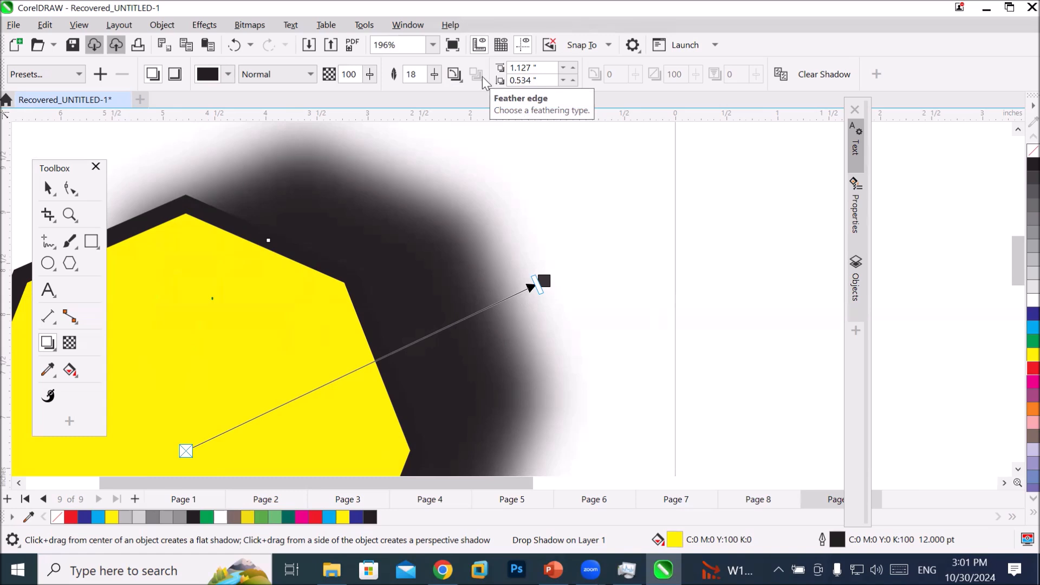
- Try the Inside, Middle and Outside feathering directions on the octagon's black shadow
left_click(460, 77)
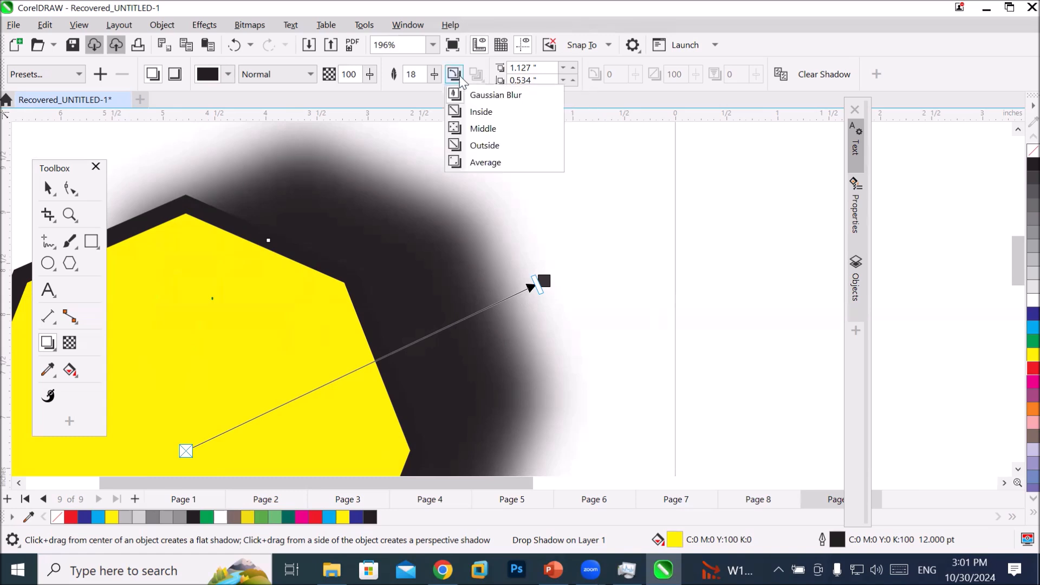
left_click(487, 113)
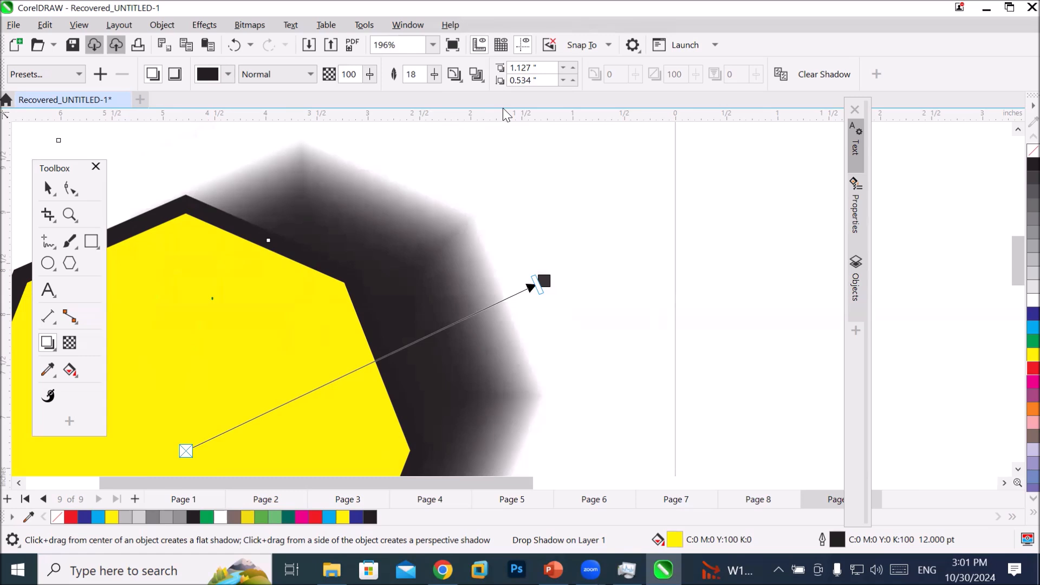
left_click(458, 76)
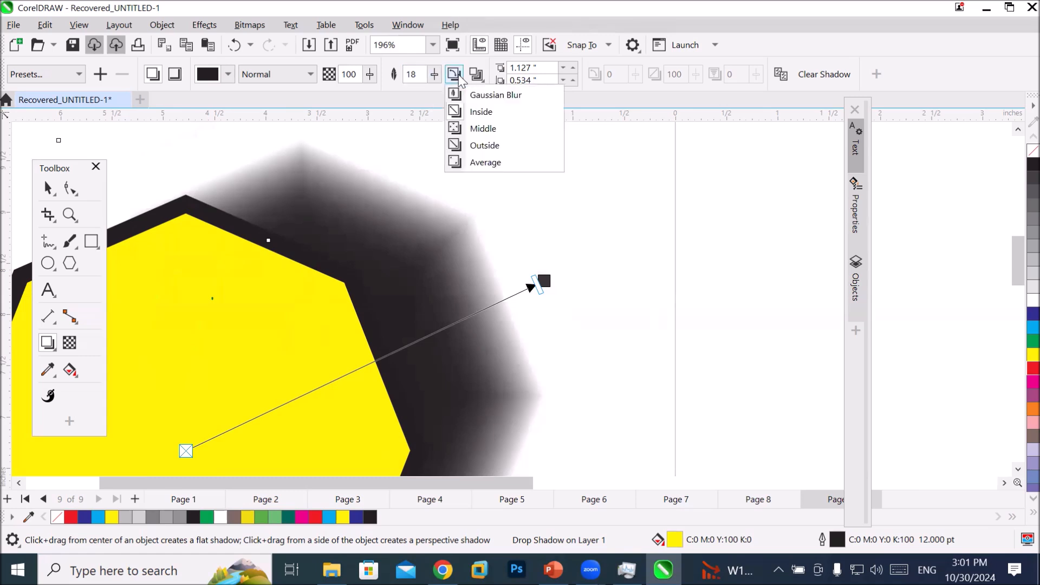
left_click(482, 129)
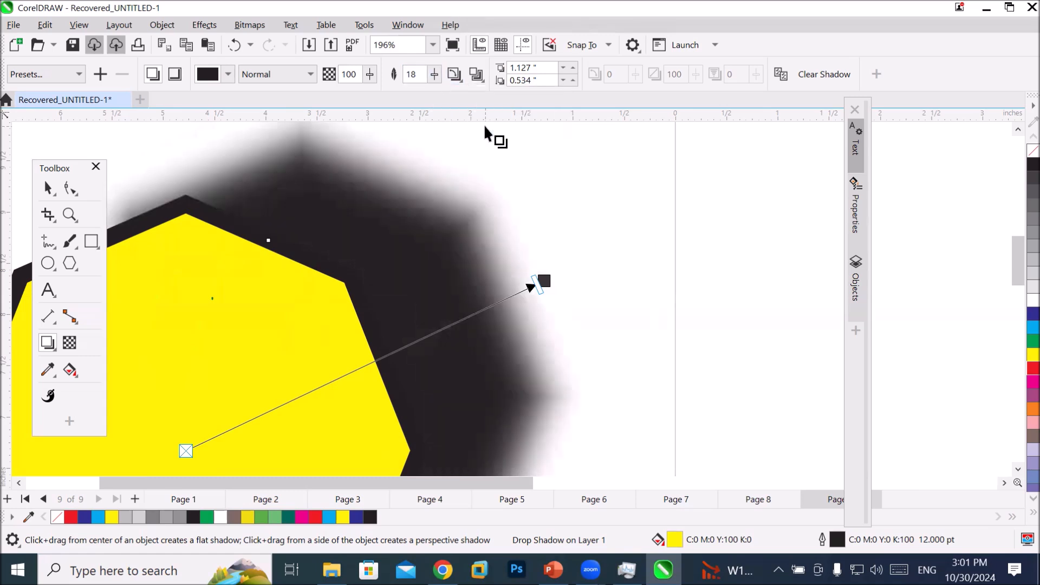
left_click(457, 77)
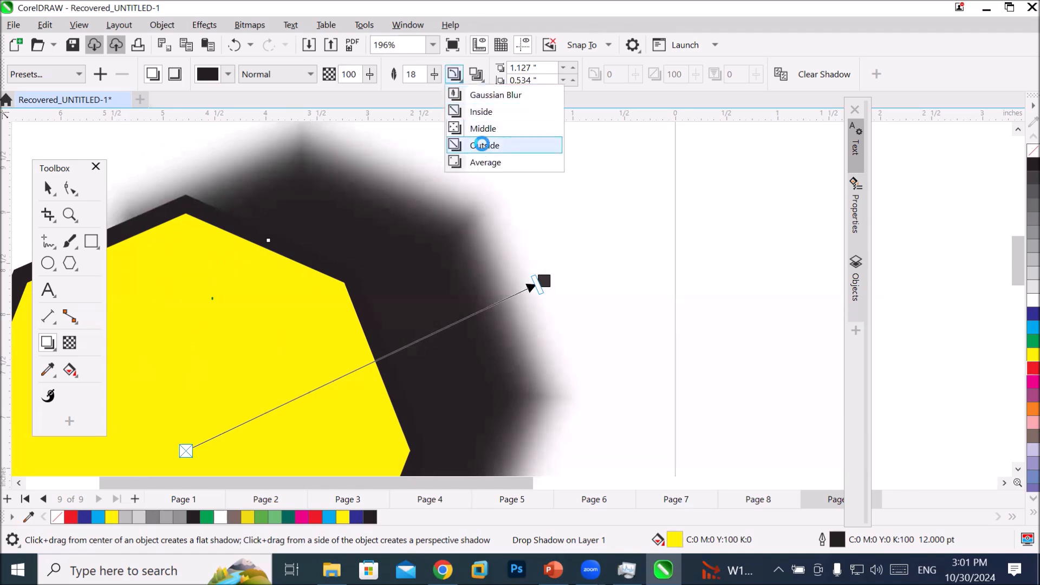
left_click(484, 146)
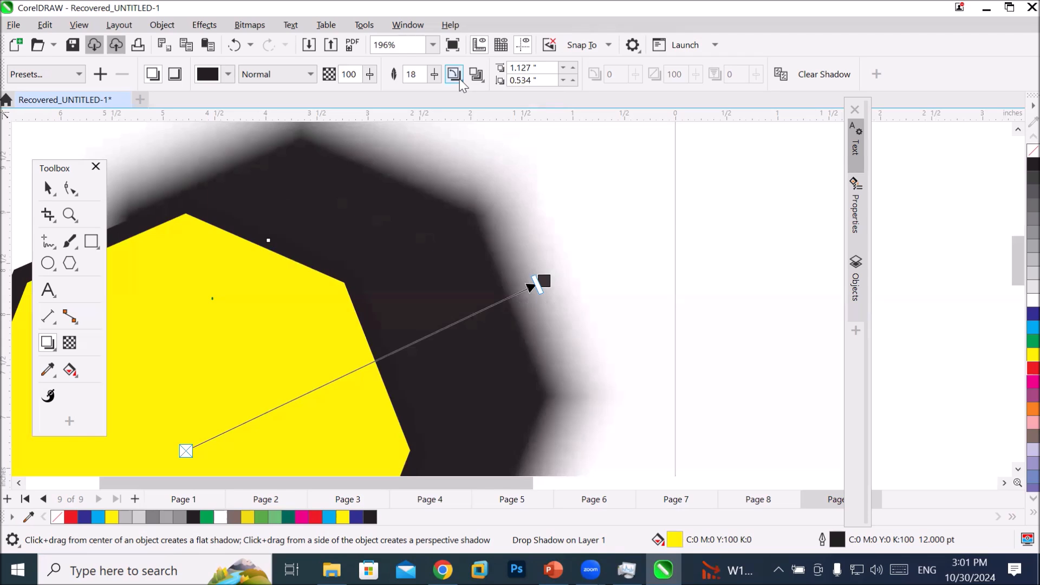
- Apply the Average feathering direction to the black shadow, try a feathering of 46 and set it to 24
left_click(459, 78)
left_click(491, 162)
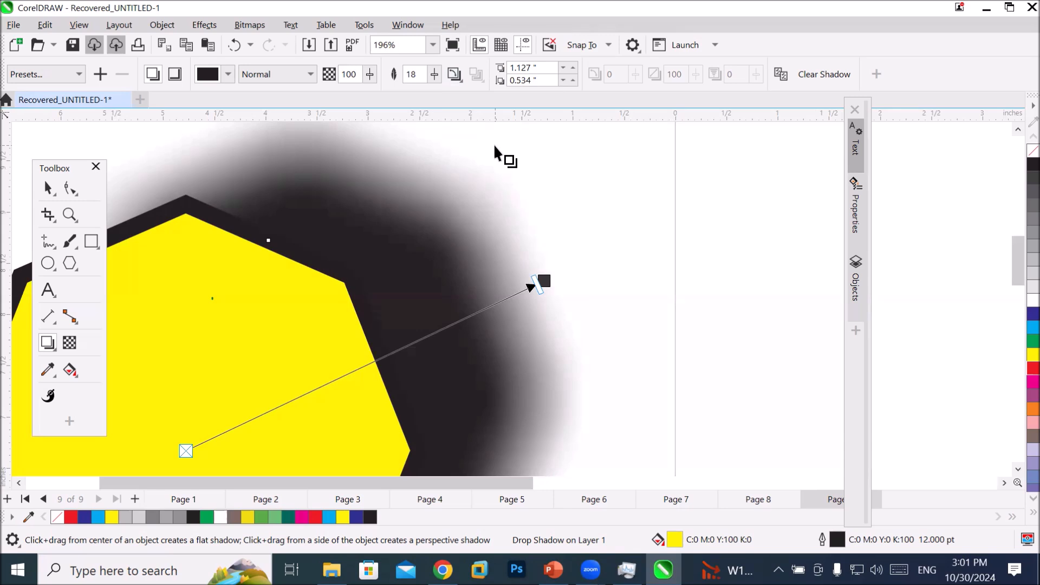
left_click(434, 76)
left_click_drag(434, 101, 450, 101)
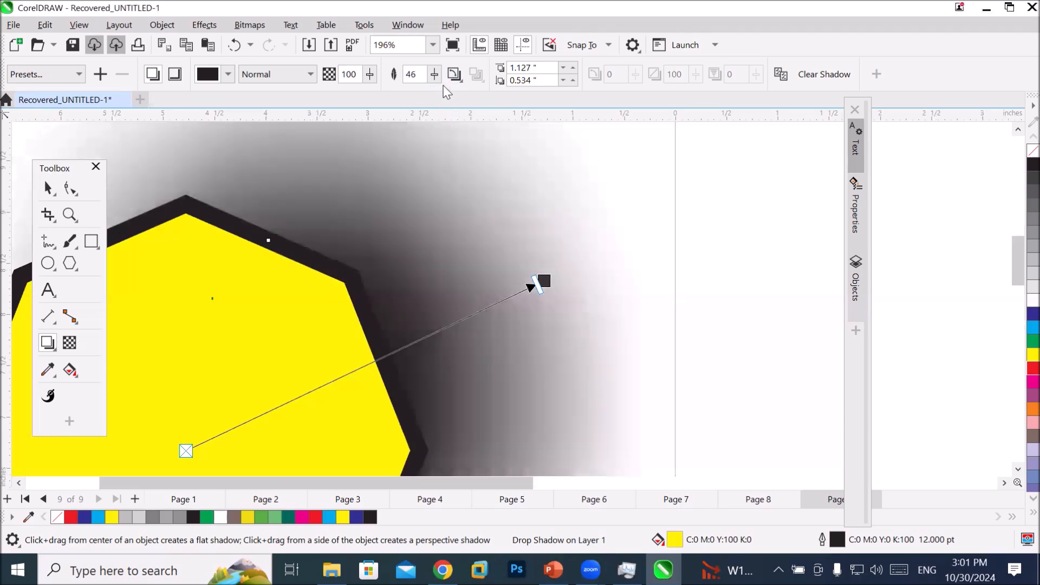
left_click(434, 76)
left_click_drag(436, 101, 423, 102)
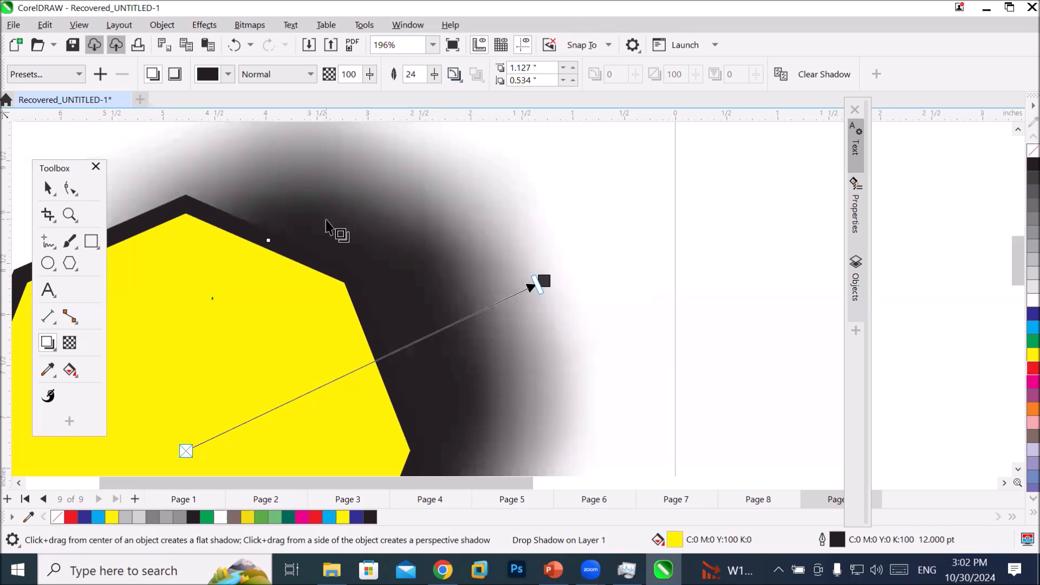
- Try the shadow close behind the octagon, and move it up and right to an offset of about 1.275 by 1.084 inches
scroll(325, 220, "down", 2)
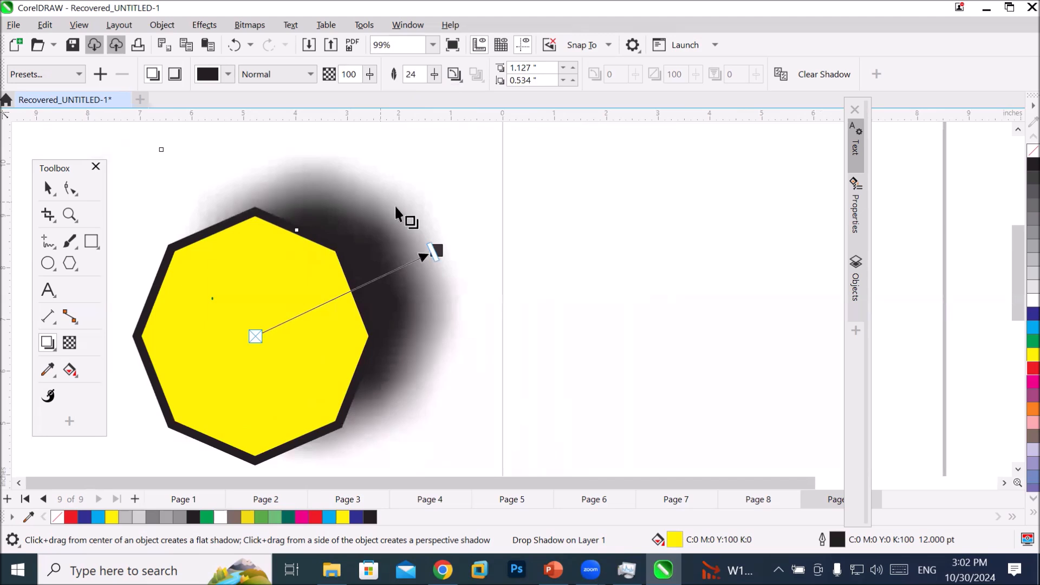
left_click_drag(437, 251, 388, 395)
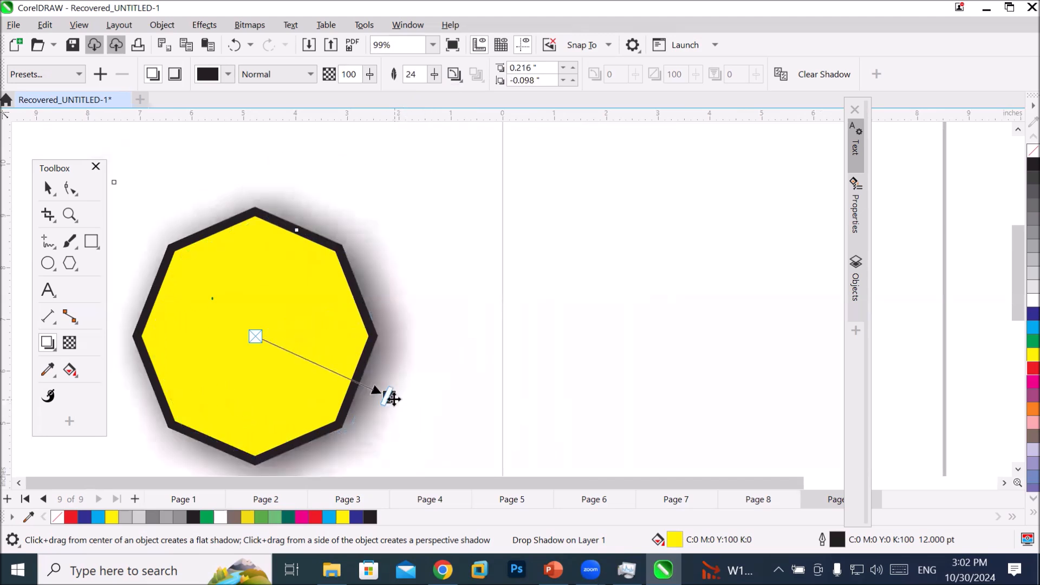
left_click_drag(389, 395, 442, 175)
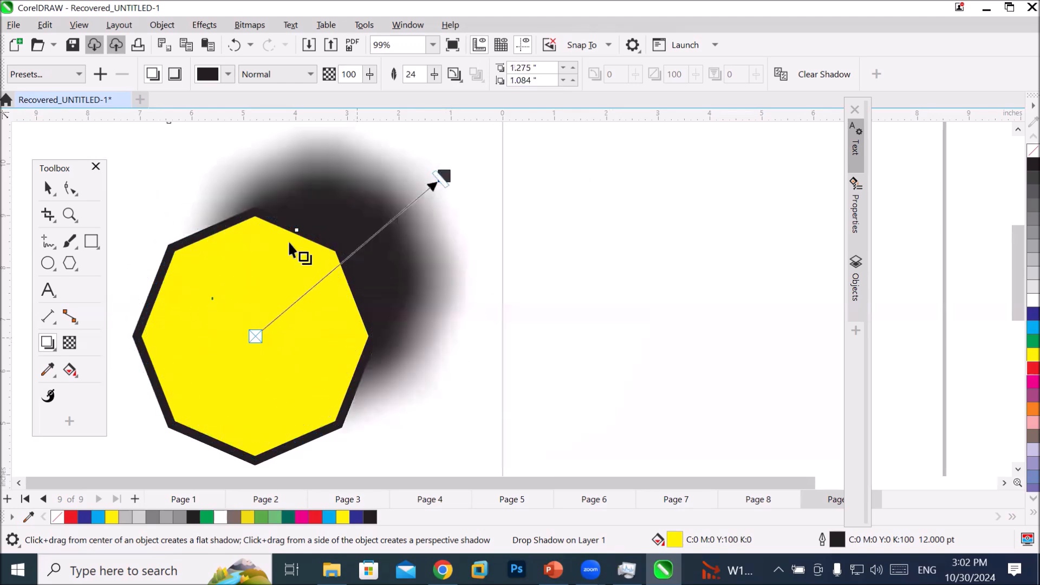
- Increase the shadow's horizontal offset to 1.585 inches and reposition the shadow freehand at about 1.663 by 1.057 inches
left_click(574, 67)
double_click(573, 66)
left_click_drag(573, 66, 574, 66)
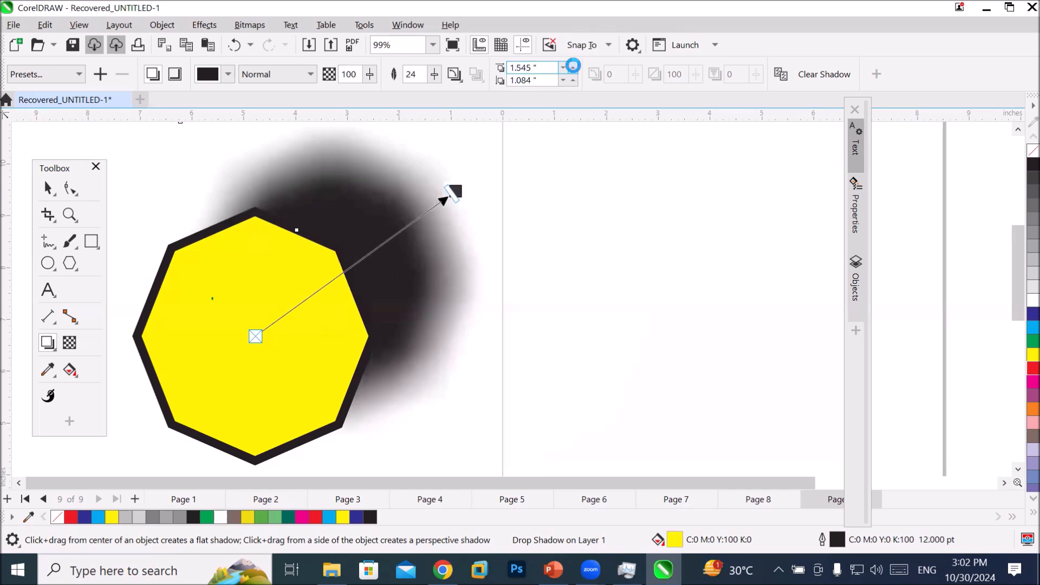
double_click(573, 66)
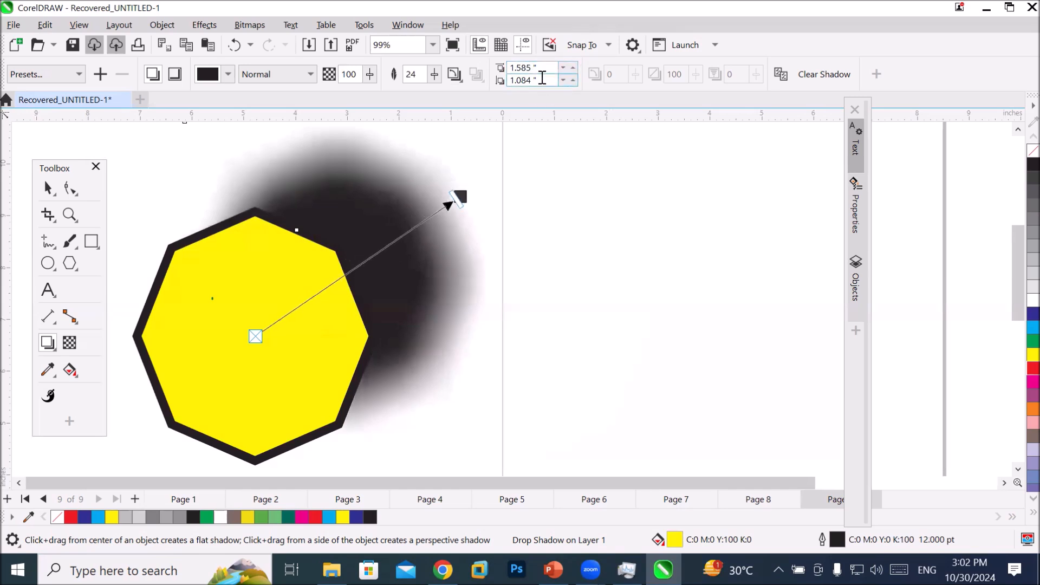
left_click_drag(457, 253, 432, 315)
- Try shadow opacities of 86, 93 and 28 directly on the shadow's arrow, and leave the opacity at 64
left_click_drag(464, 192, 432, 224)
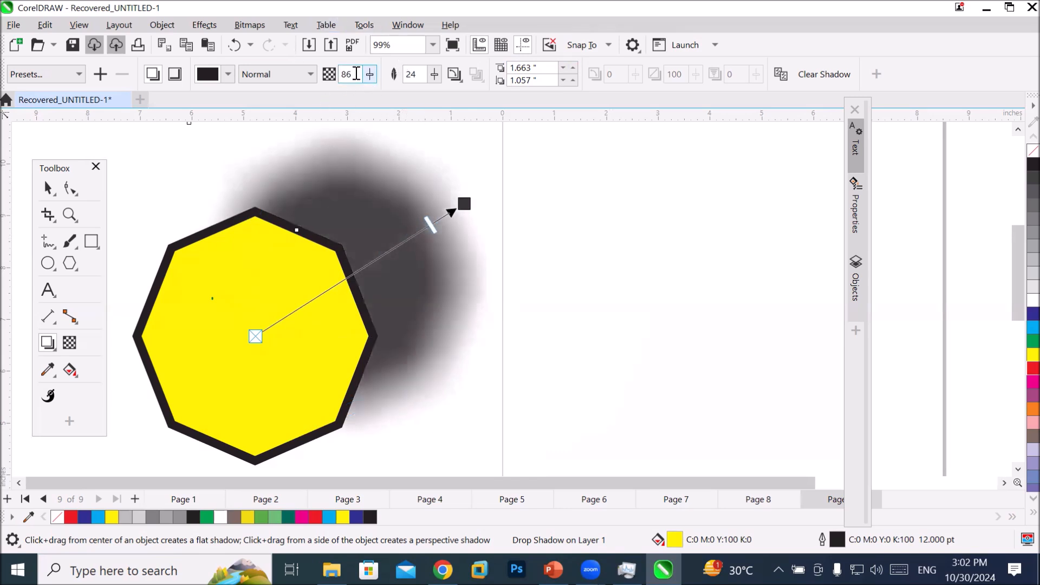
left_click(429, 217)
left_click_drag(429, 218, 446, 215)
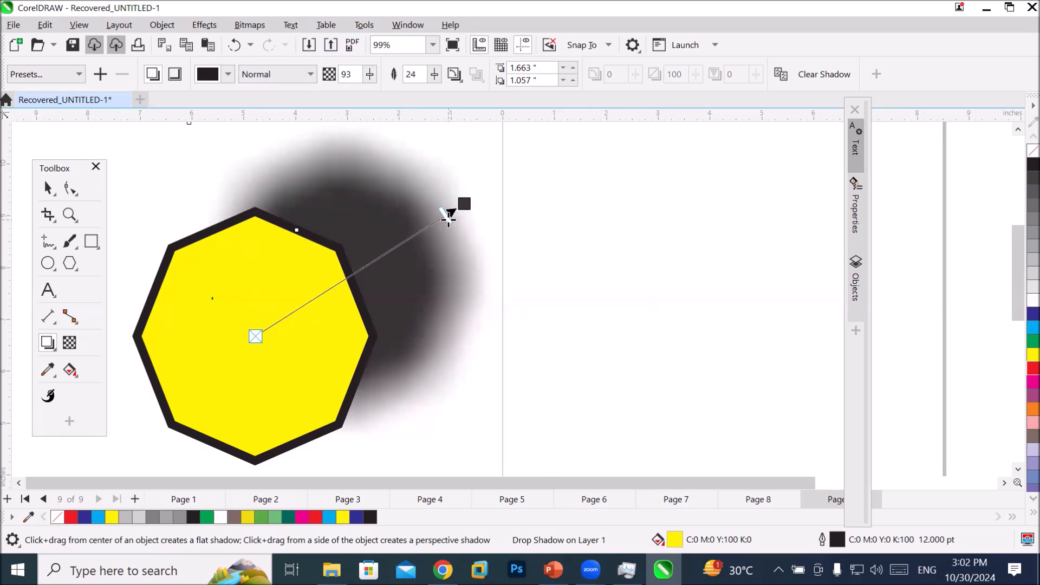
left_click_drag(444, 215, 323, 330)
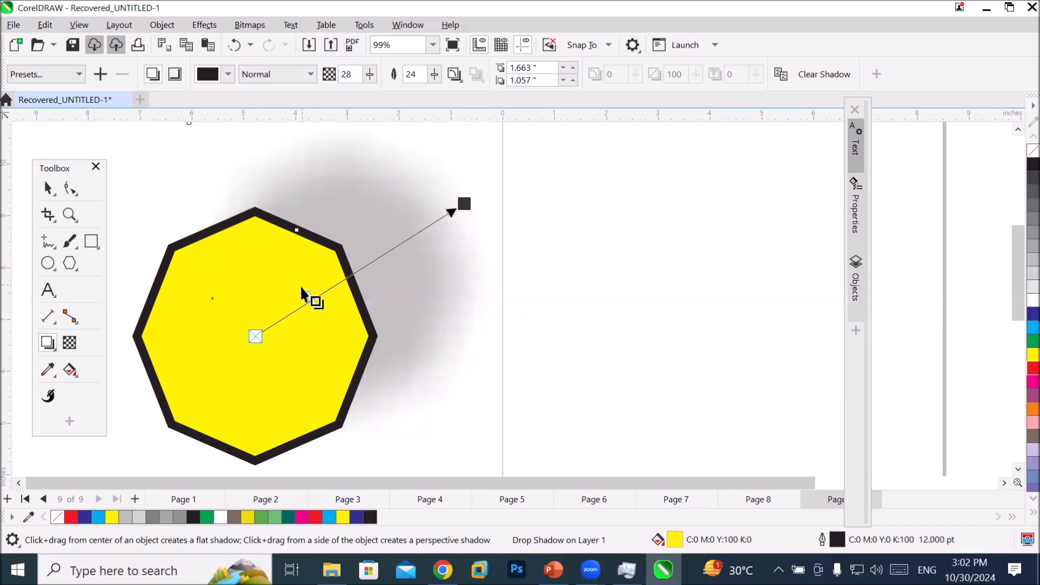
left_click_drag(329, 295, 399, 272)
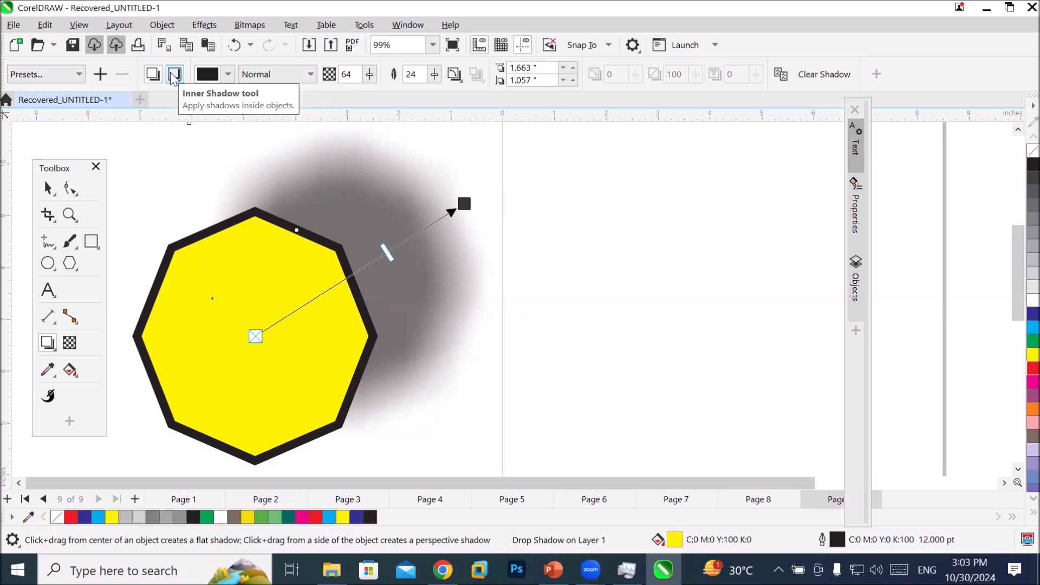
- Remove the black outline from the yellow octagon and keep the octagon with its shadow selected
left_click(47, 188)
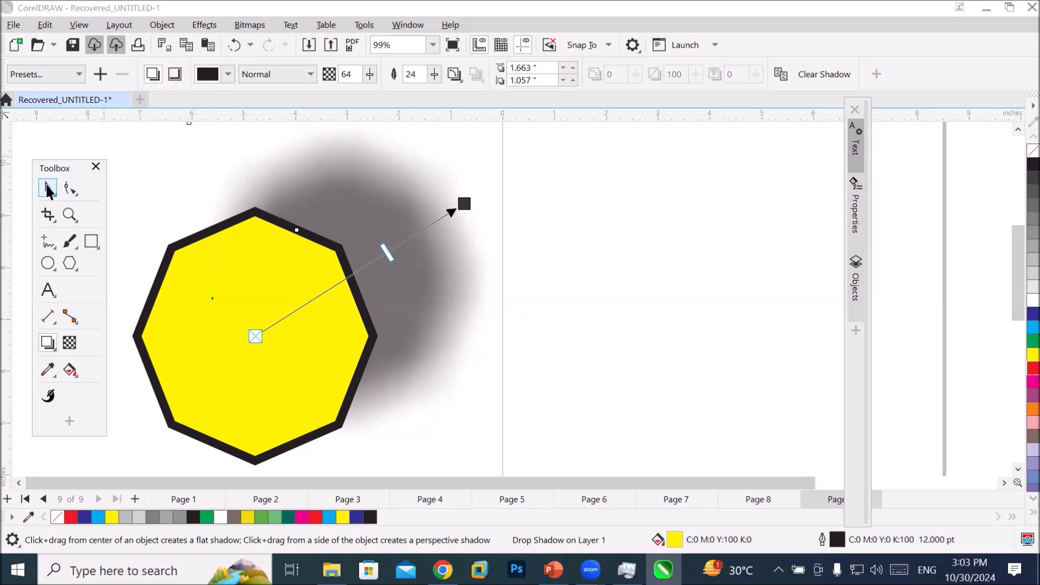
left_click(263, 276)
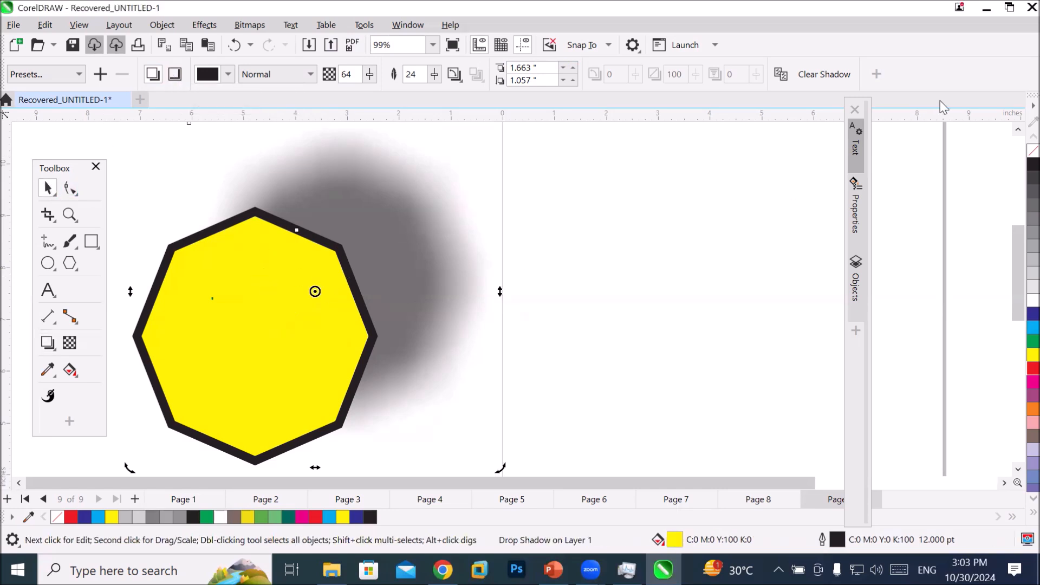
right_click(1034, 151)
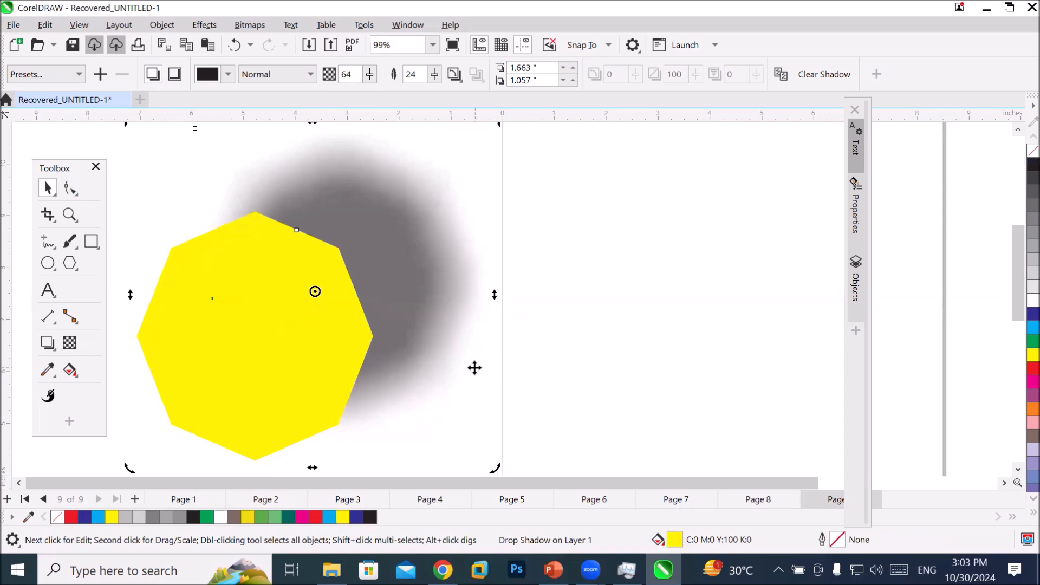
left_click(258, 347)
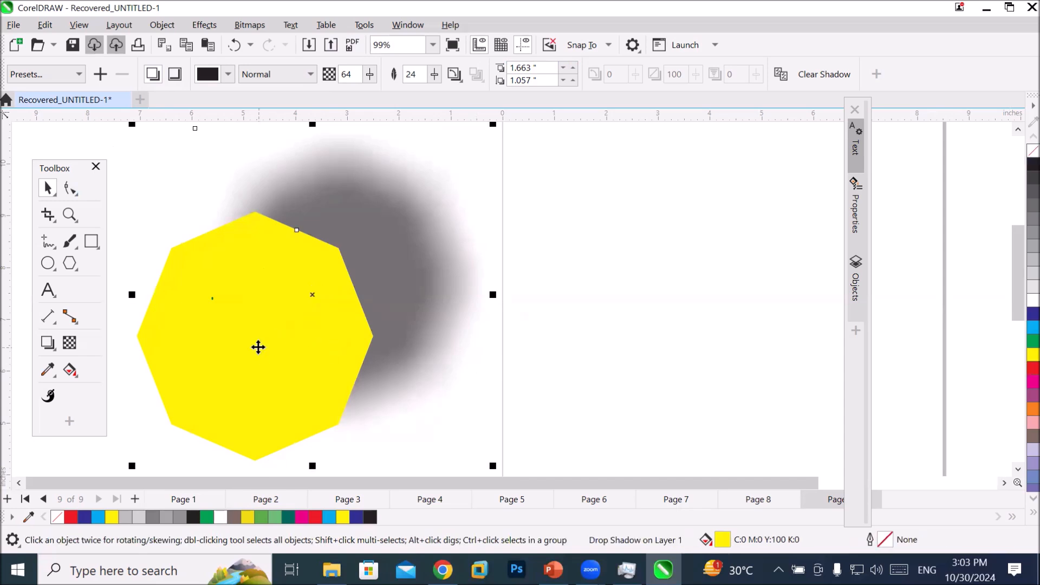
- Convert the shadow to an inner shadow with opacity 92, zero offset and width 22, switching to drop shadow and back once to compare
left_click(174, 76)
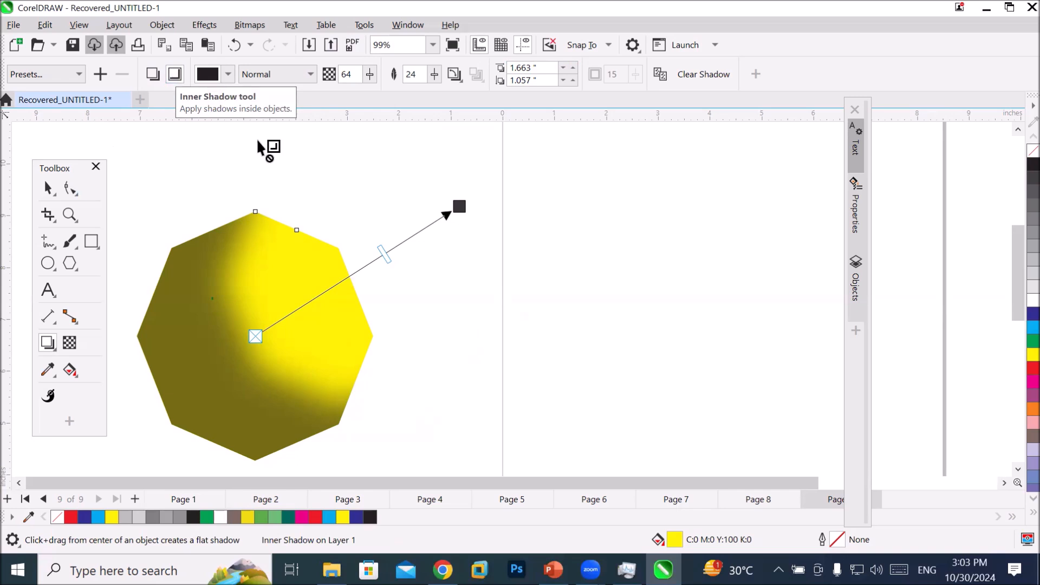
left_click_drag(386, 255, 453, 239)
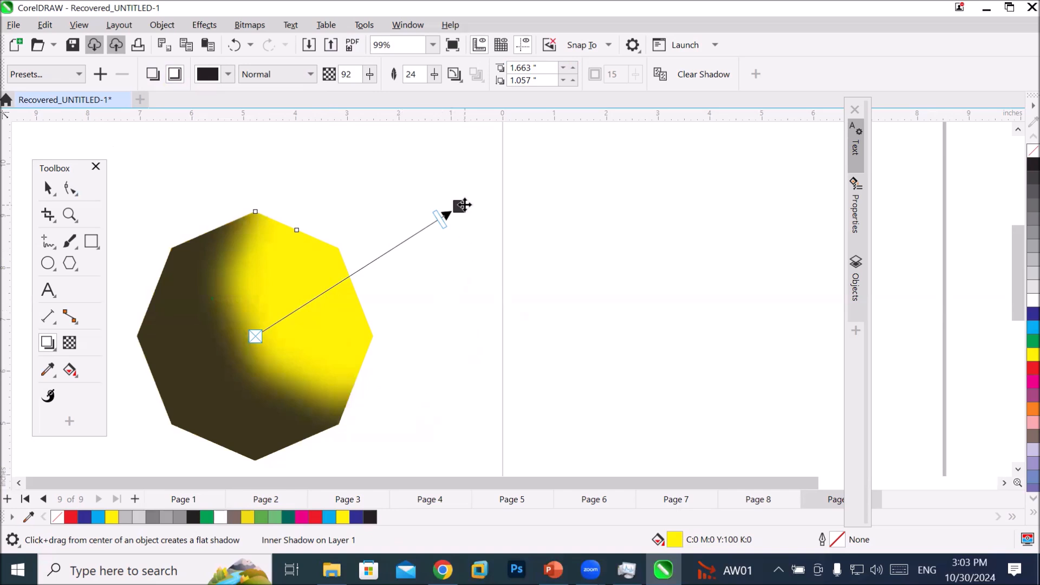
left_click_drag(462, 205, 372, 263)
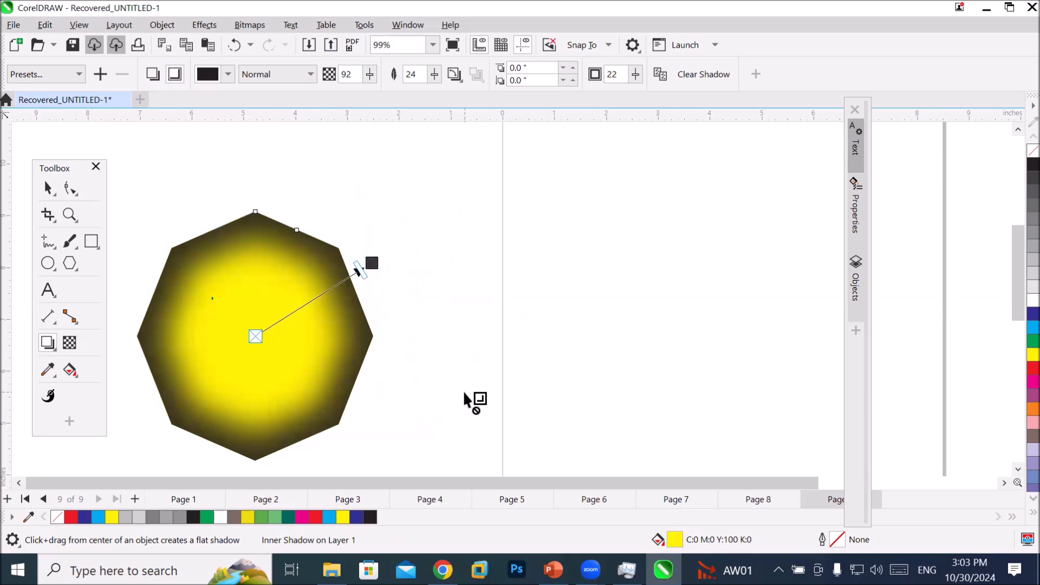
left_click(154, 75)
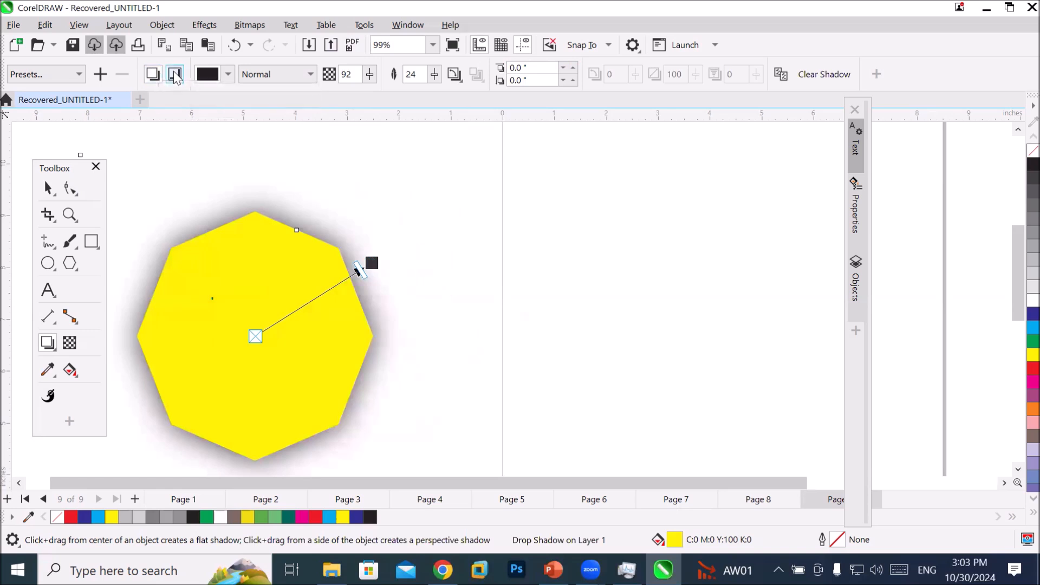
left_click(175, 76)
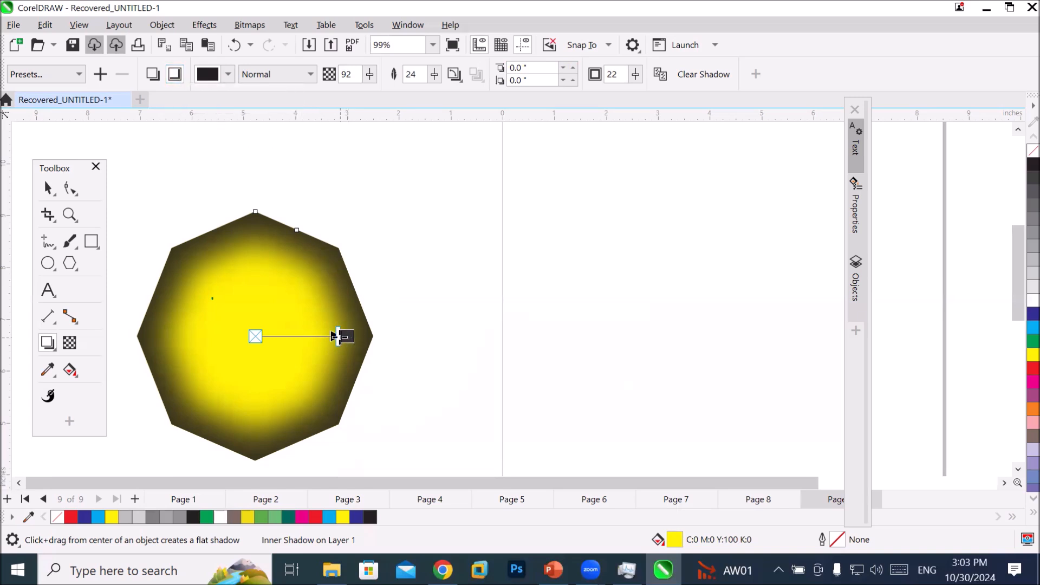
- Set the inner shadow's width to 8 after trying 68, and its opacity to 91 after trying 12
left_click_drag(338, 337, 297, 334)
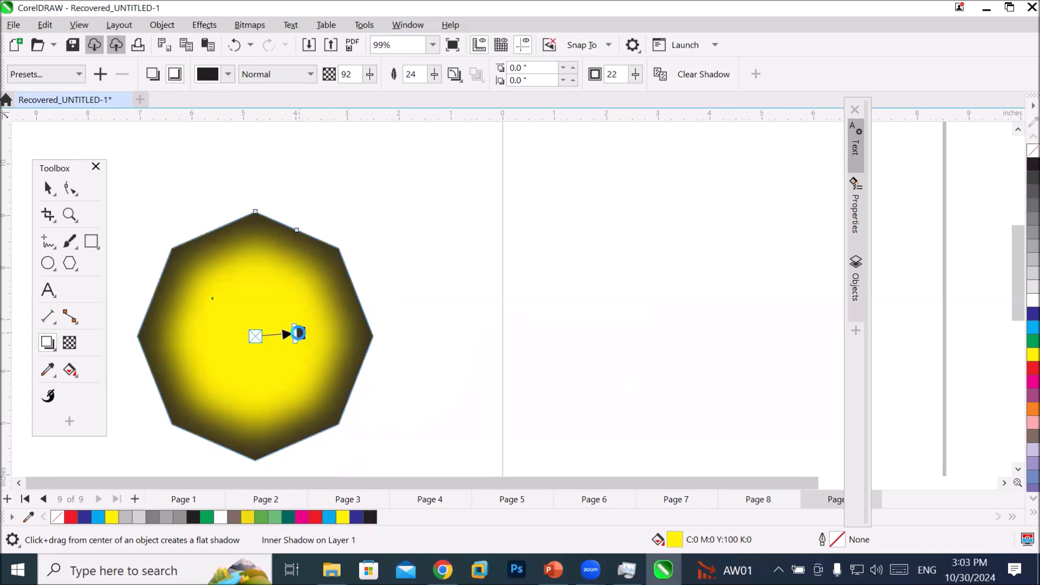
left_click_drag(301, 334, 285, 338)
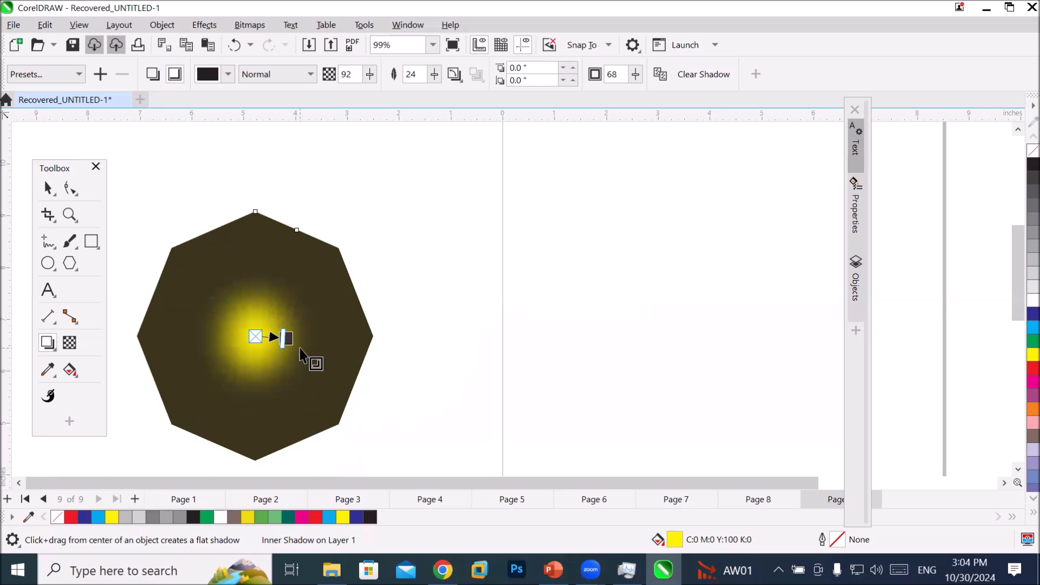
left_click_drag(284, 337, 364, 337)
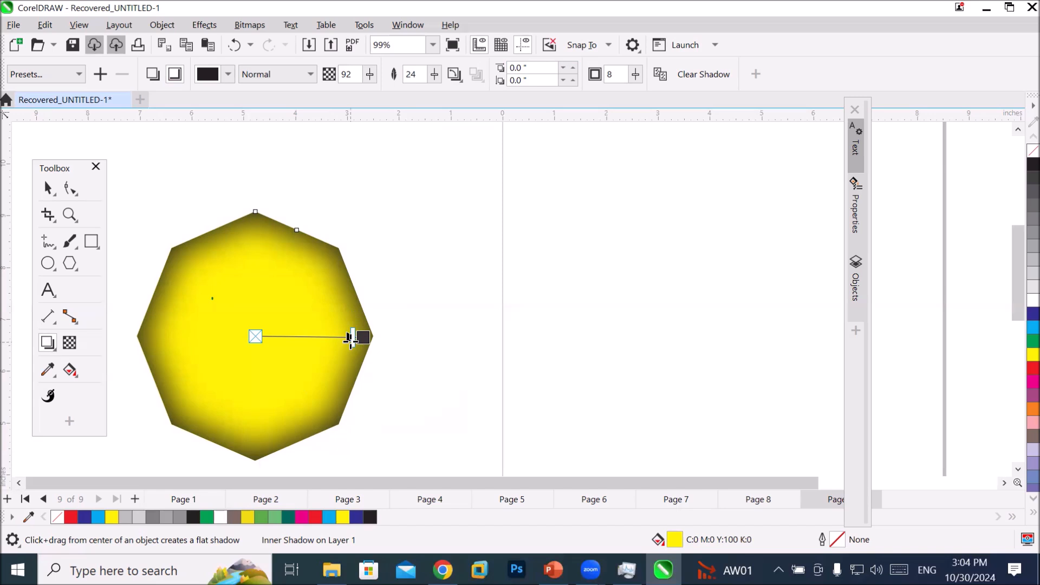
left_click_drag(353, 337, 269, 337)
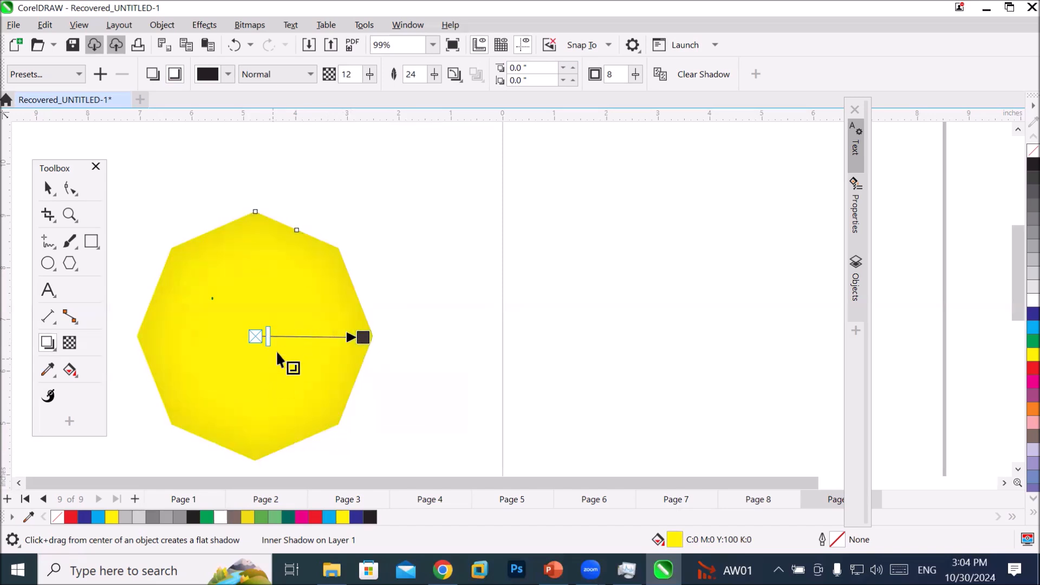
left_click_drag(269, 337, 353, 337)
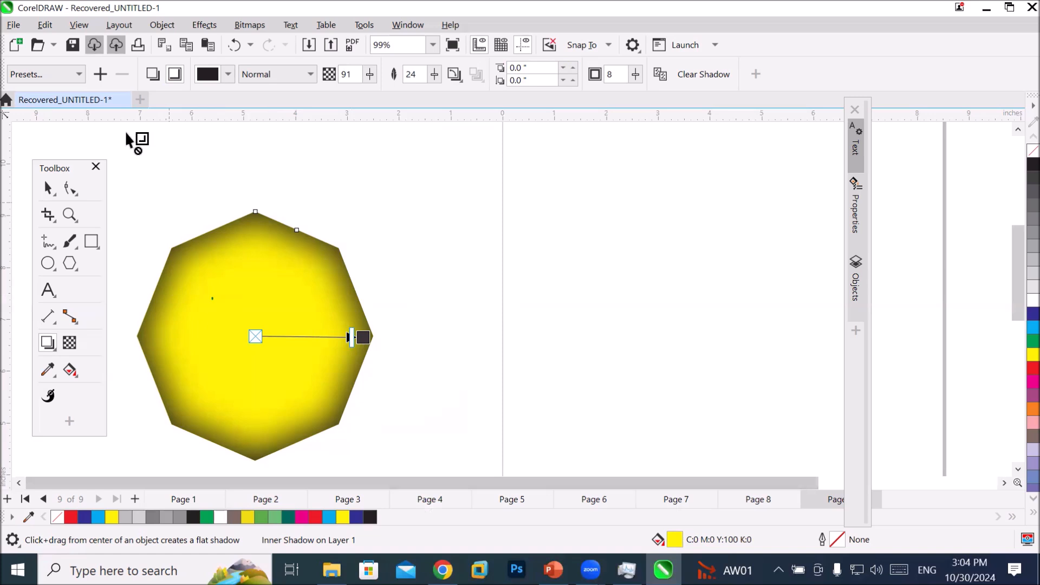
- Apply the Small Glow shadow preset to the octagon
left_click(82, 76)
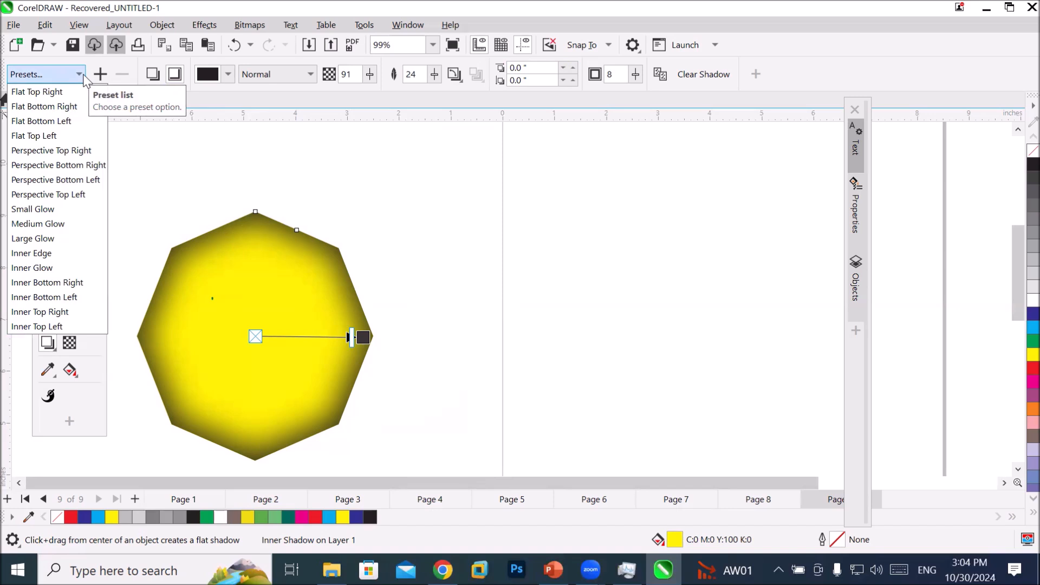
left_click(50, 208)
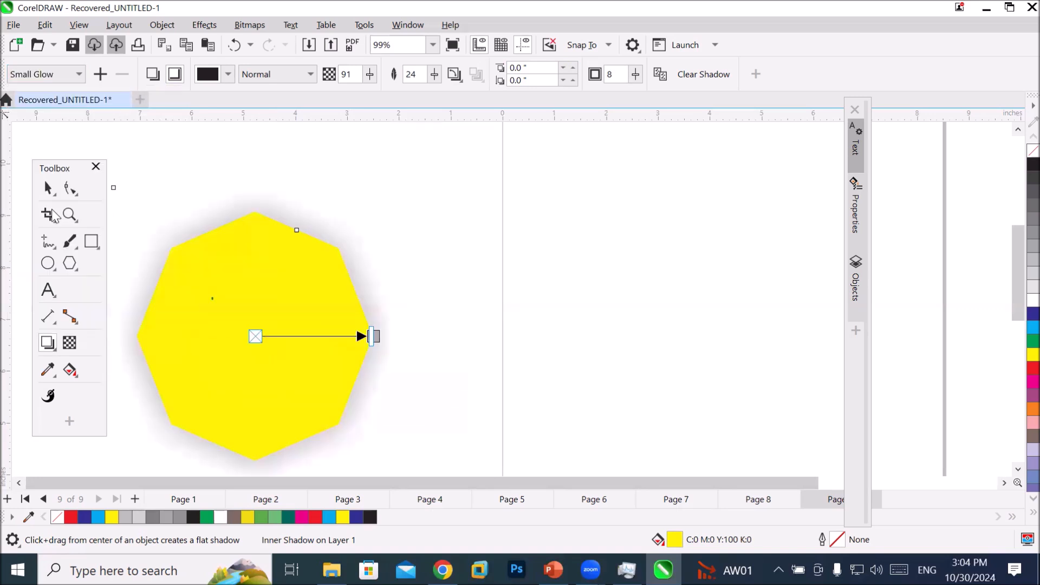
scroll(217, 263, "up", 2)
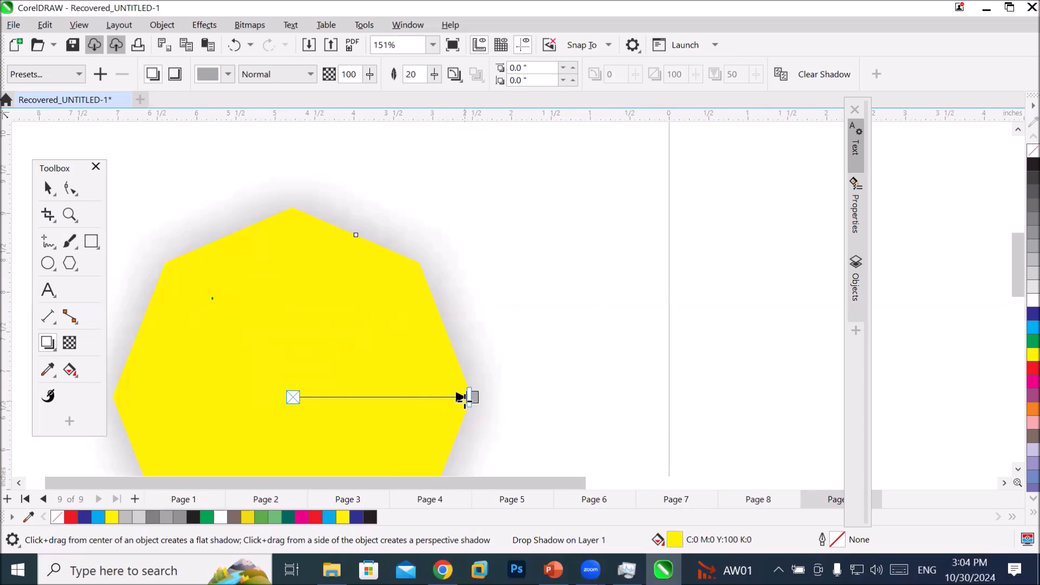
- Colour the octagon's small glow red
left_click_drag(1033, 369, 474, 394)
left_click_drag(1033, 369, 475, 396)
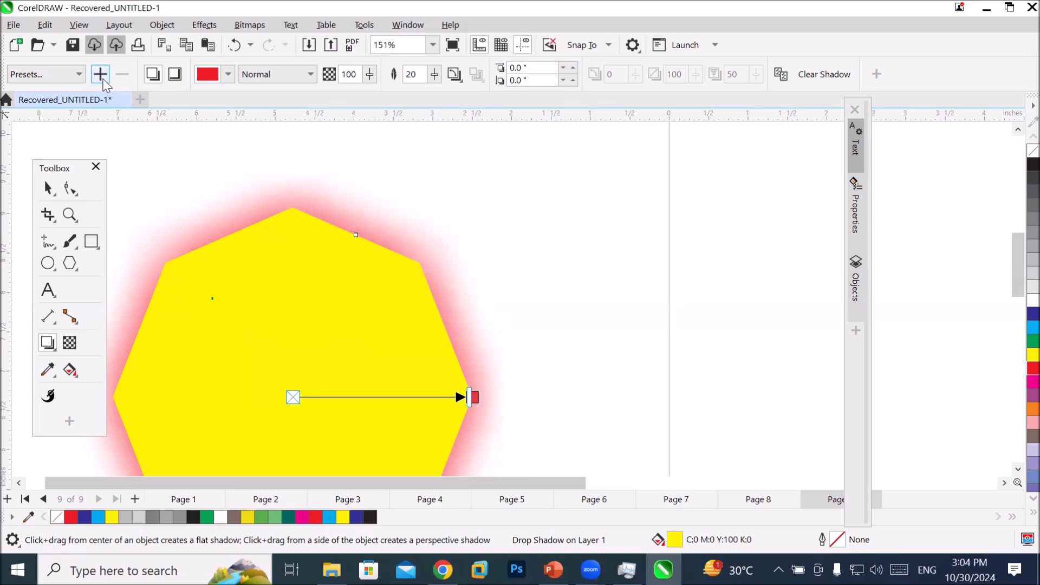
- Apply the Large Glow preset to the octagon, with shadow opacity 71 and a red shadow colour
left_click(80, 75)
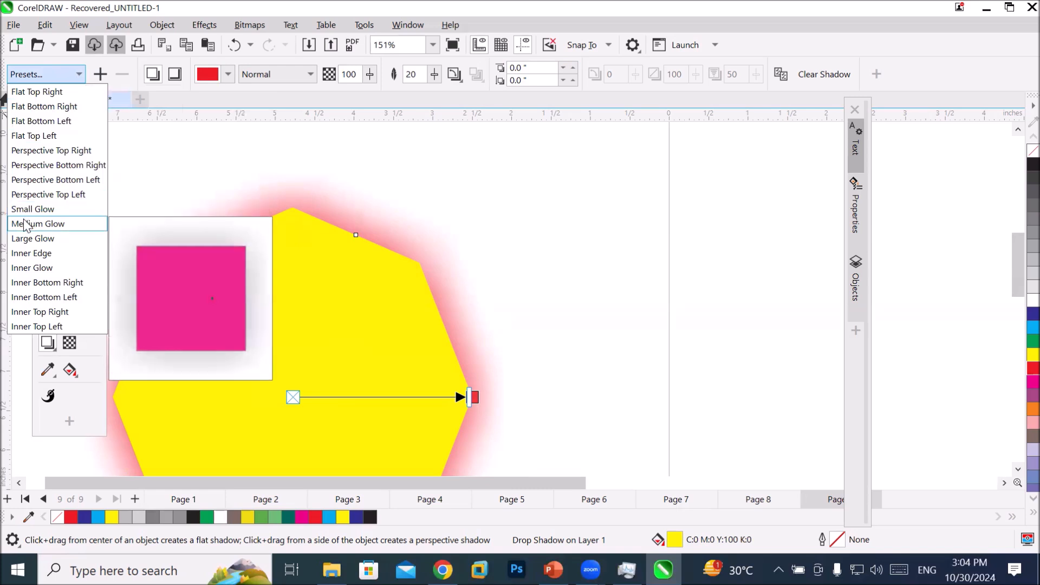
left_click(24, 238)
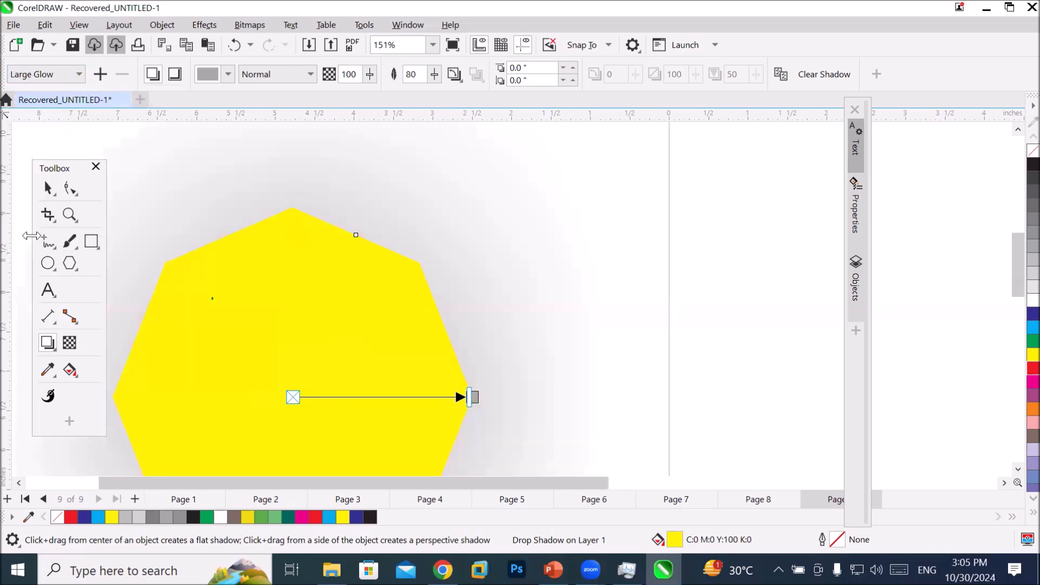
scroll(213, 279, "down", 2)
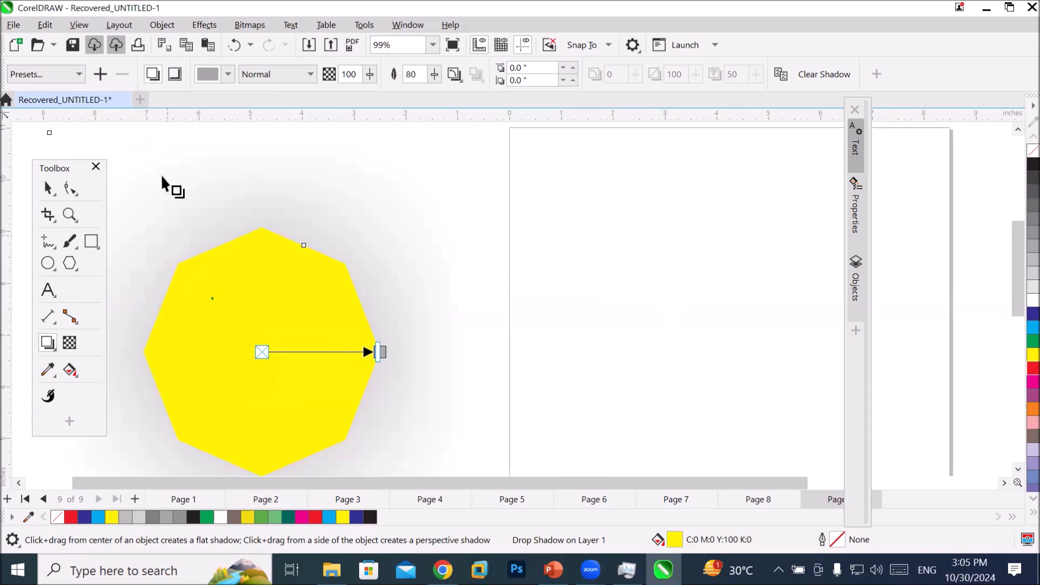
left_click_drag(1032, 369, 345, 352)
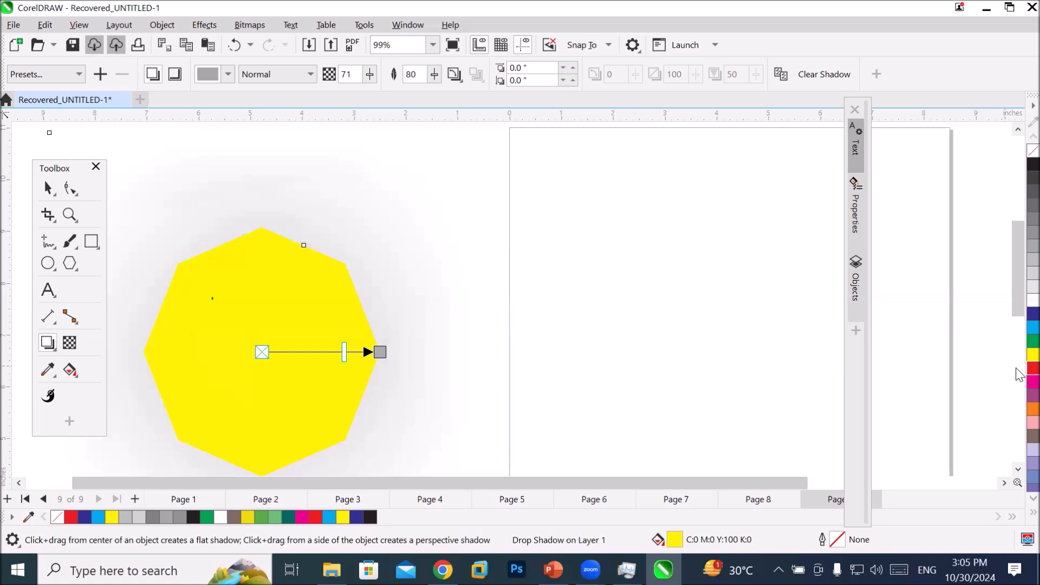
left_click_drag(1033, 369, 380, 351)
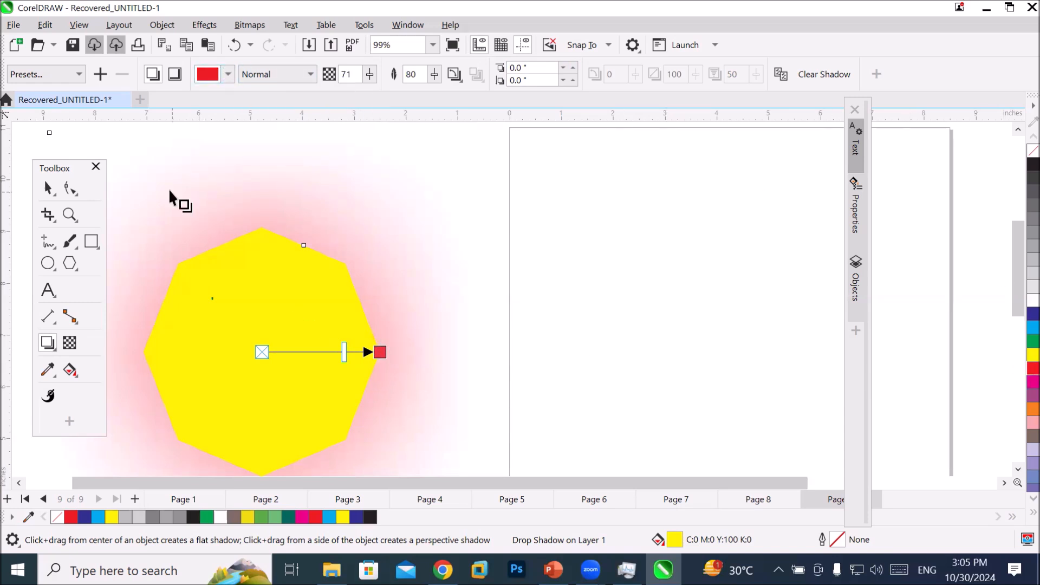
- Try the Inner Edge shadow preset and the Inner Bottom Right preset on the octagon
left_click(79, 75)
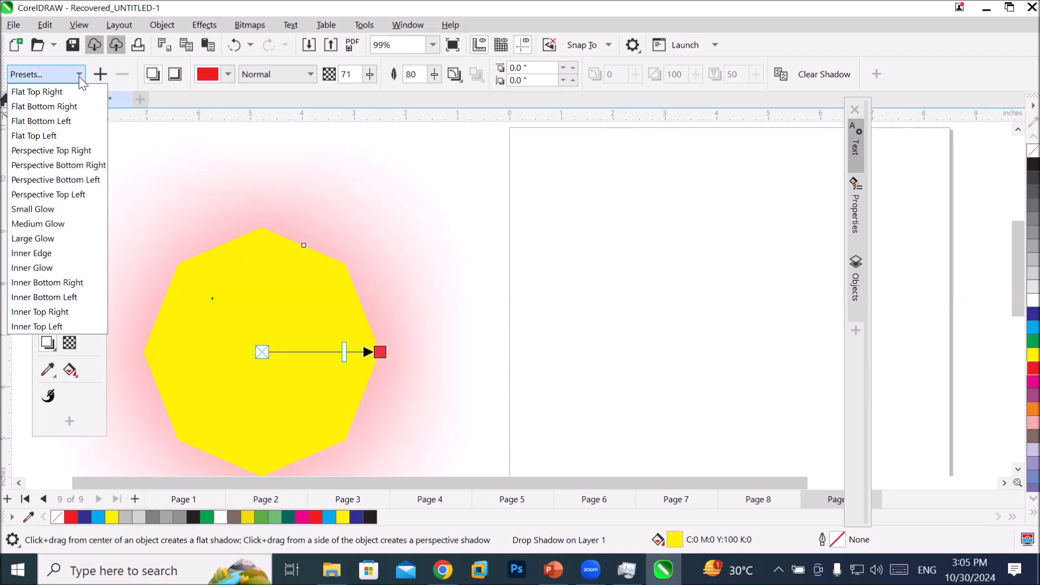
left_click(28, 254)
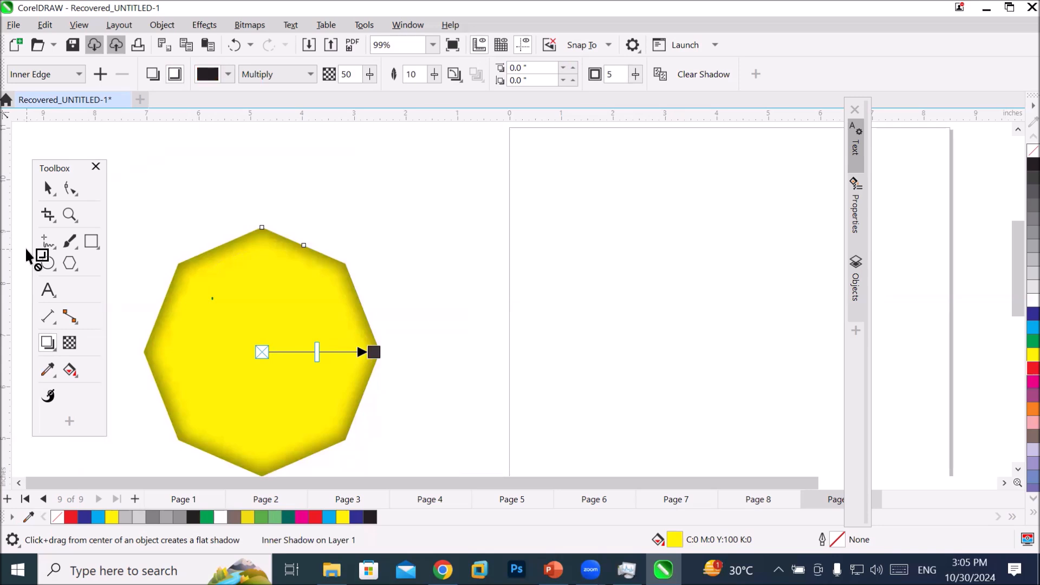
scroll(168, 321, "up", 2)
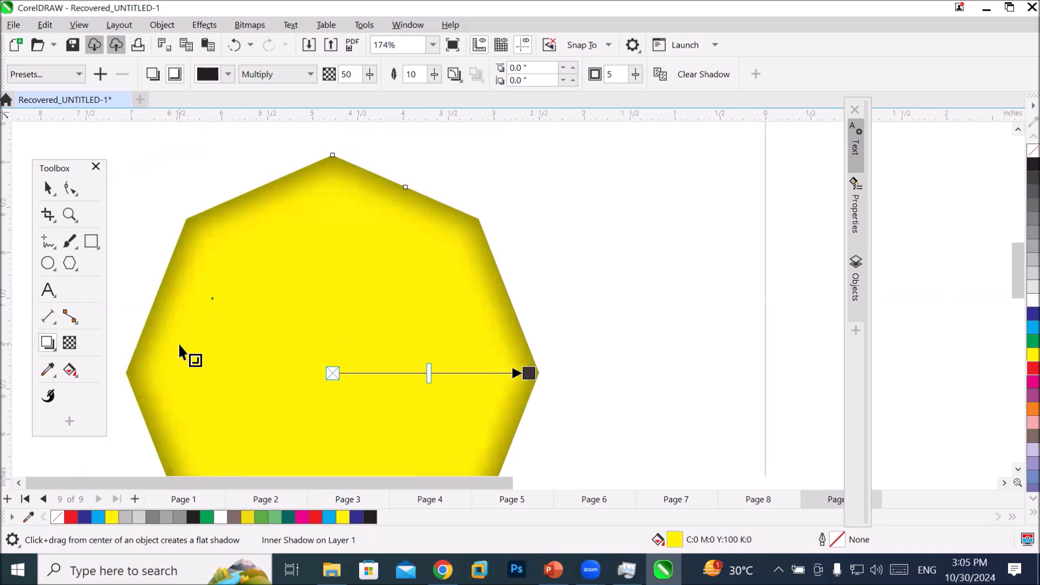
left_click(80, 76)
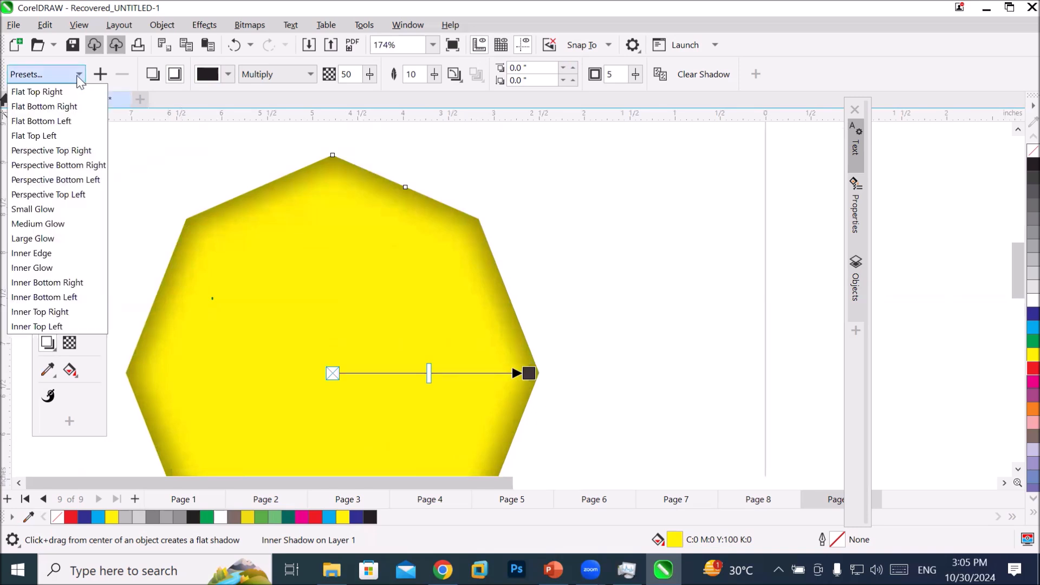
left_click(33, 287)
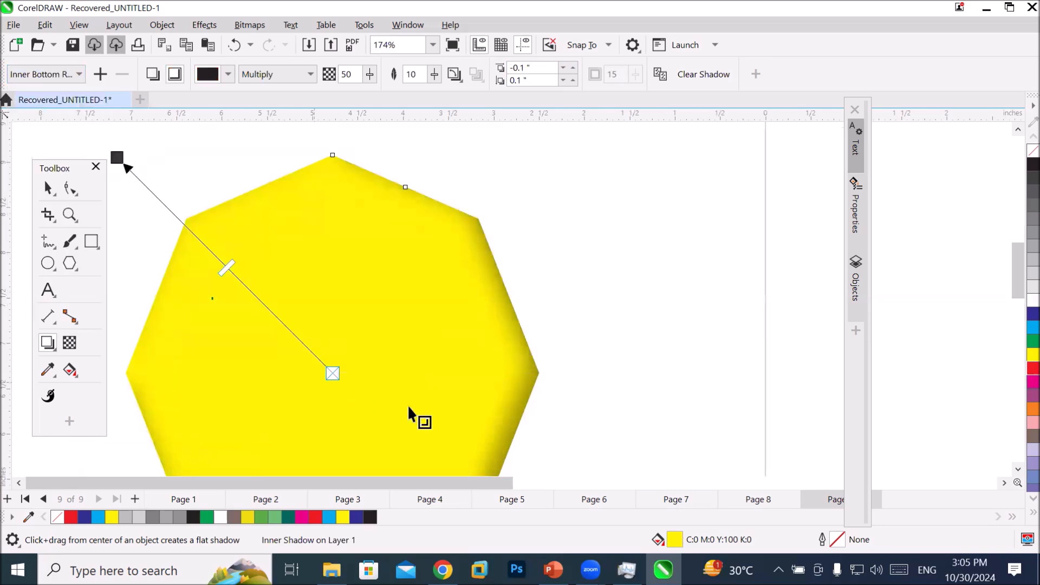
double_click(1019, 470)
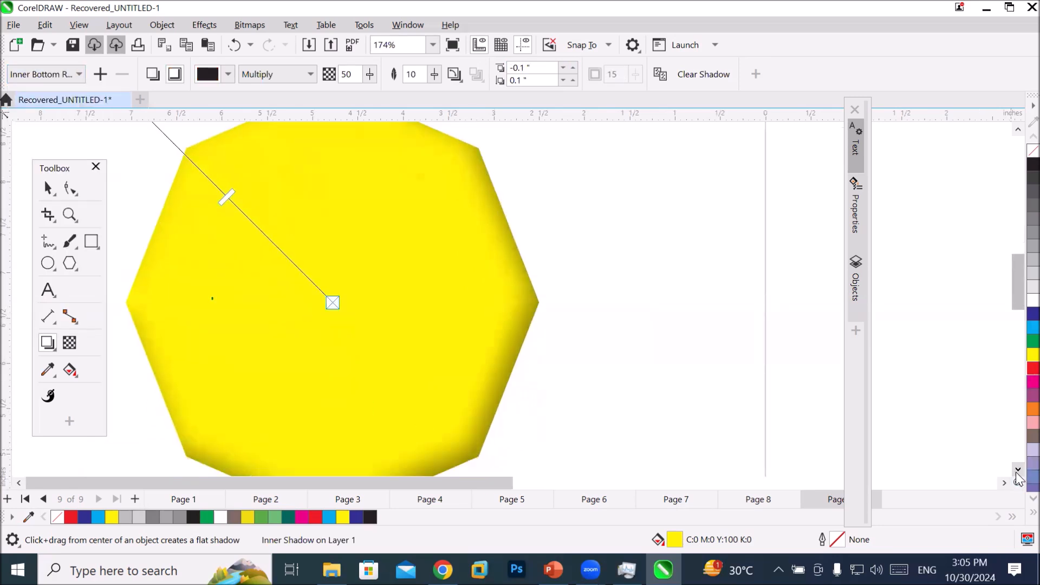
scroll(822, 406, "down", 1)
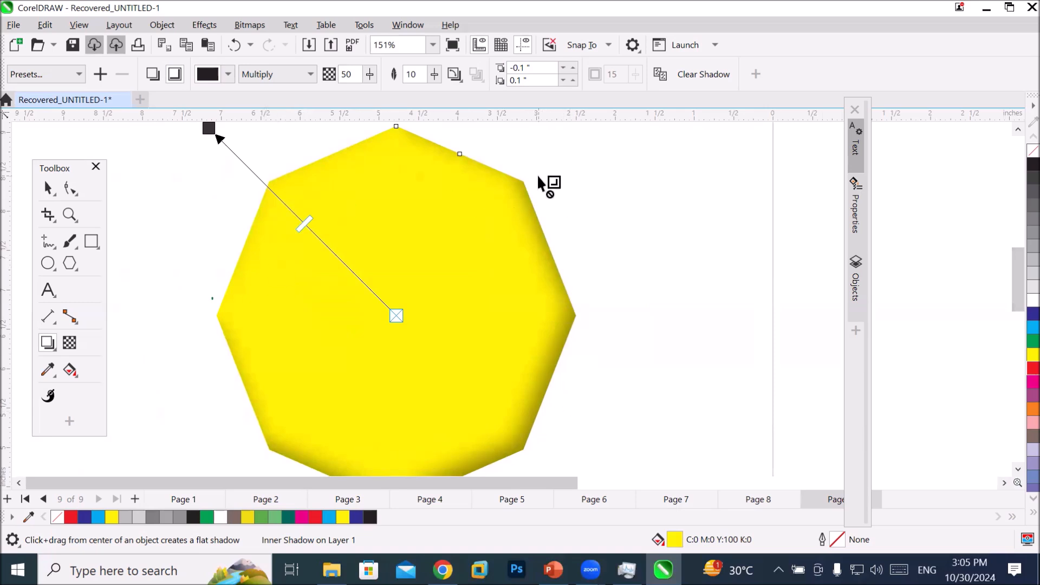
- Apply the Inner Top Left shadow preset to the octagon
left_click(76, 75)
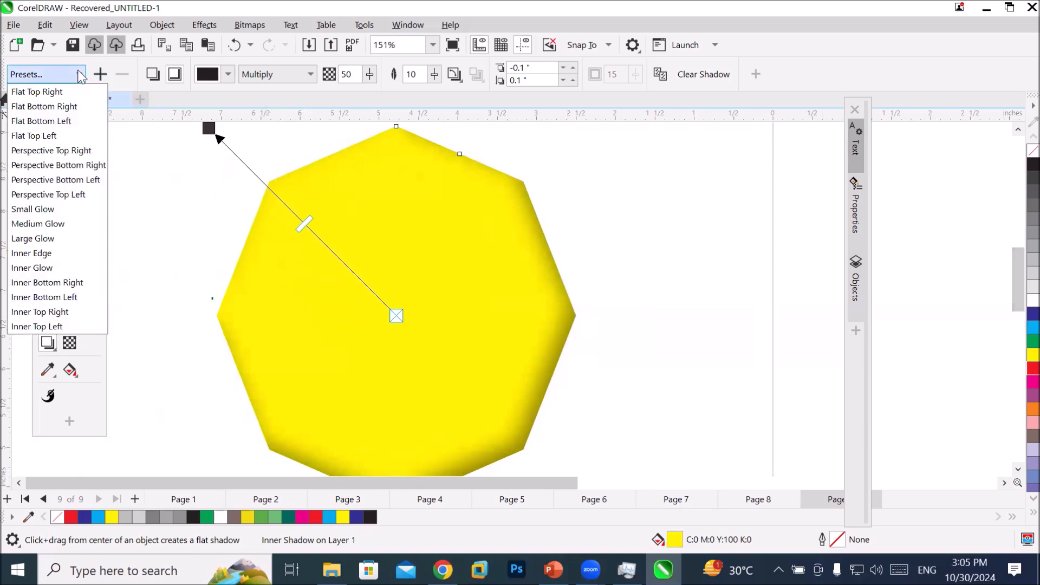
left_click(59, 327)
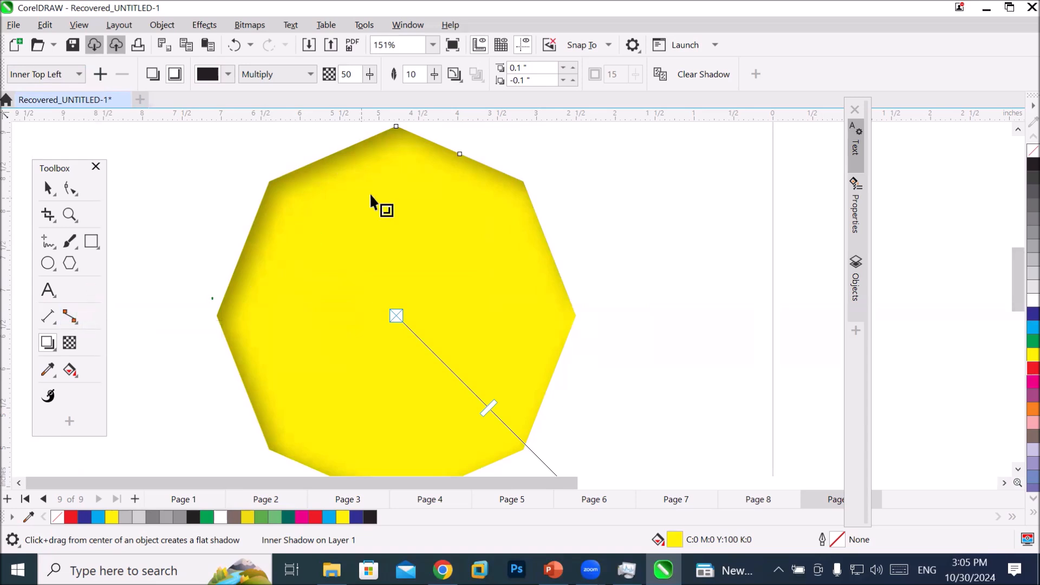
- Draw a circle about 1.49 inches across beside the octagon and duplicate it into two rows of two, overlapping horizontally
left_click(43, 265)
left_click_drag(616, 153, 733, 271)
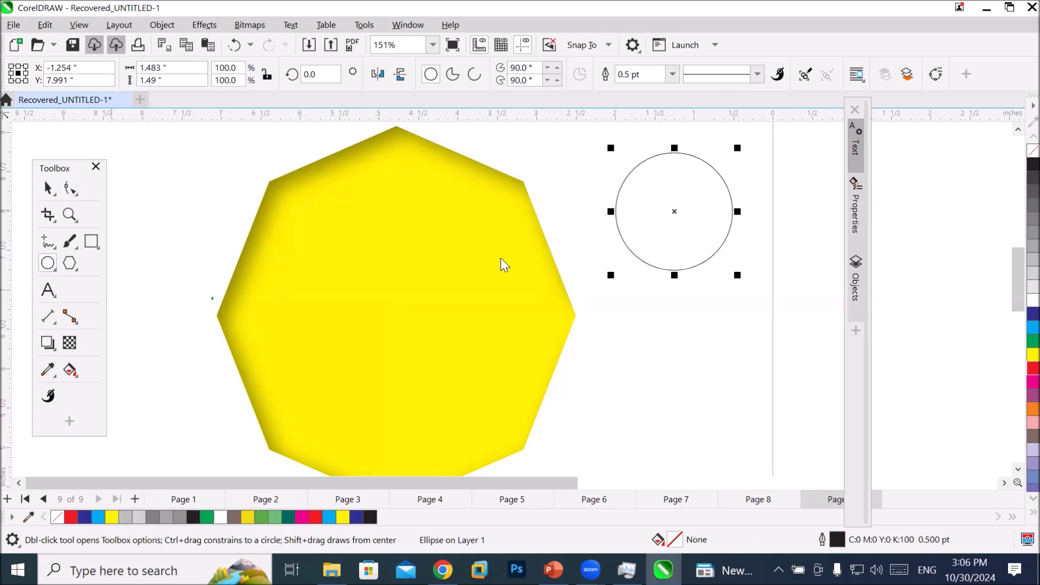
key("space")
left_click_drag(670, 265, 782, 385)
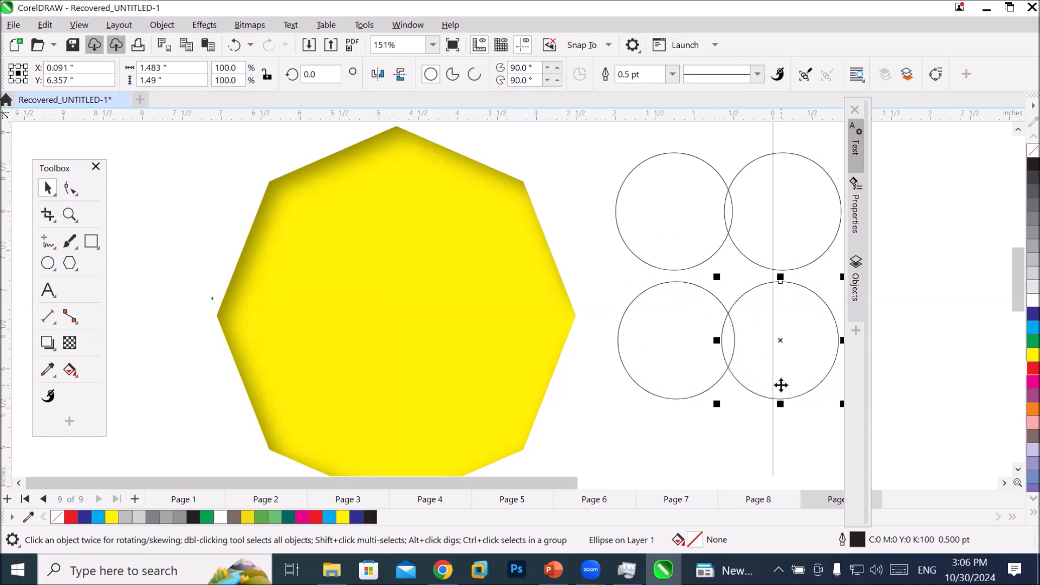
- Select the four circles and combine them into a single curve
left_click_drag(600, 133, 769, 427)
left_click_drag(838, 414, 848, 414)
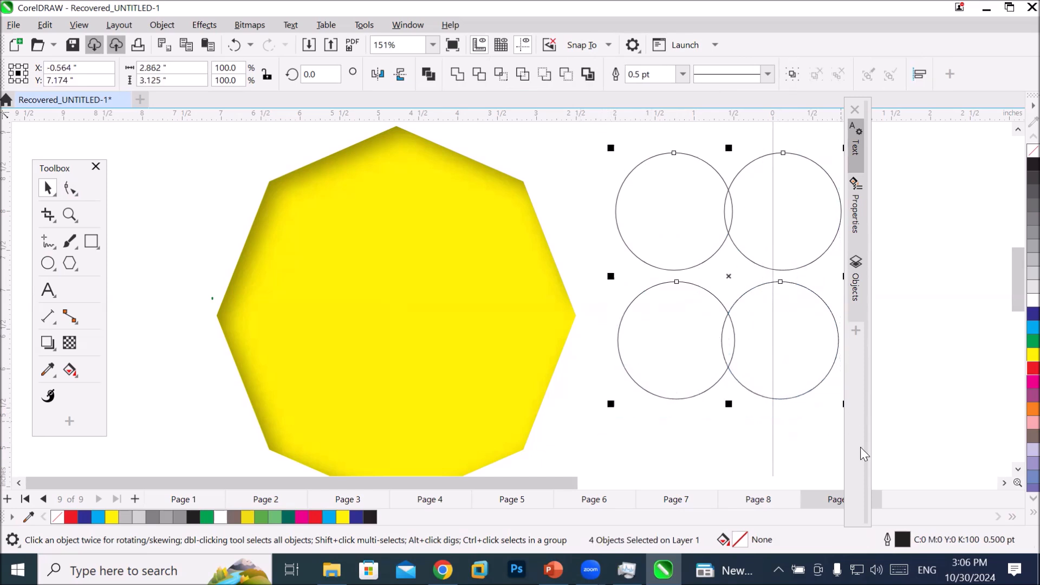
left_click(48, 342)
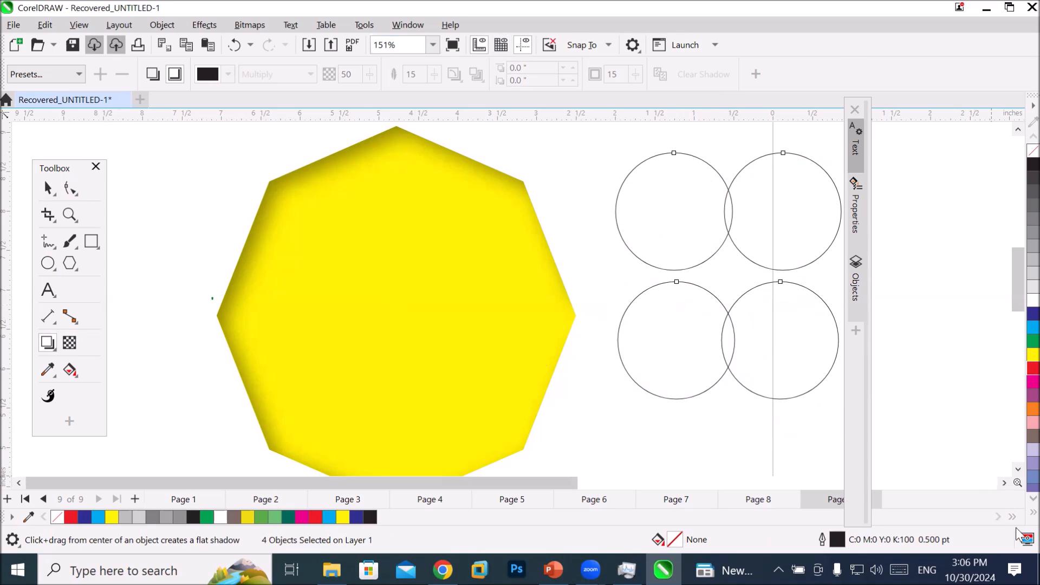
left_click(1004, 482)
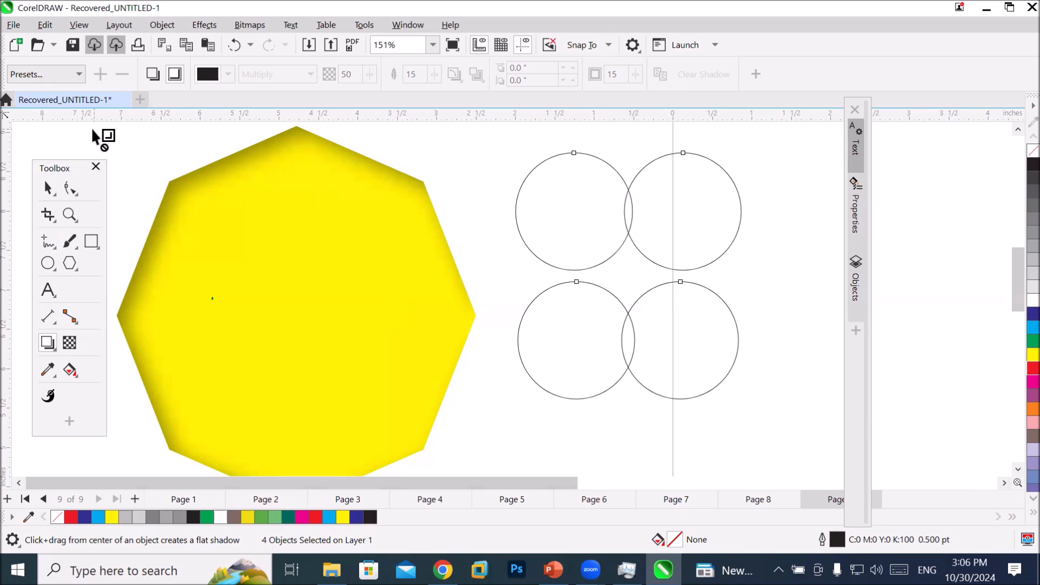
left_click(48, 188)
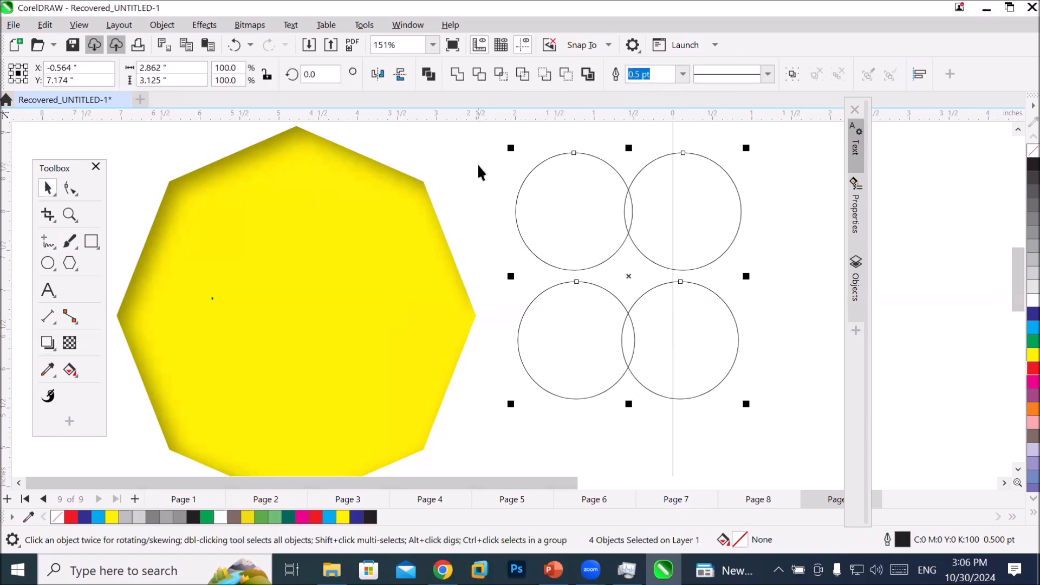
left_click(433, 75)
scroll(472, 164, "down", 1)
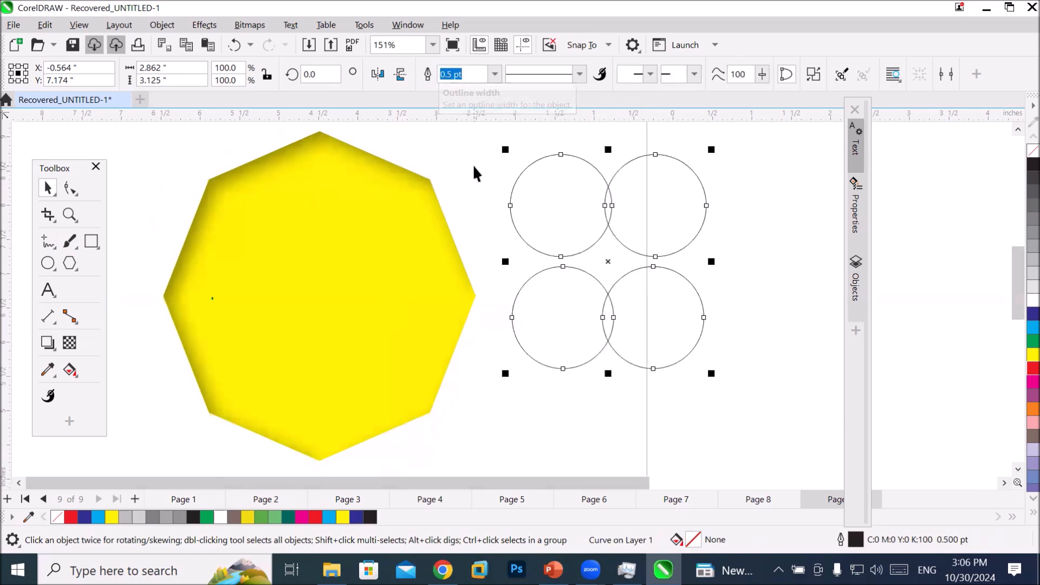
- Copy the octagon's inner shadow properties onto the combined circles
left_click(44, 348)
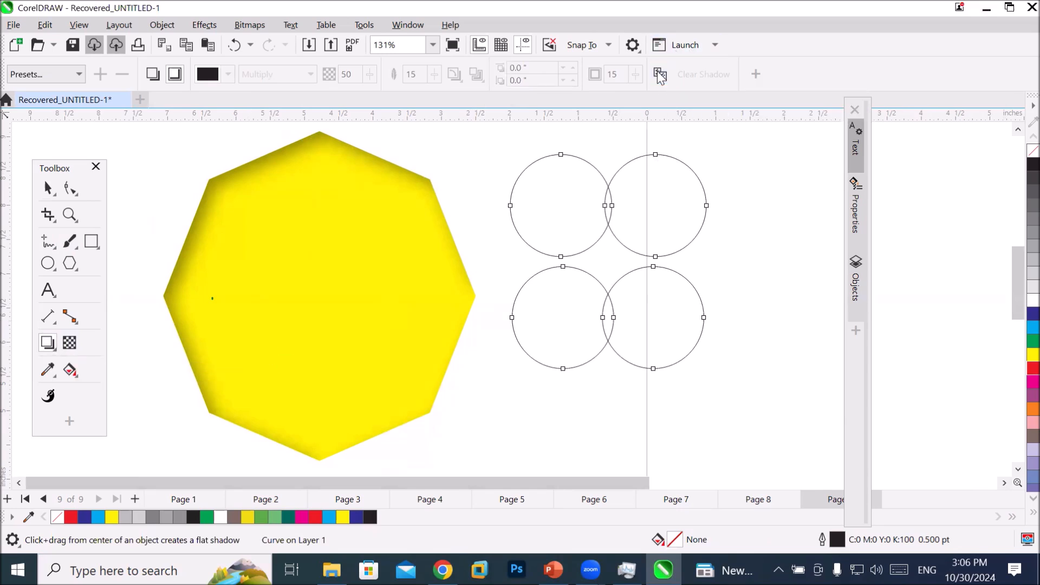
left_click(332, 210)
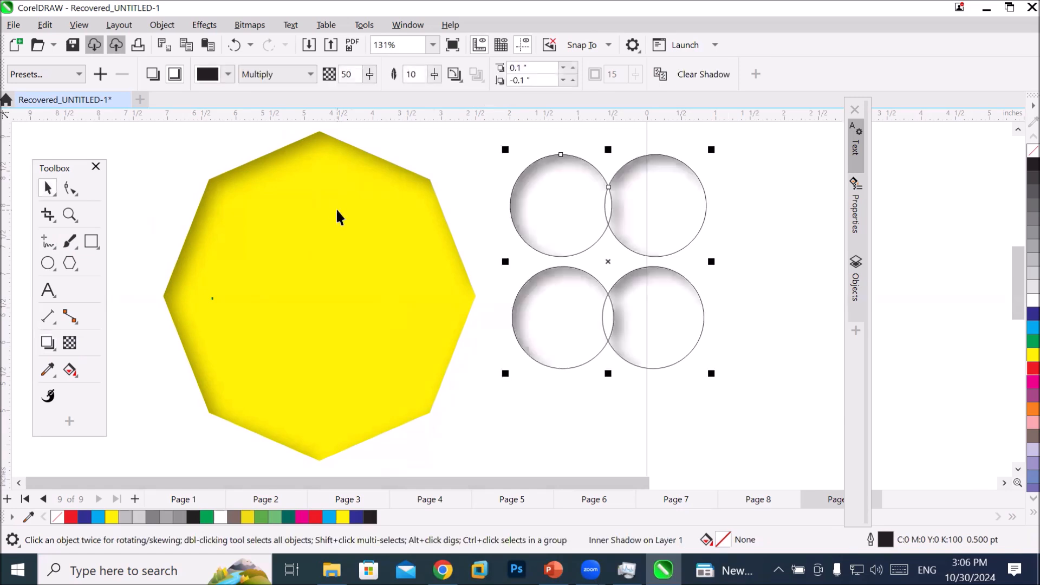